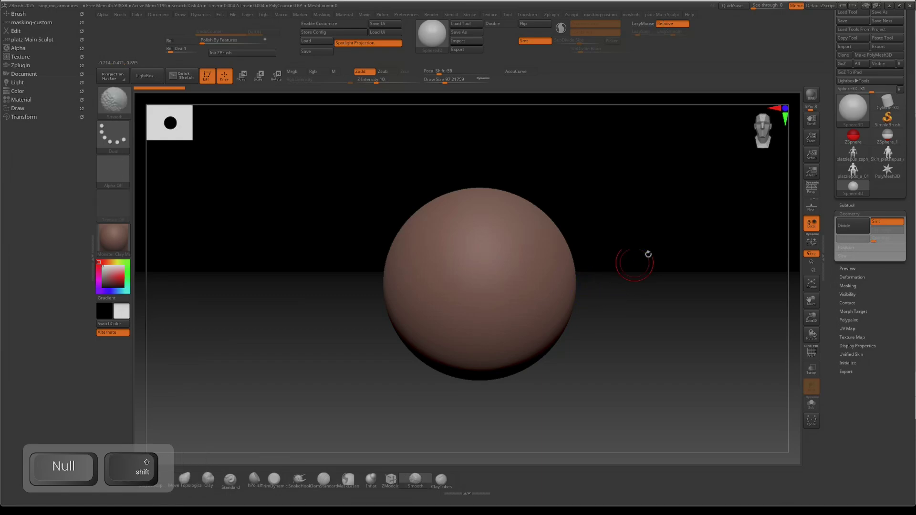
# - Turn on the polygon wireframe display for the sphere and open its Initialize settings
pyautogui.moveTo(831, 309); pyautogui.dragTo(827, 284)
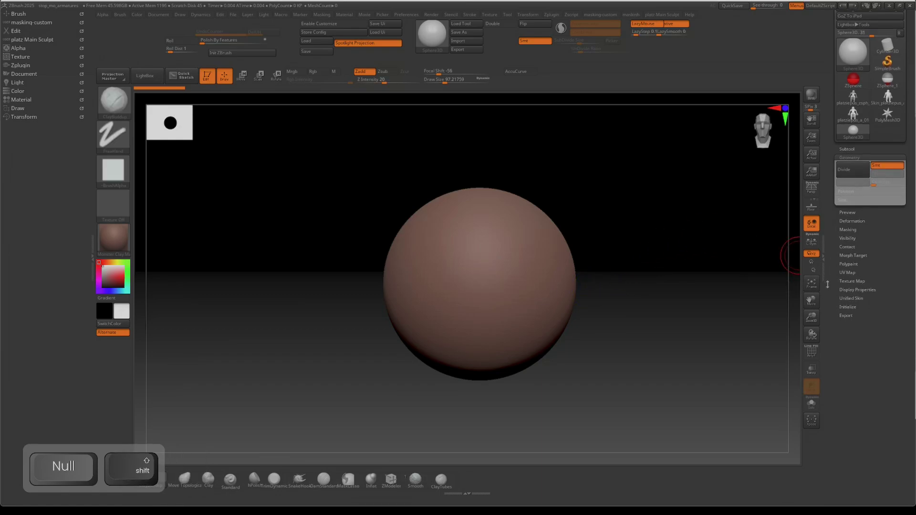
pyautogui.click(848, 298)
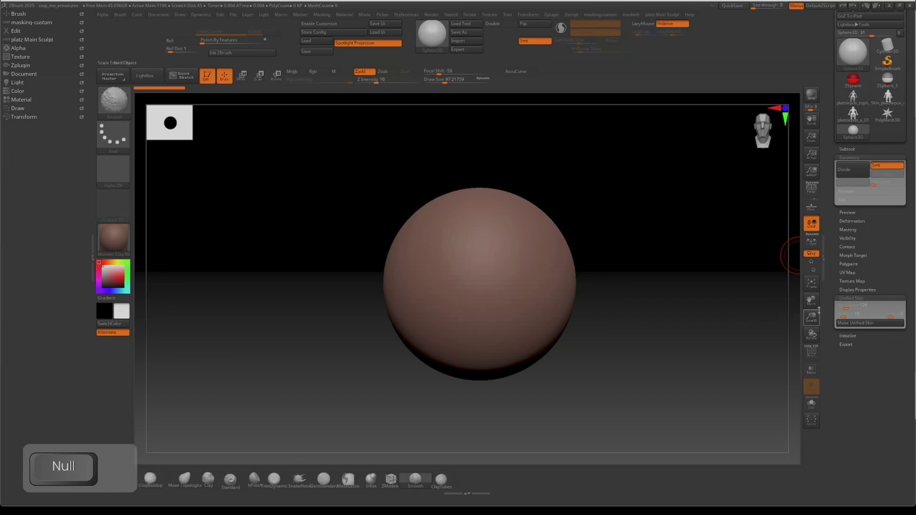
pyautogui.hotkey('shift', 'f')
pyautogui.click(853, 53)
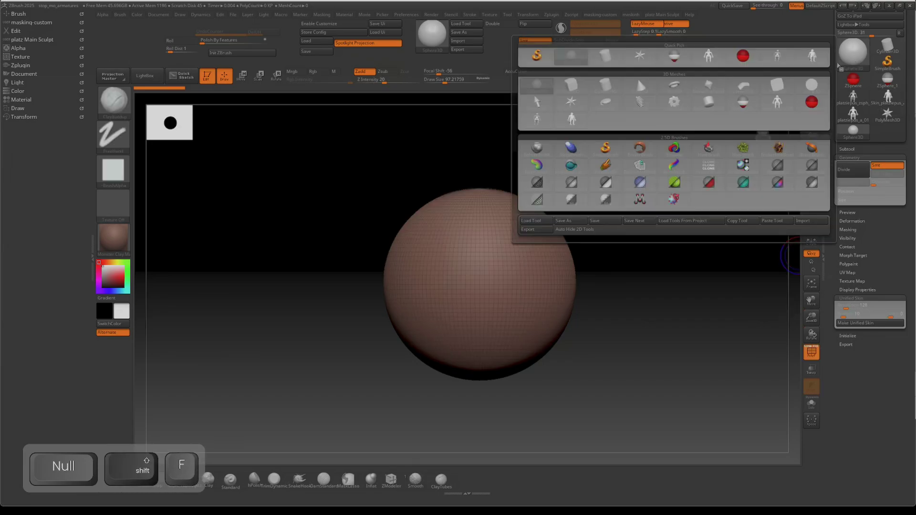
pyautogui.click(853, 54)
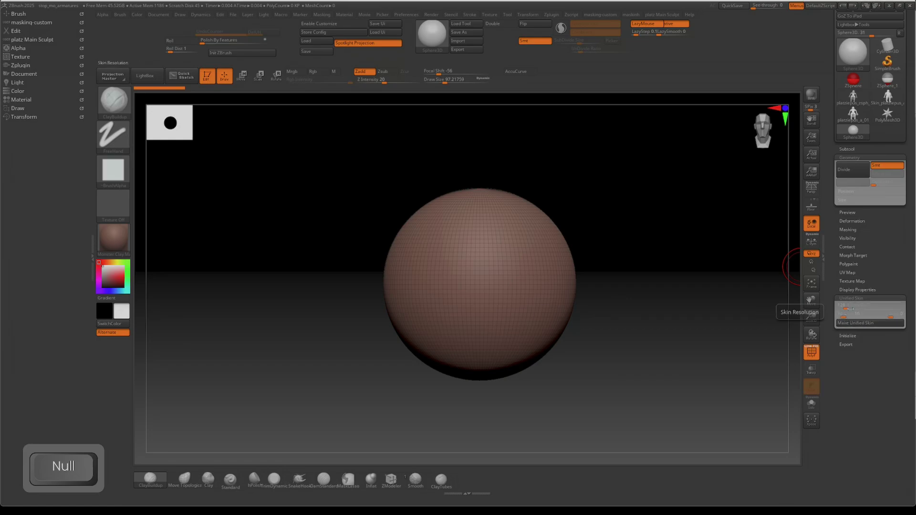
pyautogui.click(846, 336)
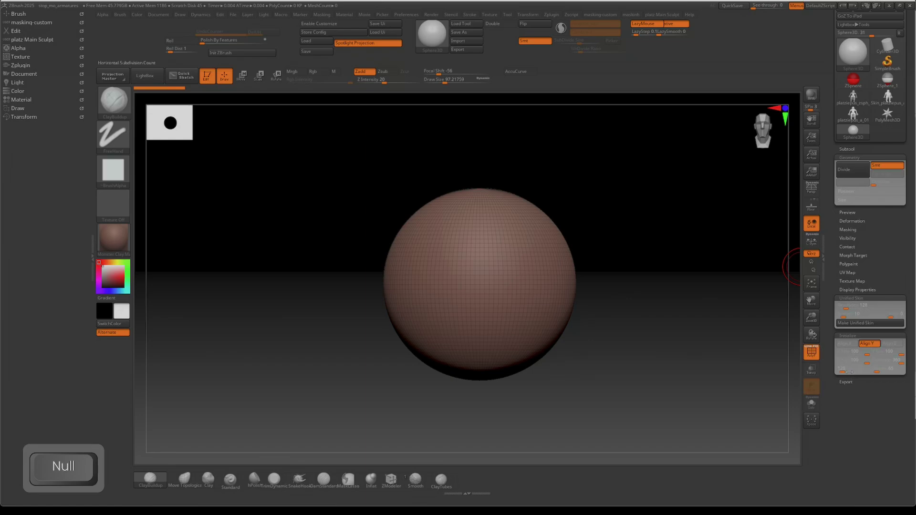
# - Set the sphere's horizontal subdivision count to 16 and its vertical subdivision count to 12
pyautogui.moveTo(840, 369); pyautogui.dragTo(839, 371)
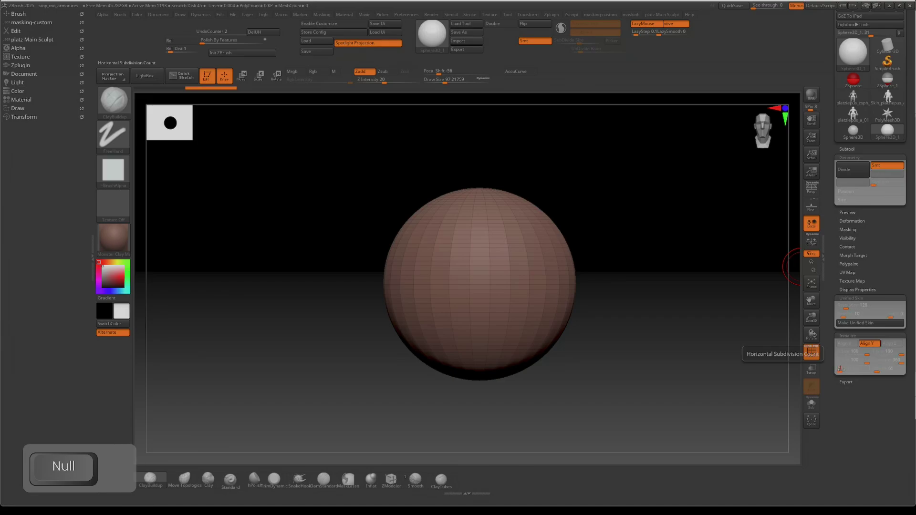
pyautogui.write('16')
pyautogui.press('Tab')
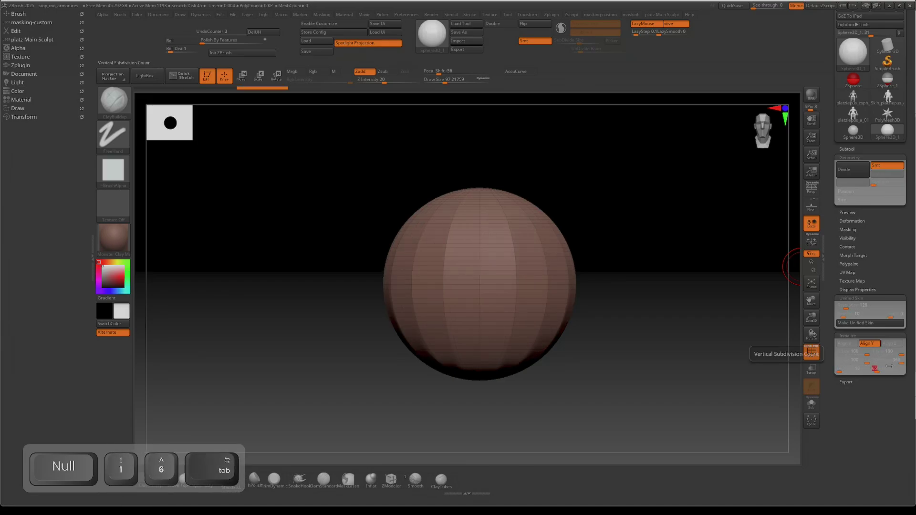
pyautogui.write('12')
pyautogui.press('Tab')
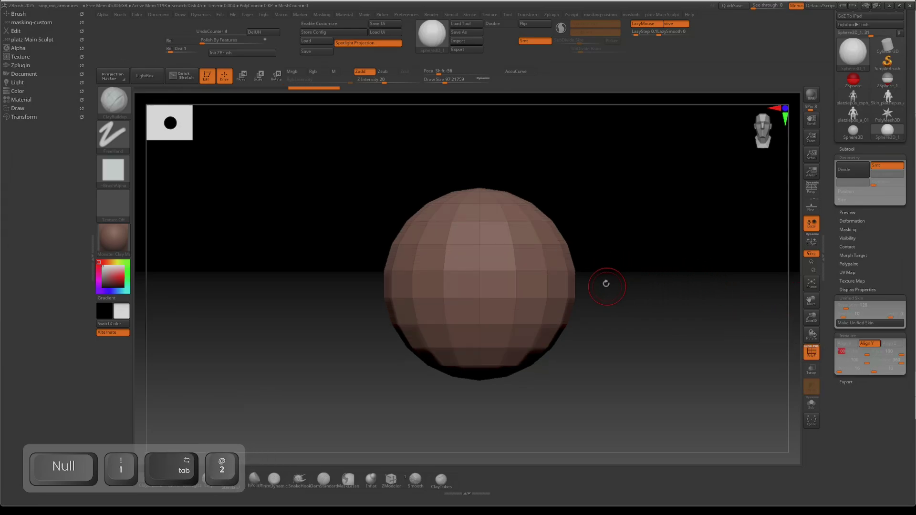
pyautogui.moveTo(671, 256); pyautogui.dragTo(644, 258)
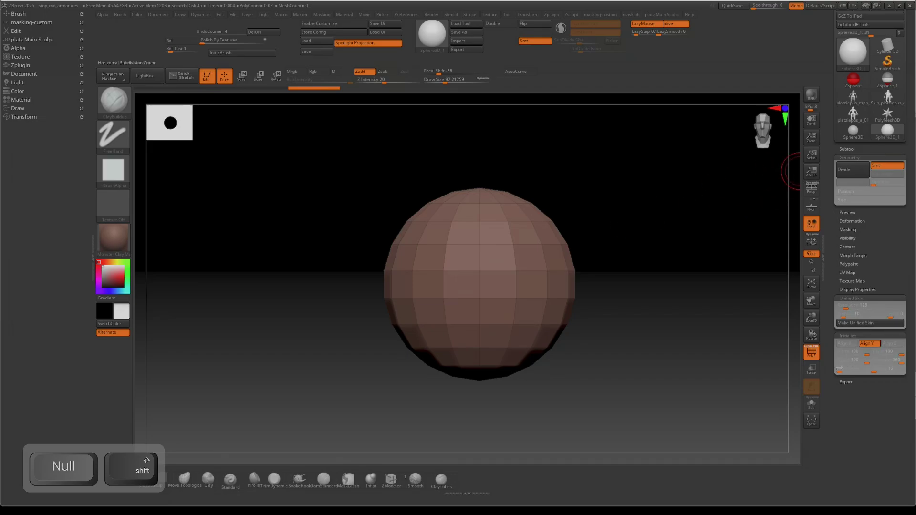
# - Set the sphere's horizontal subdivision count to 12 and its vertical subdivision count to 8
pyautogui.click(841, 368)
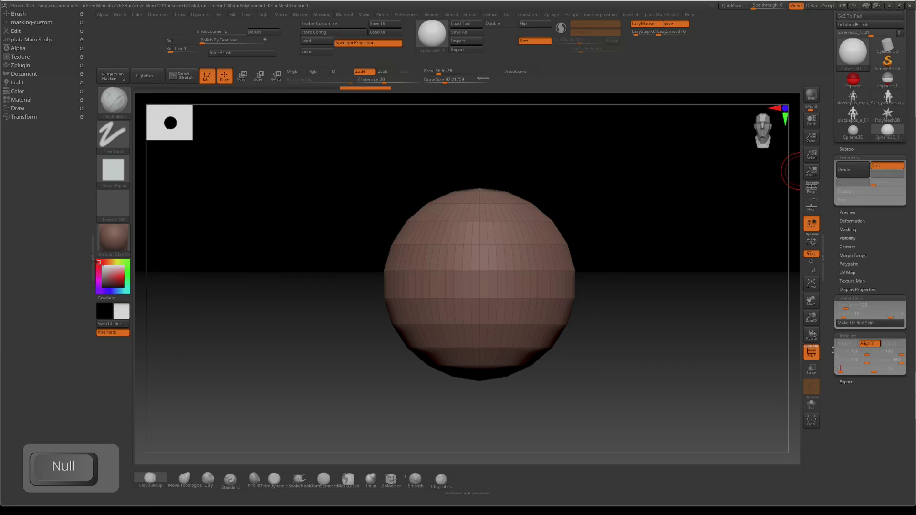
pyautogui.write('12')
pyautogui.press('Tab')
pyautogui.write('8')
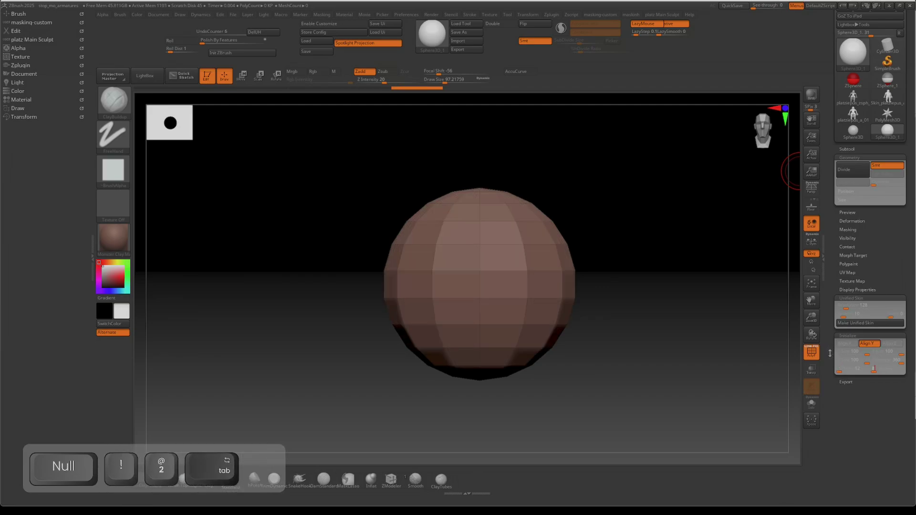
pyautogui.press('Tab')
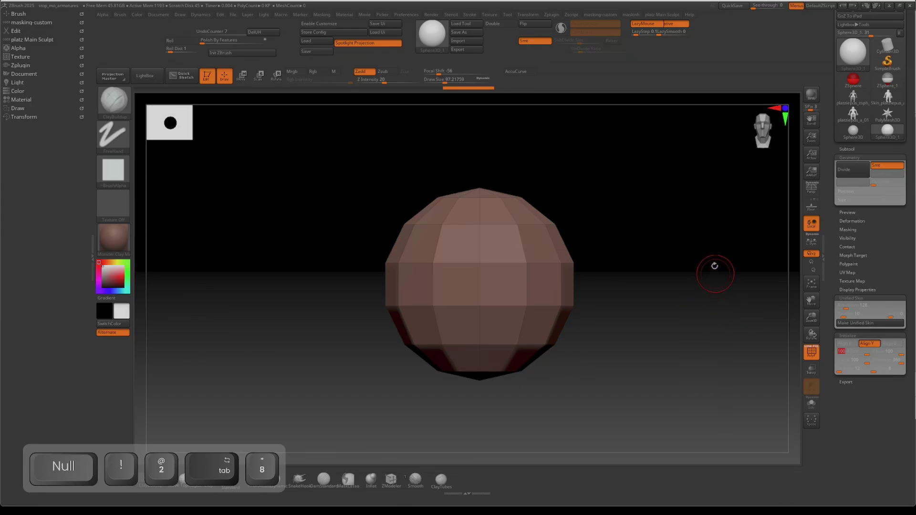
# - Convert the low-resolution primitive sphere to a PolyMesh3D and inspect its pole topology
pyautogui.moveTo(829, 120); pyautogui.dragTo(830, 189)
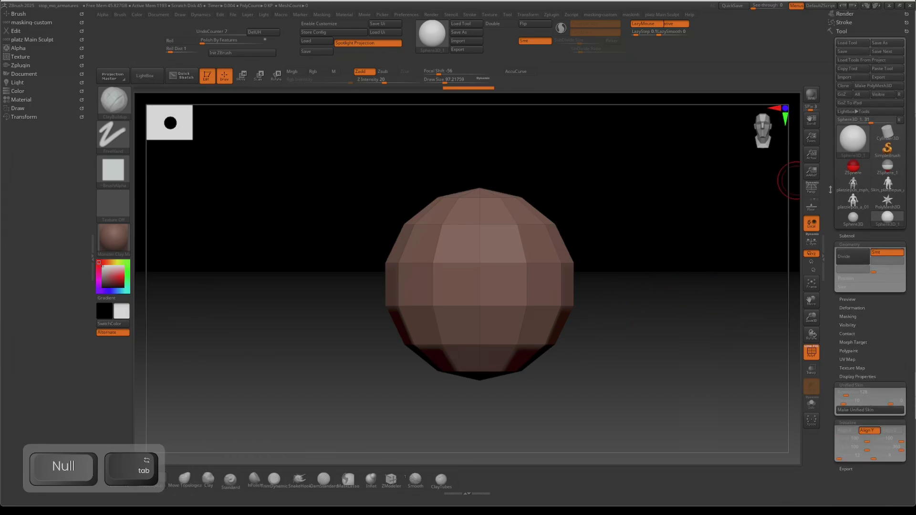
pyautogui.click(873, 85)
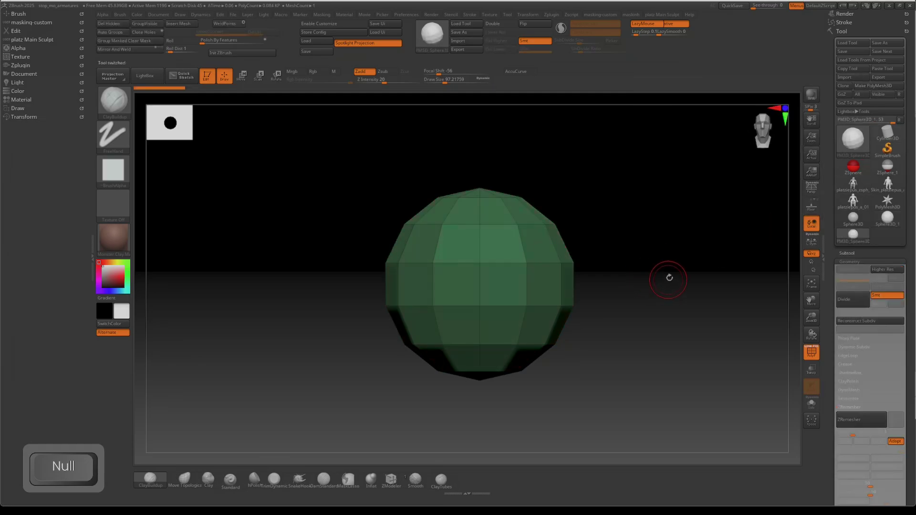
pyautogui.moveTo(670, 277)
pyautogui.mouseDown()
pyautogui.moveTo(681, 329)
pyautogui.moveTo(660, 348)
pyautogui.mouseUp()
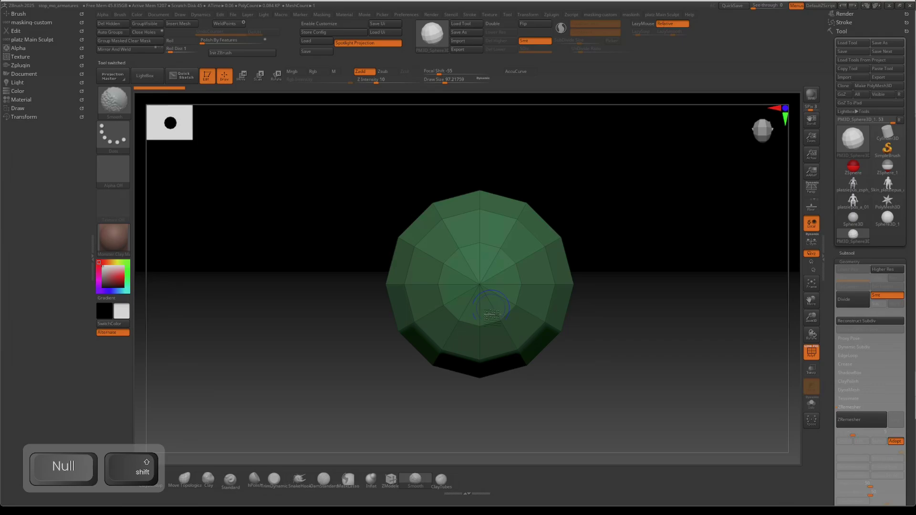
pyautogui.keyDown('shift'); pyautogui.moveTo(614, 379); pyautogui.dragTo(606, 280); pyautogui.keyUp('shift')
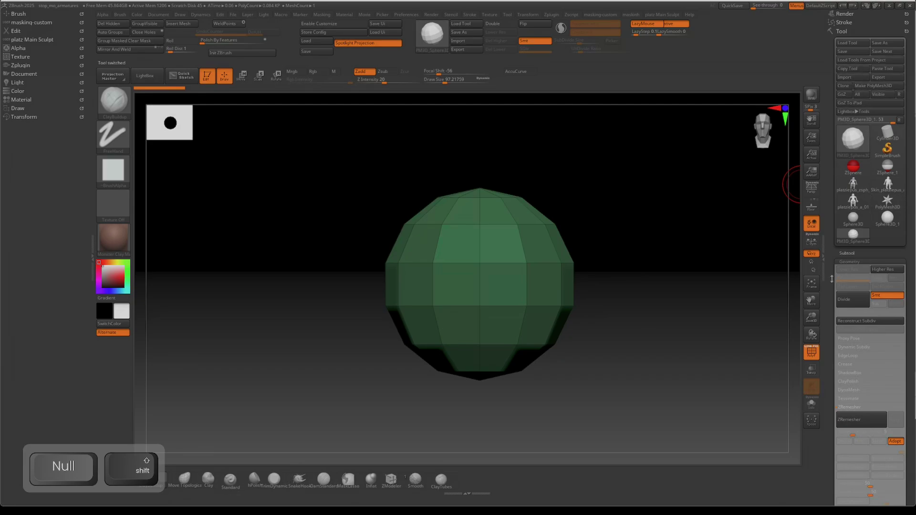
# - Rename the sphere's subtool to head_base_sphere
pyautogui.moveTo(831, 279); pyautogui.dragTo(832, 251)
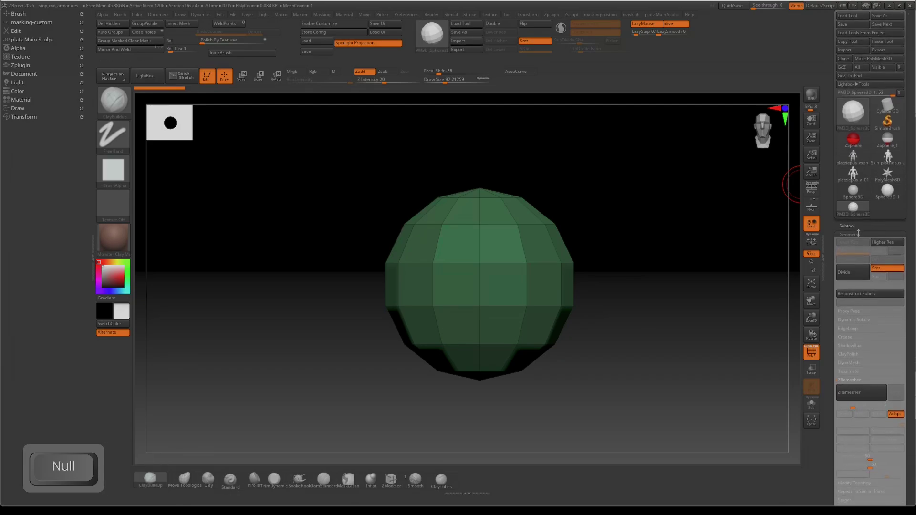
pyautogui.click(861, 234)
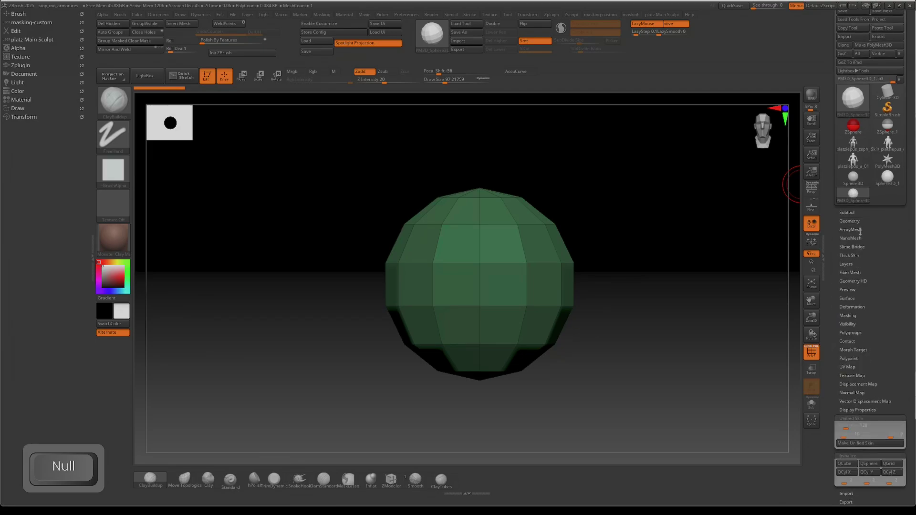
pyautogui.click(845, 212)
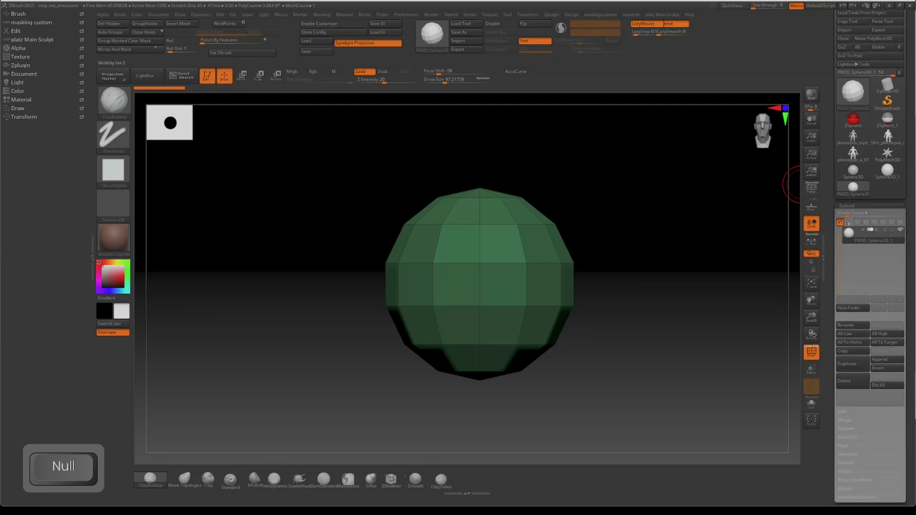
pyautogui.click(852, 325)
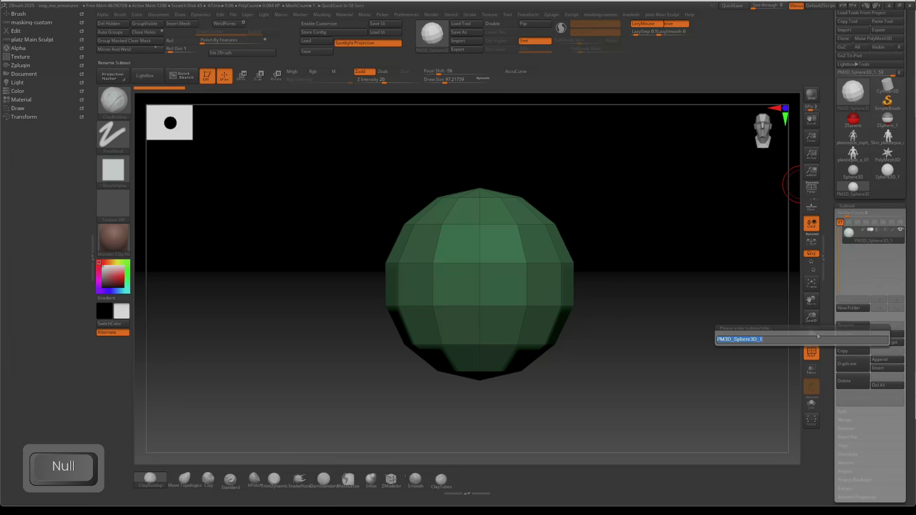
pyautogui.write('s')
pyautogui.press('BackSpace')
pyautogui.write('head')
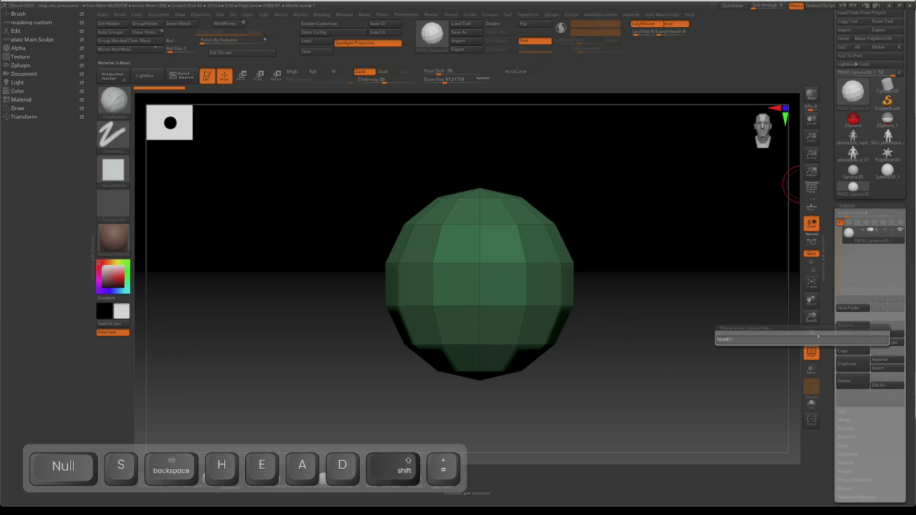
pyautogui.write('_base')
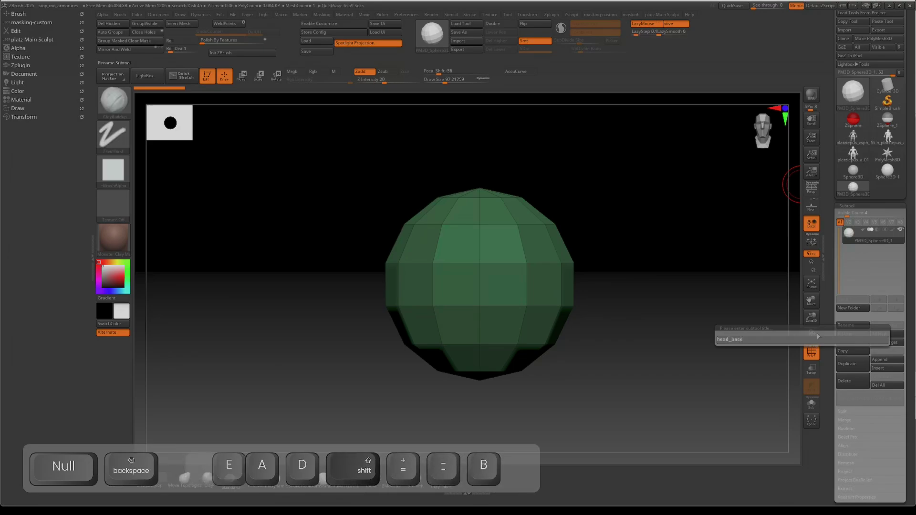
pyautogui.write('_sd')
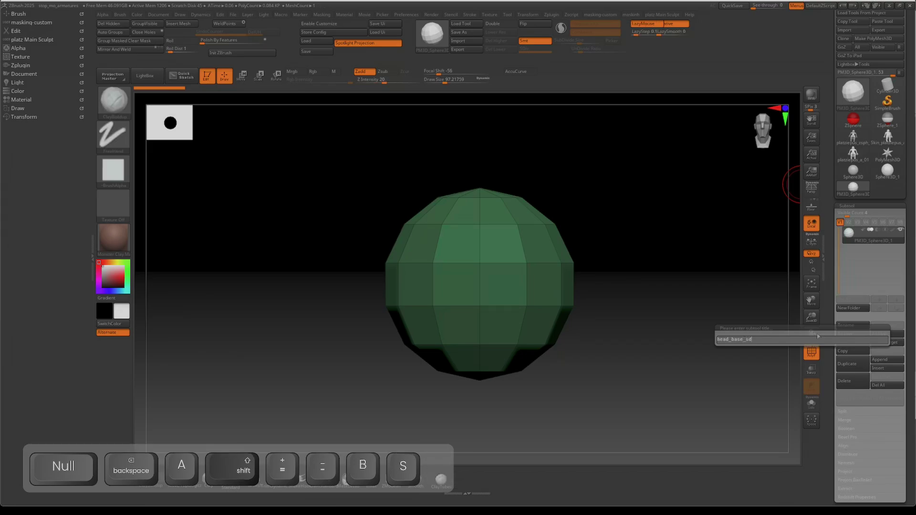
pyautogui.press('BackSpace')
pyautogui.write('phere')
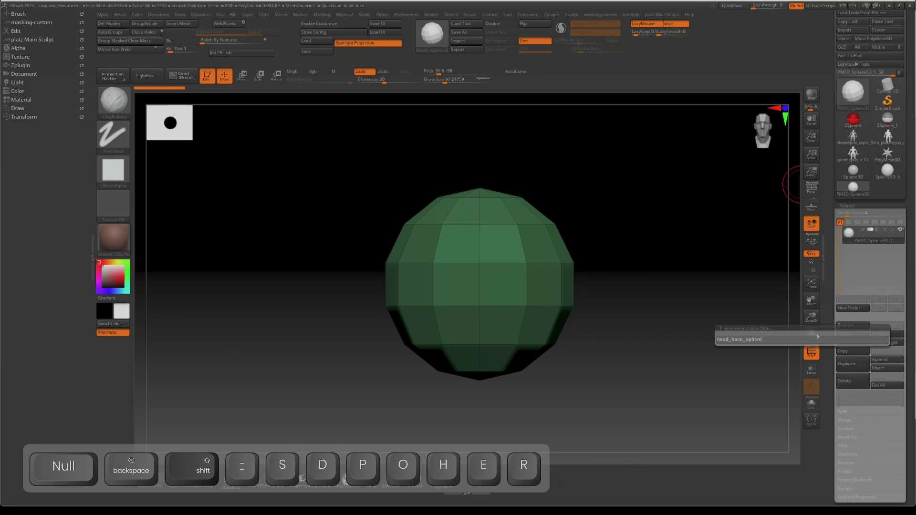
pyautogui.press('Return')
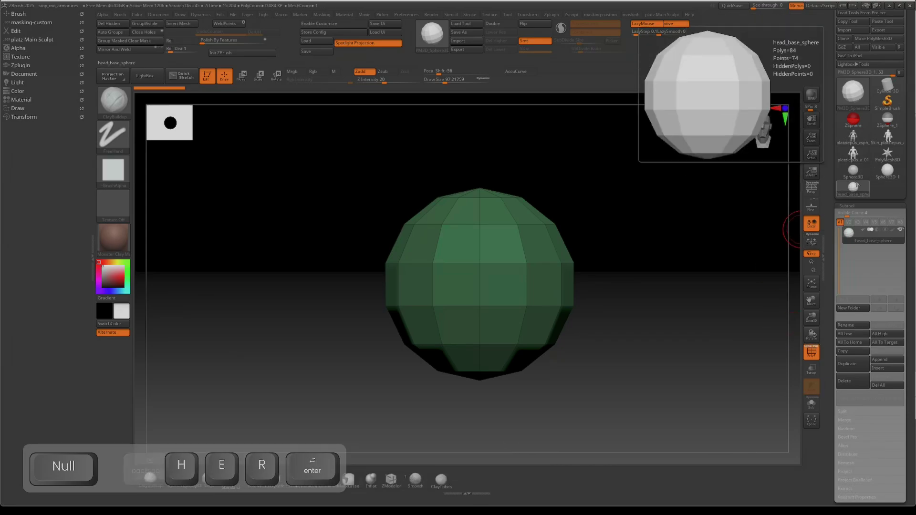
# - Clone the head_base_sphere tool to get a separate working copy
pyautogui.click(849, 38)
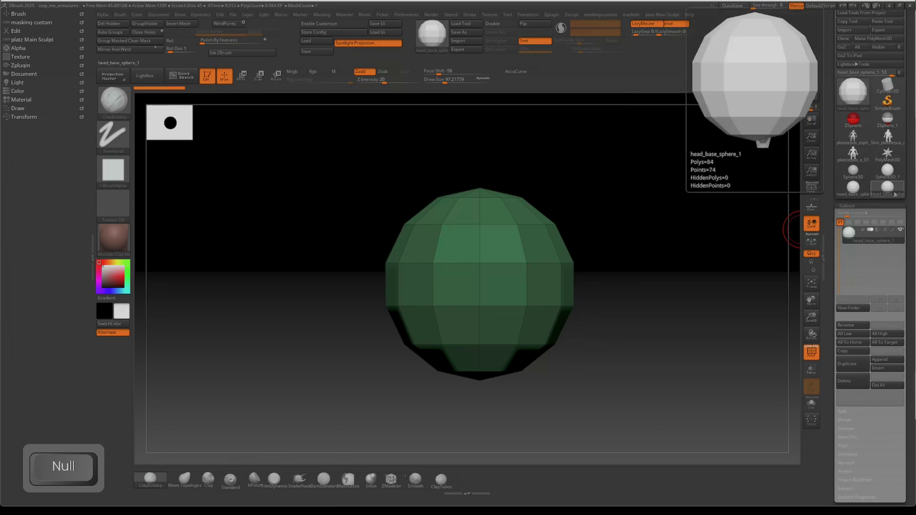
pyautogui.moveTo(857, 192)
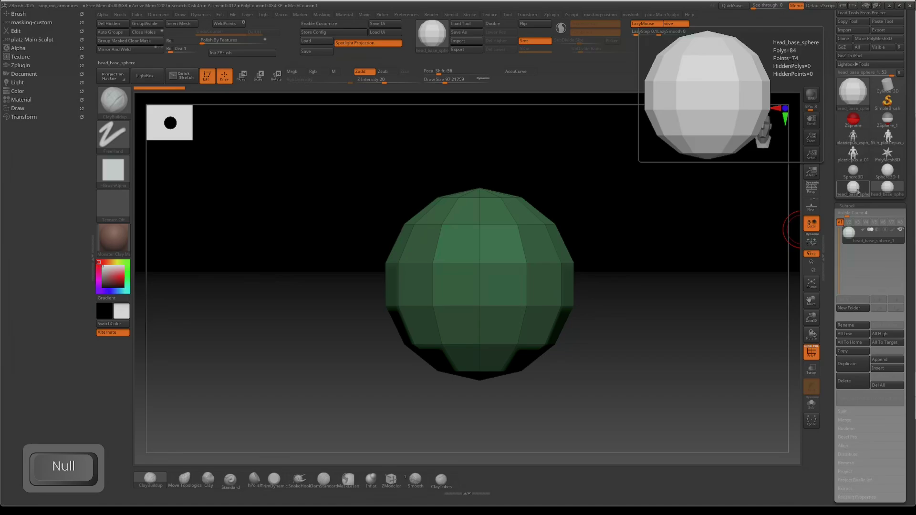
pyautogui.moveTo(893, 193)
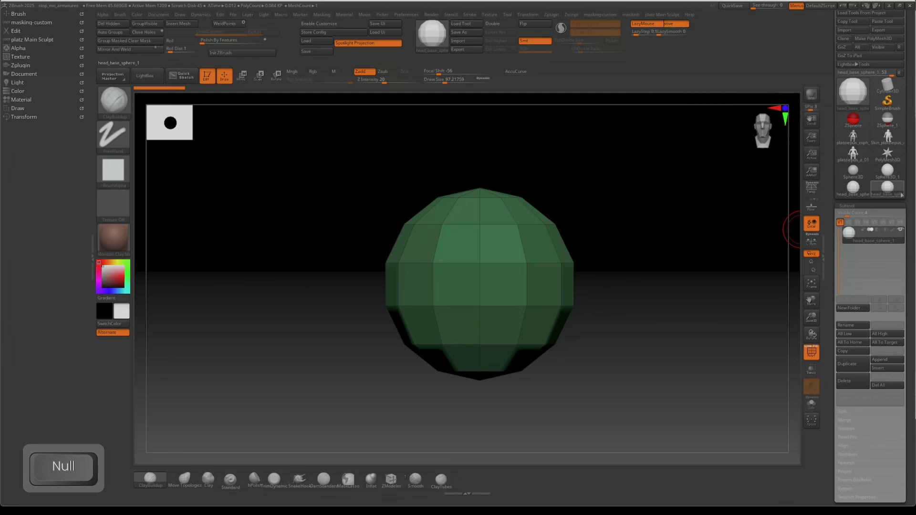
pyautogui.click(852, 189)
# - Rename the cloned sphere's subtool to platziepus_head_01
pyautogui.click(859, 325)
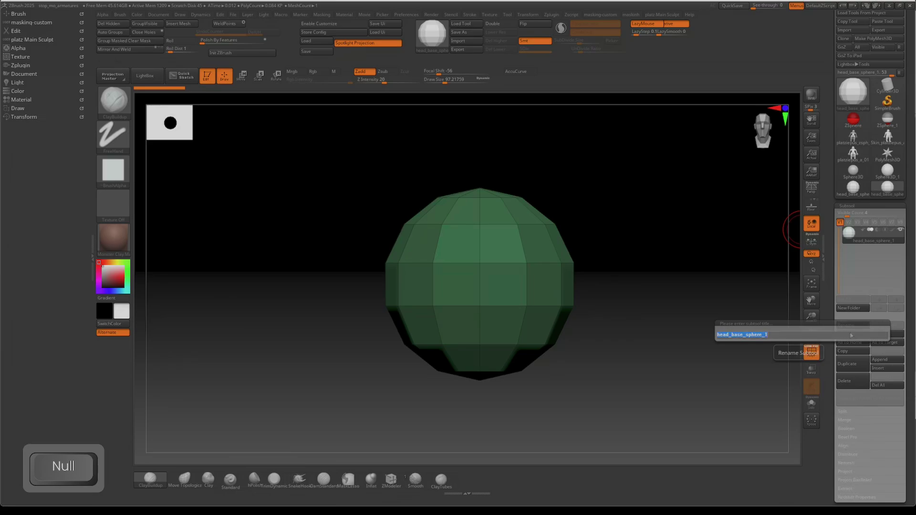
pyautogui.click(725, 336)
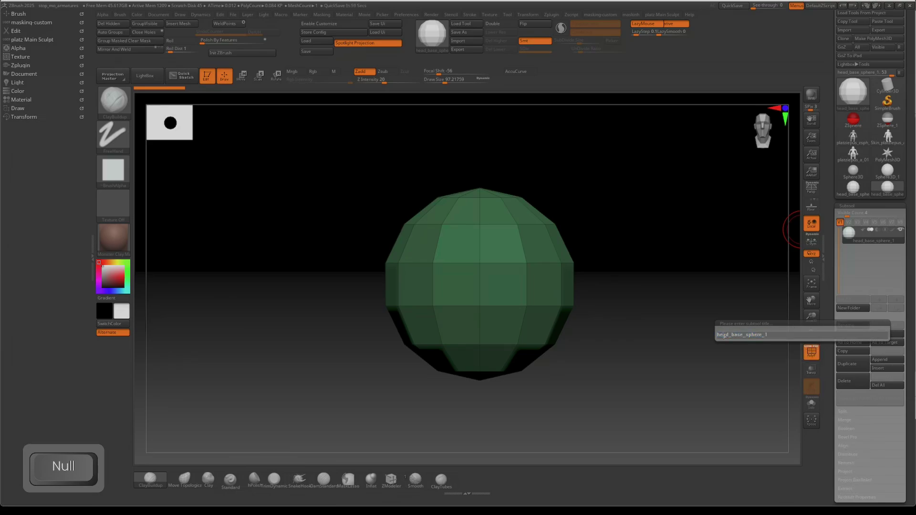
pyautogui.press('Left')
pyautogui.write('p')
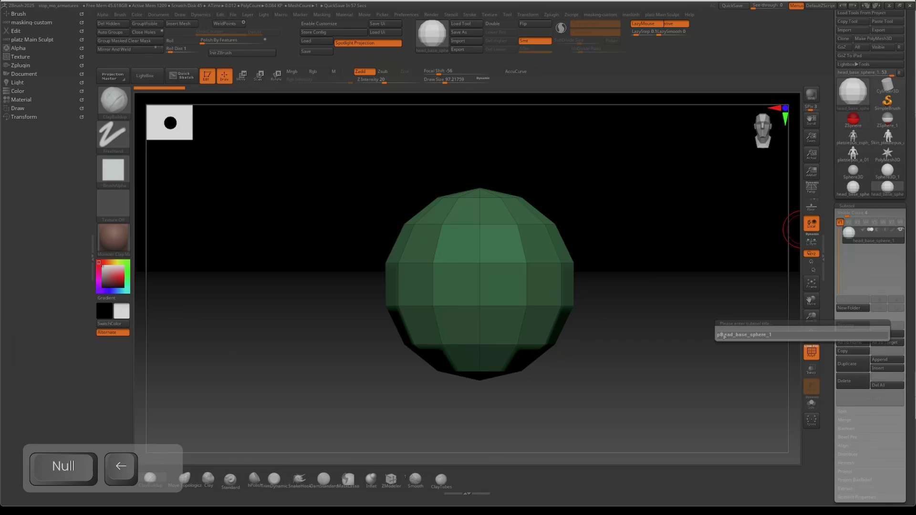
pyautogui.write('lat')
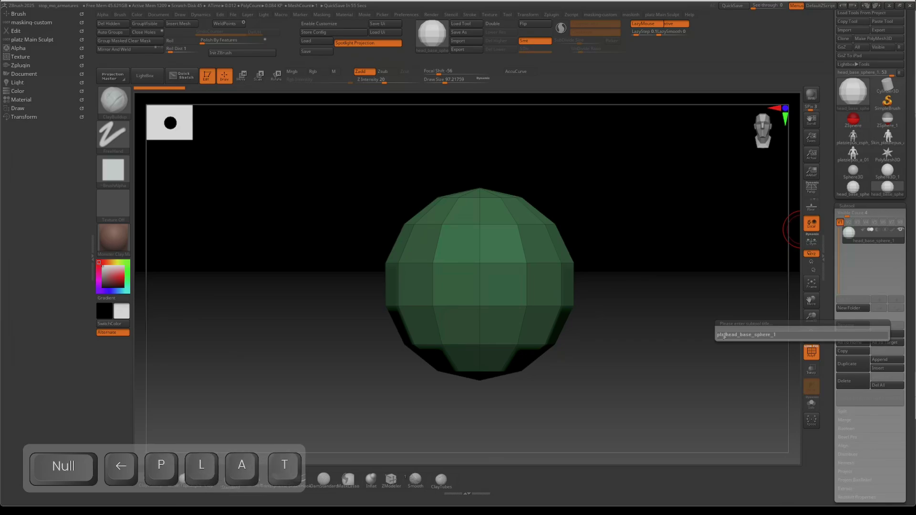
pyautogui.write('ziepu')
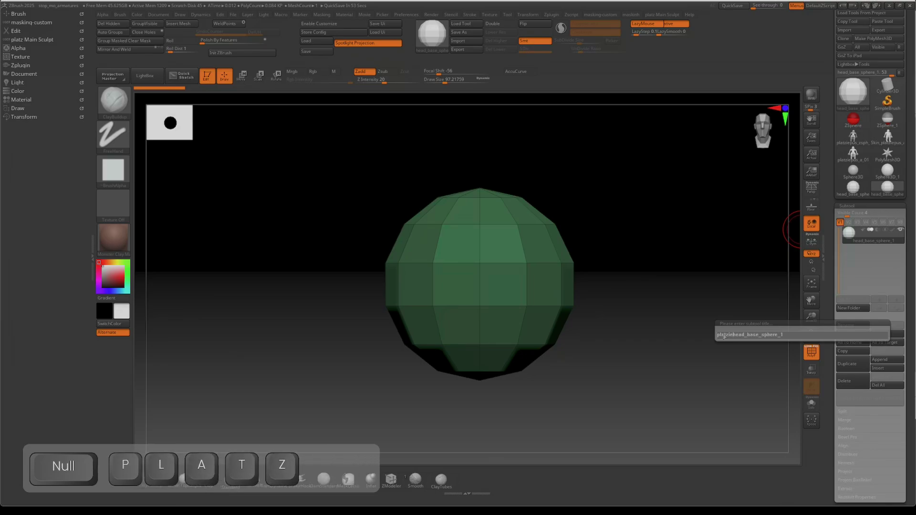
pyautogui.write('s')
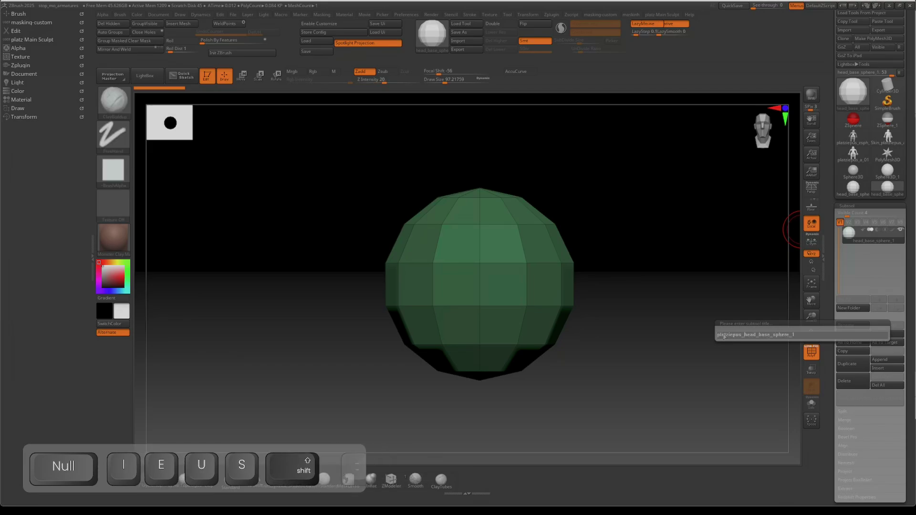
pyautogui.write('_')
pyautogui.press('Right')
pyautogui.press('Right')
pyautogui.press('Right')
pyautogui.press('Right')
pyautogui.press('Right')
pyautogui.press('Delete')
pyautogui.press('Delete')
pyautogui.press('Delete')
pyautogui.press('Delete')
pyautogui.press('Delete')
pyautogui.press('Delete')
pyautogui.press('Delete')
pyautogui.press('Delete')
pyautogui.press('Delete')
pyautogui.press('Delete')
pyautogui.press('Delete')
pyautogui.press('Delete')
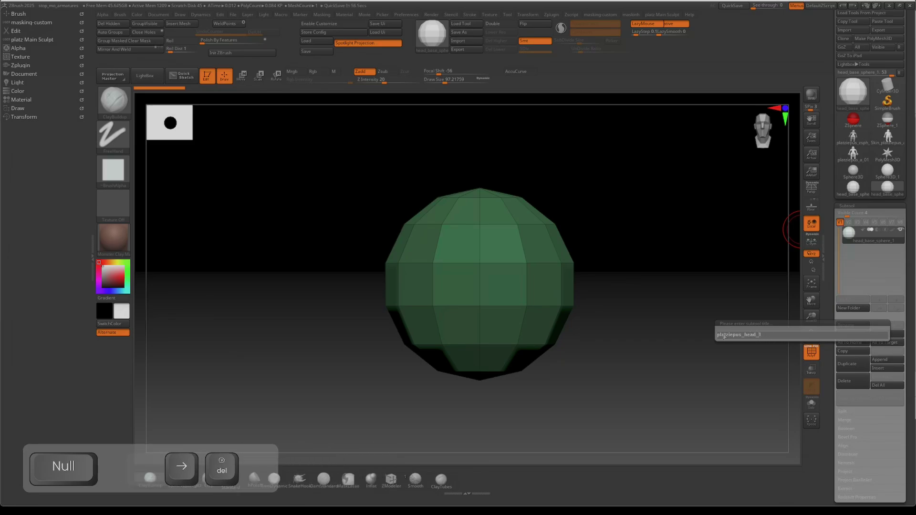
pyautogui.write('0')
pyautogui.press('Return')
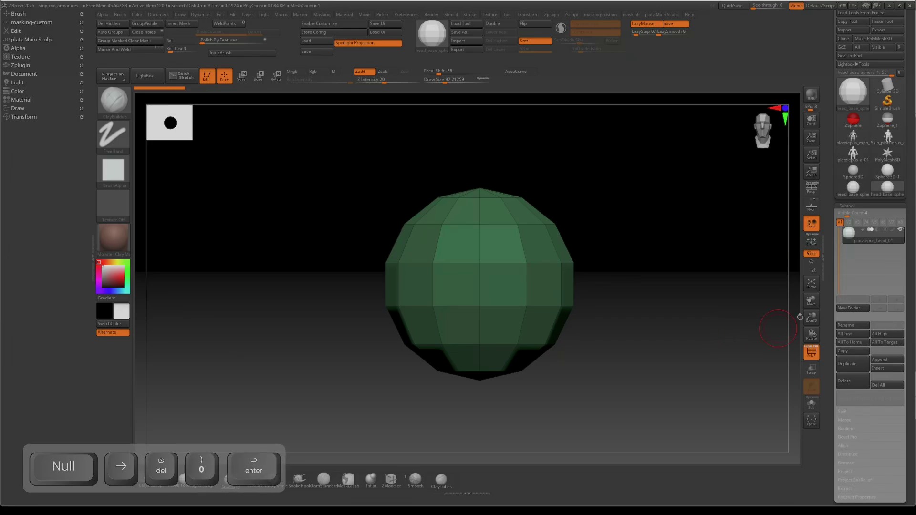
pyautogui.press('Return')
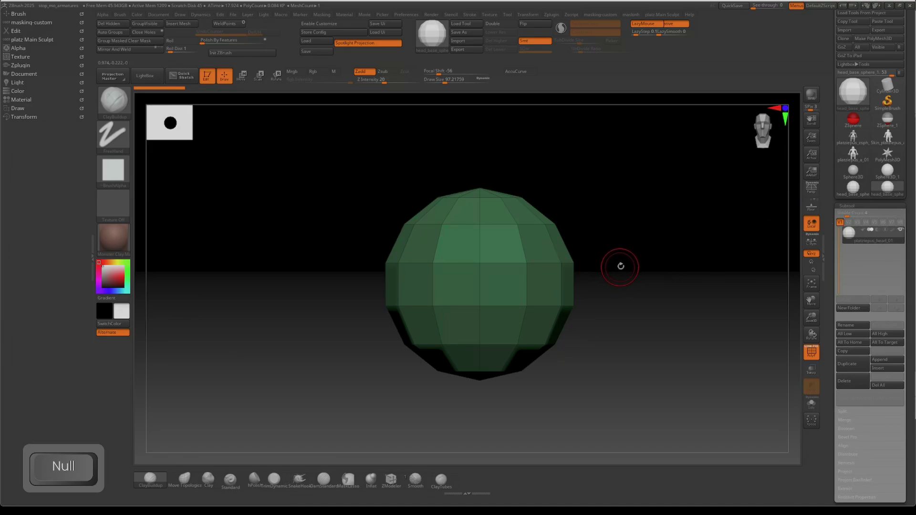
# - Hide the polyframe, subdivide the head sphere three times to level 4, and enlarge the sculpting brush to about 117
pyautogui.moveTo(620, 266)
pyautogui.mouseDown()
pyautogui.moveTo(667, 276)
pyautogui.moveTo(659, 280)
pyautogui.moveTo(659, 260)
pyautogui.moveTo(712, 164)
pyautogui.moveTo(628, 272)
pyautogui.mouseUp()
pyautogui.hotkey('shift', 'f')
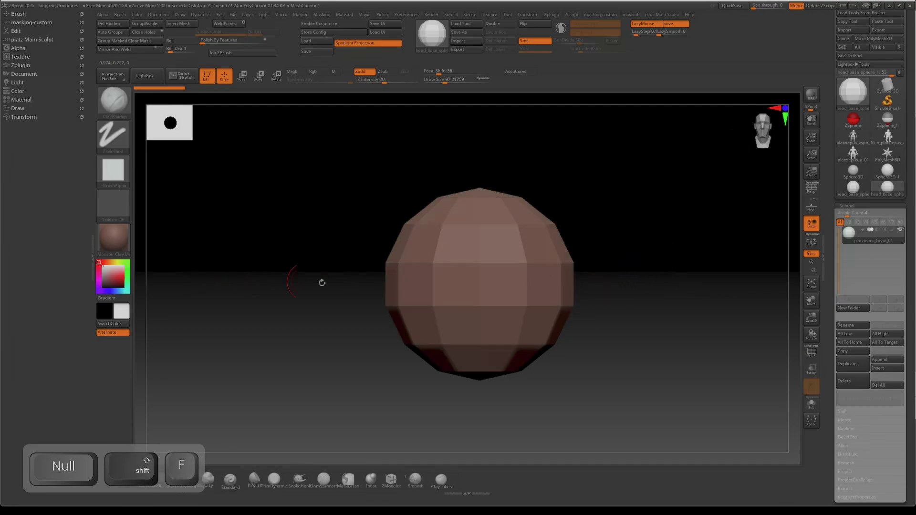
pyautogui.hotkey('ctrl', 'd')
pyautogui.hotkey('ctrl', 'd')
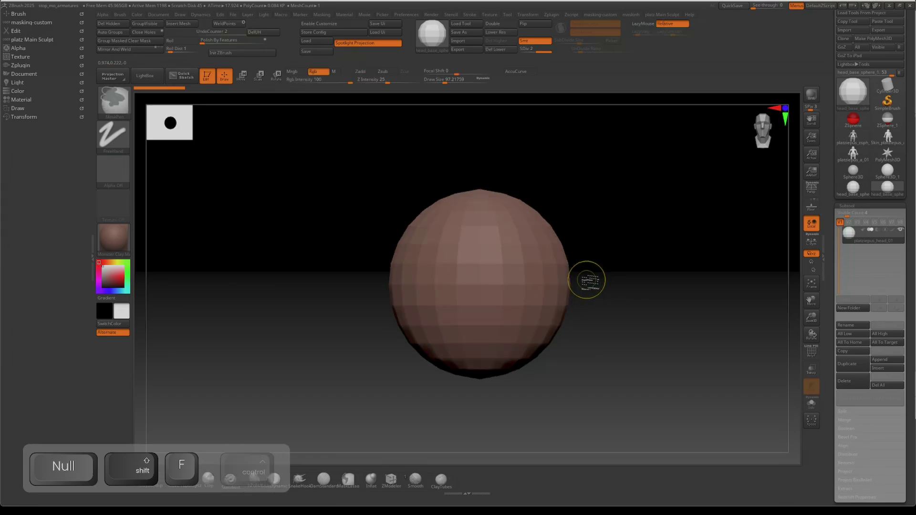
pyautogui.hotkey('ctrl', 'd')
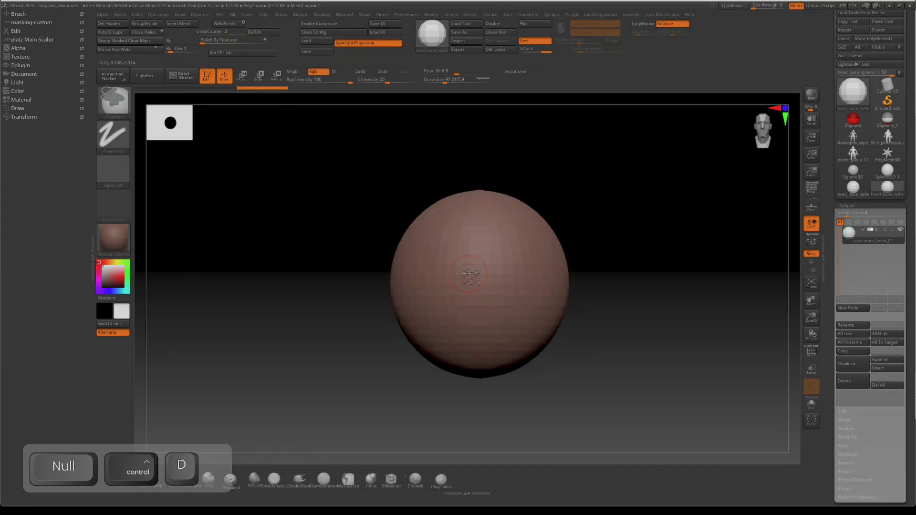
pyautogui.press('b')
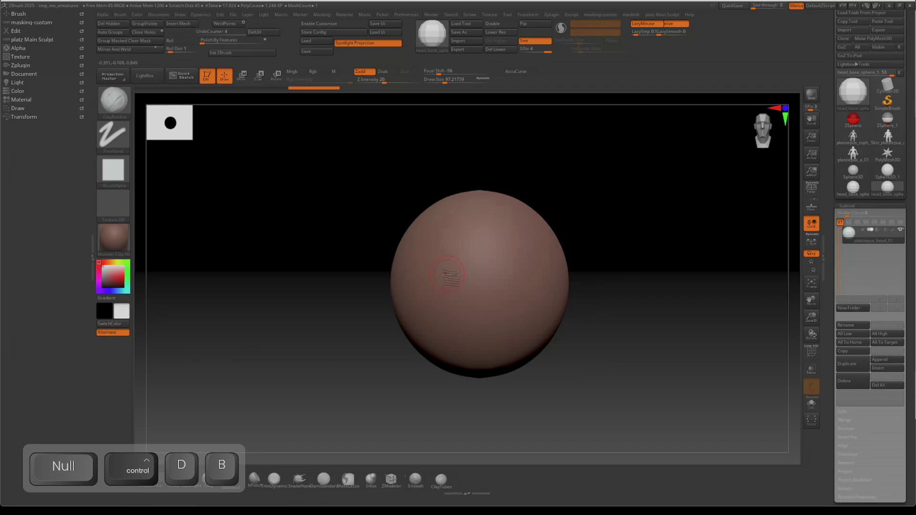
pyautogui.press(']')
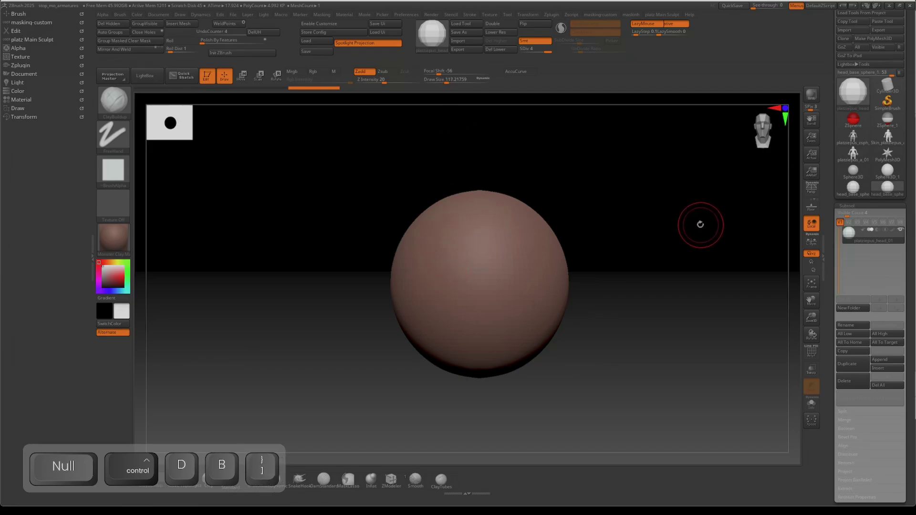
# - Show the polyframe and step down to the lowest subdivision level and back up to level 4 to compare the topology
pyautogui.hotkey('shift', 'f')
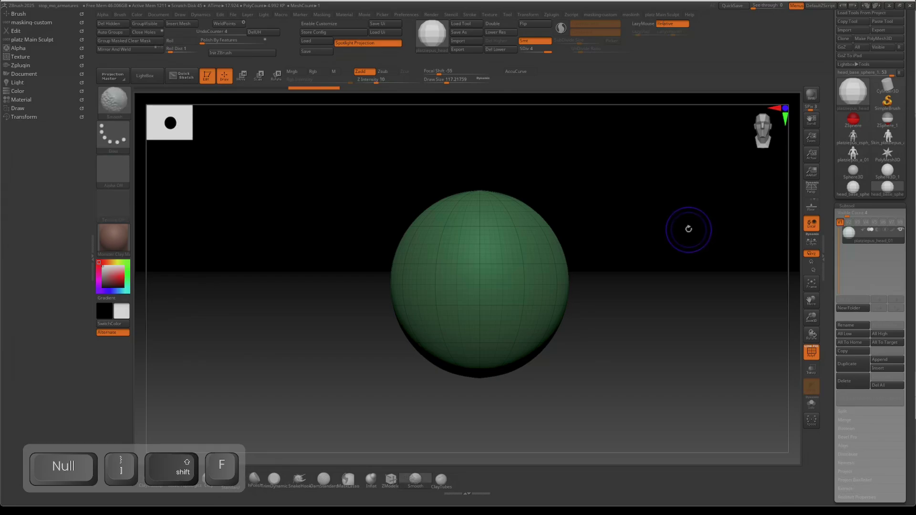
pyautogui.hotkey('shift', 'd')
pyautogui.hotkey('shift', 'd')
pyautogui.hotkey('shift', 'd')
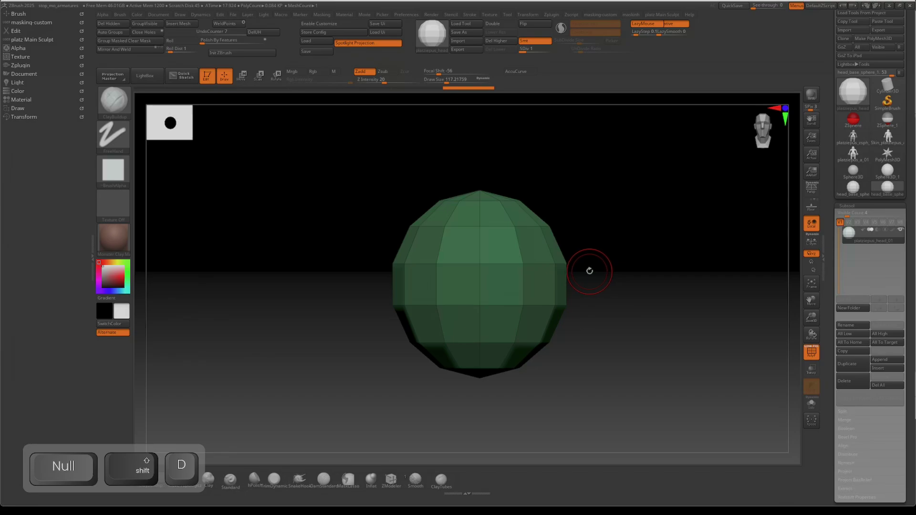
pyautogui.press('d')
pyautogui.press('d')
pyautogui.press('e')
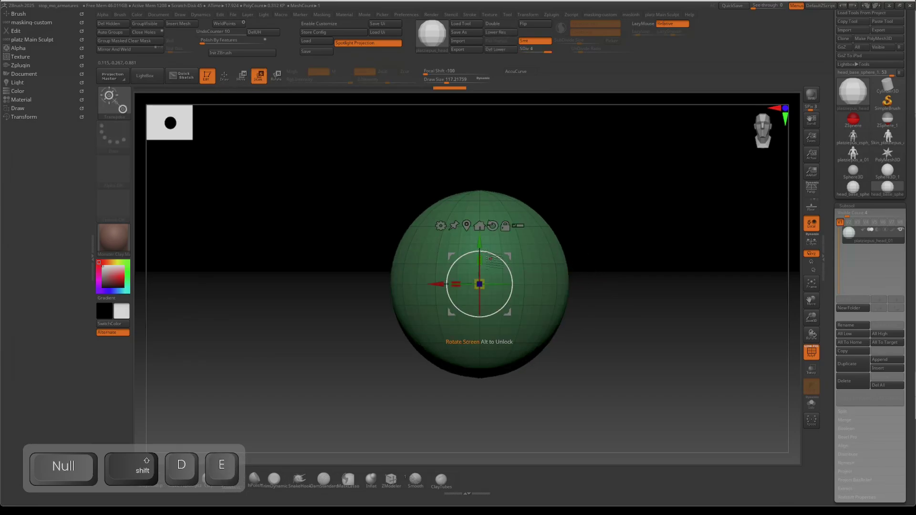
pyautogui.press('q')
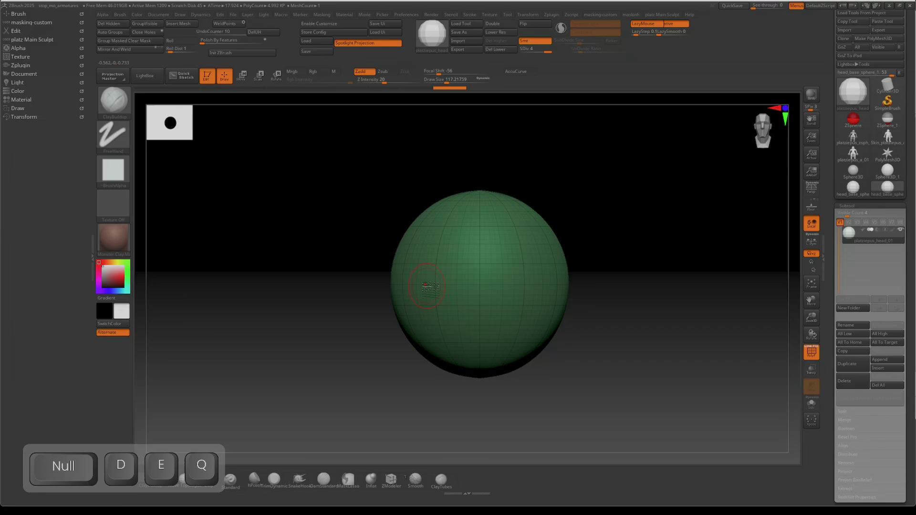
# - Make the window see-through so the platypus reference board is visible behind the sphere
pyautogui.hotkey('ctrl', 'b')
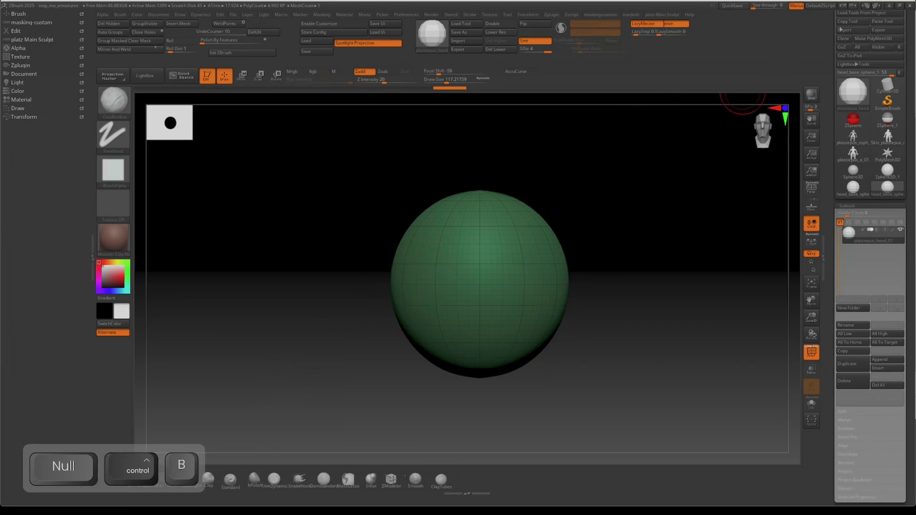
pyautogui.click(760, 6)
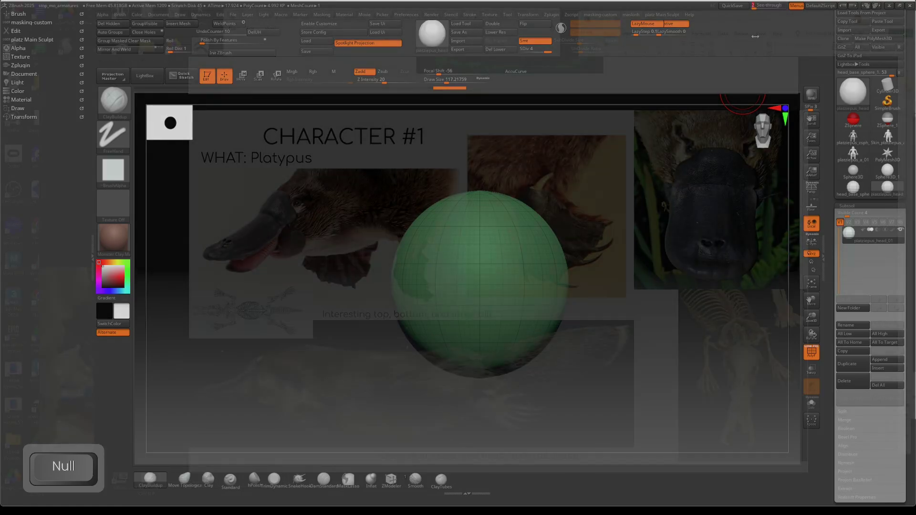
pyautogui.moveTo(759, 6); pyautogui.dragTo(757, 6)
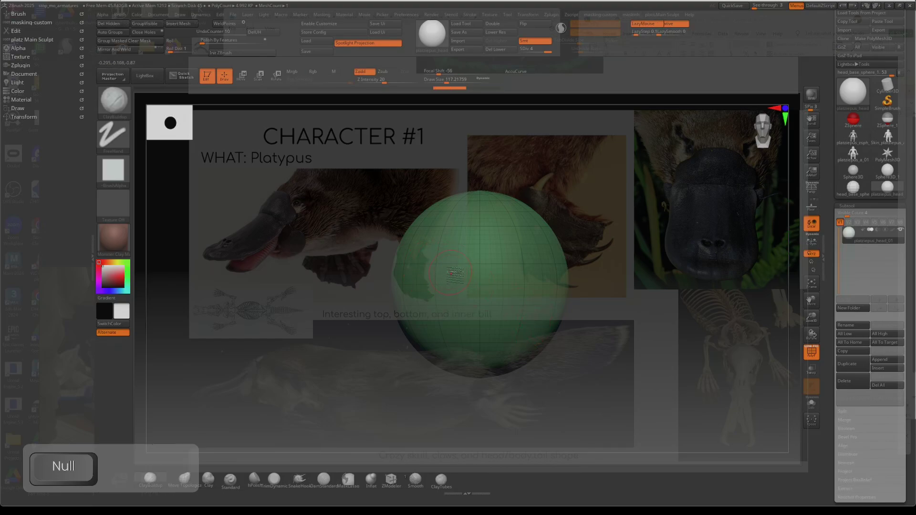
# - Undo the last stroke, turn on X symmetry, and sculpt mirrored brow and eye forms on the front with ClayBuildup
pyautogui.hotkey('ctrl', 'z')
pyautogui.press('x')
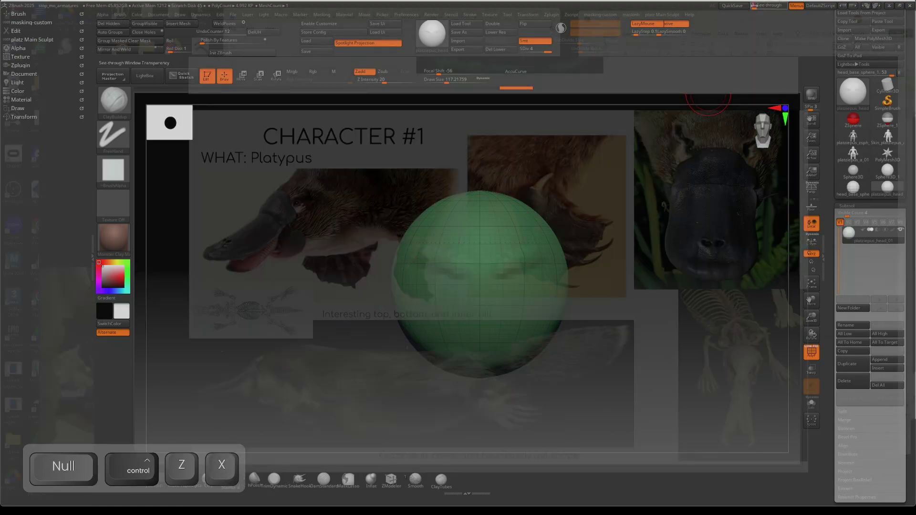
pyautogui.moveTo(754, 6); pyautogui.dragTo(753, 6)
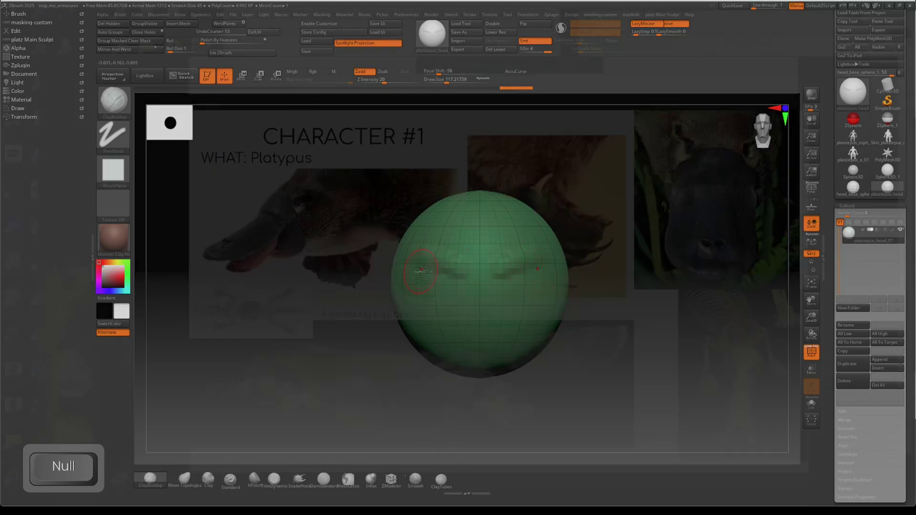
pyautogui.moveTo(461, 276); pyautogui.dragTo(463, 258)
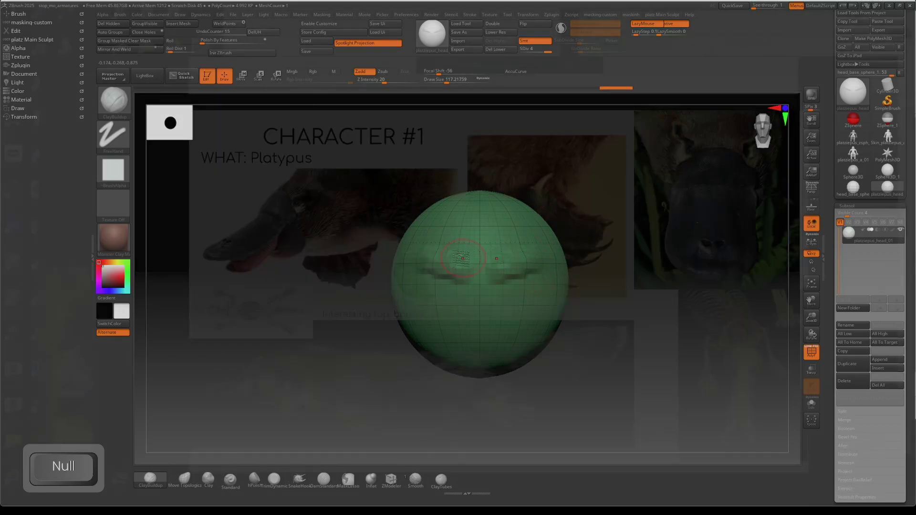
# - Set the See-through window transparency to 2
pyautogui.click(754, 10)
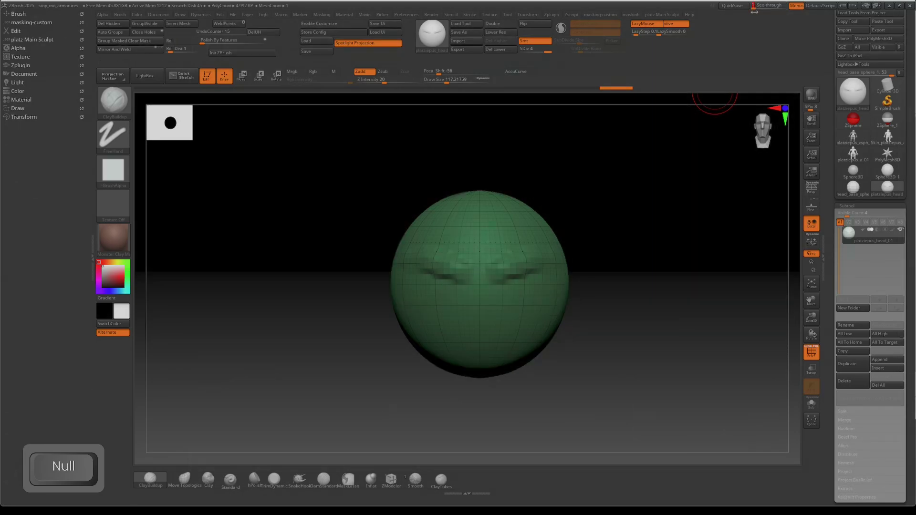
pyautogui.write('2')
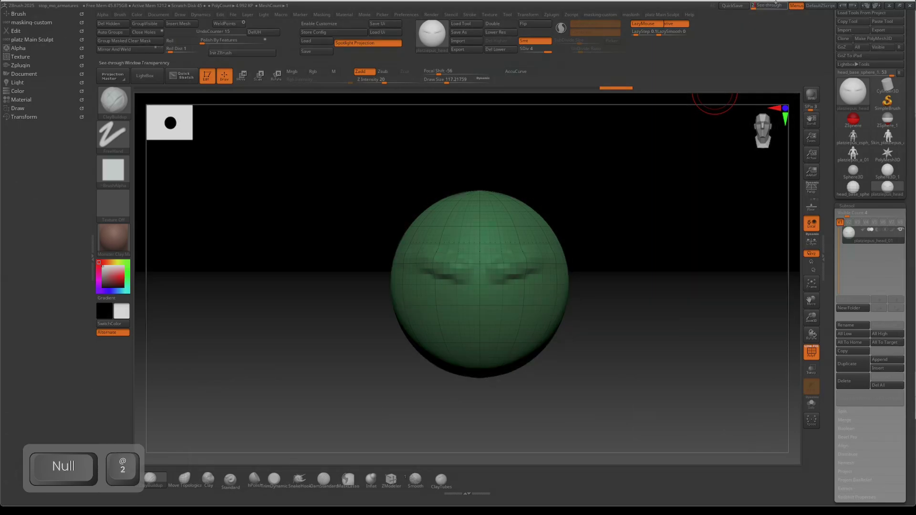
pyautogui.press('Return')
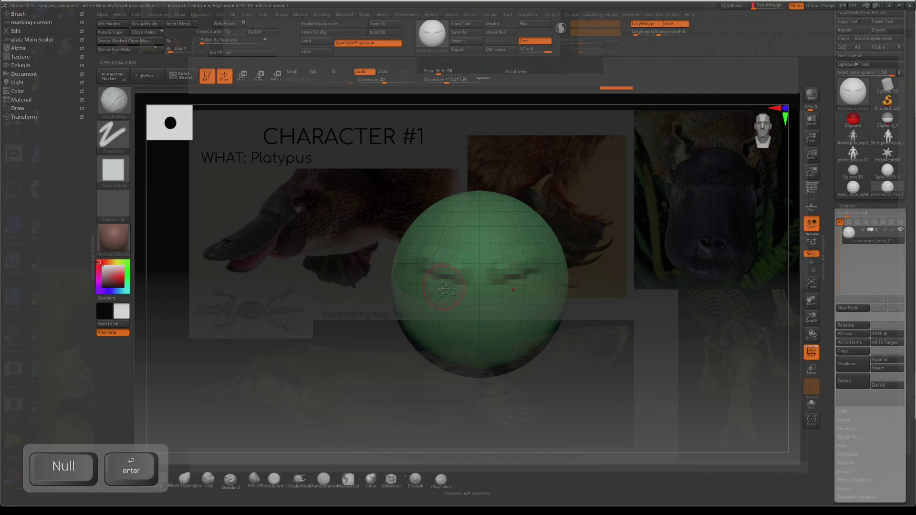
# - Build up rough brow, nose and mouth forms on the front of the sphere with ClayBuildup and hide the polyframe
pyautogui.moveTo(442, 269); pyautogui.dragTo(461, 275)
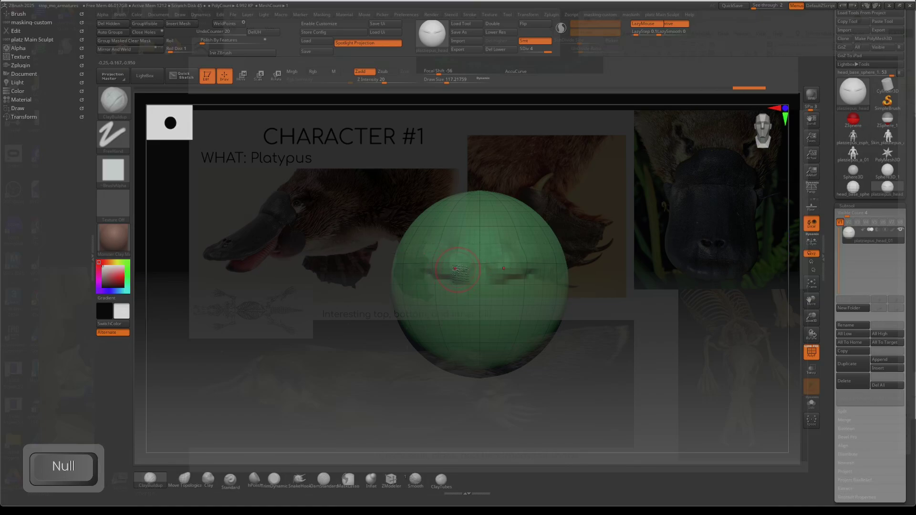
pyautogui.hotkey('shift', 'f')
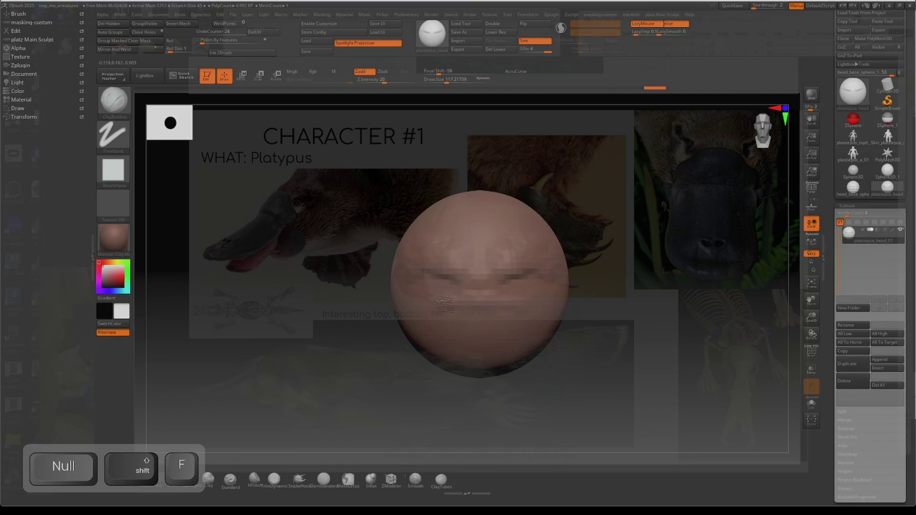
pyautogui.moveTo(451, 306); pyautogui.dragTo(429, 313, button='right')
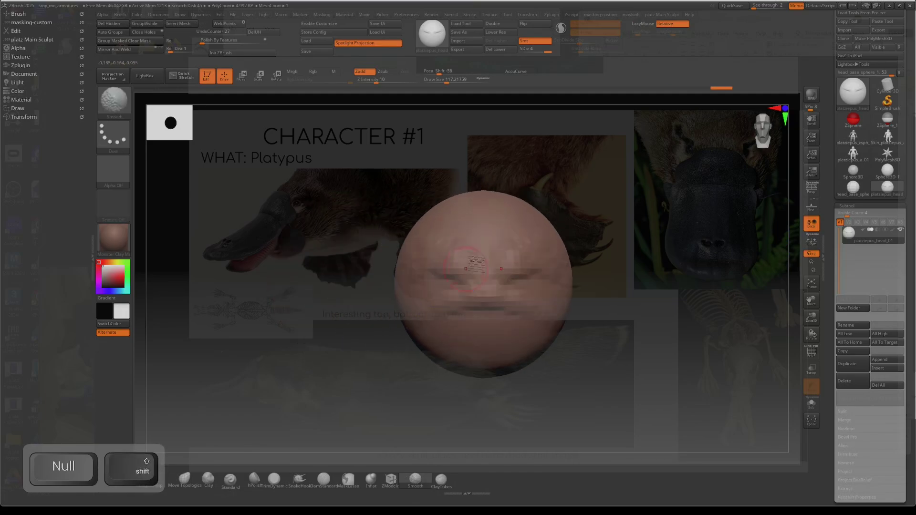
pyautogui.moveTo(477, 245)
pyautogui.mouseDown(button='right')
pyautogui.moveTo(363, 234)
pyautogui.moveTo(467, 233)
pyautogui.moveTo(562, 248)
pyautogui.moveTo(511, 270)
pyautogui.moveTo(356, 244)
pyautogui.mouseUp(button='right')
pyautogui.keyDown('alt'); pyautogui.moveTo(584, 283); pyautogui.dragTo(490, 342, button='right'); pyautogui.keyUp('alt')
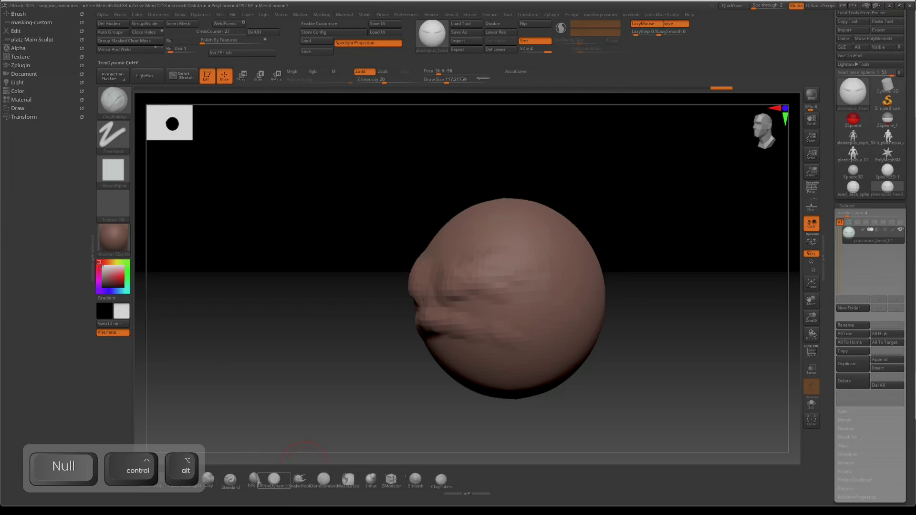
# - Switch to the hPolish brush, enlarge its draw size to about 213, and flatten the side of the head
pyautogui.click(255, 479)
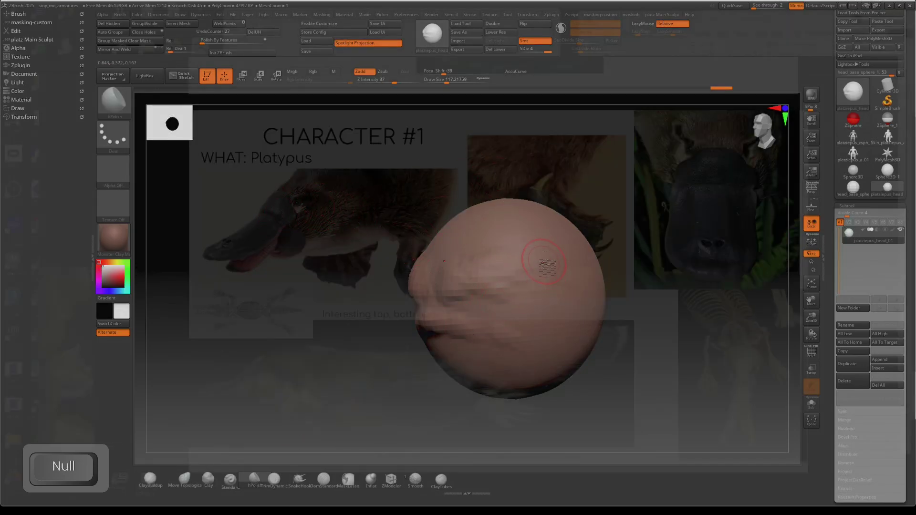
pyautogui.press(']')
pyautogui.press('\\')
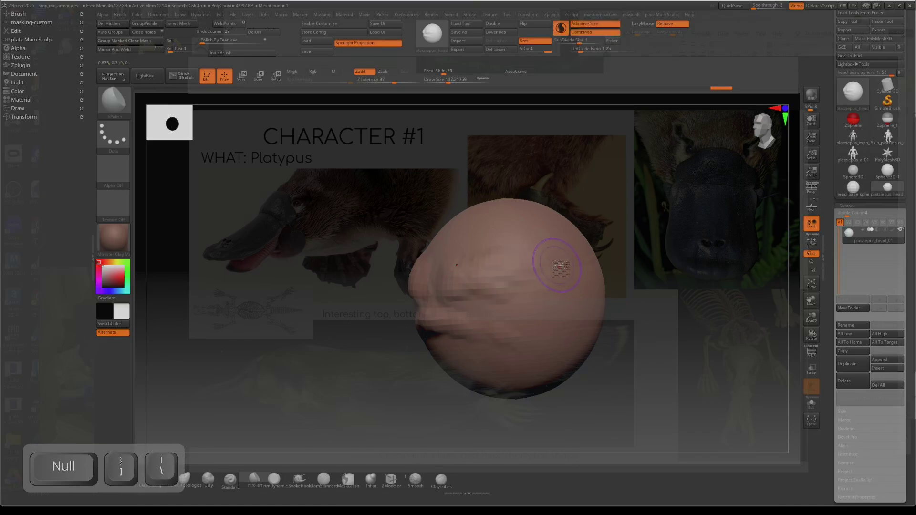
pyautogui.moveTo(557, 268); pyautogui.dragTo(547, 262, button='right')
pyautogui.press(']')
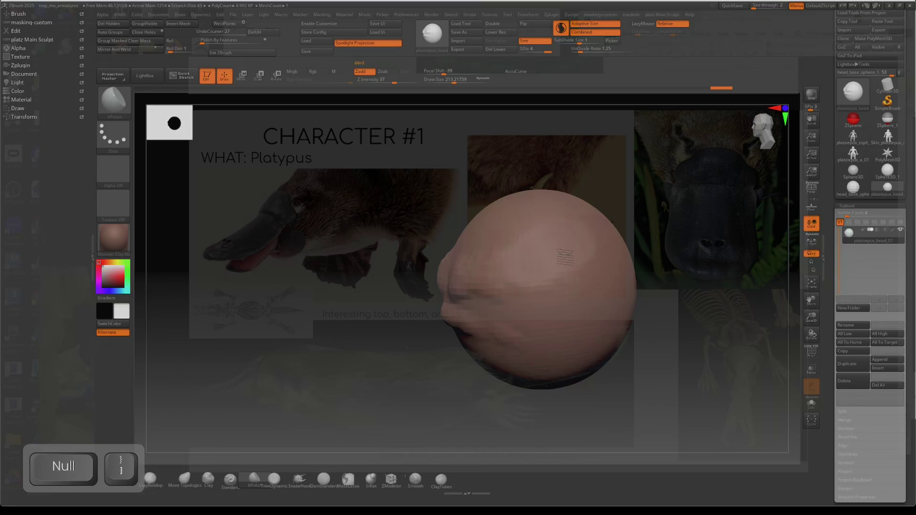
pyautogui.moveTo(565, 258)
pyautogui.mouseDown(button='right')
pyautogui.moveTo(563, 241)
pyautogui.moveTo(534, 258)
pyautogui.moveTo(555, 263)
pyautogui.mouseUp(button='right')
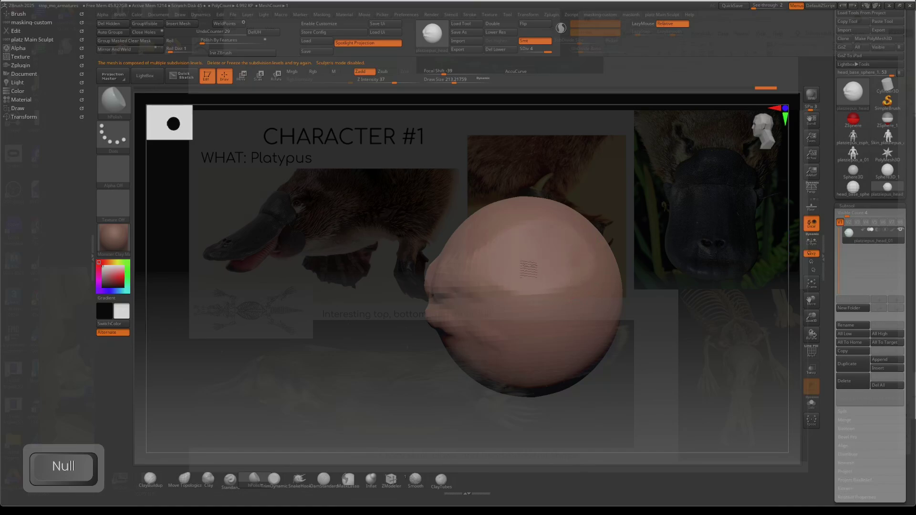
# - Enlarge the hPolish brush to a draw size of about 293 and flatten planes along the side and rear of the head
pyautogui.moveTo(525, 269); pyautogui.dragTo(533, 259, button='right')
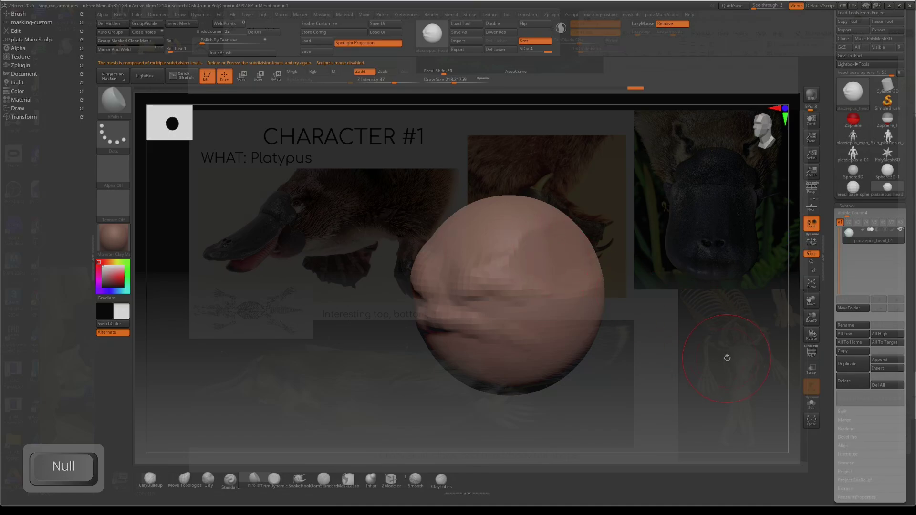
pyautogui.moveTo(589, 313); pyautogui.dragTo(639, 318, button='right')
pyautogui.moveTo(571, 270)
pyautogui.mouseDown(button='right')
pyautogui.moveTo(527, 268)
pyautogui.moveTo(573, 281)
pyautogui.moveTo(596, 268)
pyautogui.mouseUp(button='right')
pyautogui.press(']')
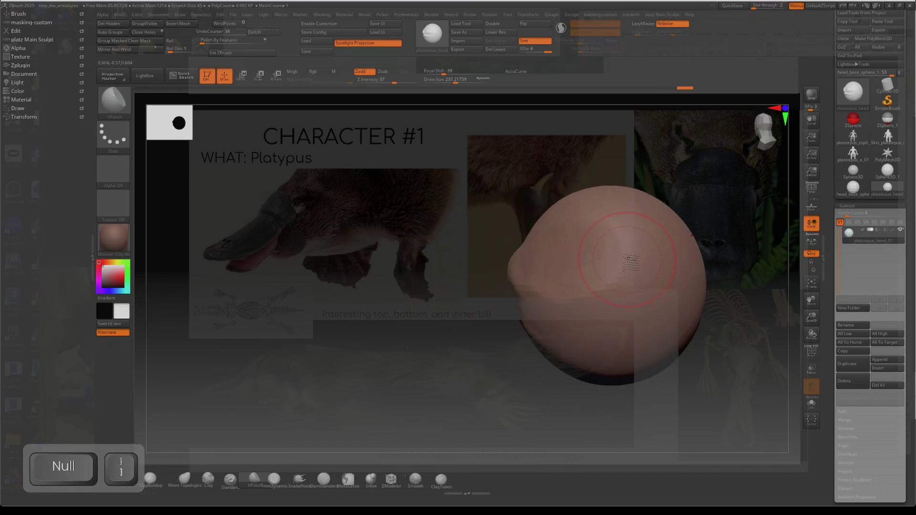
pyautogui.moveTo(719, 347)
pyautogui.mouseDown(button='right')
pyautogui.moveTo(706, 334)
pyautogui.moveTo(716, 322)
pyautogui.moveTo(710, 313)
pyautogui.moveTo(681, 307)
pyautogui.moveTo(689, 319)
pyautogui.mouseUp(button='right')
pyautogui.moveTo(740, 156)
pyautogui.mouseDown(button='right')
pyautogui.moveTo(735, 277)
pyautogui.moveTo(720, 270)
pyautogui.moveTo(574, 411)
pyautogui.mouseUp(button='right')
pyautogui.moveTo(774, 341); pyautogui.dragTo(792, 359, button='right')
# - Build up volume on the upper sides of the head with ClayBuildup and smooth it into the brow
pyautogui.press('b')
pyautogui.moveTo(672, 298); pyautogui.dragTo(627, 301, button='right')
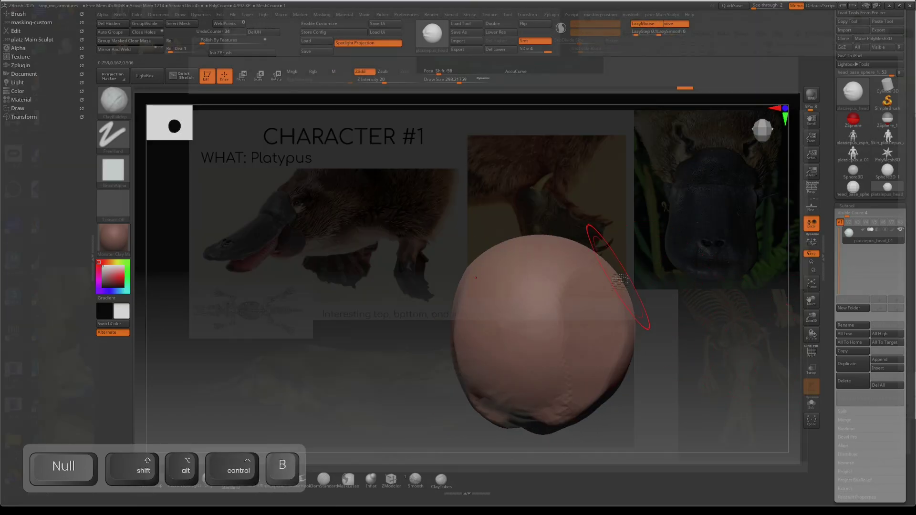
pyautogui.moveTo(575, 281); pyautogui.dragTo(590, 271)
pyautogui.moveTo(590, 271); pyautogui.dragTo(576, 296)
pyautogui.moveTo(576, 296)
pyautogui.mouseDown(button='right')
pyautogui.moveTo(620, 306)
pyautogui.moveTo(636, 255)
pyautogui.moveTo(663, 229)
pyautogui.moveTo(654, 266)
pyautogui.moveTo(695, 286)
pyautogui.mouseUp(button='right')
pyautogui.keyDown('shift'); pyautogui.moveTo(695, 286); pyautogui.dragTo(692, 292); pyautogui.keyUp('shift')
pyautogui.moveTo(692, 292); pyautogui.dragTo(535, 284, button='right')
pyautogui.keyDown('alt'); pyautogui.moveTo(534, 284); pyautogui.dragTo(510, 313, button='right'); pyautogui.keyUp('alt')
pyautogui.rightClick(508, 316)
pyautogui.moveTo(598, 220); pyautogui.dragTo(602, 242, button='right')
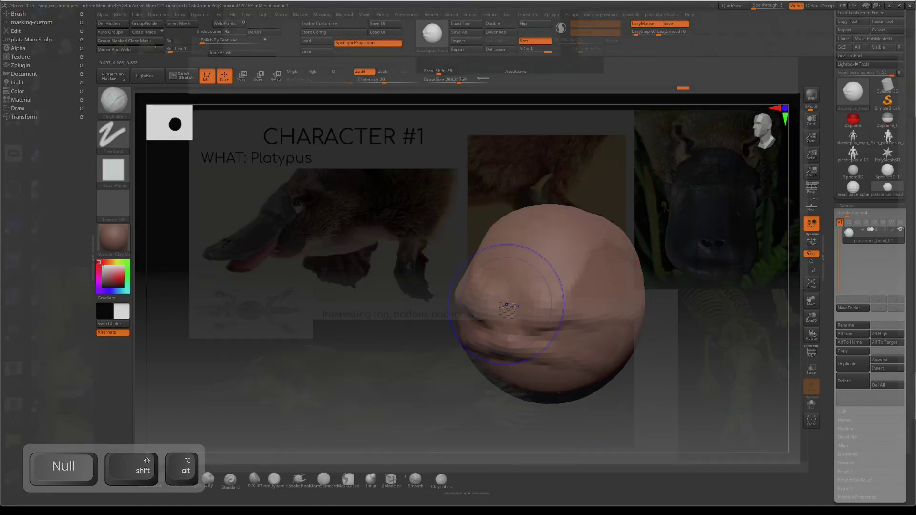
pyautogui.keyDown('shift'); pyautogui.moveTo(573, 246); pyautogui.dragTo(568, 255); pyautogui.keyUp('shift')
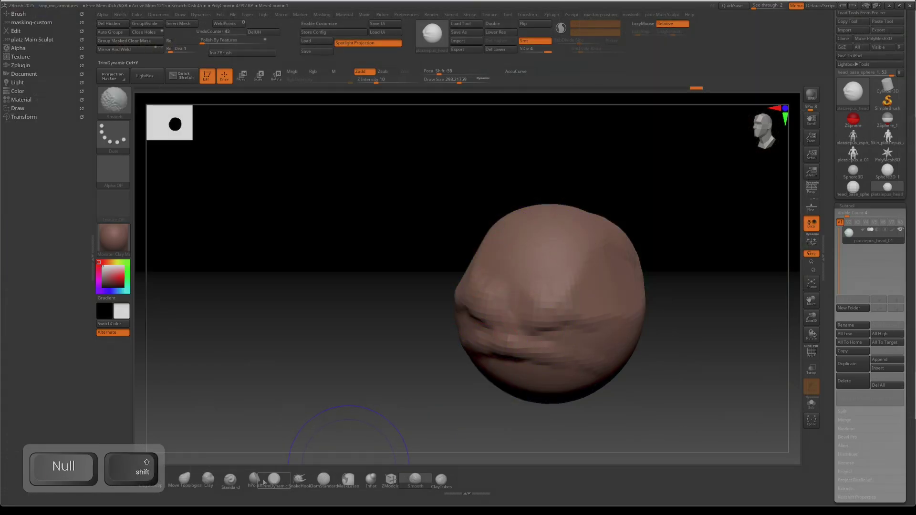
# - Switch to the hPolish brush and flatten the upper side of the head beside the forehead
pyautogui.click(254, 481)
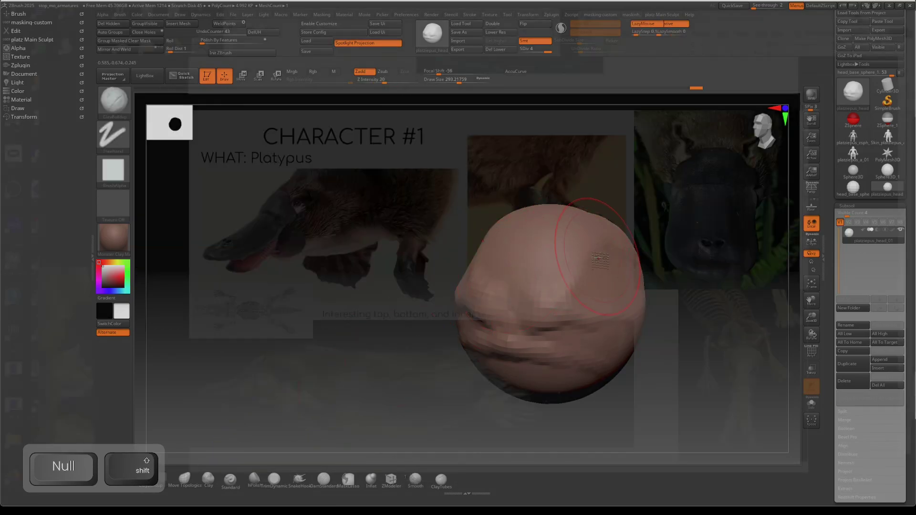
pyautogui.moveTo(598, 259); pyautogui.dragTo(600, 259, button='right')
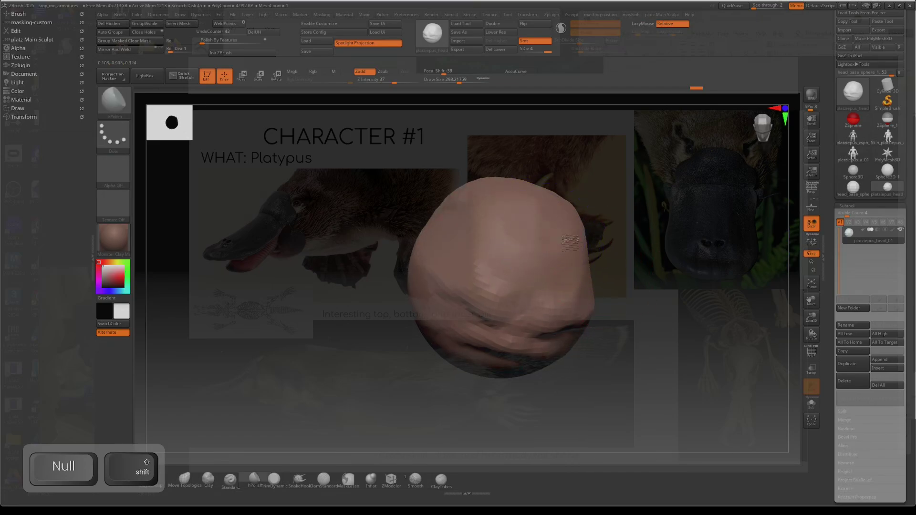
pyautogui.moveTo(571, 243); pyautogui.dragTo(556, 263, button='right')
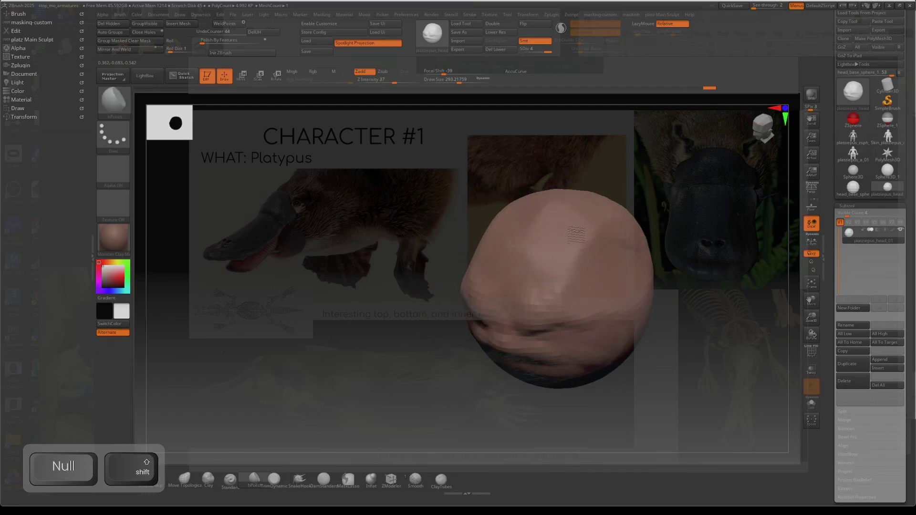
# - Switch to ClayBuildup and add volume to the crown of the head
pyautogui.press('b')
pyautogui.press('c')
pyautogui.press('b')
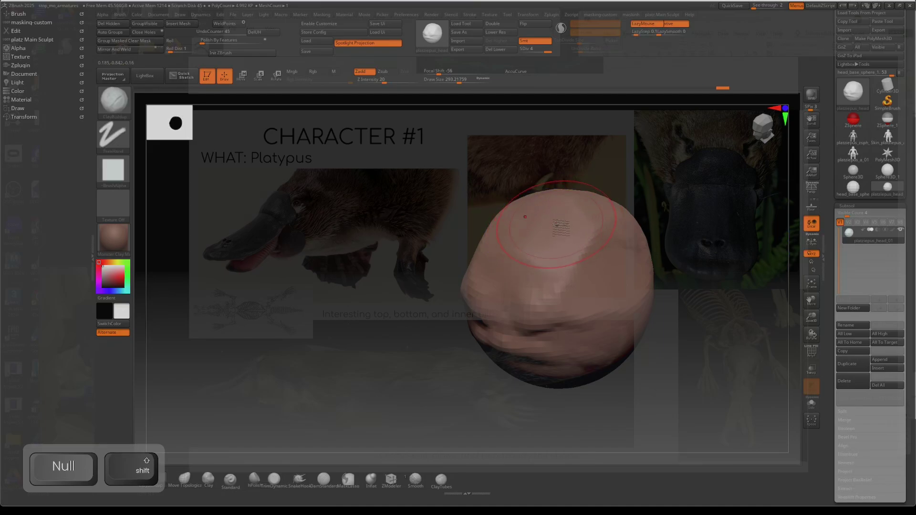
pyautogui.moveTo(605, 270); pyautogui.dragTo(592, 248, button='right')
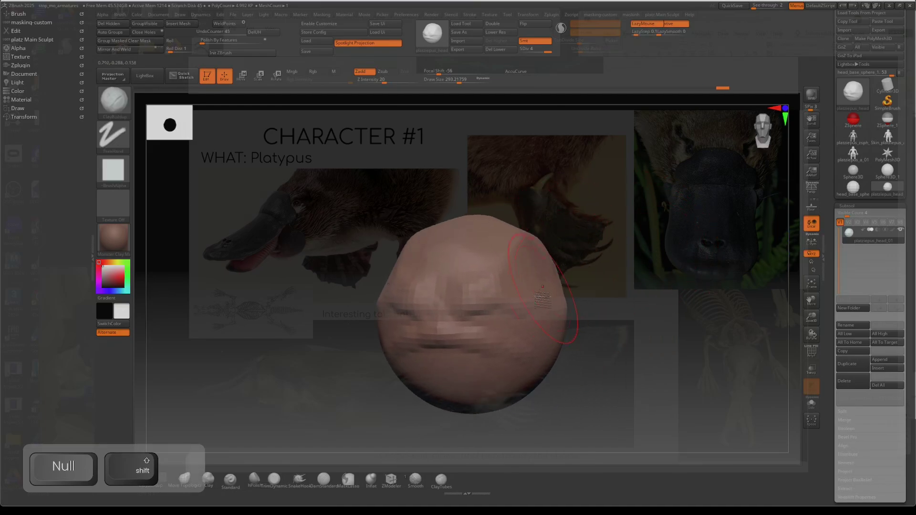
pyautogui.moveTo(637, 283)
pyautogui.mouseDown(button='right')
pyautogui.moveTo(599, 283)
pyautogui.moveTo(642, 281)
pyautogui.moveTo(625, 287)
pyautogui.mouseUp(button='right')
# - Flatten the side and rear planes of the head with hPolish and smooth their transitions
pyautogui.press('b')
pyautogui.press('h')
pyautogui.press('p')
pyautogui.moveTo(635, 267); pyautogui.dragTo(640, 278)
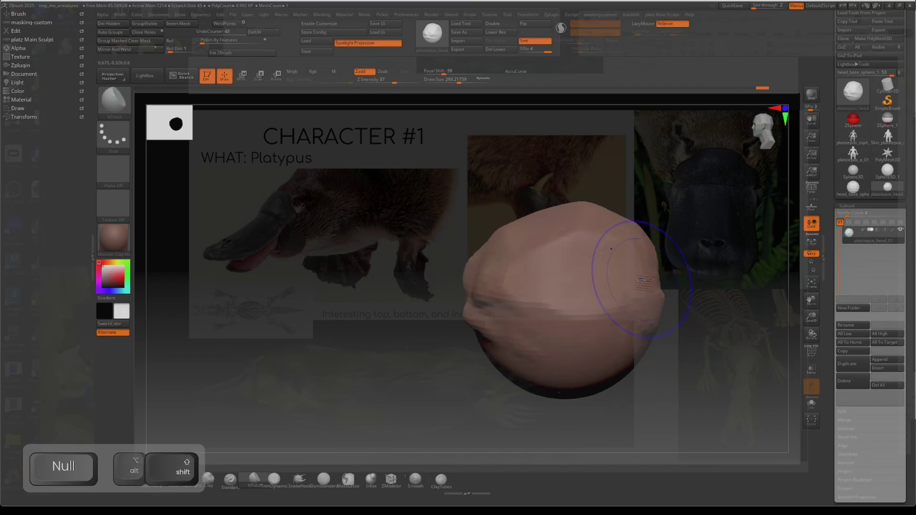
pyautogui.moveTo(640, 279); pyautogui.dragTo(670, 288, button='right')
pyautogui.keyDown('shift'); pyautogui.moveTo(670, 288); pyautogui.dragTo(677, 247); pyautogui.keyUp('shift')
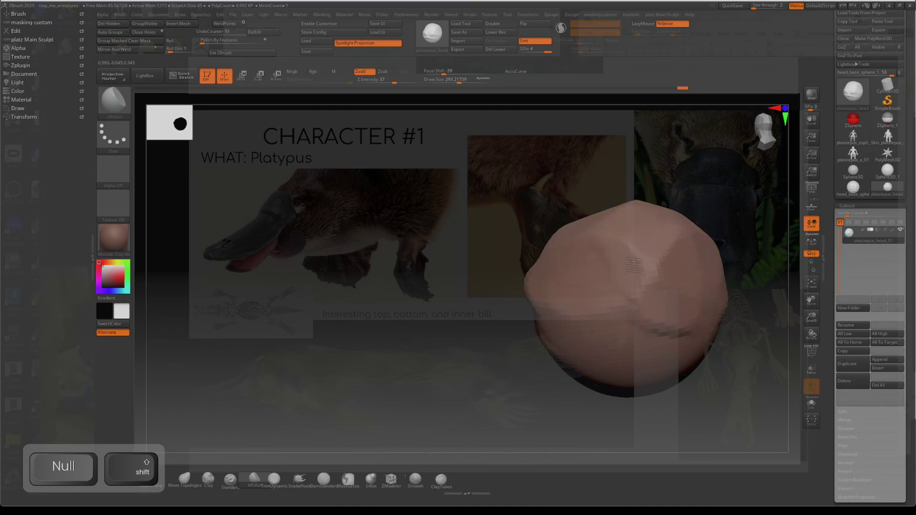
# - Build up a raised mass on the rear sides of the head with ClayBuildup
pyautogui.press('b')
pyautogui.press('c')
pyautogui.press('b')
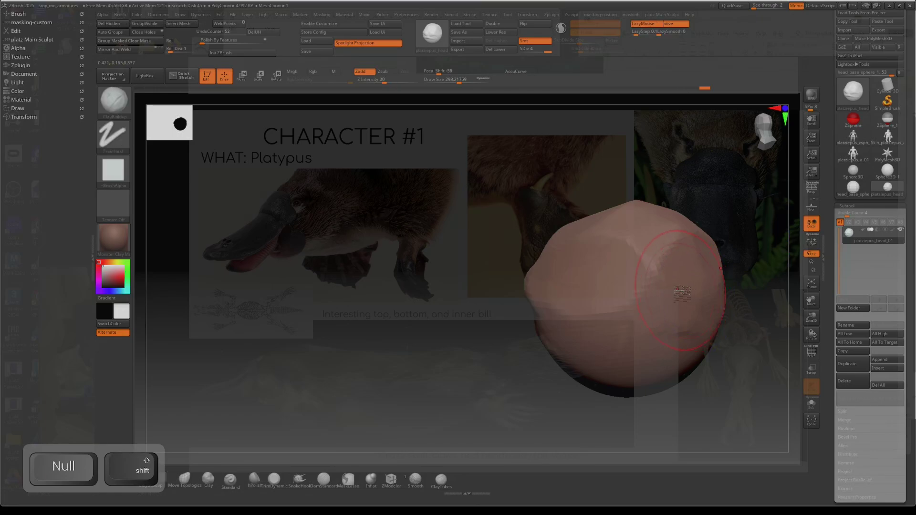
pyautogui.moveTo(655, 315)
pyautogui.mouseDown(button='right')
pyautogui.moveTo(654, 294)
pyautogui.moveTo(561, 285)
pyautogui.moveTo(526, 299)
pyautogui.mouseUp(button='right')
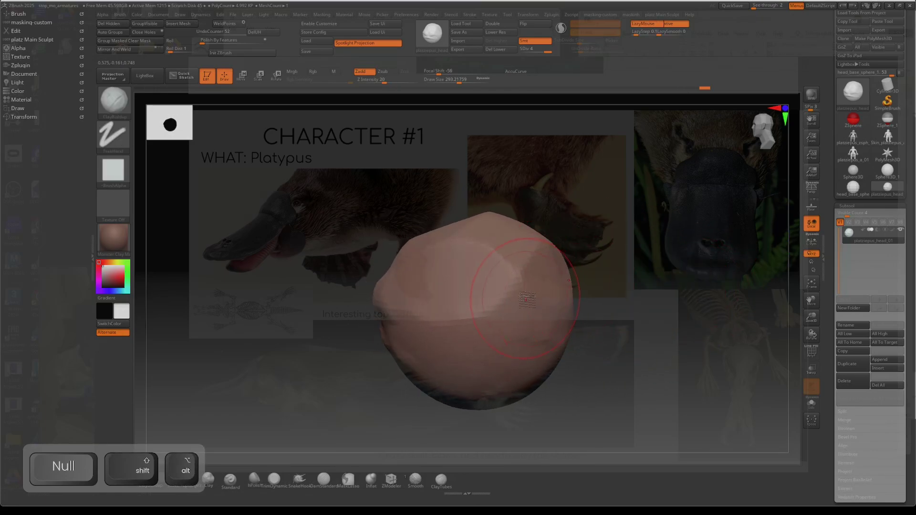
pyautogui.moveTo(523, 316)
pyautogui.mouseDown()
pyautogui.moveTo(562, 305)
pyautogui.moveTo(565, 312)
pyautogui.mouseUp()
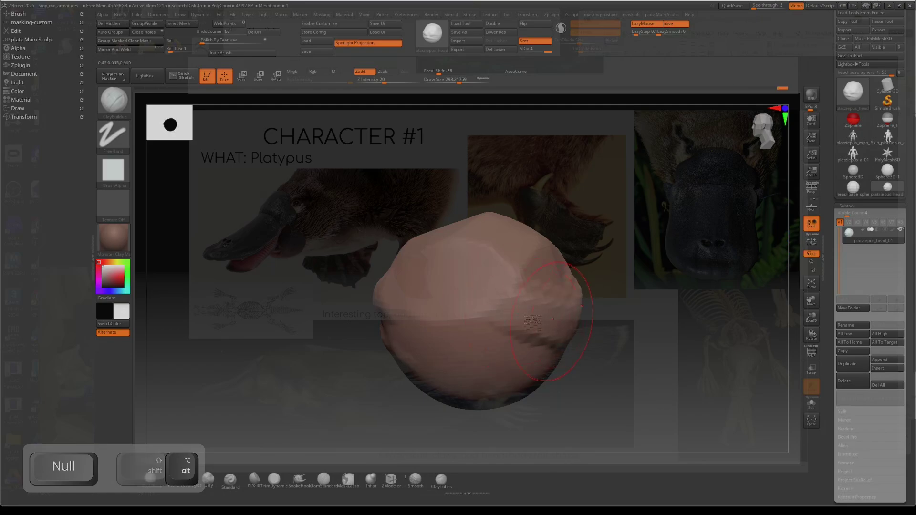
pyautogui.moveTo(523, 344)
pyautogui.mouseDown()
pyautogui.moveTo(563, 329)
pyautogui.moveTo(553, 356)
pyautogui.moveTo(570, 344)
pyautogui.mouseUp()
pyautogui.moveTo(583, 356); pyautogui.dragTo(553, 330, button='right')
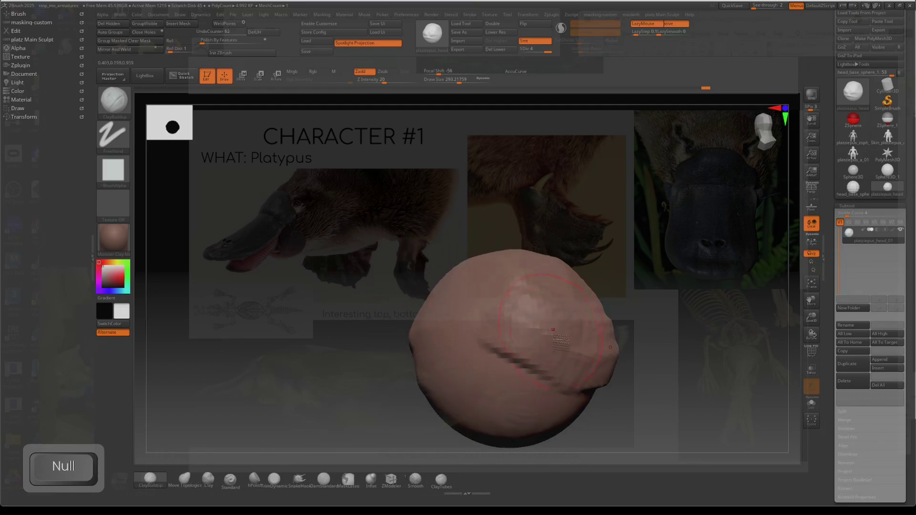
pyautogui.moveTo(589, 354)
pyautogui.mouseDown()
pyautogui.moveTo(591, 376)
pyautogui.moveTo(580, 375)
pyautogui.moveTo(587, 381)
pyautogui.mouseUp()
# - Flatten the new rear mass with hPolish and smooth it into the side of the head
pyautogui.press('h')
pyautogui.moveTo(568, 377); pyautogui.dragTo(540, 365, button='right')
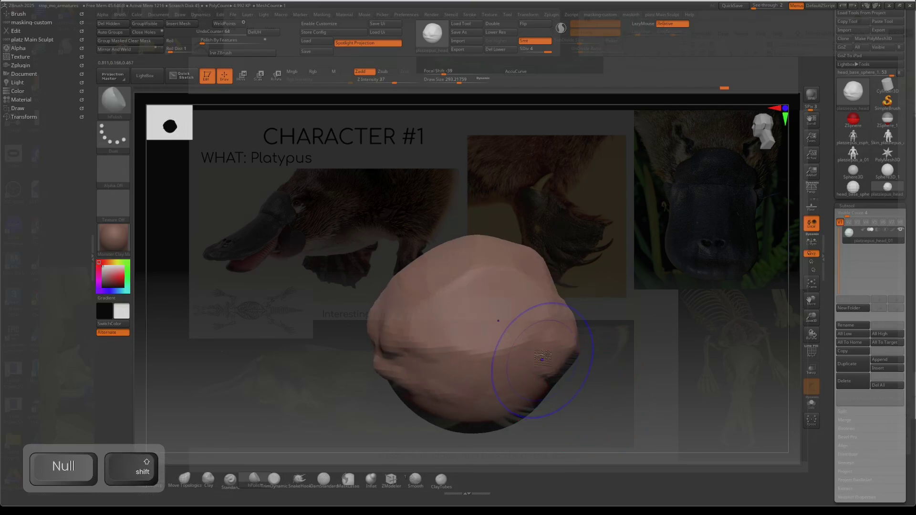
pyautogui.keyDown('shift'); pyautogui.moveTo(542, 364); pyautogui.dragTo(532, 336); pyautogui.keyUp('shift')
pyautogui.moveTo(522, 334)
pyautogui.mouseDown(button='right')
pyautogui.moveTo(541, 353)
pyautogui.moveTo(544, 308)
pyautogui.mouseUp(button='right')
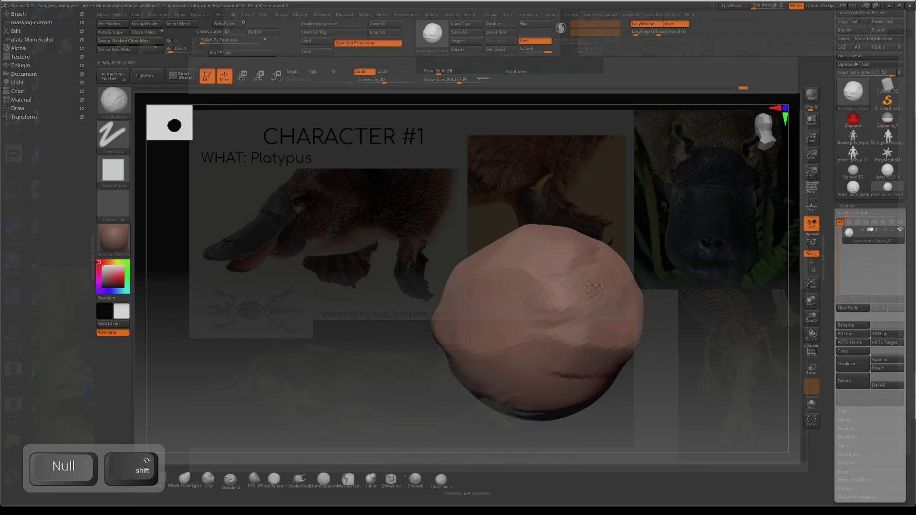
pyautogui.keyDown('shift'); pyautogui.moveTo(594, 288); pyautogui.dragTo(582, 310); pyautogui.keyUp('shift')
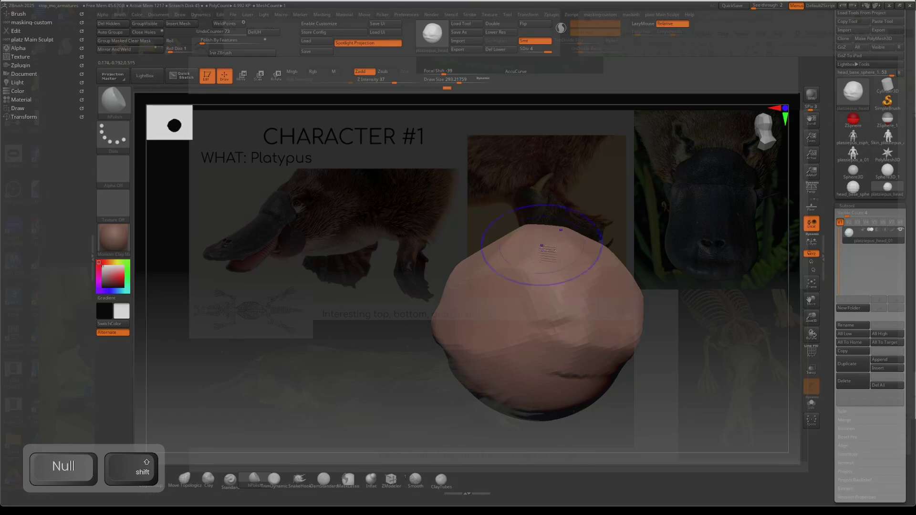
# - Polish the top of the head with hPolish and review the overall shape from the front and side
pyautogui.moveTo(554, 250)
pyautogui.mouseDown(button='right')
pyautogui.moveTo(582, 223)
pyautogui.moveTo(544, 251)
pyautogui.moveTo(572, 262)
pyautogui.mouseUp(button='right')
pyautogui.moveTo(568, 325)
pyautogui.mouseDown(button='right')
pyautogui.moveTo(594, 320)
pyautogui.moveTo(558, 248)
pyautogui.mouseUp(button='right')
pyautogui.press('d')
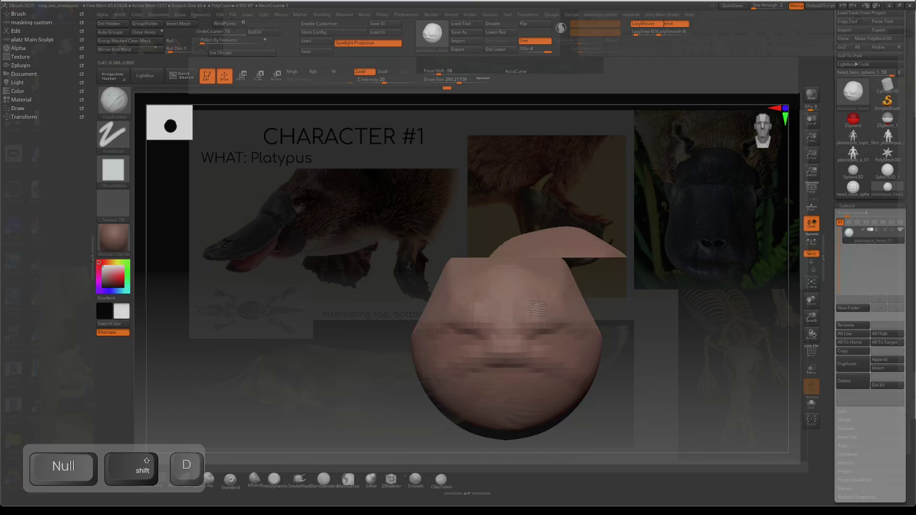
pyautogui.keyDown('alt'); pyautogui.moveTo(539, 331); pyautogui.dragTo(554, 266, button='right'); pyautogui.keyUp('alt')
pyautogui.moveTo(554, 265); pyautogui.dragTo(505, 267, button='right')
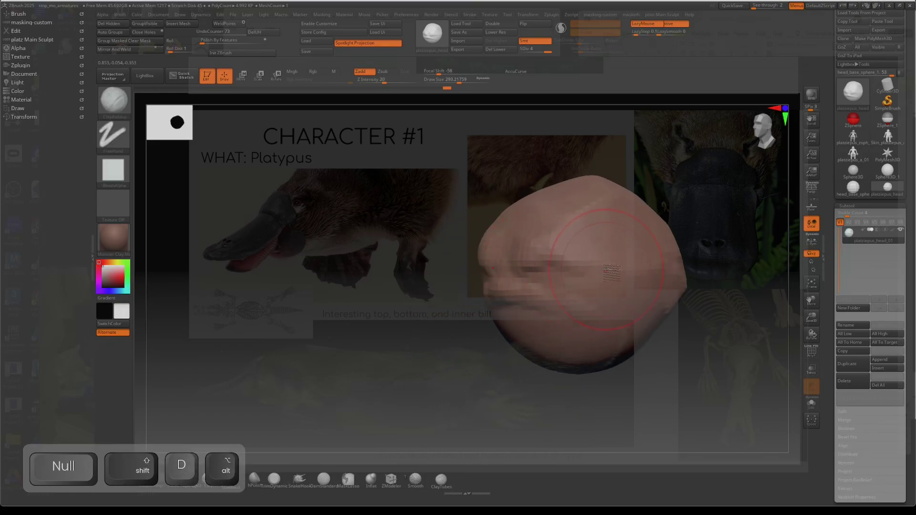
pyautogui.moveTo(612, 272)
pyautogui.mouseDown(button='right')
pyautogui.moveTo(633, 265)
pyautogui.moveTo(594, 270)
pyautogui.moveTo(626, 264)
pyautogui.mouseUp(button='right')
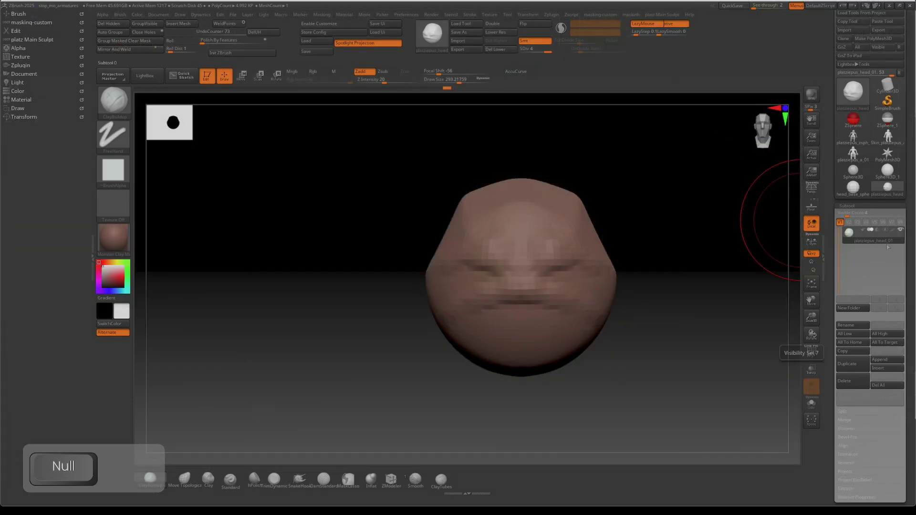
pyautogui.click(854, 206)
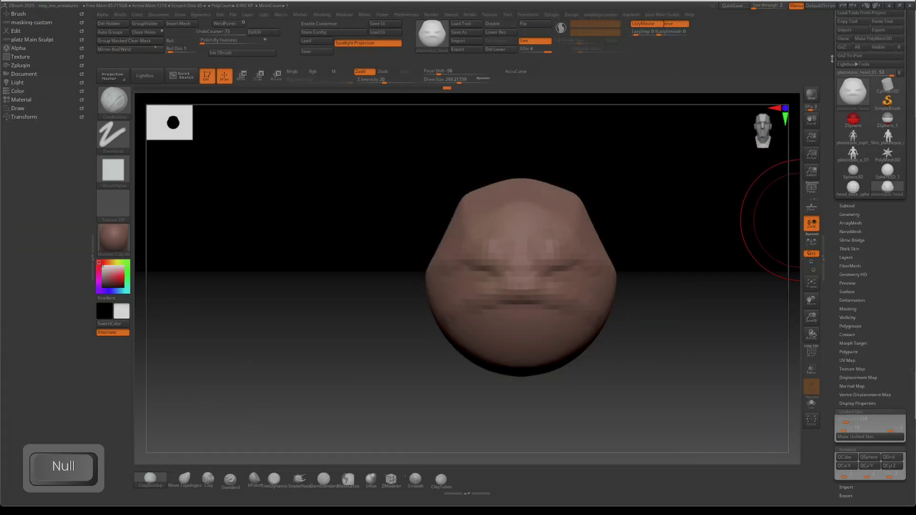
pyautogui.moveTo(832, 48); pyautogui.dragTo(832, 95)
pyautogui.click(857, 30)
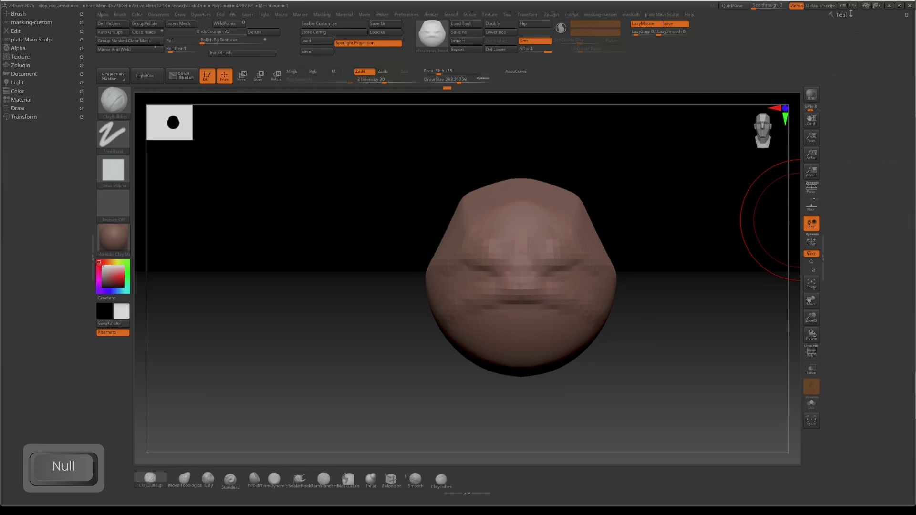
pyautogui.click(850, 14)
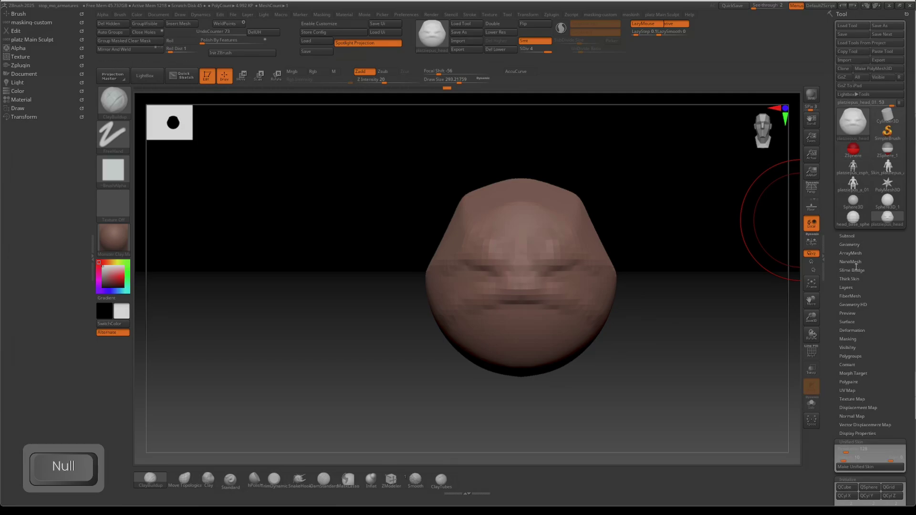
pyautogui.click(847, 235)
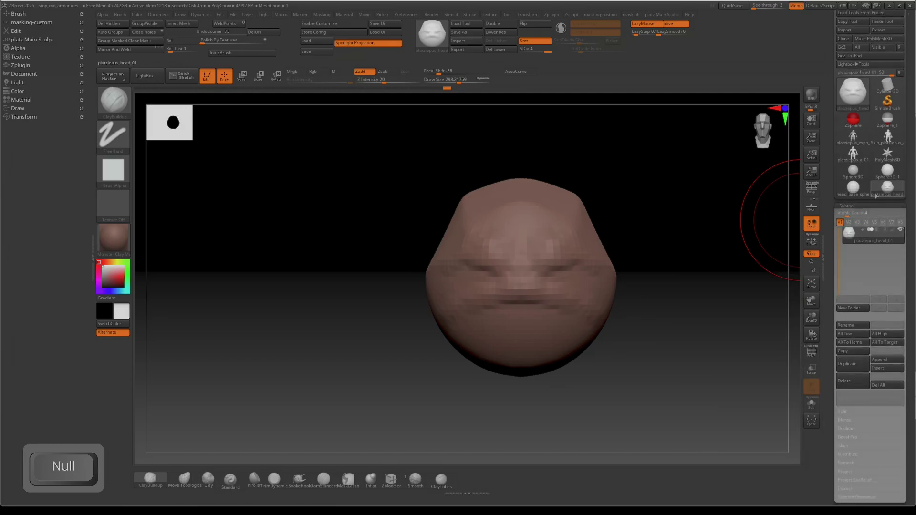
# - Make the low-poly head_base_sphere the active tool and clone it
pyautogui.moveTo(874, 195)
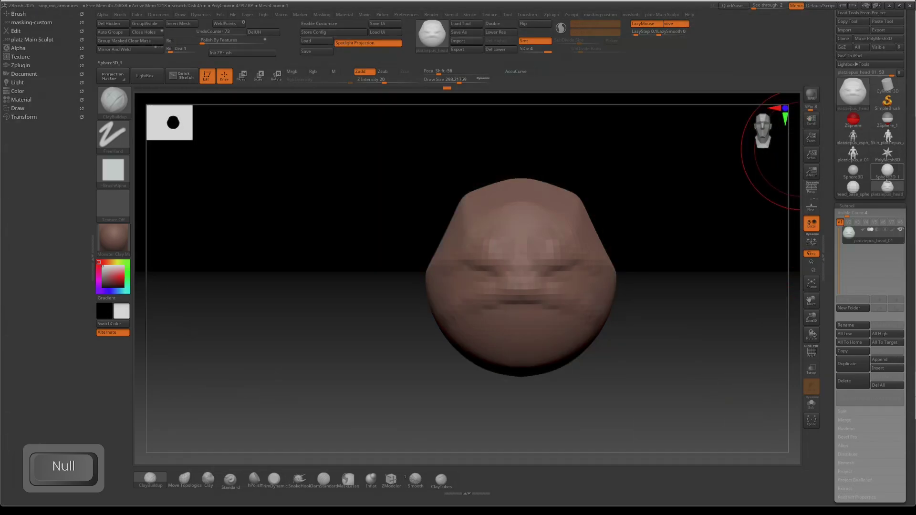
pyautogui.click(859, 188)
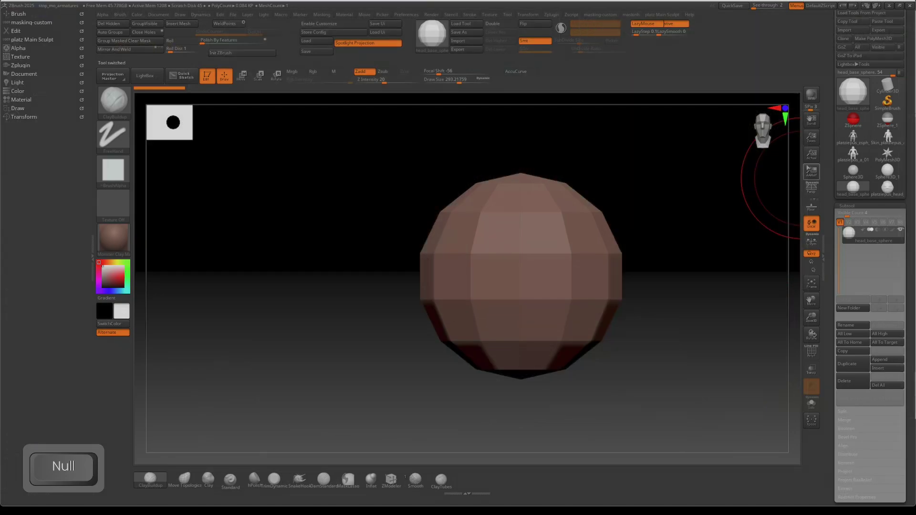
pyautogui.click(849, 40)
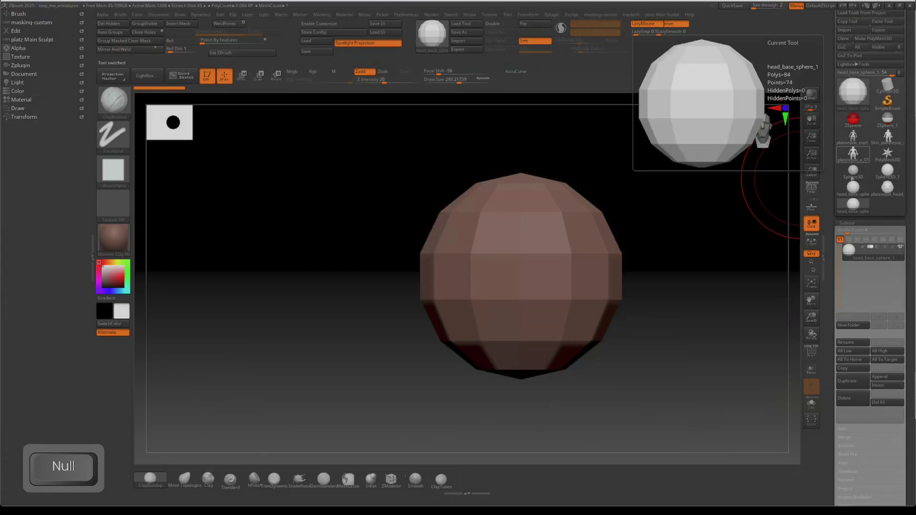
# - Rename the cloned low-poly sphere subtool as platziepus_bill_upr
pyautogui.click(853, 343)
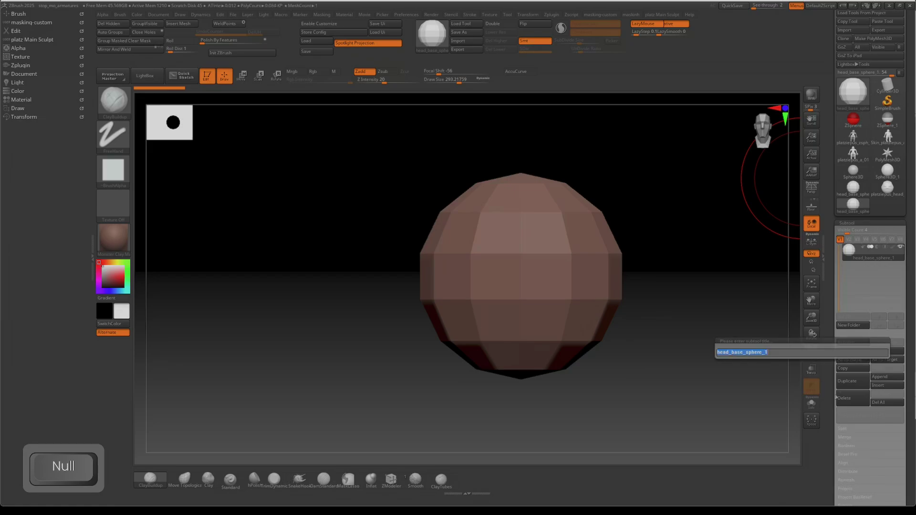
pyautogui.write('pl')
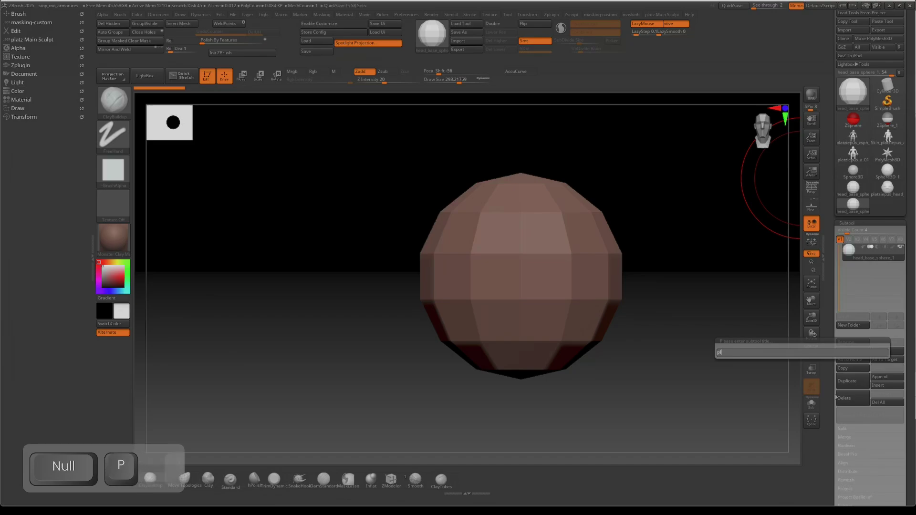
pyautogui.write('atz')
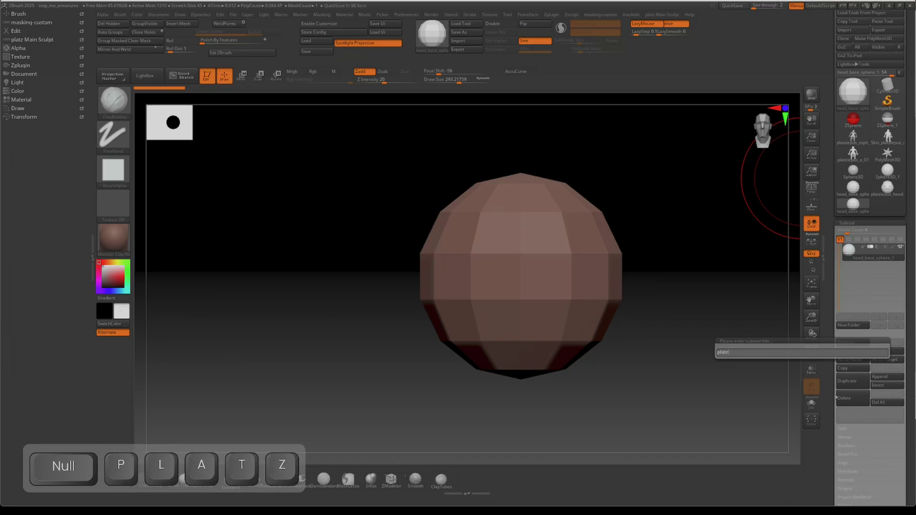
pyautogui.write('iepus')
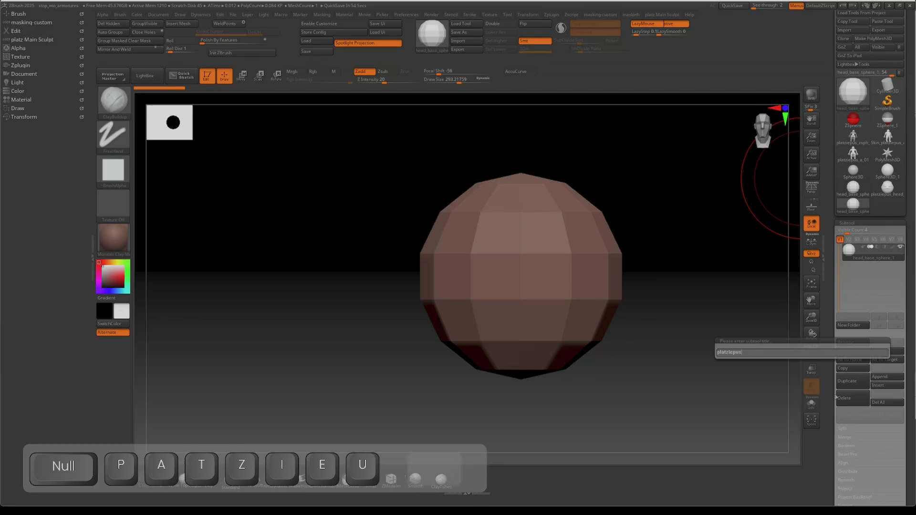
pyautogui.press('BackSpace')
pyautogui.write('s_bil')
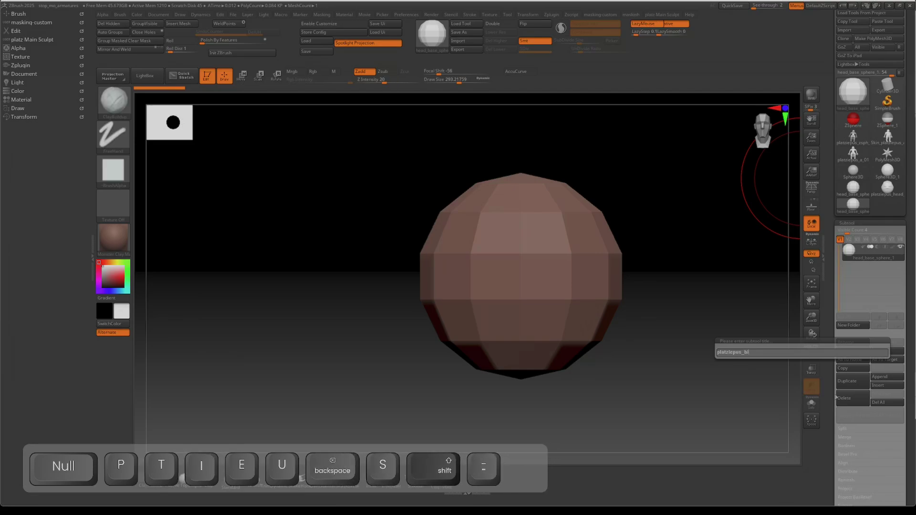
pyautogui.write('l_upp')
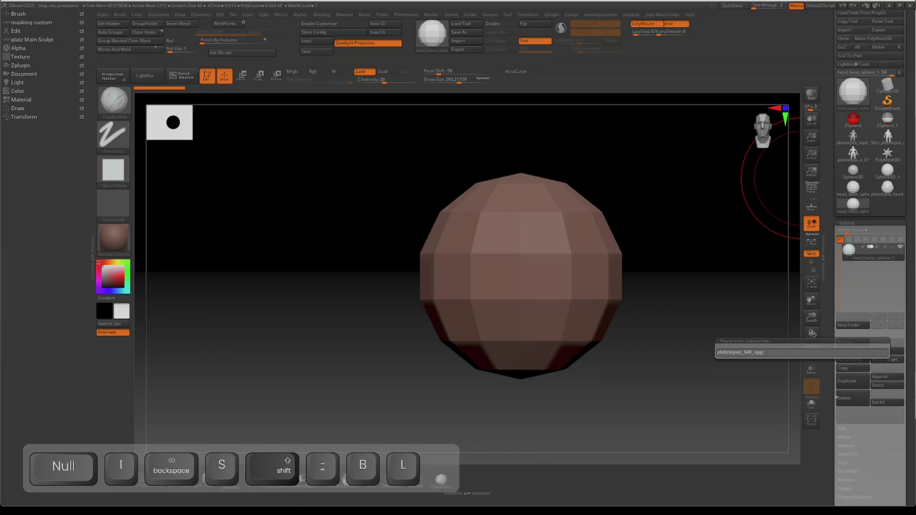
pyautogui.write('er')
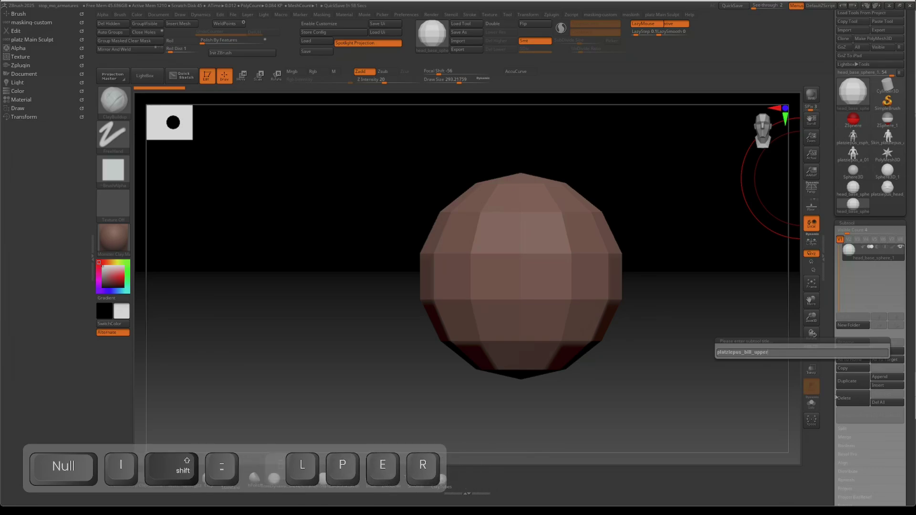
pyautogui.press('BackSpace')
pyautogui.press('BackSpace')
pyautogui.press('BackSpace')
pyautogui.press('BackSpace')
pyautogui.press('BackSpace')
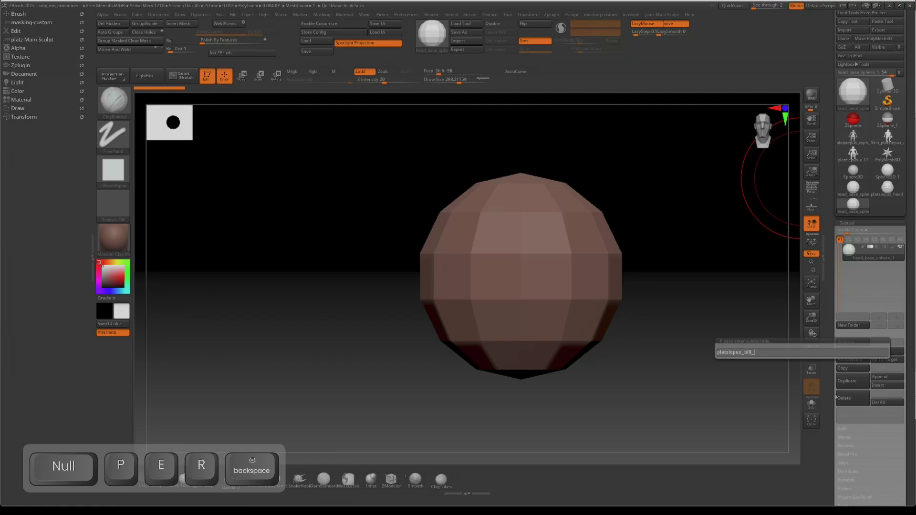
pyautogui.write('pr')
pyautogui.press('BackSpace')
pyautogui.press('BackSpace')
pyautogui.write('upr')
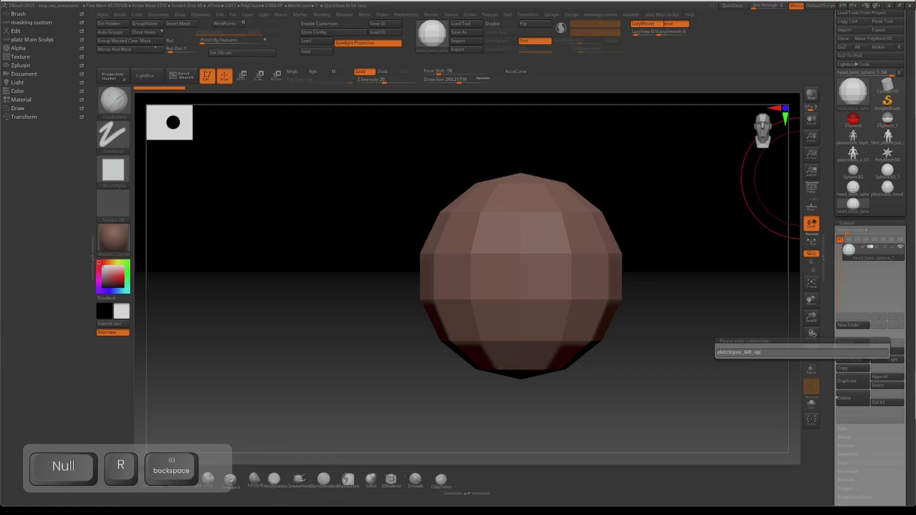
pyautogui.press('Return')
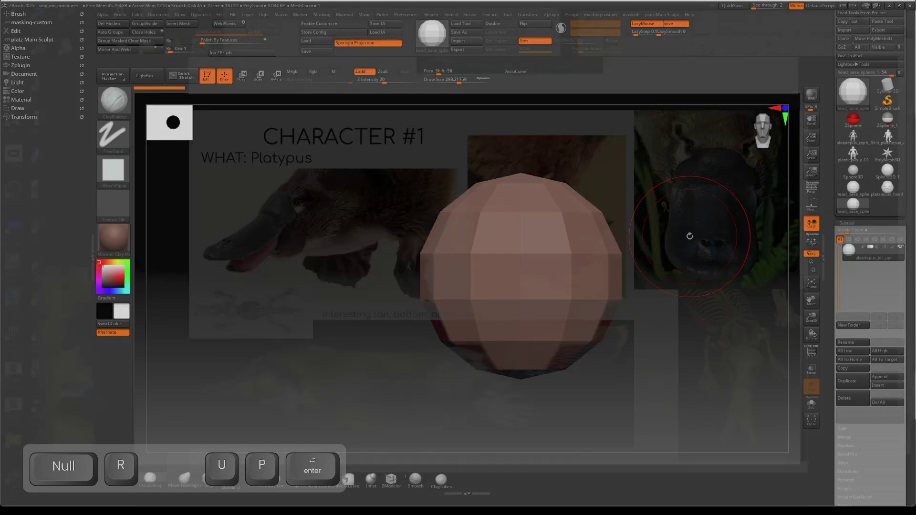
pyautogui.press('shift')
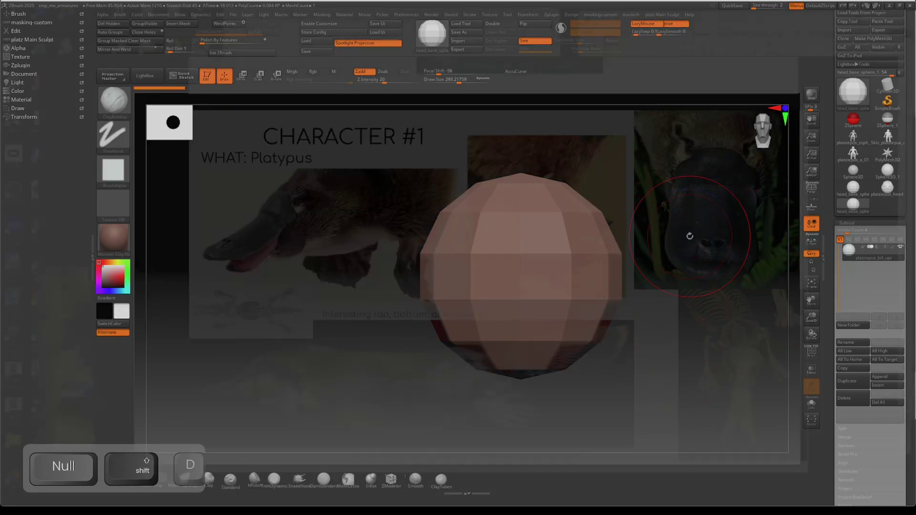
pyautogui.hotkey('shift', 'd')
pyautogui.hotkey('shift', 'f')
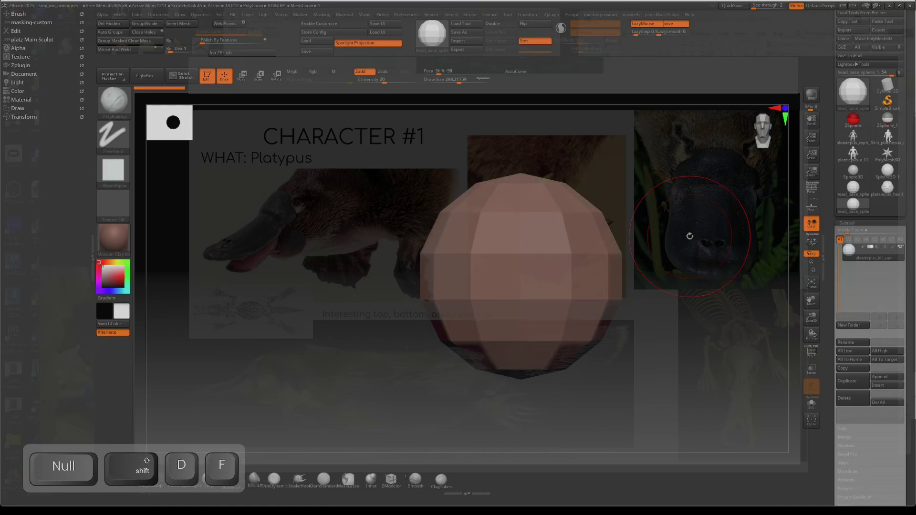
pyautogui.press('d')
pyautogui.press('Escape')
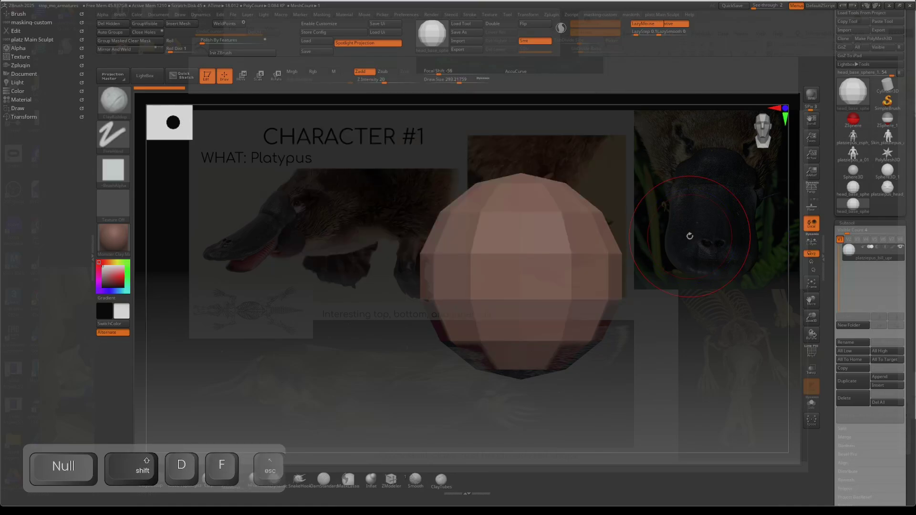
pyautogui.press('d')
pyautogui.press('Escape')
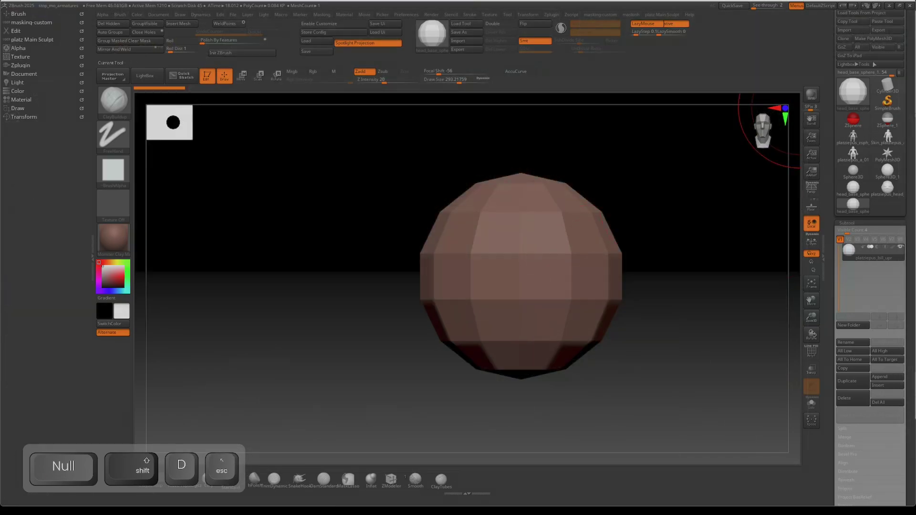
# - Convert the renamed sphere to a PolyMesh3D and rotate it about its X axis so its poles point forward and back
pyautogui.click(870, 40)
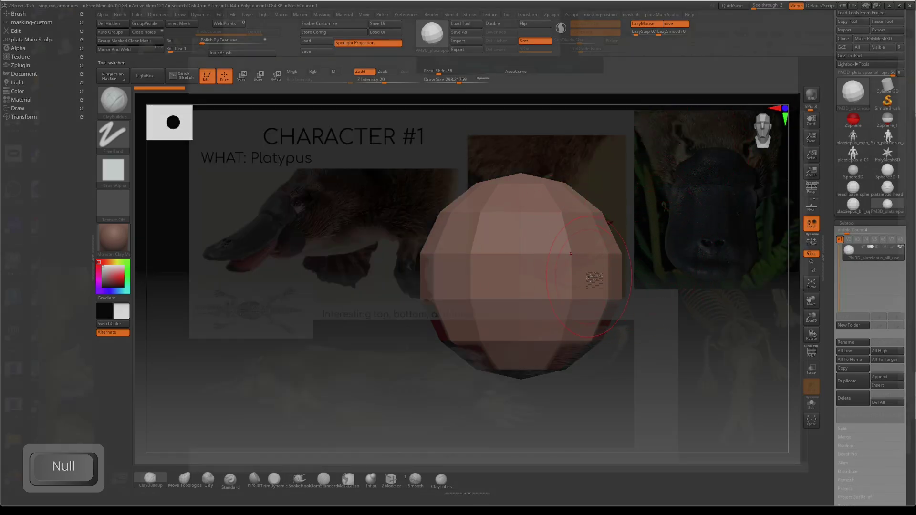
pyautogui.moveTo(589, 276)
pyautogui.mouseDown(button='right')
pyautogui.moveTo(607, 272)
pyautogui.moveTo(594, 267)
pyautogui.moveTo(608, 257)
pyautogui.mouseUp(button='right')
pyautogui.press('e')
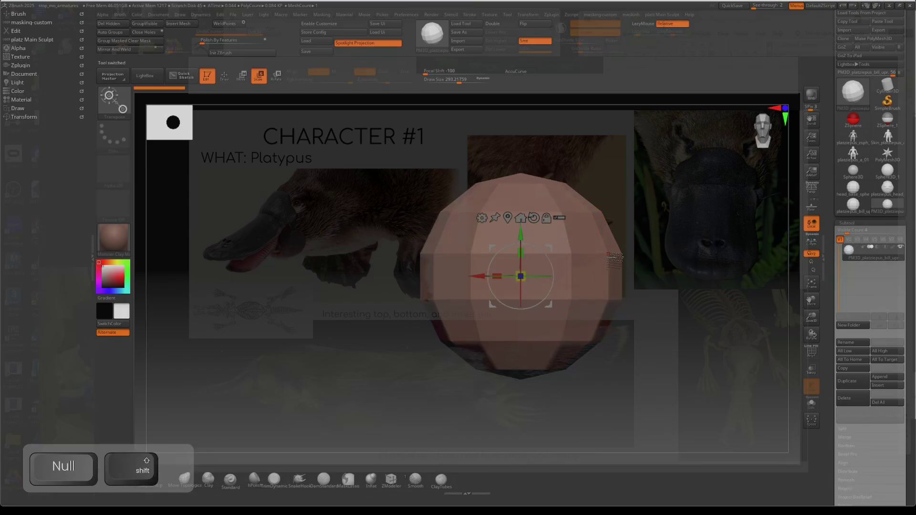
pyautogui.moveTo(546, 260)
pyautogui.mouseDown(button='right')
pyautogui.moveTo(585, 243)
pyautogui.moveTo(534, 253)
pyautogui.mouseUp(button='right')
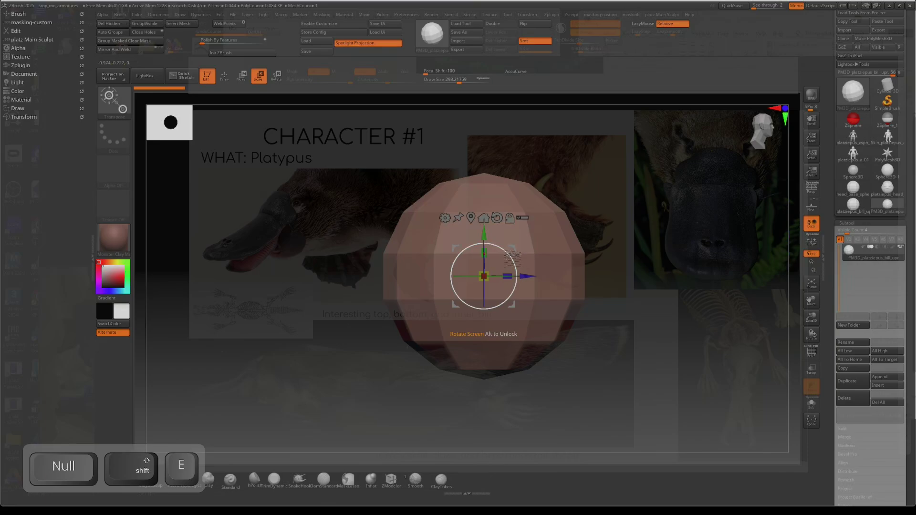
pyautogui.keyDown('shift'); pyautogui.moveTo(505, 252); pyautogui.dragTo(503, 295); pyautogui.keyUp('shift')
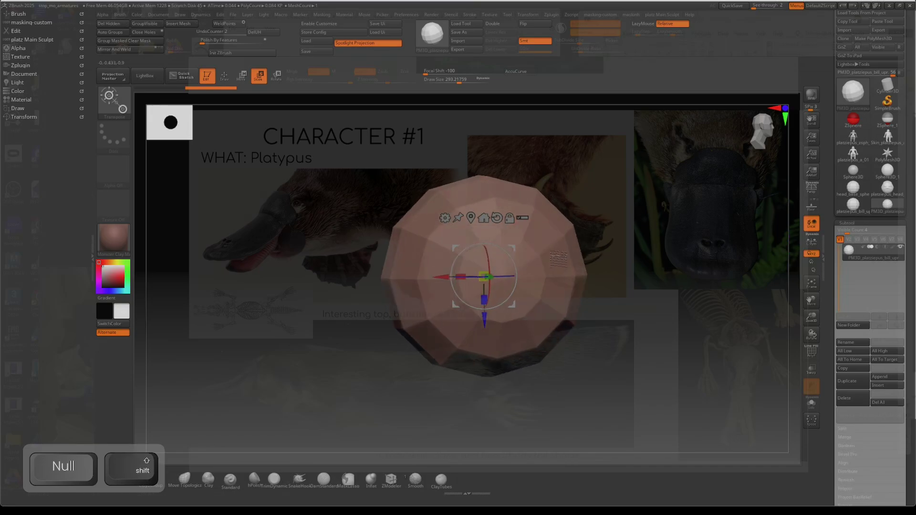
pyautogui.keyDown('shift'); pyautogui.moveTo(499, 261); pyautogui.dragTo(517, 275, button='right'); pyautogui.keyUp('shift')
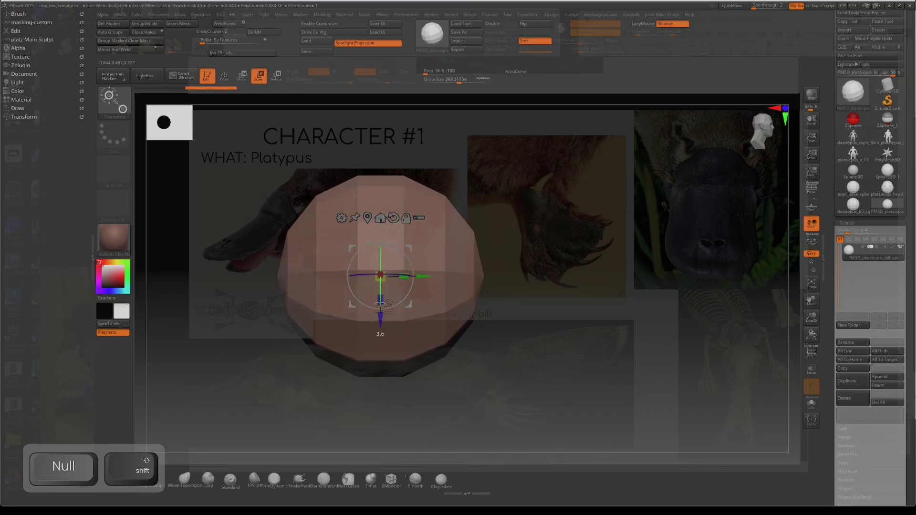
# - Scale the bill sphere flat along Z and stretch it along Y into a long, thin ellipsoid
pyautogui.moveTo(380, 300); pyautogui.dragTo(380, 234)
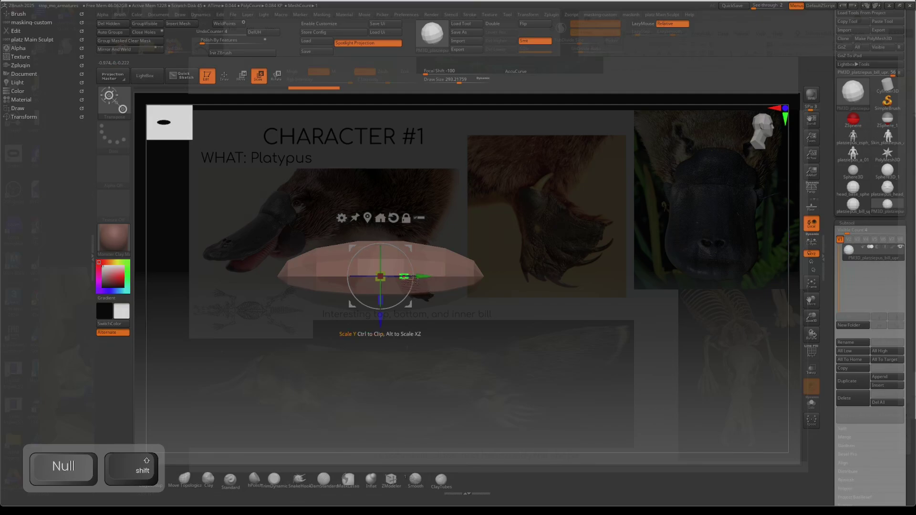
pyautogui.moveTo(406, 280); pyautogui.dragTo(464, 282)
pyautogui.moveTo(461, 284); pyautogui.dragTo(489, 292, button='right')
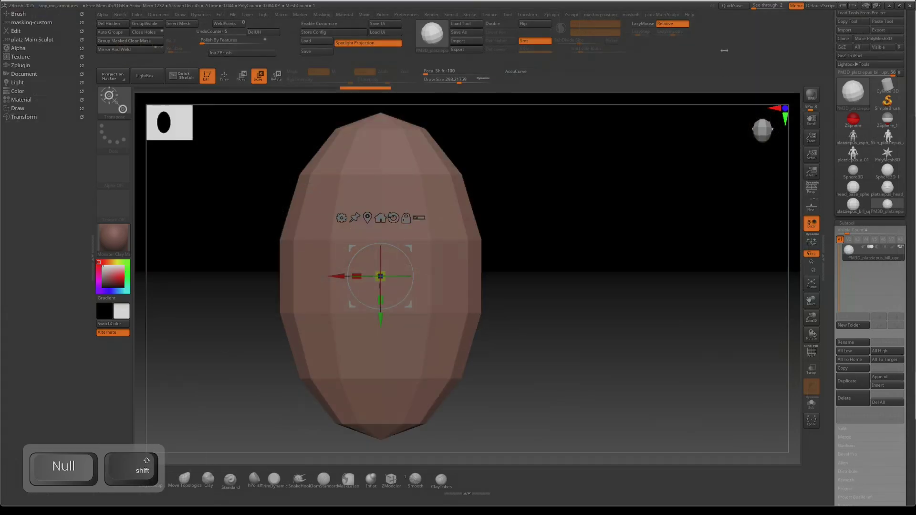
# - Set see-through to 10 and compare the flattened bill with the platypus references from several angles
pyautogui.click(754, 5)
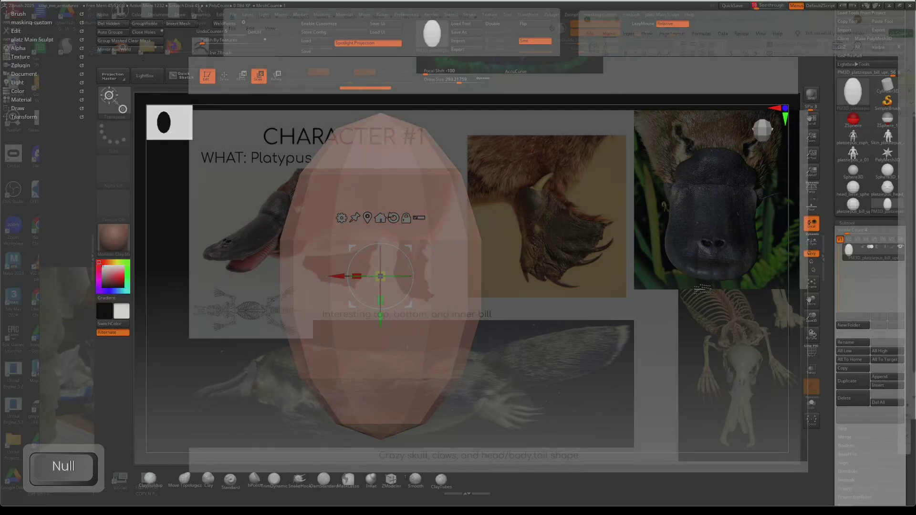
pyautogui.keyDown('alt'); pyautogui.moveTo(592, 251); pyautogui.dragTo(707, 233); pyautogui.keyUp('alt')
pyautogui.moveTo(559, 356); pyautogui.dragTo(567, 326)
pyautogui.moveTo(568, 326); pyautogui.dragTo(561, 318, button='right')
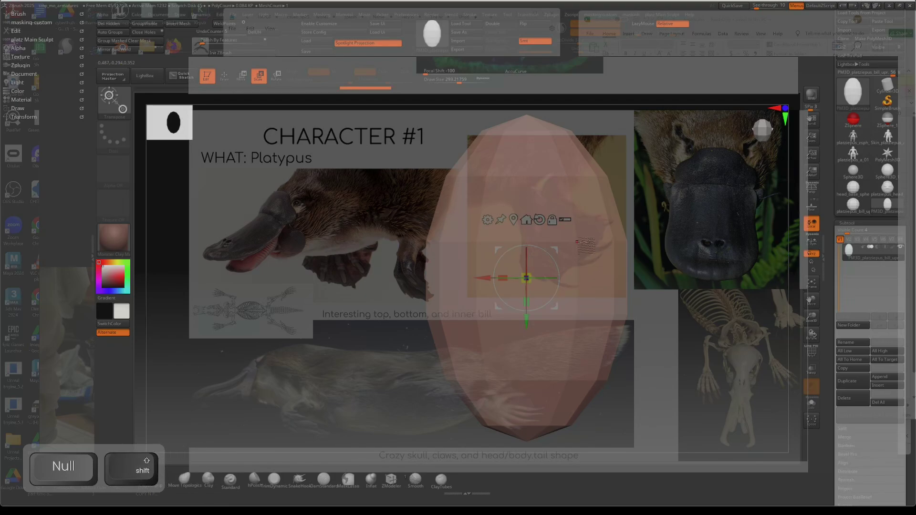
pyautogui.keyDown('shift'); pyautogui.moveTo(586, 245); pyautogui.dragTo(535, 353, button='right'); pyautogui.keyUp('shift')
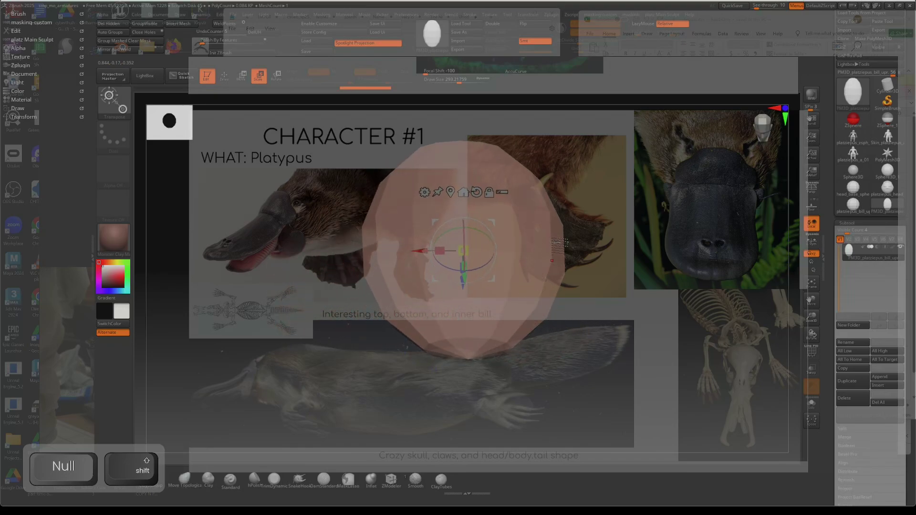
pyautogui.keyDown('shift'); pyautogui.moveTo(552, 239); pyautogui.dragTo(562, 264, button='right'); pyautogui.keyUp('shift')
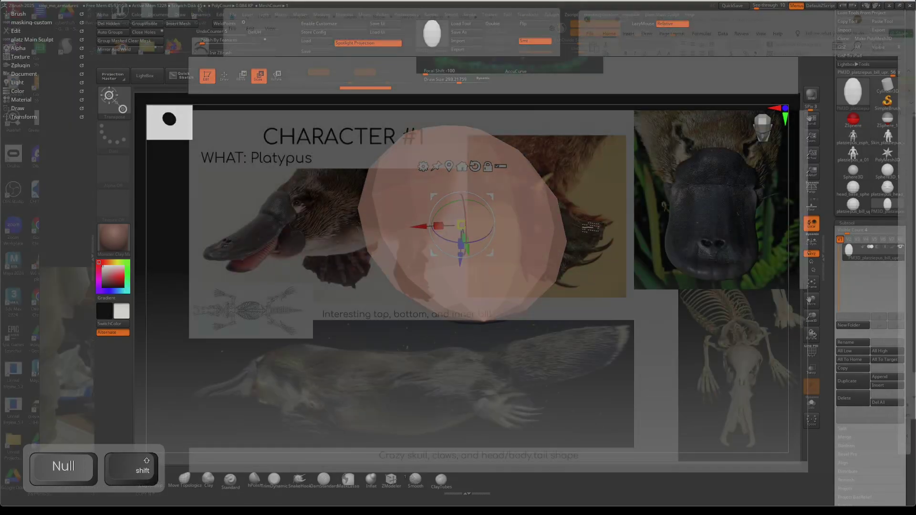
# - Return to sculpting mode, subdivide the bill to level 3 and turn off see-through
pyautogui.press('q')
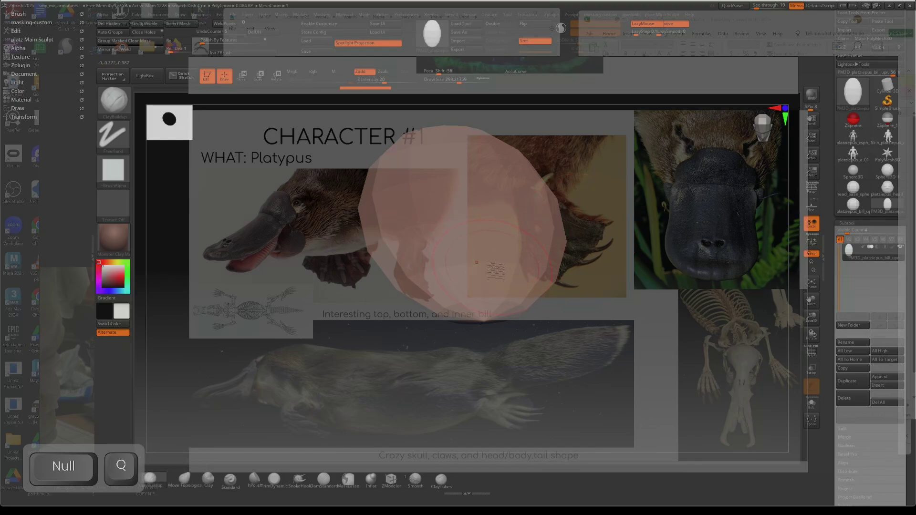
pyautogui.hotkey('ctrl', 'd')
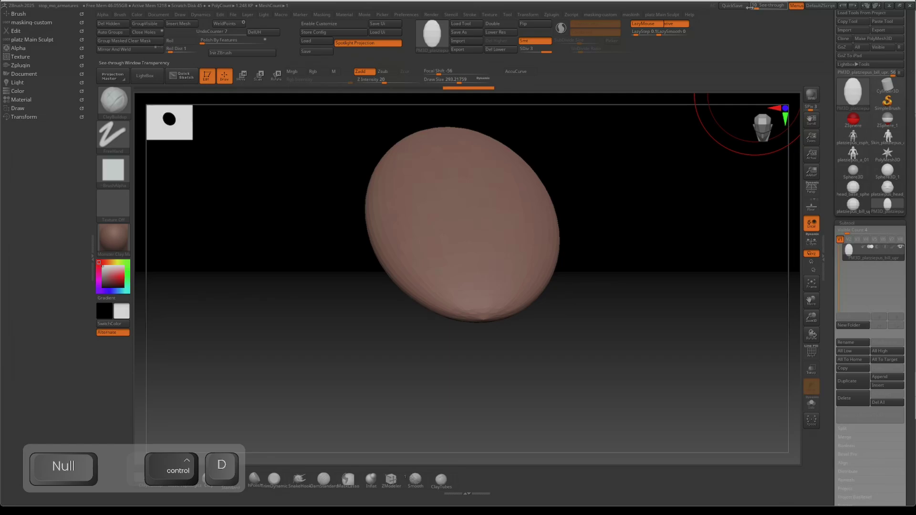
pyautogui.click(753, 6)
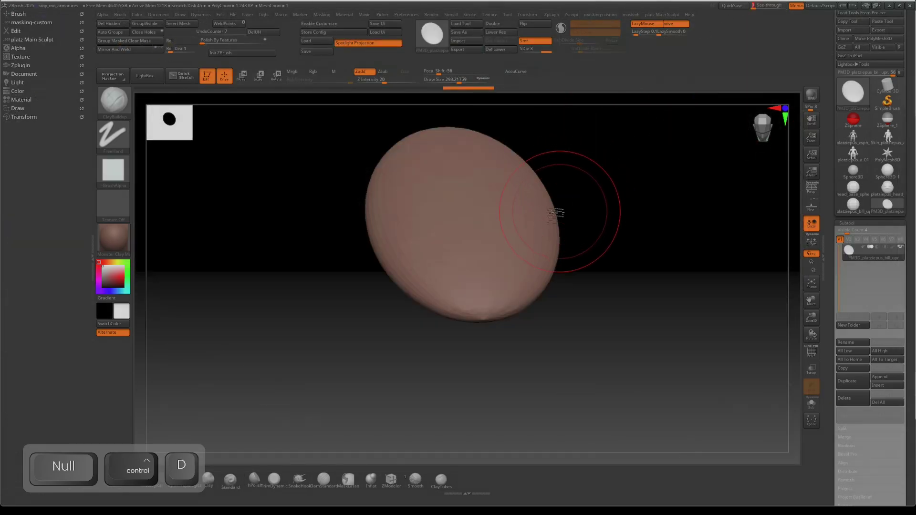
# - Reduce the draw size to about 229 and soften the pointed pole at the front tip of the bill
pyautogui.moveTo(578, 233); pyautogui.dragTo(504, 240)
pyautogui.keyDown('shift'); pyautogui.moveTo(503, 241); pyautogui.dragTo(560, 266, button='right'); pyautogui.keyUp('shift')
pyautogui.press('b')
pyautogui.moveTo(562, 336); pyautogui.dragTo(561, 373, button='right')
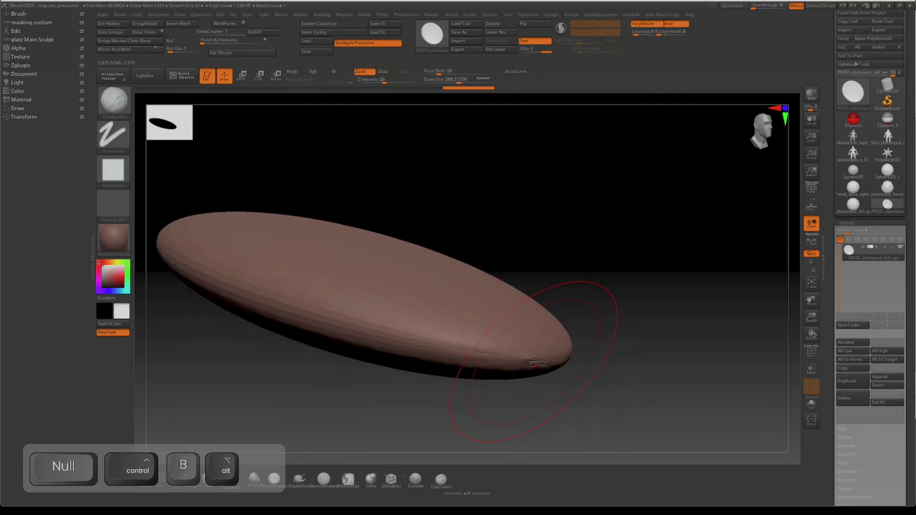
pyautogui.press('[')
pyautogui.press('shift')
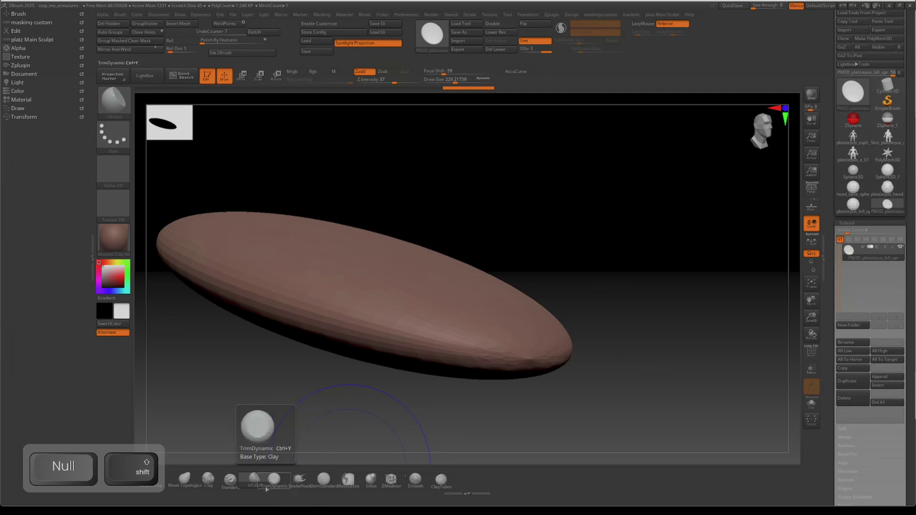
pyautogui.click(410, 483)
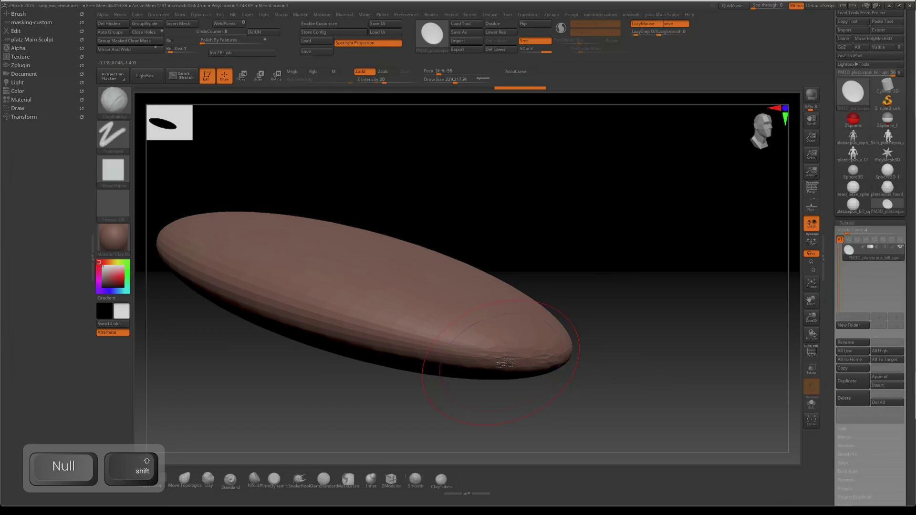
# - Smooth the rounded end of the bill and subdivide the mesh to level 4
pyautogui.hotkey('shift', 'f')
pyautogui.hotkey('shift', 'f')
pyautogui.moveTo(534, 352); pyautogui.dragTo(513, 374, button='right')
pyautogui.hotkey('ctrl', 'd')
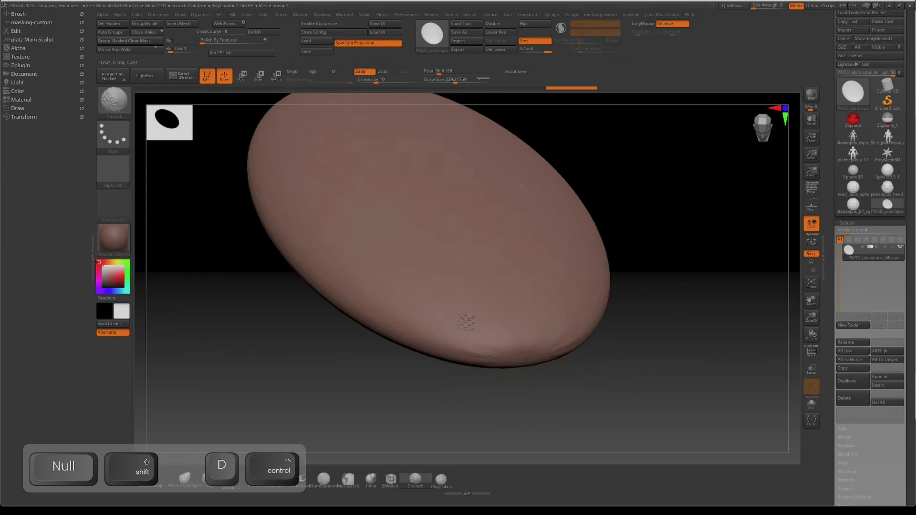
pyautogui.moveTo(466, 322)
pyautogui.mouseDown(button='right')
pyautogui.moveTo(495, 302)
pyautogui.moveTo(485, 267)
pyautogui.moveTo(506, 282)
pyautogui.moveTo(516, 259)
pyautogui.moveTo(536, 266)
pyautogui.moveTo(536, 316)
pyautogui.moveTo(581, 219)
pyautogui.moveTo(548, 229)
pyautogui.moveTo(512, 222)
pyautogui.mouseUp(button='right')
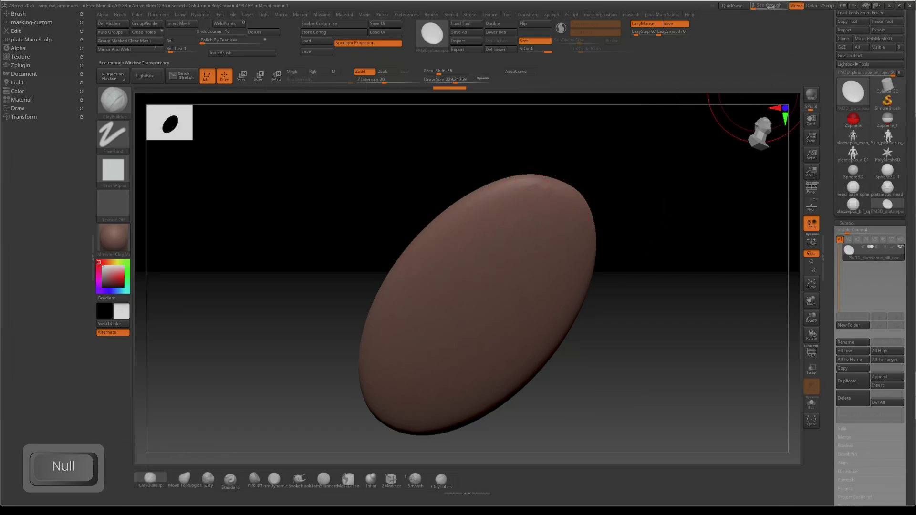
# - Set see-through to 11 and compare the upper bill's shape with the platypus references from several angles
pyautogui.moveTo(752, 7); pyautogui.dragTo(755, 7)
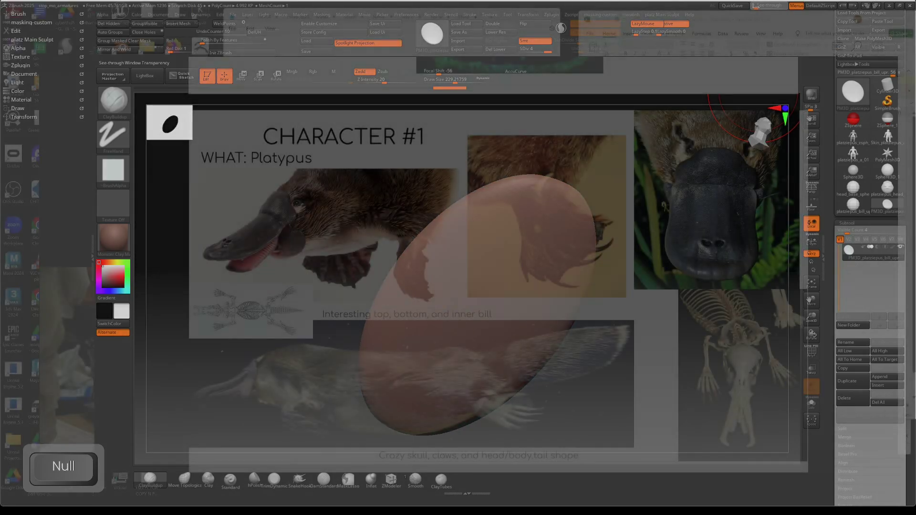
pyautogui.moveTo(706, 110); pyautogui.dragTo(559, 137)
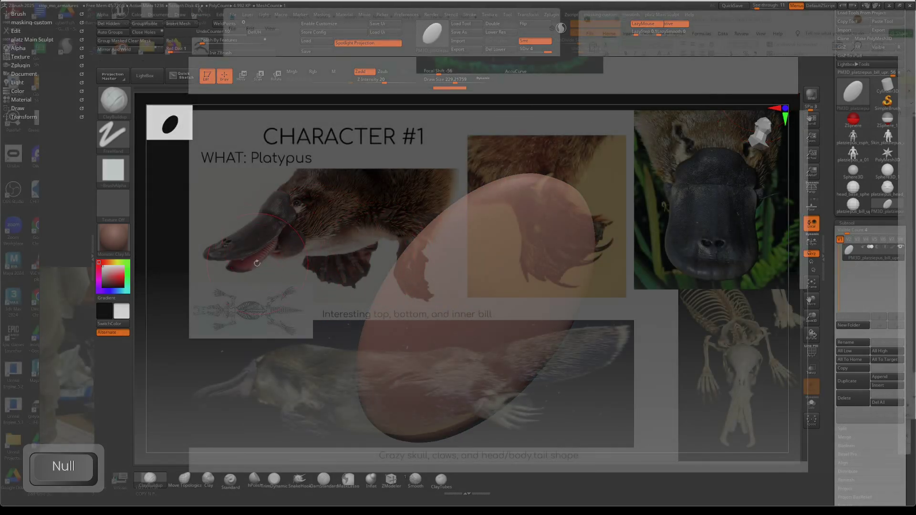
pyautogui.moveTo(275, 240); pyautogui.dragTo(371, 260)
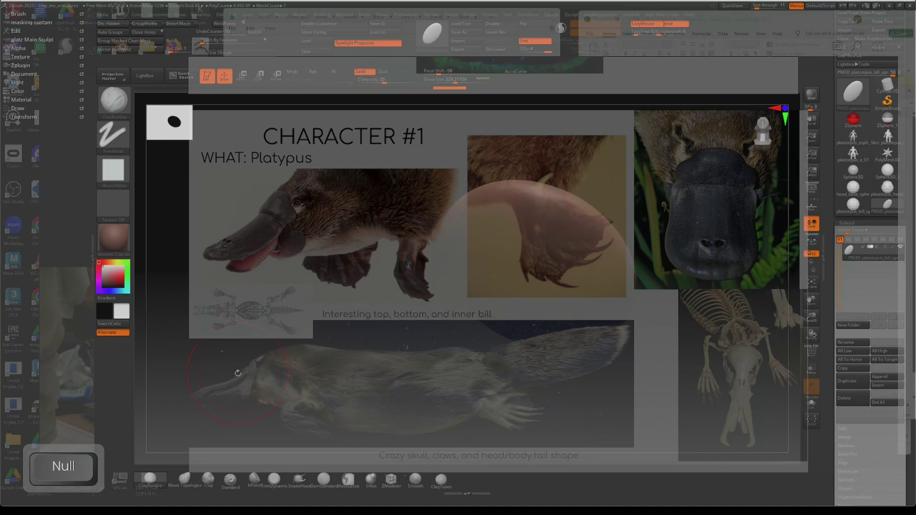
pyautogui.moveTo(447, 308); pyautogui.dragTo(522, 285)
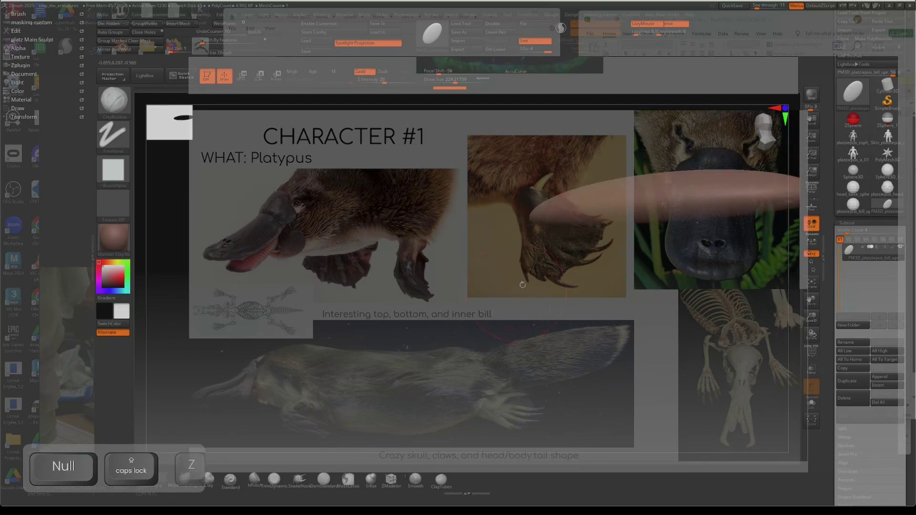
pyautogui.moveTo(587, 298); pyautogui.dragTo(629, 257)
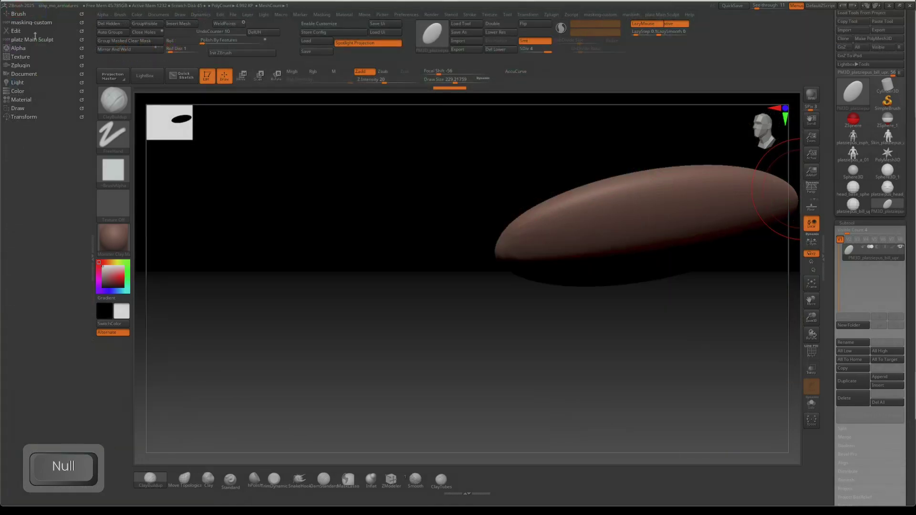
# - Narrow the sculpting window to uncover the platypus references beside it and bring the reference board to the front
pyautogui.moveTo(1, 106); pyautogui.dragTo(364, 105)
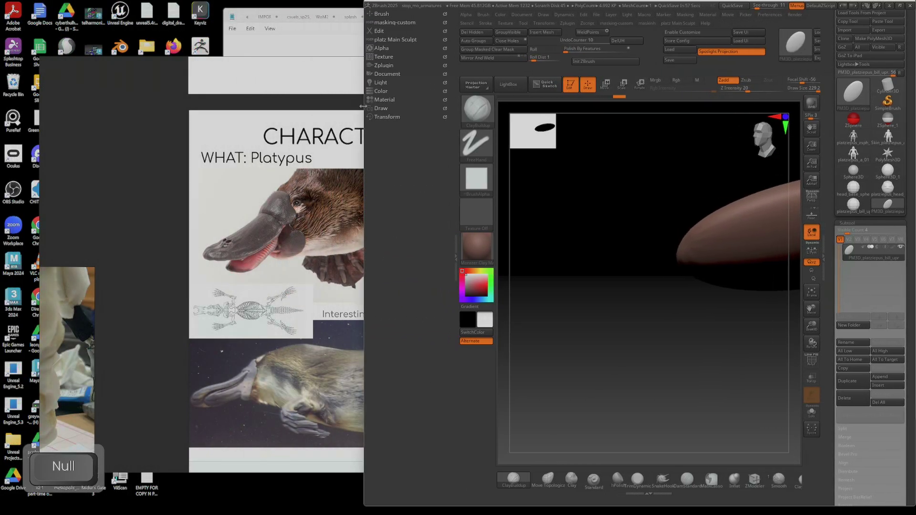
pyautogui.click(453, 250)
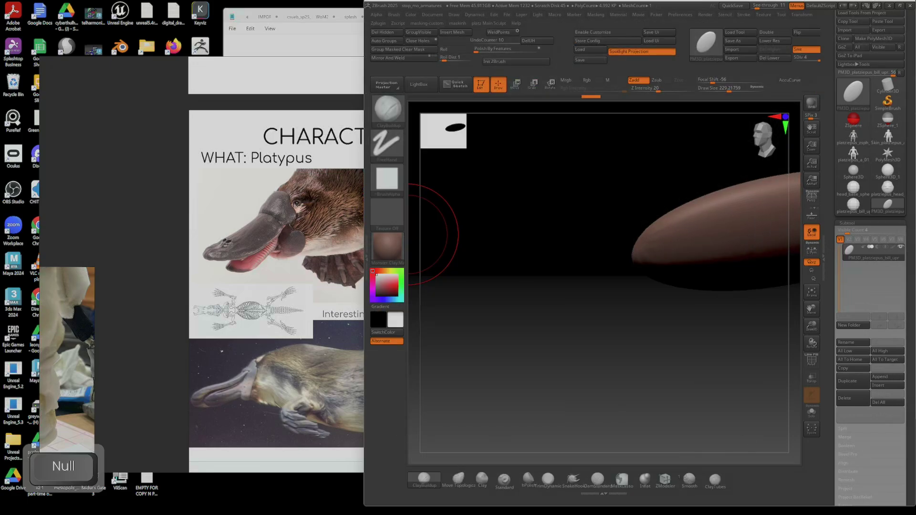
pyautogui.click(152, 209)
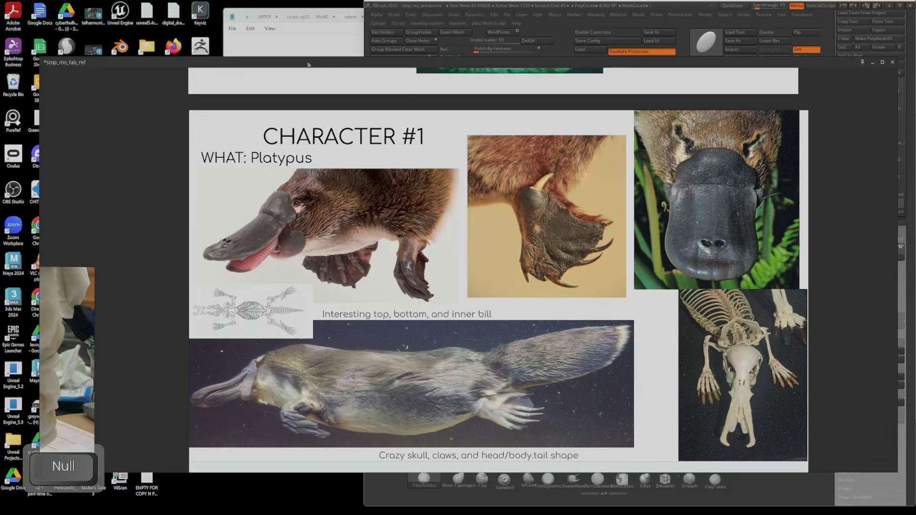
# - Move and resize the reference board beside the sculpting window and frame its Character #1 platypus photos
pyautogui.moveTo(181, 67); pyautogui.dragTo(143, 20)
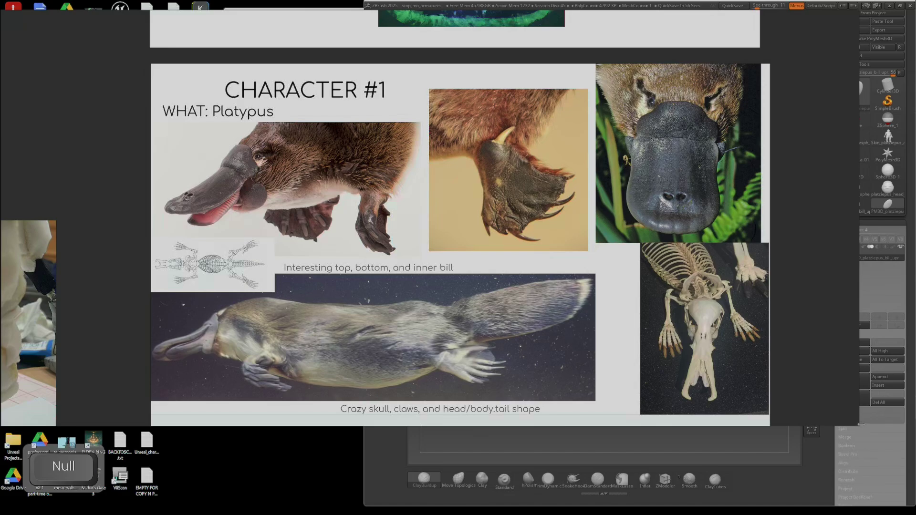
pyautogui.moveTo(861, 423); pyautogui.dragTo(453, 502)
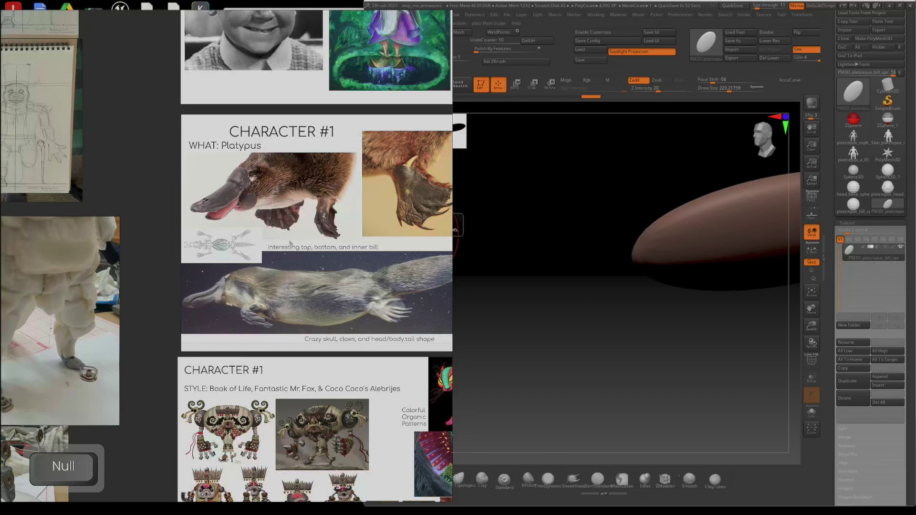
pyautogui.moveTo(289, 243); pyautogui.dragTo(123, 249, button='middle')
pyautogui.scroll(2, 122, 249)
pyautogui.moveTo(220, 250)
pyautogui.mouseDown(button='middle')
pyautogui.moveTo(184, 264)
pyautogui.moveTo(235, 259)
pyautogui.moveTo(228, 257)
pyautogui.mouseUp(button='middle')
pyautogui.click(705, 305)
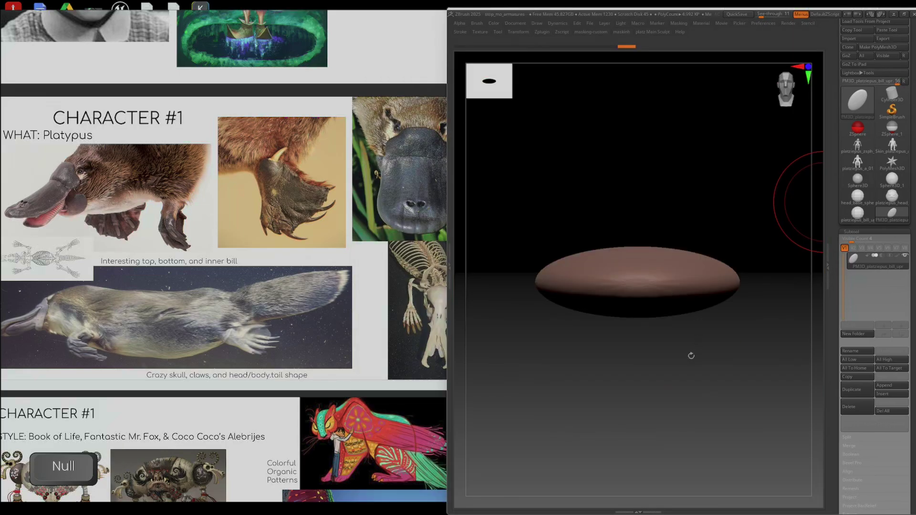
# - Lower the bill's subdivision level and broaden its front end with the Move Topological brush at draw size about 493
pyautogui.moveTo(691, 353); pyautogui.dragTo(649, 323)
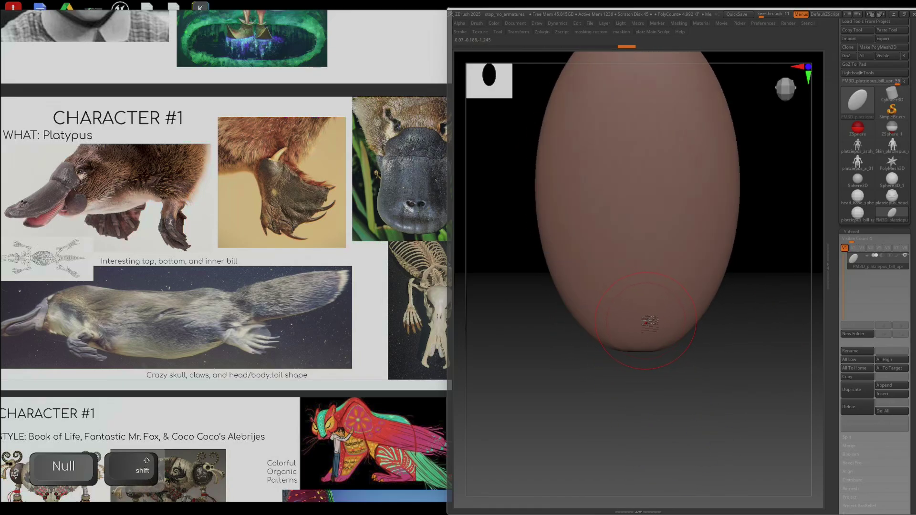
pyautogui.hotkey('shift', 'd')
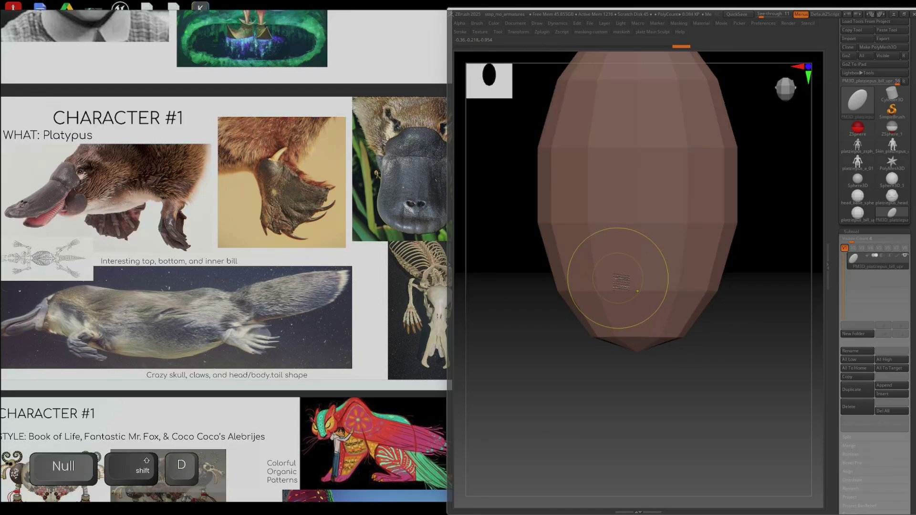
pyautogui.hotkey('ctrl', 'v')
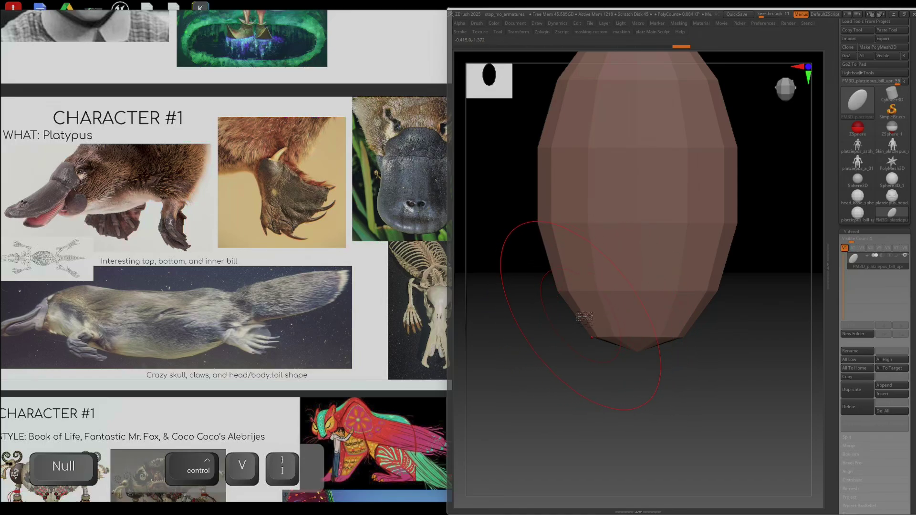
pyautogui.hotkey('ctrl', 'z')
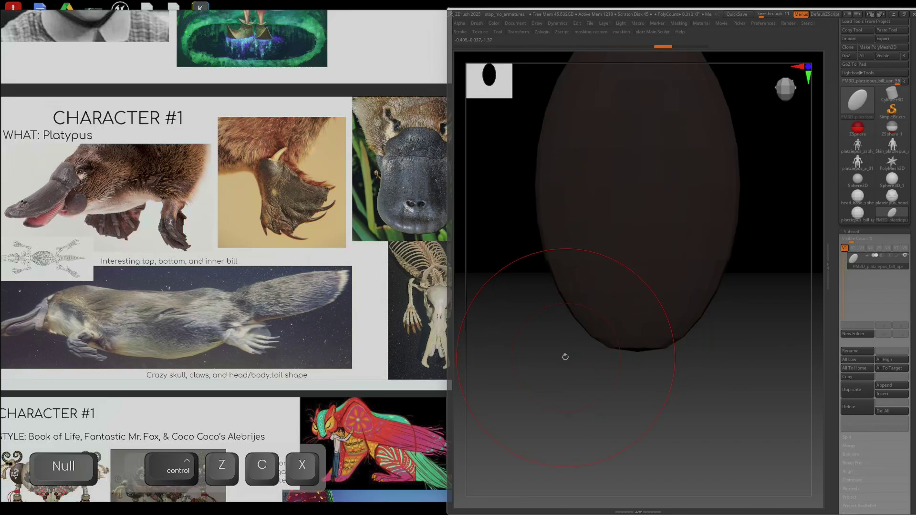
pyautogui.hotkey('ctrl', 'z')
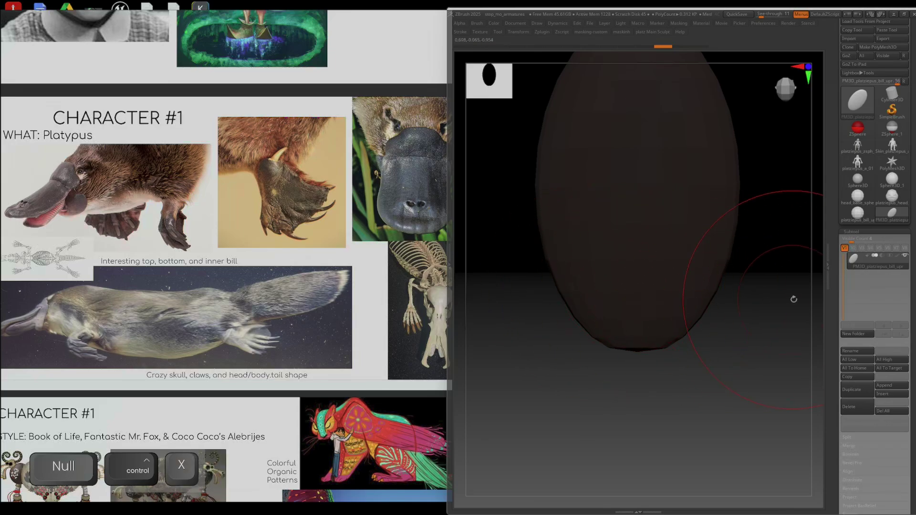
pyautogui.press('Tab')
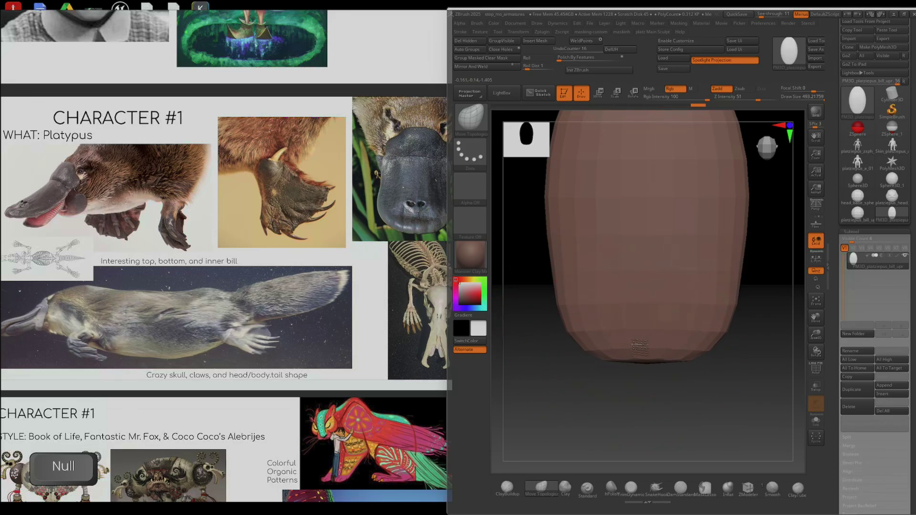
pyautogui.moveTo(582, 287); pyautogui.dragTo(562, 274)
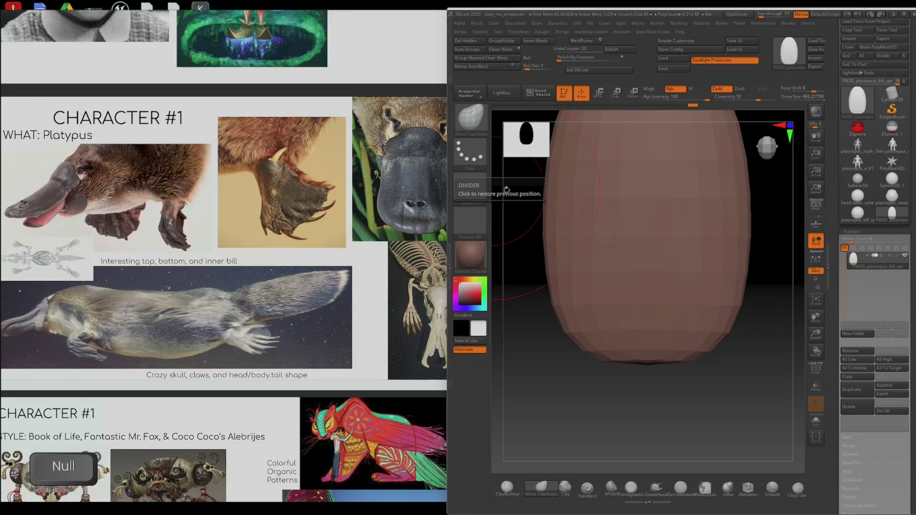
# - Reshape the bill's back end and both sides into an even, rounded rectangular outline
pyautogui.moveTo(627, 288)
pyautogui.keyDown('ctrl'); pyautogui.mouseDown(button='right')
pyautogui.moveTo(637, 242)
pyautogui.moveTo(627, 297)
pyautogui.mouseUp(button='right'); pyautogui.keyUp('ctrl')
pyautogui.moveTo(615, 184); pyautogui.dragTo(565, 165)
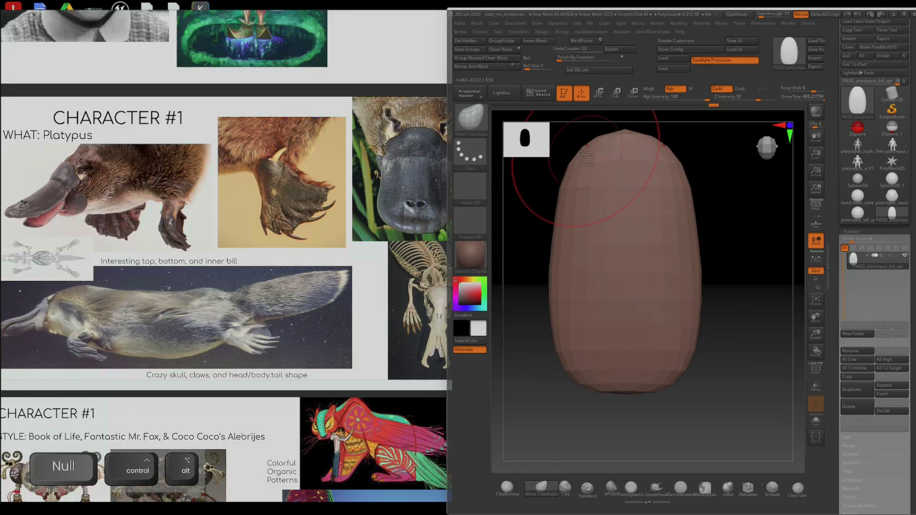
pyautogui.moveTo(564, 174)
pyautogui.mouseDown()
pyautogui.moveTo(547, 216)
pyautogui.moveTo(555, 236)
pyautogui.mouseUp()
pyautogui.moveTo(552, 271); pyautogui.dragTo(557, 277)
pyautogui.moveTo(553, 293); pyautogui.dragTo(566, 334)
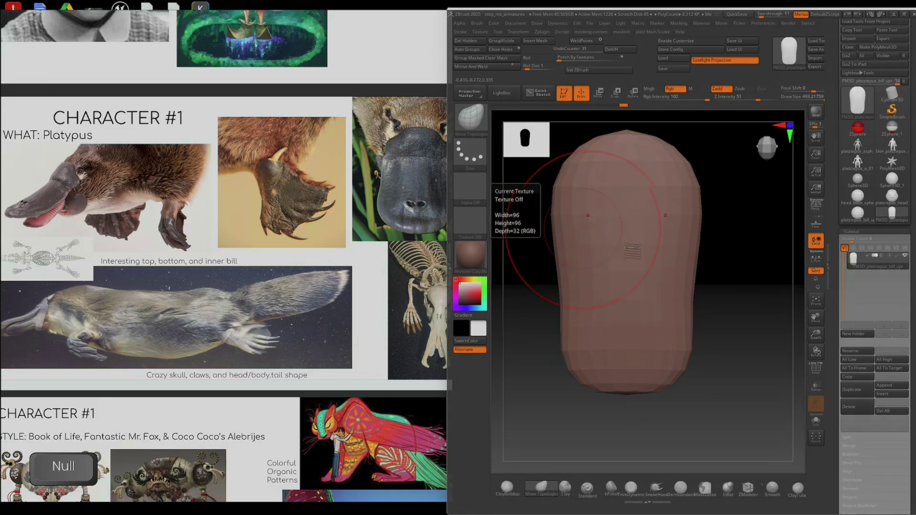
pyautogui.moveTo(555, 189)
pyautogui.mouseDown()
pyautogui.moveTo(564, 187)
pyautogui.moveTo(577, 218)
pyautogui.mouseUp()
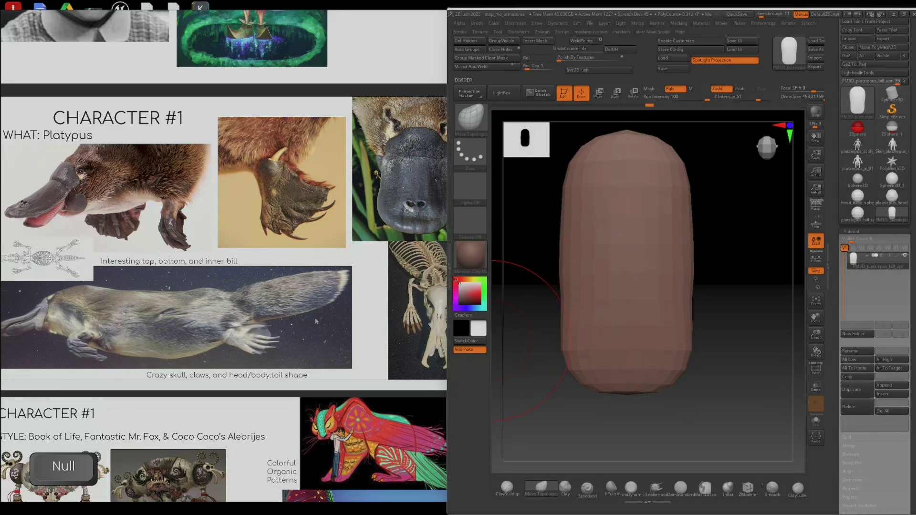
# - Hide the sculpting interface panels and widen the reference board to show more of the front-facing bill photo
pyautogui.moveTo(139, 227); pyautogui.dragTo(144, 231, button='middle')
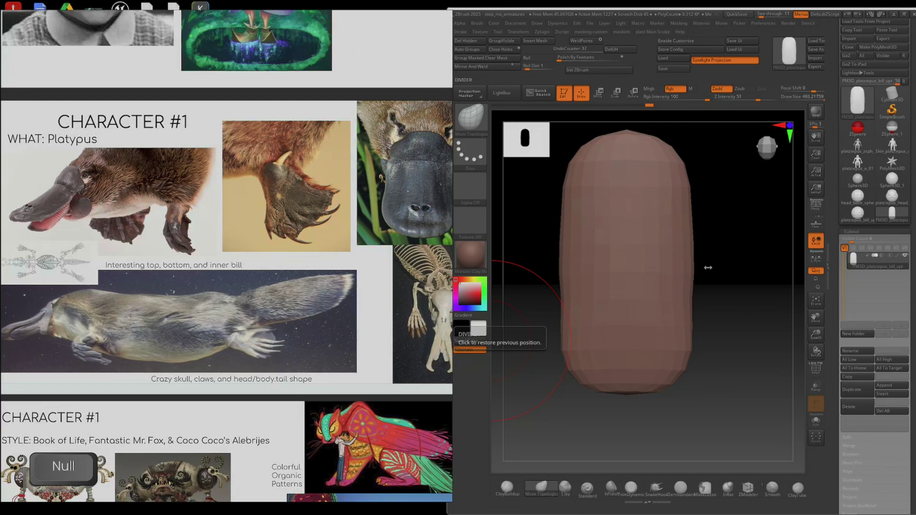
pyautogui.press('Tab')
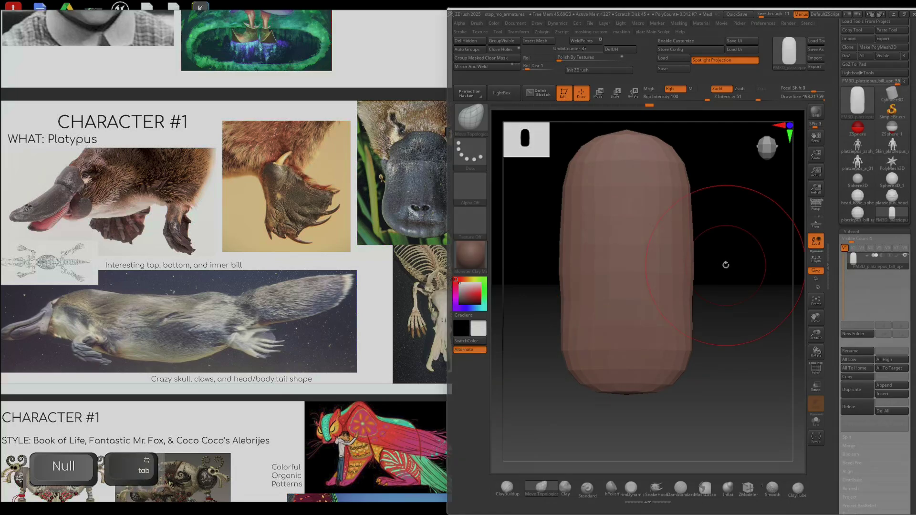
pyautogui.moveTo(714, 238); pyautogui.dragTo(702, 258)
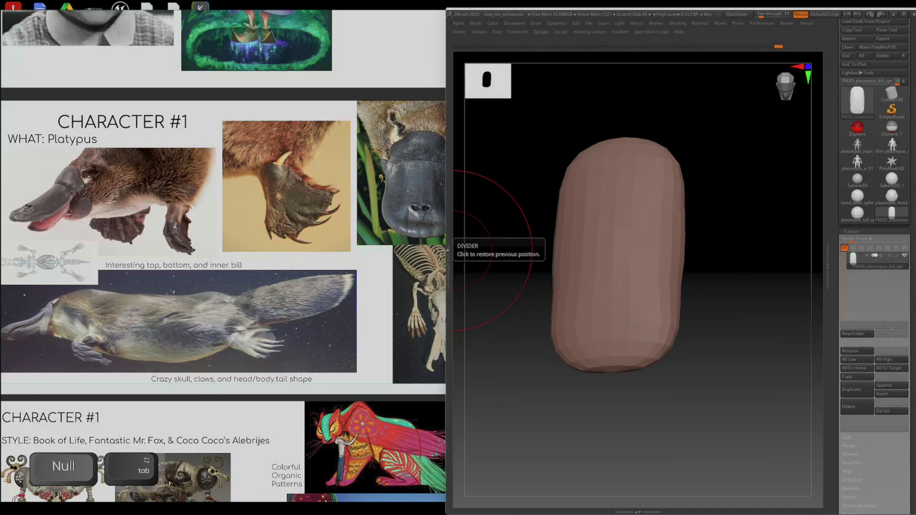
pyautogui.moveTo(447, 250); pyautogui.dragTo(464, 249)
pyautogui.click(380, 200)
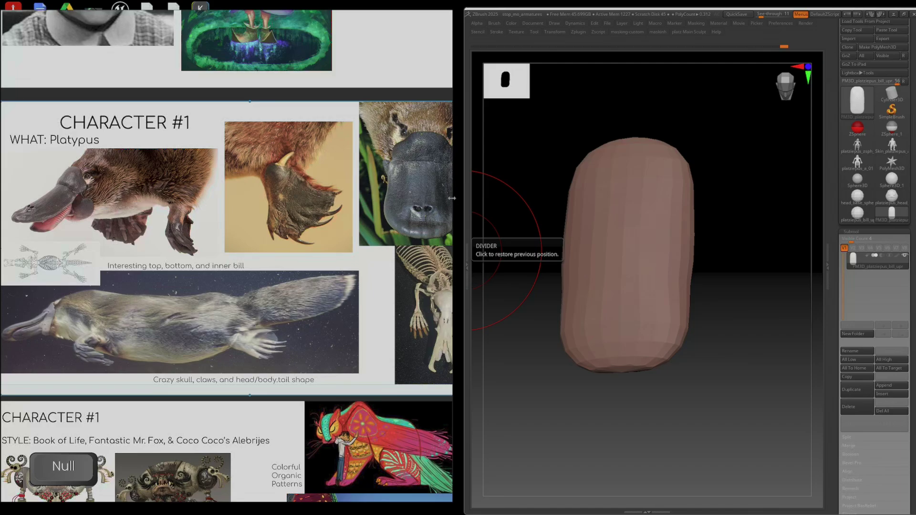
pyautogui.moveTo(452, 198); pyautogui.dragTo(462, 201)
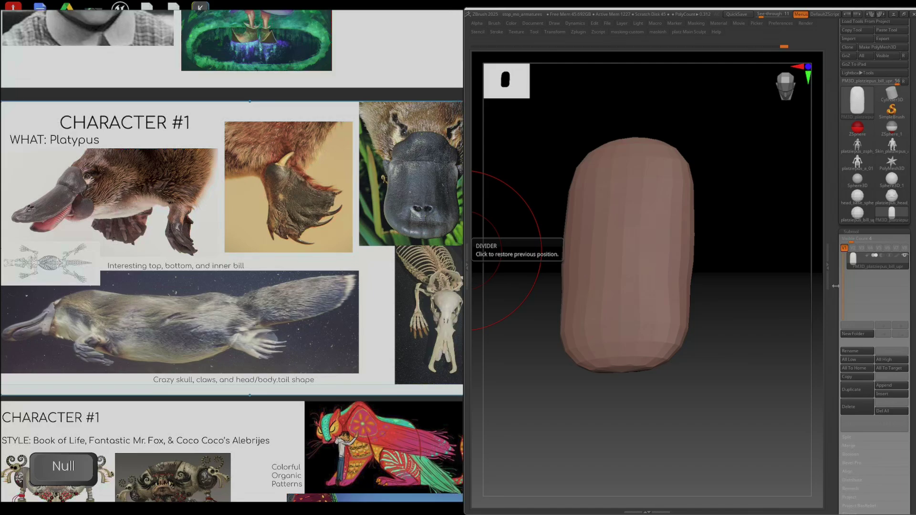
# - Raise the bill to a smoother subdivision level and show the interface panels again
pyautogui.moveTo(749, 259); pyautogui.dragTo(674, 279)
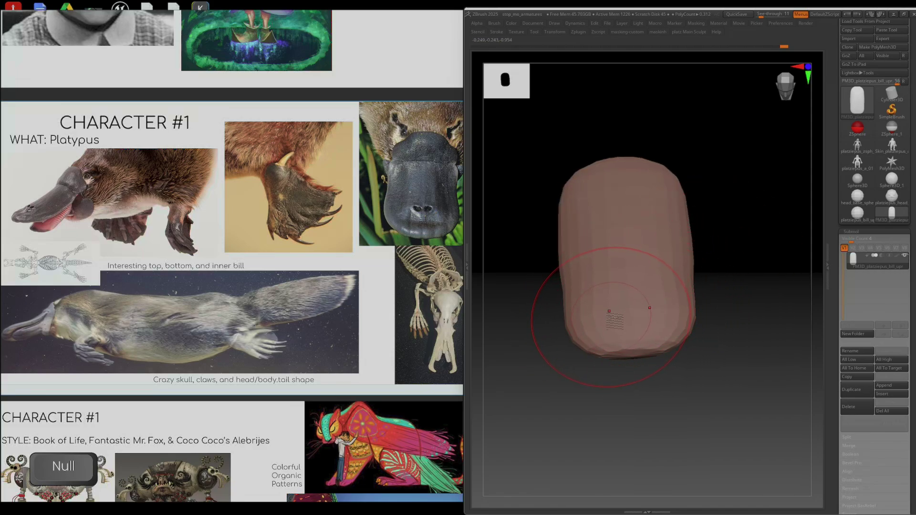
pyautogui.press('d')
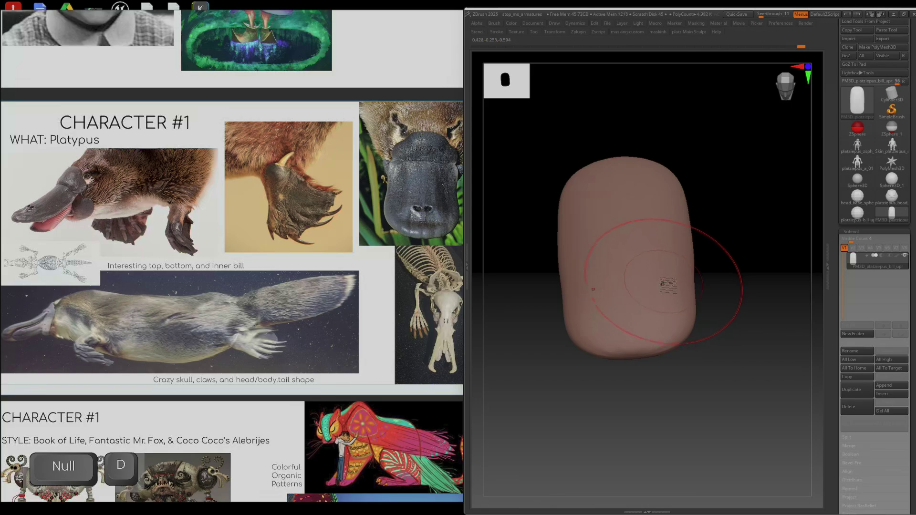
pyautogui.press('Tab')
# - Try BumpViewerMaterial and another grey material on the bill, and settle on a warm light grey one
pyautogui.click(492, 256)
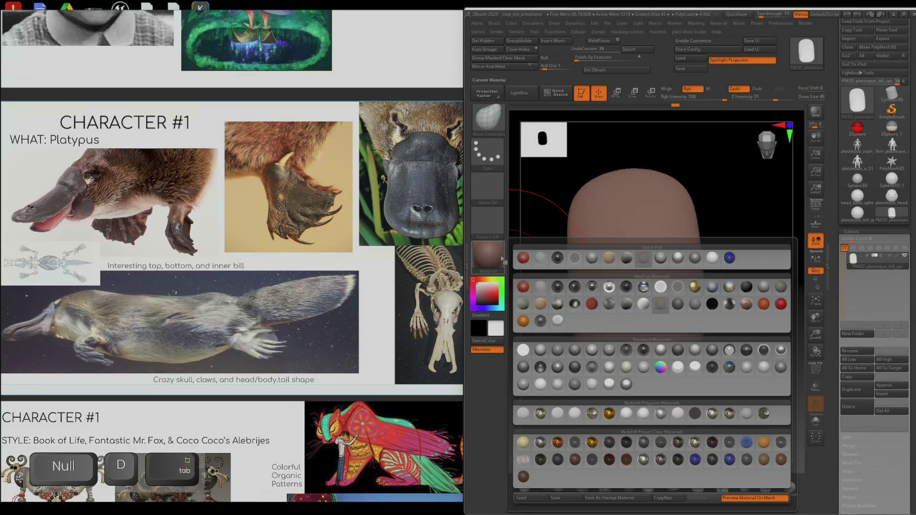
pyautogui.click(593, 259)
pyautogui.click(491, 260)
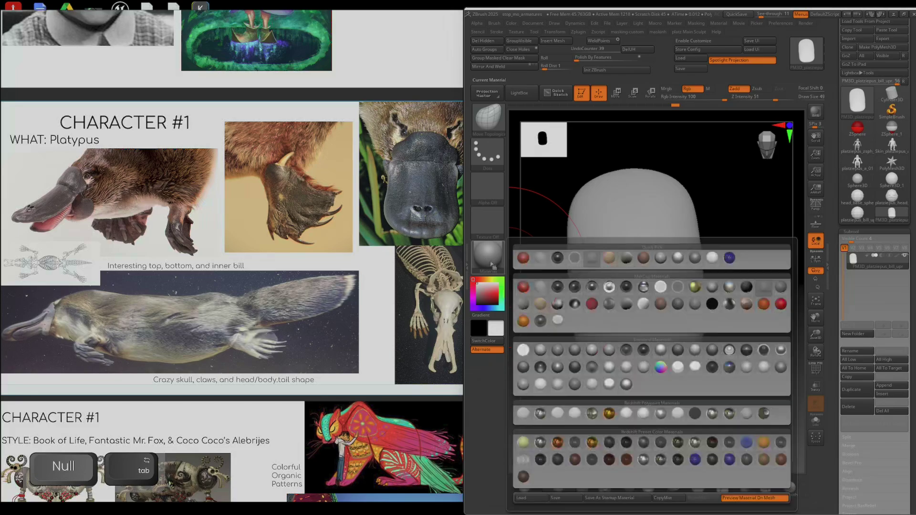
pyautogui.click(660, 258)
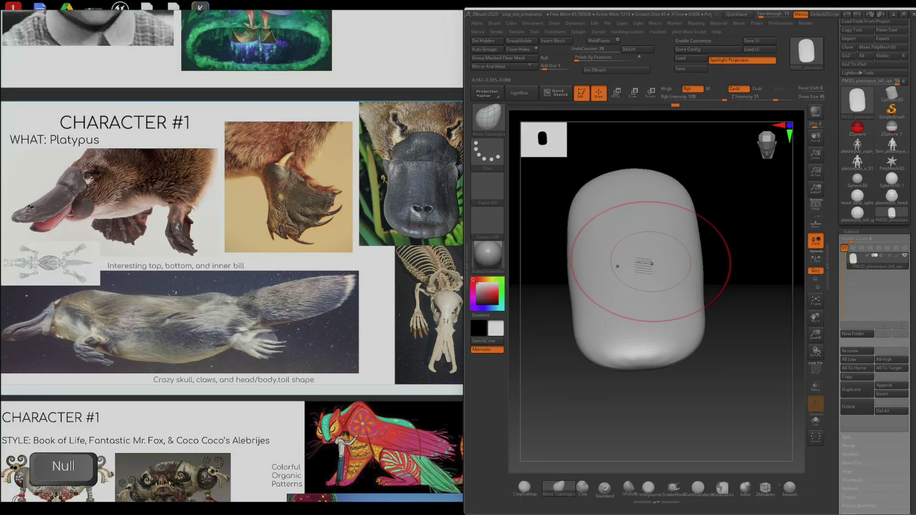
pyautogui.click(494, 260)
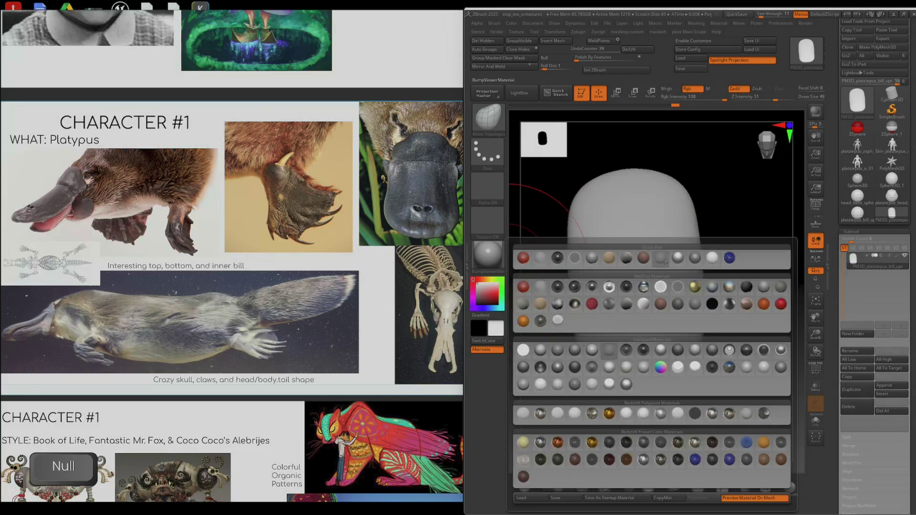
pyautogui.click(626, 306)
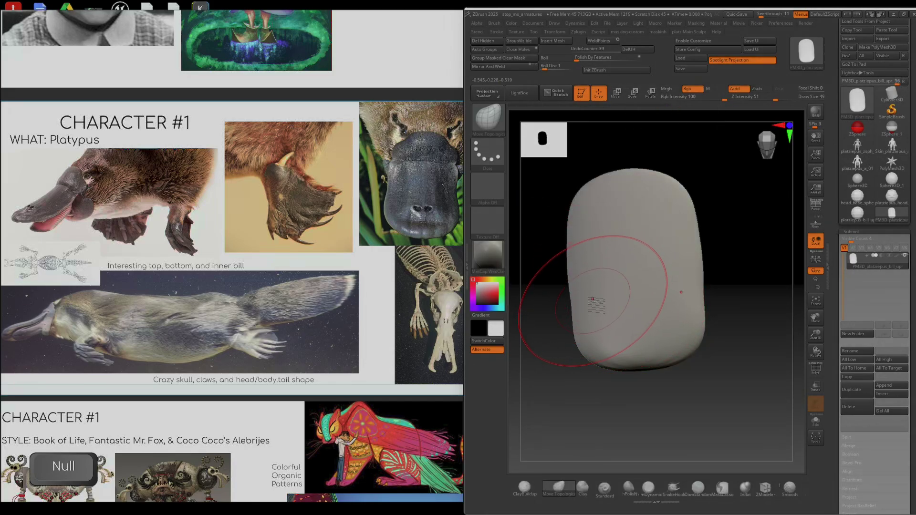
# - Build up a long raised ridge down the middle of the bill's top with a smaller ClayBuildup brush
pyautogui.hotkey('ctrl', 'b')
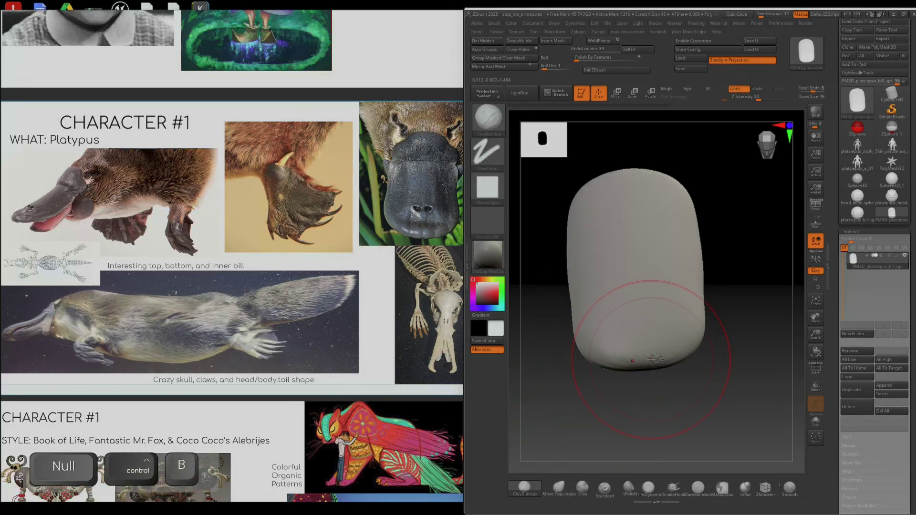
pyautogui.press('[')
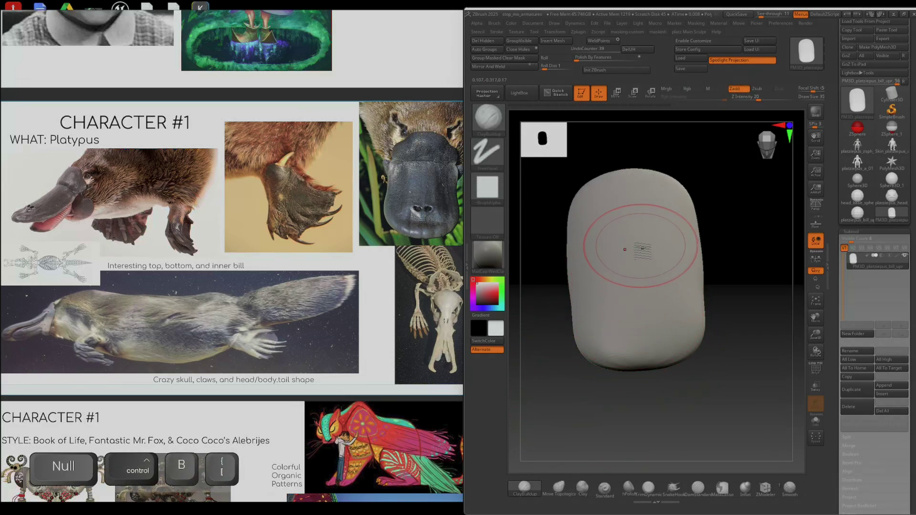
pyautogui.press('[')
pyautogui.press('[')
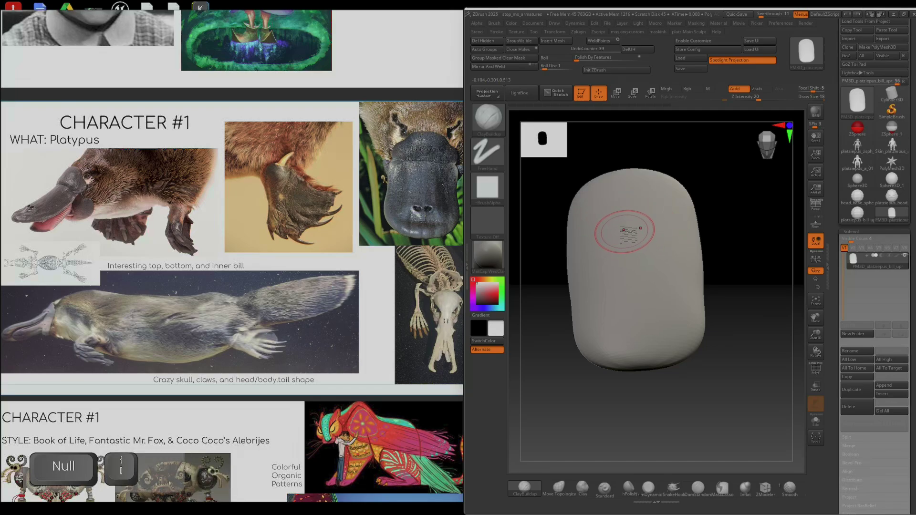
pyautogui.press(']')
pyautogui.moveTo(628, 276); pyautogui.dragTo(635, 311)
pyautogui.moveTo(634, 311); pyautogui.dragTo(635, 285, button='right')
pyautogui.moveTo(618, 282)
pyautogui.mouseDown()
pyautogui.moveTo(586, 207)
pyautogui.moveTo(606, 259)
pyautogui.mouseUp()
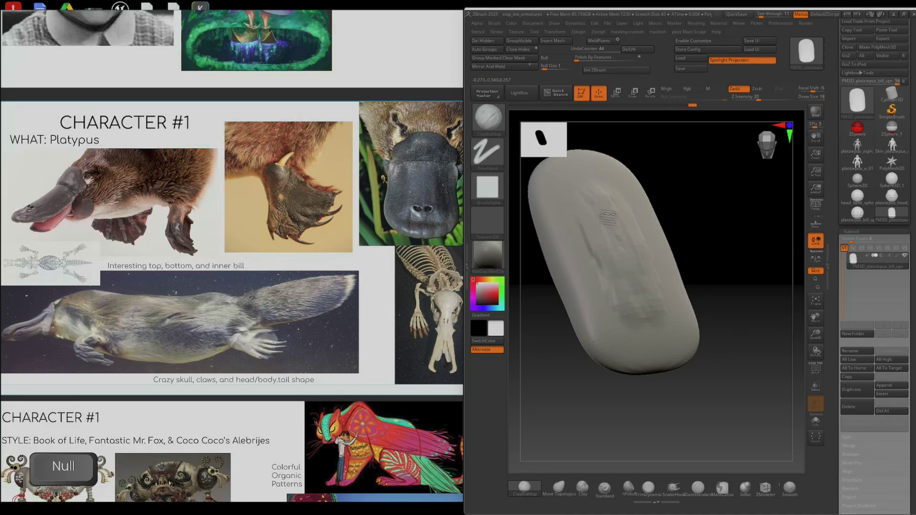
pyautogui.moveTo(638, 297); pyautogui.dragTo(647, 328)
pyautogui.moveTo(646, 328); pyautogui.dragTo(640, 265, button='right')
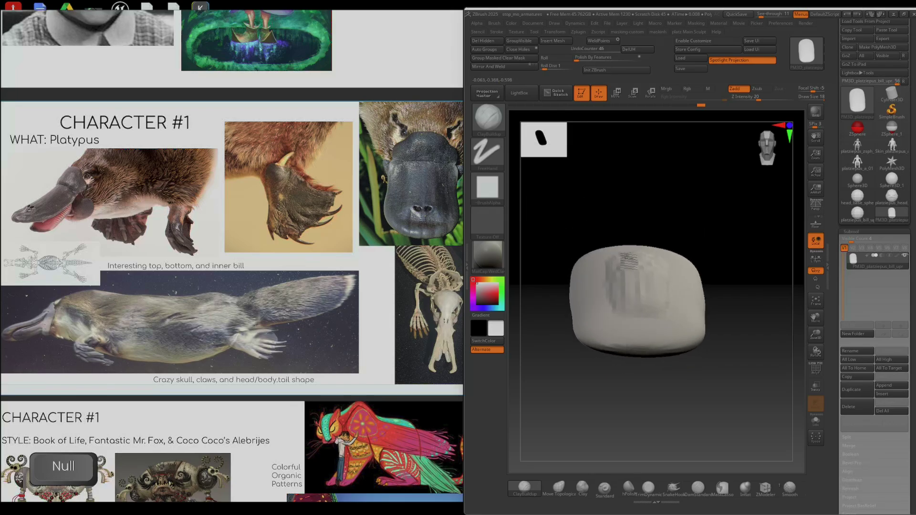
# - Smooth the central ridge and build up a raised band across the bill's back end
pyautogui.moveTo(627, 272)
pyautogui.keyDown('shift'); pyautogui.mouseDown()
pyautogui.moveTo(640, 259)
pyautogui.moveTo(634, 283)
pyautogui.moveTo(614, 291)
pyautogui.mouseUp(); pyautogui.keyUp('shift')
pyautogui.moveTo(614, 290); pyautogui.dragTo(614, 230, button='right')
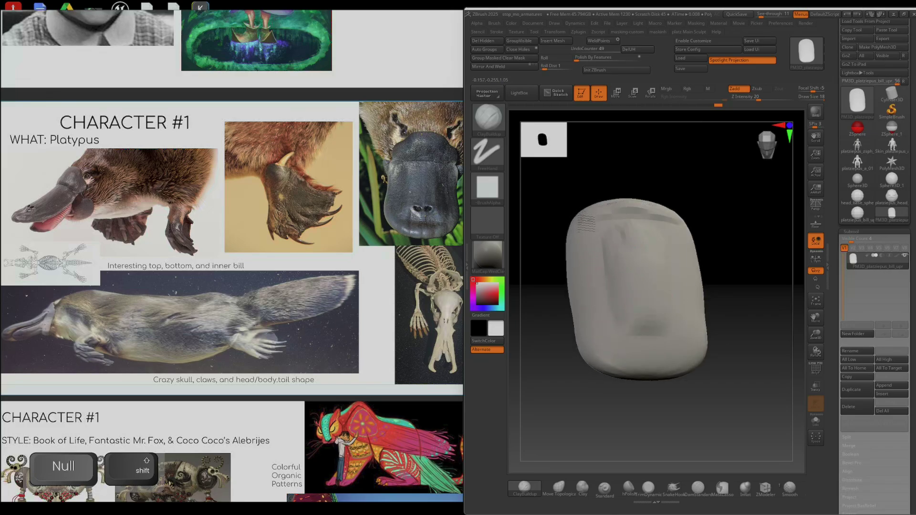
pyautogui.moveTo(586, 223); pyautogui.dragTo(619, 215, button='right')
pyautogui.moveTo(638, 216); pyautogui.dragTo(598, 225)
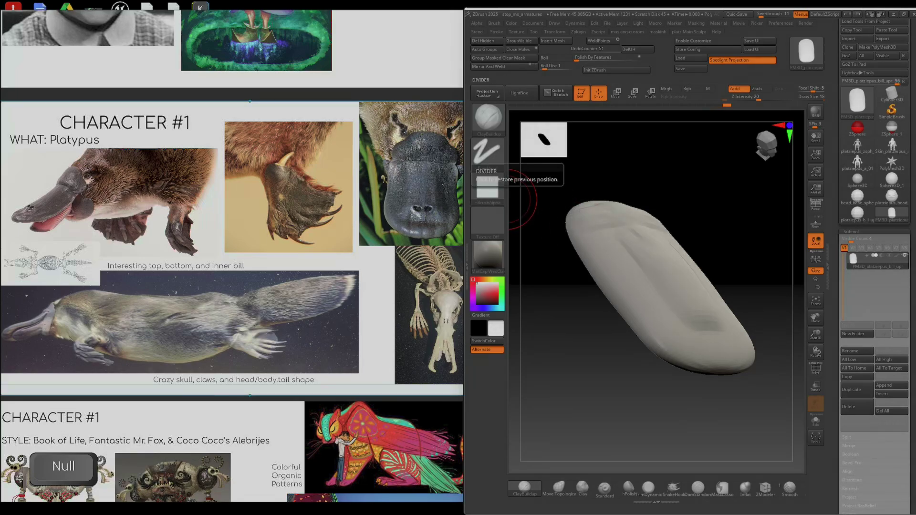
pyautogui.moveTo(608, 209); pyautogui.dragTo(590, 230, button='right')
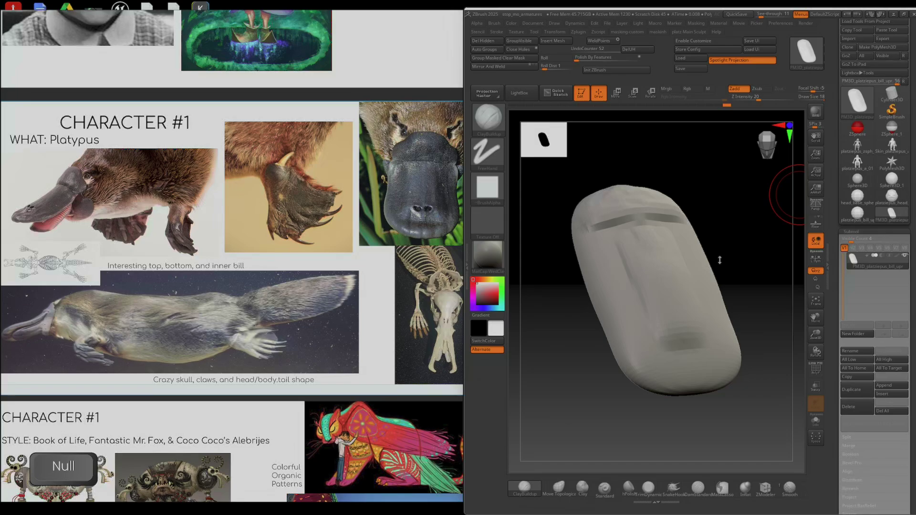
# - Hide the sculpting interface panels and examine the bill's ridge and raised band up close from the front and side
pyautogui.moveTo(721, 265); pyautogui.dragTo(722, 300, button='right')
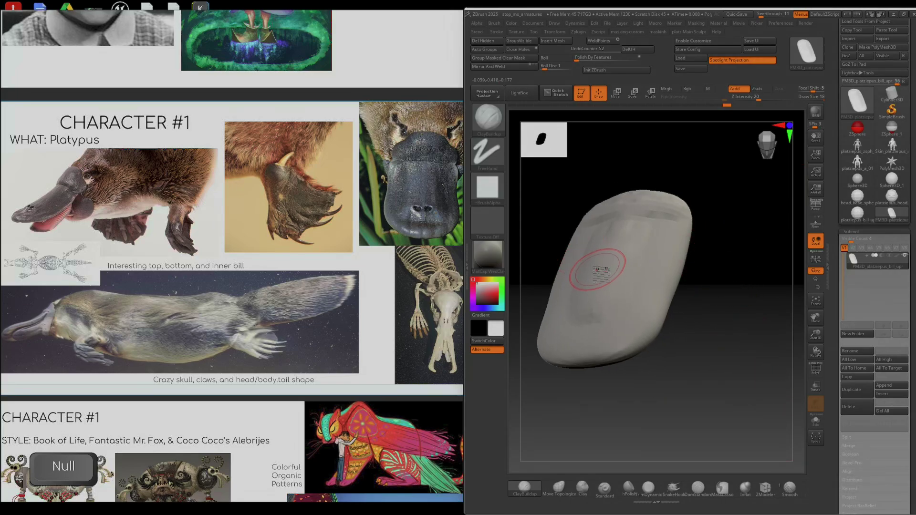
pyautogui.press('Tab')
pyautogui.moveTo(599, 272); pyautogui.dragTo(720, 330, button='right')
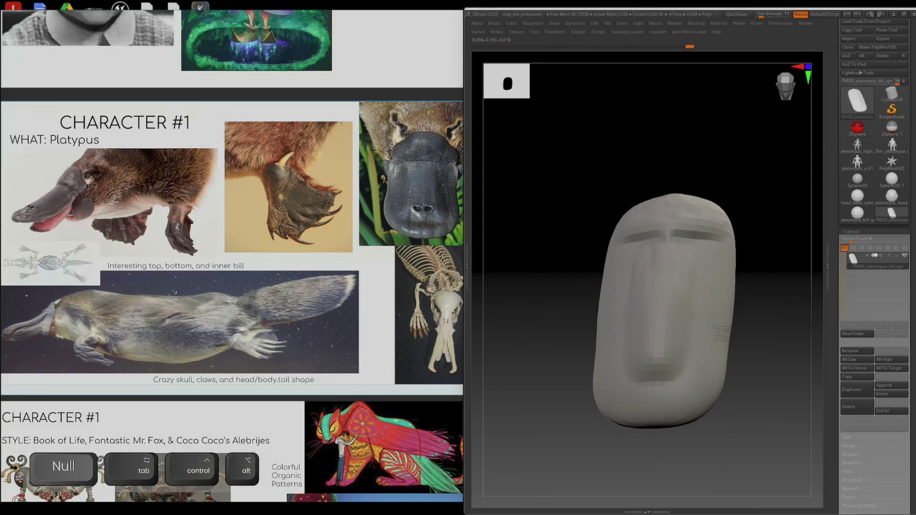
pyautogui.keyDown('ctrl'); pyautogui.moveTo(657, 344); pyautogui.dragTo(662, 360, button='right'); pyautogui.keyUp('ctrl')
pyautogui.keyDown('alt'); pyautogui.moveTo(721, 308); pyautogui.dragTo(691, 299, button='right'); pyautogui.keyUp('alt')
pyautogui.hotkey('shift', 'f')
pyautogui.hotkey('shift', 'f')
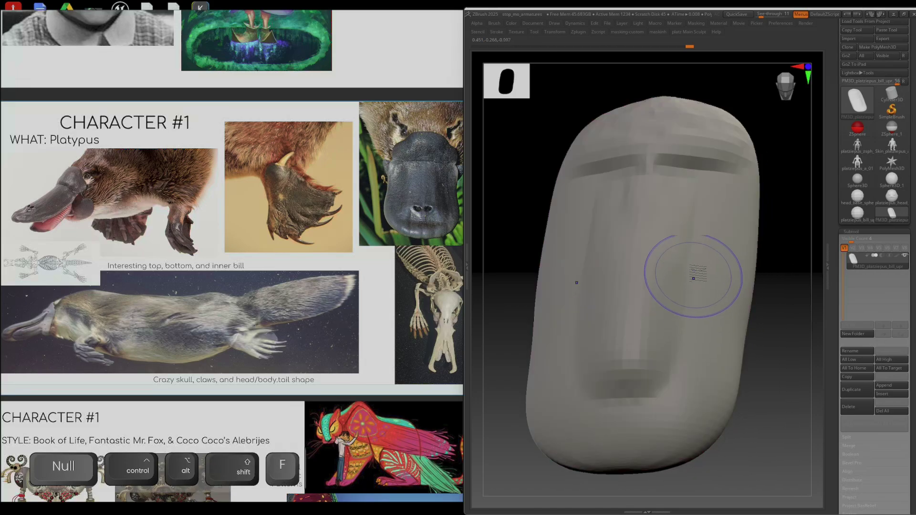
pyautogui.moveTo(658, 210); pyautogui.dragTo(651, 232, button='right')
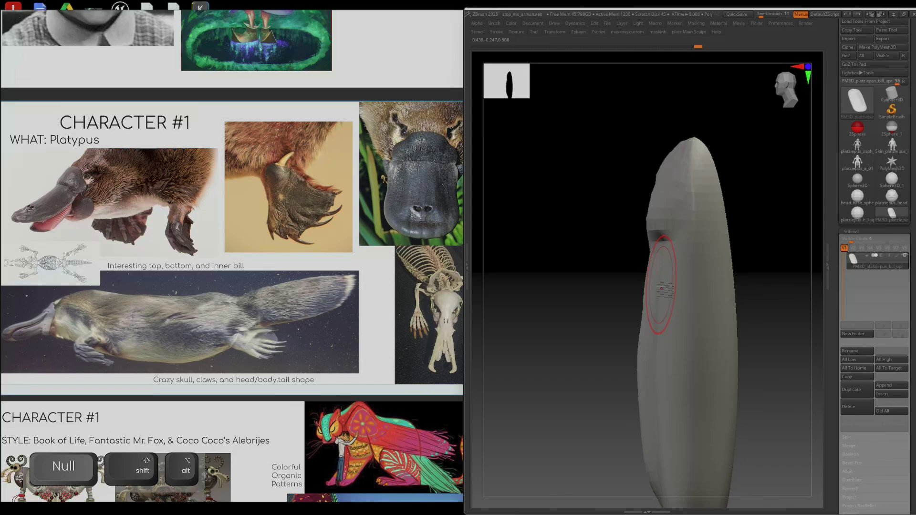
# - Drop the bill to a lower subdivision level and pull its back end up and outward with a large Move Topological brush
pyautogui.hotkey('shift', 'd')
pyautogui.hotkey('shift', 'd')
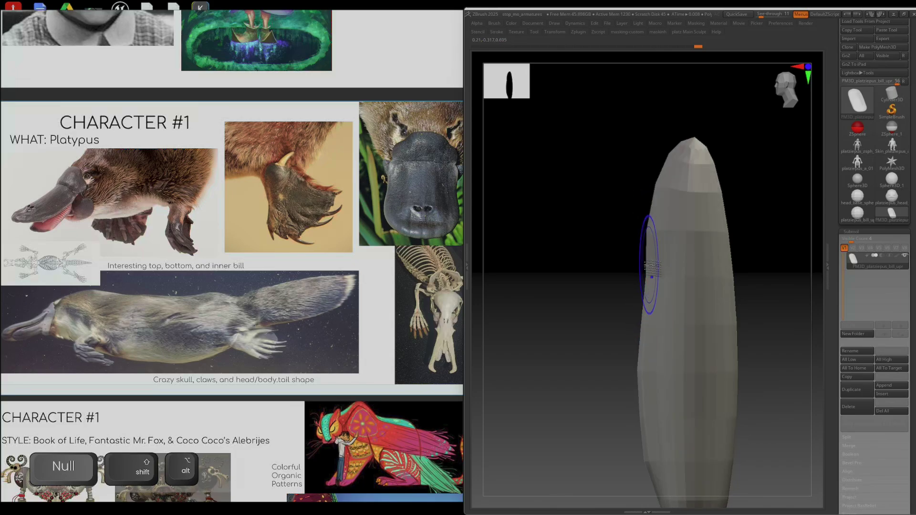
pyautogui.hotkey('ctrl', 'v')
pyautogui.press(']')
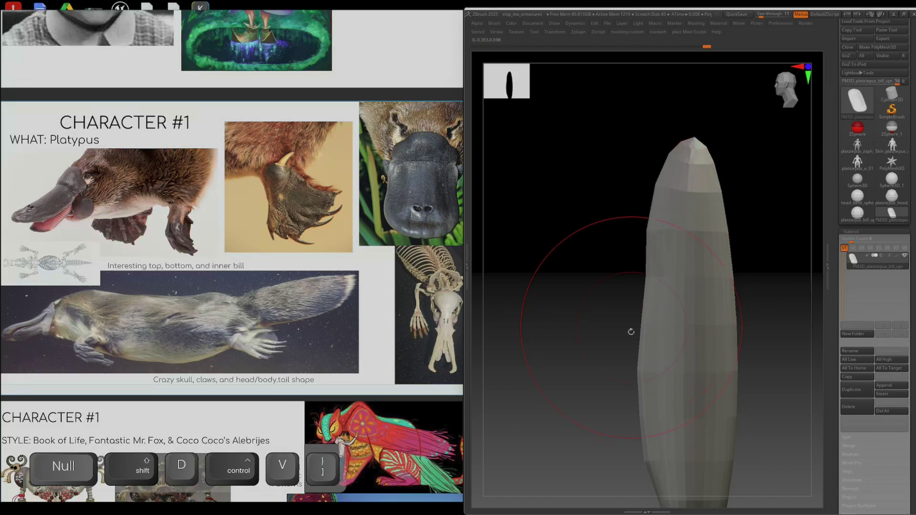
pyautogui.press(']')
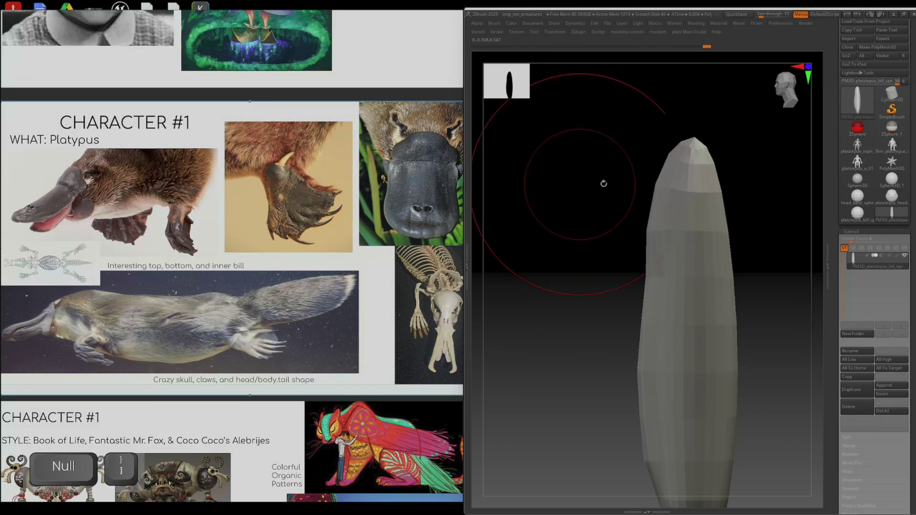
pyautogui.moveTo(675, 164); pyautogui.dragTo(669, 160)
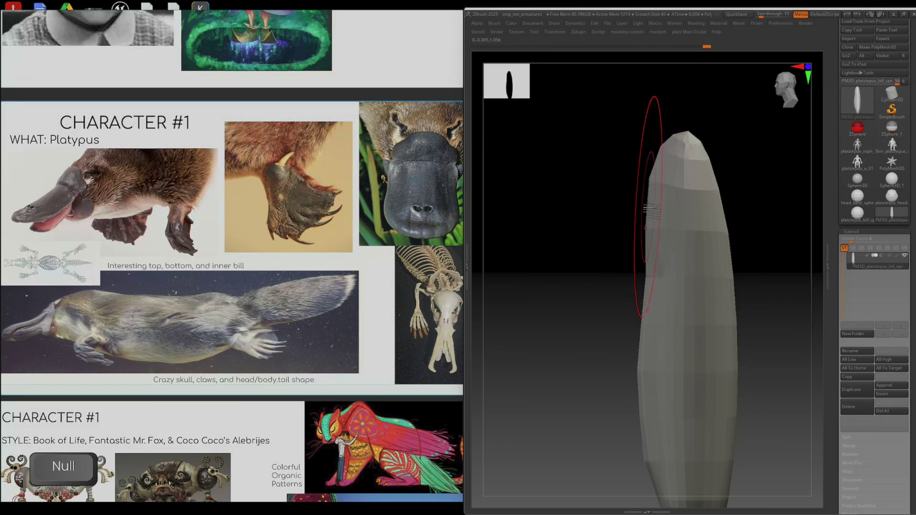
pyautogui.moveTo(646, 229); pyautogui.dragTo(643, 224)
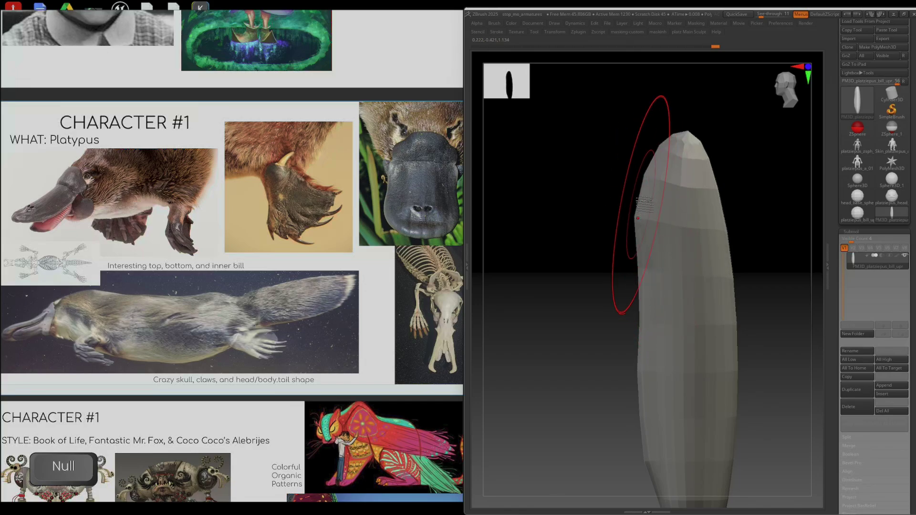
pyautogui.moveTo(653, 156); pyautogui.dragTo(644, 151)
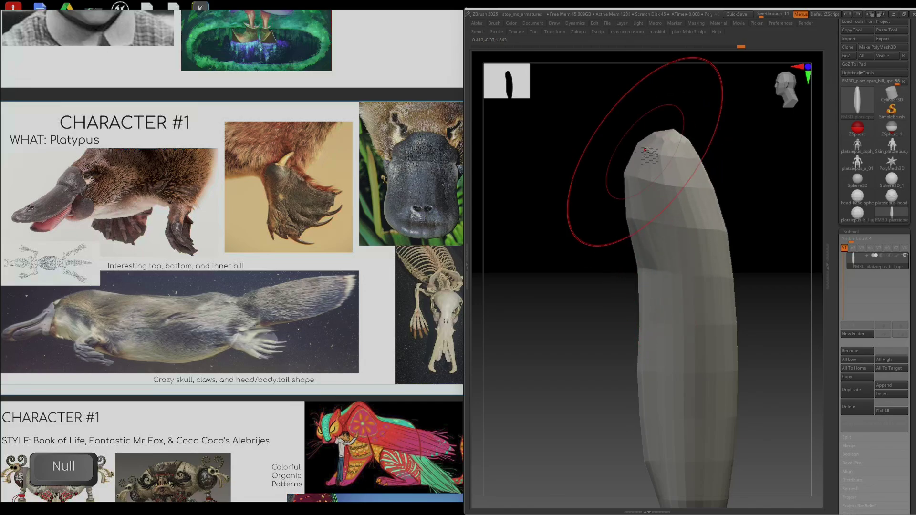
pyautogui.keyDown('shift'); pyautogui.moveTo(701, 206); pyautogui.dragTo(714, 284); pyautogui.keyUp('shift')
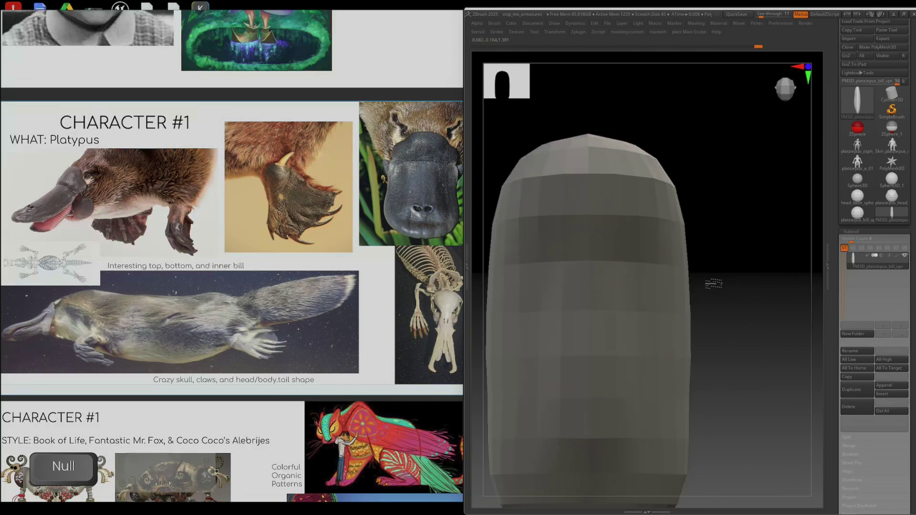
# - At the lowest subdivision level, bend the bill's side profile into a gentle dip at the middle with an enlarged brush
pyautogui.keyDown('ctrl'); pyautogui.moveTo(714, 284); pyautogui.dragTo(706, 210, button='right'); pyautogui.keyUp('ctrl')
pyautogui.moveTo(706, 210); pyautogui.dragTo(671, 202, button='right')
pyautogui.keyDown('alt'); pyautogui.moveTo(668, 203); pyautogui.dragTo(650, 239, button='right'); pyautogui.keyUp('alt')
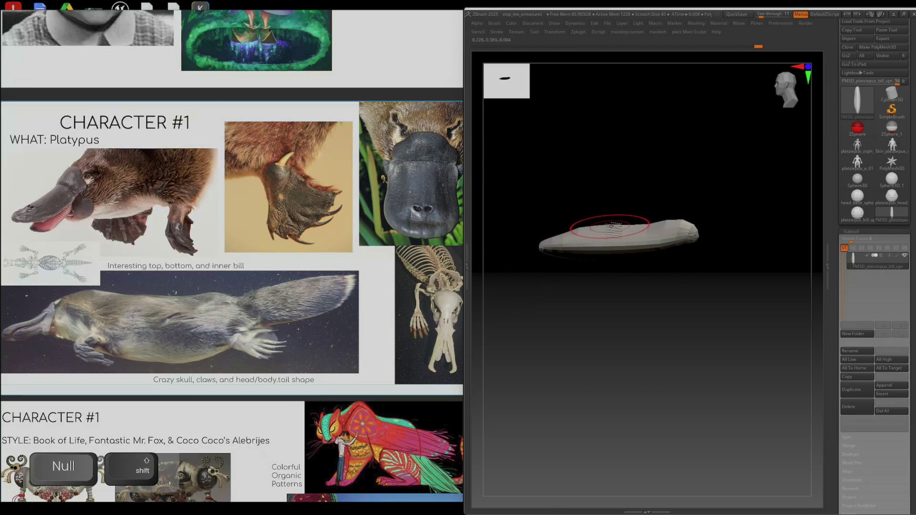
pyautogui.press(']')
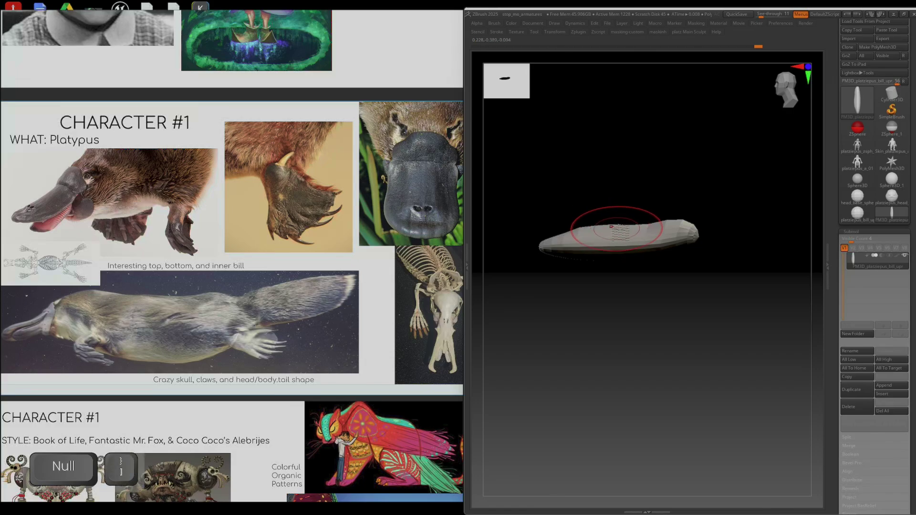
pyautogui.hotkey('shift', 'd')
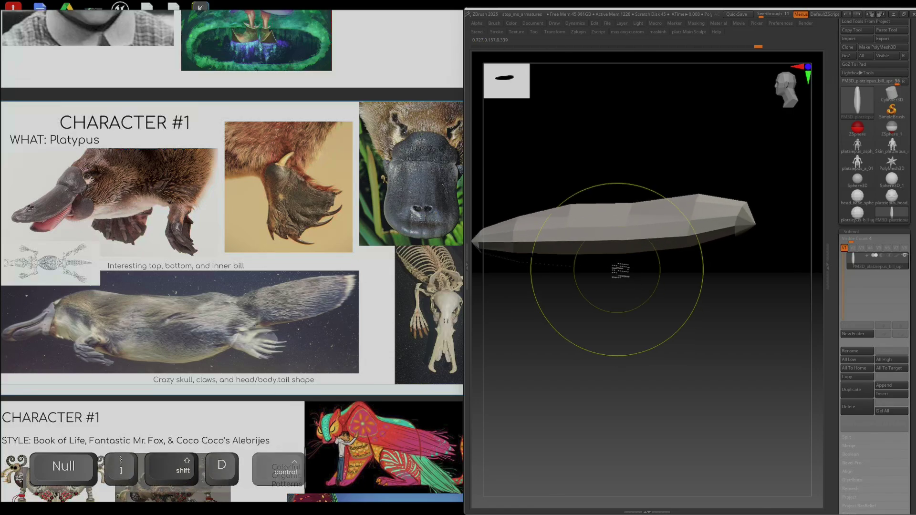
pyautogui.moveTo(613, 255)
pyautogui.mouseDown()
pyautogui.moveTo(584, 249)
pyautogui.moveTo(627, 218)
pyautogui.mouseUp()
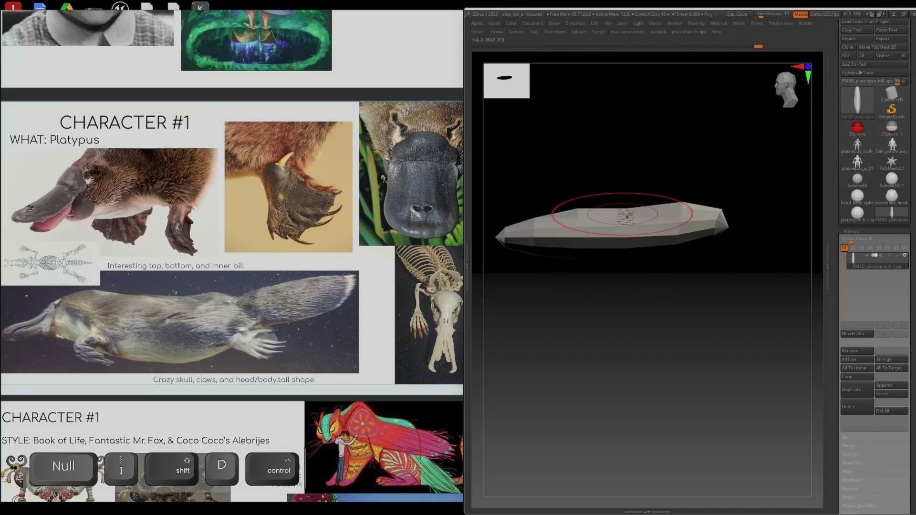
pyautogui.press('space')
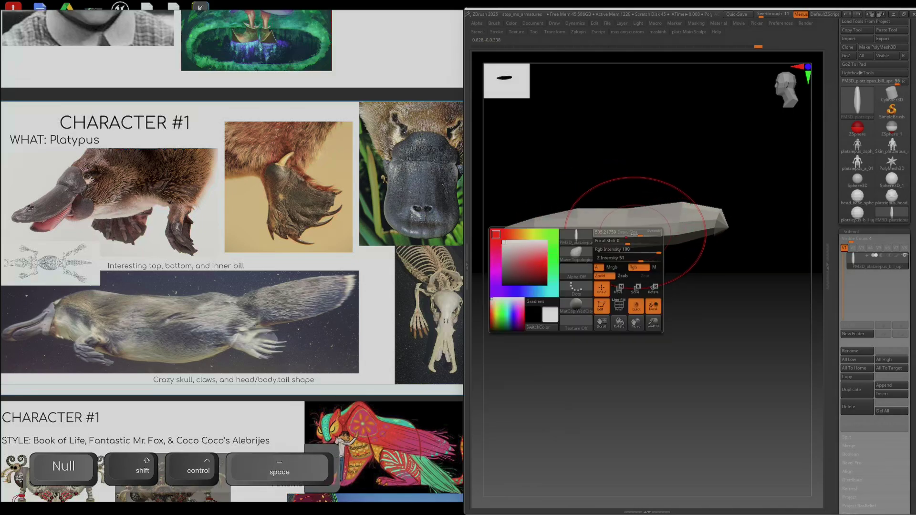
pyautogui.moveTo(633, 233); pyautogui.dragTo(651, 234)
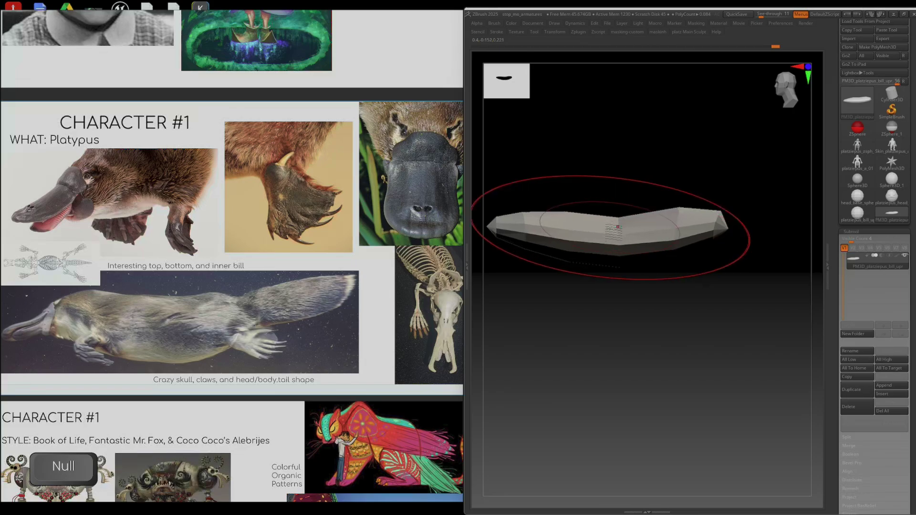
pyautogui.moveTo(622, 237); pyautogui.dragTo(620, 233)
# - Raise the bill one subdivision level and reshape its front tip and upper edge in side profile
pyautogui.hotkey('shift', 'f')
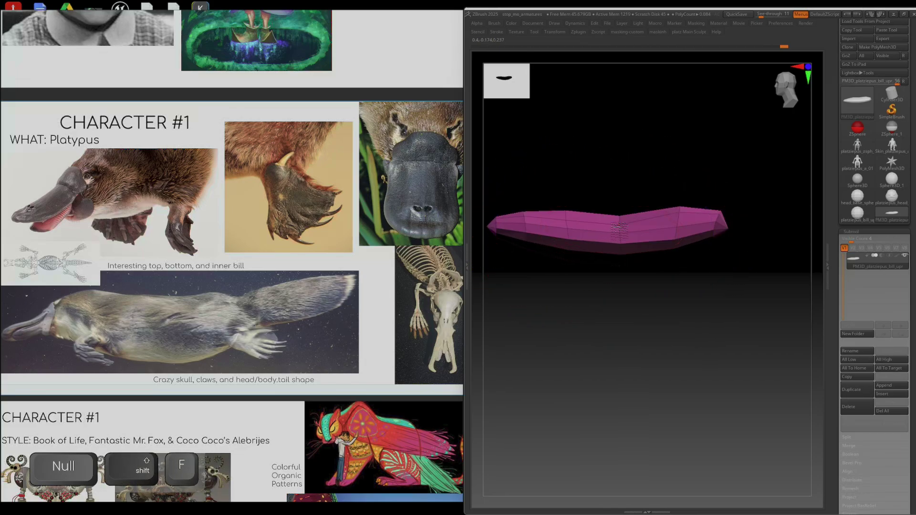
pyautogui.press('d')
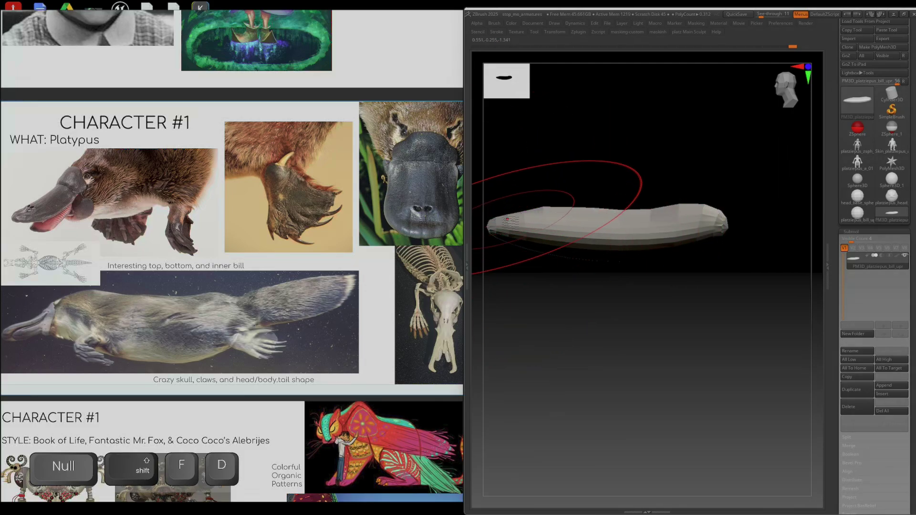
pyautogui.moveTo(495, 218); pyautogui.dragTo(497, 215)
pyautogui.moveTo(499, 224)
pyautogui.mouseDown()
pyautogui.moveTo(502, 208)
pyautogui.moveTo(522, 218)
pyautogui.mouseUp()
pyautogui.moveTo(591, 216); pyautogui.dragTo(590, 220)
pyautogui.keyDown('alt'); pyautogui.moveTo(641, 263); pyautogui.dragTo(685, 273); pyautogui.keyUp('alt')
pyautogui.keyDown('ctrl'); pyautogui.moveTo(692, 263); pyautogui.dragTo(689, 280, button='right'); pyautogui.keyUp('ctrl')
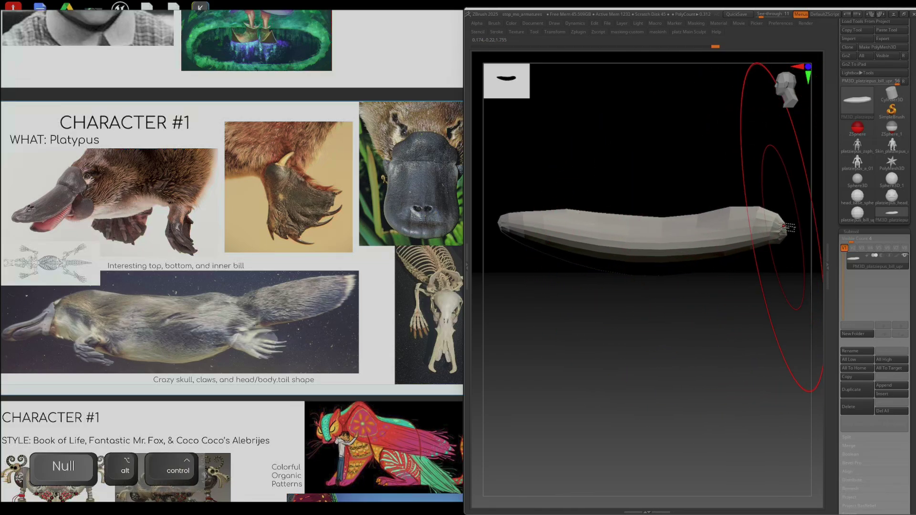
# - Adjust the brush size and reshape the bill's back end into a fuller, rounded arch seen end-on
pyautogui.press('space')
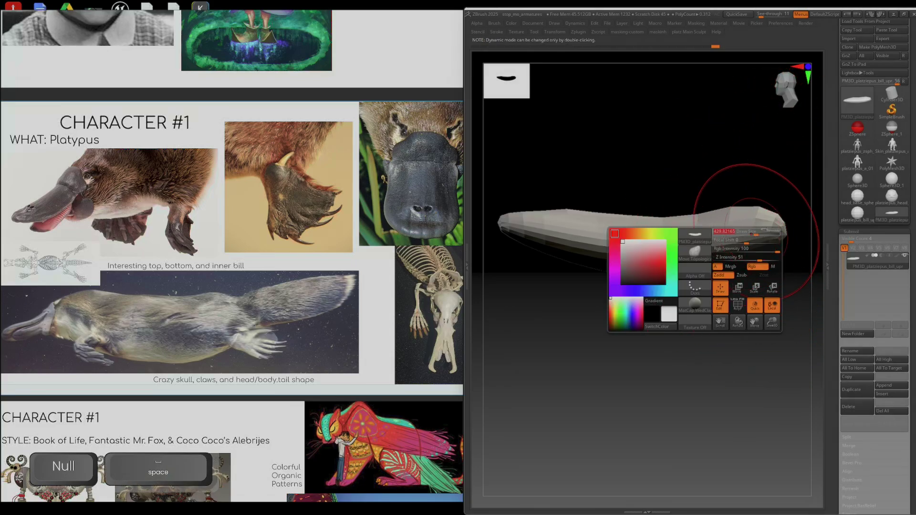
pyautogui.press('space')
pyautogui.moveTo(791, 225); pyautogui.dragTo(696, 251)
pyautogui.press('space')
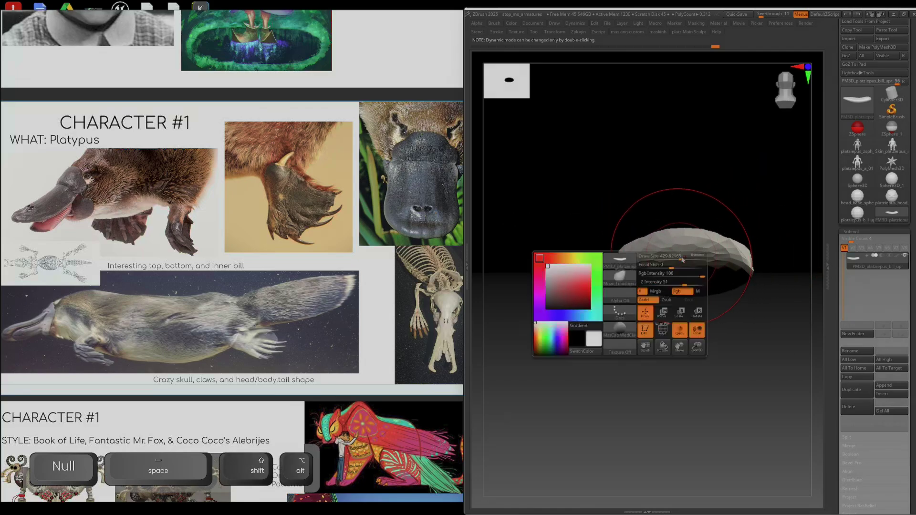
pyautogui.moveTo(687, 258); pyautogui.dragTo(684, 235)
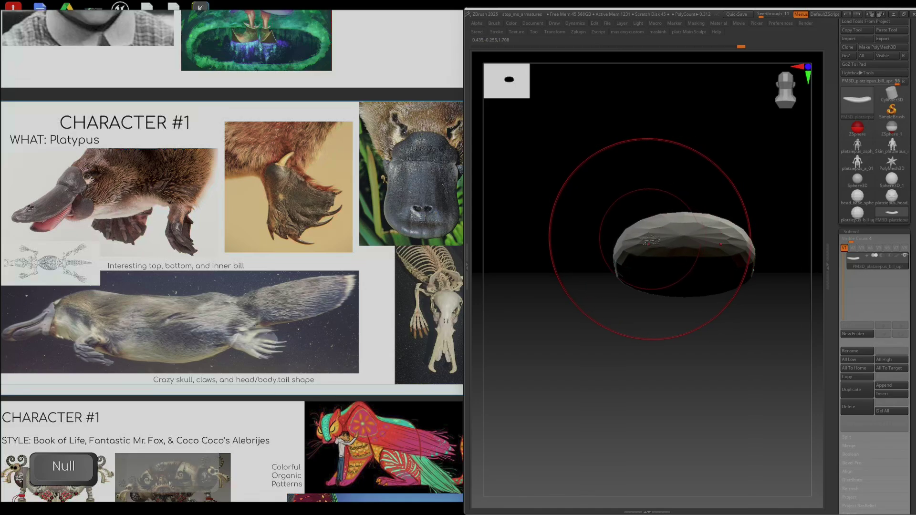
pyautogui.moveTo(571, 211)
pyautogui.mouseDown()
pyautogui.moveTo(636, 204)
pyautogui.moveTo(702, 248)
pyautogui.moveTo(655, 249)
pyautogui.mouseUp()
# - Reduce the brush size and refine the bill's front tip and upper edge in side profile
pyautogui.keyDown('ctrl'); pyautogui.moveTo(655, 250); pyautogui.dragTo(630, 249, button='right'); pyautogui.keyUp('ctrl')
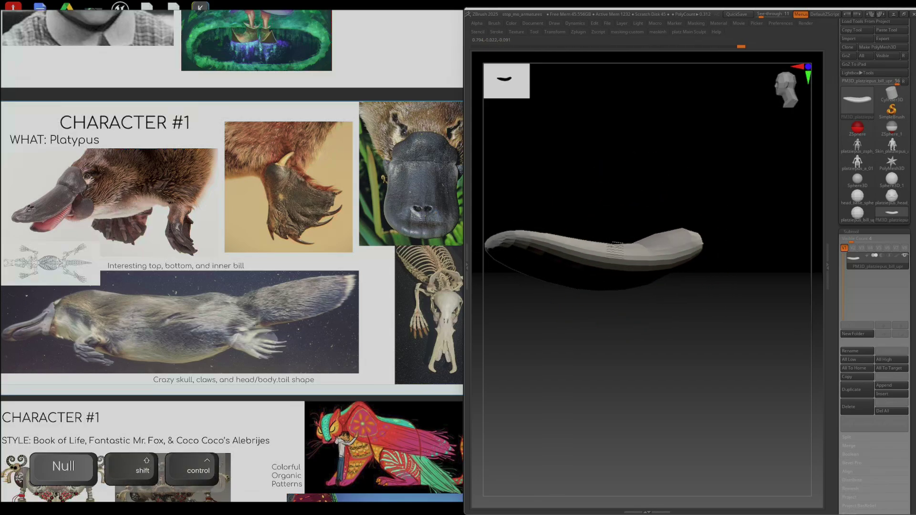
pyautogui.moveTo(624, 282)
pyautogui.keyDown('ctrl'); pyautogui.mouseDown(button='right')
pyautogui.moveTo(680, 284)
pyautogui.moveTo(575, 241)
pyautogui.mouseUp(button='right'); pyautogui.keyUp('ctrl')
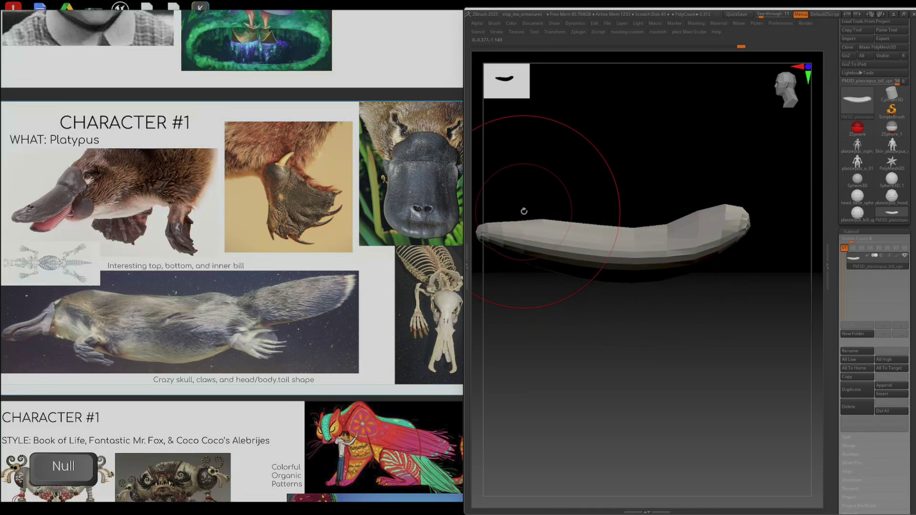
pyautogui.moveTo(523, 210); pyautogui.dragTo(524, 217, button='right')
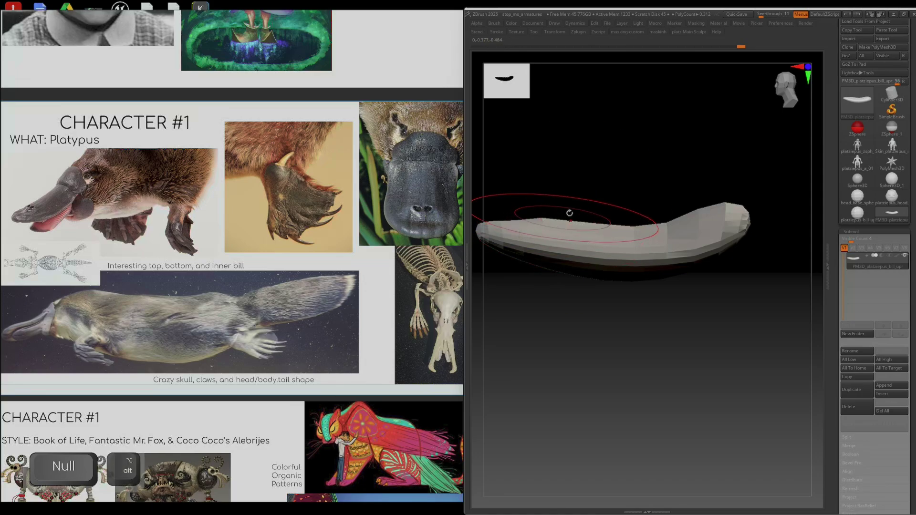
pyautogui.press('space')
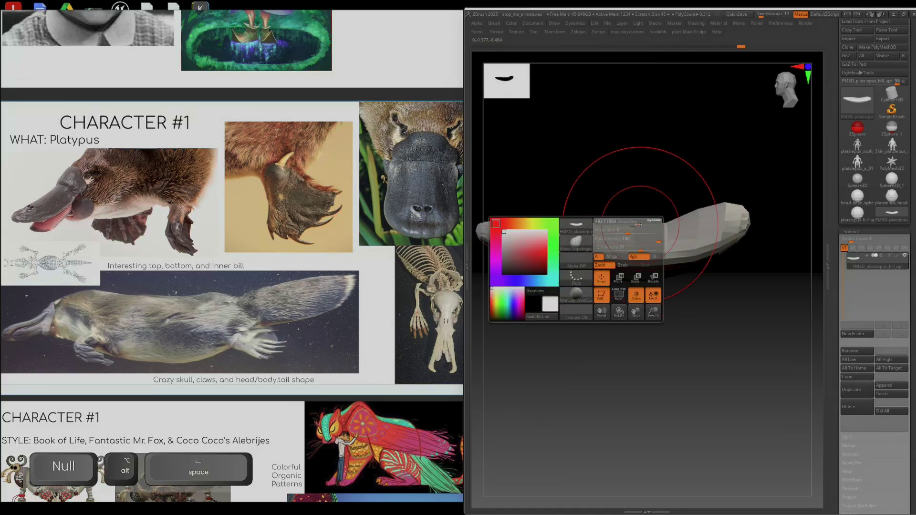
pyautogui.moveTo(638, 225); pyautogui.dragTo(628, 225)
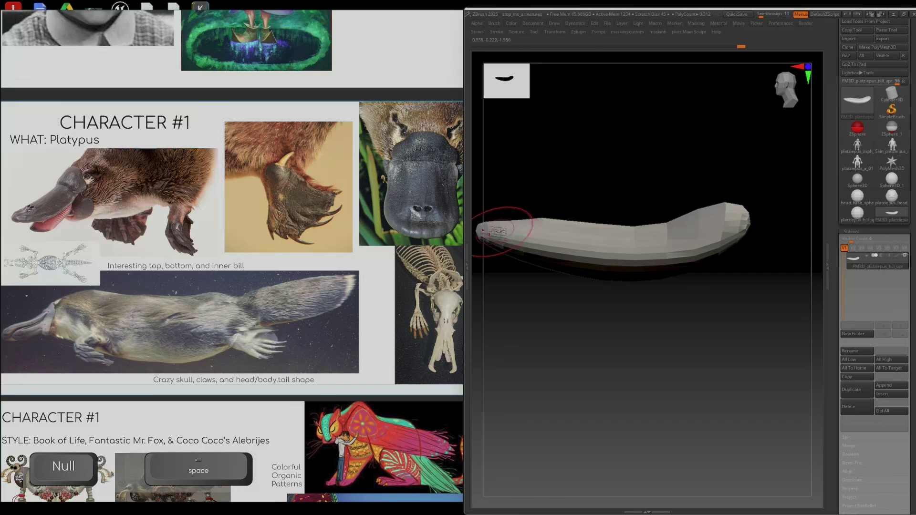
pyautogui.moveTo(492, 217); pyautogui.dragTo(493, 223, button='right')
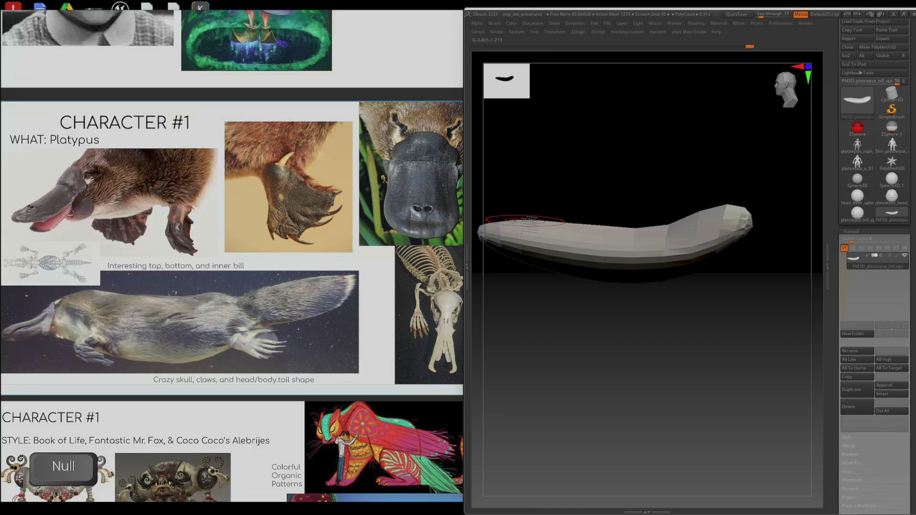
pyautogui.moveTo(541, 220); pyautogui.dragTo(687, 303, button='right')
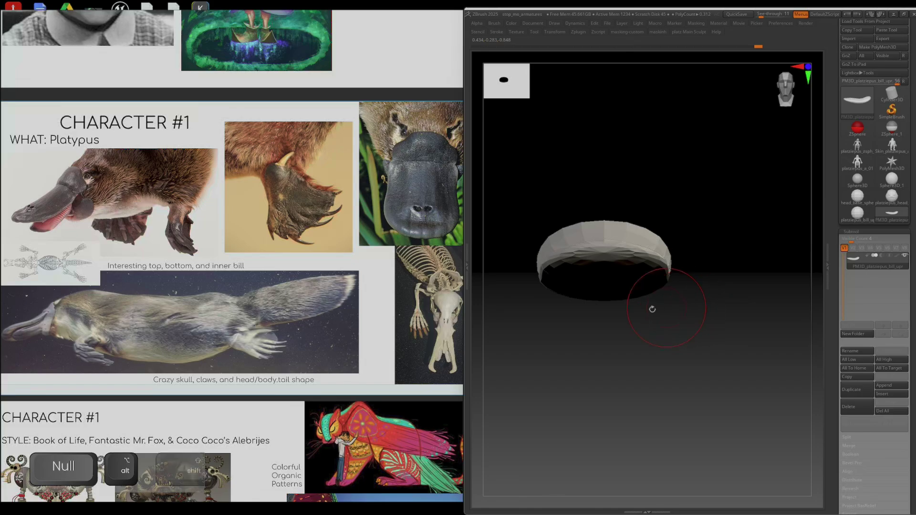
pyautogui.moveTo(624, 286); pyautogui.dragTo(664, 296, button='right')
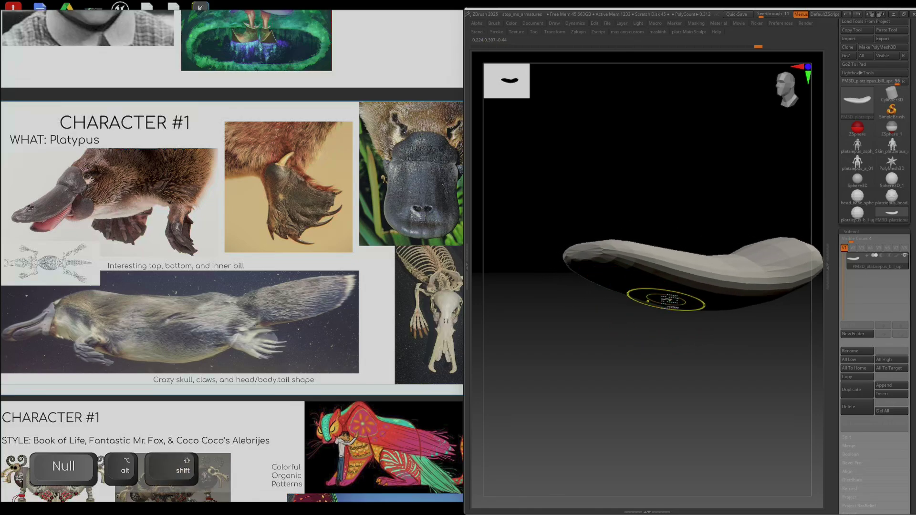
# - Raise the bill's subdivision level for a smoother surface and switch to the DamStandard brush
pyautogui.hotkey('ctrl', 'd')
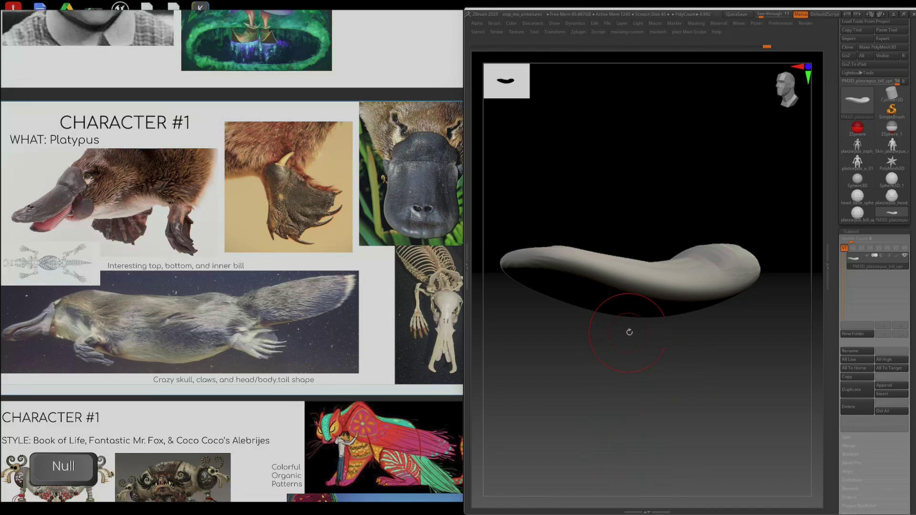
pyautogui.press('Tab')
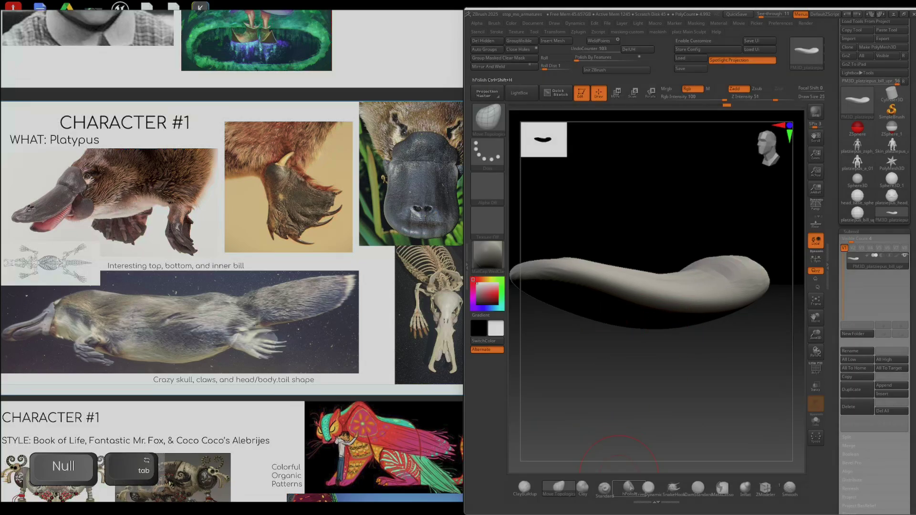
pyautogui.click(700, 490)
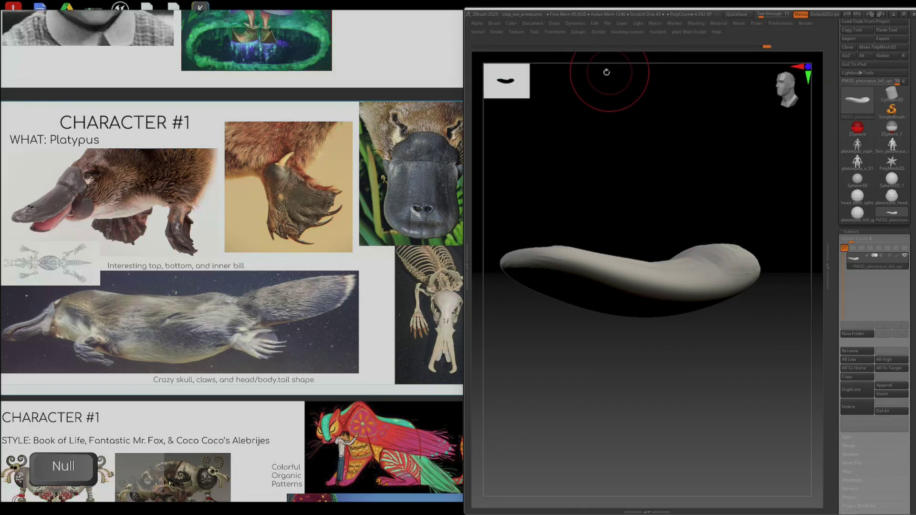
pyautogui.press('Tab')
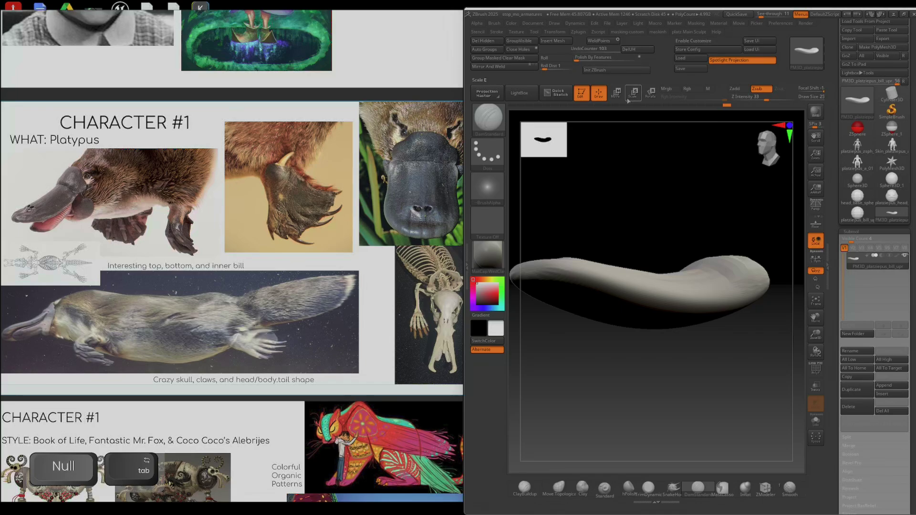
pyautogui.press('space')
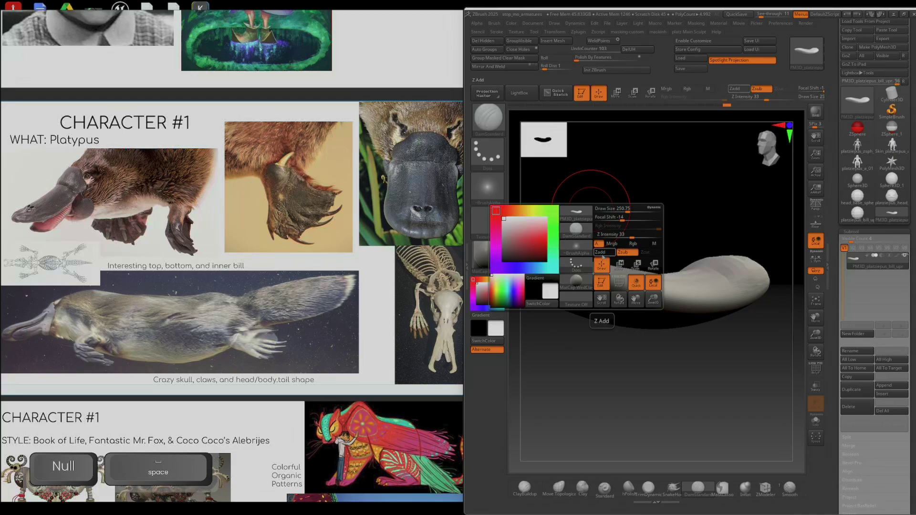
# - With a smaller DamStandard brush, carve creases beside the bill's top ridge and at the back band, undoing the stray stroke
pyautogui.moveTo(669, 309); pyautogui.dragTo(688, 297, button='right')
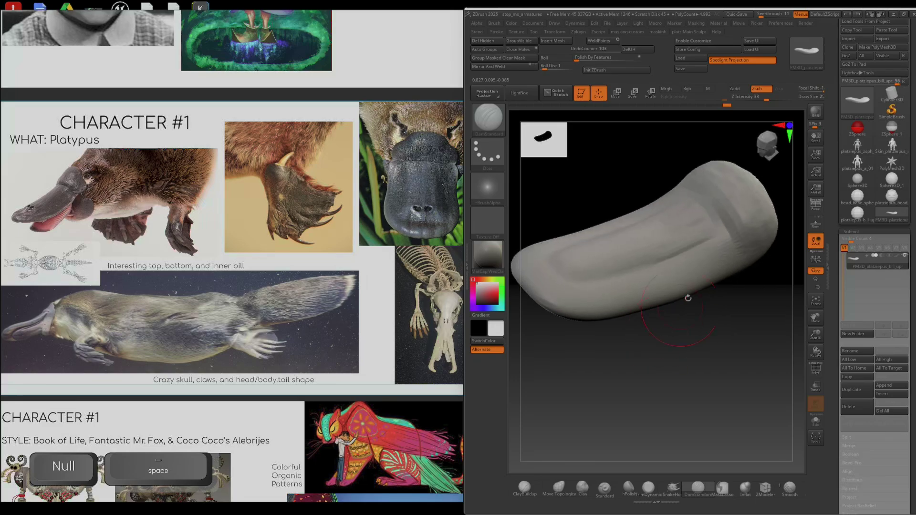
pyautogui.press('[')
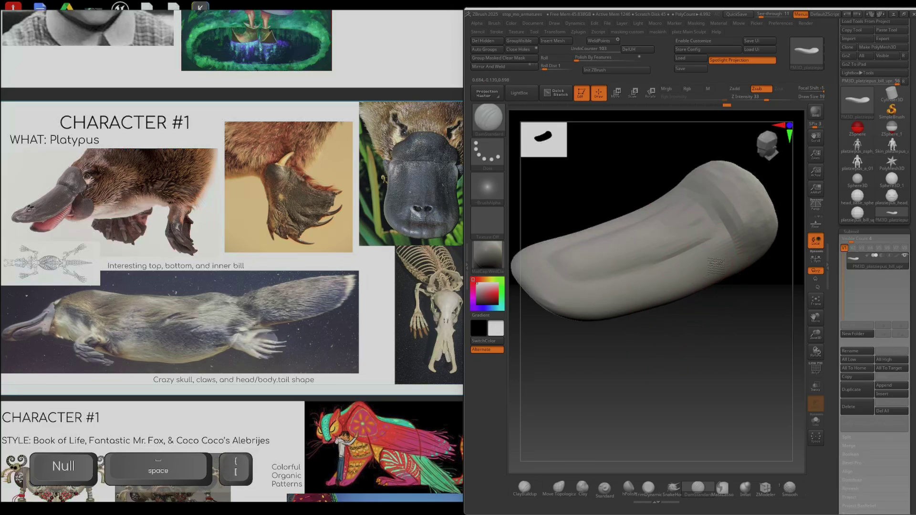
pyautogui.press('[')
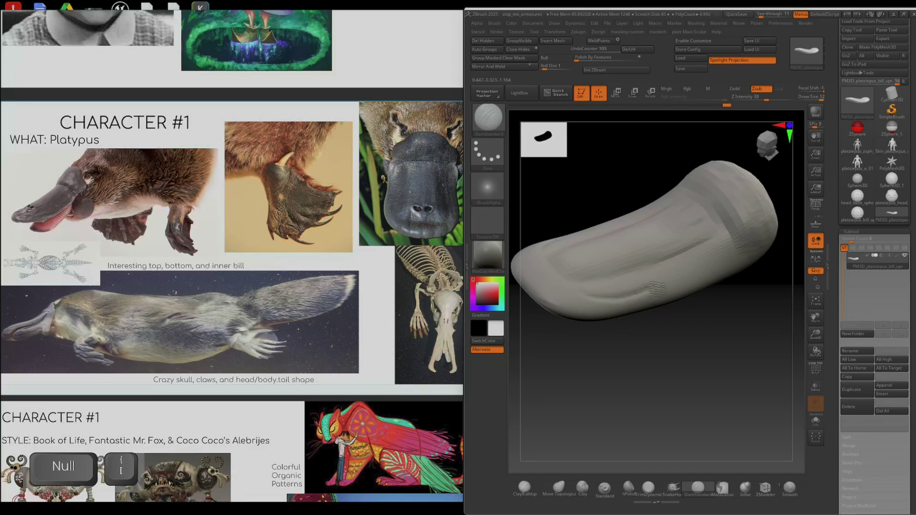
pyautogui.hotkey('ctrl', 'z')
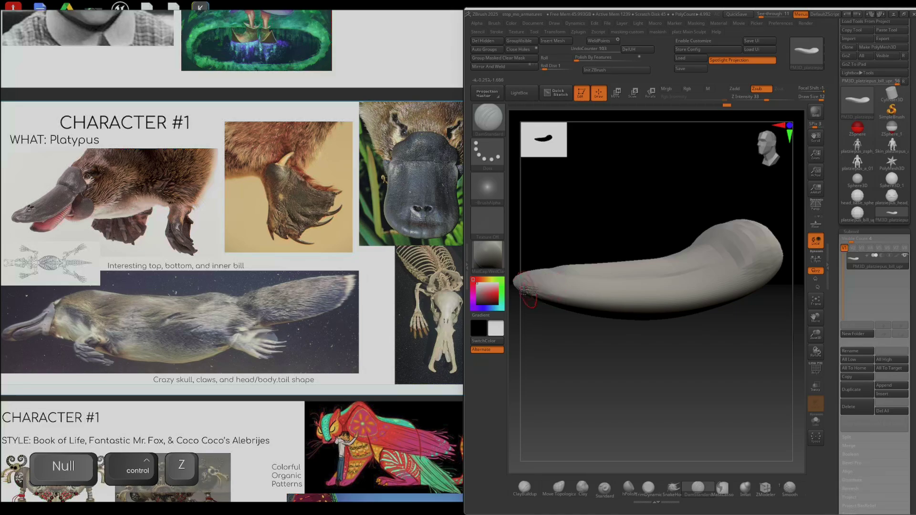
# - Carve a crease along the bill's lower outer edge from the front tip to the back end, undoing the unwanted stroke
pyautogui.keyDown('alt'); pyautogui.moveTo(730, 310); pyautogui.dragTo(592, 304); pyautogui.keyUp('alt')
pyautogui.keyDown('alt'); pyautogui.moveTo(593, 304); pyautogui.dragTo(559, 292, button='right'); pyautogui.keyUp('alt')
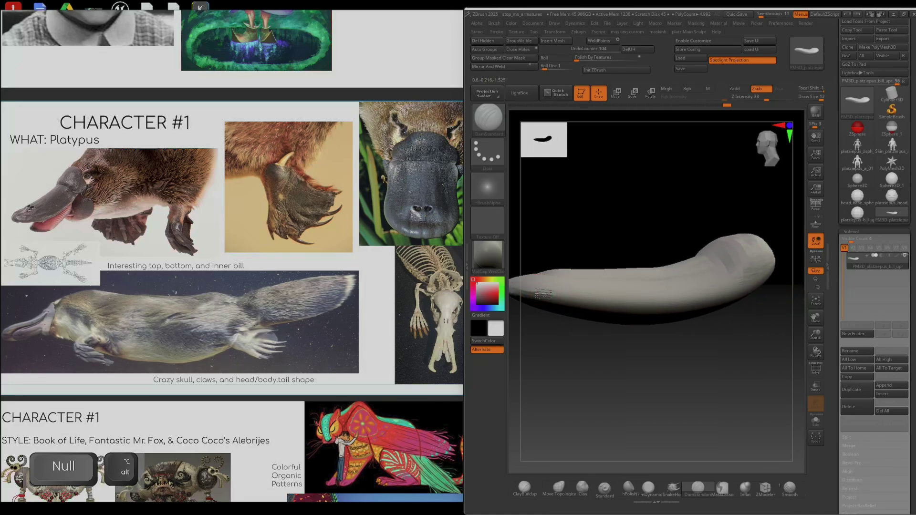
pyautogui.hotkey('ctrl', 'z')
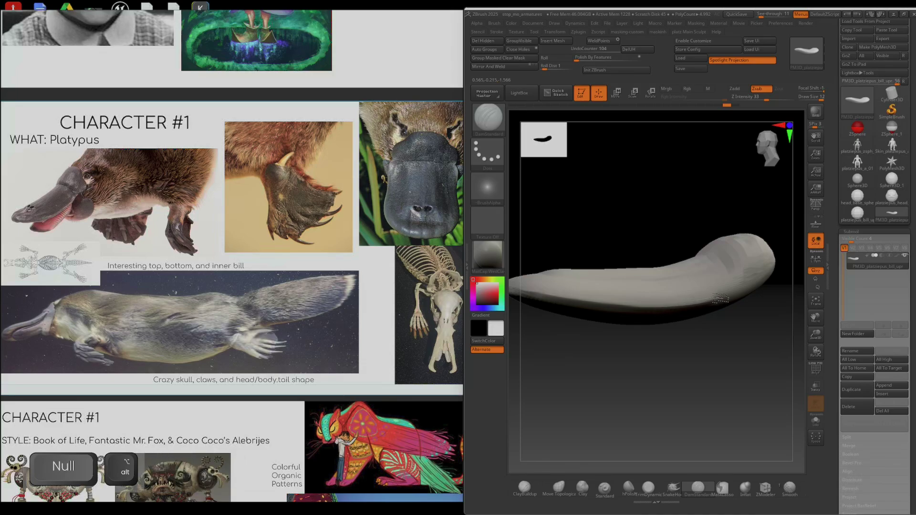
pyautogui.moveTo(735, 292)
pyautogui.mouseDown(button='right')
pyautogui.moveTo(744, 280)
pyautogui.moveTo(725, 279)
pyautogui.moveTo(736, 288)
pyautogui.moveTo(739, 280)
pyautogui.moveTo(739, 301)
pyautogui.moveTo(682, 310)
pyautogui.mouseUp(button='right')
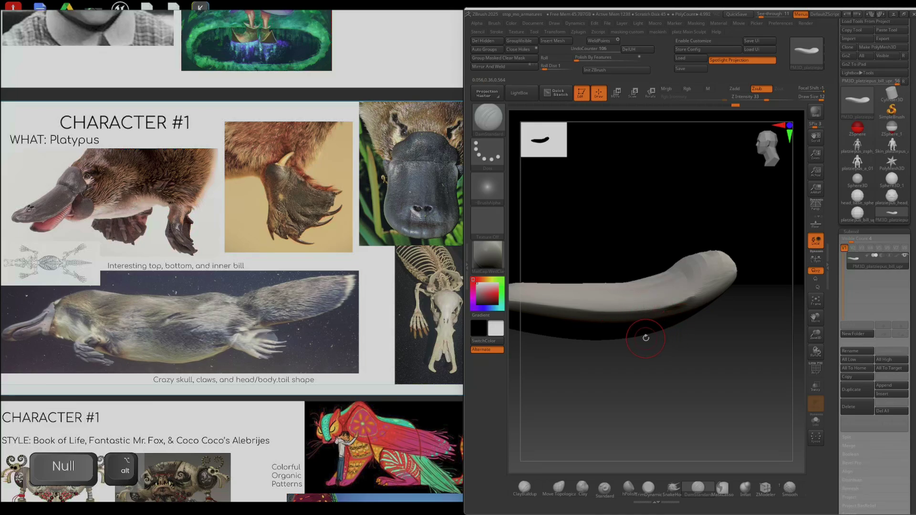
# - Switch to the hPolish brush, raise the bill one subdivision level and flatten the front rim on its underside
pyautogui.moveTo(594, 391); pyautogui.dragTo(653, 424, button='right')
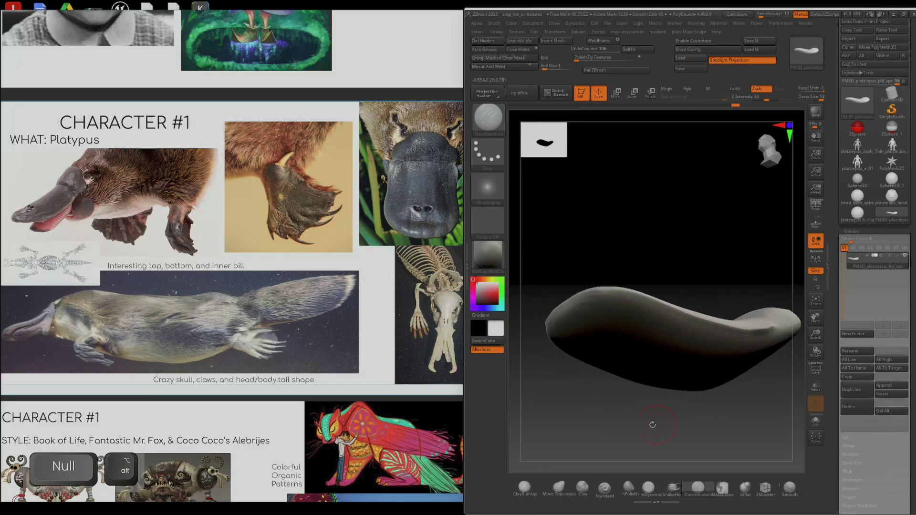
pyautogui.click(628, 488)
pyautogui.moveTo(614, 327)
pyautogui.mouseDown(button='right')
pyautogui.moveTo(594, 302)
pyautogui.moveTo(552, 364)
pyautogui.moveTo(594, 321)
pyautogui.moveTo(551, 295)
pyautogui.mouseUp(button='right')
pyautogui.press('Tab')
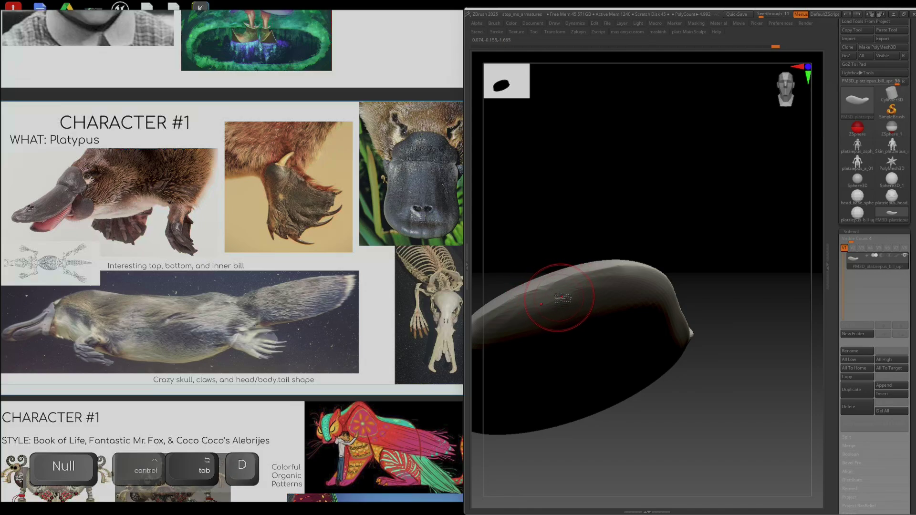
pyautogui.press('d')
pyautogui.moveTo(554, 296); pyautogui.dragTo(550, 289, button='right')
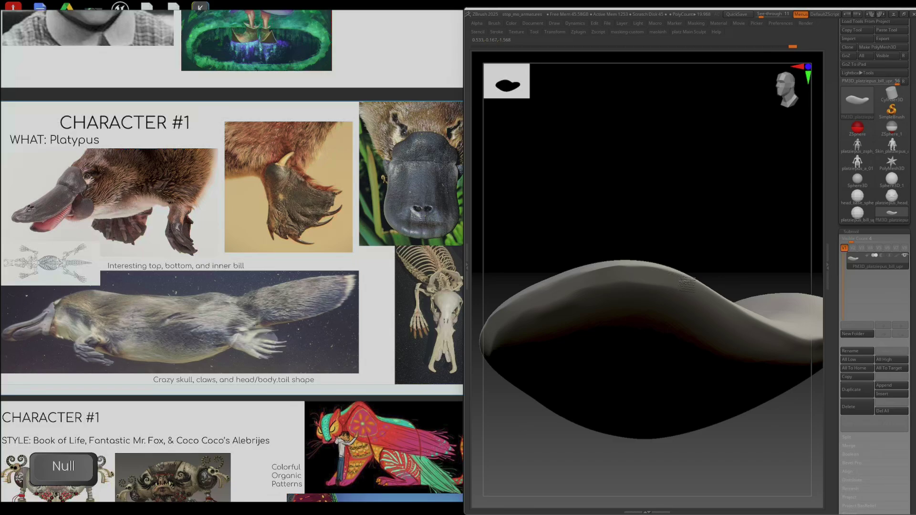
pyautogui.moveTo(715, 296); pyautogui.dragTo(675, 305, button='right')
# - Polish a bevelled rim along the bill's underside edge, from the middle of the side towards the back end
pyautogui.moveTo(599, 327)
pyautogui.mouseDown(button='right')
pyautogui.moveTo(584, 310)
pyautogui.moveTo(613, 328)
pyautogui.moveTo(591, 332)
pyautogui.mouseUp(button='right')
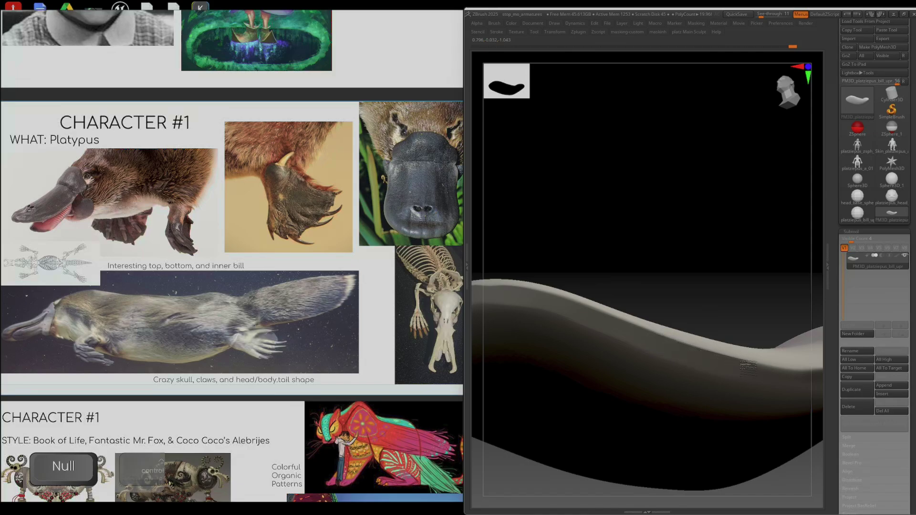
pyautogui.keyDown('alt'); pyautogui.moveTo(768, 372); pyautogui.dragTo(542, 300, button='right'); pyautogui.keyUp('alt')
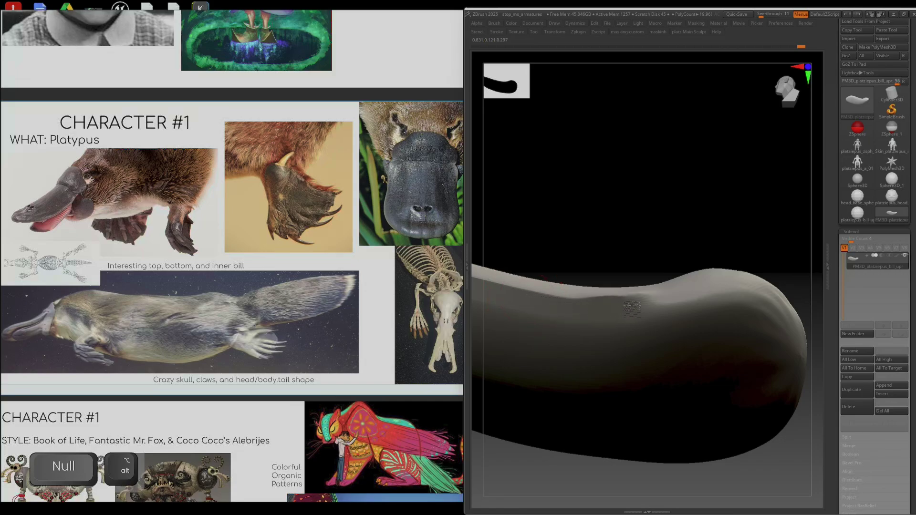
pyautogui.moveTo(620, 308)
pyautogui.mouseDown(button='right')
pyautogui.moveTo(638, 348)
pyautogui.moveTo(655, 284)
pyautogui.moveTo(661, 291)
pyautogui.moveTo(649, 262)
pyautogui.moveTo(674, 256)
pyautogui.mouseUp(button='right')
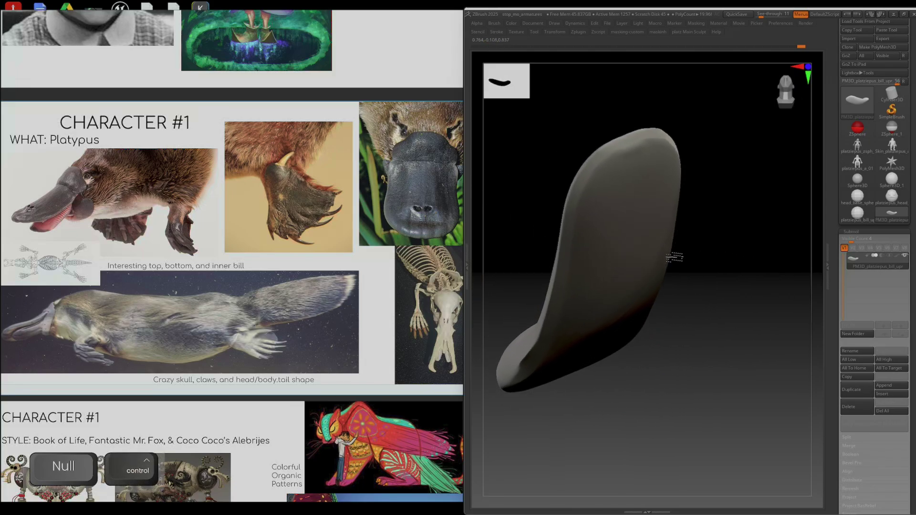
pyautogui.moveTo(574, 181); pyautogui.dragTo(587, 252, button='right')
pyautogui.keyDown('ctrl'); pyautogui.moveTo(594, 193); pyautogui.dragTo(585, 314, button='right'); pyautogui.keyUp('ctrl')
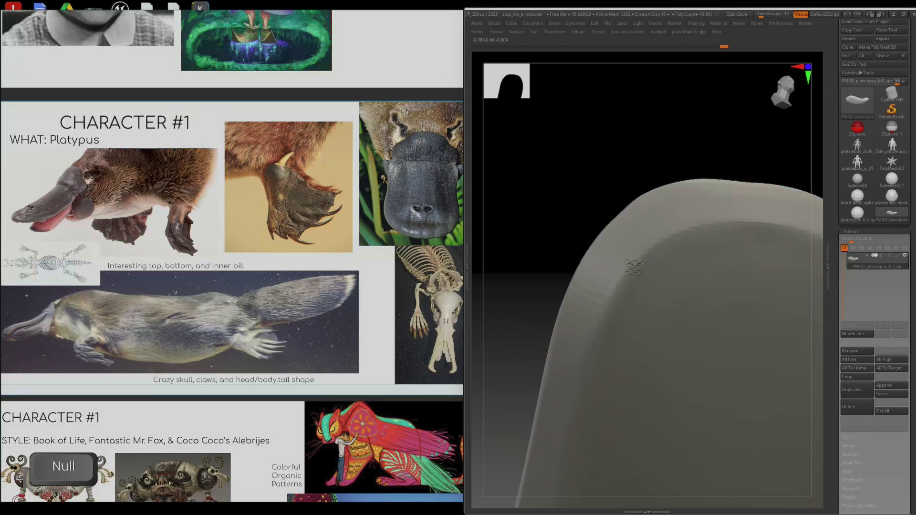
# - Polish the underside rim around the bill's front tip and down its side into a continuous bevel
pyautogui.keyDown('alt'); pyautogui.moveTo(565, 409); pyautogui.dragTo(697, 149, button='right'); pyautogui.keyUp('alt')
pyautogui.moveTo(668, 188); pyautogui.dragTo(672, 174, button='right')
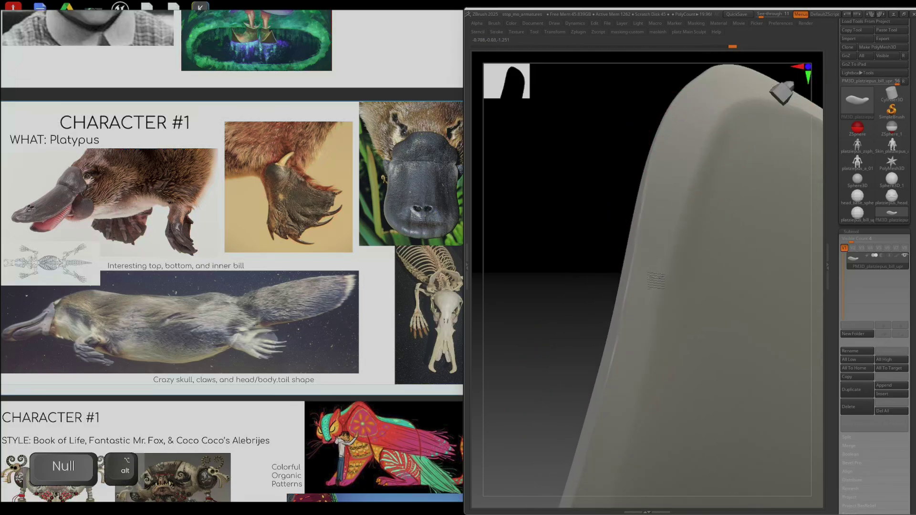
pyautogui.keyDown('ctrl'); pyautogui.moveTo(636, 363); pyautogui.dragTo(658, 337, button='right'); pyautogui.keyUp('ctrl')
pyautogui.keyDown('alt'); pyautogui.moveTo(757, 346); pyautogui.dragTo(661, 350, button='right'); pyautogui.keyUp('alt')
pyautogui.moveTo(661, 349); pyautogui.dragTo(672, 319, button='right')
pyautogui.keyDown('ctrl'); pyautogui.moveTo(601, 353); pyautogui.dragTo(626, 329, button='right'); pyautogui.keyUp('ctrl')
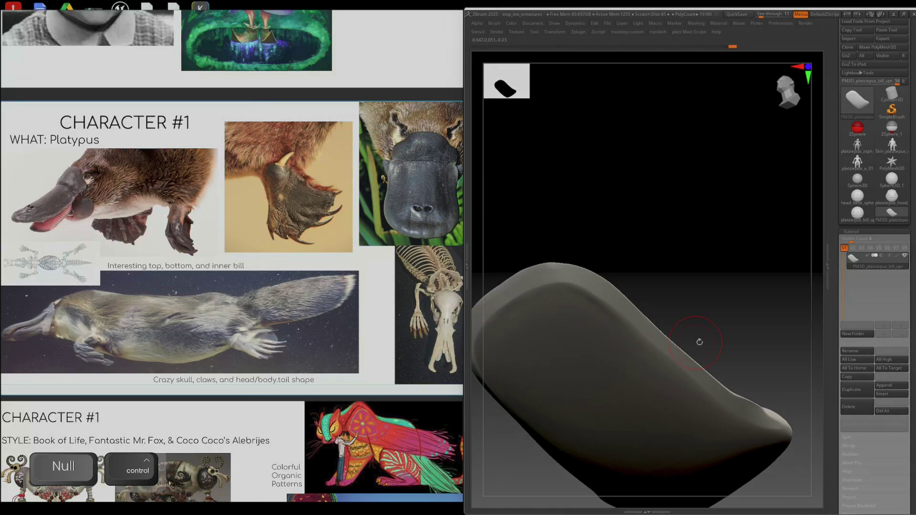
# - Drop the bill to lower subdivision levels and round out its front tip with an enlarged move brush
pyautogui.moveTo(699, 344)
pyautogui.keyDown('alt'); pyautogui.mouseDown(button='right')
pyautogui.moveTo(691, 250)
pyautogui.moveTo(650, 246)
pyautogui.moveTo(602, 187)
pyautogui.mouseUp(button='right'); pyautogui.keyUp('alt')
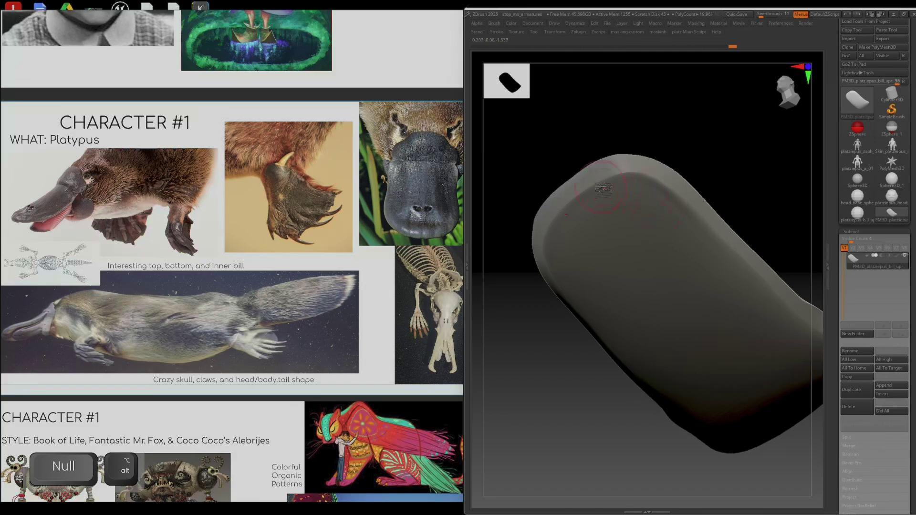
pyautogui.press('shift')
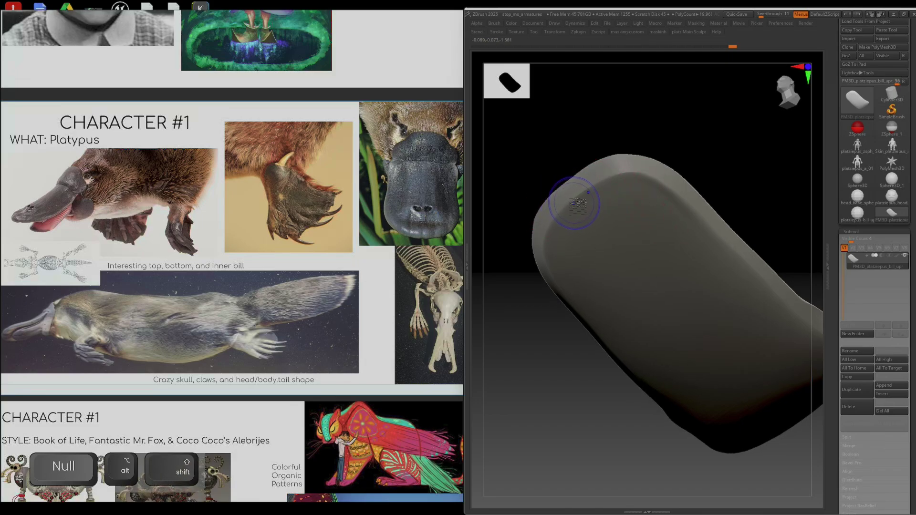
pyautogui.hotkey('shift', 'd')
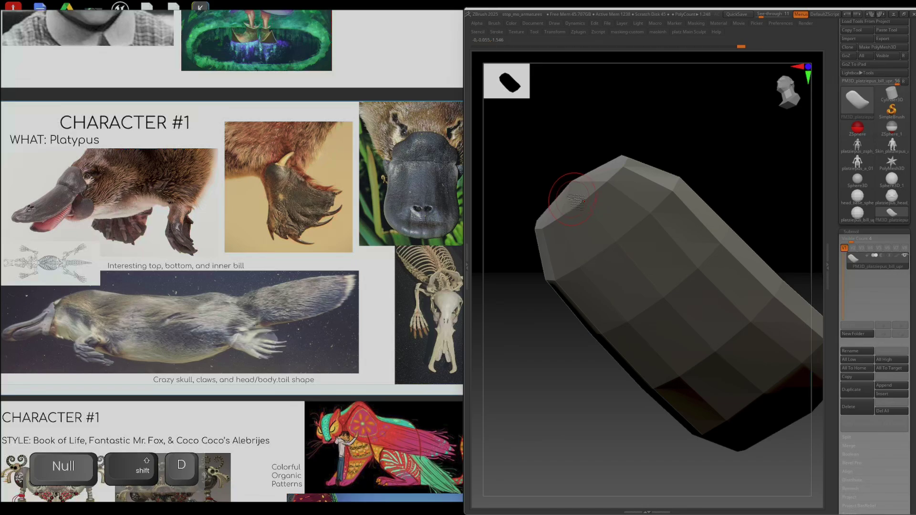
pyautogui.hotkey('shift', 'd')
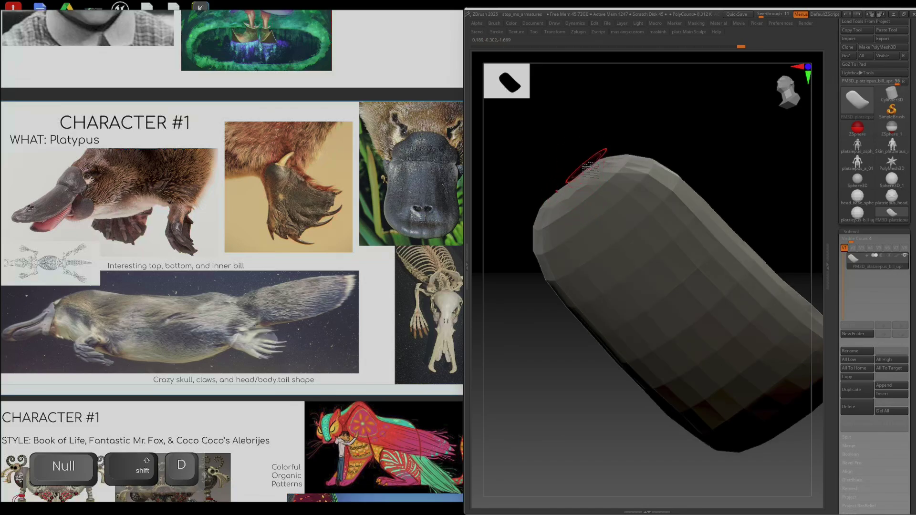
pyautogui.hotkey('ctrl', 'v')
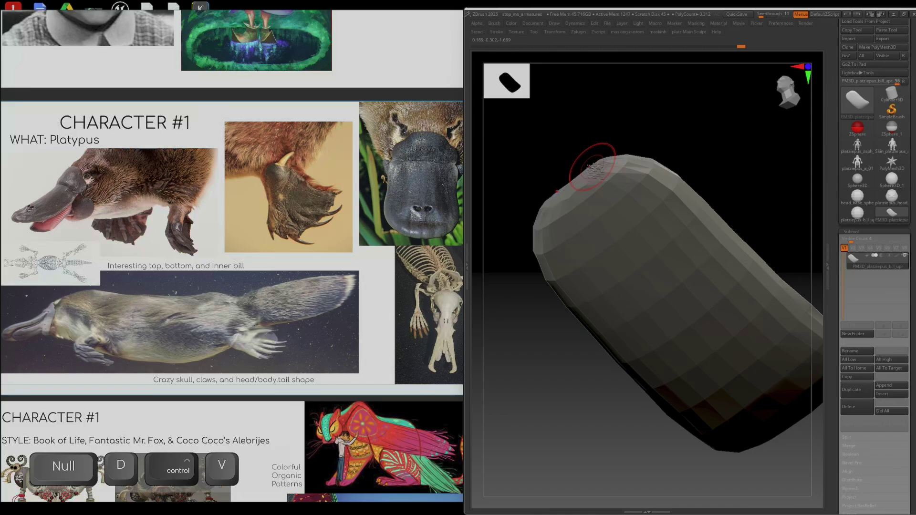
pyautogui.press(']')
pyautogui.press(']')
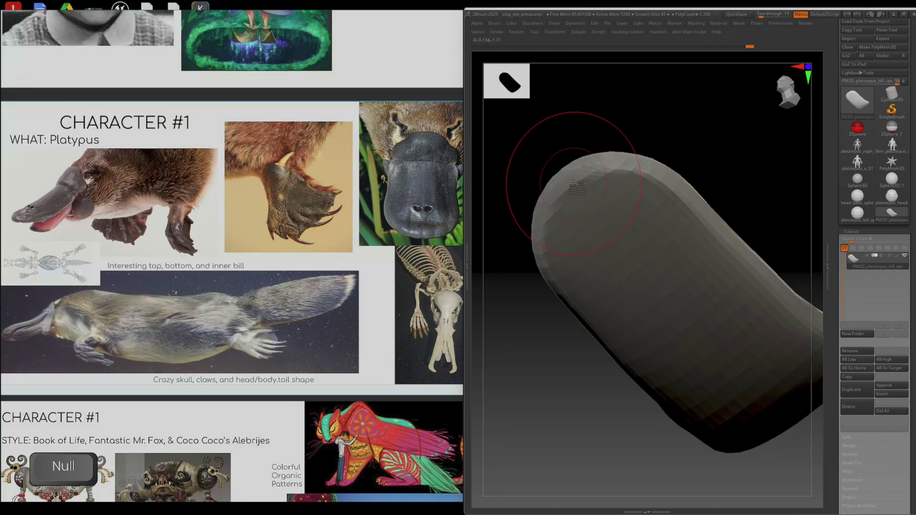
# - Raise the bill back to its higher subdivision levels and refine the rounded front tip
pyautogui.press('d')
pyautogui.press('d')
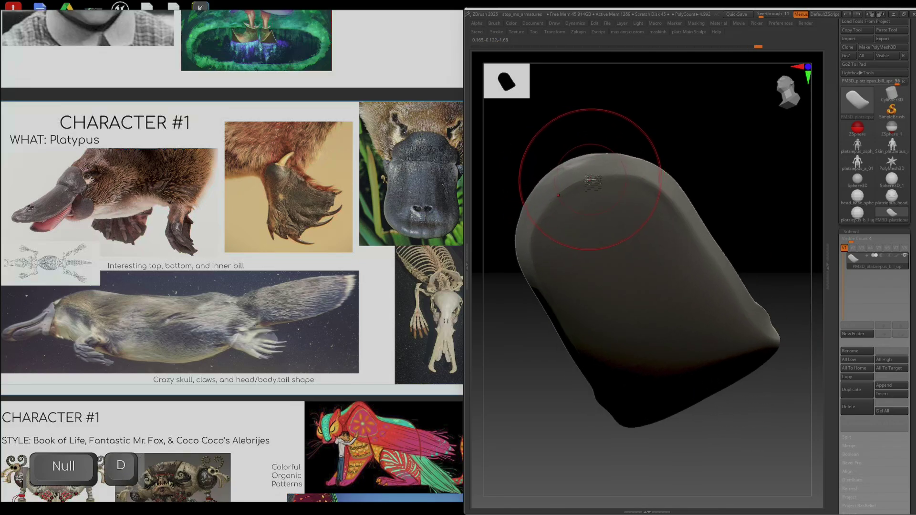
pyautogui.moveTo(556, 167); pyautogui.dragTo(525, 184)
pyautogui.press('d')
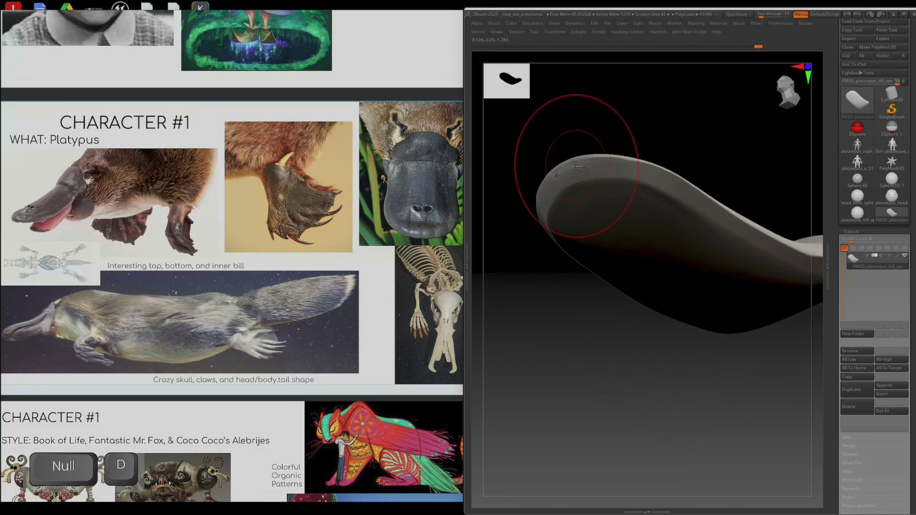
pyautogui.scroll(3, 568, 190)
pyautogui.keyDown('ctrl'); pyautogui.moveTo(559, 199); pyautogui.dragTo(565, 241, button='right'); pyautogui.keyUp('ctrl')
# - Switch to the hPolish brush, reduce its size and polish the rim at the front of the bill's underside
pyautogui.press('Tab')
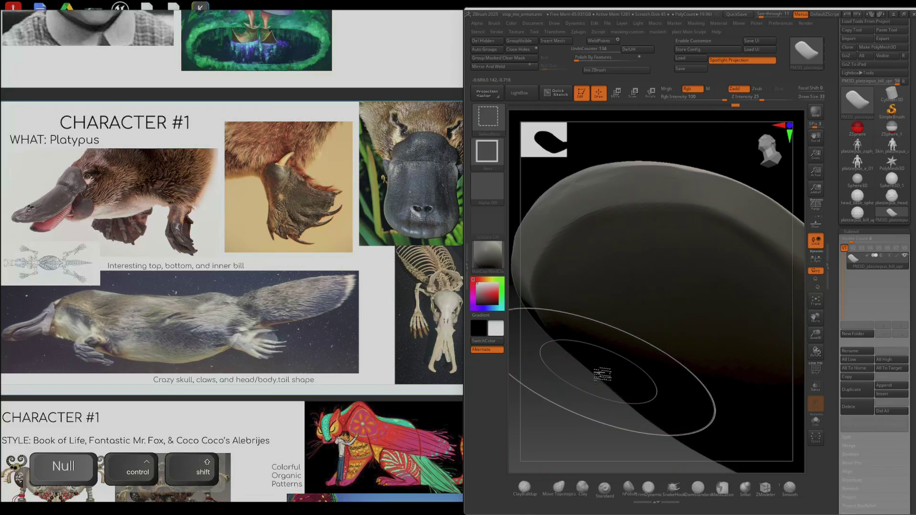
pyautogui.hotkey('ctrl', 'shift', 'h')
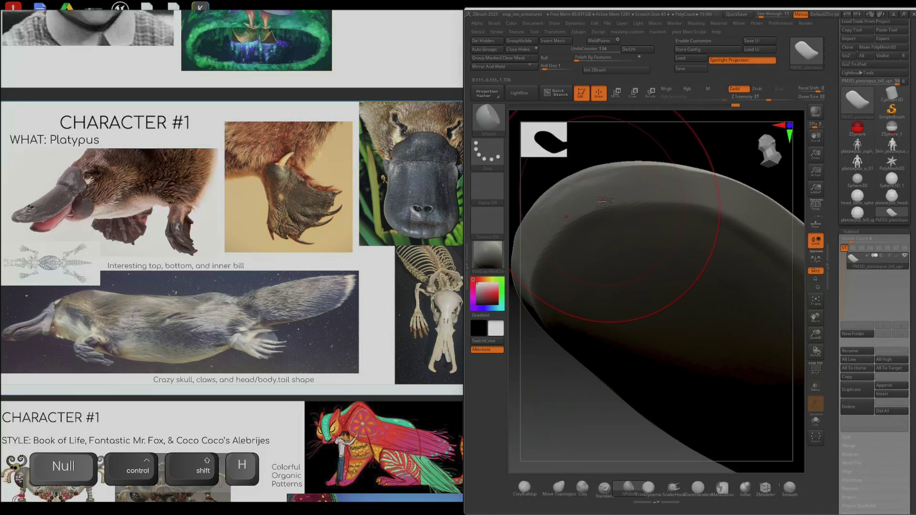
pyautogui.press('[')
pyautogui.press('[')
pyautogui.press('[')
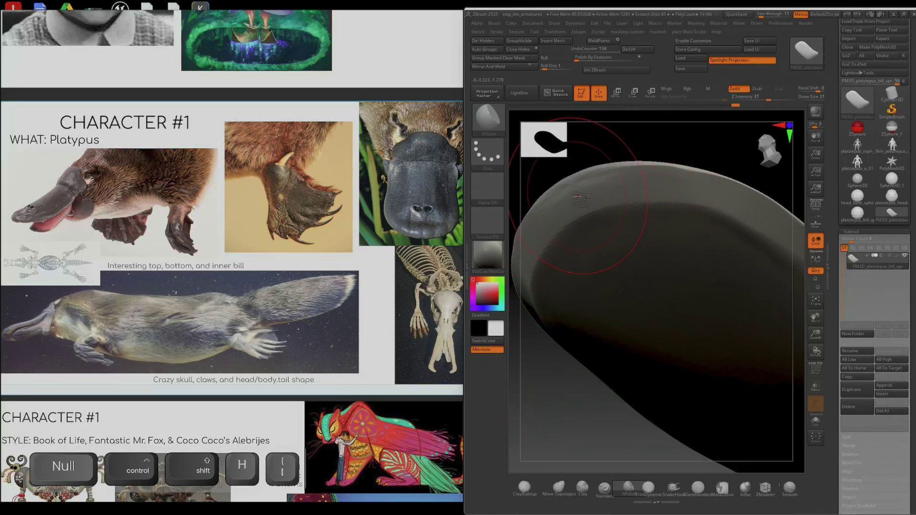
pyautogui.press('[')
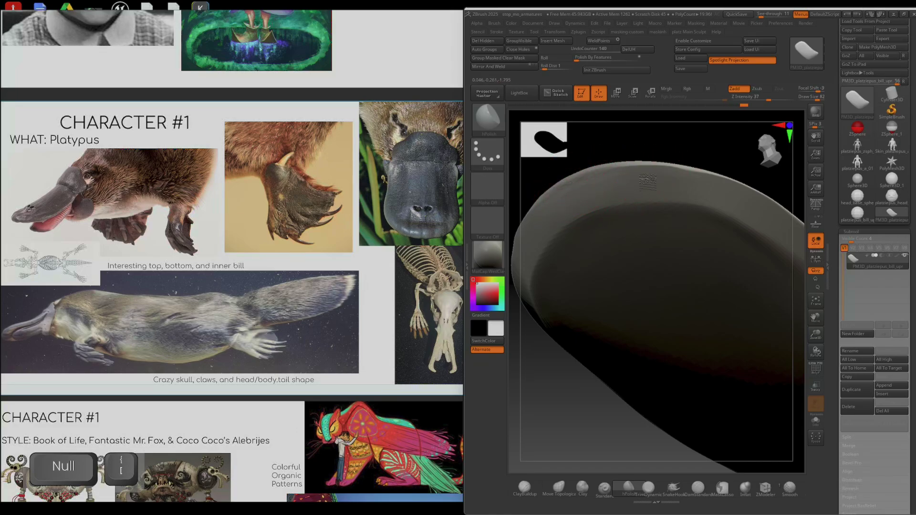
pyautogui.moveTo(578, 202)
pyautogui.mouseDown()
pyautogui.moveTo(711, 169)
pyautogui.moveTo(562, 190)
pyautogui.mouseUp()
pyautogui.press('d')
# - Polish the underside bevel from the centre of the front tip around the curve to the side
pyautogui.moveTo(691, 197); pyautogui.dragTo(659, 180, button='right')
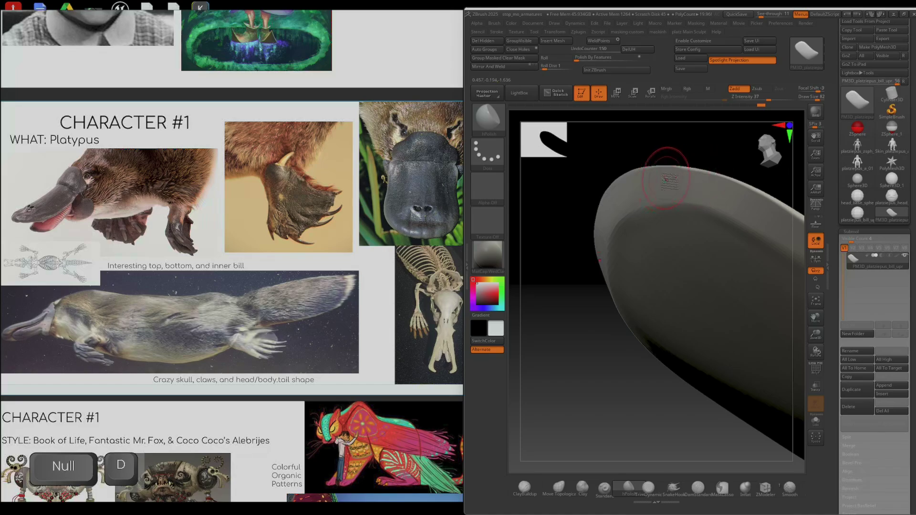
pyautogui.moveTo(665, 179)
pyautogui.mouseDown()
pyautogui.moveTo(705, 181)
pyautogui.moveTo(681, 193)
pyautogui.mouseUp()
pyautogui.moveTo(681, 193)
pyautogui.keyDown('ctrl'); pyautogui.mouseDown(button='right')
pyautogui.moveTo(637, 254)
pyautogui.moveTo(679, 259)
pyautogui.moveTo(628, 281)
pyautogui.moveTo(607, 256)
pyautogui.moveTo(583, 255)
pyautogui.mouseUp(button='right'); pyautogui.keyUp('ctrl')
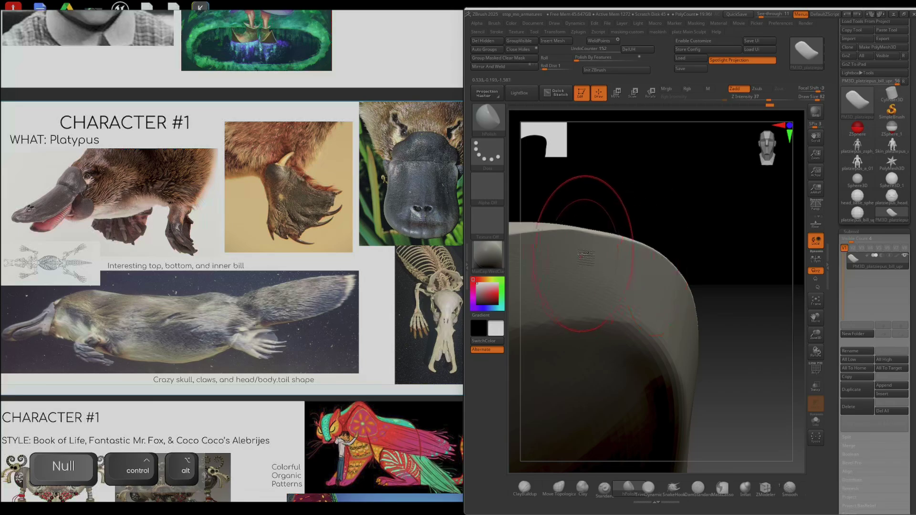
pyautogui.moveTo(585, 255); pyautogui.dragTo(695, 268)
pyautogui.moveTo(696, 268); pyautogui.dragTo(660, 282, button='right')
pyautogui.moveTo(660, 282); pyautogui.dragTo(682, 289)
pyautogui.moveTo(682, 289)
pyautogui.keyDown('alt'); pyautogui.mouseDown(button='right')
pyautogui.moveTo(666, 285)
pyautogui.moveTo(651, 252)
pyautogui.moveTo(675, 282)
pyautogui.mouseUp(button='right'); pyautogui.keyUp('alt')
pyautogui.moveTo(723, 315); pyautogui.dragTo(735, 318)
# - Polish the underside rim along the bill's side toward the raised back end
pyautogui.moveTo(735, 319); pyautogui.dragTo(598, 251, button='right')
pyautogui.moveTo(647, 283); pyautogui.dragTo(732, 316)
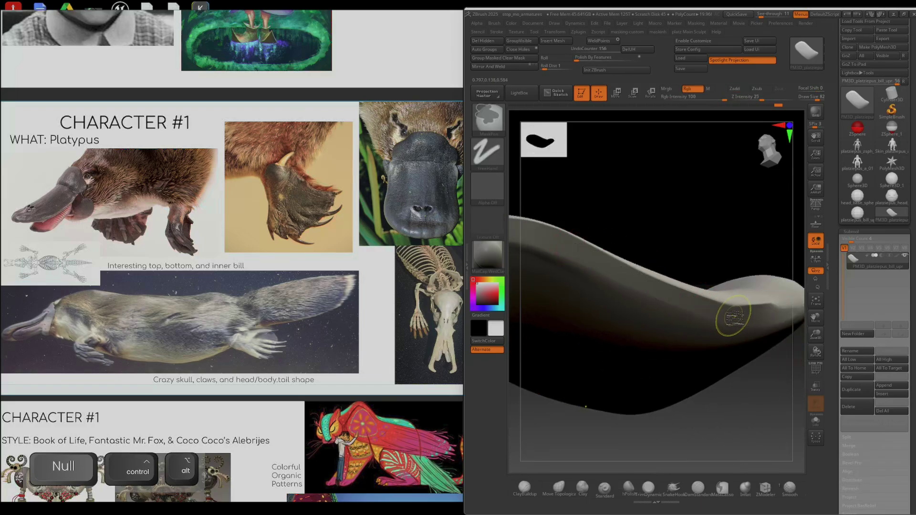
pyautogui.moveTo(732, 317); pyautogui.dragTo(688, 291, button='right')
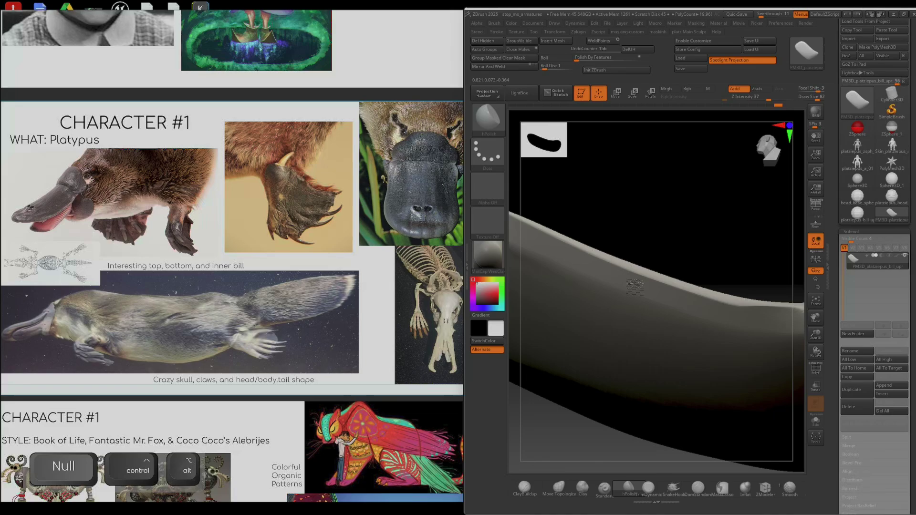
pyautogui.keyDown('ctrl'); pyautogui.moveTo(769, 320); pyautogui.dragTo(660, 288, button='right'); pyautogui.keyUp('ctrl')
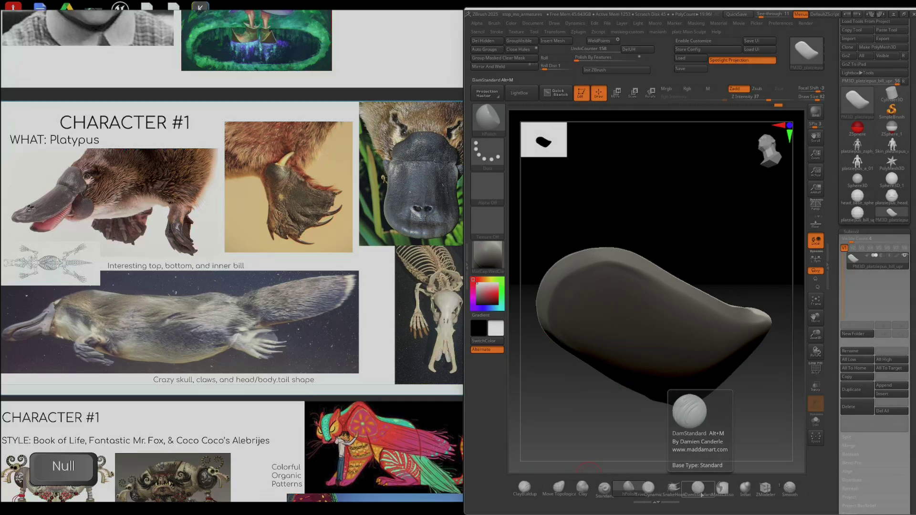
pyautogui.hotkey('alt', 'm')
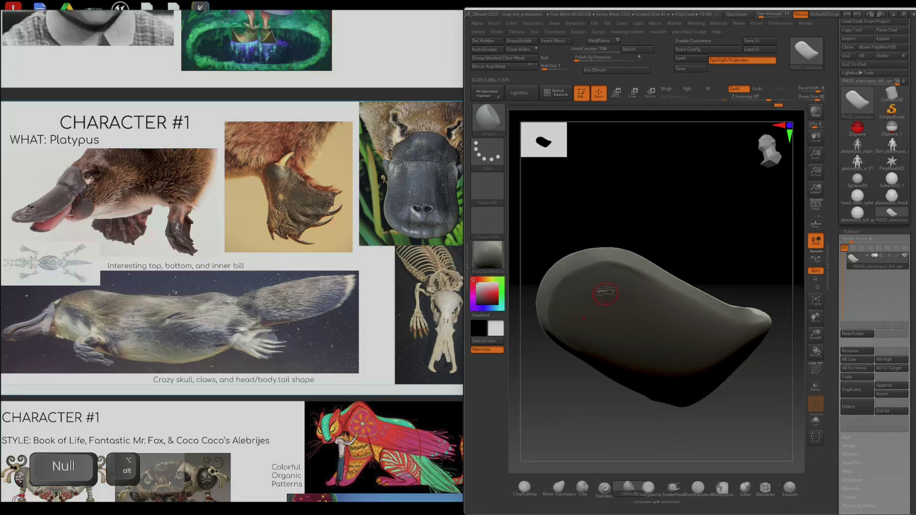
pyautogui.moveTo(605, 293)
pyautogui.mouseDown(button='right')
pyautogui.moveTo(568, 270)
pyautogui.moveTo(530, 267)
pyautogui.mouseUp(button='right')
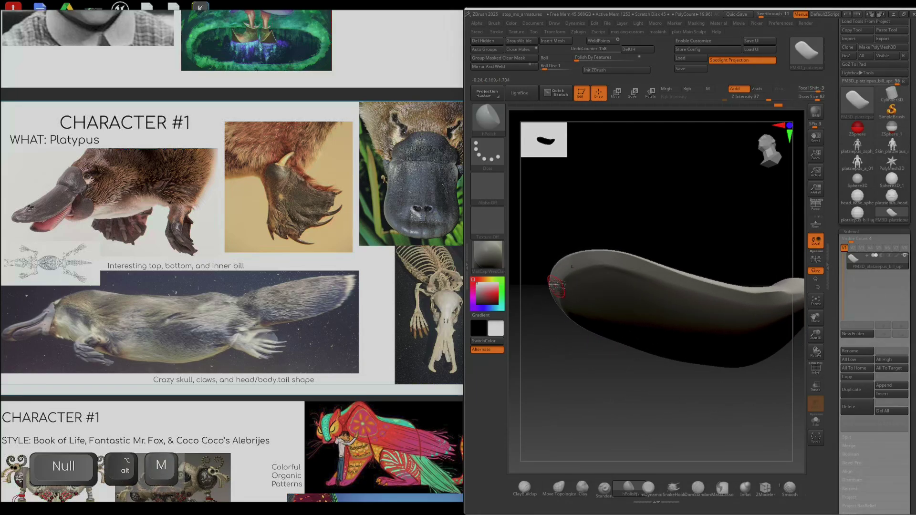
pyautogui.moveTo(42, 319)
pyautogui.mouseDown()
pyautogui.moveTo(30, 328)
pyautogui.moveTo(51, 318)
pyautogui.moveTo(44, 315)
pyautogui.mouseUp()
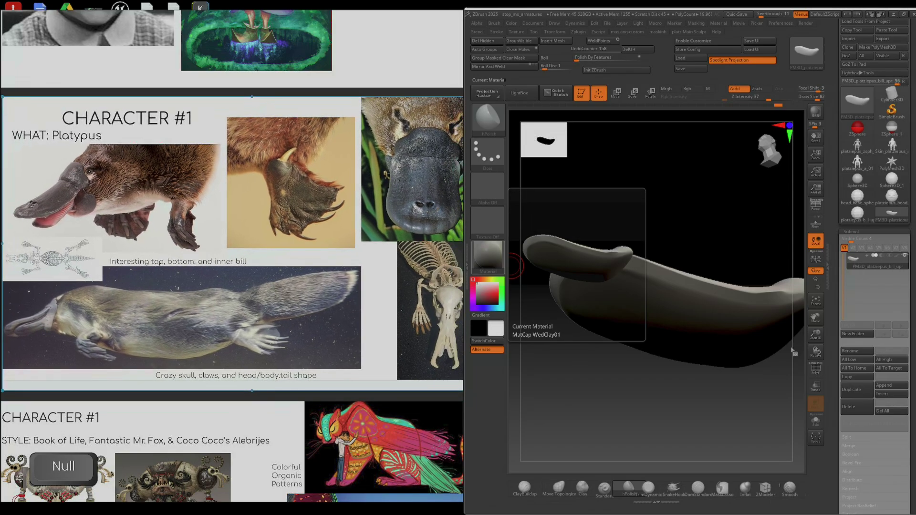
pyautogui.moveTo(701, 416); pyautogui.dragTo(689, 380, button='right')
pyautogui.press('Tab')
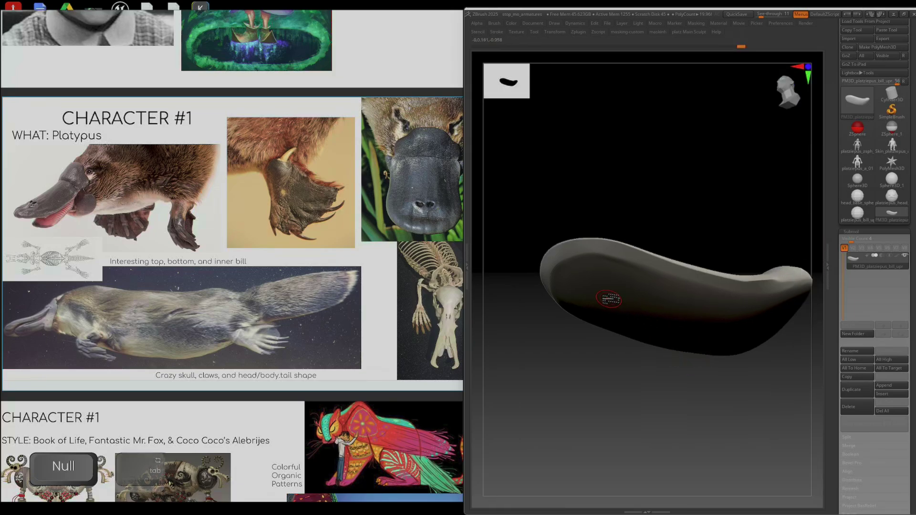
pyautogui.moveTo(591, 272)
pyautogui.keyDown('ctrl'); pyautogui.mouseDown(button='right')
pyautogui.moveTo(590, 328)
pyautogui.moveTo(587, 218)
pyautogui.mouseUp(button='right'); pyautogui.keyUp('ctrl')
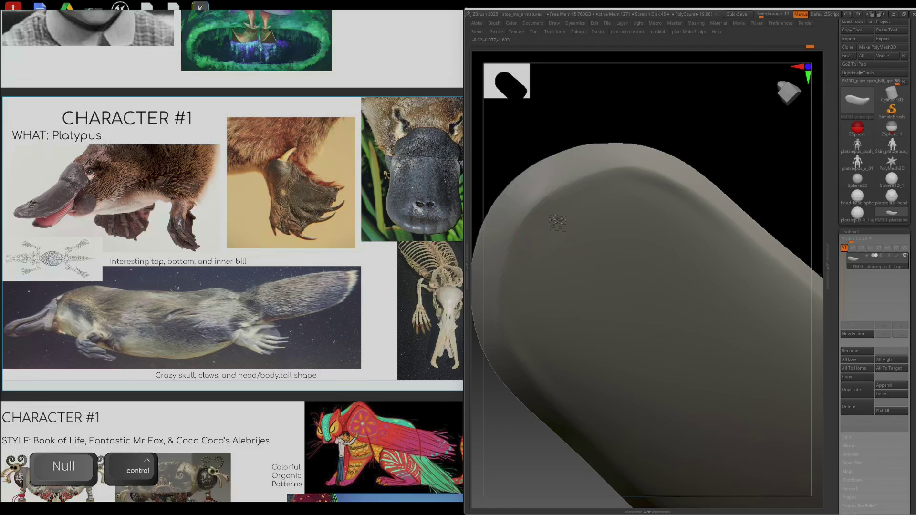
pyautogui.hotkey('ctrl', 'z')
pyautogui.hotkey('ctrl', 'z')
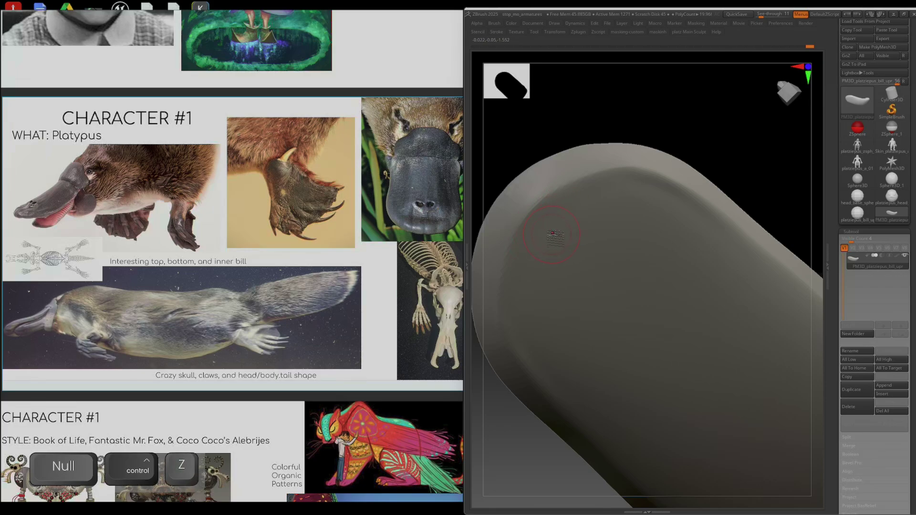
# - Select the DamStandard brush and carve a curved groove just inside the front rim on the bill's underside
pyautogui.press('Tab')
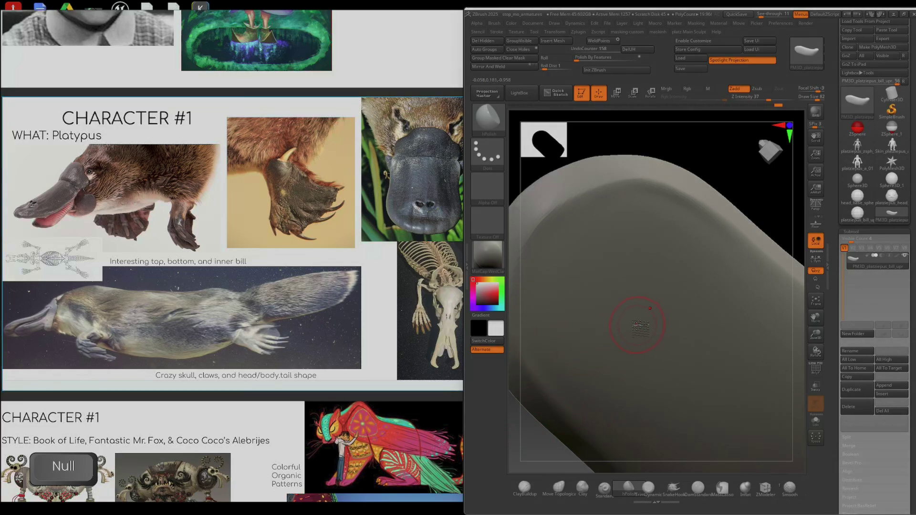
pyautogui.hotkey('alt', 'm')
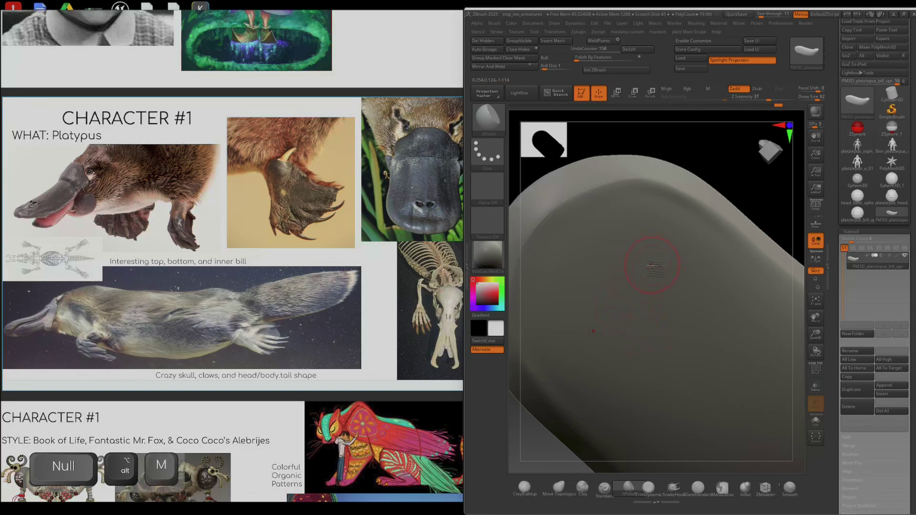
pyautogui.moveTo(640, 251); pyautogui.dragTo(596, 252, button='right')
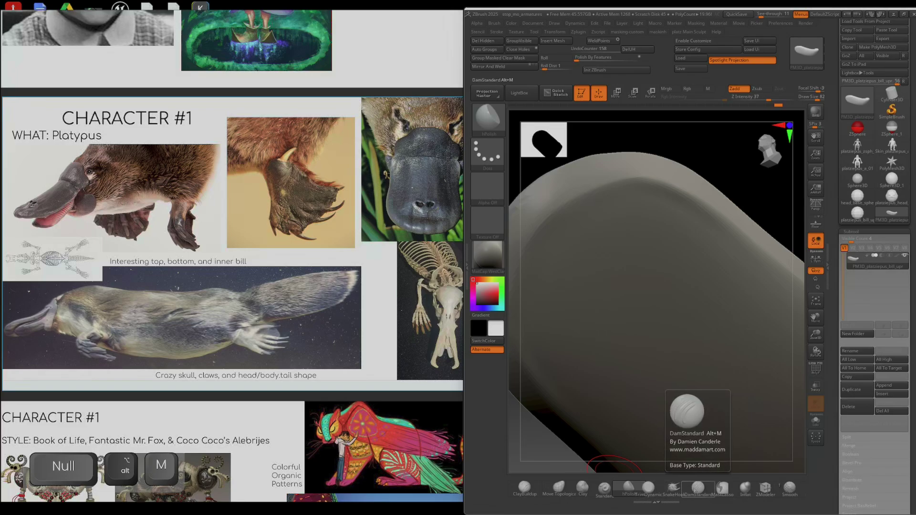
pyautogui.click(697, 487)
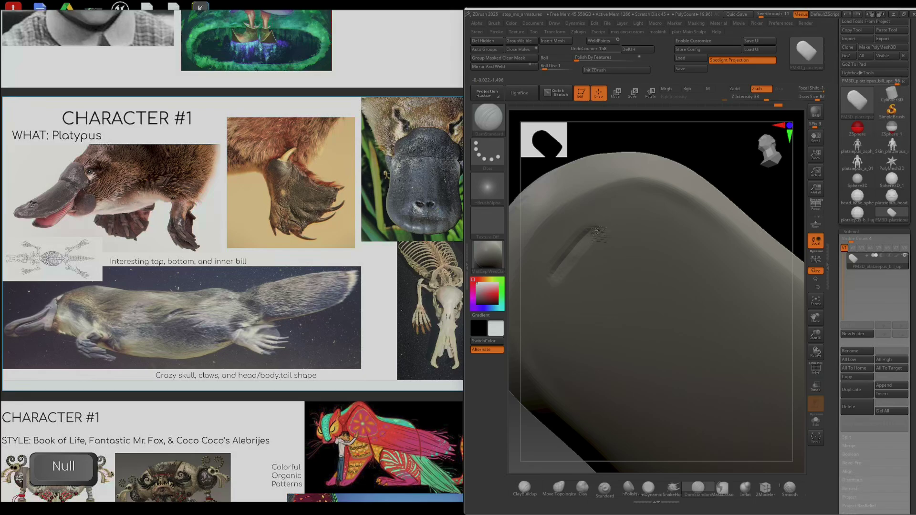
pyautogui.moveTo(632, 219); pyautogui.dragTo(654, 217)
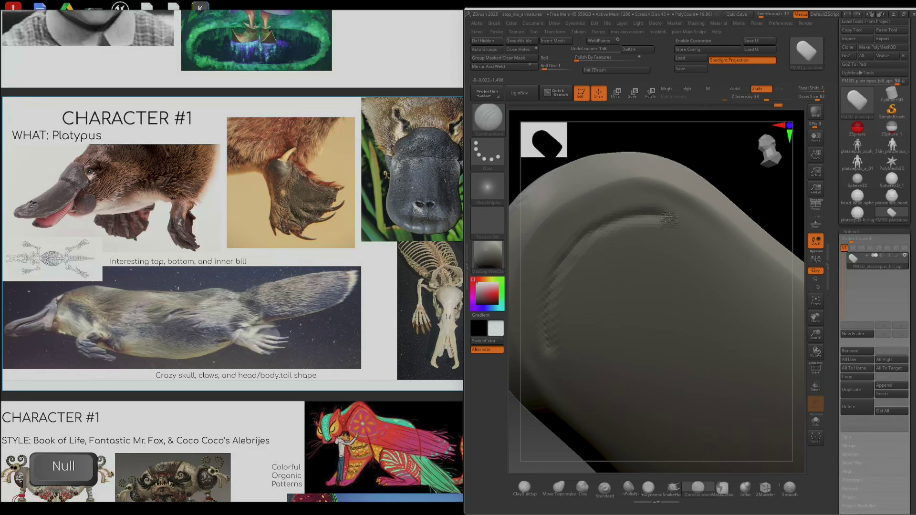
pyautogui.moveTo(669, 213); pyautogui.dragTo(668, 308, button='right')
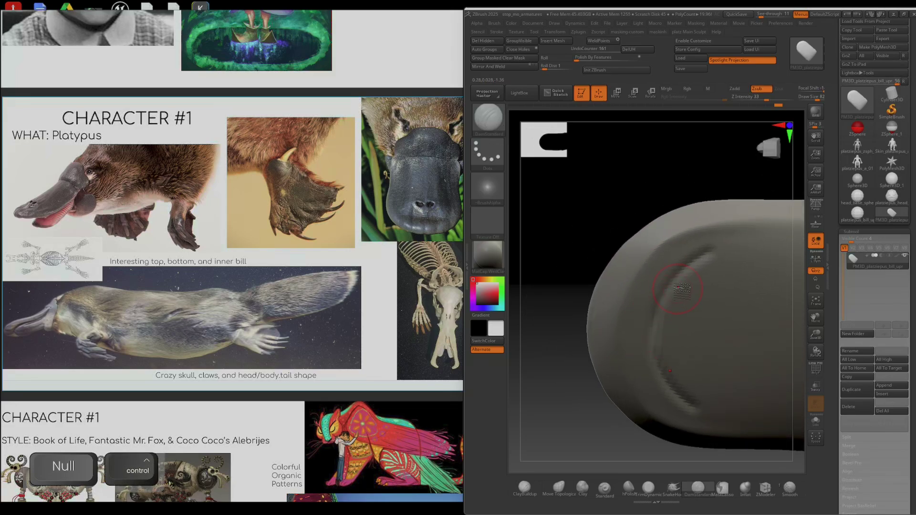
pyautogui.keyDown('ctrl'); pyautogui.moveTo(677, 289); pyautogui.dragTo(723, 314, button='right'); pyautogui.keyUp('ctrl')
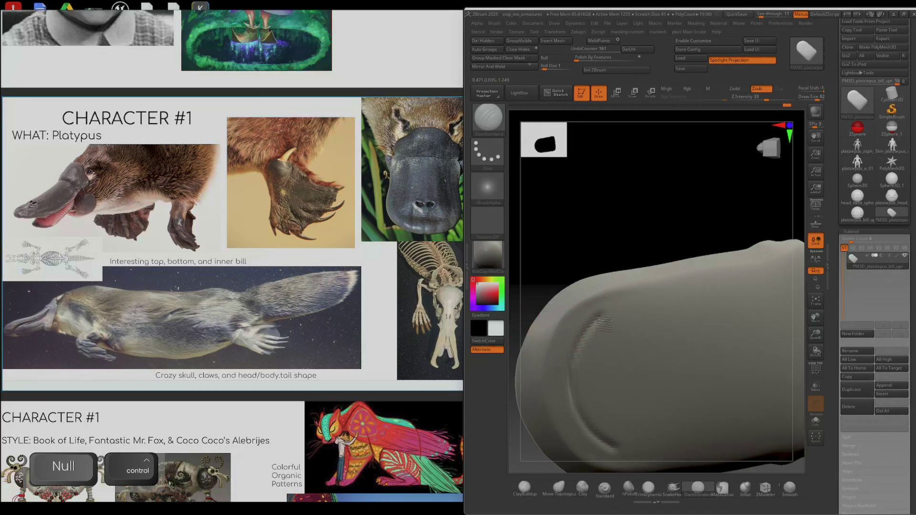
# - Extend the groove from the front curve along the side of the underside and undo the last stroke
pyautogui.moveTo(642, 304); pyautogui.dragTo(715, 287)
pyautogui.moveTo(718, 303)
pyautogui.keyDown('alt'); pyautogui.mouseDown(button='right')
pyautogui.moveTo(617, 336)
pyautogui.moveTo(592, 316)
pyautogui.mouseUp(button='right'); pyautogui.keyUp('alt')
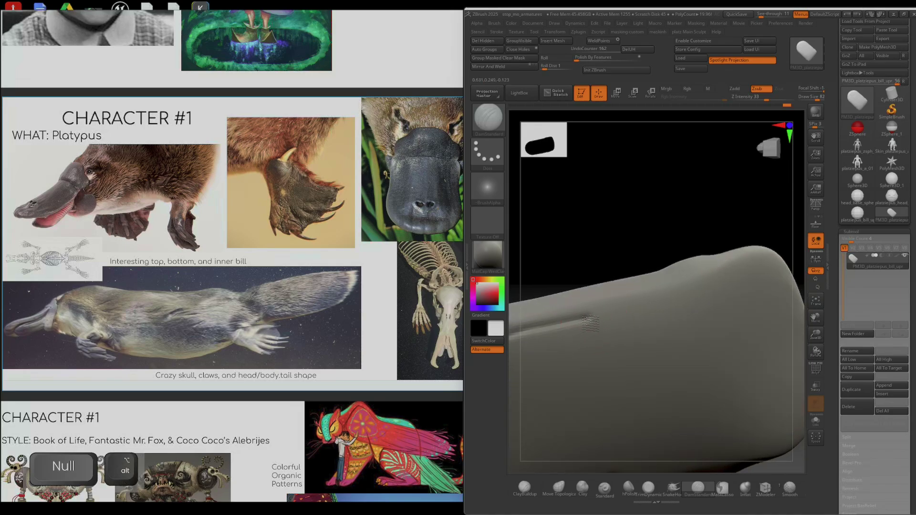
pyautogui.moveTo(663, 308)
pyautogui.mouseDown(button='right')
pyautogui.moveTo(723, 305)
pyautogui.moveTo(643, 326)
pyautogui.moveTo(649, 334)
pyautogui.moveTo(655, 317)
pyautogui.moveTo(692, 310)
pyautogui.mouseUp(button='right')
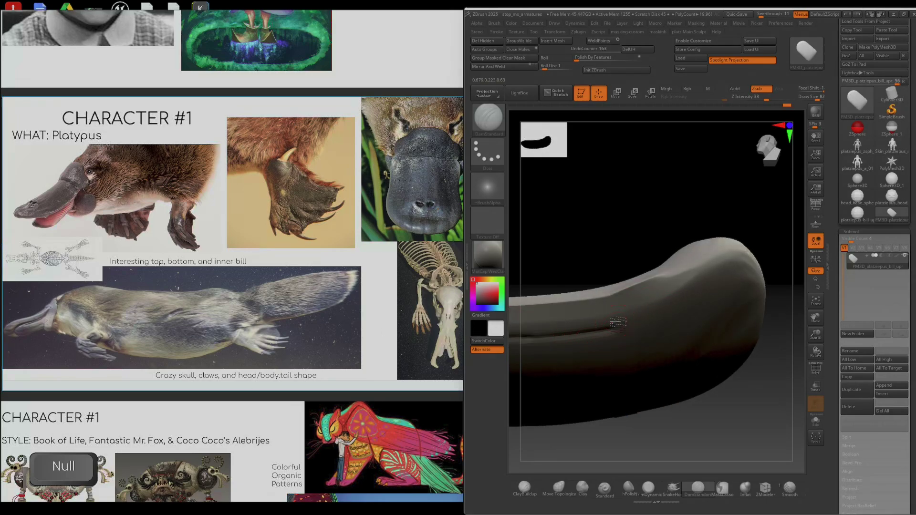
pyautogui.moveTo(617, 322); pyautogui.dragTo(628, 324, button='right')
pyautogui.hotkey('ctrl', 'z')
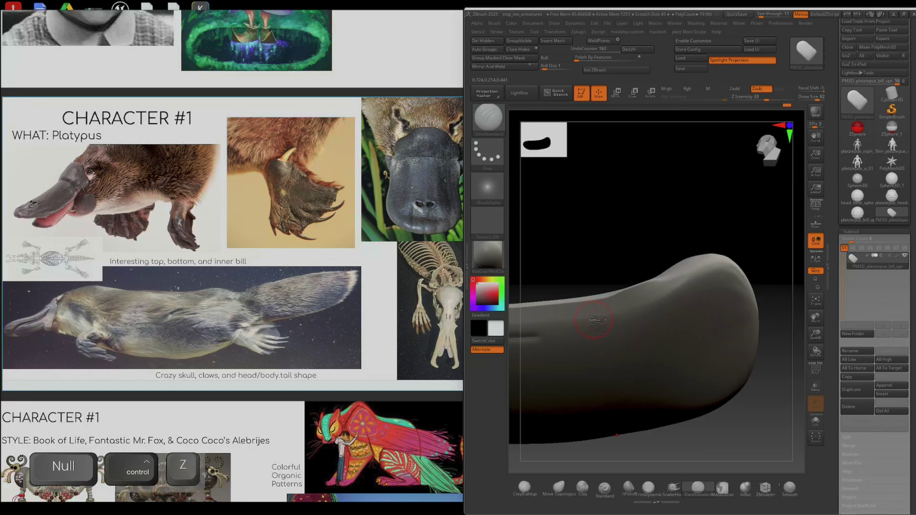
# - Recarve the groove along the side rim so it runs continuously up toward the bill's back end
pyautogui.hotkey('alt', 'Tab')
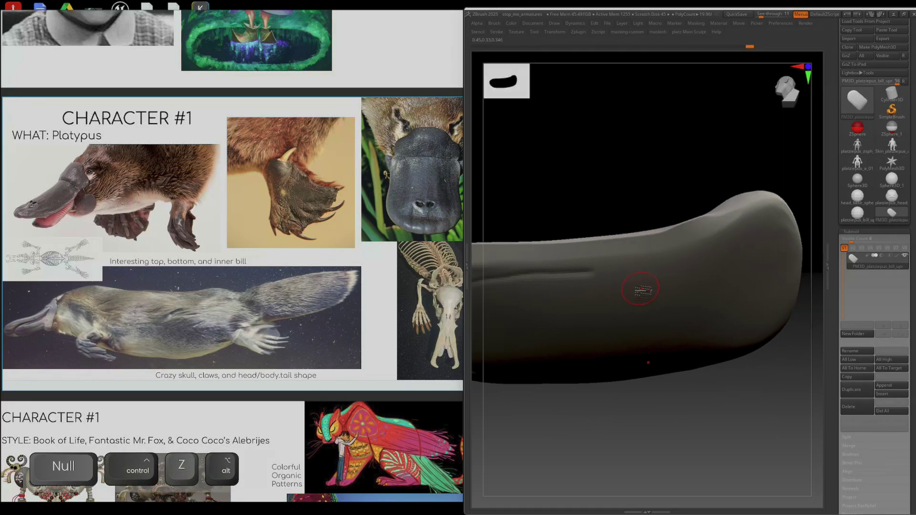
pyautogui.moveTo(595, 269); pyautogui.dragTo(603, 271, button='right')
pyautogui.moveTo(568, 273); pyautogui.dragTo(687, 257)
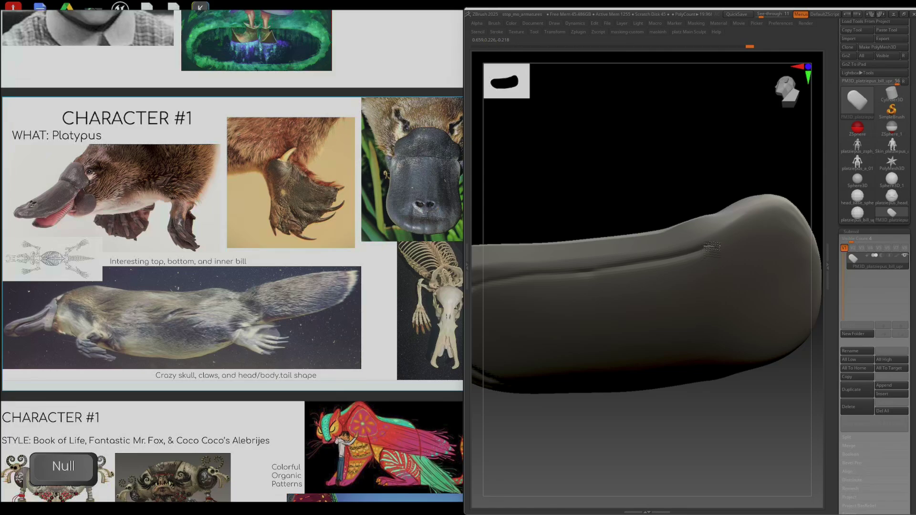
pyautogui.hotkey('ctrl', 'z')
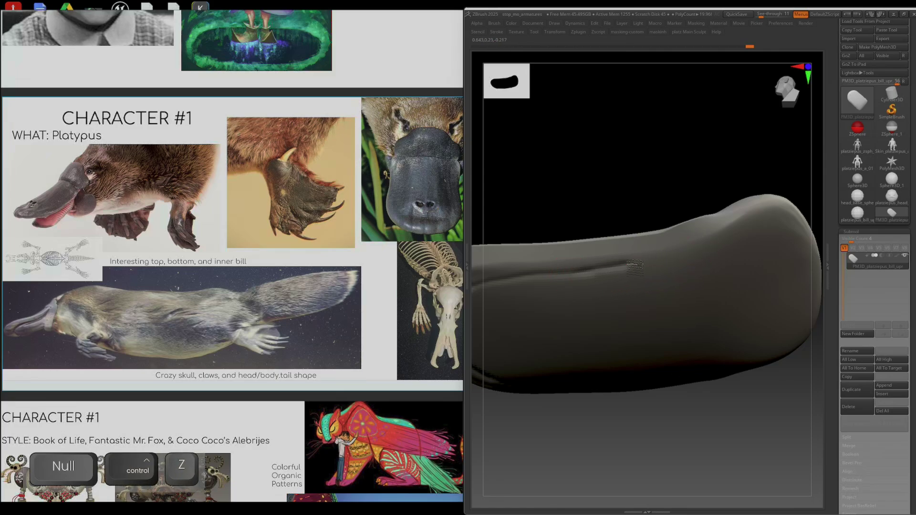
pyautogui.moveTo(716, 246); pyautogui.dragTo(725, 240)
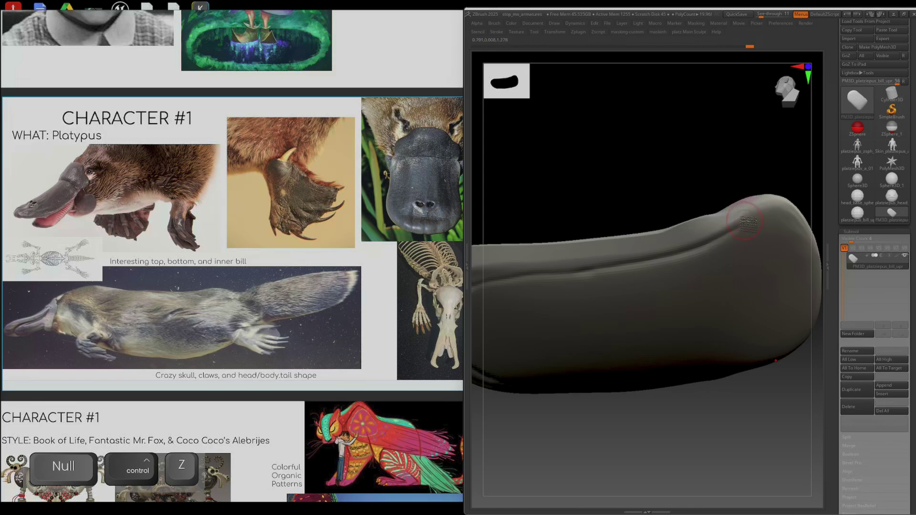
# - Deepen the groove where it curves into the raised back end of the underside
pyautogui.moveTo(754, 205); pyautogui.dragTo(759, 272, button='right')
pyautogui.moveTo(723, 263); pyautogui.dragTo(747, 252)
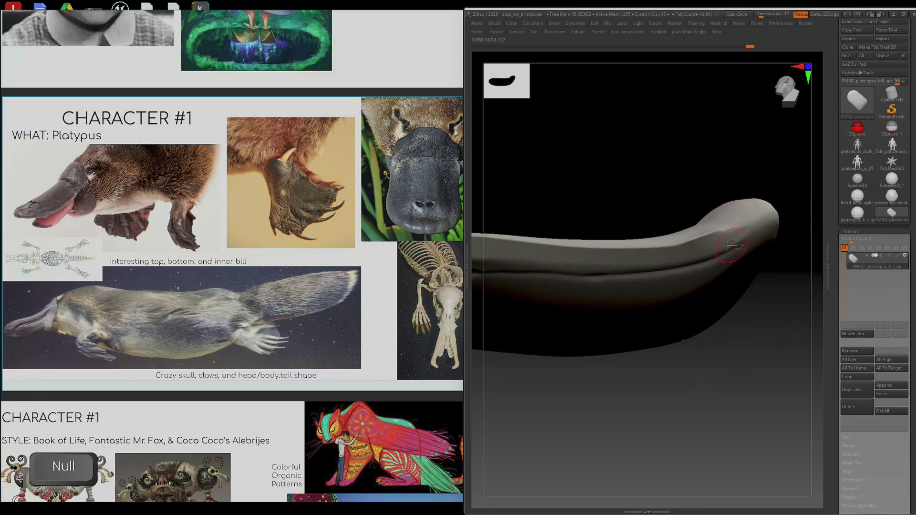
pyautogui.moveTo(711, 284)
pyautogui.mouseDown(button='right')
pyautogui.moveTo(701, 316)
pyautogui.moveTo(716, 290)
pyautogui.moveTo(716, 301)
pyautogui.moveTo(722, 260)
pyautogui.moveTo(709, 266)
pyautogui.mouseUp(button='right')
pyautogui.keyDown('alt'); pyautogui.moveTo(709, 265); pyautogui.dragTo(762, 251); pyautogui.keyUp('alt')
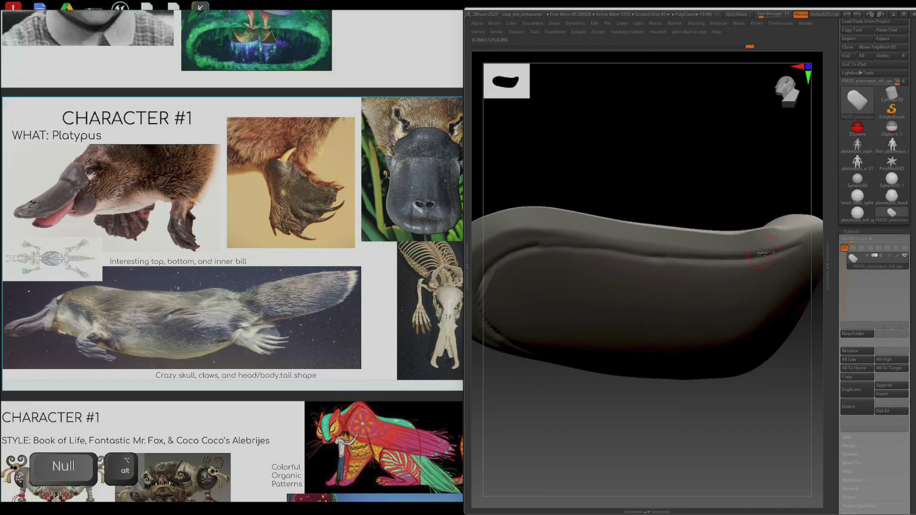
# - Rework the groove where the front curve meets the side rim so it runs continuously around the bill's underside
pyautogui.moveTo(598, 262)
pyautogui.mouseDown(button='right')
pyautogui.moveTo(604, 246)
pyautogui.moveTo(556, 241)
pyautogui.mouseUp(button='right')
pyautogui.hotkey('ctrl', 'z')
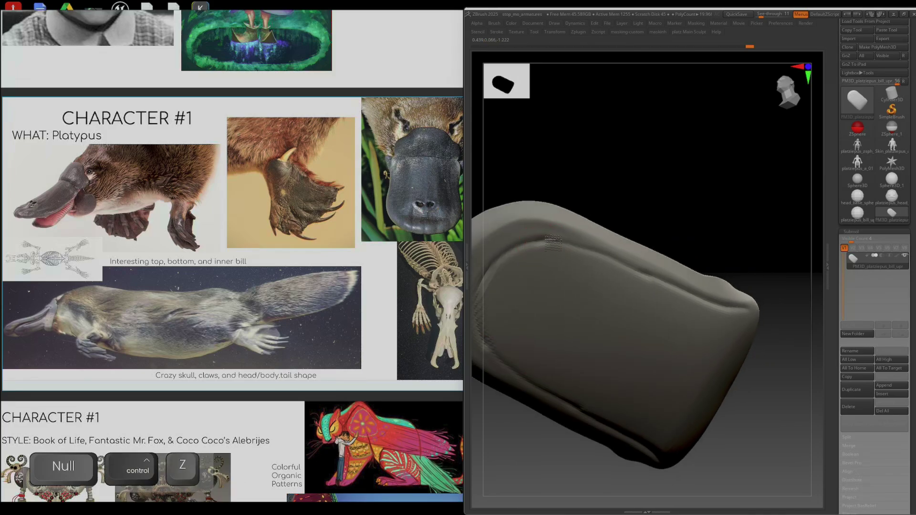
pyautogui.press('d')
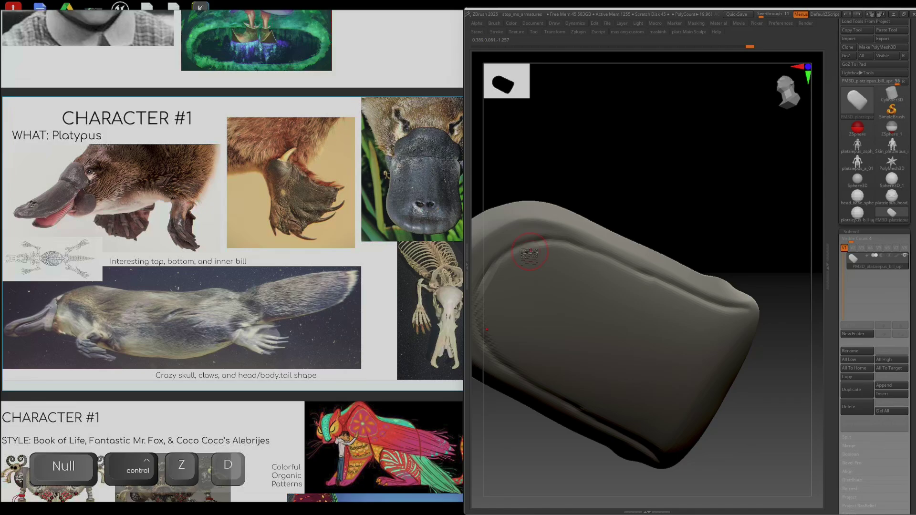
pyautogui.moveTo(542, 249)
pyautogui.mouseDown(button='right')
pyautogui.moveTo(587, 228)
pyautogui.moveTo(540, 254)
pyautogui.mouseUp(button='right')
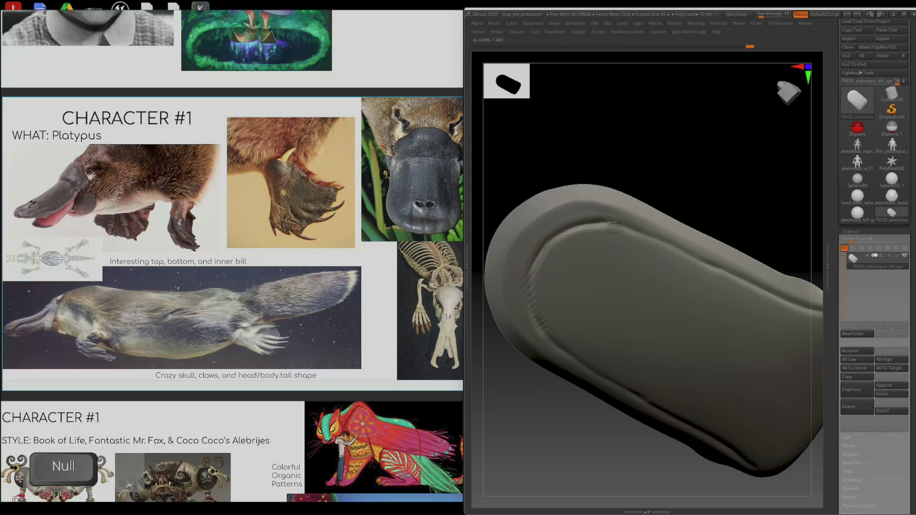
pyautogui.hotkey('ctrl', 'z')
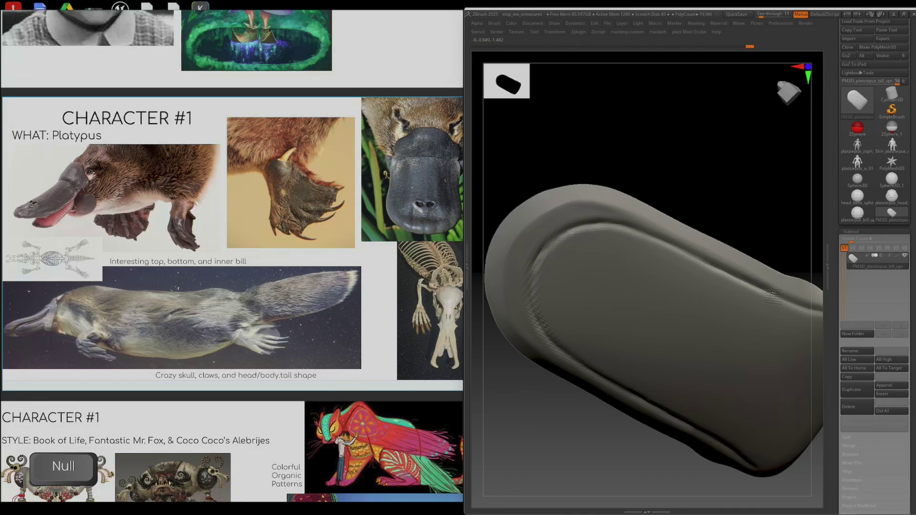
# - Extend and deepen the groove into the raised back corner of the bill's underside
pyautogui.moveTo(779, 303)
pyautogui.mouseDown(button='right')
pyautogui.moveTo(746, 298)
pyautogui.moveTo(617, 339)
pyautogui.moveTo(655, 331)
pyautogui.mouseUp(button='right')
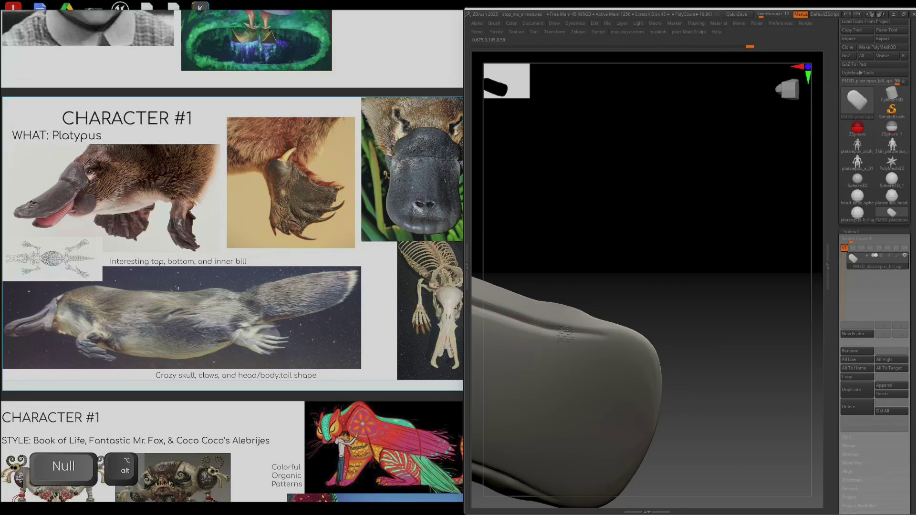
pyautogui.moveTo(586, 334); pyautogui.dragTo(614, 385, button='right')
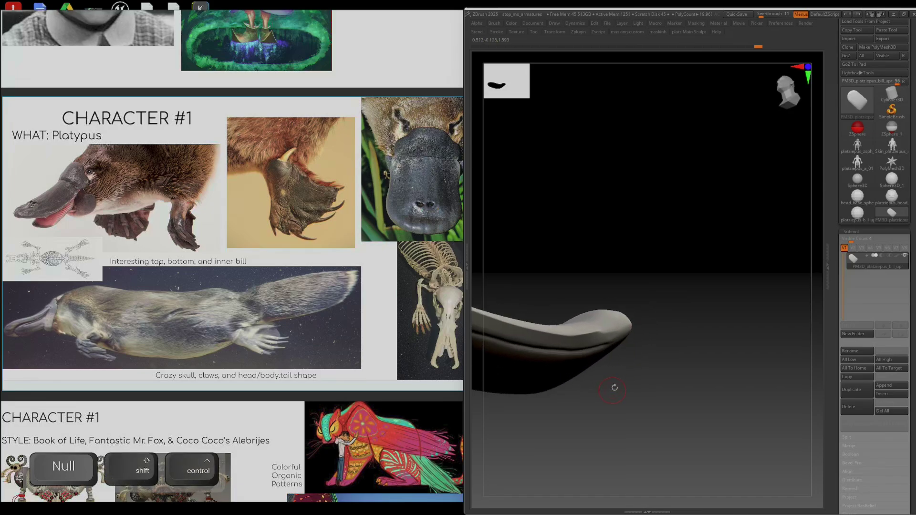
pyautogui.moveTo(619, 353)
pyautogui.mouseDown(button='right')
pyautogui.moveTo(613, 372)
pyautogui.moveTo(583, 328)
pyautogui.moveTo(588, 343)
pyautogui.mouseUp(button='right')
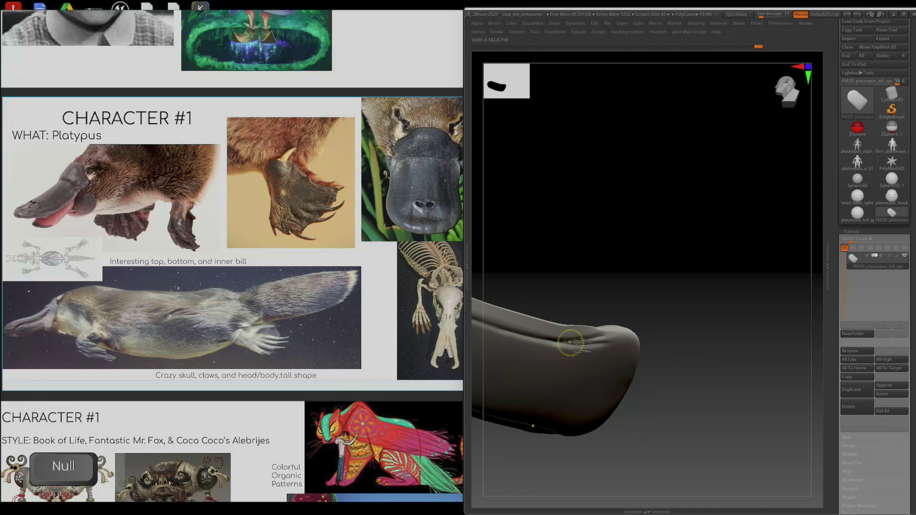
pyautogui.moveTo(581, 341)
pyautogui.mouseDown(button='right')
pyautogui.moveTo(587, 368)
pyautogui.moveTo(586, 335)
pyautogui.moveTo(591, 362)
pyautogui.mouseUp(button='right')
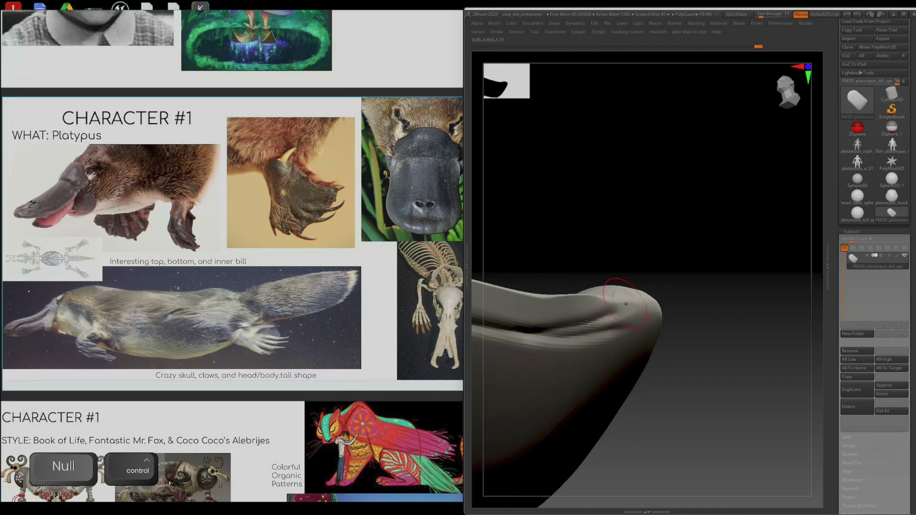
# - Smooth the groove's back end and the surrounding raised corner, working across lower and higher subdivision levels
pyautogui.keyDown('shift'); pyautogui.moveTo(633, 315); pyautogui.dragTo(615, 327); pyautogui.keyUp('shift')
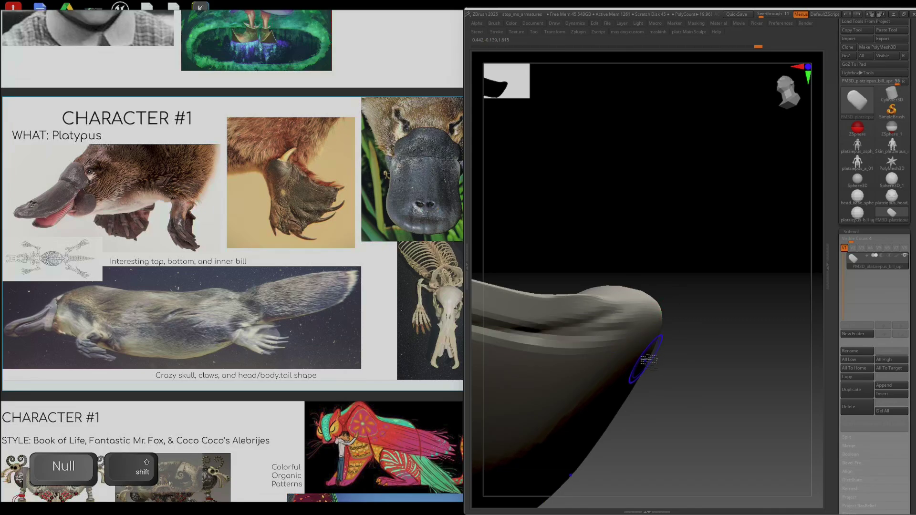
pyautogui.hotkey('shift', 'd')
pyautogui.hotkey('shift', 'd')
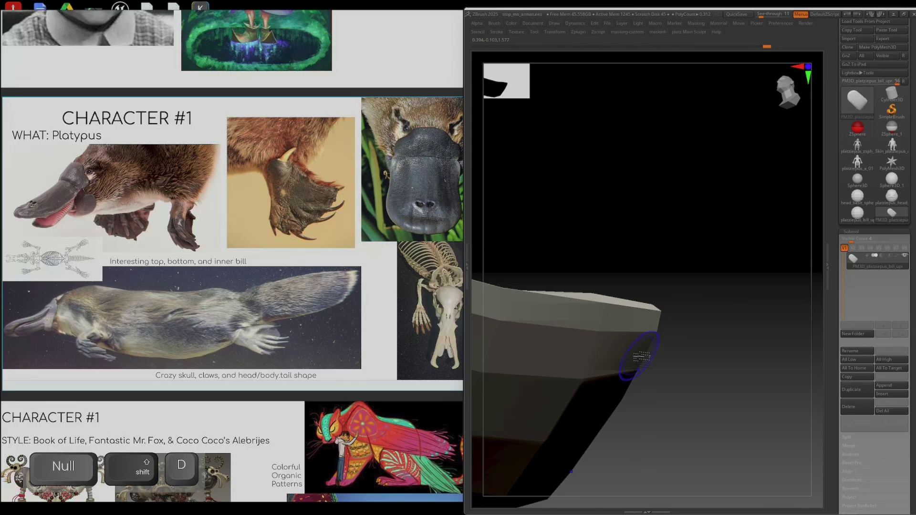
pyautogui.press('d')
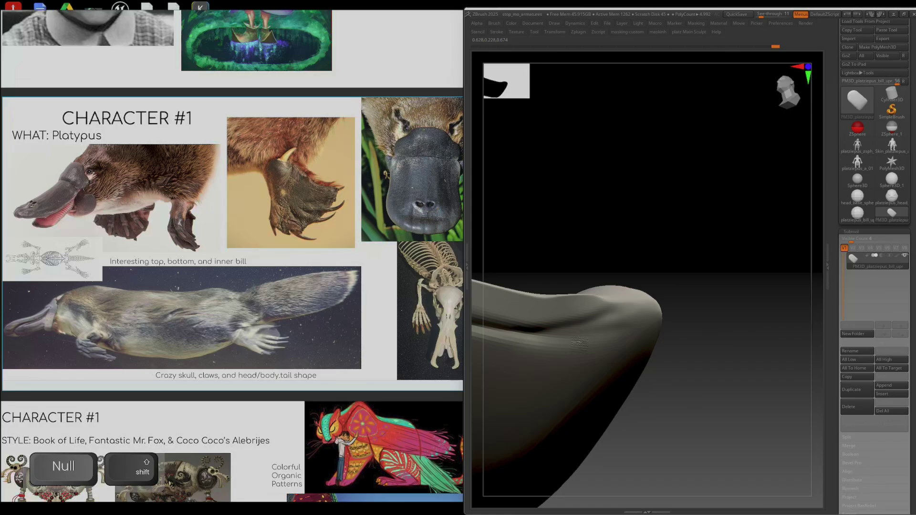
pyautogui.hotkey('shift', 'd')
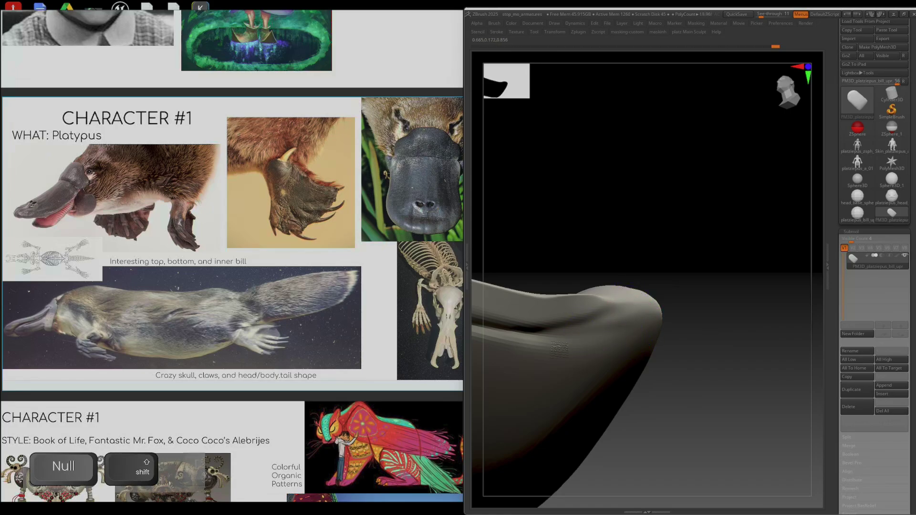
pyautogui.hotkey('shift', 'd')
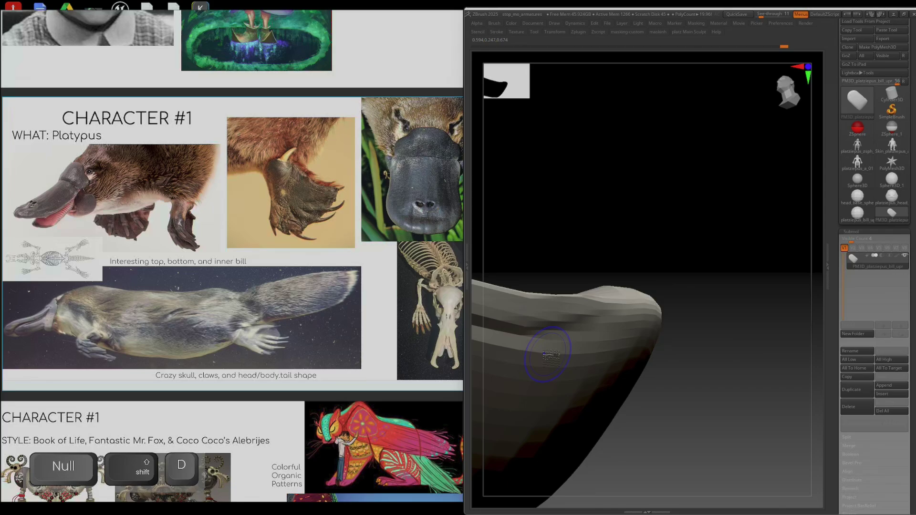
pyautogui.hotkey('shift', 'd')
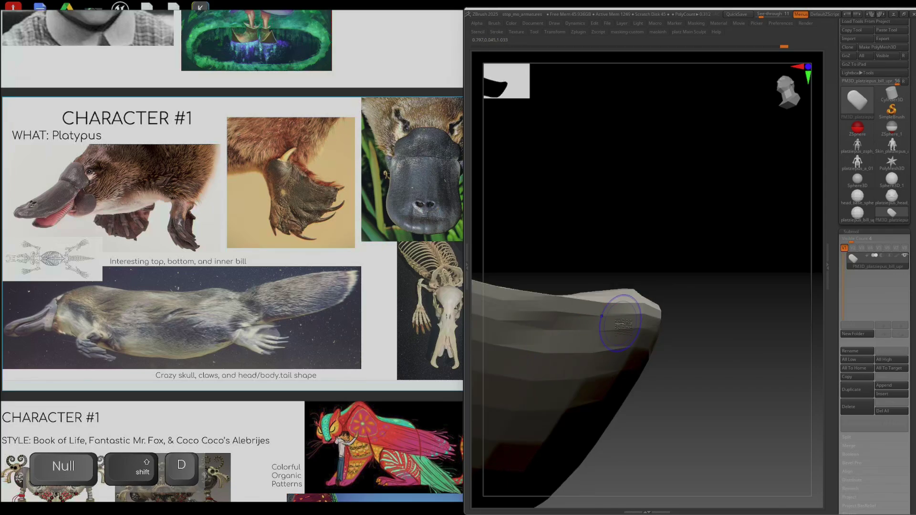
pyautogui.press('d')
pyautogui.press('d')
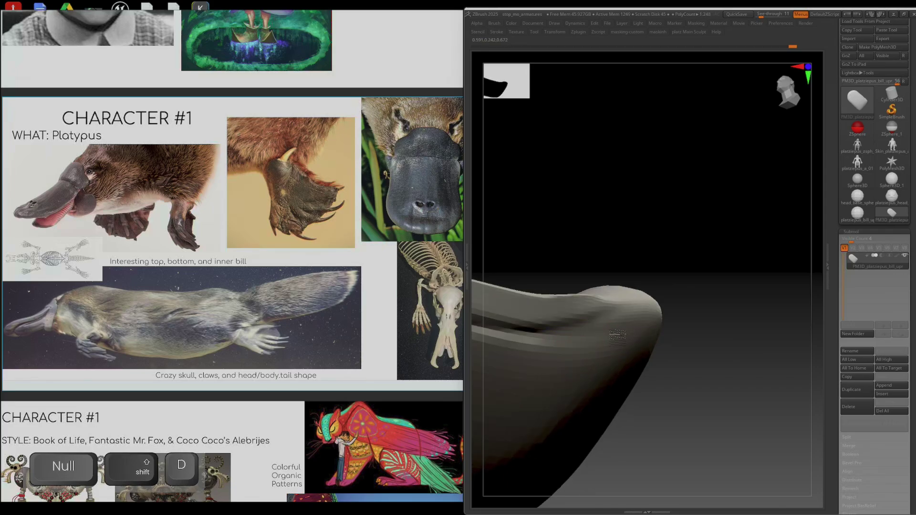
pyautogui.press('d')
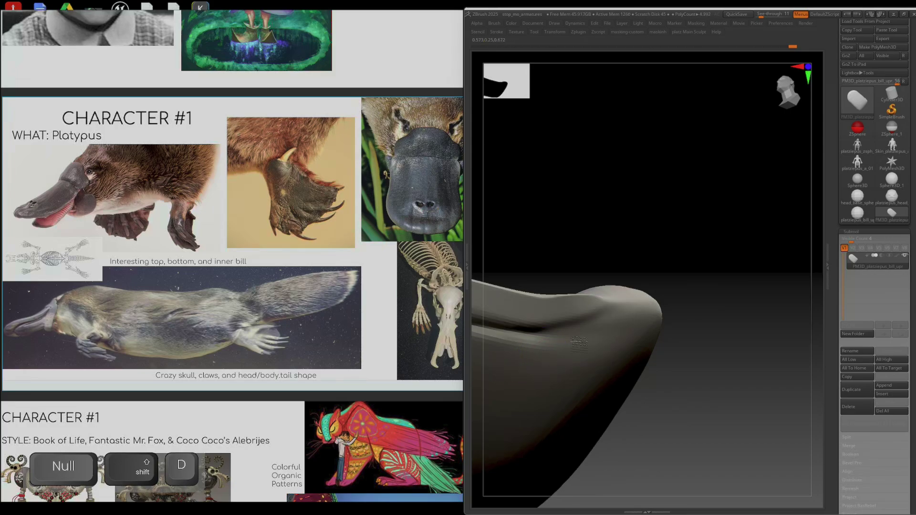
# - Sculpt the front lip and its rounded corners on the bill's top side at a higher subdivision level
pyautogui.moveTo(604, 330); pyautogui.dragTo(476, 304, button='right')
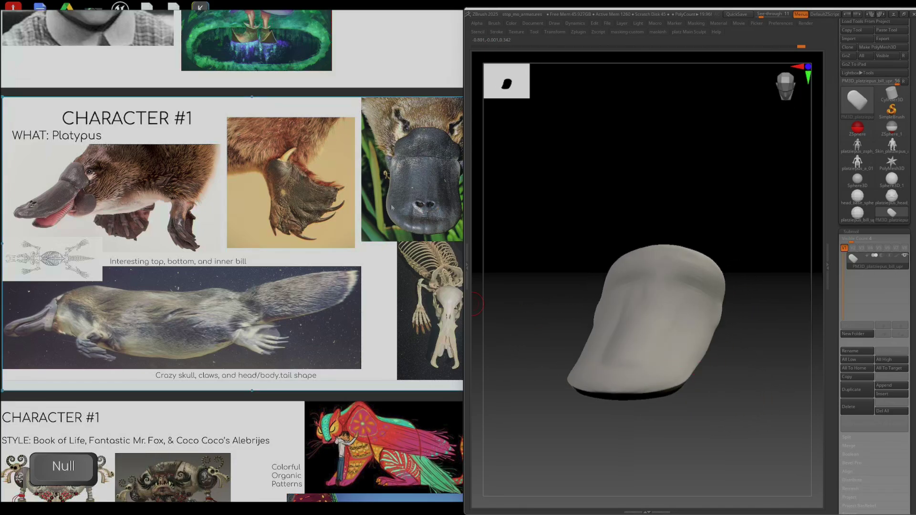
pyautogui.moveTo(576, 324); pyautogui.dragTo(630, 380, button='right')
pyautogui.hotkey('ctrl', 'b')
pyautogui.moveTo(634, 342); pyautogui.dragTo(650, 407, button='right')
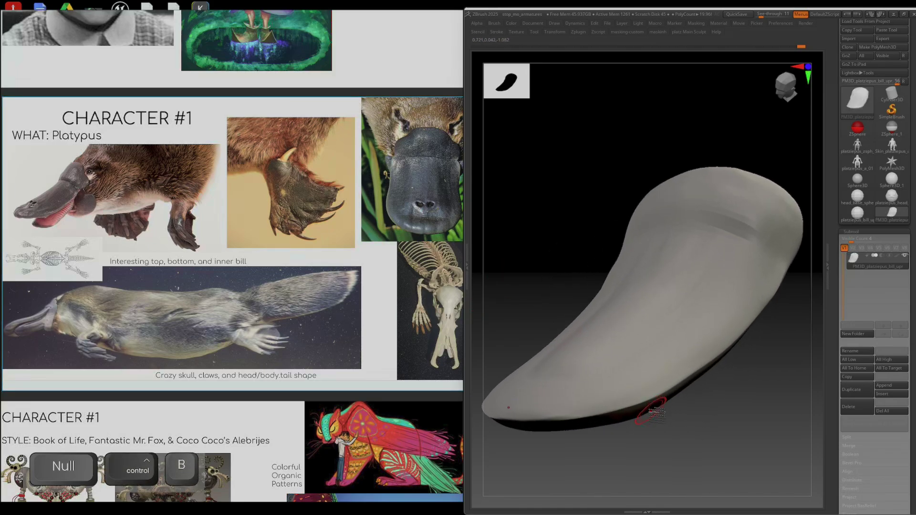
pyautogui.moveTo(509, 407)
pyautogui.mouseDown(button='right')
pyautogui.moveTo(682, 415)
pyautogui.moveTo(542, 388)
pyautogui.moveTo(511, 399)
pyautogui.mouseUp(button='right')
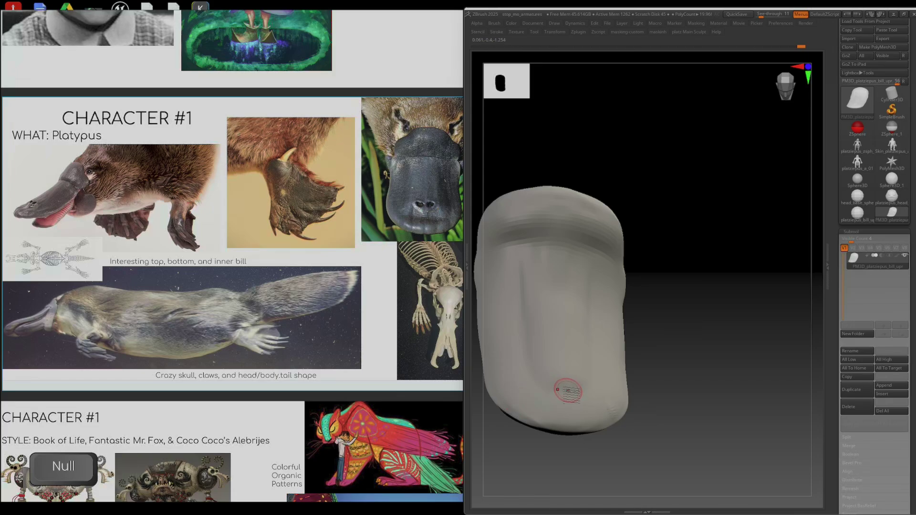
pyautogui.press('d')
pyautogui.keyDown('ctrl'); pyautogui.moveTo(524, 413); pyautogui.dragTo(544, 460, button='right'); pyautogui.keyUp('ctrl')
pyautogui.keyDown('alt'); pyautogui.moveTo(544, 460); pyautogui.dragTo(640, 388, button='right'); pyautogui.keyUp('alt')
pyautogui.moveTo(546, 379); pyautogui.dragTo(592, 372, button='right')
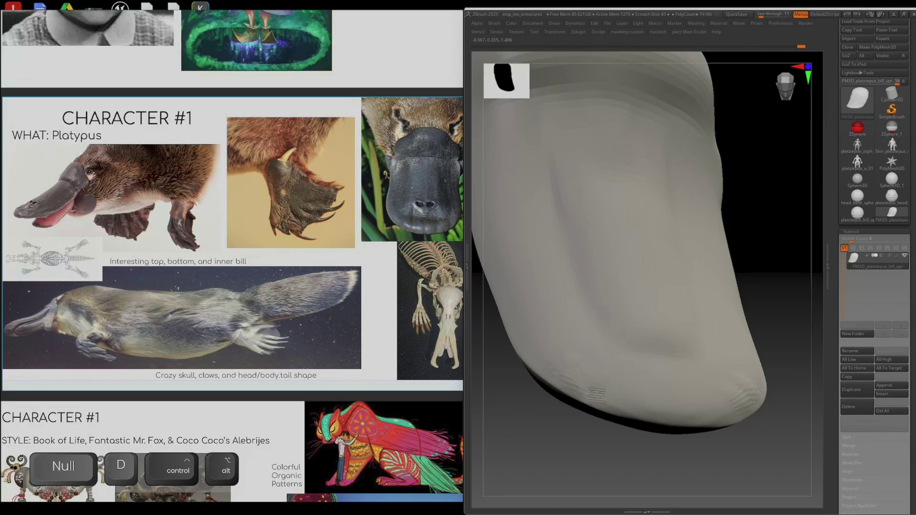
pyautogui.moveTo(596, 395)
pyautogui.mouseDown()
pyautogui.moveTo(631, 403)
pyautogui.moveTo(626, 392)
pyautogui.mouseUp()
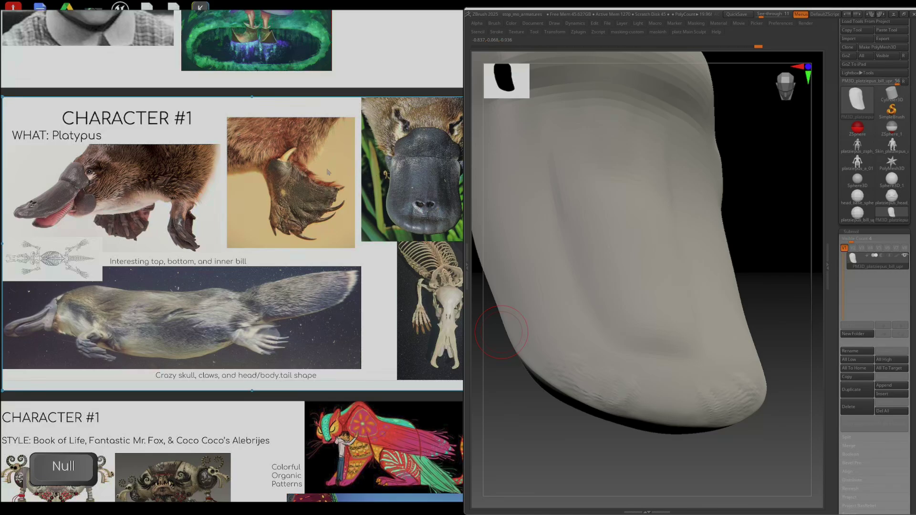
# - Examine the nostrils and front lip in the close-up platypus bill photo on the reference board
pyautogui.scroll(2, 361, 219)
pyautogui.moveTo(361, 220); pyautogui.dragTo(161, 303, button='middle')
pyautogui.scroll(3, 157, 304)
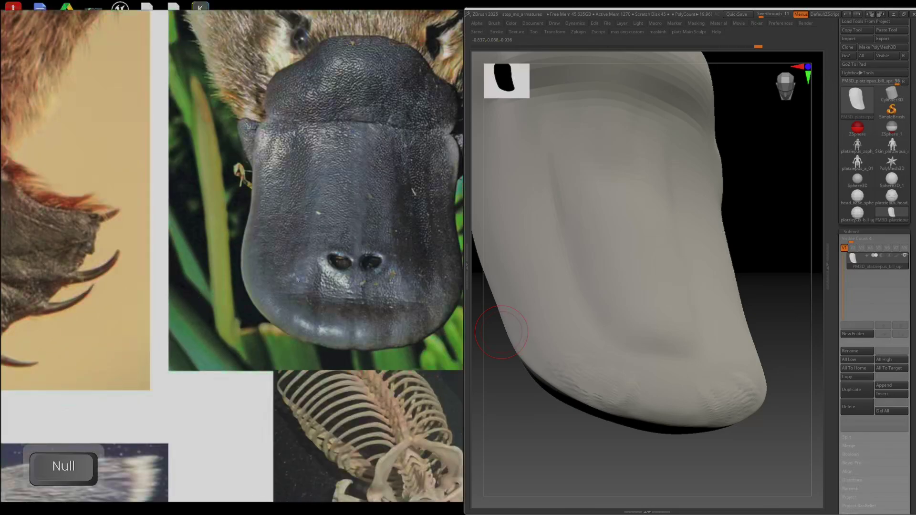
pyautogui.scroll(-3, 157, 315)
pyautogui.scroll(3, 227, 296)
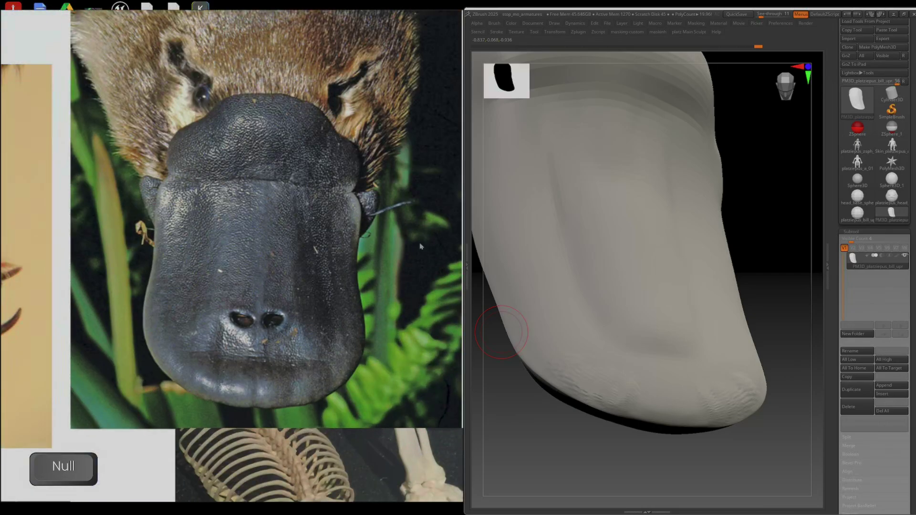
# - Mask two small symmetrical nostril spots near the front of the bill's top with a smaller brush and invert the mask
pyautogui.moveTo(740, 267); pyautogui.dragTo(744, 284)
pyautogui.moveTo(644, 295)
pyautogui.keyDown('shift'); pyautogui.mouseDown(button='right')
pyautogui.moveTo(640, 302)
pyautogui.moveTo(664, 300)
pyautogui.moveTo(527, 304)
pyautogui.mouseUp(button='right'); pyautogui.keyUp('shift')
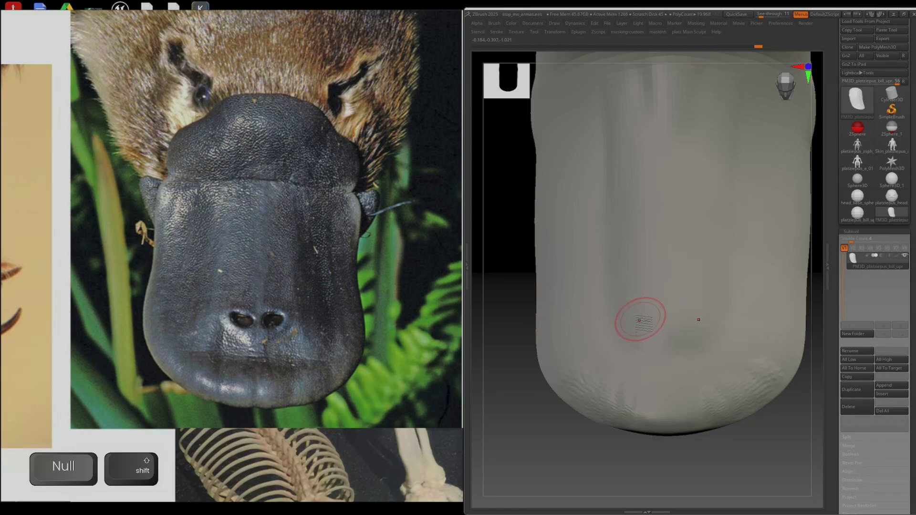
pyautogui.press('[')
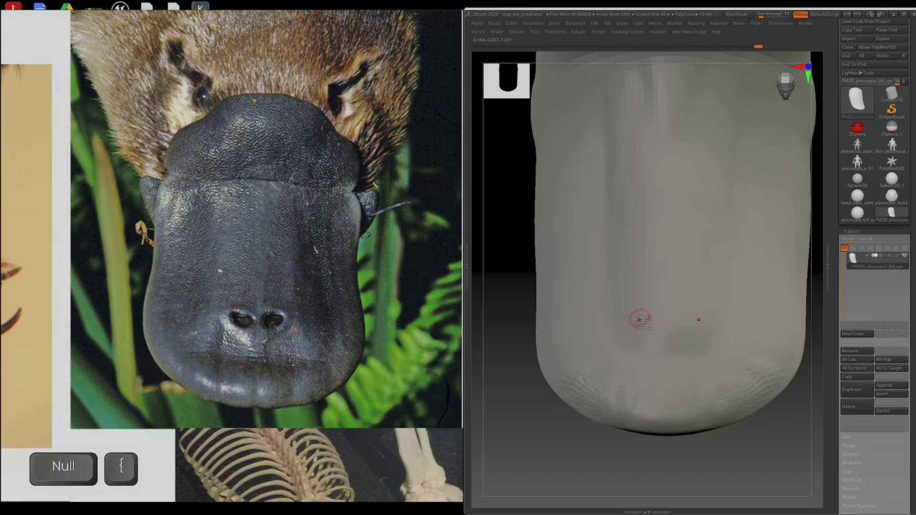
pyautogui.press(']')
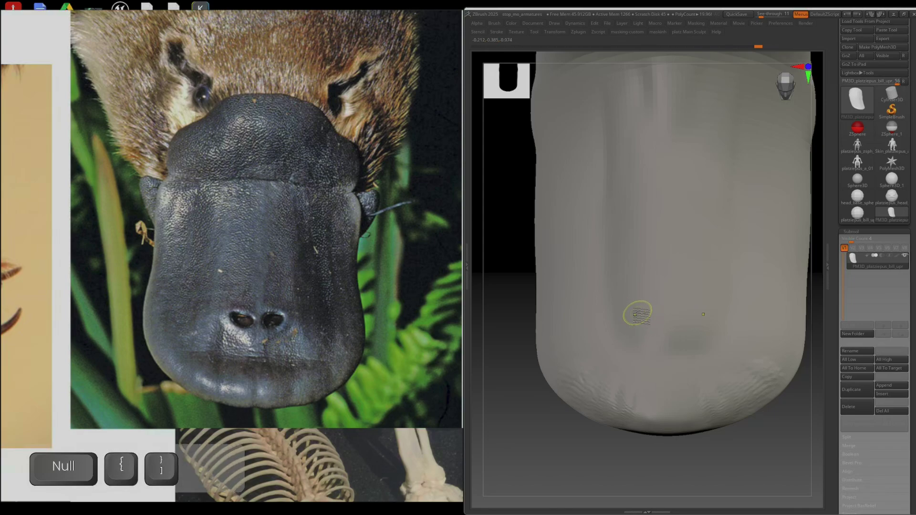
pyautogui.moveTo(637, 313)
pyautogui.keyDown('ctrl'); pyautogui.mouseDown()
pyautogui.moveTo(645, 316)
pyautogui.moveTo(640, 305)
pyautogui.moveTo(626, 309)
pyautogui.mouseUp(); pyautogui.keyUp('ctrl')
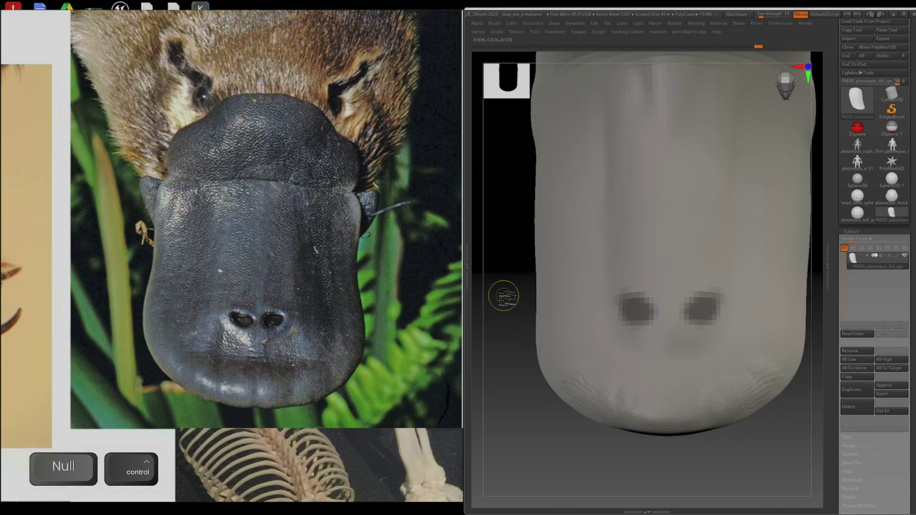
pyautogui.keyDown('ctrl'); pyautogui.click(503, 295); pyautogui.keyUp('ctrl')
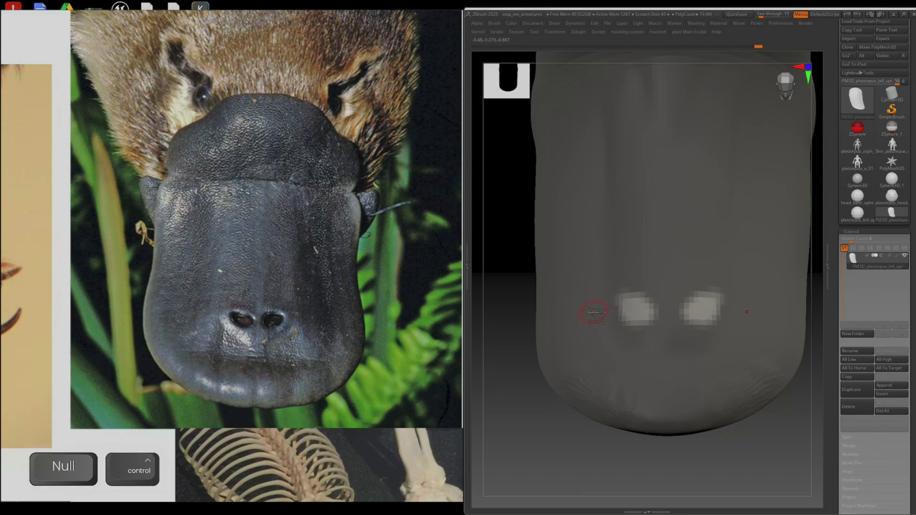
# - Try blurring the mask and undo it, carve both nostrils inward through the unmasked spots, and clear the mask
pyautogui.keyDown('ctrl'); pyautogui.click(593, 313); pyautogui.keyUp('ctrl')
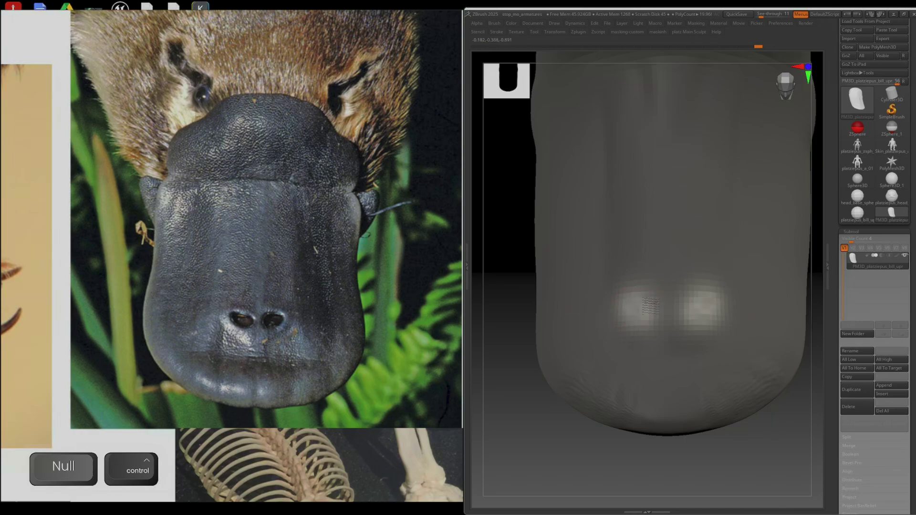
pyautogui.hotkey('ctrl', 'z')
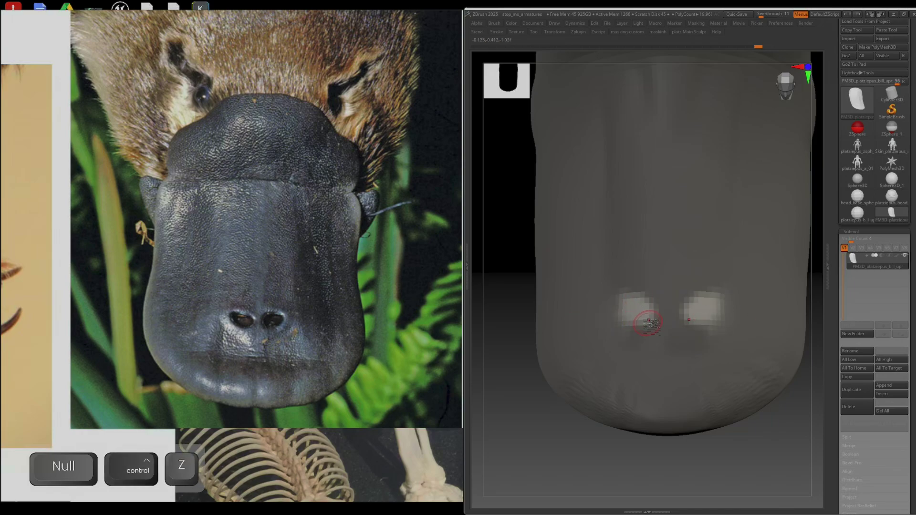
pyautogui.press(']')
pyautogui.press('alt')
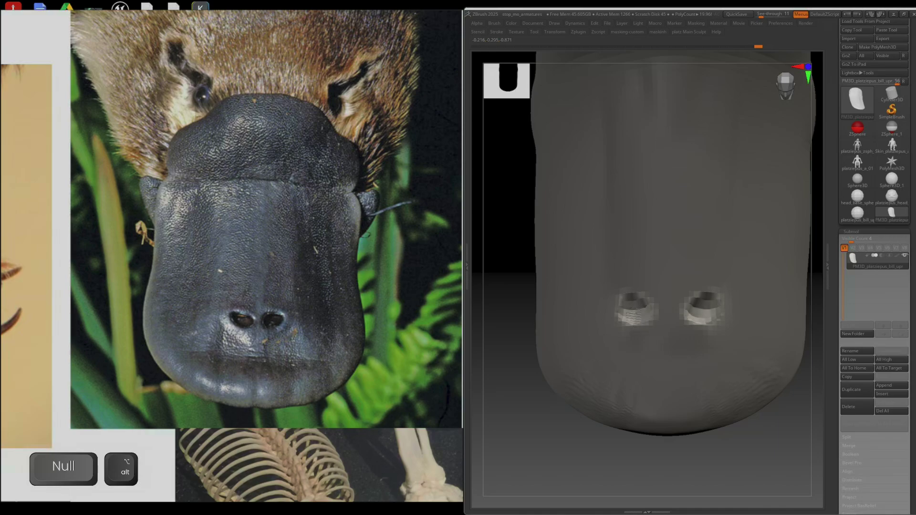
pyautogui.keyDown('ctrl'); pyautogui.click(520, 411); pyautogui.keyUp('ctrl')
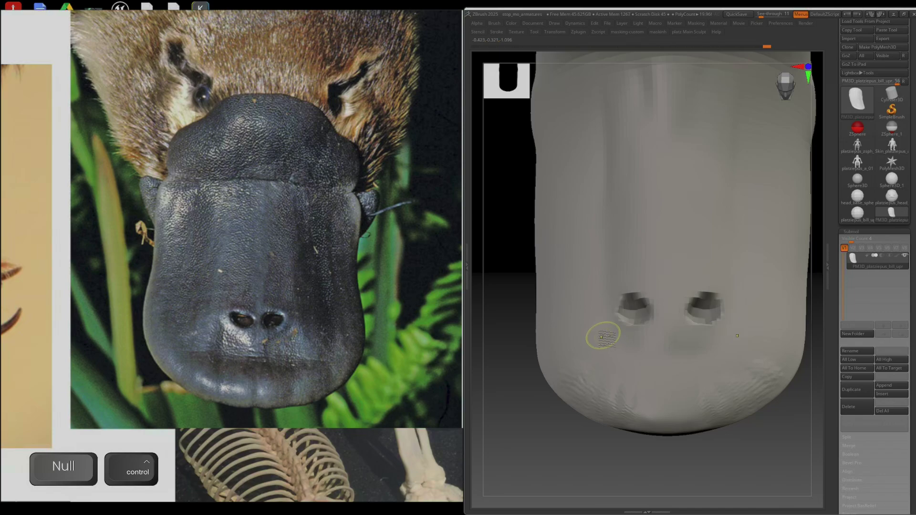
# - Sculpt a raised rim around both nostrils and carve a curved crease beneath them with a dip at the centre
pyautogui.moveTo(629, 331)
pyautogui.mouseDown(button='right')
pyautogui.moveTo(645, 310)
pyautogui.moveTo(631, 300)
pyautogui.mouseUp(button='right')
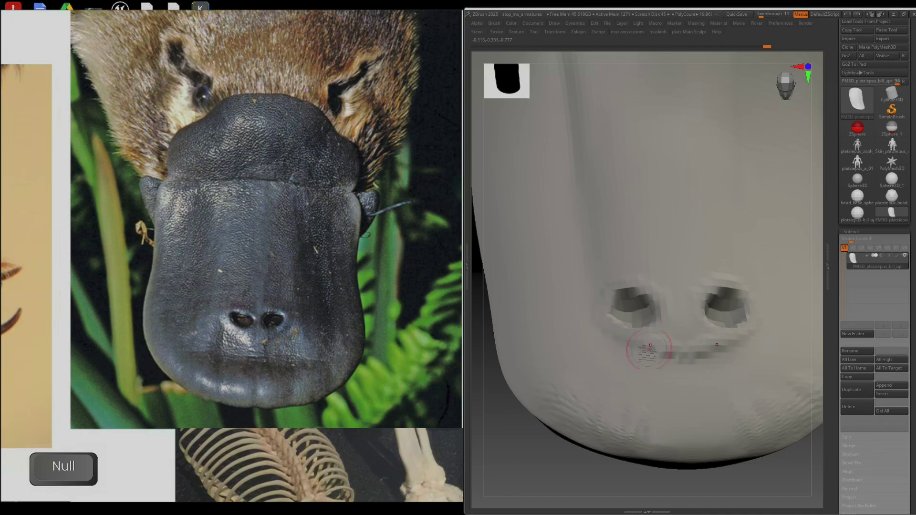
pyautogui.moveTo(643, 341); pyautogui.dragTo(635, 334)
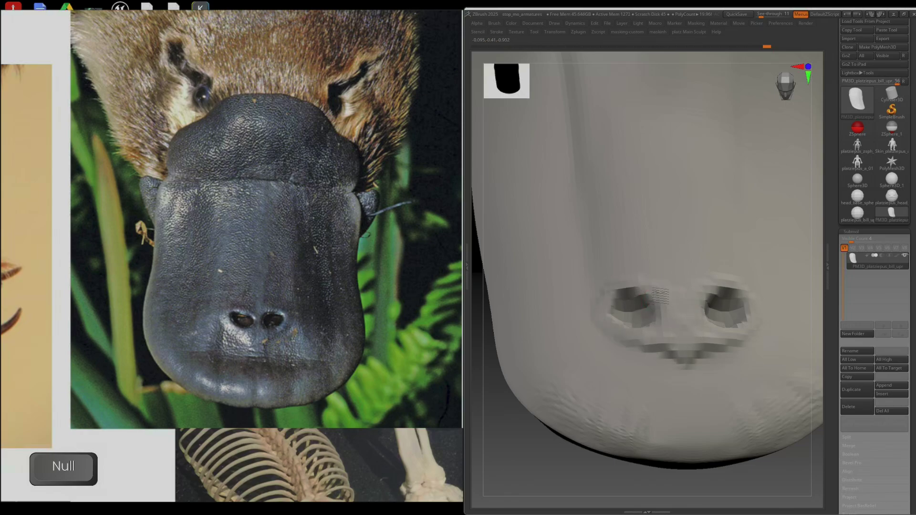
pyautogui.keyDown('ctrl'); pyautogui.moveTo(685, 346); pyautogui.dragTo(677, 305, button='right'); pyautogui.keyUp('ctrl')
pyautogui.moveTo(678, 305); pyautogui.dragTo(667, 360, button='right')
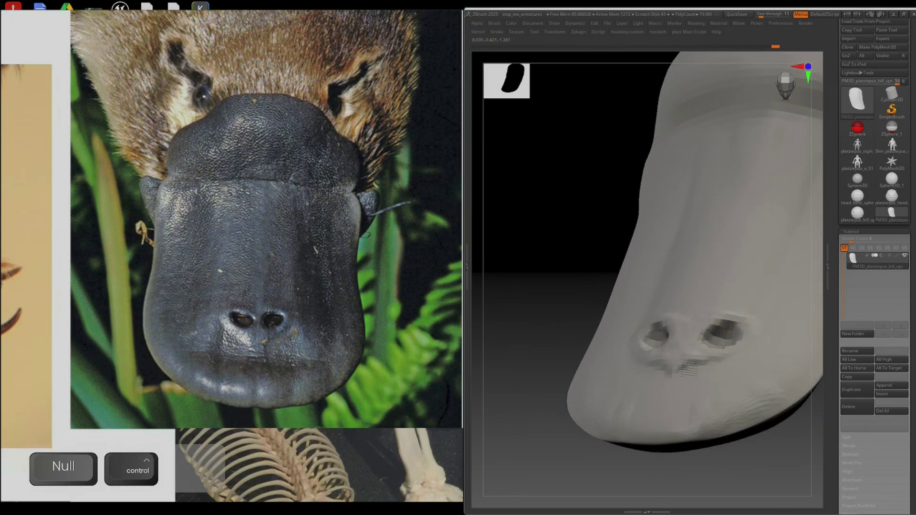
# - Smooth the front lip, the nostrils and the crease beneath them, and raise the bill mesh to a higher subdivision level
pyautogui.moveTo(695, 363)
pyautogui.keyDown('shift'); pyautogui.mouseDown()
pyautogui.moveTo(749, 329)
pyautogui.moveTo(707, 329)
pyautogui.mouseUp(); pyautogui.keyUp('shift')
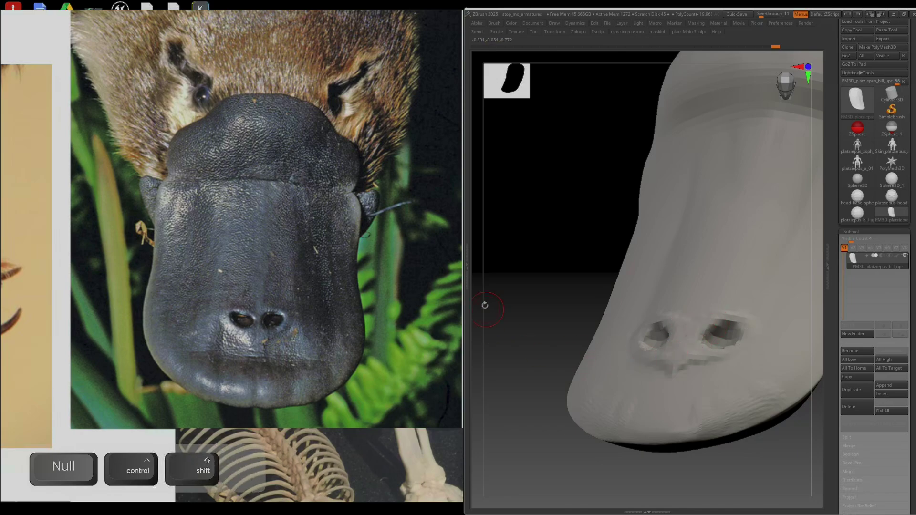
pyautogui.moveTo(629, 303); pyautogui.dragTo(506, 325, button='right')
pyautogui.hotkey('shift', 'd')
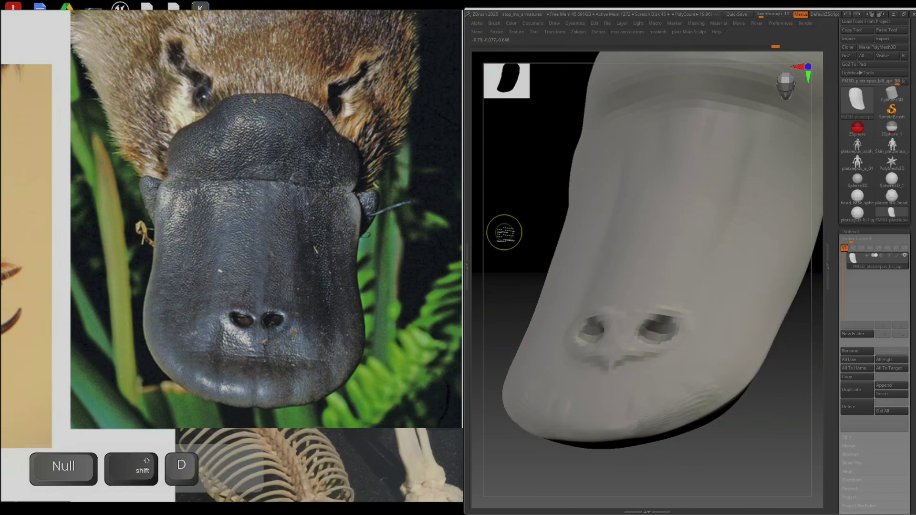
pyautogui.press('ctrl')
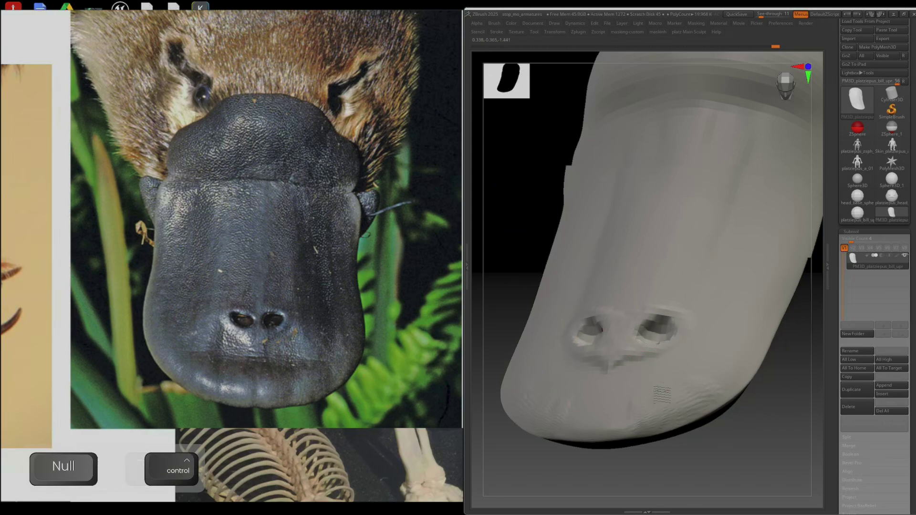
pyautogui.moveTo(531, 263); pyautogui.dragTo(664, 329, button='right')
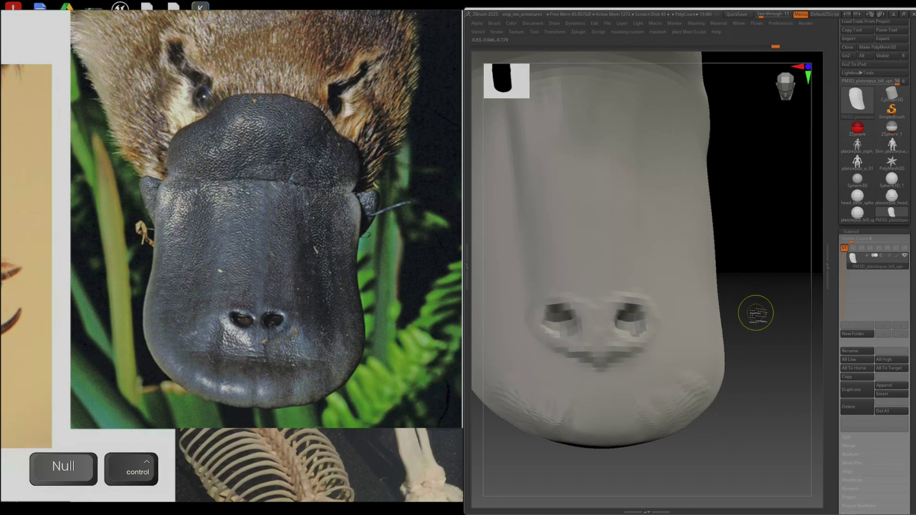
pyautogui.press('d')
pyautogui.moveTo(757, 311); pyautogui.dragTo(596, 333, button='right')
pyautogui.press('shift')
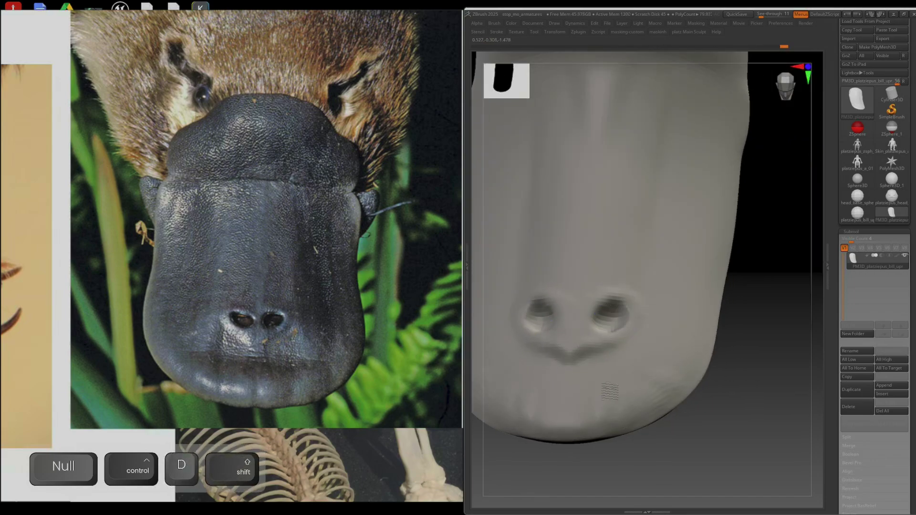
pyautogui.keyDown('shift'); pyautogui.moveTo(610, 391); pyautogui.dragTo(593, 367); pyautogui.keyUp('shift')
# - Sculpt short radial wrinkles along the upper bill's front edge with a larger brush and soften them
pyautogui.moveTo(593, 368)
pyautogui.keyDown('ctrl'); pyautogui.mouseDown(button='right')
pyautogui.moveTo(583, 352)
pyautogui.moveTo(666, 327)
pyautogui.moveTo(714, 370)
pyautogui.moveTo(655, 361)
pyautogui.mouseUp(button='right'); pyautogui.keyUp('ctrl')
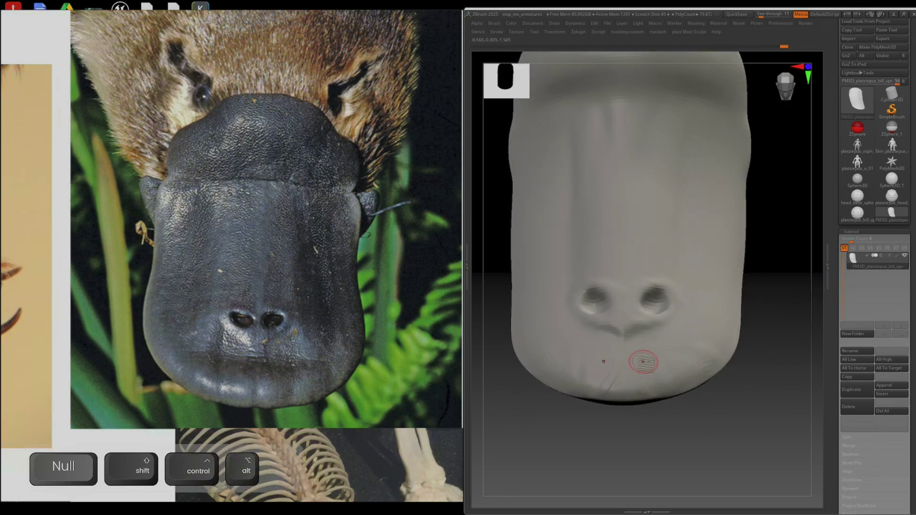
pyautogui.press('z')
pyautogui.press(']')
pyautogui.moveTo(626, 376)
pyautogui.mouseDown()
pyautogui.moveTo(633, 365)
pyautogui.moveTo(656, 385)
pyautogui.moveTo(644, 384)
pyautogui.mouseUp()
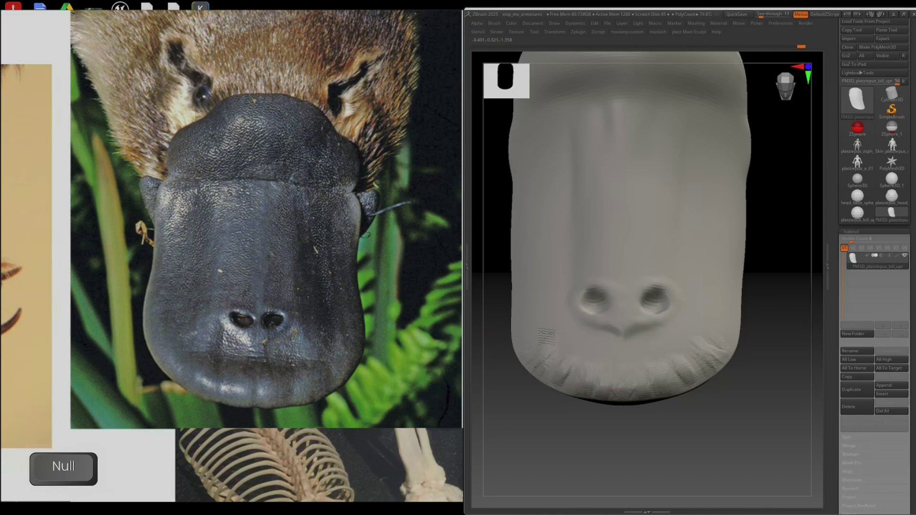
pyautogui.press('shift')
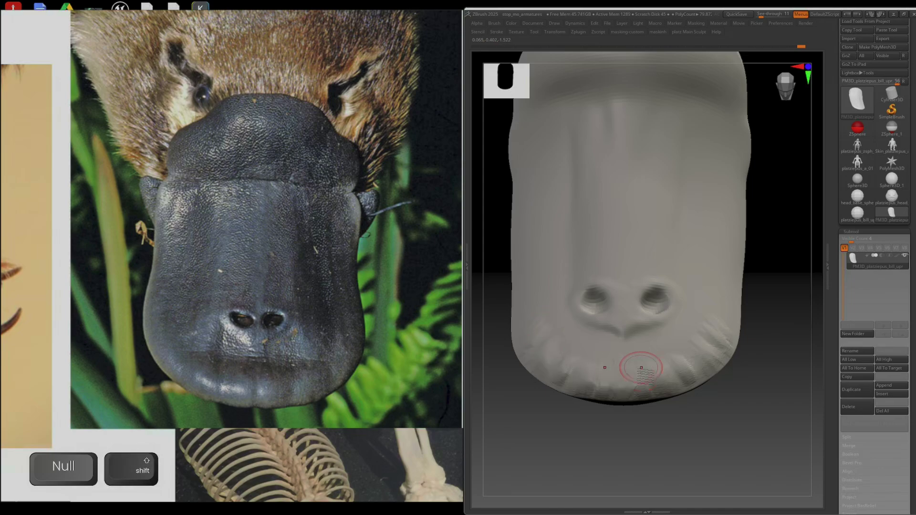
pyautogui.moveTo(642, 368); pyautogui.dragTo(687, 383, button='right')
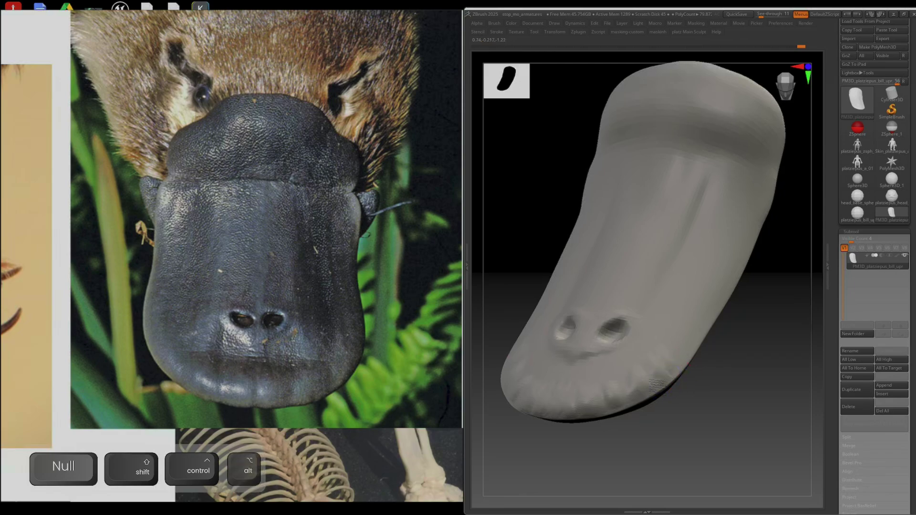
pyautogui.moveTo(685, 326); pyautogui.dragTo(705, 265, button='right')
pyautogui.moveTo(479, 234)
pyautogui.mouseDown(button='right')
pyautogui.moveTo(642, 239)
pyautogui.moveTo(608, 242)
pyautogui.moveTo(625, 260)
pyautogui.moveTo(636, 241)
pyautogui.mouseUp(button='right')
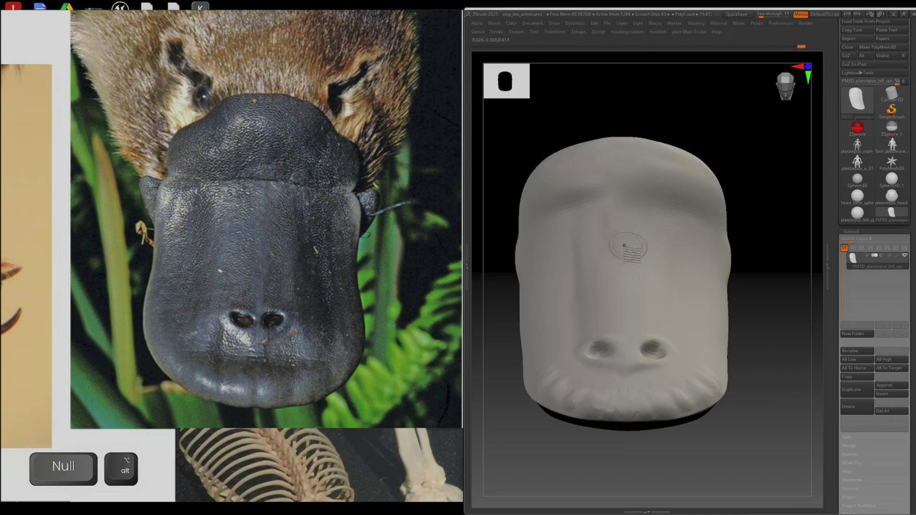
# - Switch to the DamStandard brush, try carving a crease where the bill meets the frontal shield, and undo the strokes
pyautogui.press('Tab')
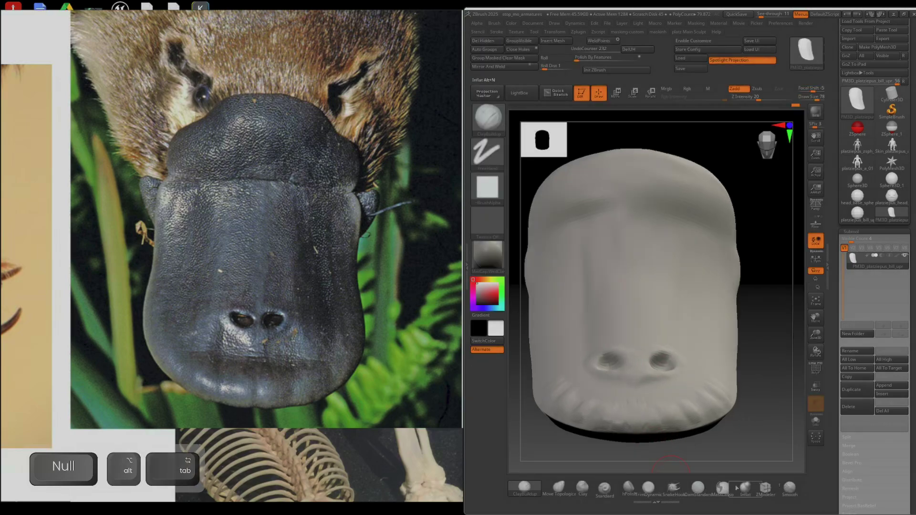
pyautogui.click(697, 486)
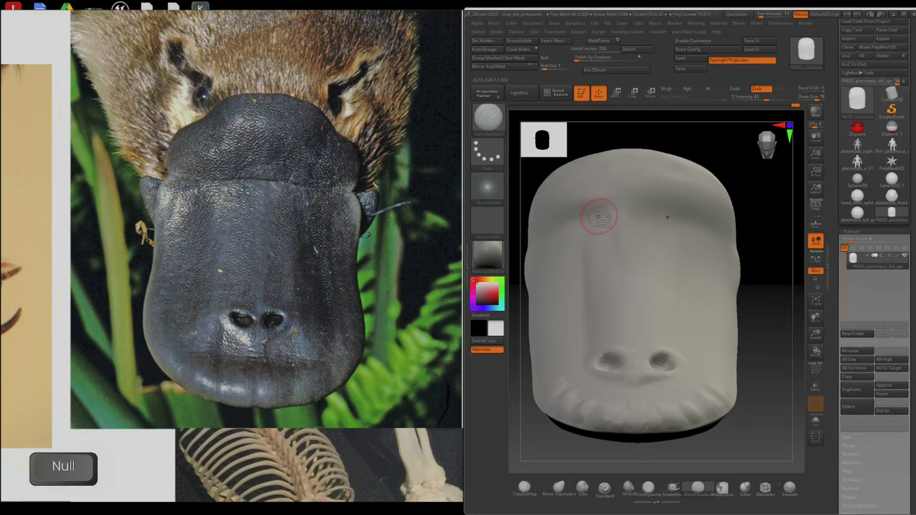
pyautogui.moveTo(620, 219); pyautogui.dragTo(597, 218)
pyautogui.moveTo(548, 233); pyautogui.dragTo(644, 234, button='right')
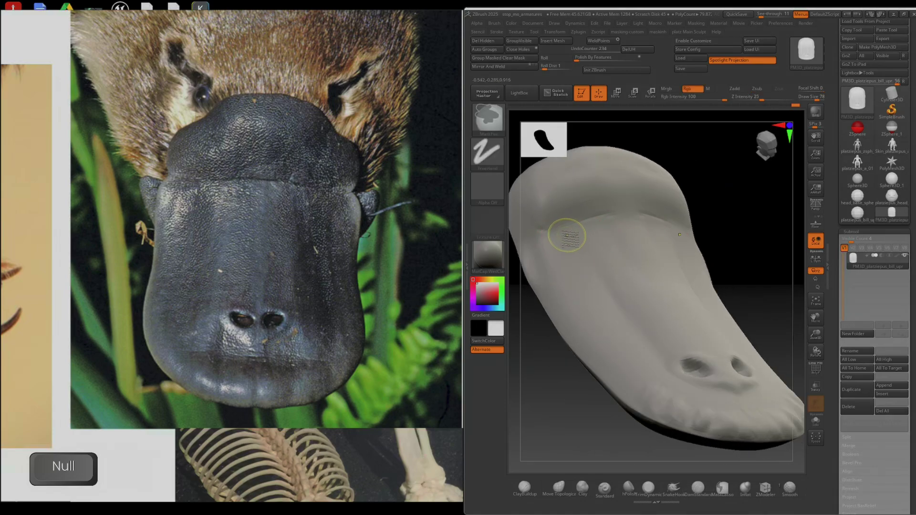
pyautogui.hotkey('ctrl', 'z')
pyautogui.moveTo(730, 236); pyautogui.dragTo(602, 237, button='right')
pyautogui.hotkey('ctrl', 'z')
pyautogui.hotkey('ctrl', 'z')
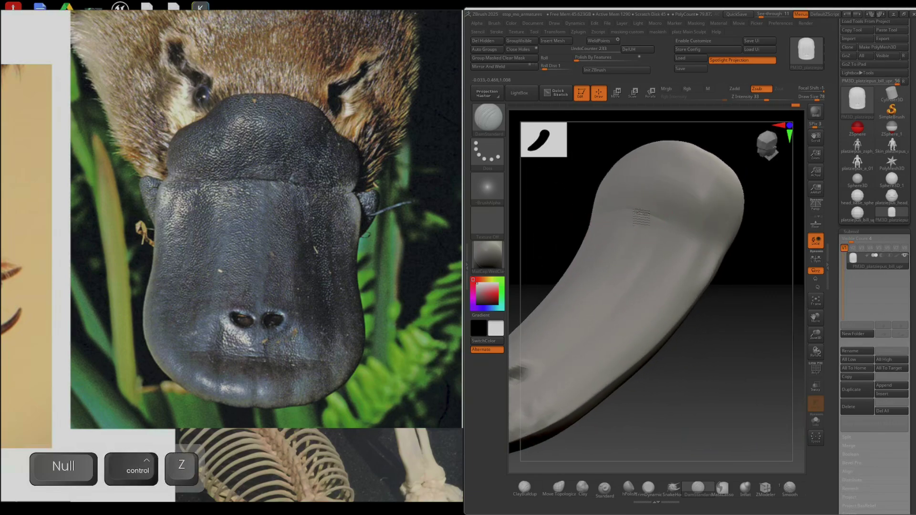
# - Carve a sharp symmetrical crease across the upper bill along the frontal shield's lower edge, undoing an unwanted stroke
pyautogui.moveTo(618, 209); pyautogui.dragTo(666, 223)
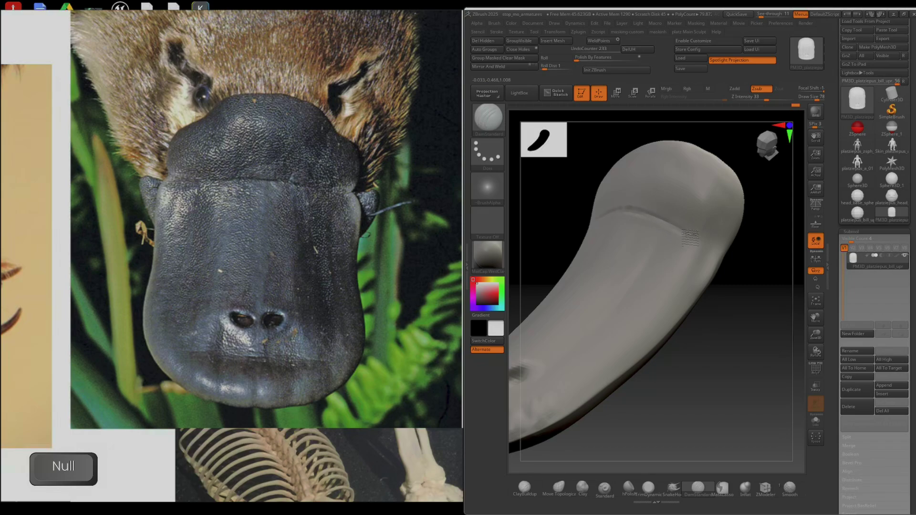
pyautogui.moveTo(725, 246)
pyautogui.mouseDown()
pyautogui.moveTo(737, 258)
pyautogui.moveTo(722, 245)
pyautogui.mouseUp()
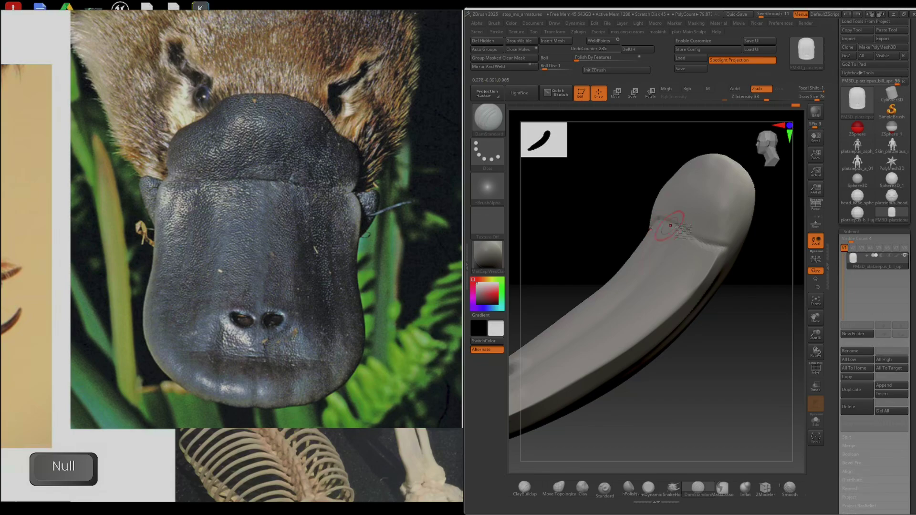
pyautogui.moveTo(671, 225); pyautogui.dragTo(654, 217, button='right')
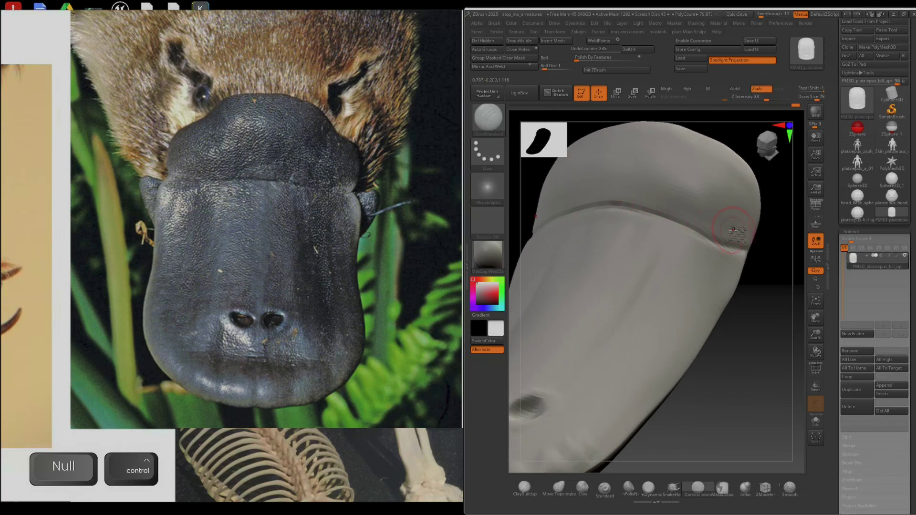
pyautogui.moveTo(751, 246); pyautogui.dragTo(722, 240)
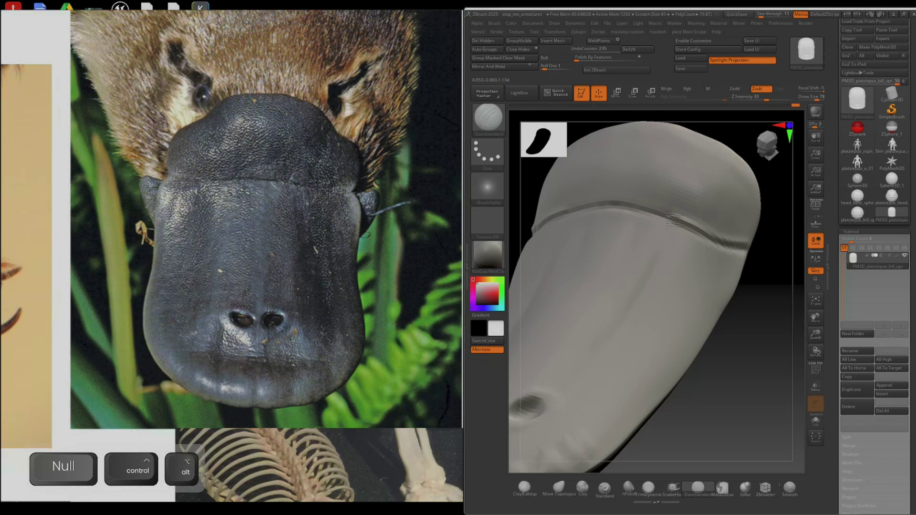
pyautogui.hotkey('ctrl', 'z')
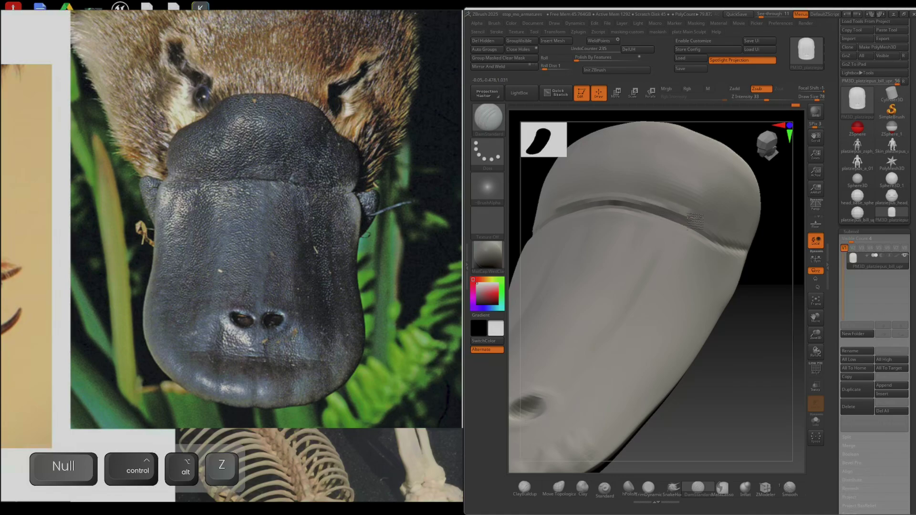
pyautogui.moveTo(759, 243); pyautogui.dragTo(721, 239, button='right')
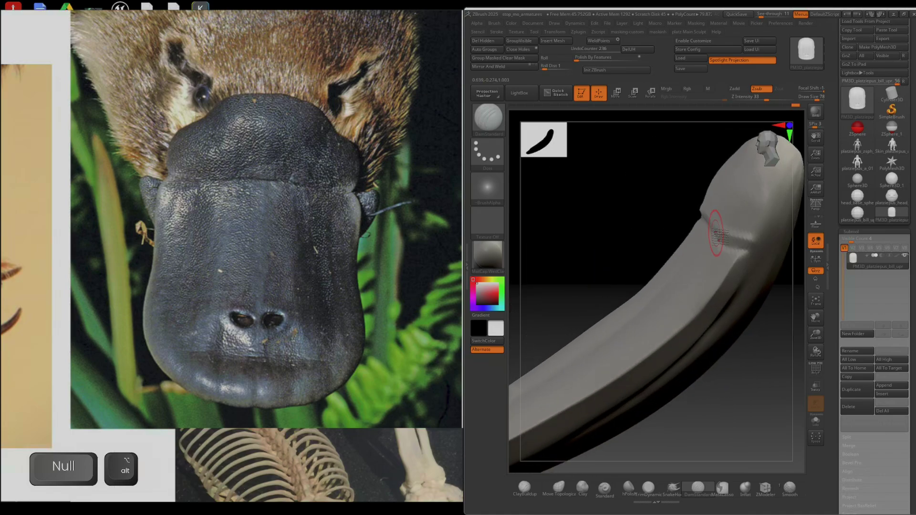
# - Extend the shield crease around the bill's side edges and refine the rear end of the side groove
pyautogui.moveTo(716, 233); pyautogui.dragTo(728, 252)
pyautogui.moveTo(737, 241)
pyautogui.mouseDown(button='right')
pyautogui.moveTo(777, 234)
pyautogui.moveTo(767, 241)
pyautogui.mouseUp(button='right')
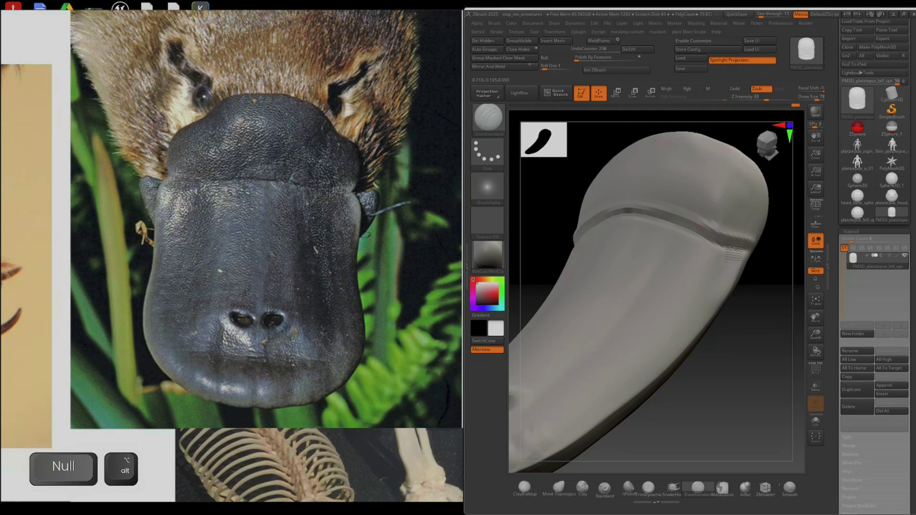
pyautogui.moveTo(750, 252); pyautogui.dragTo(759, 254)
pyautogui.moveTo(780, 250)
pyautogui.mouseDown(button='right')
pyautogui.moveTo(751, 238)
pyautogui.moveTo(761, 282)
pyautogui.moveTo(751, 298)
pyautogui.moveTo(740, 249)
pyautogui.mouseUp(button='right')
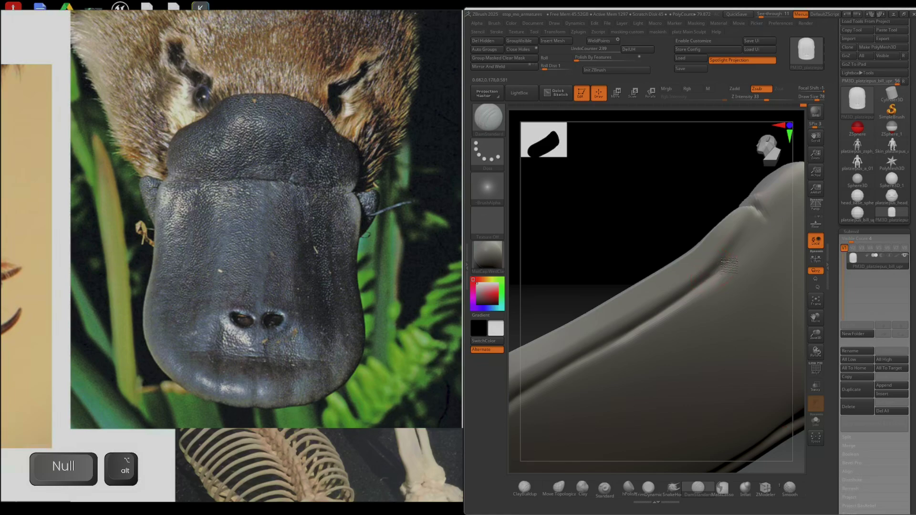
pyautogui.keyDown('alt'); pyautogui.moveTo(731, 262); pyautogui.dragTo(683, 299); pyautogui.keyUp('alt')
pyautogui.moveTo(683, 299)
pyautogui.keyDown('ctrl'); pyautogui.mouseDown(button='right')
pyautogui.moveTo(687, 286)
pyautogui.moveTo(716, 278)
pyautogui.moveTo(743, 304)
pyautogui.moveTo(706, 264)
pyautogui.moveTo(717, 405)
pyautogui.moveTo(711, 372)
pyautogui.moveTo(724, 323)
pyautogui.moveTo(685, 303)
pyautogui.moveTo(754, 323)
pyautogui.moveTo(740, 343)
pyautogui.moveTo(716, 310)
pyautogui.moveTo(587, 342)
pyautogui.mouseUp(button='right'); pyautogui.keyUp('ctrl')
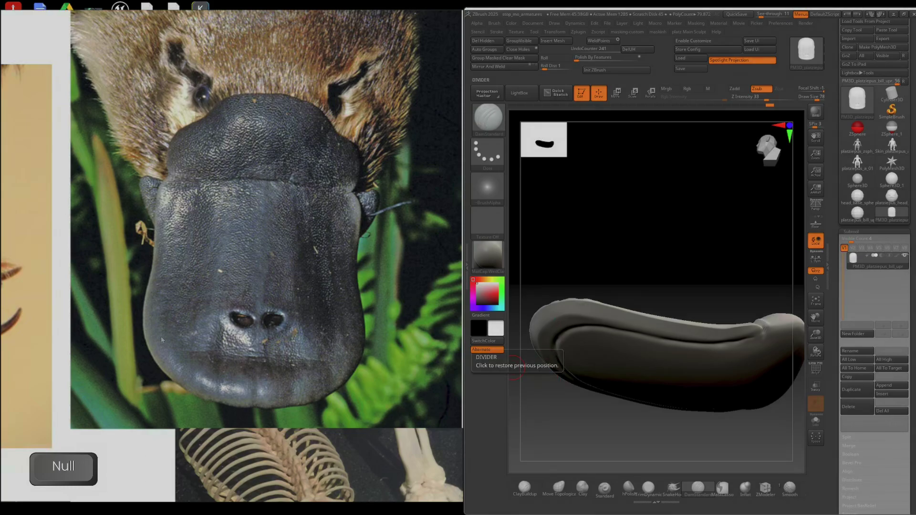
# - Examine the side-view platypus photos on the reference board for the bill's side edge and the shield behind it
pyautogui.moveTo(161, 340); pyautogui.dragTo(446, 307, button='middle')
pyautogui.moveTo(114, 301); pyautogui.dragTo(405, 335, button='middle')
pyautogui.scroll(-3, 405, 335)
pyautogui.scroll(3, 313, 307)
pyautogui.moveTo(36, 266); pyautogui.dragTo(234, 128, button='middle')
pyautogui.scroll(2, 313, 307)
pyautogui.moveTo(391, 481); pyautogui.dragTo(374, 347, button='middle')
pyautogui.scroll(-2, 317, 275)
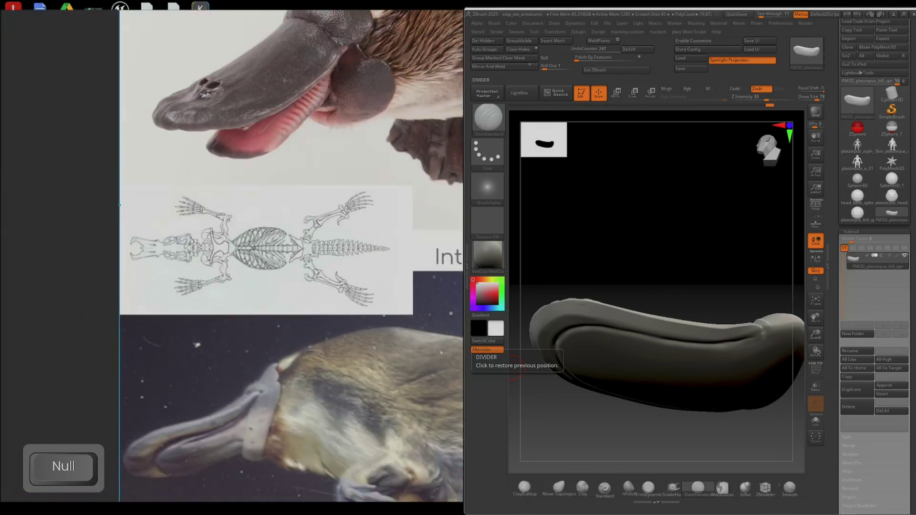
# - Carve short radial wrinkles into the rim around the front tip of the platypus bill
pyautogui.scroll(-2, 374, 347)
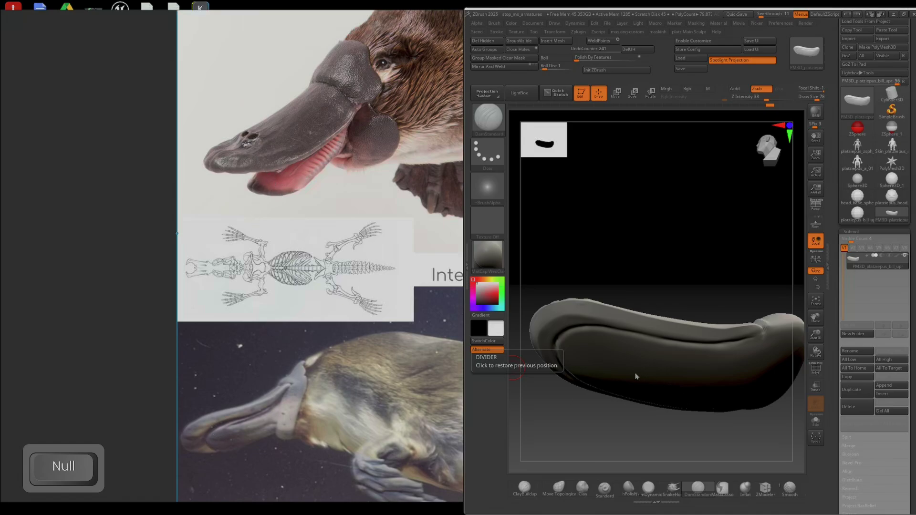
pyautogui.moveTo(565, 333); pyautogui.dragTo(613, 274, button='right')
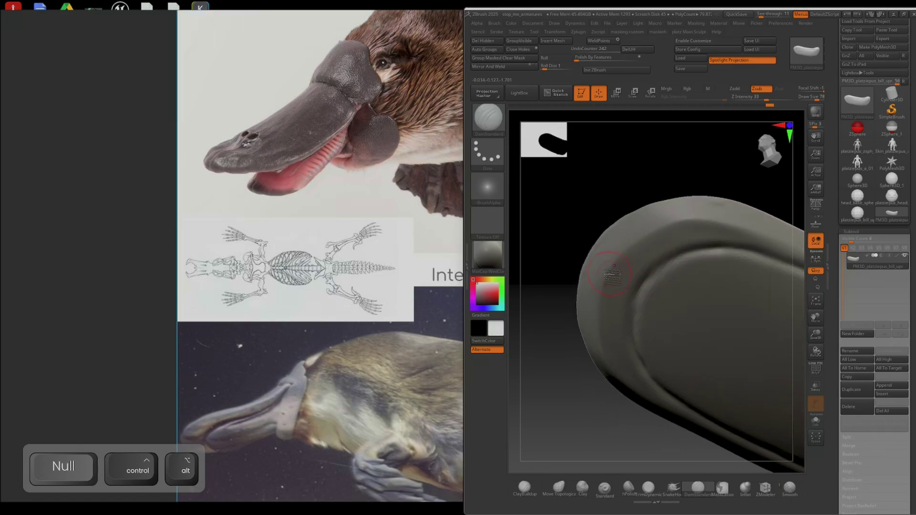
pyautogui.moveTo(596, 256)
pyautogui.mouseDown()
pyautogui.moveTo(623, 273)
pyautogui.moveTo(626, 265)
pyautogui.mouseUp()
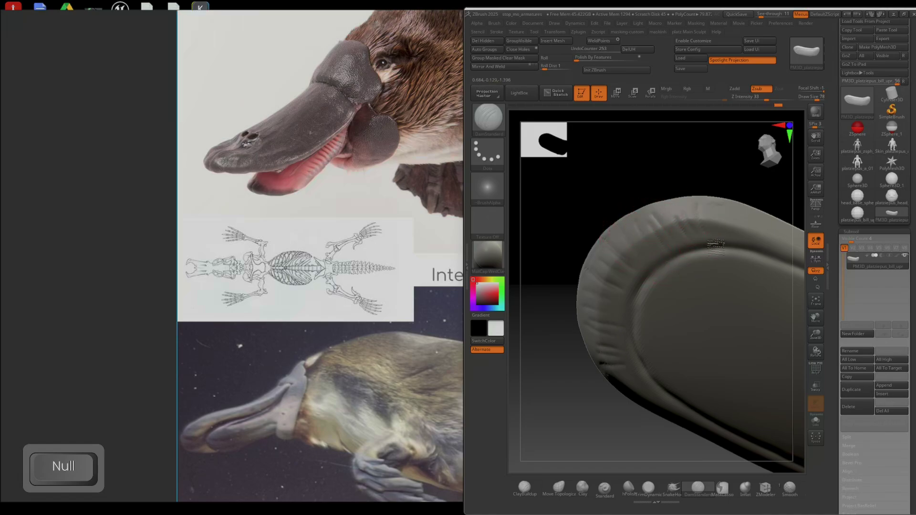
pyautogui.moveTo(724, 221); pyautogui.dragTo(735, 241)
pyautogui.keyDown('alt'); pyautogui.moveTo(763, 250); pyautogui.dragTo(638, 260, button='right'); pyautogui.keyUp('alt')
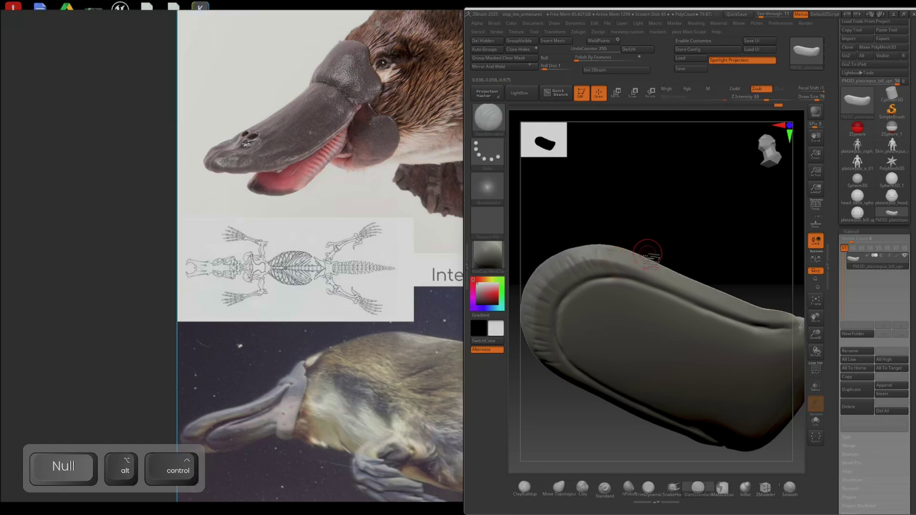
# - Hide the surrounding brush interface to enlarge the canvas and strengthen the wrinkles around the bill tip's rim
pyautogui.press('Tab')
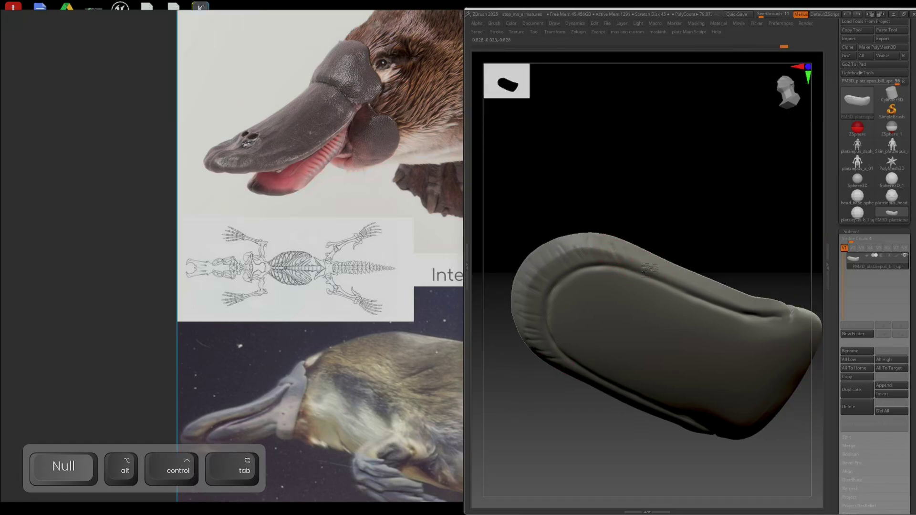
pyautogui.moveTo(566, 242)
pyautogui.mouseDown()
pyautogui.moveTo(577, 258)
pyautogui.moveTo(540, 279)
pyautogui.mouseUp()
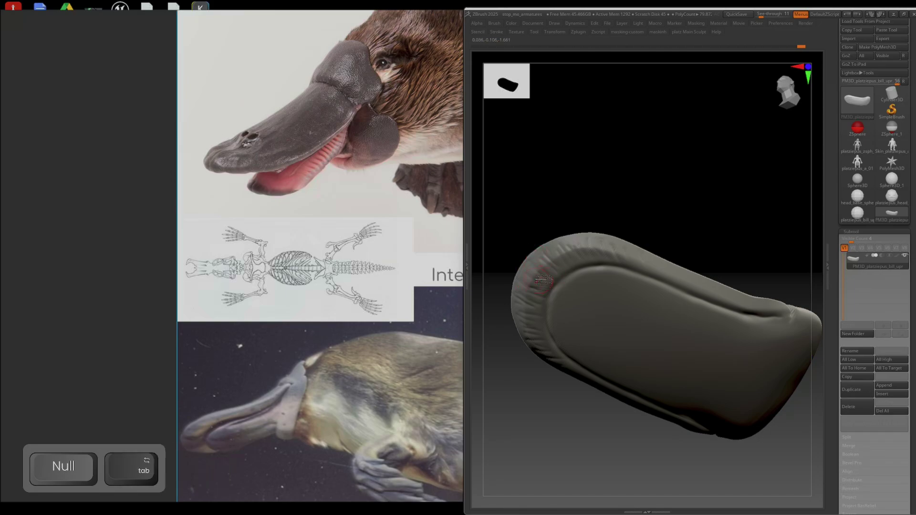
pyautogui.keyDown('ctrl'); pyautogui.moveTo(565, 293); pyautogui.dragTo(547, 281, button='right'); pyautogui.keyUp('ctrl')
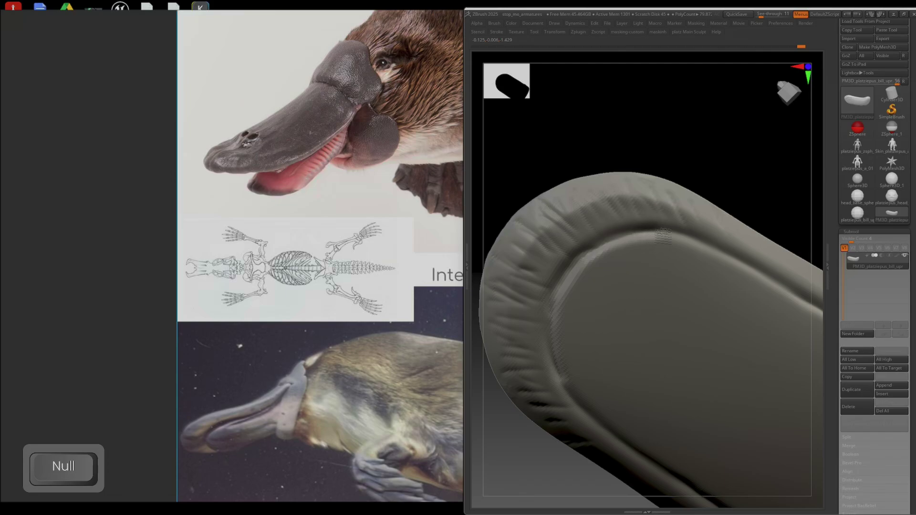
# - Rework the inner edge of the groove behind the wrinkled rim, undoing unwanted strokes and continuing along the bill's upper side
pyautogui.keyDown('alt'); pyautogui.moveTo(765, 270); pyautogui.dragTo(684, 232, button='right'); pyautogui.keyUp('alt')
pyautogui.hotkey('ctrl', 'z')
pyautogui.keyDown('alt'); pyautogui.moveTo(536, 224); pyautogui.dragTo(590, 214, button='right'); pyautogui.keyUp('alt')
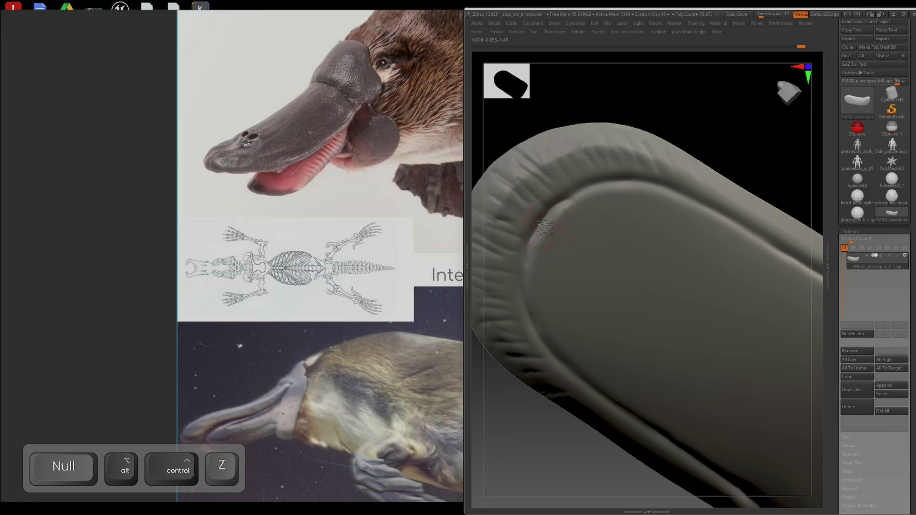
pyautogui.moveTo(546, 226)
pyautogui.mouseDown()
pyautogui.moveTo(581, 204)
pyautogui.moveTo(648, 190)
pyautogui.moveTo(718, 217)
pyautogui.mouseUp()
pyautogui.hotkey('ctrl', 'z')
pyautogui.moveTo(541, 202); pyautogui.dragTo(546, 231, button='right')
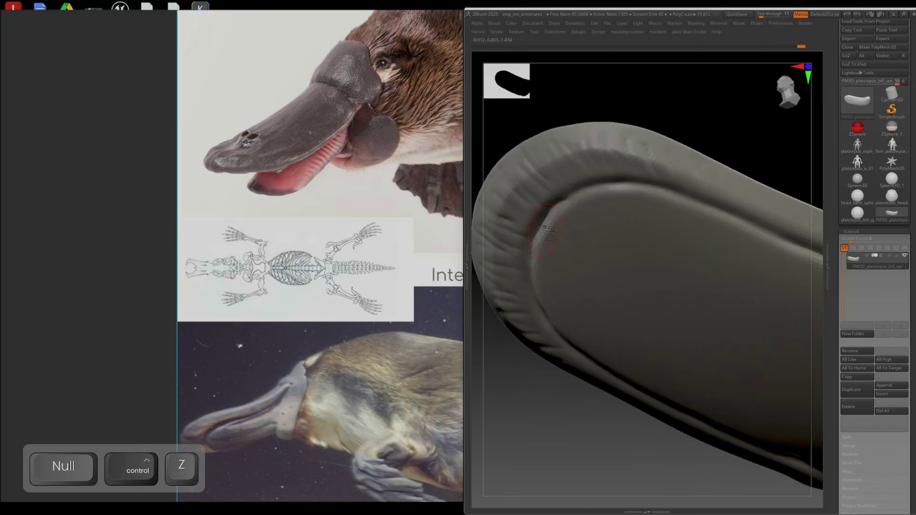
pyautogui.moveTo(636, 220); pyautogui.dragTo(534, 240, button='right')
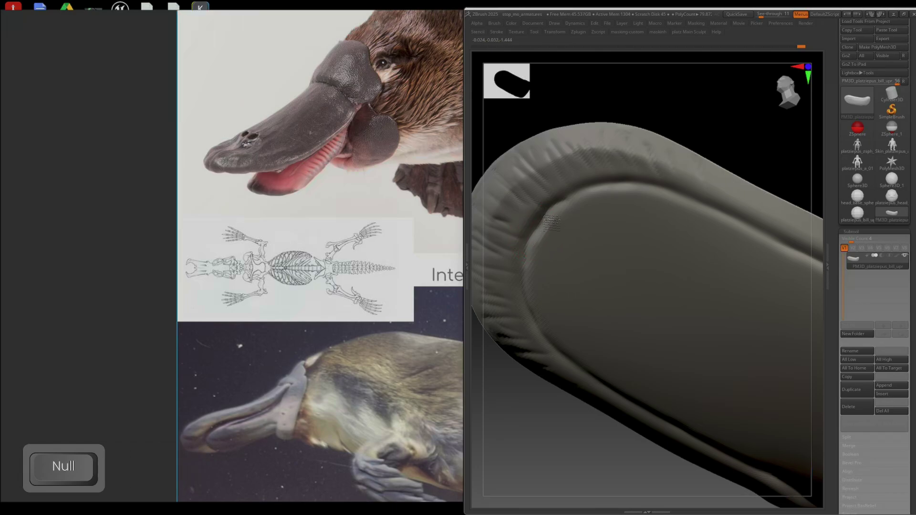
pyautogui.moveTo(592, 198)
pyautogui.mouseDown()
pyautogui.moveTo(665, 194)
pyautogui.moveTo(771, 243)
pyautogui.mouseUp()
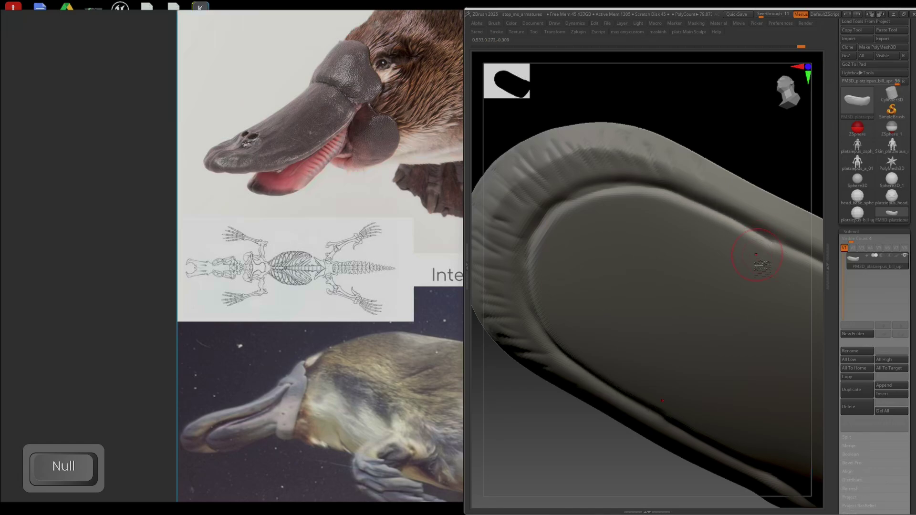
# - Define the groove's inner edge along the side of the bill toward its rear end
pyautogui.moveTo(757, 253)
pyautogui.mouseDown(button='right')
pyautogui.moveTo(754, 308)
pyautogui.moveTo(729, 278)
pyautogui.moveTo(673, 331)
pyautogui.moveTo(675, 307)
pyautogui.moveTo(784, 317)
pyautogui.moveTo(757, 326)
pyautogui.moveTo(687, 305)
pyautogui.mouseUp(button='right')
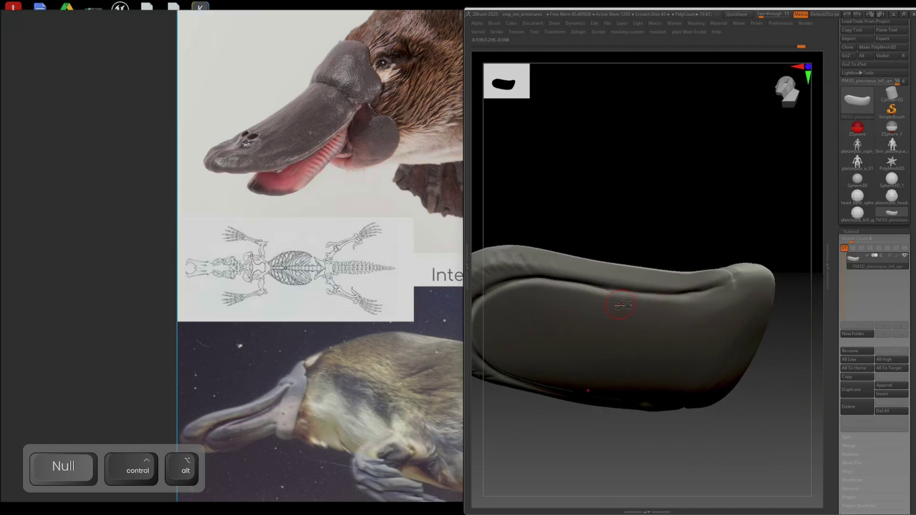
pyautogui.keyDown('ctrl'); pyautogui.moveTo(619, 305); pyautogui.dragTo(604, 374, button='right'); pyautogui.keyUp('ctrl')
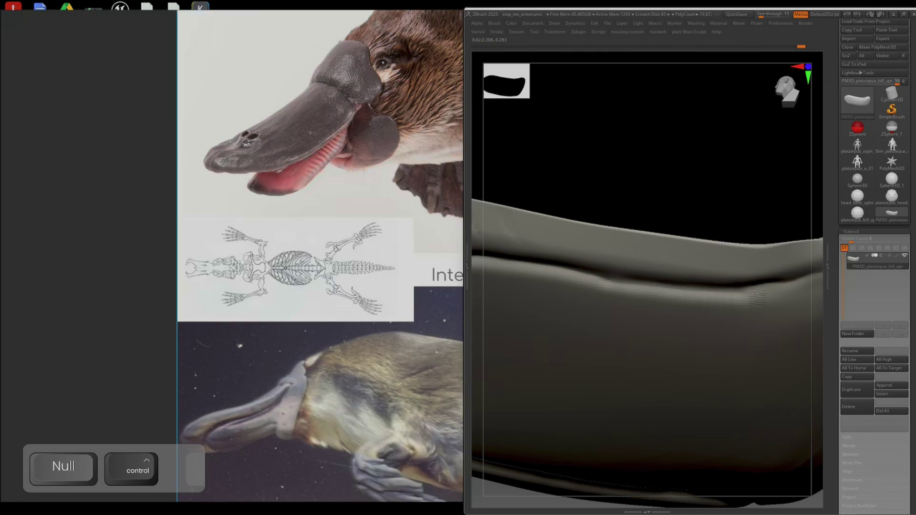
pyautogui.keyDown('ctrl'); pyautogui.moveTo(735, 286); pyautogui.dragTo(775, 291, button='right'); pyautogui.keyUp('ctrl')
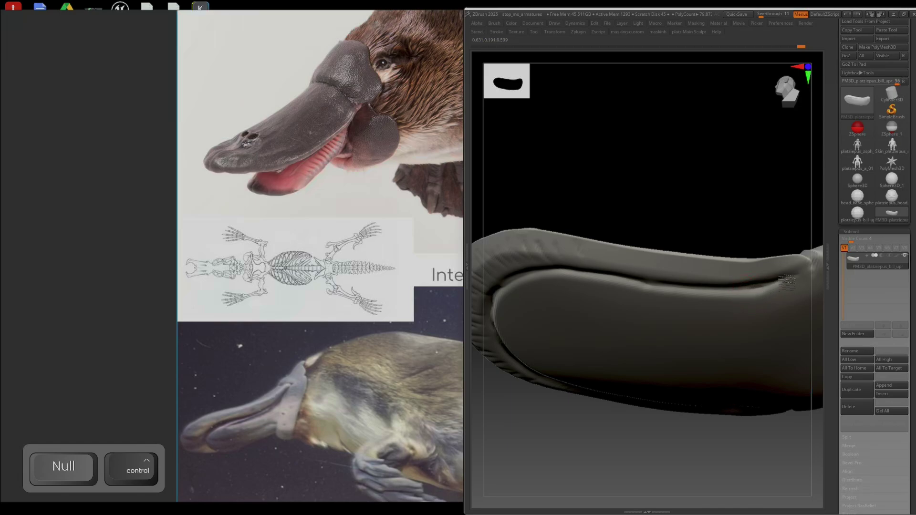
# - Widen and deepen the groove around the front of the bill's inner area, undoing the stray stroke
pyautogui.moveTo(607, 279)
pyautogui.mouseDown(button='right')
pyautogui.moveTo(498, 300)
pyautogui.moveTo(556, 270)
pyautogui.mouseUp(button='right')
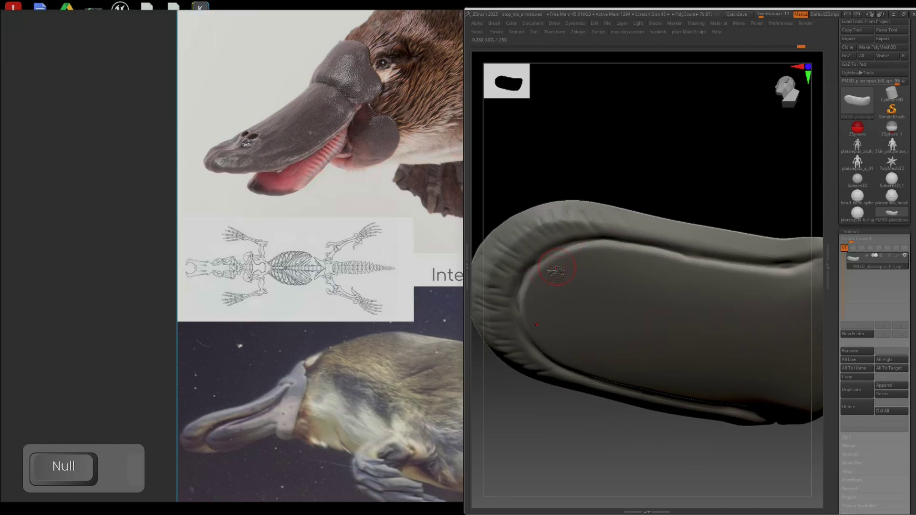
pyautogui.press('ctrl')
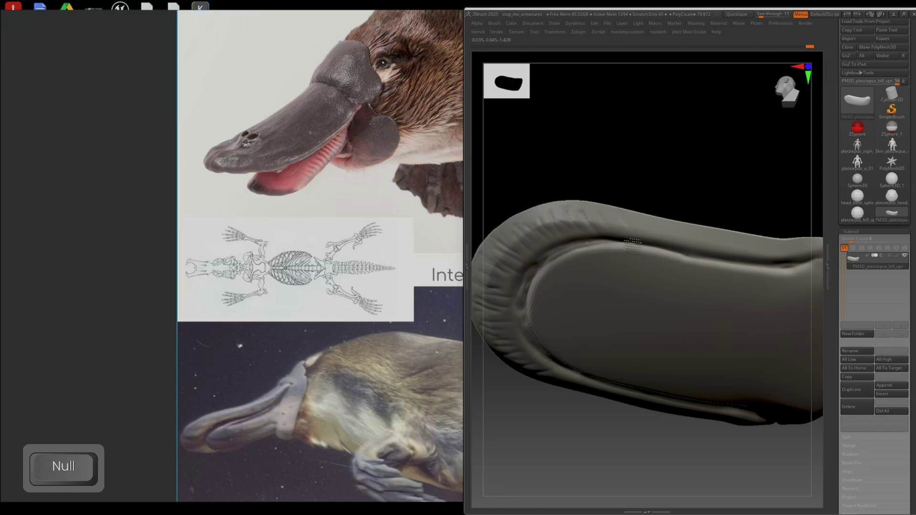
pyautogui.moveTo(600, 247); pyautogui.dragTo(596, 210, button='right')
pyautogui.hotkey('ctrl', 'z')
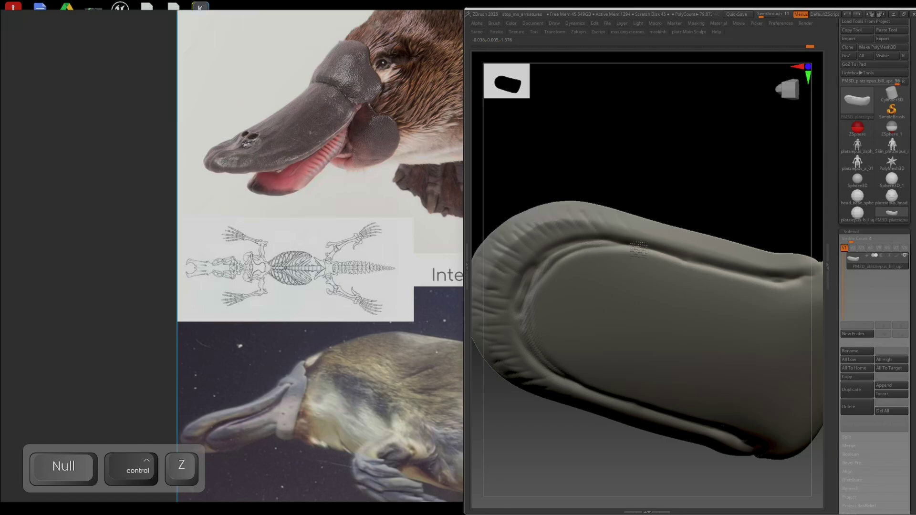
pyautogui.moveTo(587, 262); pyautogui.dragTo(563, 276, button='right')
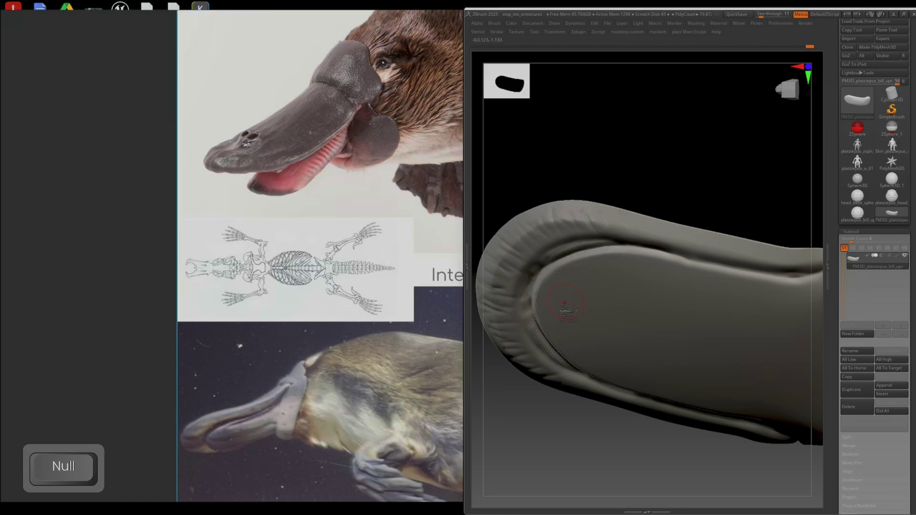
# - Sculpt fan-shaped folds with fine wrinkles at the front of the inner area and soften them
pyautogui.hotkey('ctrl', 'b')
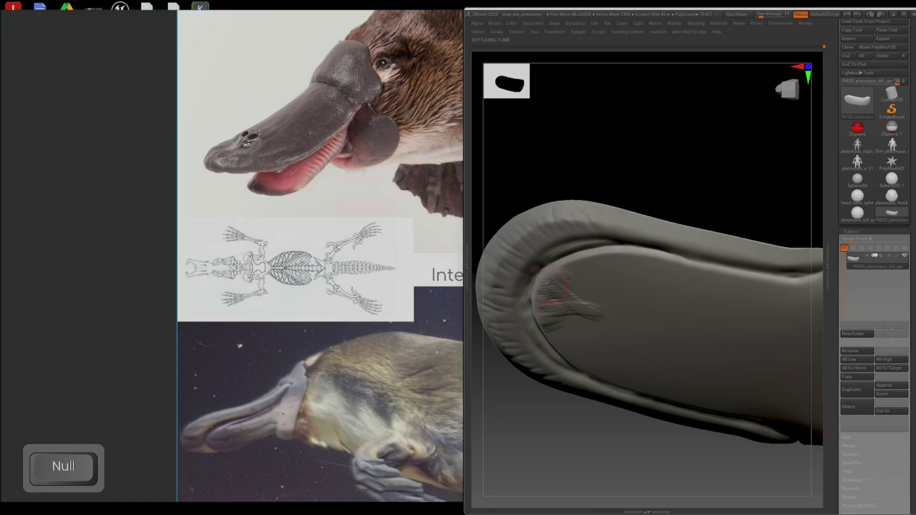
pyautogui.press('shift')
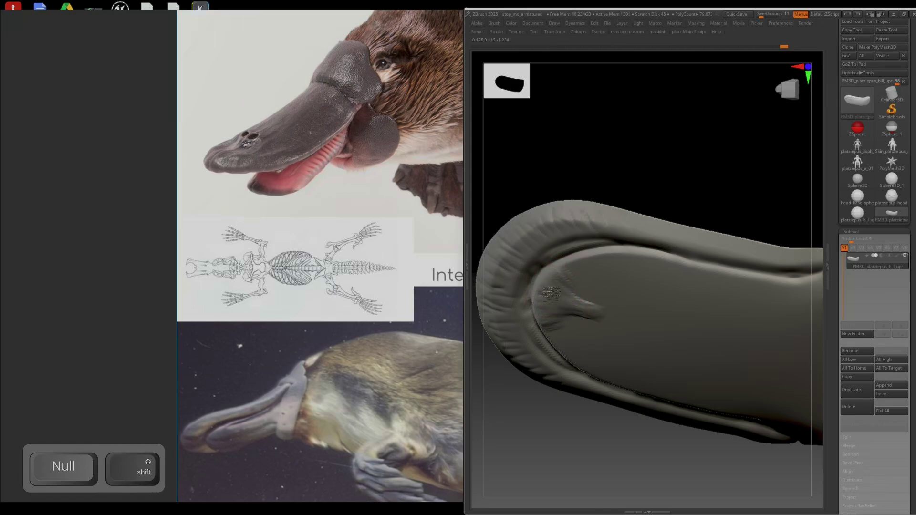
pyautogui.keyDown('shift'); pyautogui.moveTo(586, 278); pyautogui.dragTo(622, 302); pyautogui.keyUp('shift')
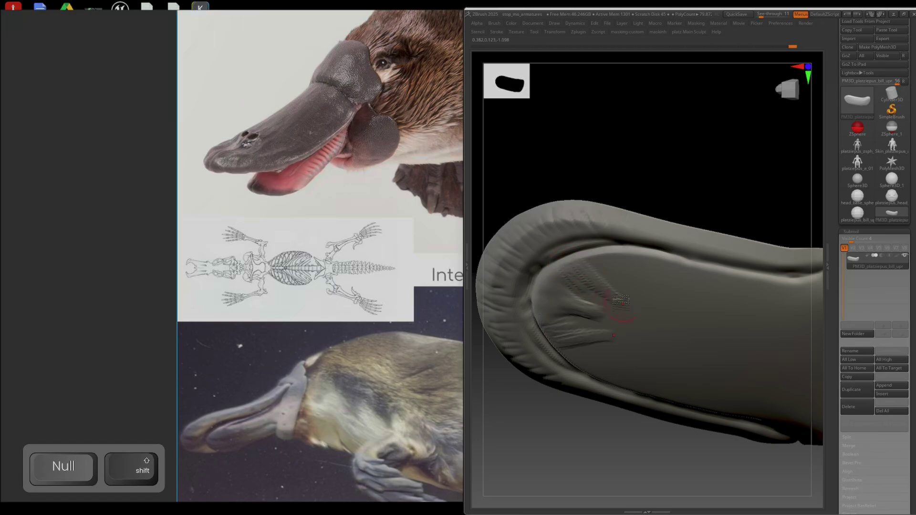
# - Try adding long, thin lengthwise wrinkles across the bill's inner area
pyautogui.keyDown('ctrl'); pyautogui.moveTo(659, 304); pyautogui.dragTo(642, 267, button='right'); pyautogui.keyUp('ctrl')
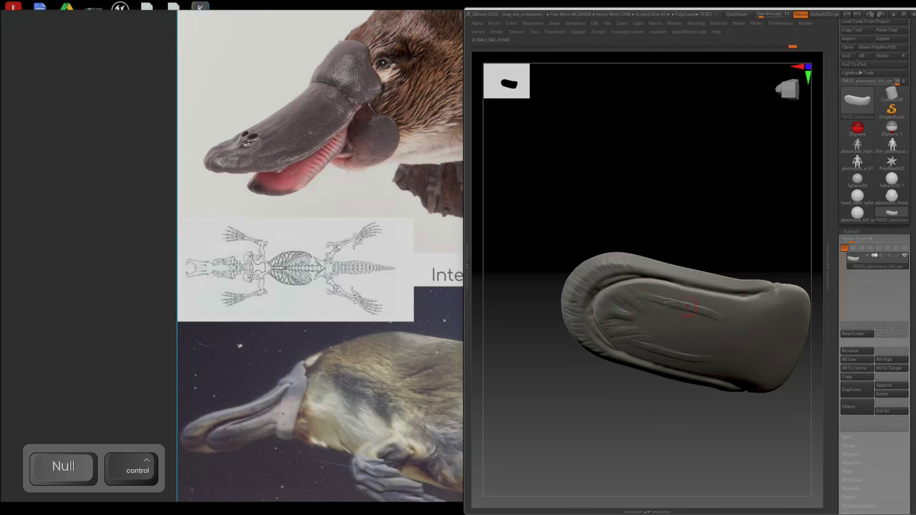
pyautogui.moveTo(704, 309)
pyautogui.keyDown('ctrl'); pyautogui.mouseDown(button='right')
pyautogui.moveTo(738, 388)
pyautogui.moveTo(667, 332)
pyautogui.mouseUp(button='right'); pyautogui.keyUp('ctrl')
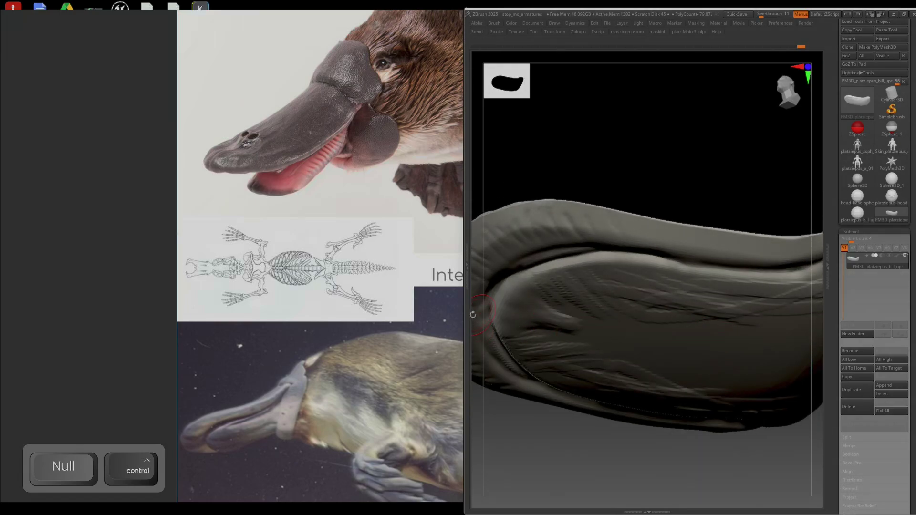
# - Narrow the reference window, shift its platypus images over, and widen the sculpting window toward the references
pyautogui.moveTo(463, 310); pyautogui.dragTo(388, 297)
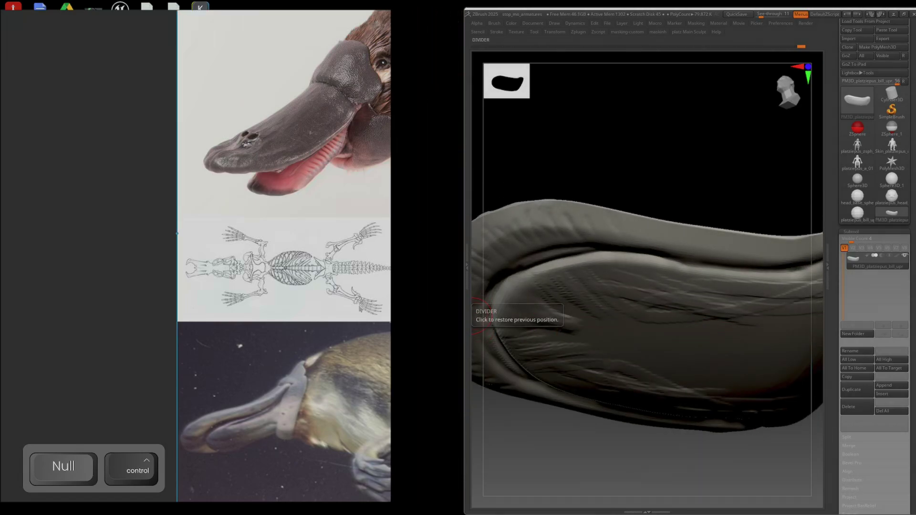
pyautogui.moveTo(177, 233); pyautogui.dragTo(16, 219)
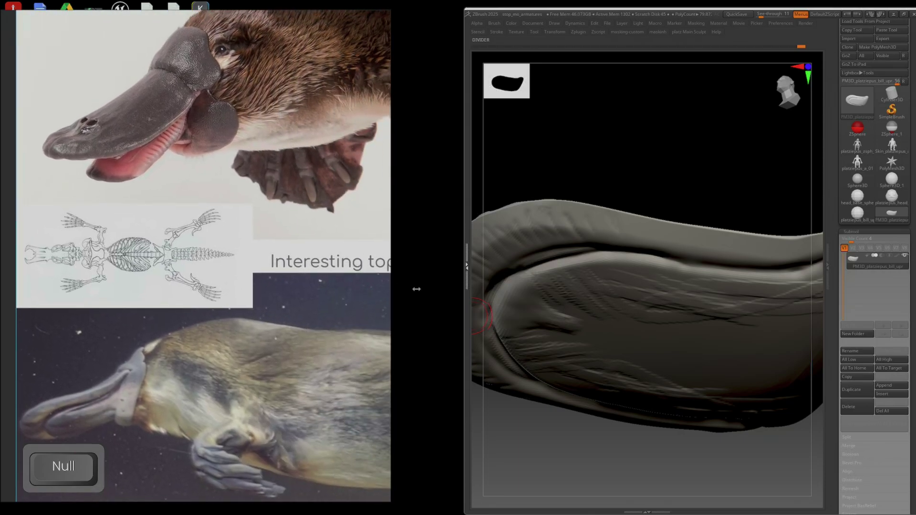
pyautogui.moveTo(465, 300); pyautogui.dragTo(302, 315)
# - Undo the long lengthwise wrinkles on the bill's inner area, keeping the folds at its front
pyautogui.moveTo(616, 210)
pyautogui.mouseDown()
pyautogui.moveTo(628, 198)
pyautogui.moveTo(651, 313)
pyautogui.moveTo(603, 302)
pyautogui.mouseUp()
pyautogui.press('shift')
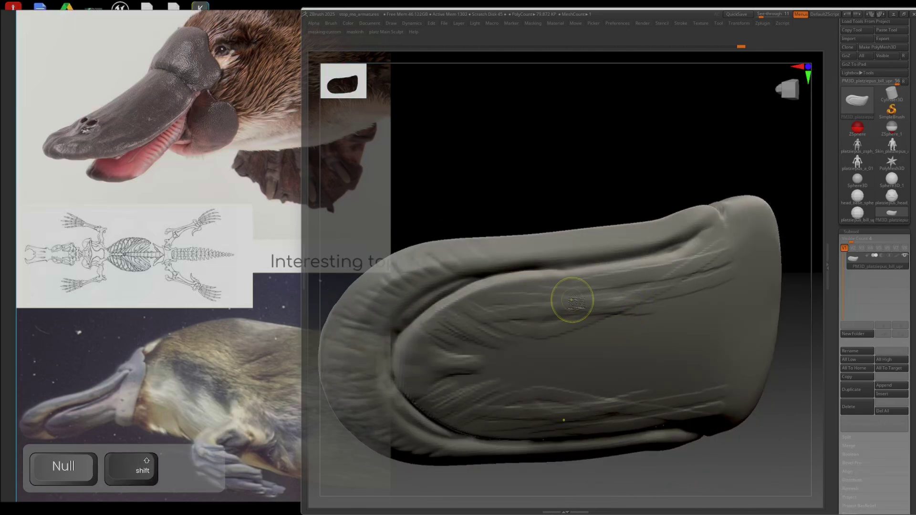
pyautogui.hotkey('ctrl', 'z')
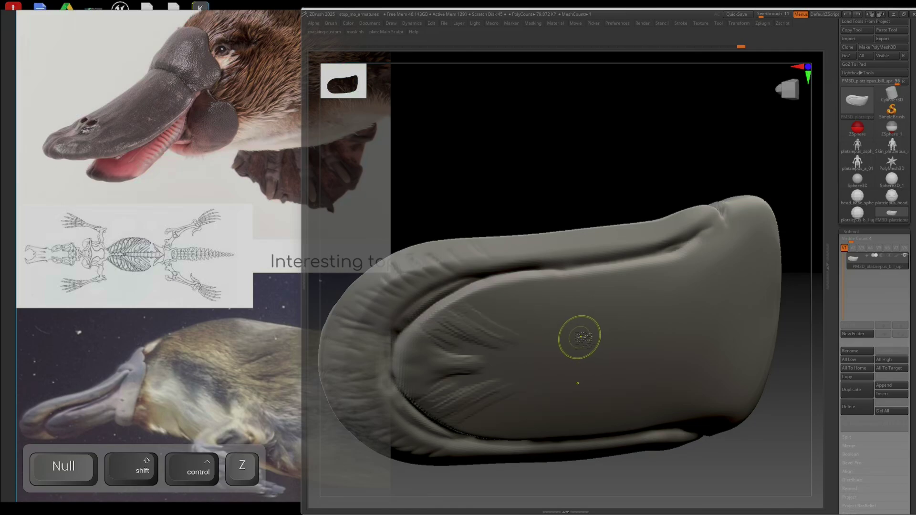
# - Drop the bill to a lower subdivision level and sculpt broad lengthwise undulations across its inner area
pyautogui.hotkey('shift', 'd')
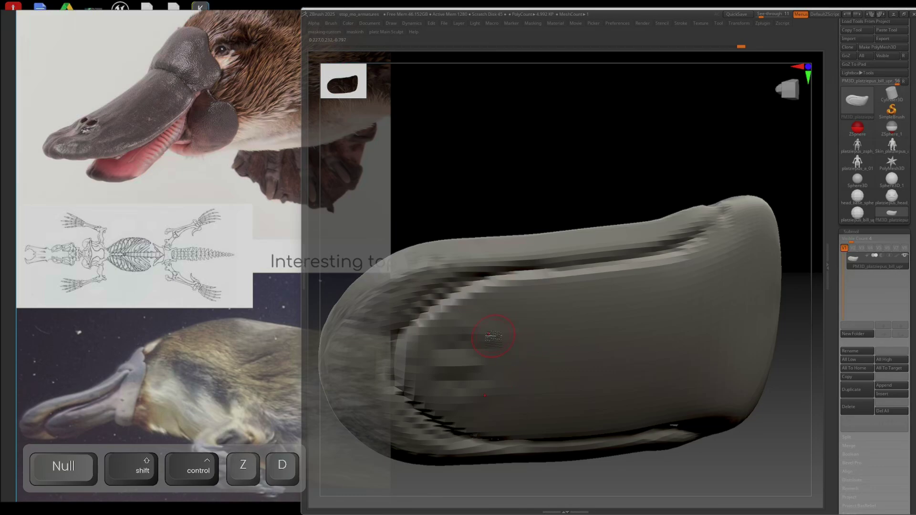
pyautogui.press(']')
pyautogui.press('Return')
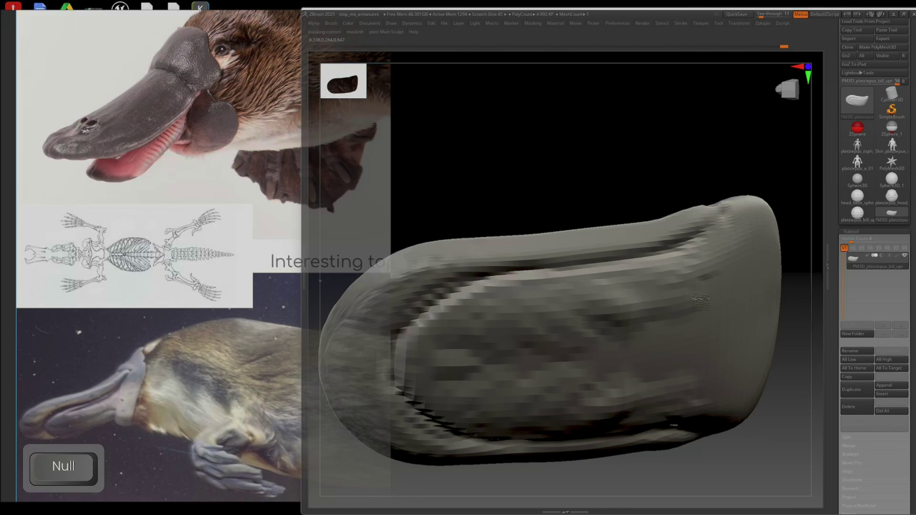
pyautogui.moveTo(701, 303)
pyautogui.mouseDown()
pyautogui.moveTo(671, 329)
pyautogui.moveTo(430, 352)
pyautogui.mouseUp()
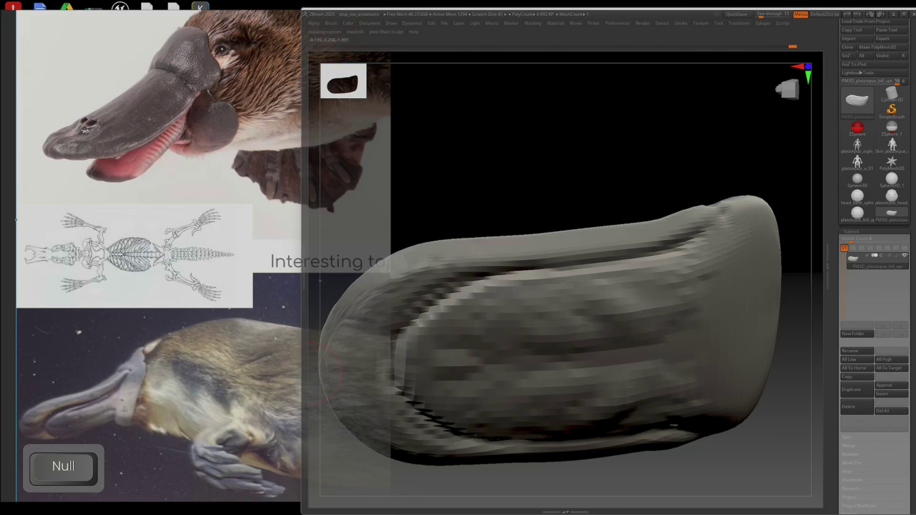
pyautogui.moveTo(456, 323); pyautogui.dragTo(486, 327)
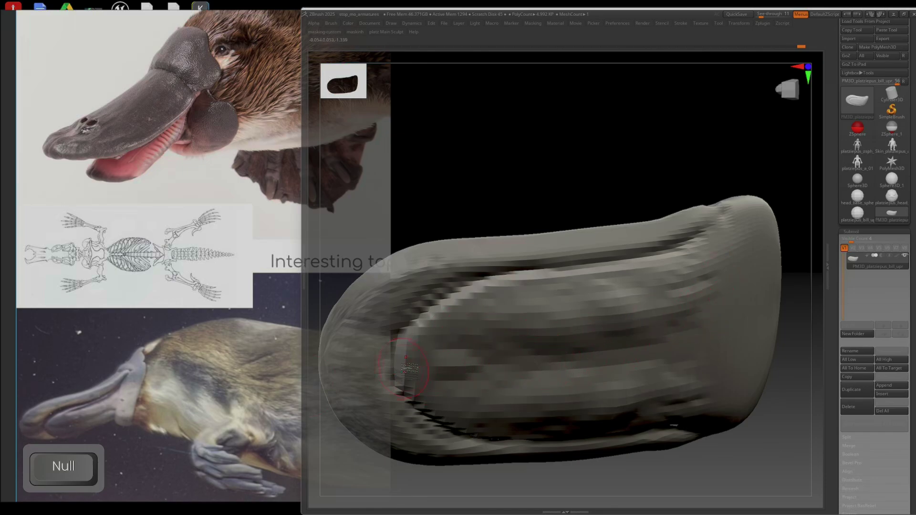
# - Sculpt long parallel ridges and grooves through the middle of the inner area, from its front to the bill's rear
pyautogui.moveTo(404, 369); pyautogui.dragTo(514, 362)
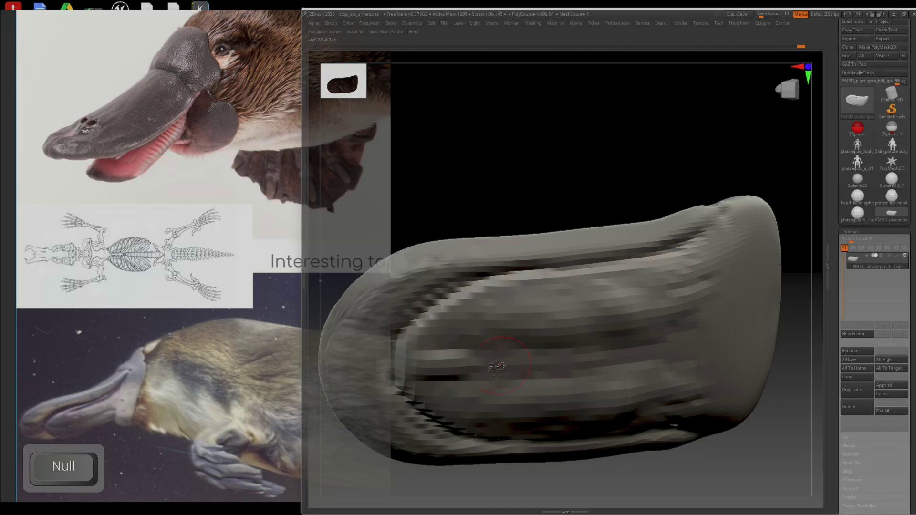
pyautogui.moveTo(437, 367); pyautogui.dragTo(671, 354)
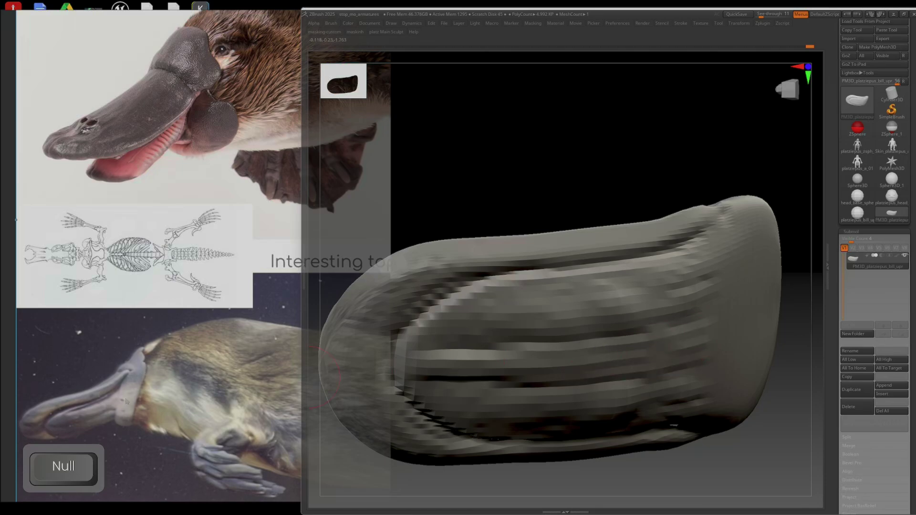
pyautogui.moveTo(566, 361); pyautogui.dragTo(684, 349)
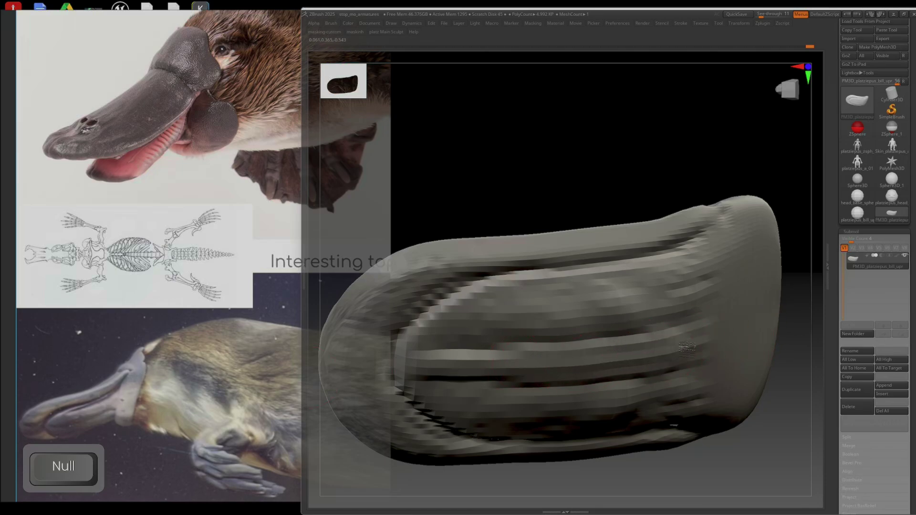
pyautogui.moveTo(630, 359); pyautogui.dragTo(711, 341)
pyautogui.moveTo(666, 354); pyautogui.dragTo(716, 339)
pyautogui.moveTo(711, 353)
pyautogui.mouseDown(button='right')
pyautogui.moveTo(677, 382)
pyautogui.moveTo(665, 368)
pyautogui.mouseUp(button='right')
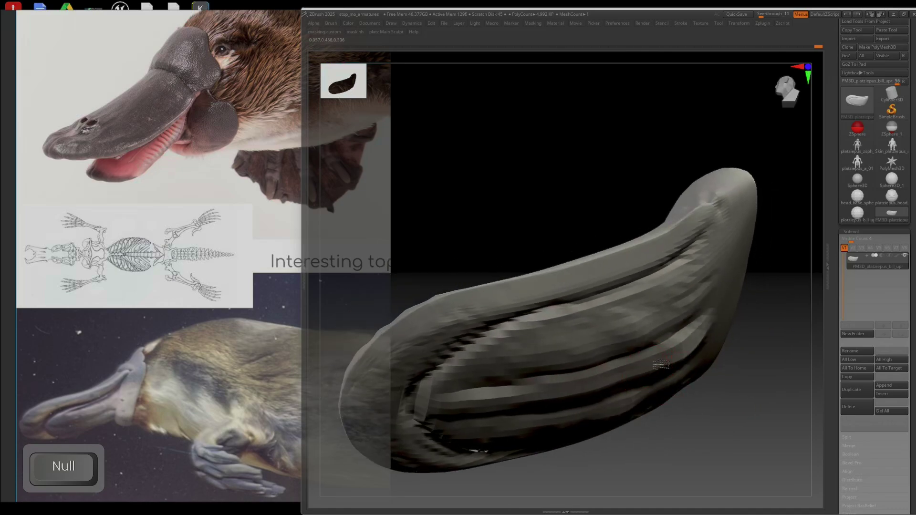
# - Raise the bill two subdivision levels and sculpt fine lengthwise wrinkles over the broad ridges of its inner area
pyautogui.moveTo(594, 387)
pyautogui.mouseDown(button='right')
pyautogui.moveTo(663, 343)
pyautogui.moveTo(614, 322)
pyautogui.mouseUp(button='right')
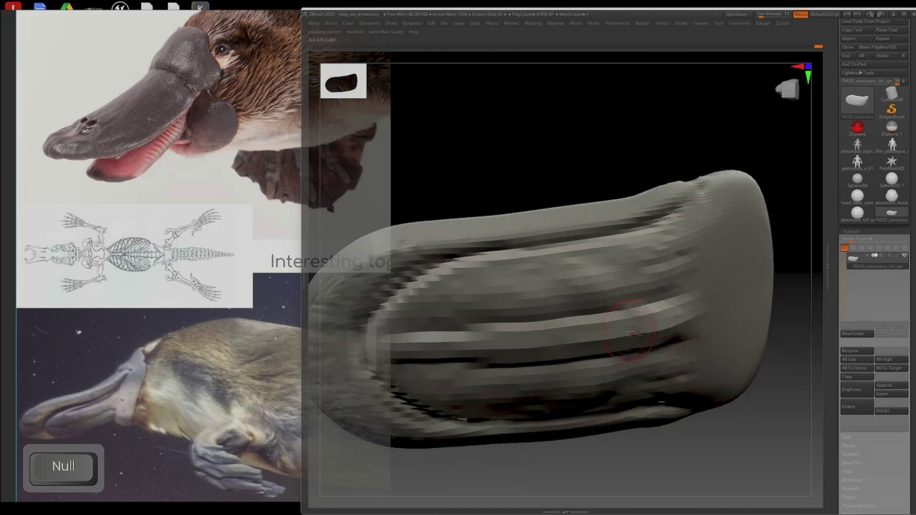
pyautogui.press('d')
pyautogui.press('d')
pyautogui.moveTo(697, 359); pyautogui.dragTo(459, 310, button='right')
pyautogui.press('shift')
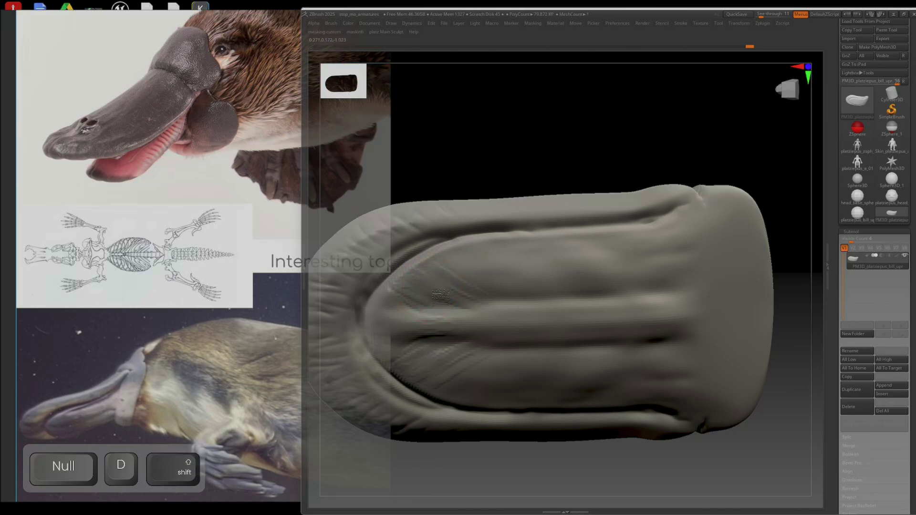
pyautogui.moveTo(645, 305); pyautogui.dragTo(634, 316, button='right')
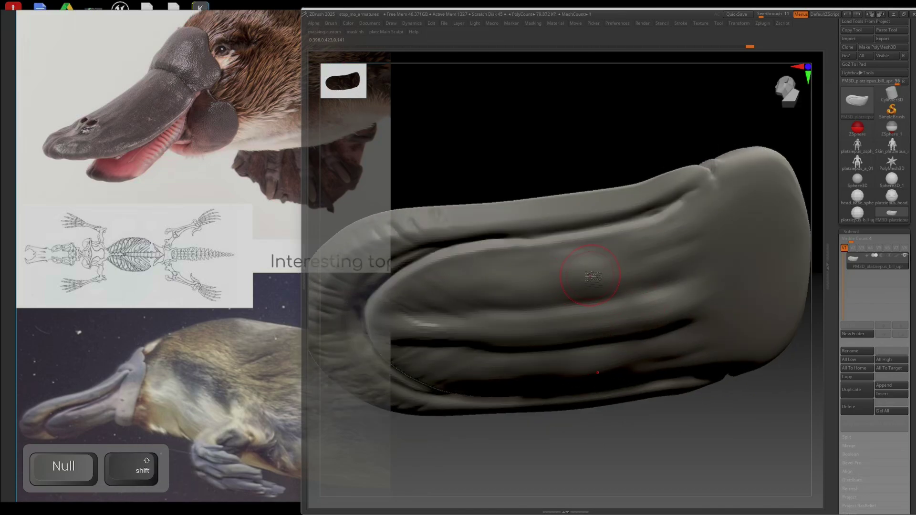
pyautogui.moveTo(644, 270)
pyautogui.mouseDown()
pyautogui.moveTo(587, 272)
pyautogui.moveTo(654, 249)
pyautogui.mouseUp()
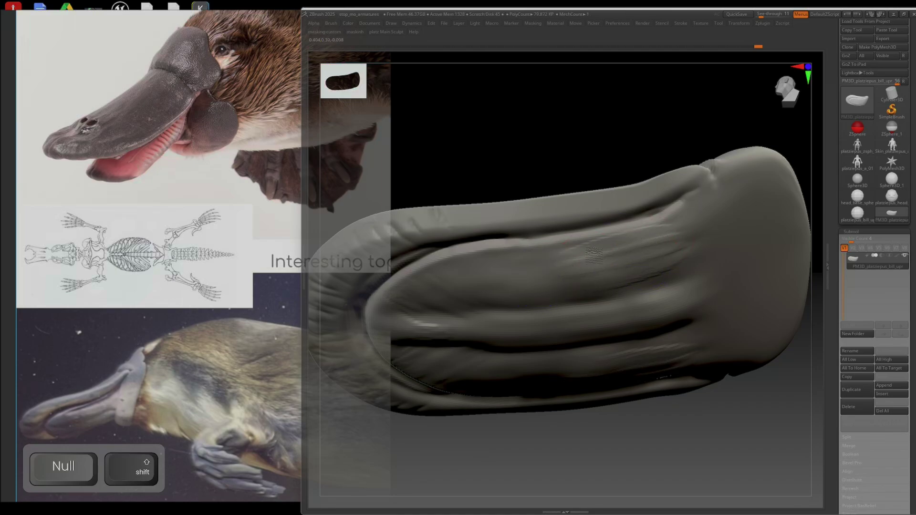
pyautogui.moveTo(461, 279)
pyautogui.mouseDown()
pyautogui.moveTo(651, 258)
pyautogui.moveTo(500, 302)
pyautogui.mouseUp()
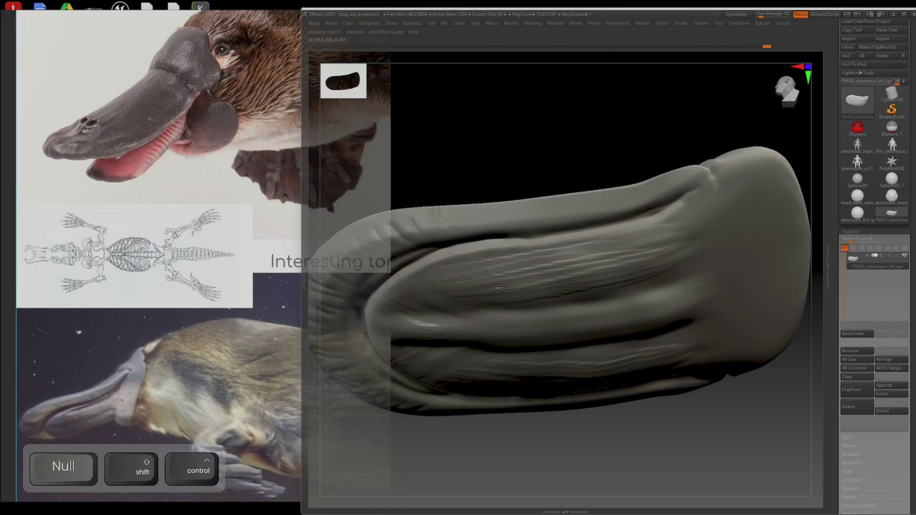
# - Drop the bill to lower subdivision levels and sculpt a crosswise ridge and groove where the inner area meets the rear
pyautogui.hotkey('shift', 'd')
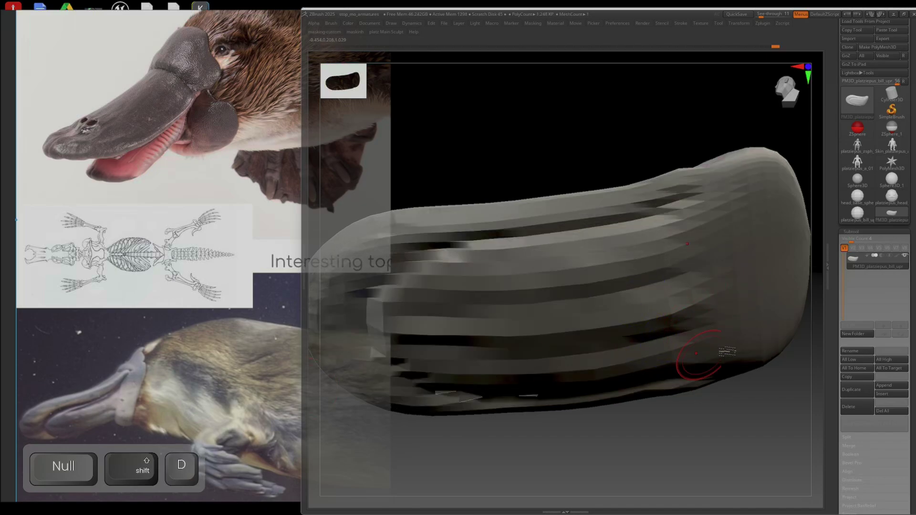
pyautogui.moveTo(697, 353); pyautogui.dragTo(699, 334, button='right')
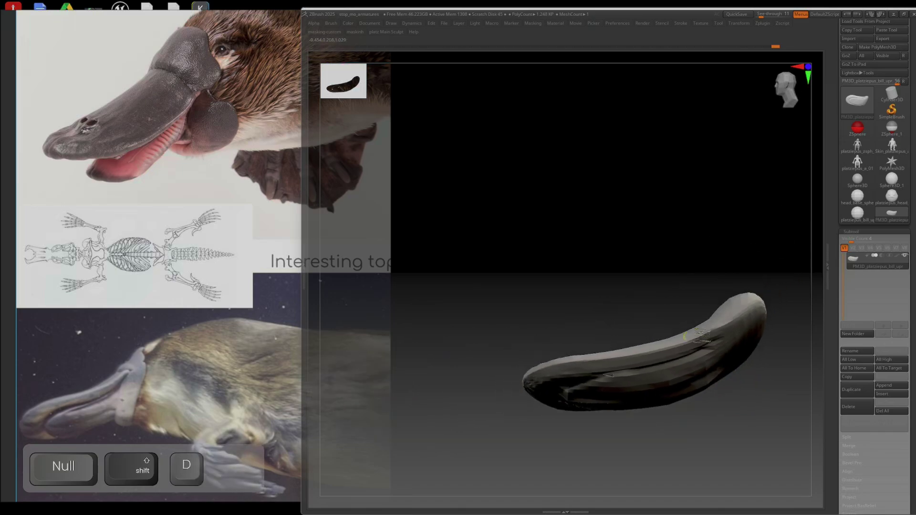
pyautogui.keyDown('ctrl'); pyautogui.moveTo(705, 373); pyautogui.dragTo(707, 385, button='right'); pyautogui.keyUp('ctrl')
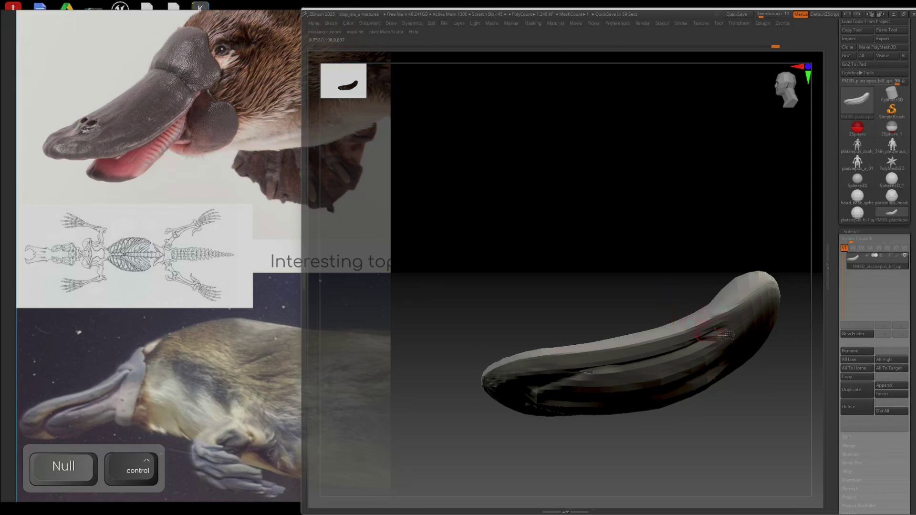
pyautogui.moveTo(707, 368); pyautogui.dragTo(631, 285, button='right')
pyautogui.moveTo(641, 351); pyautogui.dragTo(647, 304, button='right')
pyautogui.press('d')
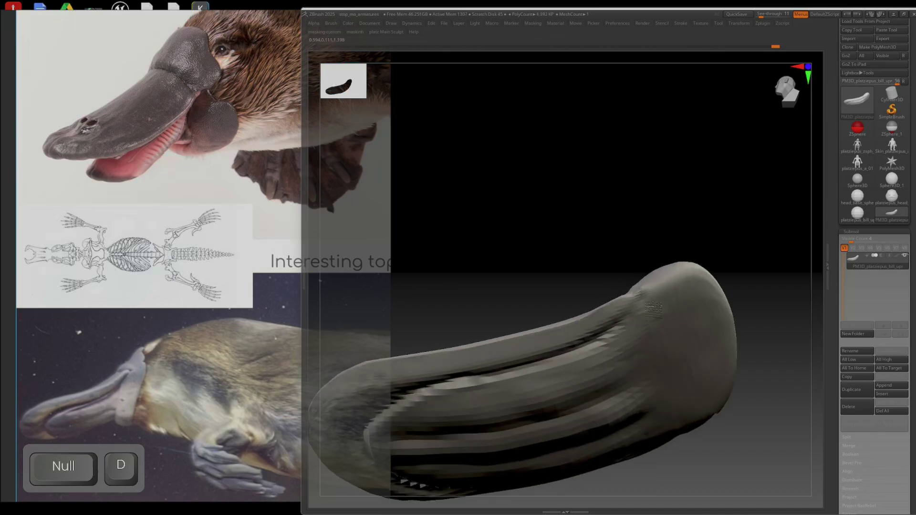
pyautogui.moveTo(653, 329); pyautogui.dragTo(667, 333, button='right')
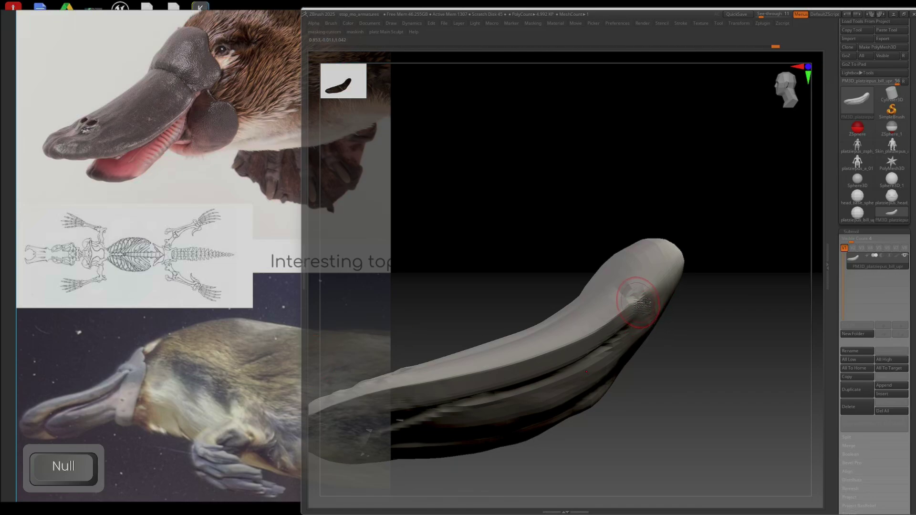
pyautogui.moveTo(637, 303); pyautogui.dragTo(656, 314, button='right')
pyautogui.moveTo(644, 348); pyautogui.dragTo(642, 357, button='right')
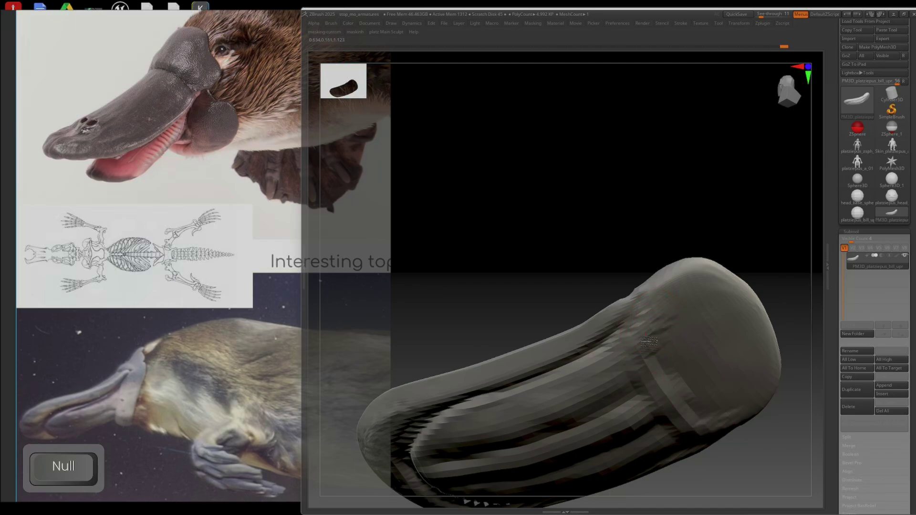
pyautogui.moveTo(677, 405); pyautogui.dragTo(599, 357, button='right')
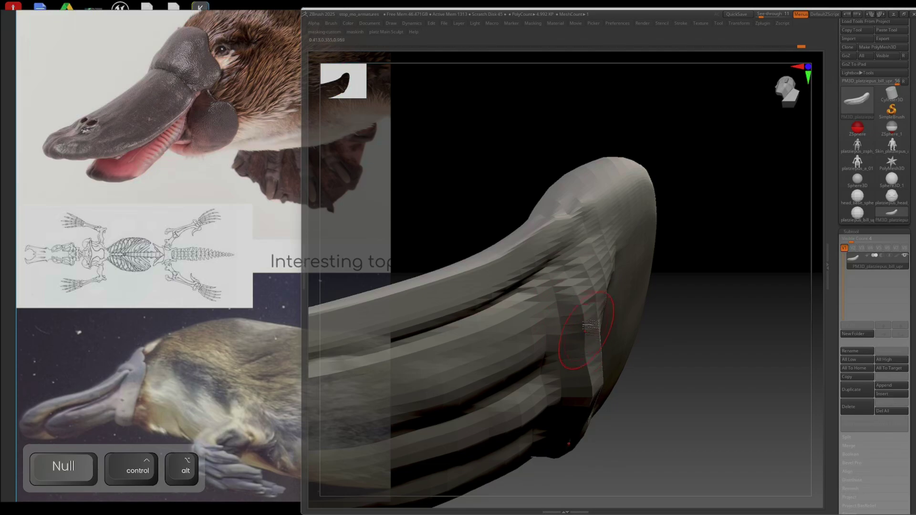
pyautogui.moveTo(579, 284); pyautogui.dragTo(591, 284, button='right')
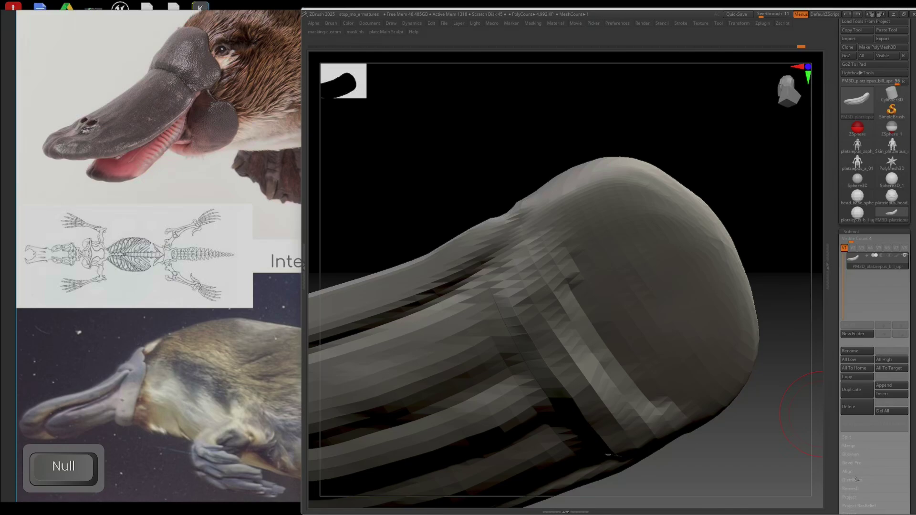
# - Refine the crosswise rear ridge and its adjoining groove at higher subdivision levels, undoing the unwanted stroke and smoothing the rough transition
pyautogui.press('d')
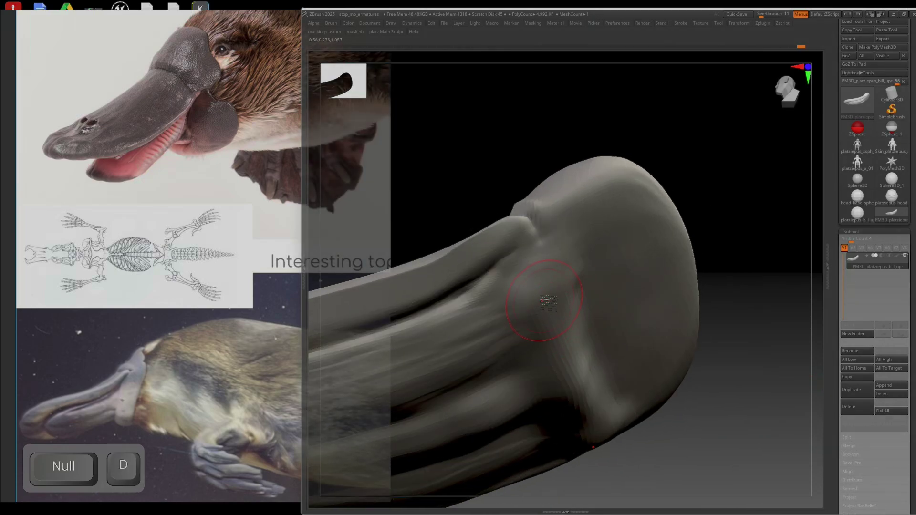
pyautogui.moveTo(549, 301); pyautogui.dragTo(566, 353)
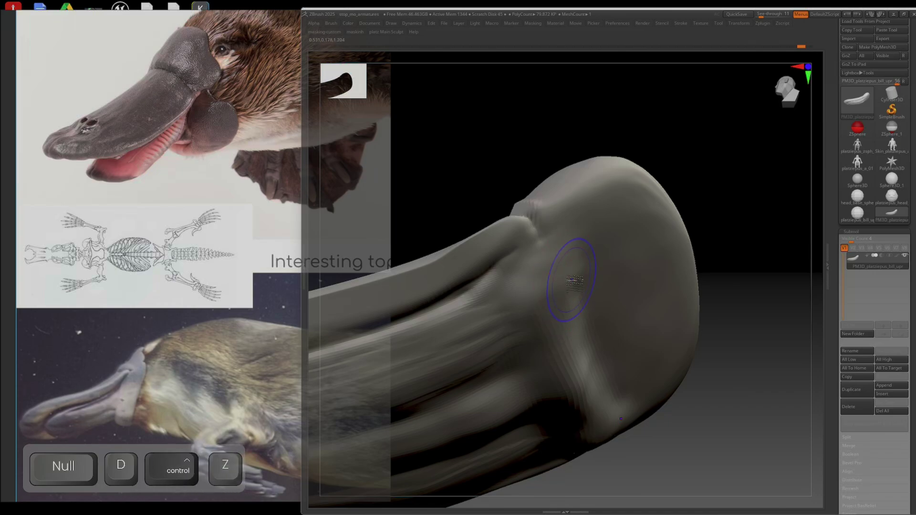
pyautogui.hotkey('ctrl', 'z')
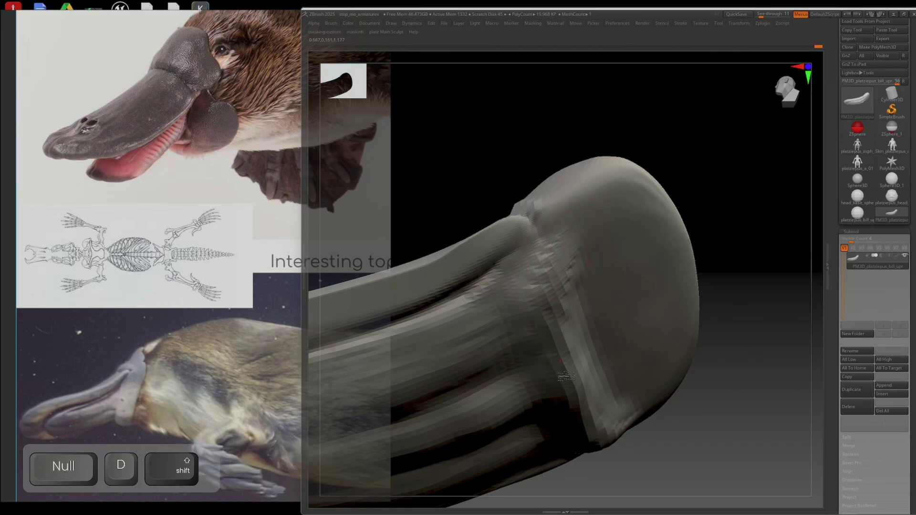
pyautogui.moveTo(585, 392); pyautogui.dragTo(536, 302, button='right')
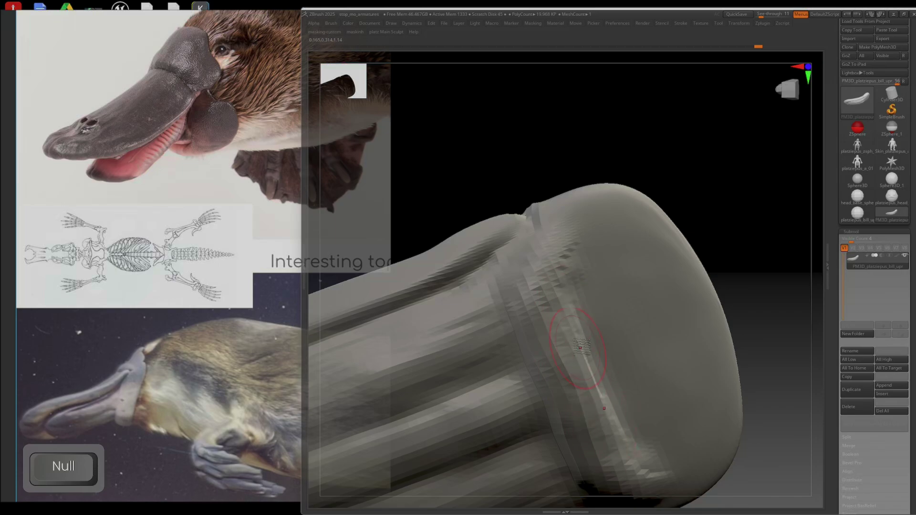
pyautogui.moveTo(580, 348)
pyautogui.mouseDown(button='right')
pyautogui.moveTo(598, 396)
pyautogui.moveTo(559, 316)
pyautogui.moveTo(592, 307)
pyautogui.moveTo(563, 286)
pyautogui.moveTo(542, 288)
pyautogui.moveTo(542, 363)
pyautogui.mouseUp(button='right')
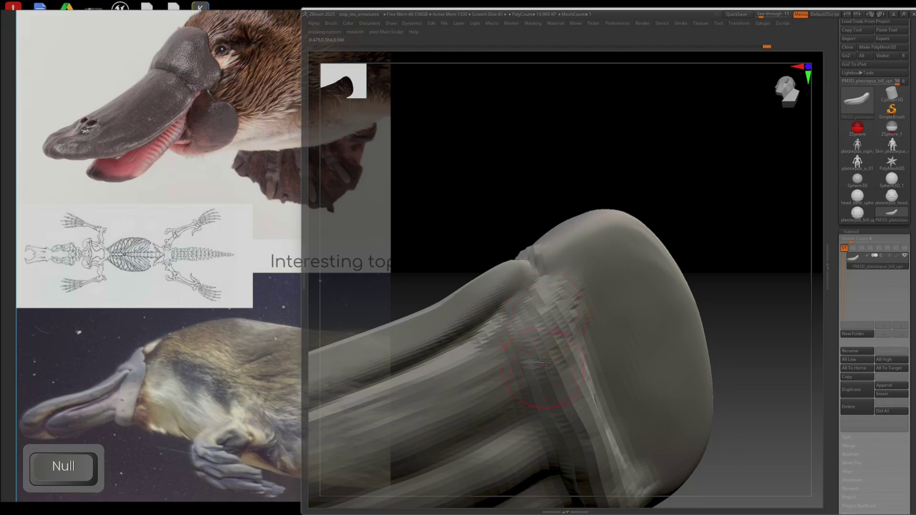
pyautogui.press('shift')
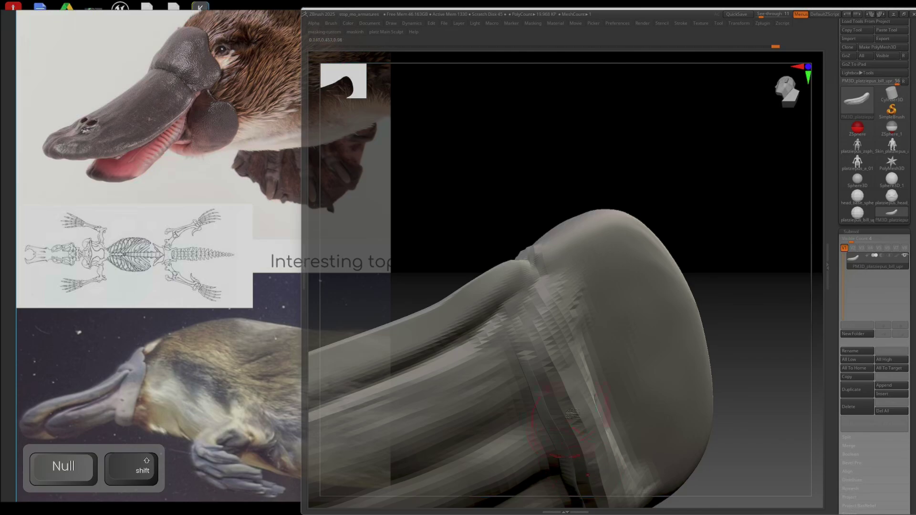
pyautogui.moveTo(567, 420)
pyautogui.mouseDown(button='right')
pyautogui.moveTo(601, 372)
pyautogui.moveTo(594, 356)
pyautogui.moveTo(633, 376)
pyautogui.moveTo(619, 292)
pyautogui.moveTo(615, 350)
pyautogui.moveTo(607, 330)
pyautogui.mouseUp(button='right')
pyautogui.rightClick(633, 378)
pyautogui.moveTo(529, 229)
pyautogui.keyDown('shift'); pyautogui.mouseDown()
pyautogui.moveTo(522, 301)
pyautogui.moveTo(554, 296)
pyautogui.moveTo(539, 341)
pyautogui.mouseUp(); pyautogui.keyUp('shift')
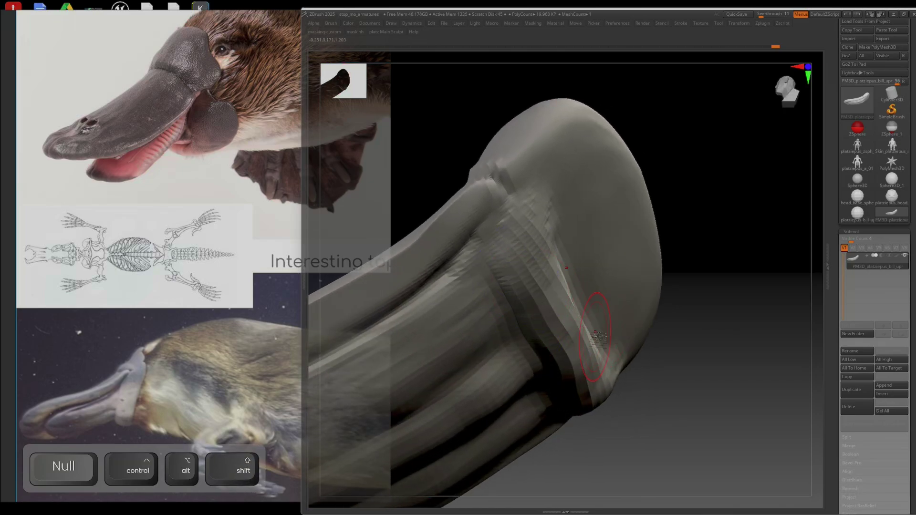
# - Raise the subdivision level and sculpt fine lengthwise wrinkles running into the crosswise rear ridge, softening the harsh ones
pyautogui.hotkey('shift', 'd')
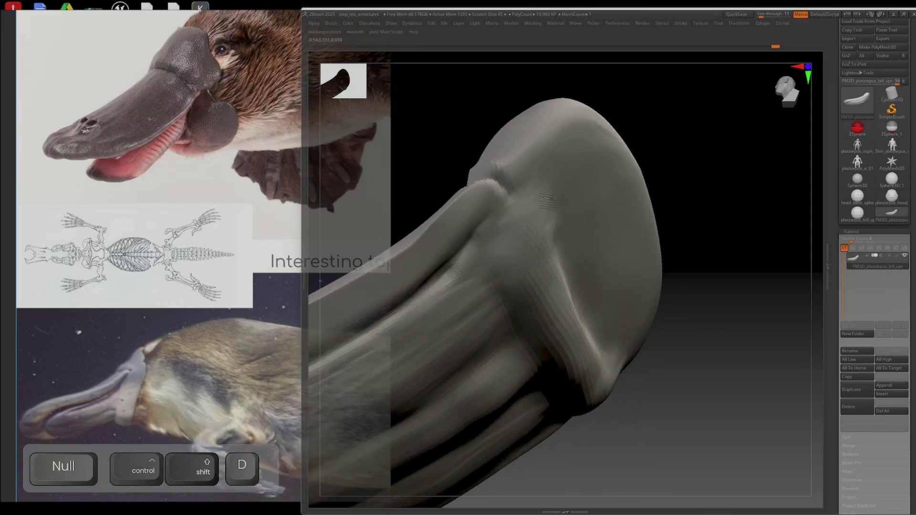
pyautogui.moveTo(529, 314); pyautogui.dragTo(535, 292, button='right')
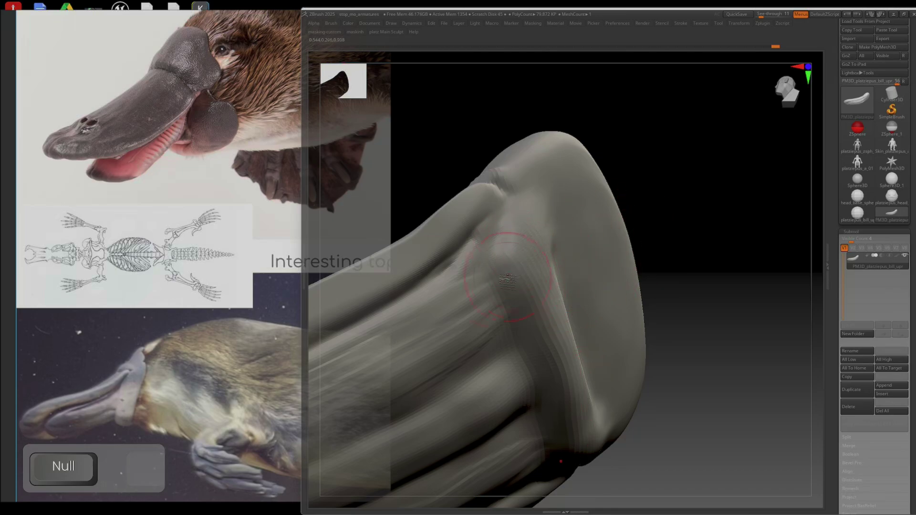
pyautogui.keyDown('alt'); pyautogui.moveTo(508, 249); pyautogui.dragTo(568, 212, button='right'); pyautogui.keyUp('alt')
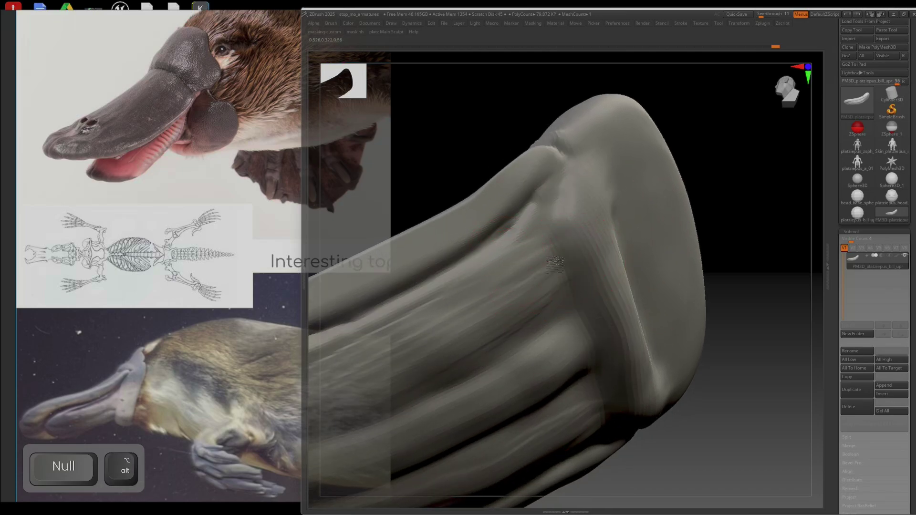
pyautogui.moveTo(548, 264)
pyautogui.mouseDown()
pyautogui.moveTo(490, 271)
pyautogui.moveTo(529, 241)
pyautogui.moveTo(458, 317)
pyautogui.moveTo(504, 323)
pyautogui.moveTo(494, 317)
pyautogui.moveTo(557, 292)
pyautogui.moveTo(436, 355)
pyautogui.mouseUp()
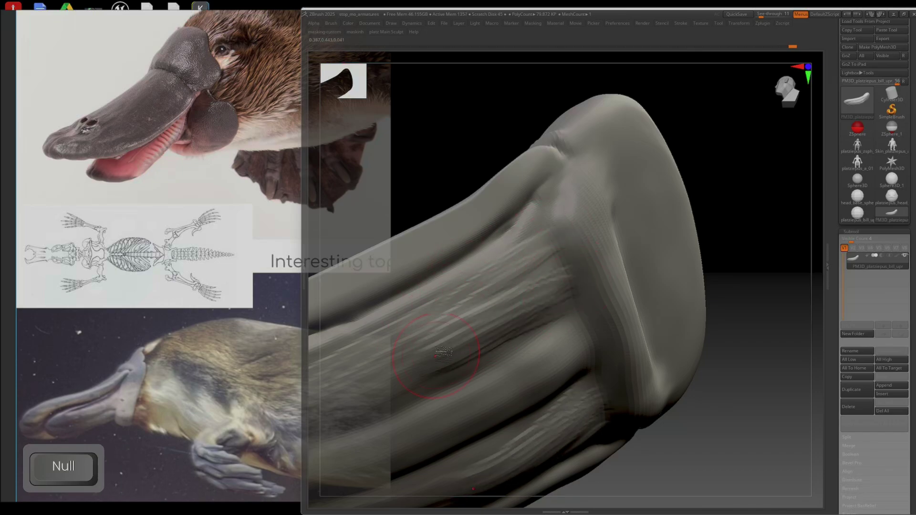
pyautogui.moveTo(513, 413)
pyautogui.mouseDown()
pyautogui.moveTo(568, 389)
pyautogui.moveTo(496, 424)
pyautogui.mouseUp()
pyautogui.moveTo(573, 334)
pyautogui.mouseDown()
pyautogui.moveTo(513, 368)
pyautogui.moveTo(585, 337)
pyautogui.mouseUp()
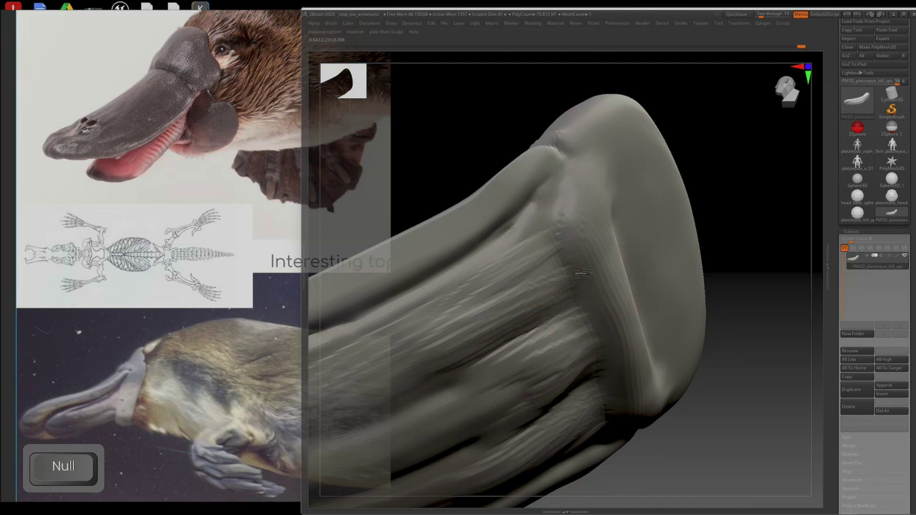
pyautogui.press('shift')
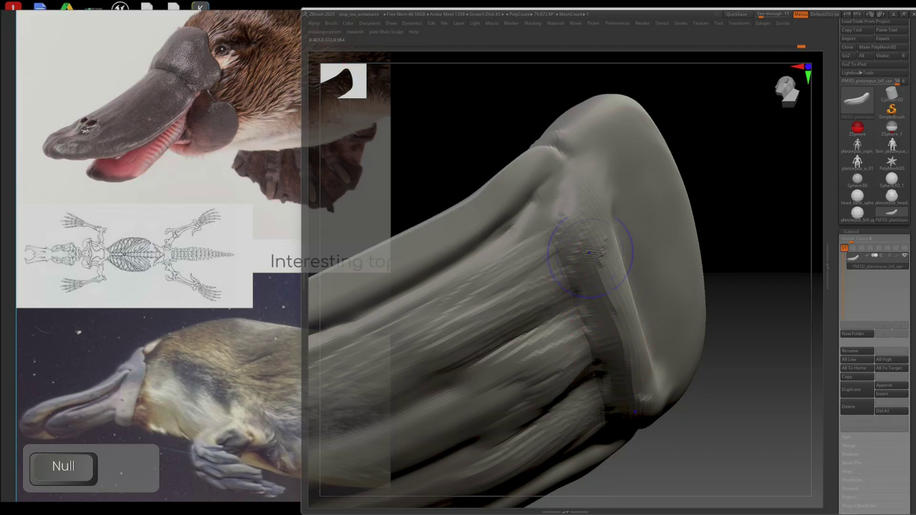
pyautogui.keyDown('ctrl'); pyautogui.moveTo(592, 330); pyautogui.dragTo(592, 288, button='right'); pyautogui.keyUp('ctrl')
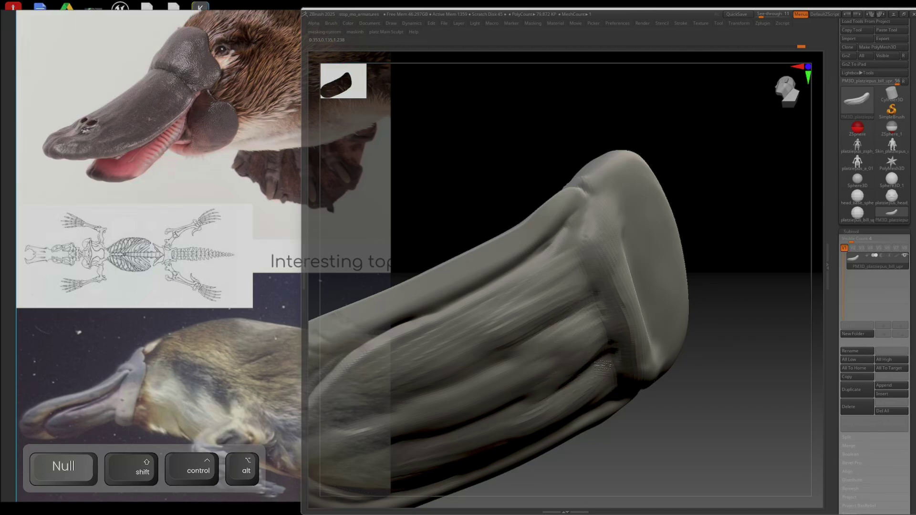
# - Sculpt soft lengthwise ridges and grooves on the bill's outer surface, with shallow uneven dents in its rear section
pyautogui.moveTo(457, 366); pyautogui.dragTo(696, 266, button='right')
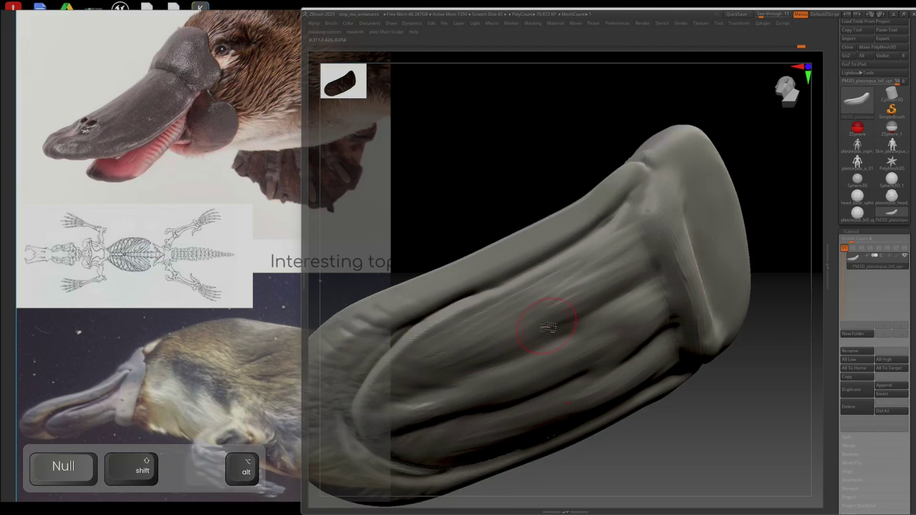
pyautogui.keyDown('alt'); pyautogui.moveTo(548, 323); pyautogui.dragTo(678, 254, button='right'); pyautogui.keyUp('alt')
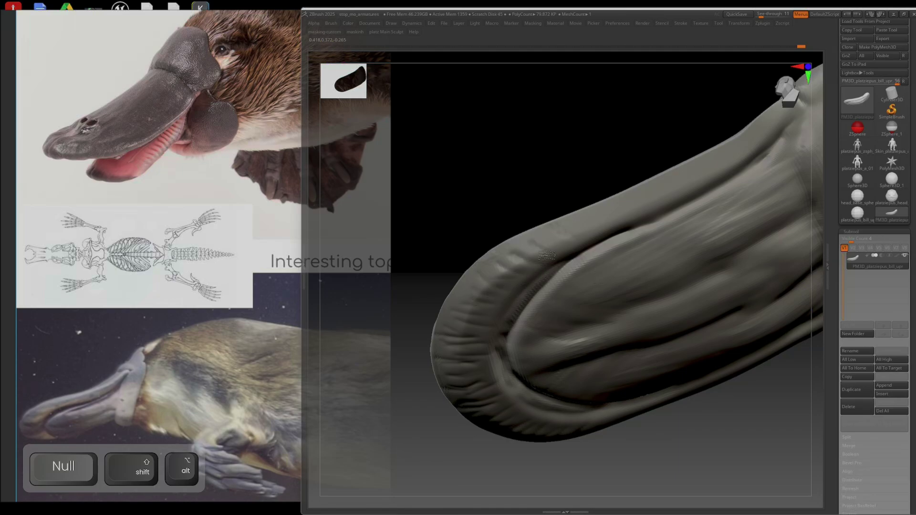
pyautogui.keyDown('alt'); pyautogui.moveTo(761, 225); pyautogui.dragTo(688, 333, button='right'); pyautogui.keyUp('alt')
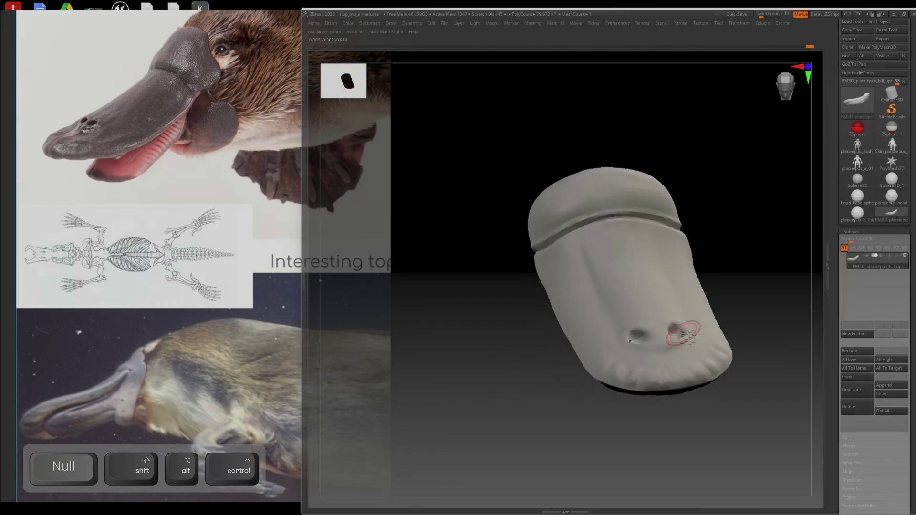
pyautogui.moveTo(697, 391); pyautogui.dragTo(662, 365, button='right')
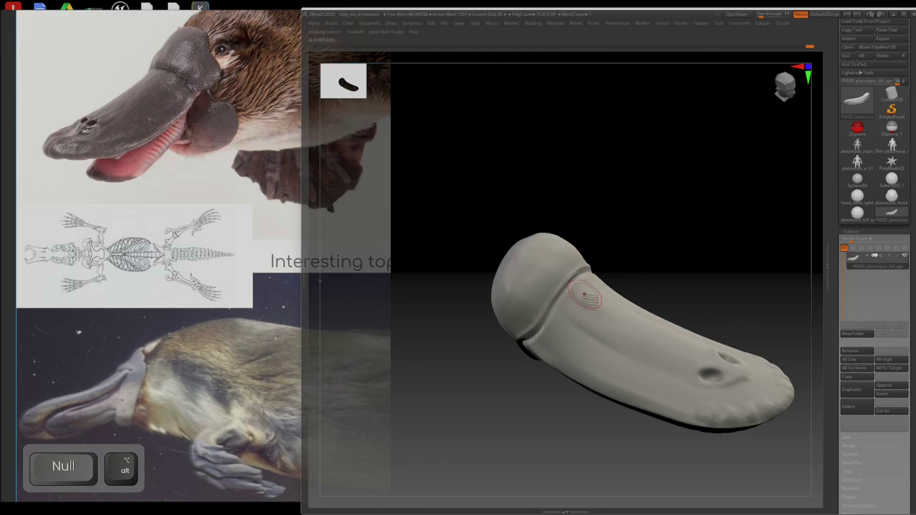
pyautogui.moveTo(568, 377); pyautogui.dragTo(534, 352)
pyautogui.moveTo(659, 282); pyautogui.dragTo(325, 138)
pyautogui.moveTo(667, 217)
pyautogui.mouseDown(button='right')
pyautogui.moveTo(685, 235)
pyautogui.moveTo(667, 241)
pyautogui.moveTo(651, 292)
pyautogui.moveTo(673, 216)
pyautogui.mouseUp(button='right')
pyautogui.moveTo(648, 322); pyautogui.dragTo(621, 337, button='right')
pyautogui.rightClick(602, 376)
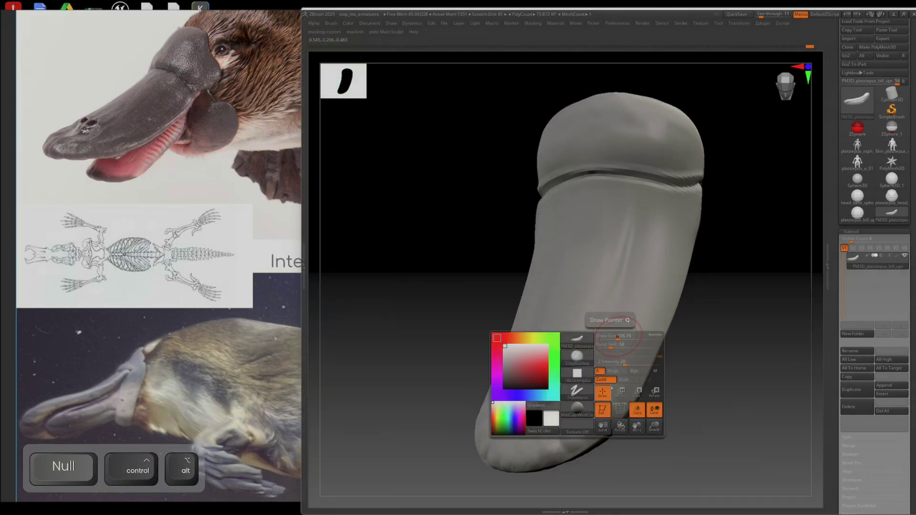
pyautogui.keyDown('shift'); pyautogui.moveTo(569, 432); pyautogui.dragTo(576, 432); pyautogui.keyUp('shift')
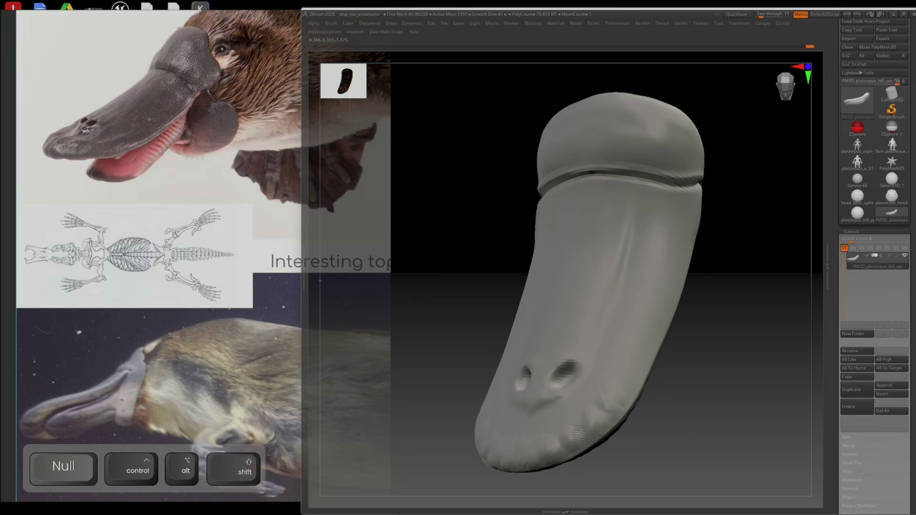
# - Polish the bumpy side rim near the bill tip with hPolish and add light ClayBuildup strokes along the side edge
pyautogui.keyDown('ctrl'); pyautogui.moveTo(613, 412); pyautogui.dragTo(650, 333, button='right'); pyautogui.keyUp('ctrl')
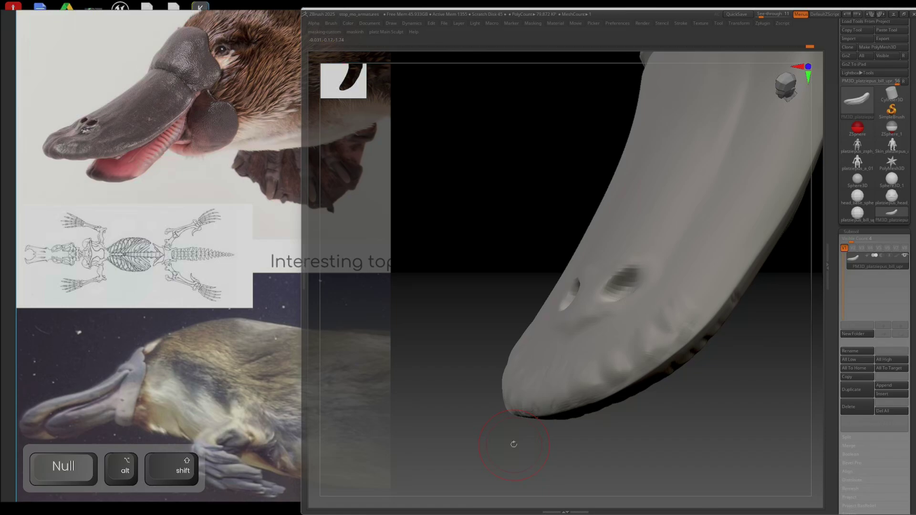
pyautogui.press('Tab')
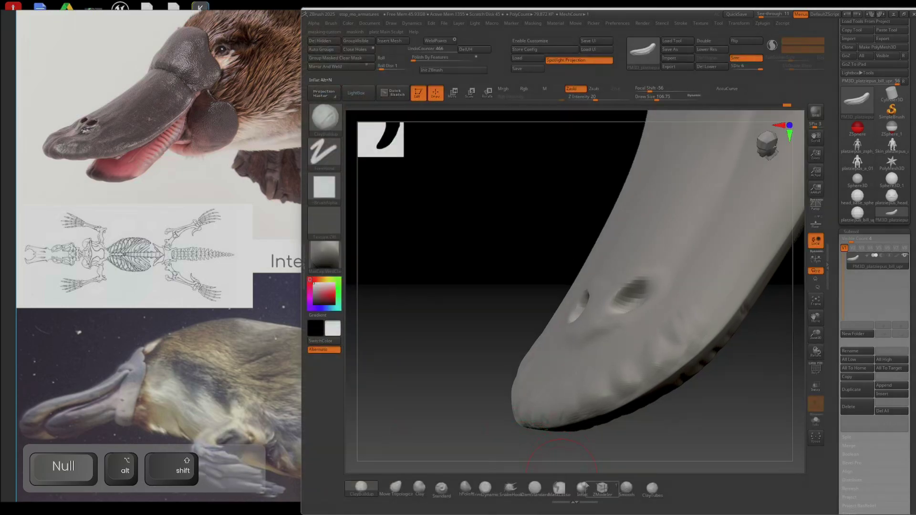
pyautogui.click(466, 489)
pyautogui.moveTo(621, 385); pyautogui.dragTo(643, 373)
pyautogui.moveTo(683, 334)
pyautogui.mouseDown()
pyautogui.moveTo(566, 405)
pyautogui.moveTo(621, 406)
pyautogui.mouseUp()
pyautogui.moveTo(756, 306)
pyautogui.mouseDown()
pyautogui.moveTo(661, 313)
pyautogui.moveTo(638, 322)
pyautogui.moveTo(629, 342)
pyautogui.moveTo(643, 332)
pyautogui.mouseUp()
pyautogui.hotkey('ctrl', 'b')
pyautogui.press('alt')
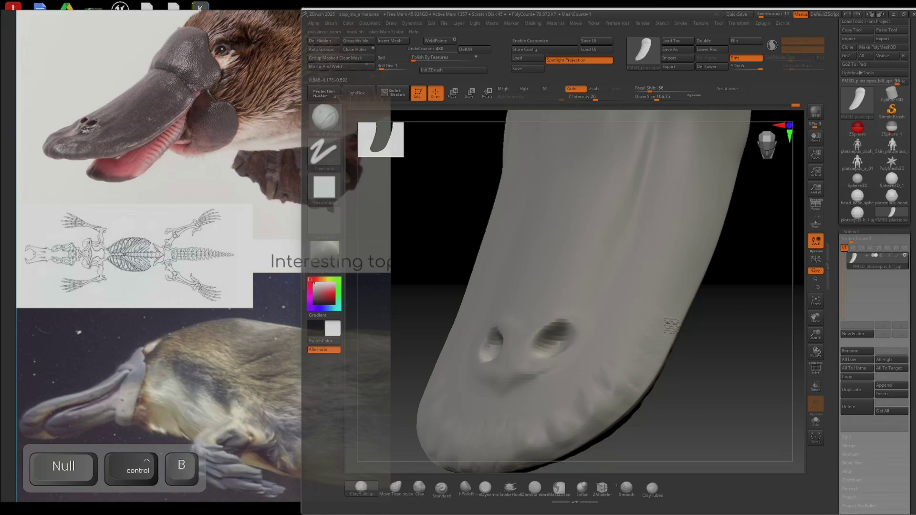
pyautogui.moveTo(677, 299)
pyautogui.mouseDown()
pyautogui.moveTo(615, 367)
pyautogui.moveTo(678, 281)
pyautogui.mouseUp()
pyautogui.moveTo(664, 330); pyautogui.dragTo(621, 334)
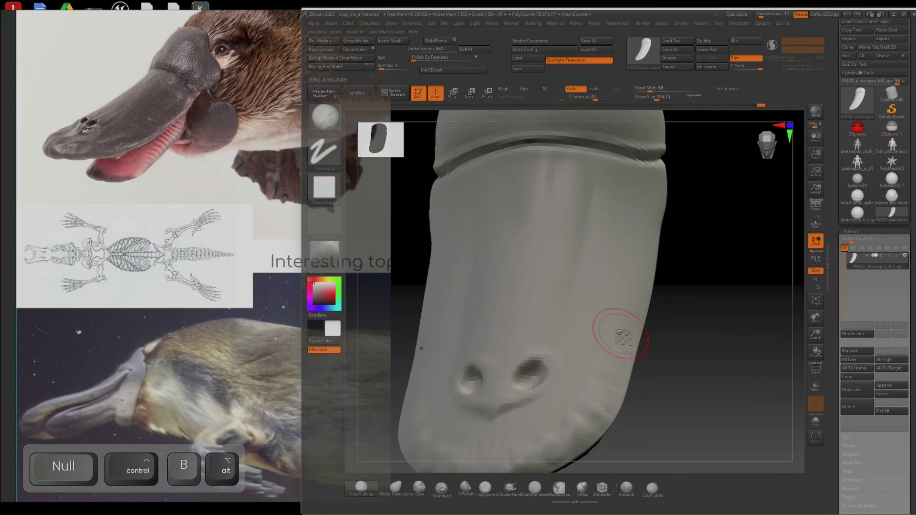
# - Build up lengthwise wrinkles on the bill's outer surface running down into the nostrils
pyautogui.moveTo(552, 269)
pyautogui.mouseDown()
pyautogui.moveTo(558, 309)
pyautogui.moveTo(545, 347)
pyautogui.mouseUp()
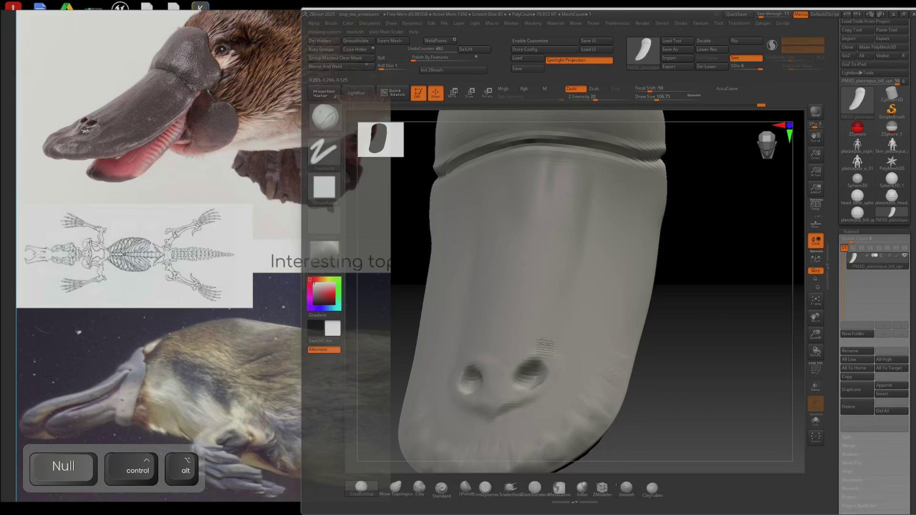
pyautogui.moveTo(540, 285)
pyautogui.mouseDown()
pyautogui.moveTo(531, 347)
pyautogui.moveTo(523, 340)
pyautogui.mouseUp()
pyautogui.moveTo(525, 305)
pyautogui.mouseDown()
pyautogui.moveTo(505, 358)
pyautogui.moveTo(520, 342)
pyautogui.moveTo(542, 358)
pyautogui.moveTo(527, 358)
pyautogui.mouseUp()
pyautogui.moveTo(520, 351)
pyautogui.mouseDown()
pyautogui.moveTo(511, 360)
pyautogui.moveTo(531, 379)
pyautogui.mouseUp()
# - Reshape the inner and upper rims of the nostrils and the ridge between them with a smaller brush
pyautogui.press('[')
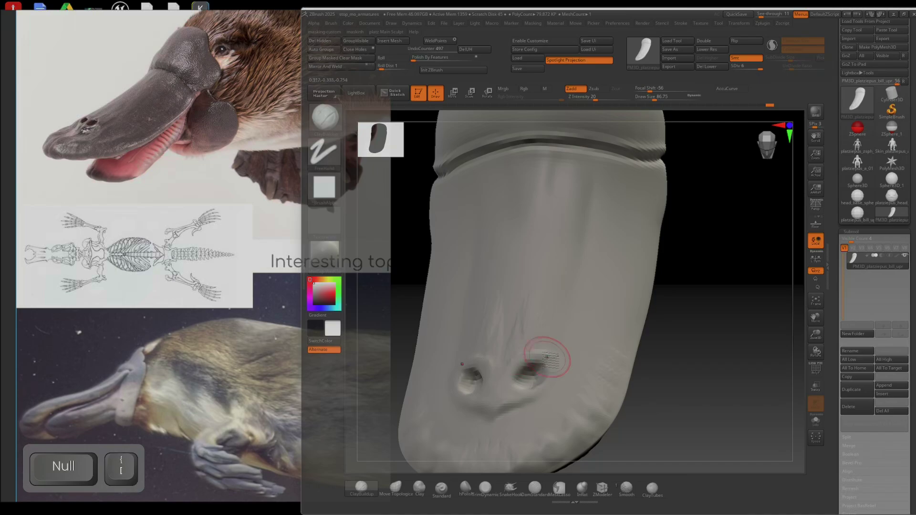
pyautogui.moveTo(547, 358)
pyautogui.mouseDown()
pyautogui.moveTo(532, 353)
pyautogui.moveTo(525, 364)
pyautogui.mouseUp()
pyautogui.moveTo(540, 362); pyautogui.dragTo(519, 366)
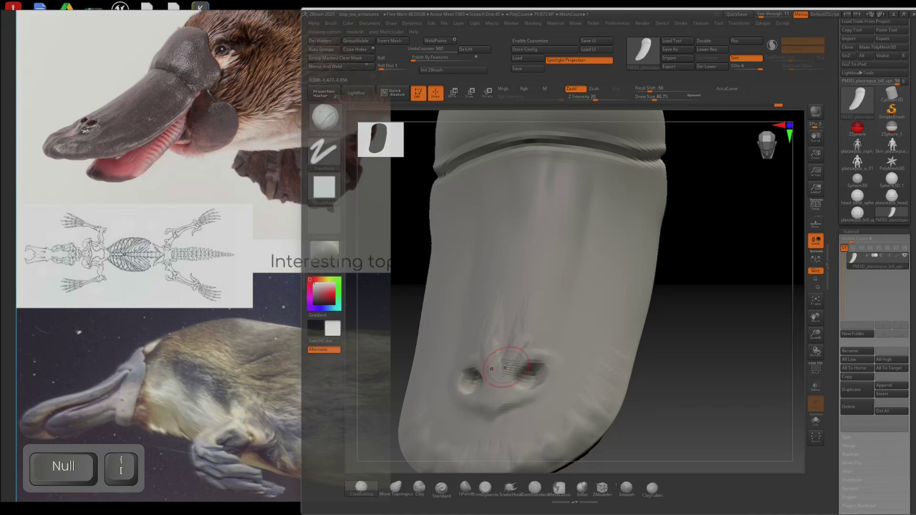
pyautogui.moveTo(499, 399); pyautogui.dragTo(497, 364)
pyautogui.moveTo(504, 387)
pyautogui.mouseDown()
pyautogui.moveTo(513, 365)
pyautogui.moveTo(494, 416)
pyautogui.mouseUp()
# - Carve a dent on the midline just below the nostrils and build up the folds around it
pyautogui.moveTo(498, 415); pyautogui.dragTo(444, 414, button='right')
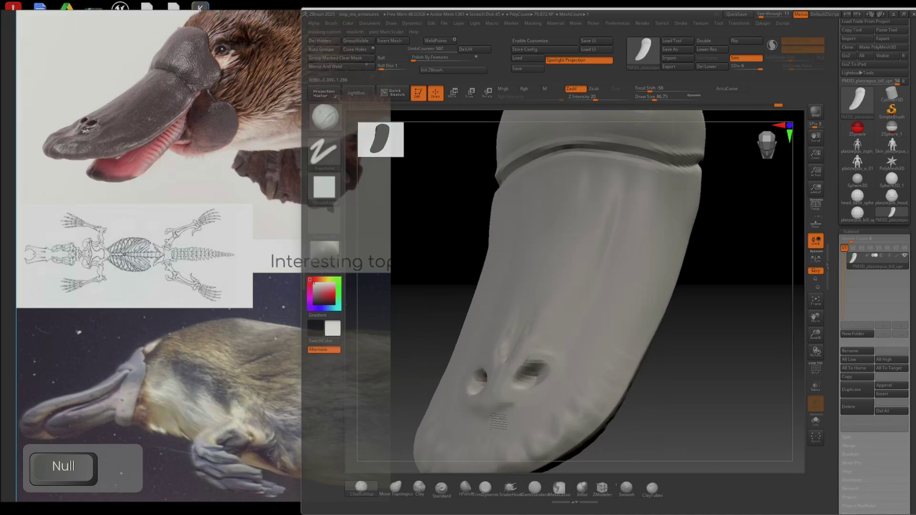
pyautogui.moveTo(493, 409)
pyautogui.keyDown('alt'); pyautogui.mouseDown()
pyautogui.moveTo(484, 414)
pyautogui.moveTo(491, 410)
pyautogui.mouseUp(); pyautogui.keyUp('alt')
pyautogui.keyDown('alt'); pyautogui.moveTo(484, 412); pyautogui.dragTo(488, 410); pyautogui.keyUp('alt')
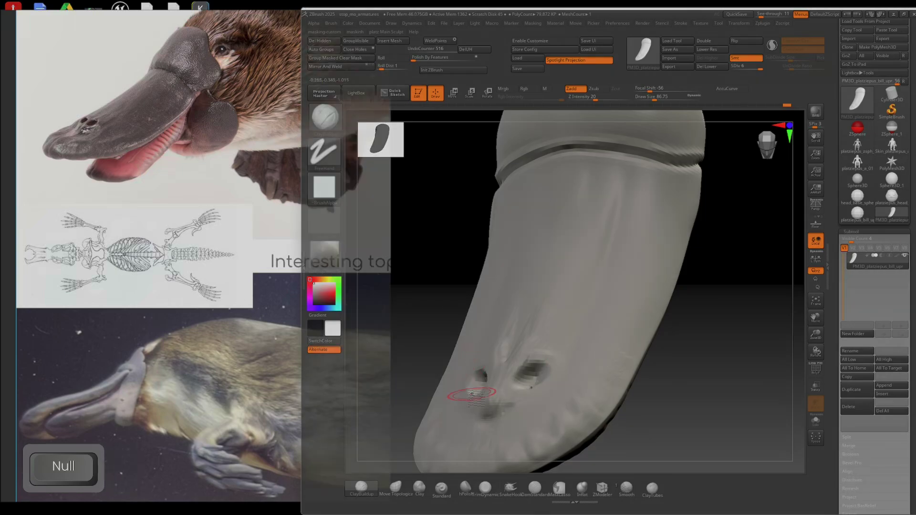
pyautogui.moveTo(491, 408); pyautogui.dragTo(504, 371)
# - Build up raised folds around the lower and outer rims of both nostrils
pyautogui.moveTo(517, 400); pyautogui.dragTo(575, 389, button='right')
pyautogui.moveTo(506, 400); pyautogui.dragTo(518, 391)
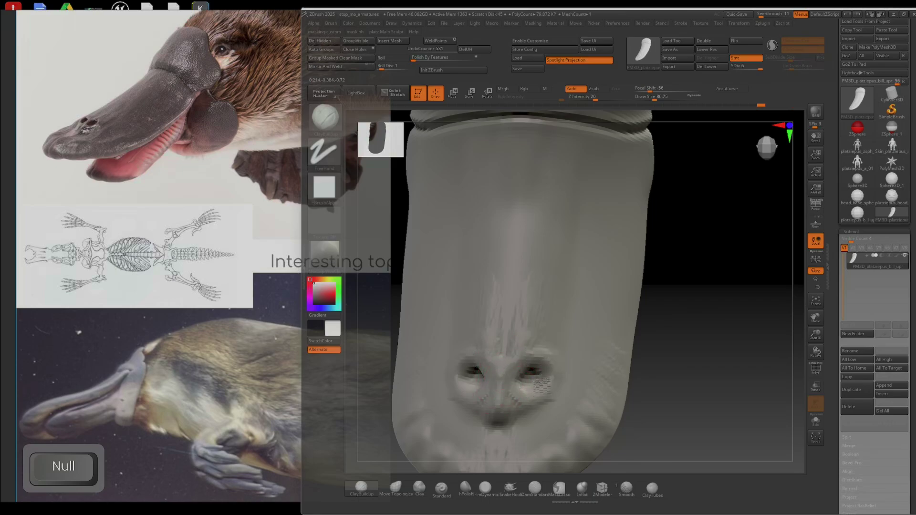
pyautogui.moveTo(548, 376); pyautogui.dragTo(547, 366)
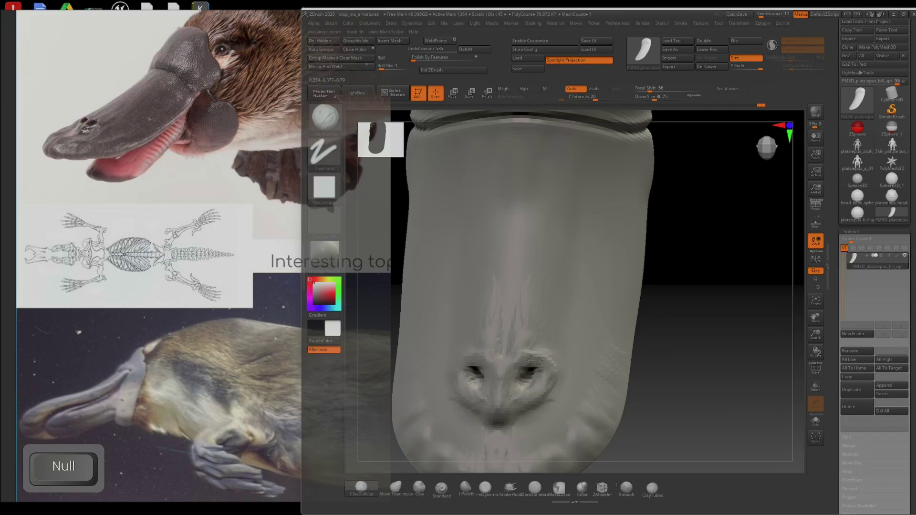
pyautogui.moveTo(532, 381); pyautogui.dragTo(542, 365, button='right')
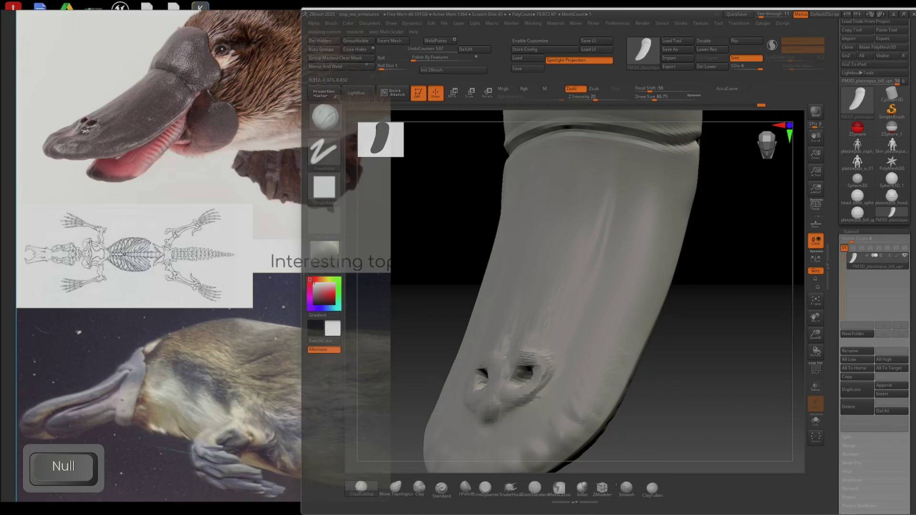
# - Sculpt ridges running back from the outer side of the nostrils and uneven bumps between the nostrils and the tip
pyautogui.moveTo(553, 330)
pyautogui.mouseDown()
pyautogui.moveTo(533, 353)
pyautogui.moveTo(524, 344)
pyautogui.moveTo(535, 355)
pyautogui.mouseUp()
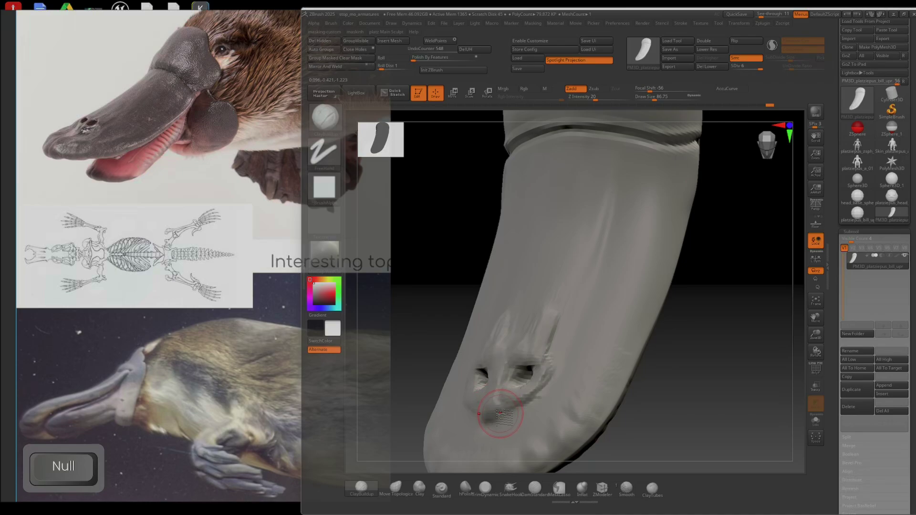
pyautogui.moveTo(499, 420); pyautogui.dragTo(484, 429)
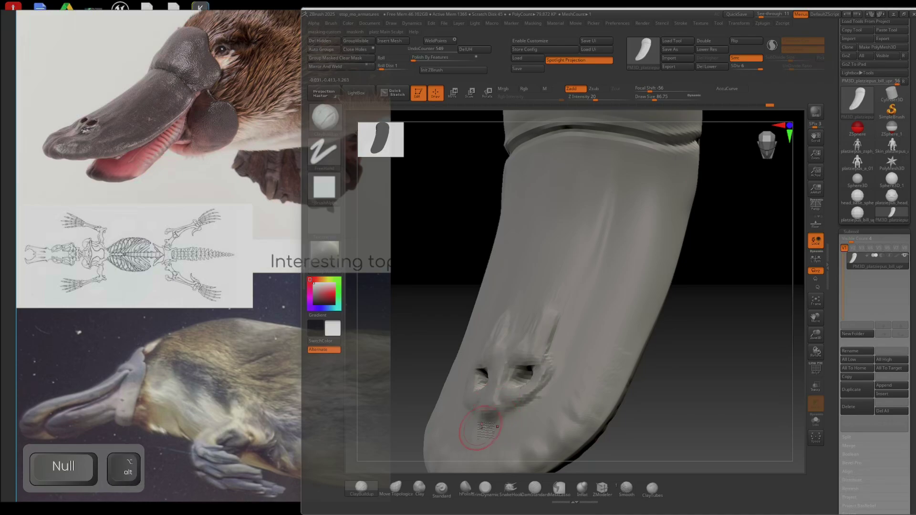
pyautogui.moveTo(484, 430); pyautogui.dragTo(591, 339, button='right')
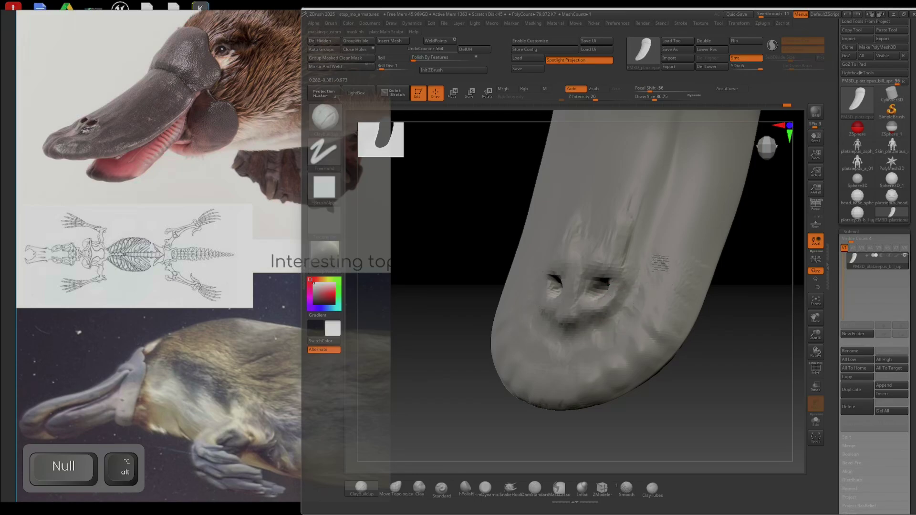
# - Sculpt long lengthwise ridges and grooves along the bill's outer surface, from the nostril area toward the crosswise groove
pyautogui.moveTo(661, 262); pyautogui.dragTo(622, 294, button='right')
pyautogui.rightClick(623, 294)
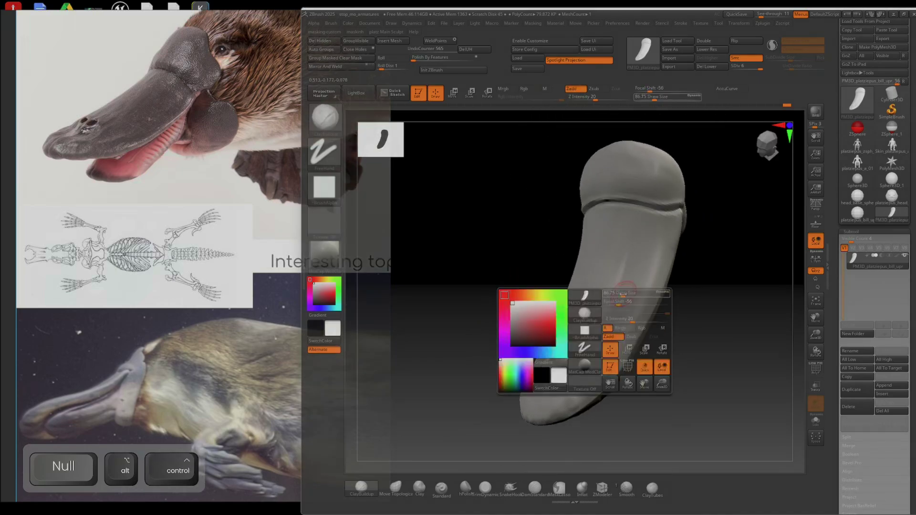
pyautogui.moveTo(586, 345); pyautogui.dragTo(584, 349)
pyautogui.moveTo(611, 284); pyautogui.dragTo(630, 275, button='right')
pyautogui.moveTo(620, 262)
pyautogui.mouseDown()
pyautogui.moveTo(600, 326)
pyautogui.moveTo(602, 364)
pyautogui.mouseUp()
pyautogui.moveTo(629, 301)
pyautogui.mouseDown()
pyautogui.moveTo(620, 340)
pyautogui.moveTo(607, 285)
pyautogui.mouseUp()
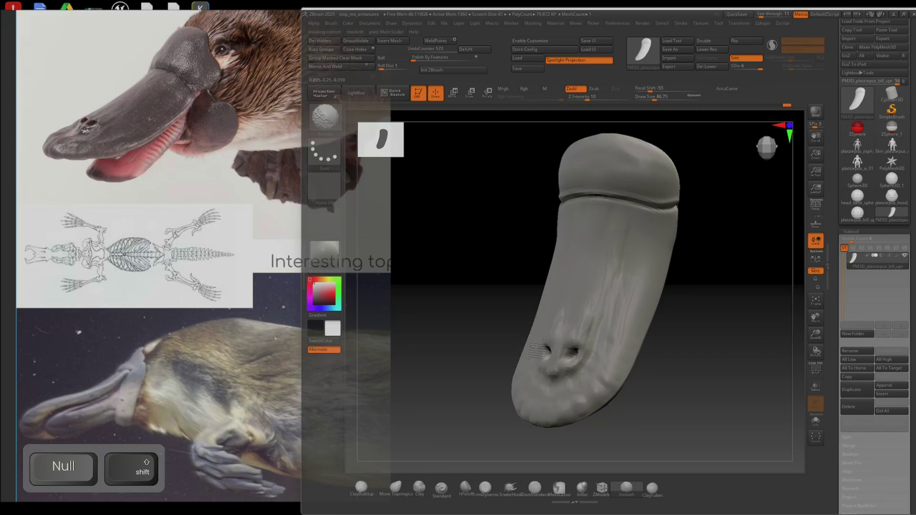
# - Smooth the folds beside the nostrils and the lengthwise ridges, working at lower subdivision levels before returning to the highest
pyautogui.keyDown('shift'); pyautogui.moveTo(541, 368); pyautogui.dragTo(523, 351); pyautogui.keyUp('shift')
pyautogui.moveTo(522, 350); pyautogui.dragTo(584, 336, button='right')
pyautogui.moveTo(520, 316)
pyautogui.keyDown('shift'); pyautogui.mouseDown()
pyautogui.moveTo(507, 269)
pyautogui.moveTo(524, 256)
pyautogui.moveTo(519, 292)
pyautogui.mouseUp(); pyautogui.keyUp('shift')
pyautogui.hotkey('shift', 'd')
pyautogui.hotkey('shift', 'd')
pyautogui.press('d')
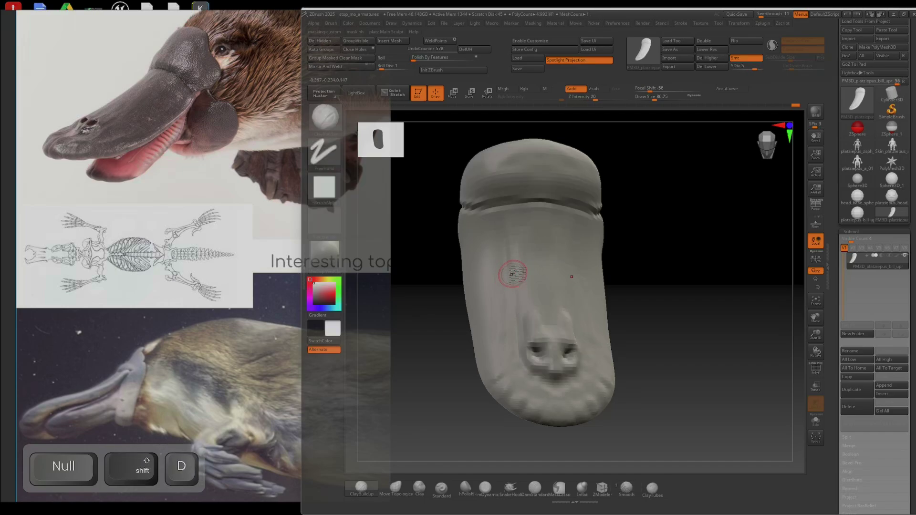
pyautogui.press('d')
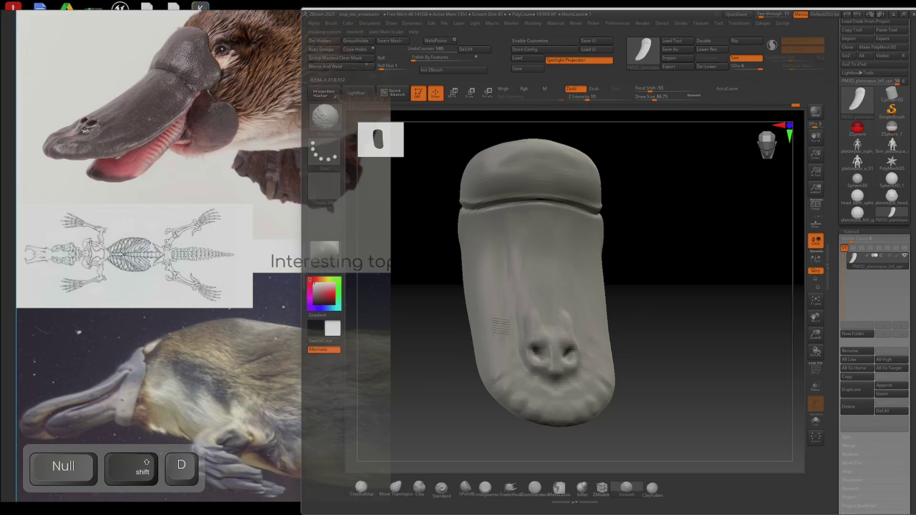
pyautogui.keyDown('shift'); pyautogui.moveTo(501, 327); pyautogui.dragTo(498, 360); pyautogui.keyUp('shift')
pyautogui.moveTo(650, 348); pyautogui.dragTo(577, 329)
pyautogui.moveTo(656, 324); pyautogui.dragTo(672, 330)
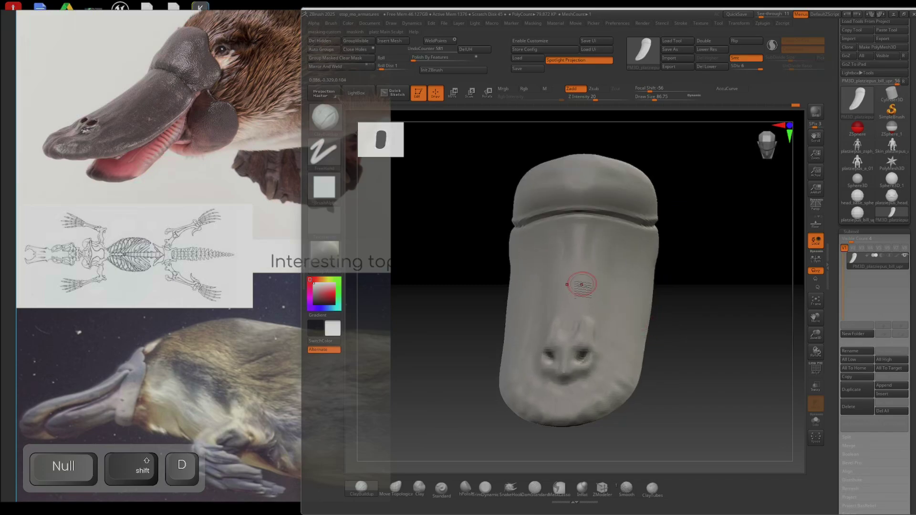
# - Add soft lengthwise strokes in front of the crosswise groove with symmetry on, a larger brush and Z Intensity 10
pyautogui.press('x')
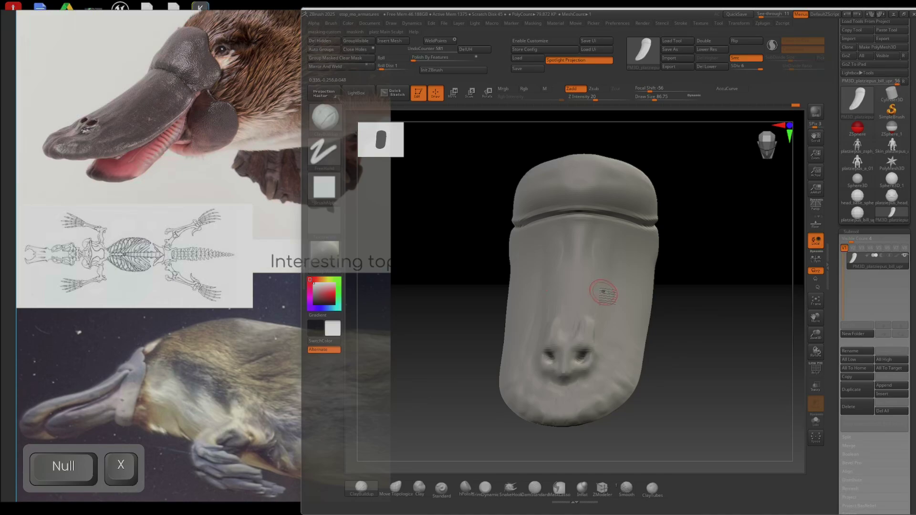
pyautogui.press('x')
pyautogui.moveTo(612, 281); pyautogui.dragTo(615, 277, button='right')
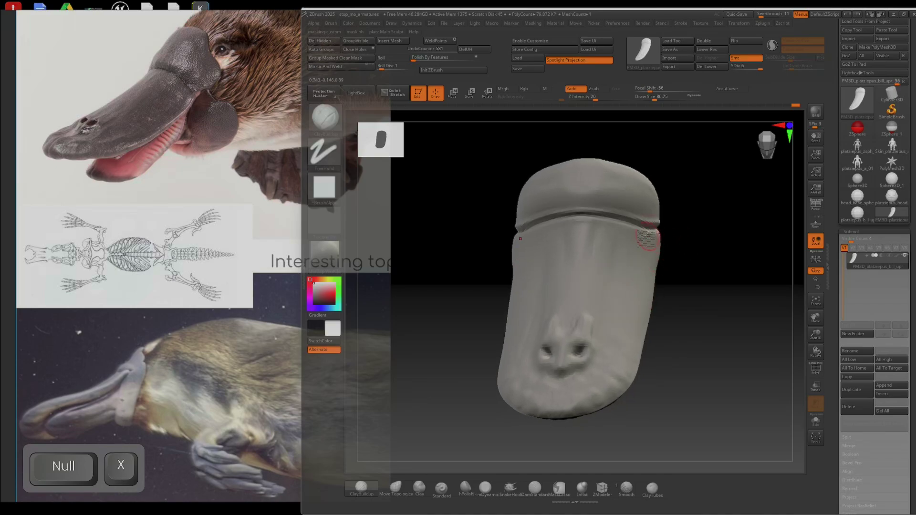
pyautogui.moveTo(648, 236); pyautogui.dragTo(593, 225, button='right')
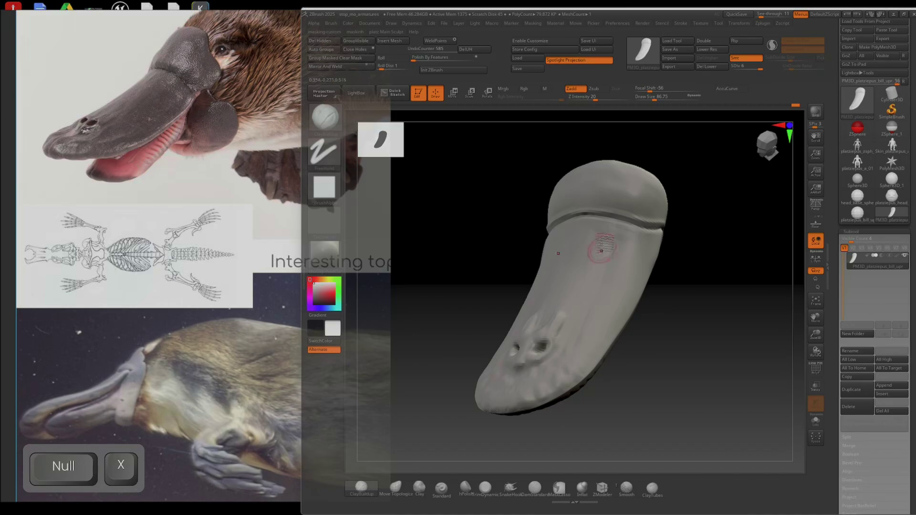
pyautogui.moveTo(601, 251)
pyautogui.mouseDown()
pyautogui.moveTo(597, 267)
pyautogui.moveTo(617, 233)
pyautogui.mouseUp()
pyautogui.press(']')
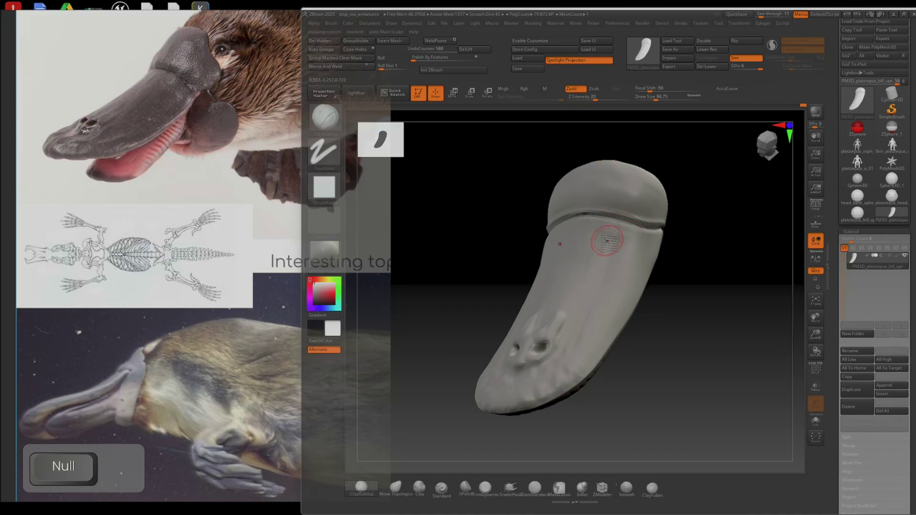
pyautogui.moveTo(594, 98); pyautogui.dragTo(596, 98)
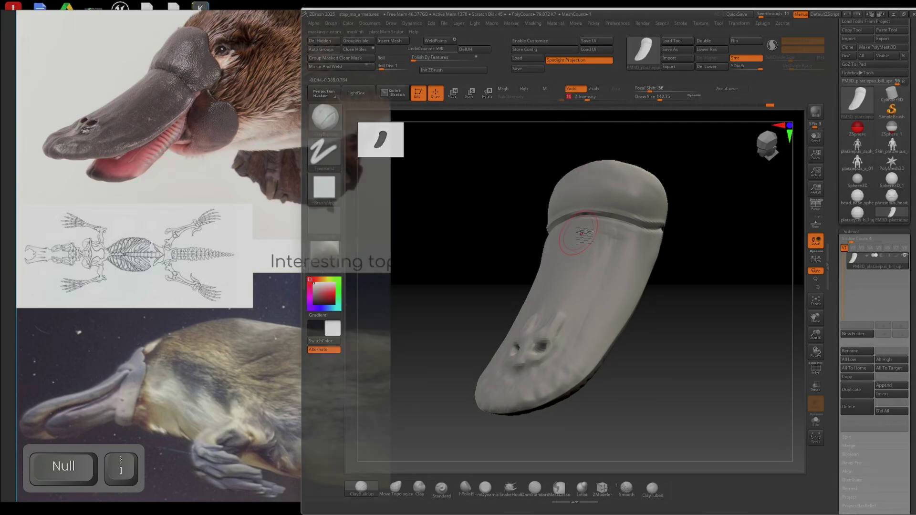
pyautogui.moveTo(599, 245)
pyautogui.mouseDown()
pyautogui.moveTo(588, 266)
pyautogui.moveTo(617, 253)
pyautogui.mouseUp()
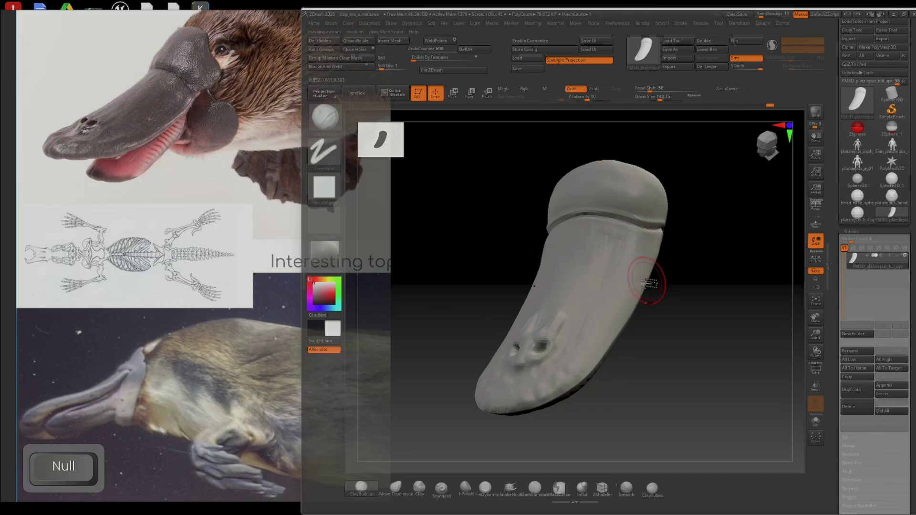
pyautogui.moveTo(646, 282); pyautogui.dragTo(646, 266, button='right')
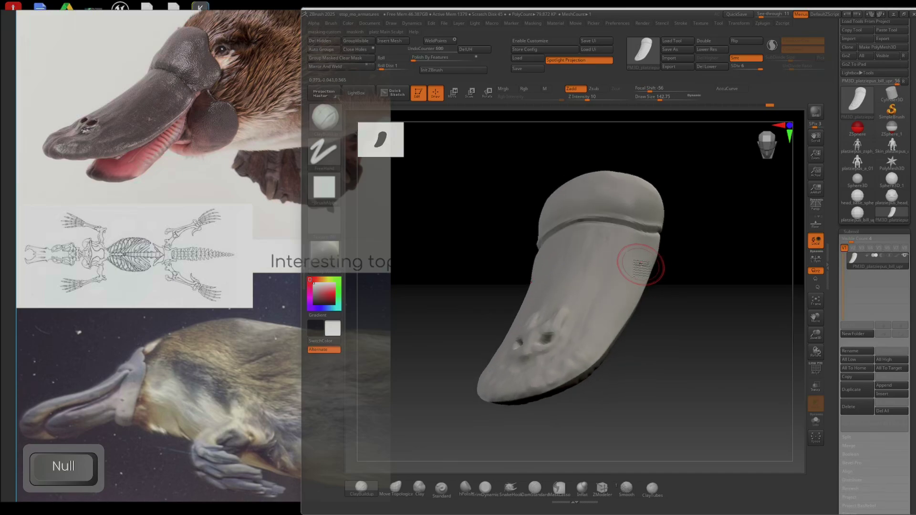
# - Refine the bill's side edge in front of the crosswise groove with a smaller DamStandard brush at lower subdivision levels, and restore the highest level
pyautogui.click(536, 491)
pyautogui.keyDown('ctrl'); pyautogui.moveTo(687, 267); pyautogui.dragTo(687, 333, button='right'); pyautogui.keyUp('ctrl')
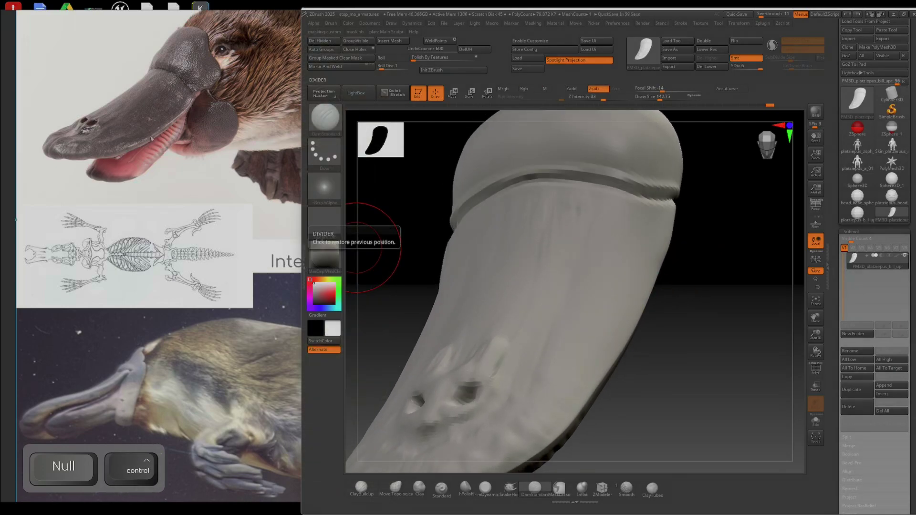
pyautogui.moveTo(372, 248)
pyautogui.mouseDown(button='right')
pyautogui.moveTo(477, 229)
pyautogui.moveTo(634, 180)
pyautogui.mouseUp(button='right')
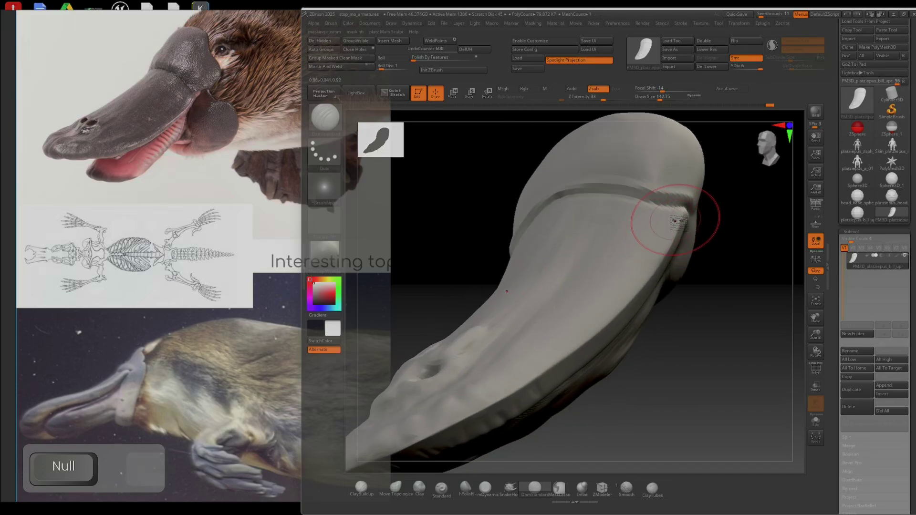
pyautogui.press('[')
pyautogui.press('[')
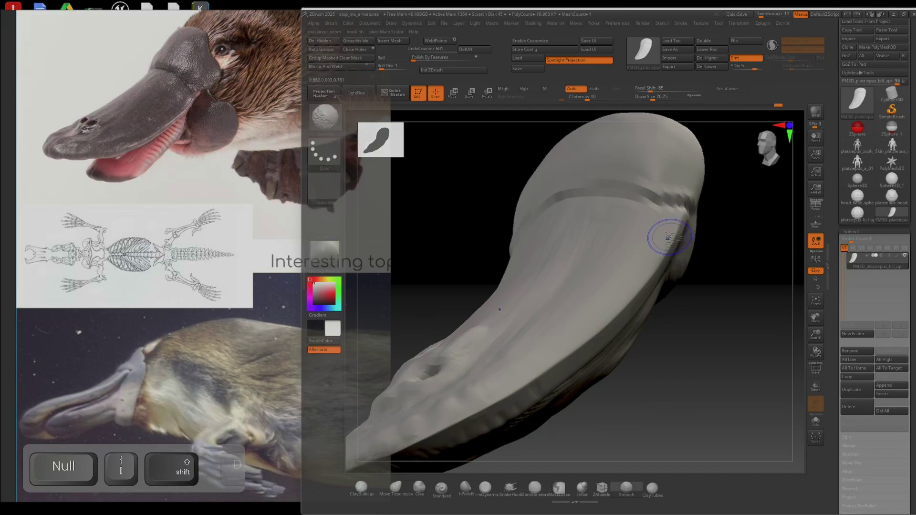
pyautogui.hotkey('shift', 'd')
pyautogui.hotkey('shift', 'd')
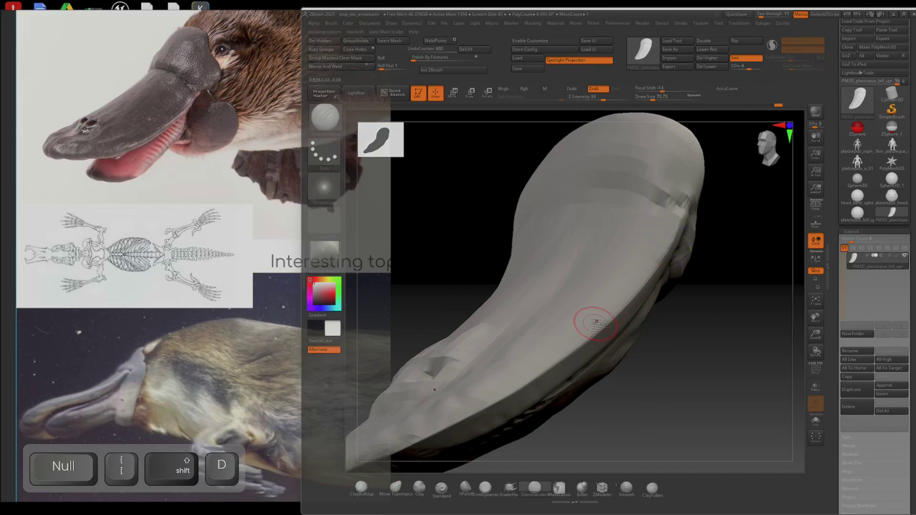
pyautogui.hotkey('shift', 'd')
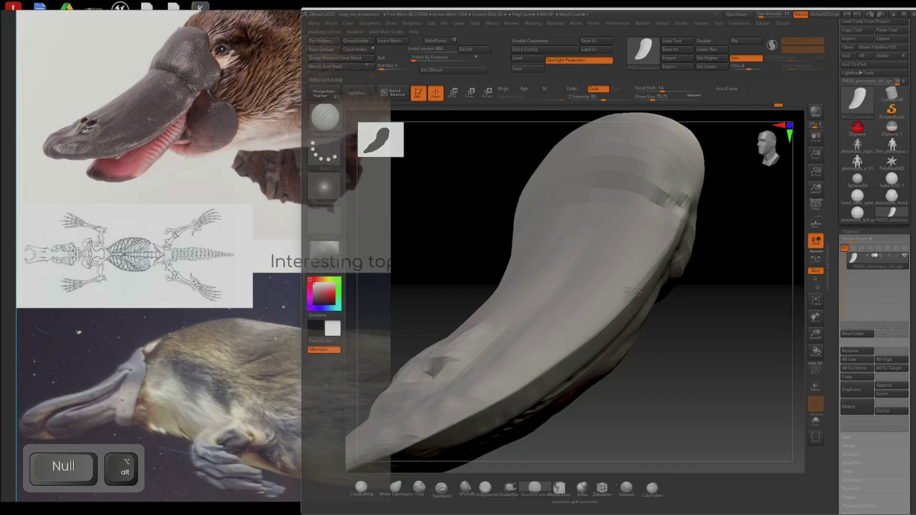
pyautogui.press('d')
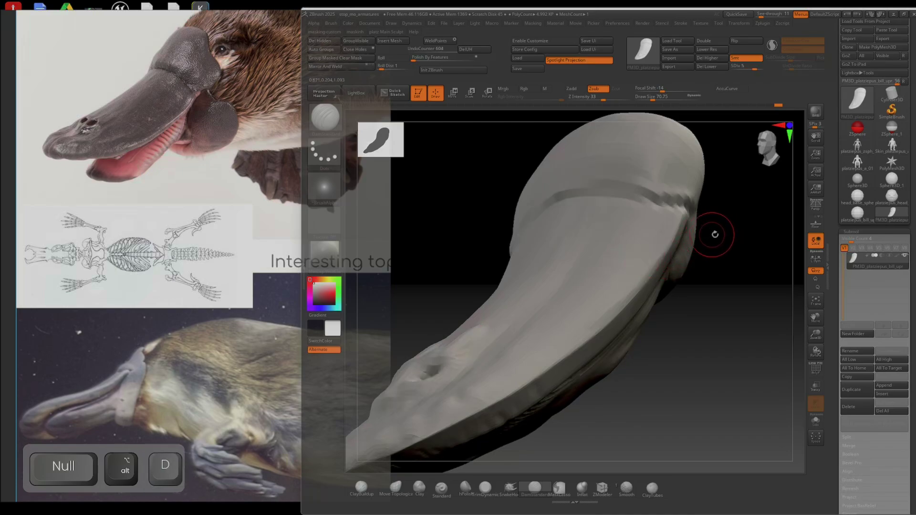
pyautogui.press('d')
pyautogui.moveTo(714, 234); pyautogui.dragTo(703, 276)
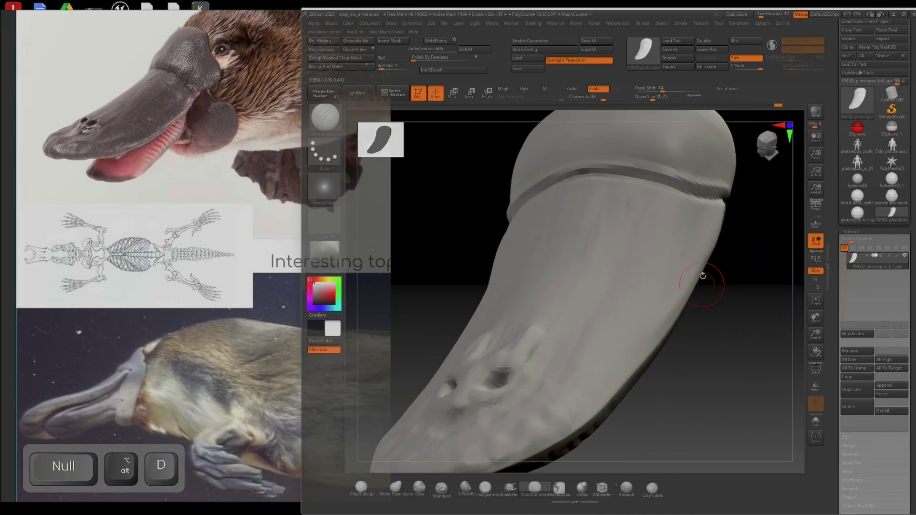
pyautogui.moveTo(678, 308); pyautogui.dragTo(749, 230)
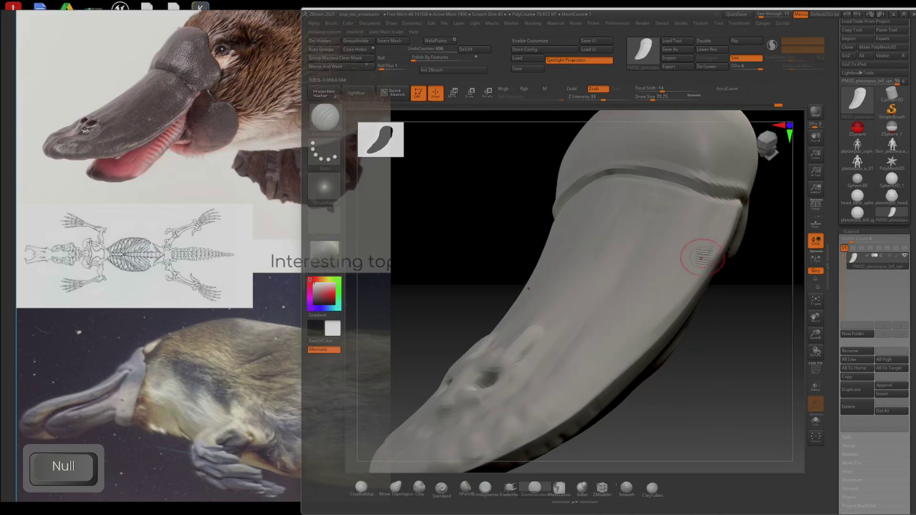
# - Undo the last stroke and raise a sharper ridge along the bill's side edge with an inverted DamStandard stroke
pyautogui.hotkey('ctrl', 'x')
pyautogui.hotkey('ctrl', 'z')
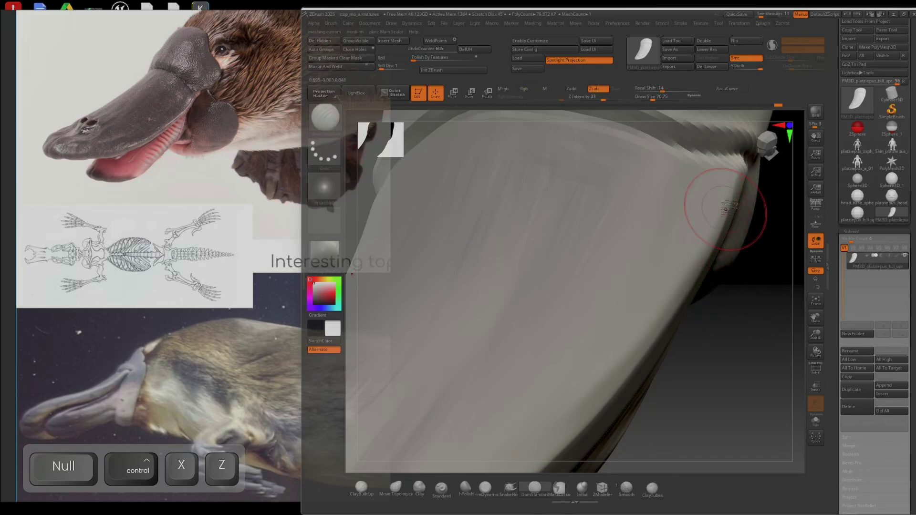
pyautogui.press('alt')
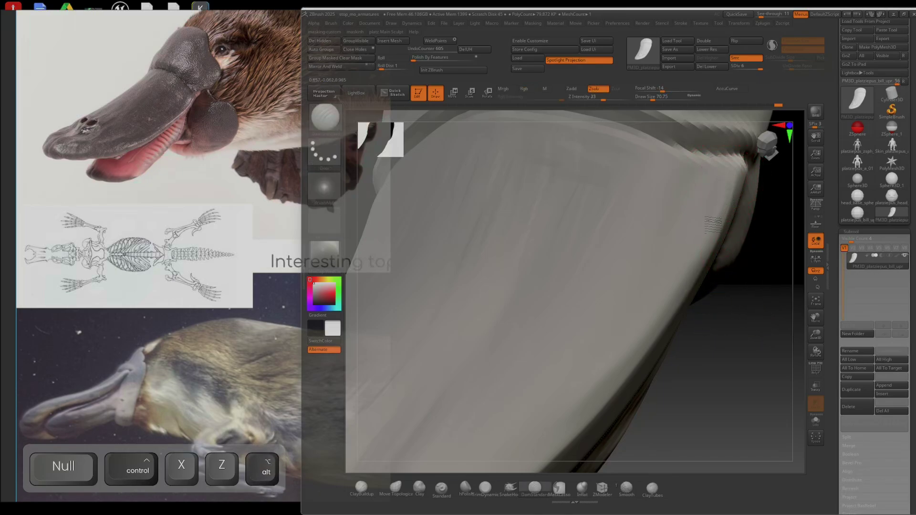
pyautogui.keyDown('alt'); pyautogui.moveTo(665, 320); pyautogui.dragTo(604, 405); pyautogui.keyUp('alt')
# - Carve the crease between the outer rim and the ridged inner surface on the bill's underside, continuing around the tip, with DamStandard
pyautogui.moveTo(700, 372); pyautogui.dragTo(701, 333)
pyautogui.moveTo(694, 332)
pyautogui.keyDown('ctrl'); pyautogui.mouseDown(button='right')
pyautogui.moveTo(658, 241)
pyautogui.moveTo(685, 229)
pyautogui.mouseUp(button='right'); pyautogui.keyUp('ctrl')
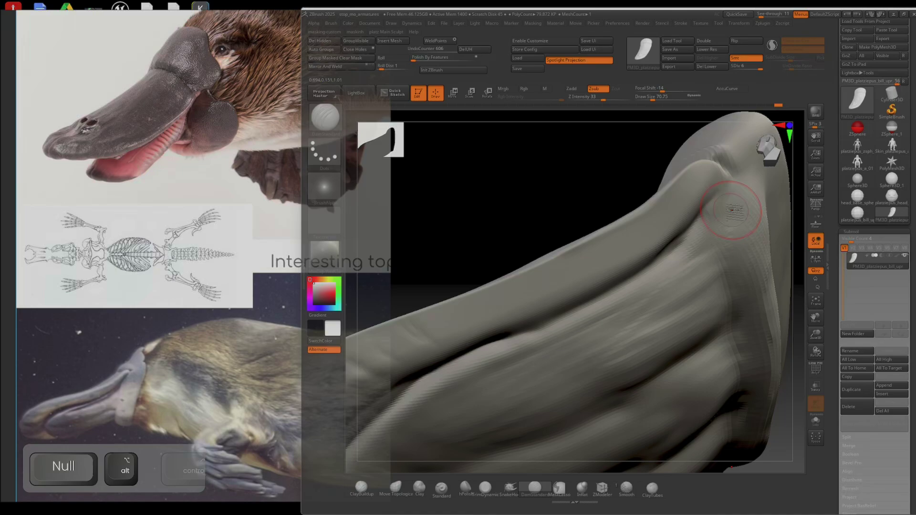
pyautogui.moveTo(734, 201); pyautogui.dragTo(723, 198, button='right')
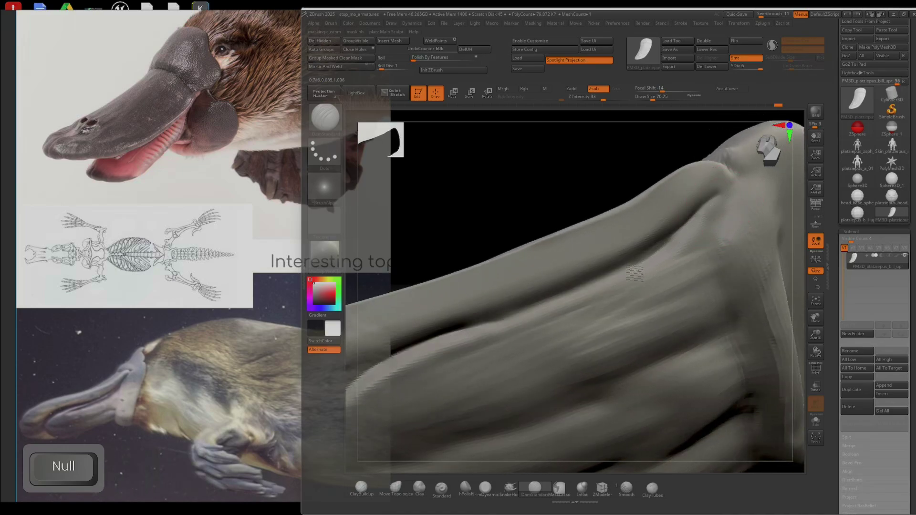
pyautogui.moveTo(587, 291)
pyautogui.mouseDown(button='right')
pyautogui.moveTo(556, 272)
pyautogui.moveTo(663, 238)
pyautogui.mouseUp(button='right')
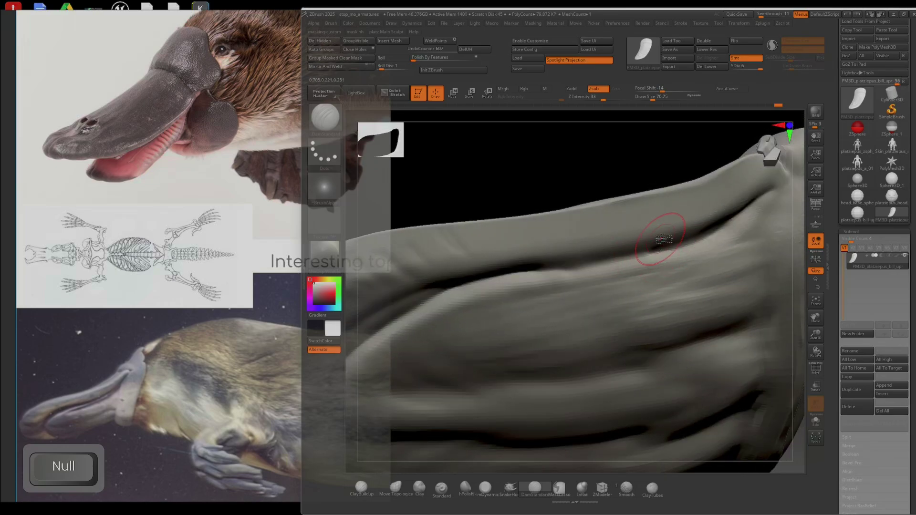
pyautogui.moveTo(645, 260); pyautogui.dragTo(539, 277)
pyautogui.moveTo(572, 280)
pyautogui.keyDown('alt'); pyautogui.mouseDown(button='right')
pyautogui.moveTo(734, 272)
pyautogui.moveTo(687, 216)
pyautogui.mouseUp(button='right'); pyautogui.keyUp('alt')
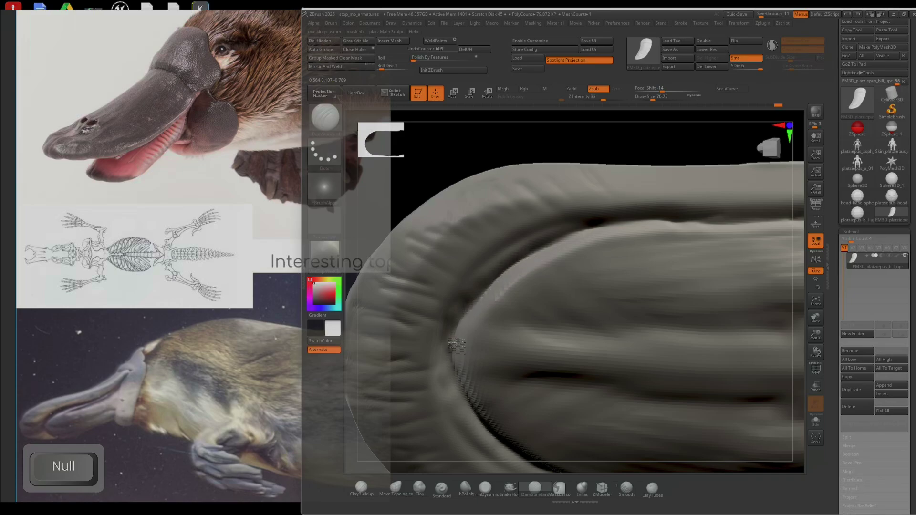
pyautogui.moveTo(641, 58)
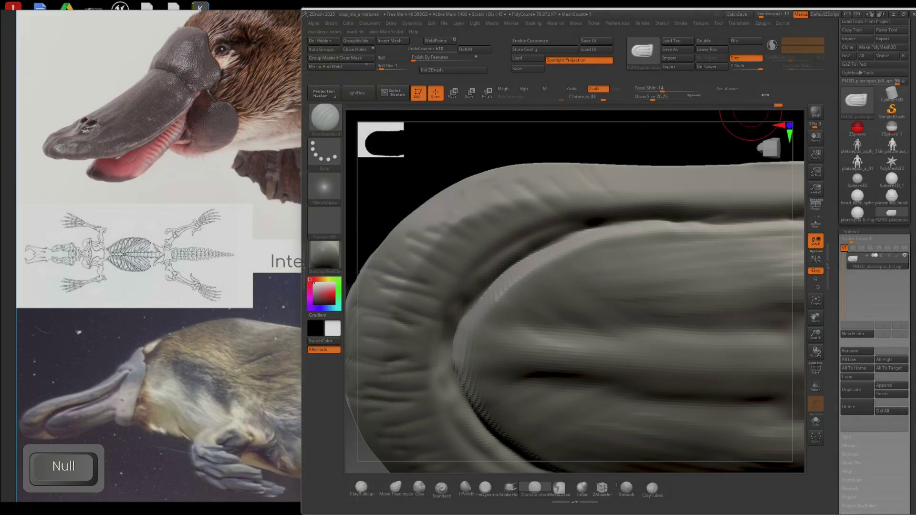
# - Try a grey material and a lighter pinkish-brown material on the bill
pyautogui.keyDown('ctrl'); pyautogui.moveTo(661, 338); pyautogui.dragTo(679, 330, button='right'); pyautogui.keyUp('ctrl')
pyautogui.keyDown('alt'); pyautogui.moveTo(693, 264); pyautogui.dragTo(716, 231, button='right'); pyautogui.keyUp('alt')
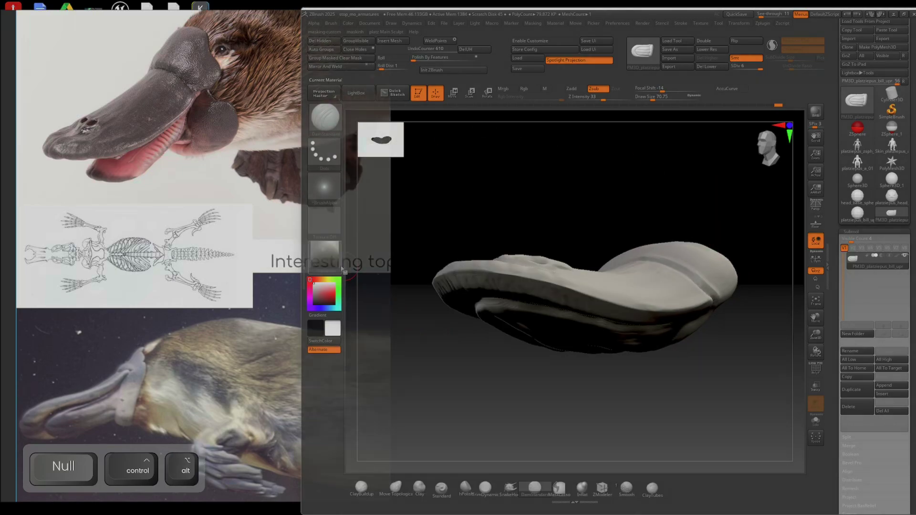
pyautogui.press('m')
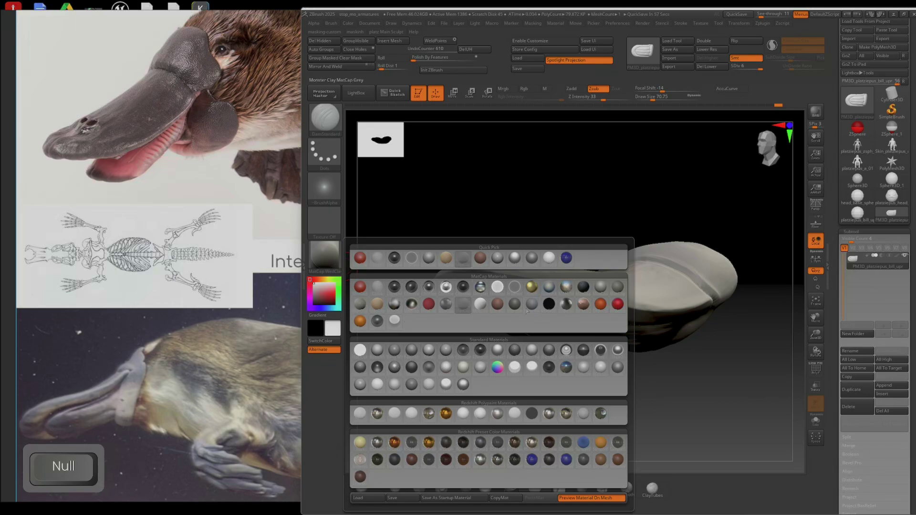
pyautogui.click(530, 307)
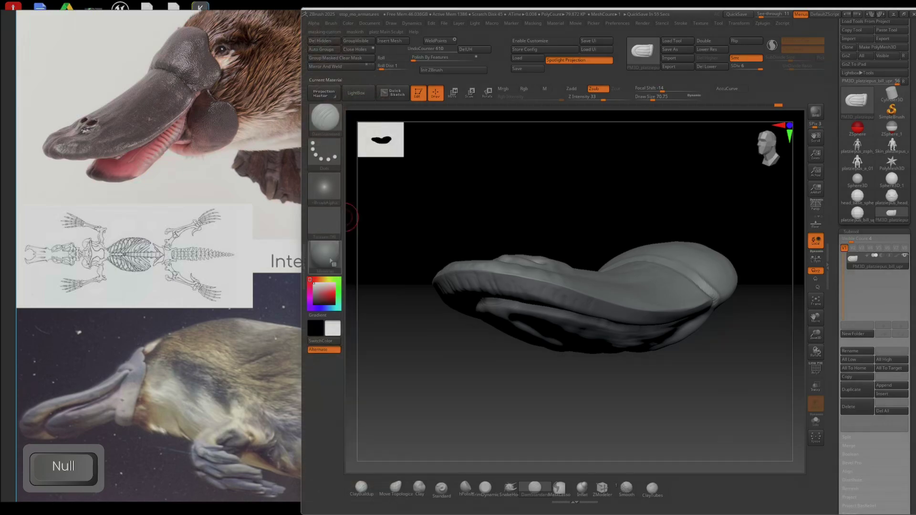
pyautogui.click(325, 257)
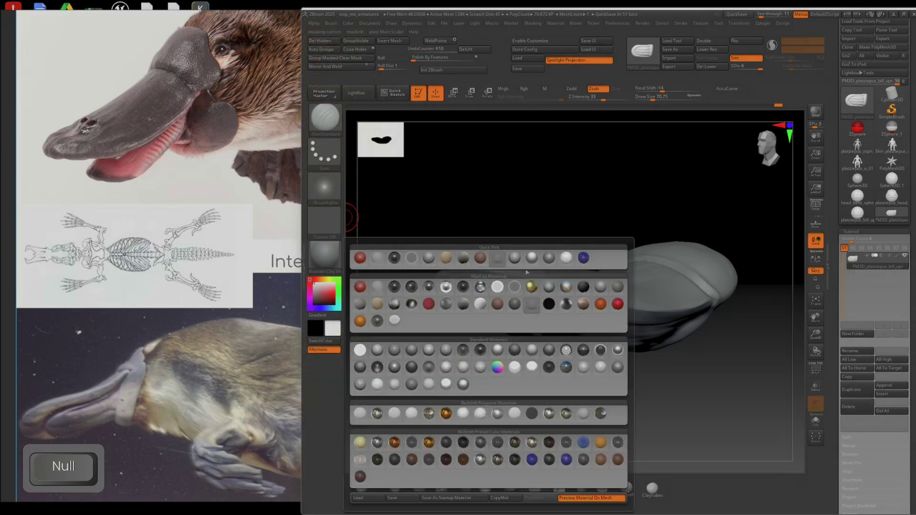
pyautogui.moveTo(535, 264)
pyautogui.click(588, 306)
pyautogui.moveTo(561, 386); pyautogui.dragTo(436, 210)
# - Apply the Monster Clay Brown material to the bill
pyautogui.press('m')
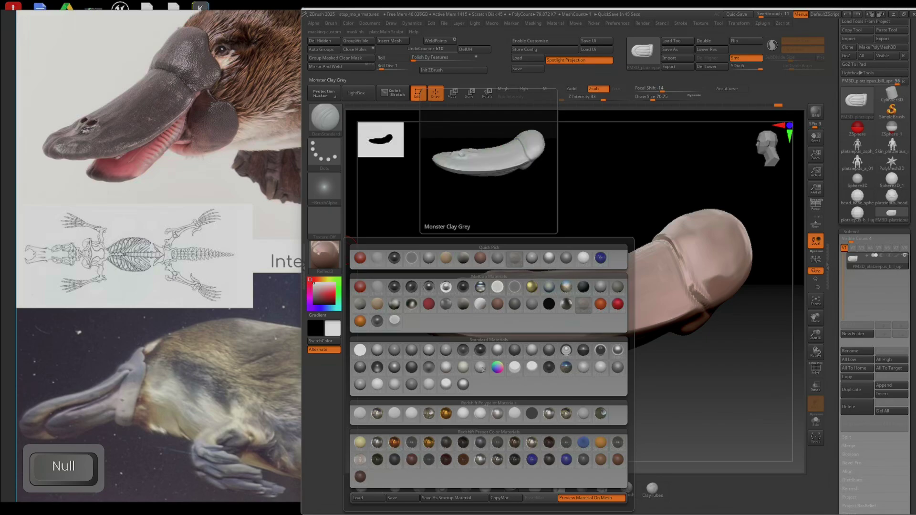
pyautogui.click(444, 370)
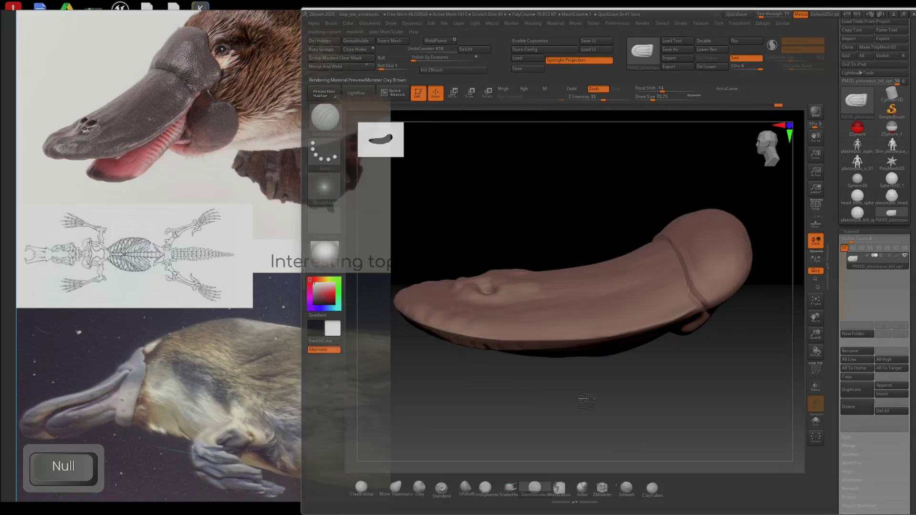
pyautogui.moveTo(586, 400); pyautogui.dragTo(398, 392)
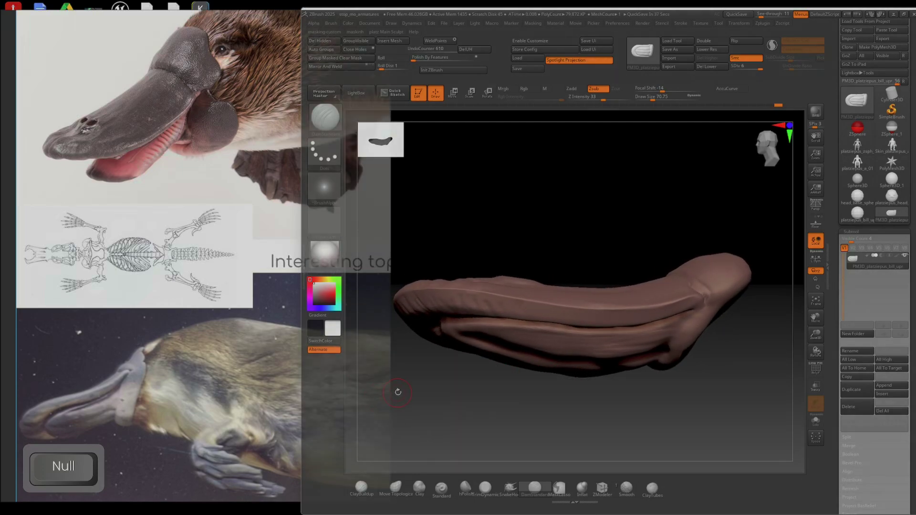
# - Shape a crosswise ridge at the rear of the bill's underside with ClayBuildup at Z Intensity 10, cutting in the groove behind it
pyautogui.keyDown('ctrl'); pyautogui.moveTo(634, 367); pyautogui.dragTo(591, 341, button='right'); pyautogui.keyUp('ctrl')
pyautogui.hotkey('ctrl', 'alt', 'b')
pyautogui.moveTo(736, 375)
pyautogui.mouseDown(button='right')
pyautogui.moveTo(721, 309)
pyautogui.moveTo(698, 292)
pyautogui.mouseUp(button='right')
pyautogui.moveTo(729, 319); pyautogui.dragTo(698, 295, button='right')
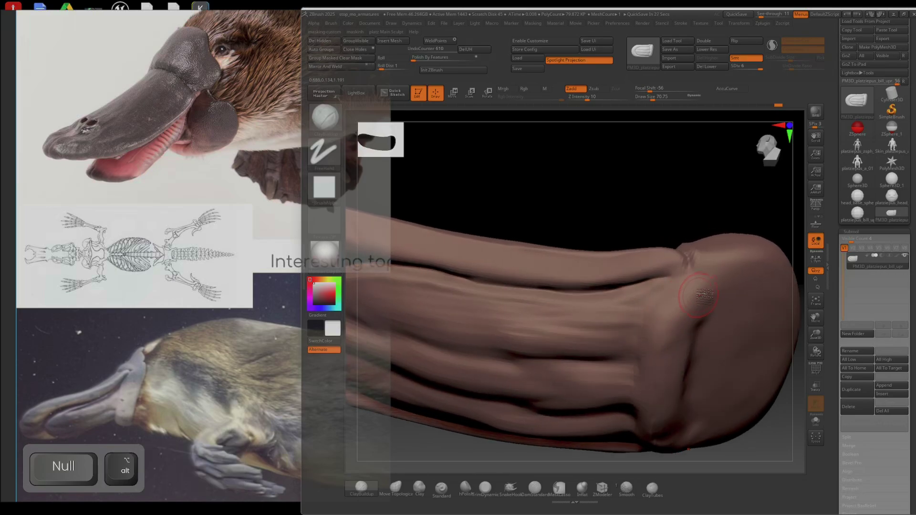
pyautogui.keyDown('alt'); pyautogui.moveTo(693, 297); pyautogui.dragTo(697, 293); pyautogui.keyUp('alt')
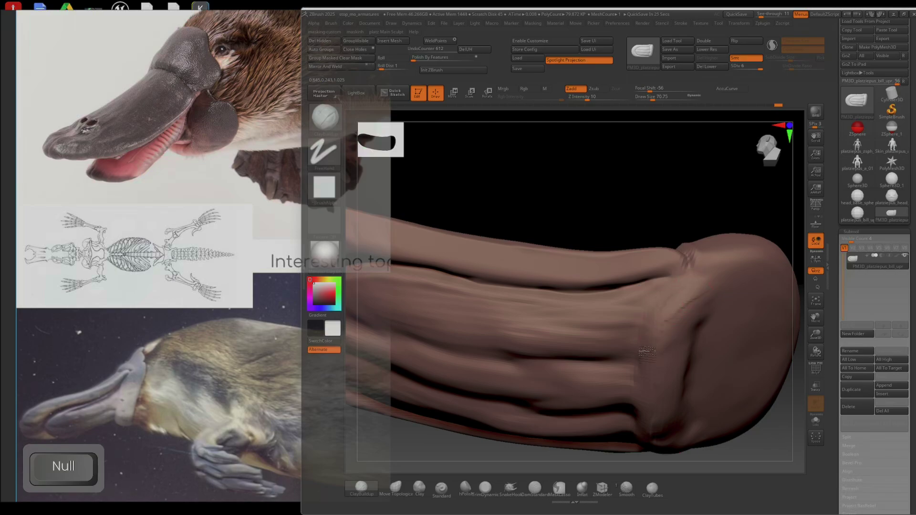
pyautogui.moveTo(647, 354); pyautogui.dragTo(644, 367)
pyautogui.moveTo(644, 367); pyautogui.dragTo(654, 361, button='right')
pyautogui.moveTo(634, 413); pyautogui.dragTo(633, 412)
pyautogui.moveTo(632, 412)
pyautogui.keyDown('alt'); pyautogui.mouseDown(button='right')
pyautogui.moveTo(680, 330)
pyautogui.moveTo(693, 269)
pyautogui.mouseUp(button='right'); pyautogui.keyUp('alt')
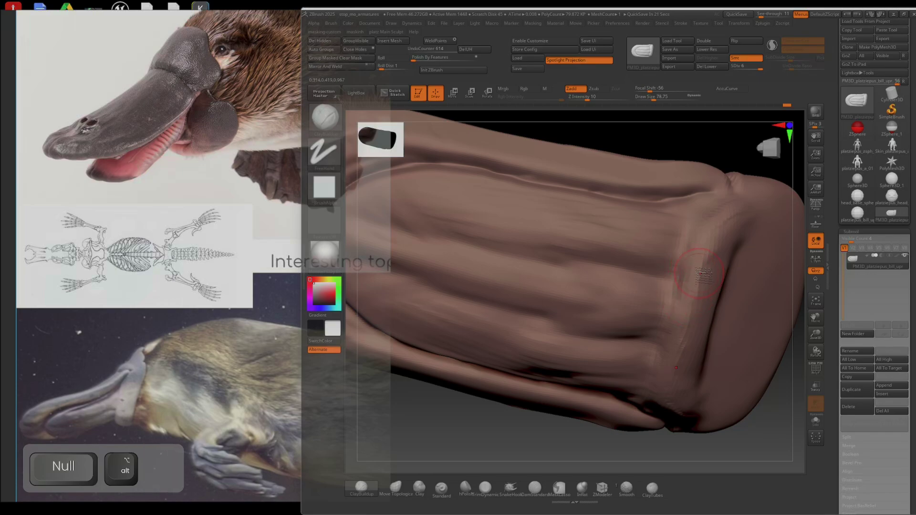
# - Smooth the underside's rear crosswise ridge with a slightly larger brush, and undo the last stroke made with the wrong brush
pyautogui.press(']')
pyautogui.keyDown('shift'); pyautogui.moveTo(716, 265); pyautogui.dragTo(725, 226); pyautogui.keyUp('shift')
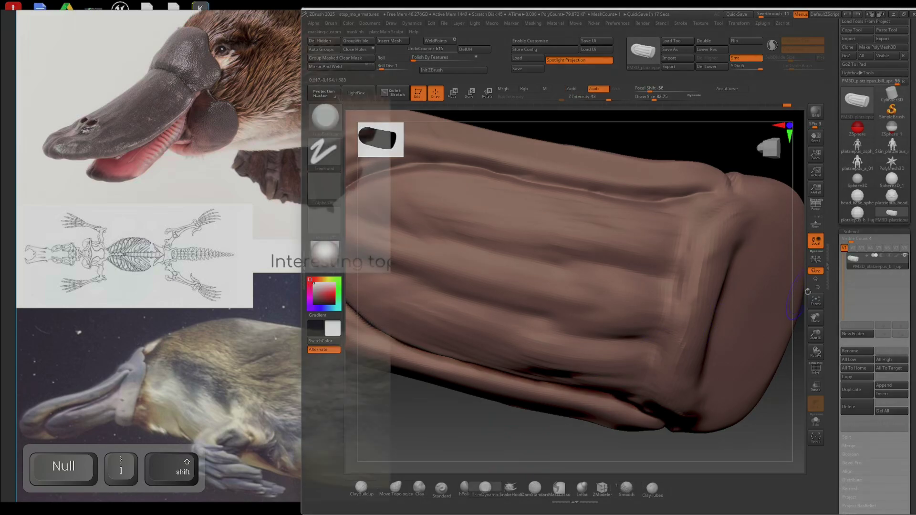
pyautogui.click(465, 485)
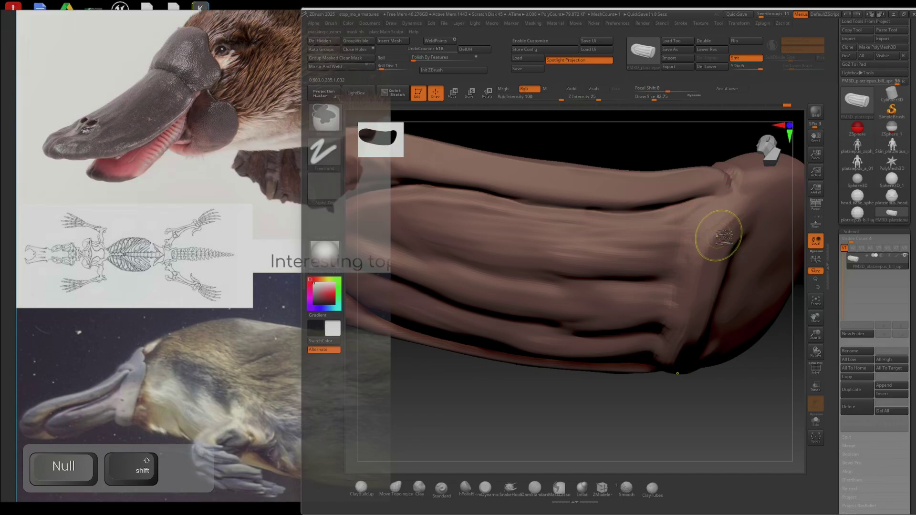
pyautogui.hotkey('ctrl', 'z')
pyautogui.press('x')
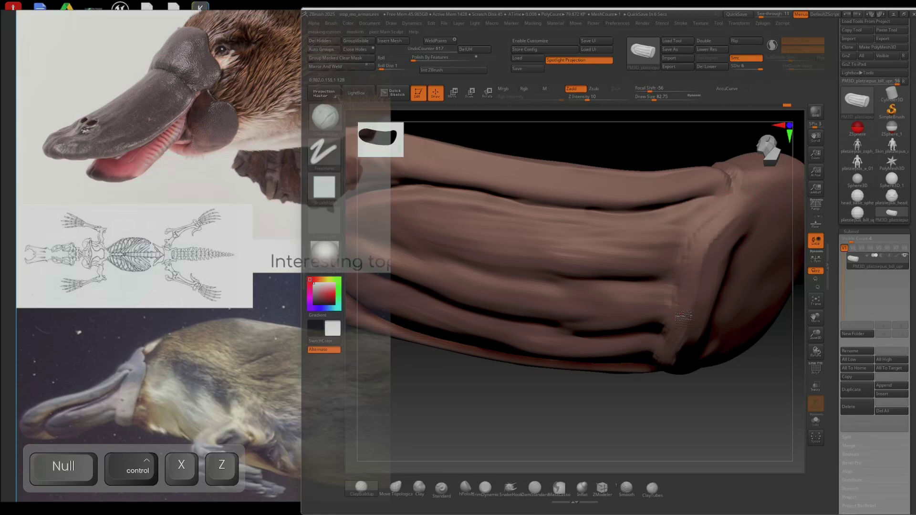
# - Add more ClayBuildup strokes along the underside's rear crosswise ridge, from its upper end down to the opposite rim
pyautogui.moveTo(684, 317); pyautogui.dragTo(672, 353)
pyautogui.moveTo(732, 229); pyautogui.dragTo(694, 262)
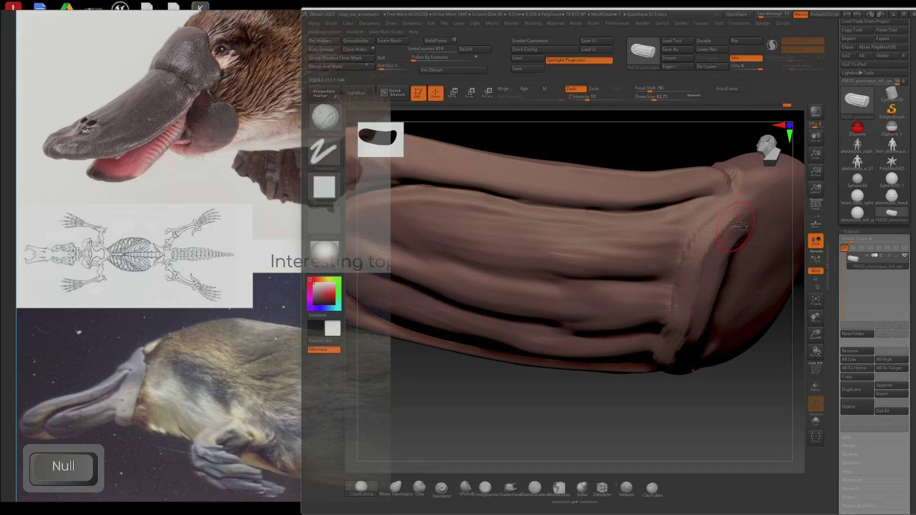
pyautogui.moveTo(697, 316); pyautogui.dragTo(692, 338)
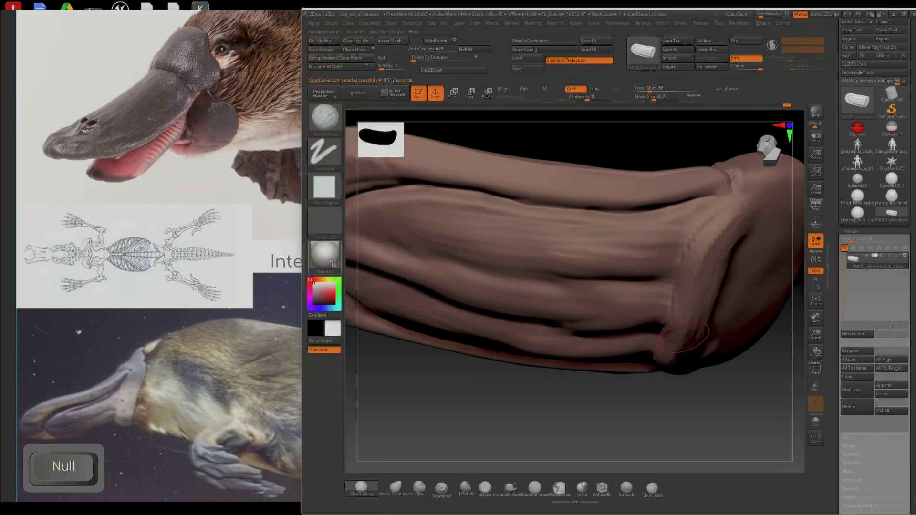
pyautogui.moveTo(733, 393); pyautogui.dragTo(747, 389)
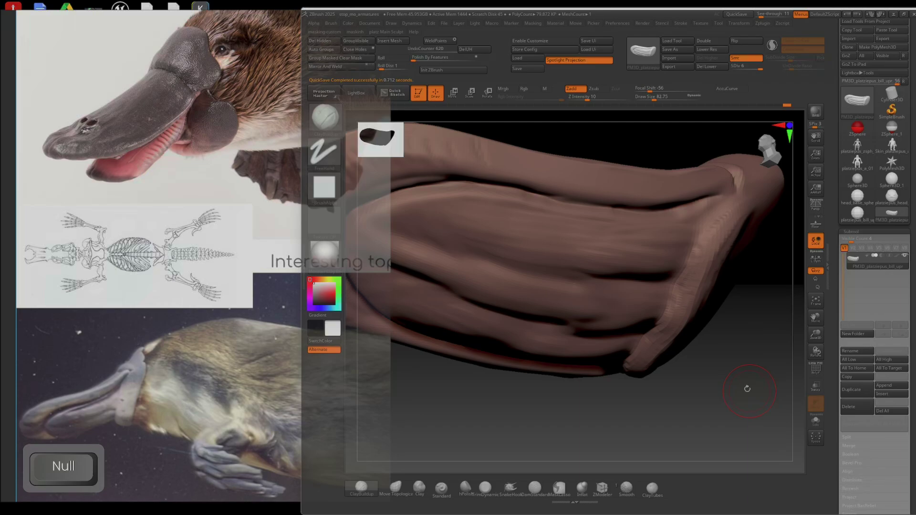
# - Carve creases around the rear crosswise ridge where it meets the lengthwise folds and rim, using DamStandard
pyautogui.click(537, 492)
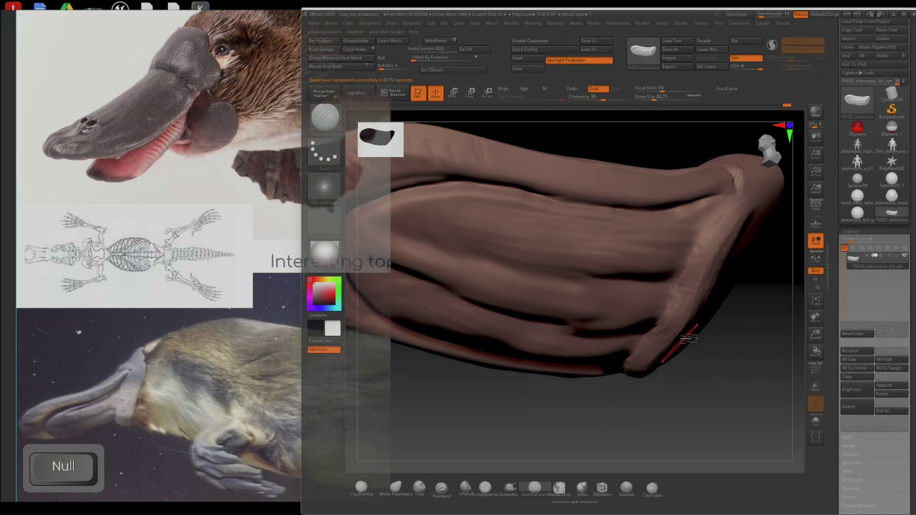
pyautogui.moveTo(716, 280); pyautogui.dragTo(726, 272, button='right')
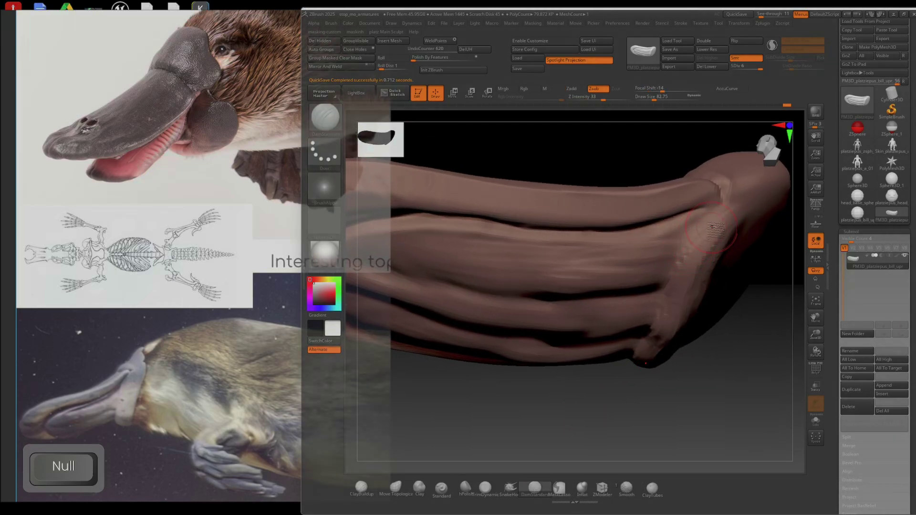
pyautogui.moveTo(713, 228); pyautogui.dragTo(709, 215, button='right')
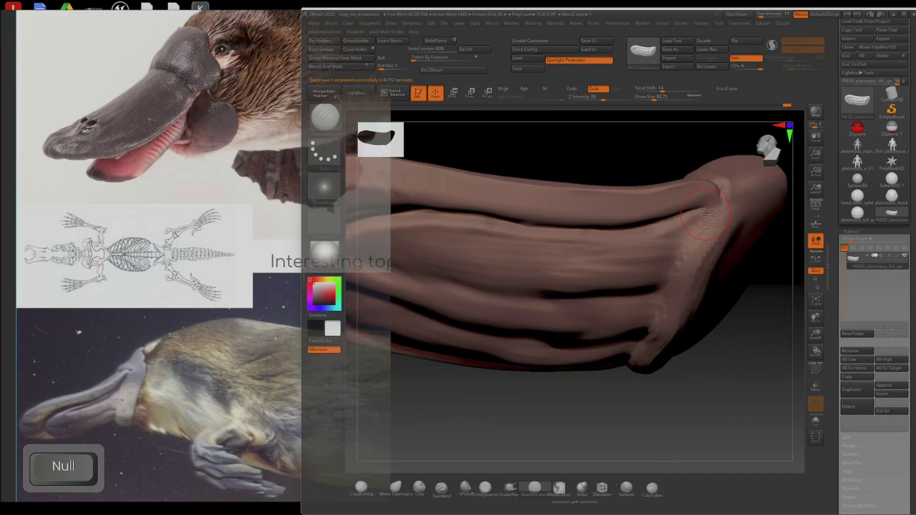
# - Thicken the rear crosswise ridge with ClayBuildup strokes and smooth them into a rounded band
pyautogui.hotkey('ctrl', 'b')
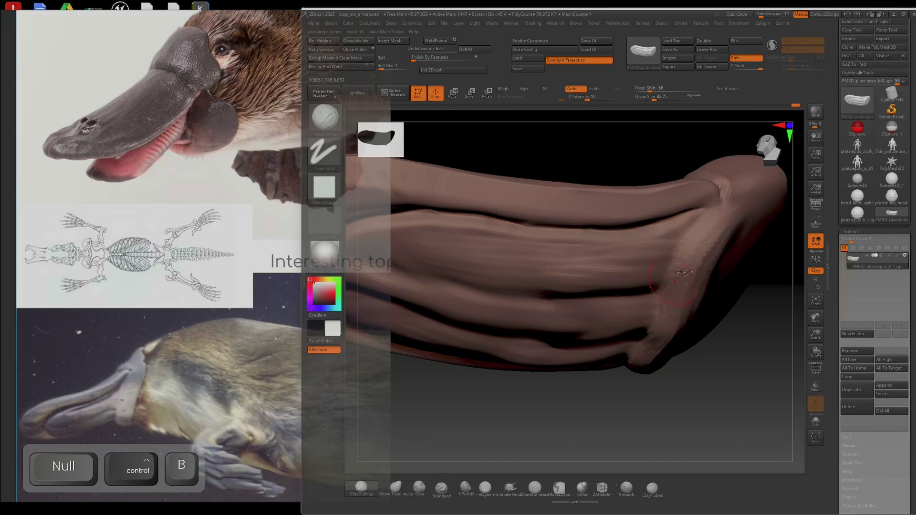
pyautogui.moveTo(661, 329); pyautogui.dragTo(663, 341, button='right')
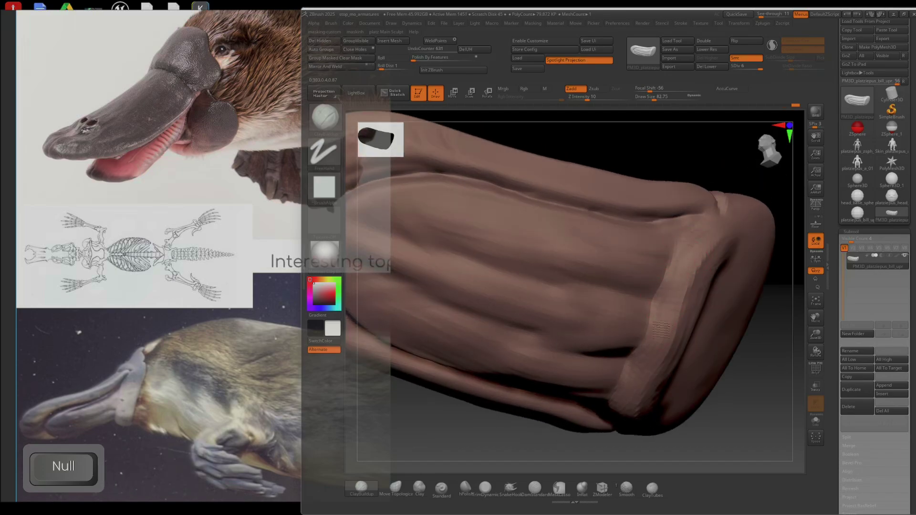
pyautogui.press('d')
pyautogui.moveTo(667, 316); pyautogui.dragTo(710, 269, button='right')
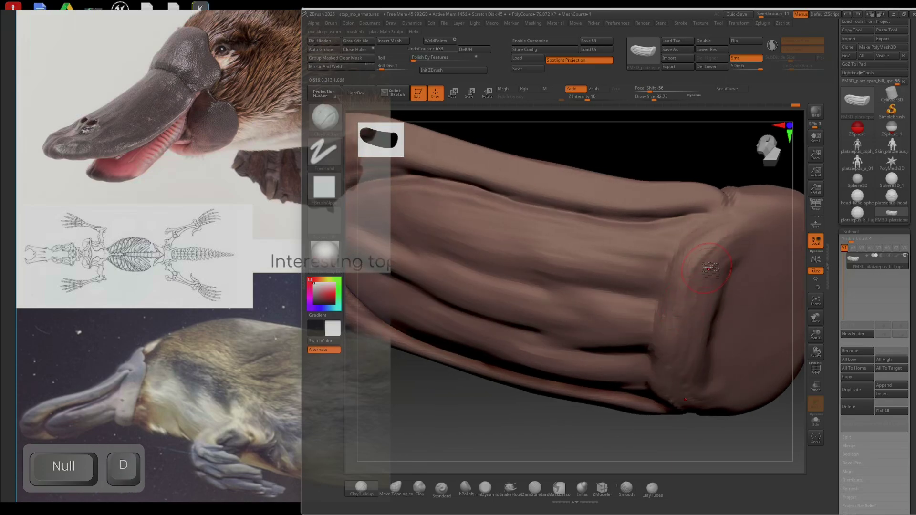
pyautogui.press('shift')
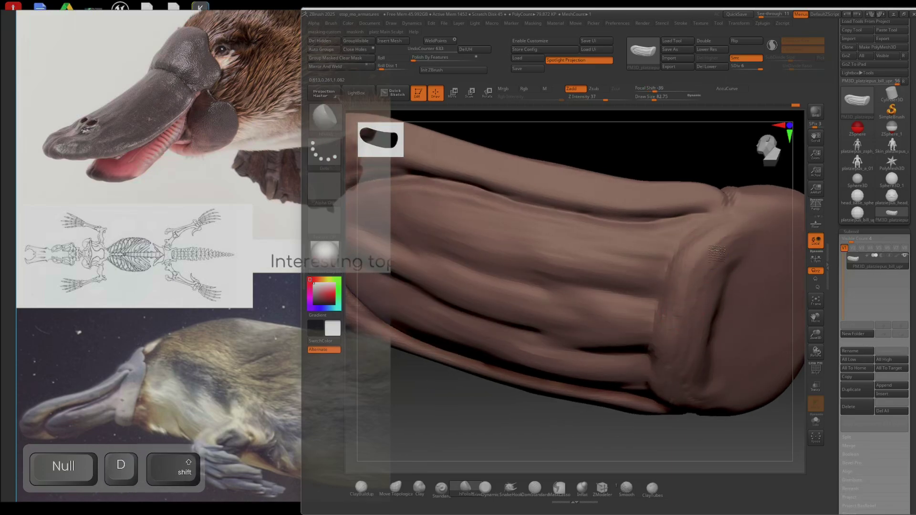
pyautogui.keyDown('shift'); pyautogui.moveTo(682, 307); pyautogui.dragTo(668, 319); pyautogui.keyUp('shift')
pyautogui.press('f')
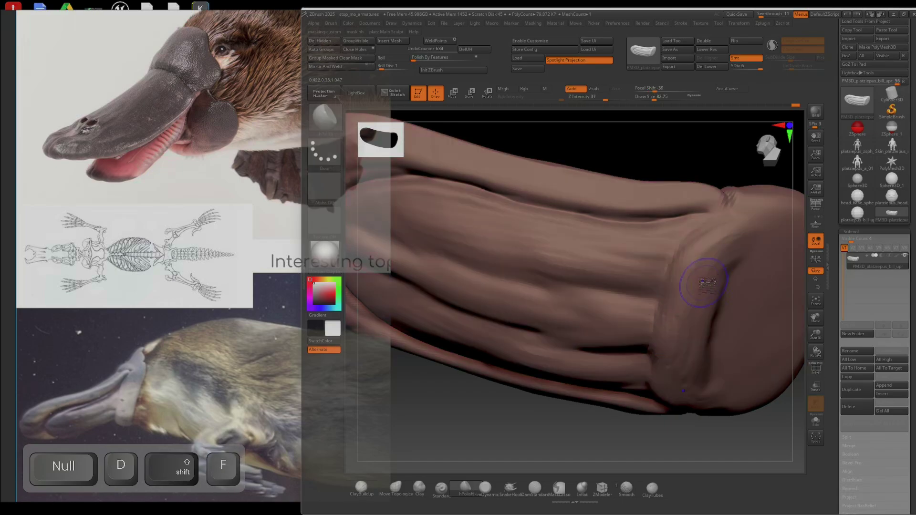
# - Subdivide the bill mesh to level 7 and check the whole form from the side and straight from above
pyautogui.hotkey('ctrl', 'd')
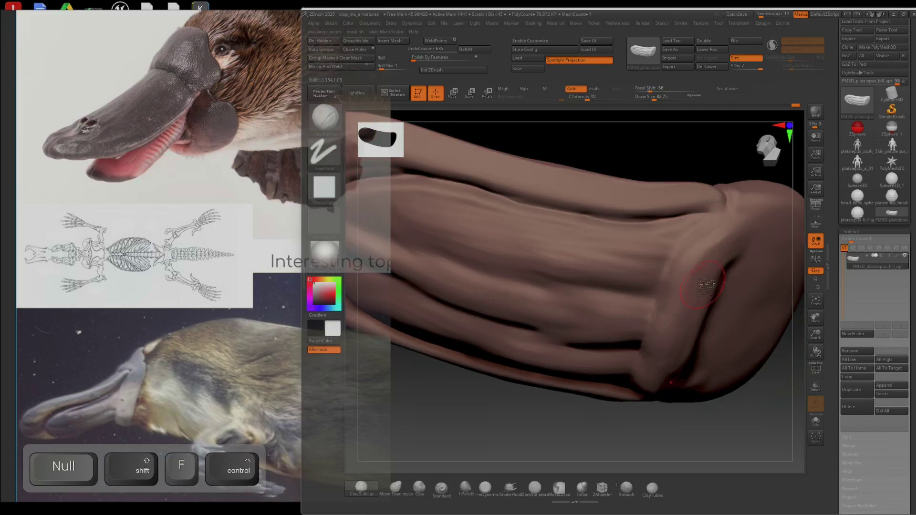
pyautogui.moveTo(647, 324)
pyautogui.mouseDown()
pyautogui.moveTo(675, 348)
pyautogui.moveTo(646, 347)
pyautogui.moveTo(711, 294)
pyautogui.moveTo(659, 282)
pyautogui.moveTo(653, 316)
pyautogui.moveTo(681, 304)
pyautogui.moveTo(632, 300)
pyautogui.moveTo(697, 286)
pyautogui.mouseUp()
pyautogui.press('1')
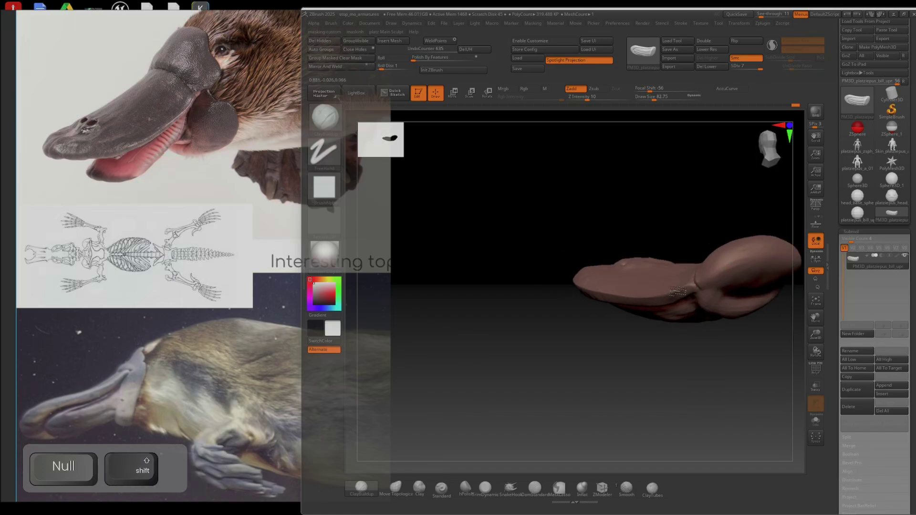
pyautogui.moveTo(783, 296)
pyautogui.keyDown('alt'); pyautogui.mouseDown()
pyautogui.moveTo(697, 338)
pyautogui.moveTo(709, 292)
pyautogui.moveTo(672, 265)
pyautogui.moveTo(640, 258)
pyautogui.mouseUp(); pyautogui.keyUp('alt')
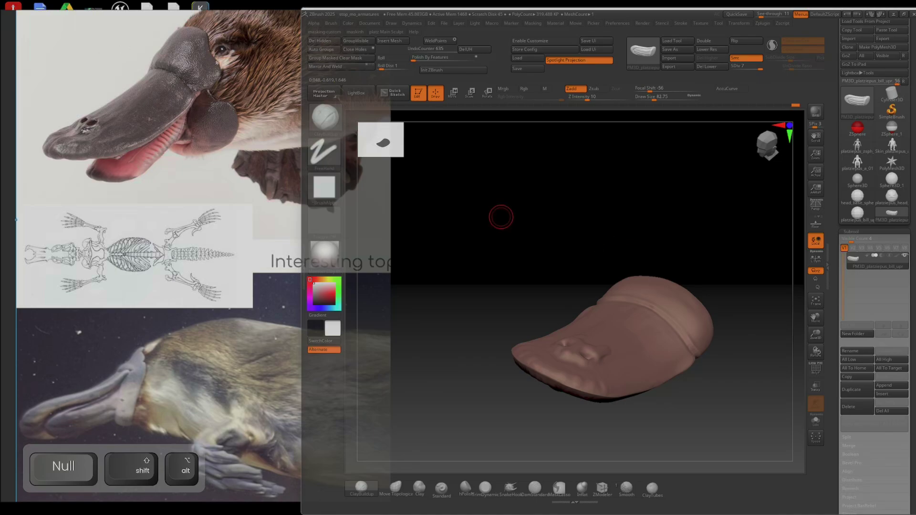
pyautogui.moveTo(665, 245)
pyautogui.keyDown('shift'); pyautogui.mouseDown()
pyautogui.moveTo(670, 300)
pyautogui.moveTo(477, 188)
pyautogui.mouseUp(); pyautogui.keyUp('shift')
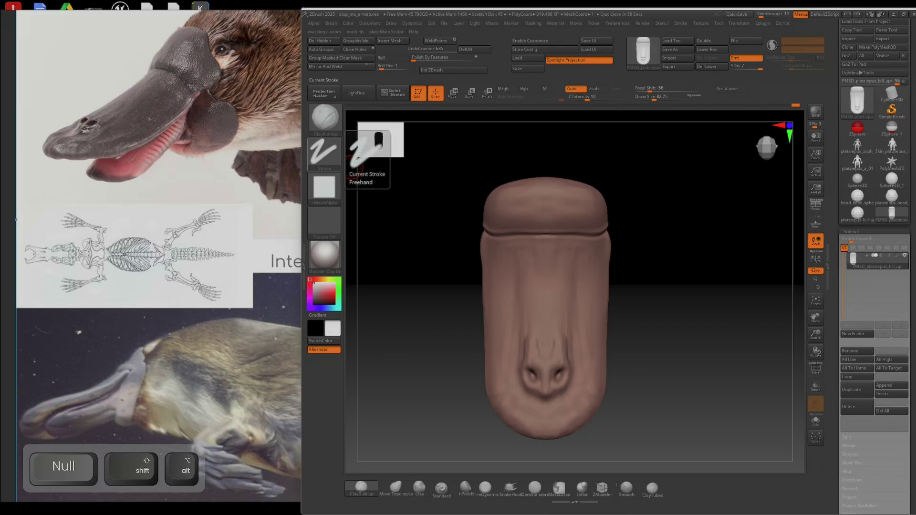
# - Lower the bill mesh to subdivision level 2 and bring its rear end into view from the side
pyautogui.moveTo(566, 236); pyautogui.dragTo(547, 172)
pyautogui.moveTo(615, 275); pyautogui.dragTo(536, 283)
pyautogui.keyDown('ctrl'); pyautogui.moveTo(630, 260); pyautogui.dragTo(631, 290, button='right'); pyautogui.keyUp('ctrl')
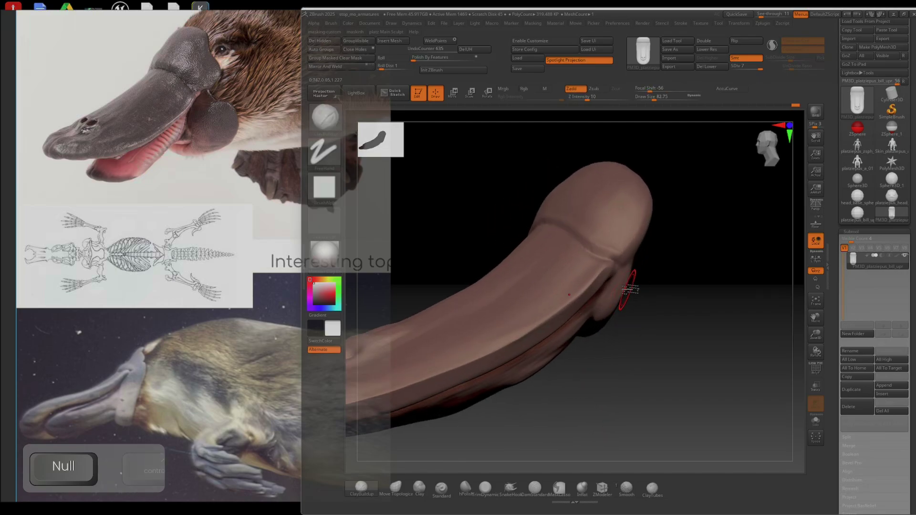
pyautogui.hotkey('shift', 'd')
pyautogui.hotkey('shift', 'd')
pyautogui.hotkey('shift', 'd')
pyautogui.hotkey('shift', 'd')
pyautogui.hotkey('shift', 'd')
pyautogui.hotkey('shift', 'd')
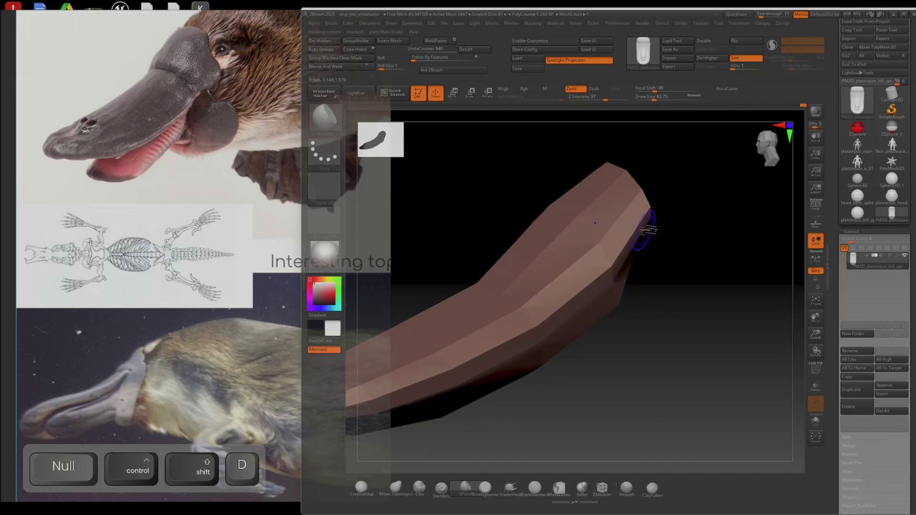
pyautogui.press('space')
pyautogui.moveTo(667, 249)
pyautogui.keyDown('alt'); pyautogui.mouseDown()
pyautogui.moveTo(690, 320)
pyautogui.moveTo(716, 305)
pyautogui.moveTo(692, 321)
pyautogui.mouseUp(); pyautogui.keyUp('alt')
pyautogui.press('d')
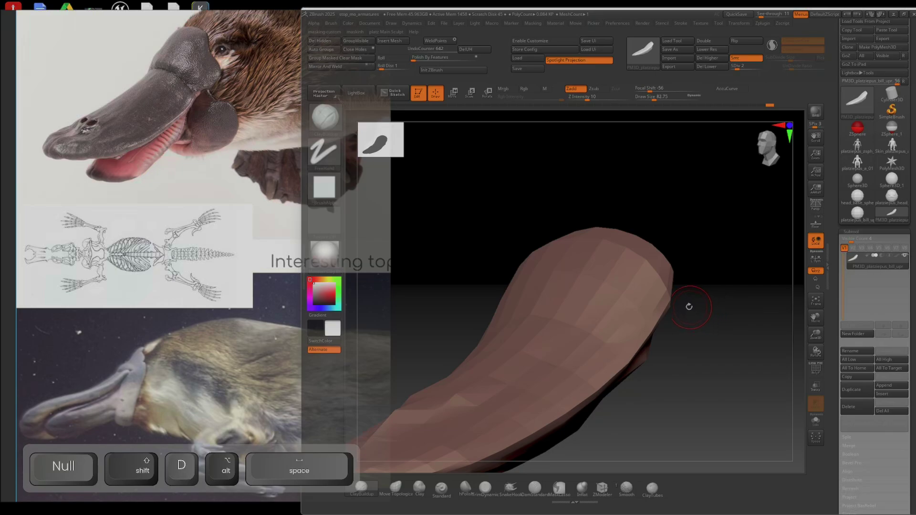
# - Reshape the upper side edge of the bill's rear end with an enlarged Move Topological brush and raise the mesh to level 4
pyautogui.click(388, 496)
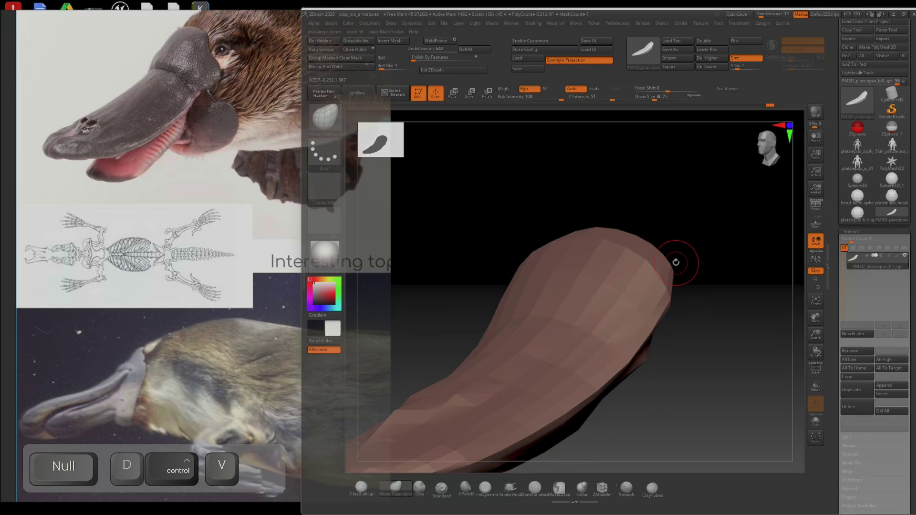
pyautogui.press(']')
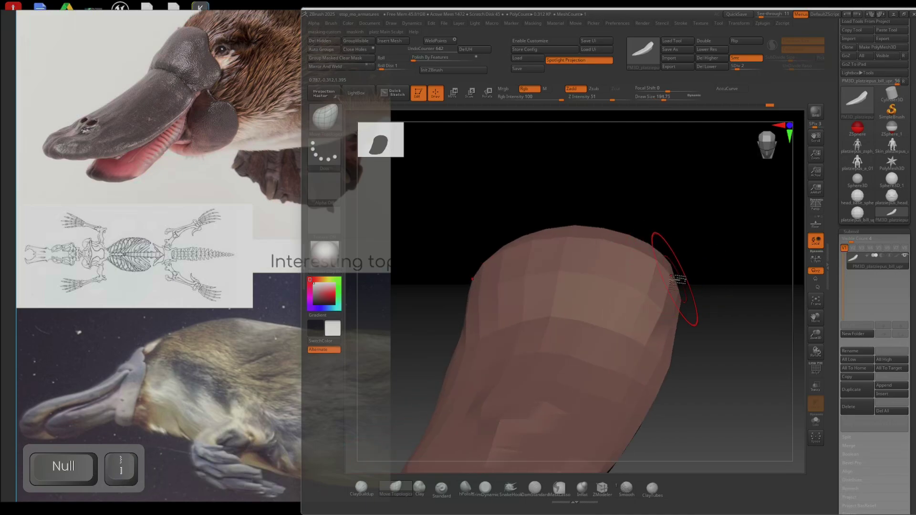
pyautogui.moveTo(640, 229); pyautogui.dragTo(652, 263)
pyautogui.press('d')
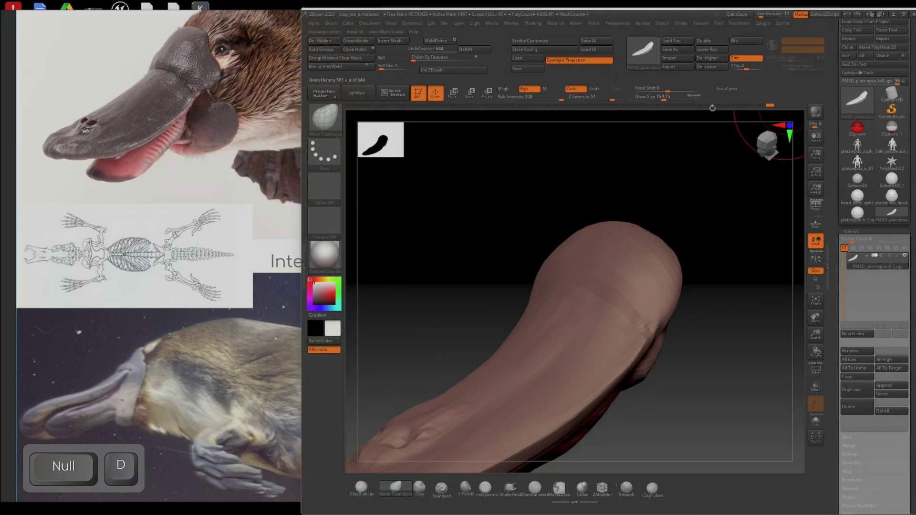
# - At subdivision level 2, push the bill's rear face inward with Move Topological to hollow it beneath the upper rim
pyautogui.moveTo(706, 286)
pyautogui.mouseDown(button='right')
pyautogui.moveTo(699, 272)
pyautogui.moveTo(662, 288)
pyautogui.moveTo(621, 329)
pyautogui.moveTo(660, 288)
pyautogui.moveTo(649, 301)
pyautogui.moveTo(636, 297)
pyautogui.moveTo(642, 292)
pyautogui.moveTo(663, 298)
pyautogui.mouseUp(button='right')
pyautogui.press(']')
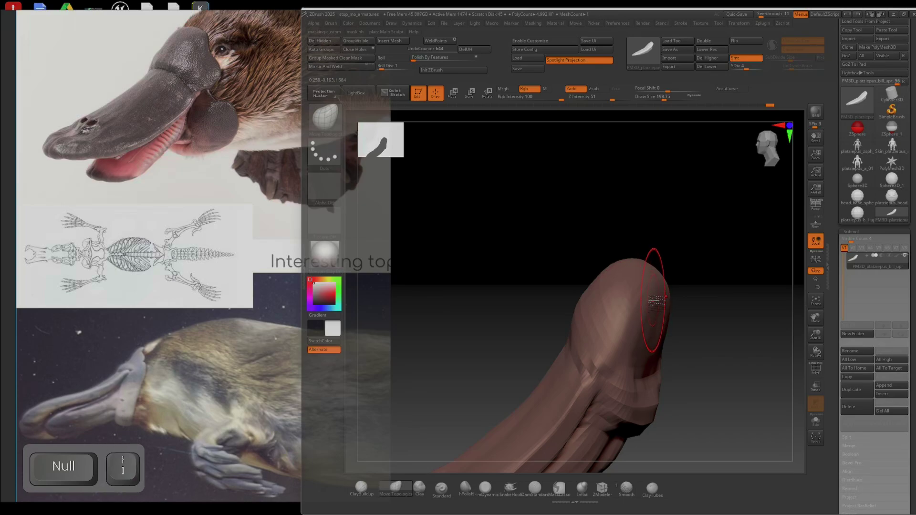
pyautogui.hotkey('shift', 'd')
pyautogui.hotkey('shift', 'd')
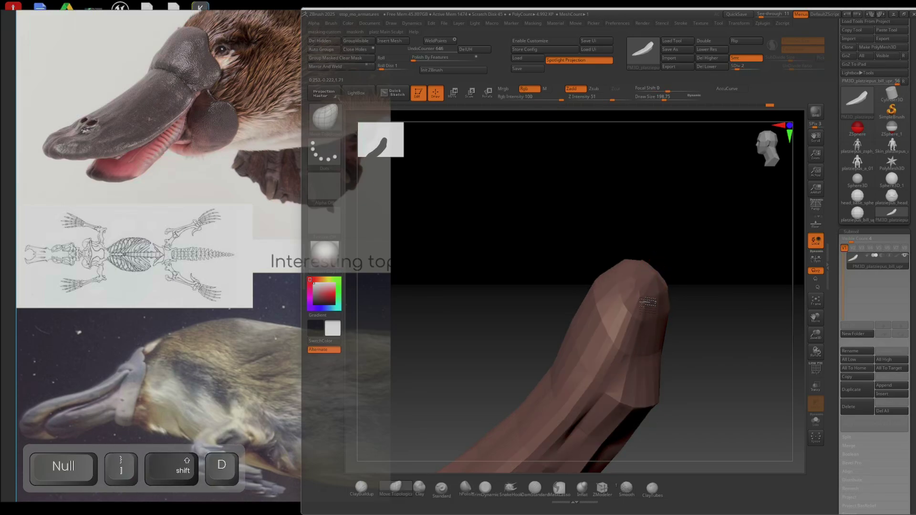
pyautogui.moveTo(638, 311)
pyautogui.mouseDown()
pyautogui.moveTo(628, 316)
pyautogui.moveTo(654, 306)
pyautogui.moveTo(642, 290)
pyautogui.mouseUp()
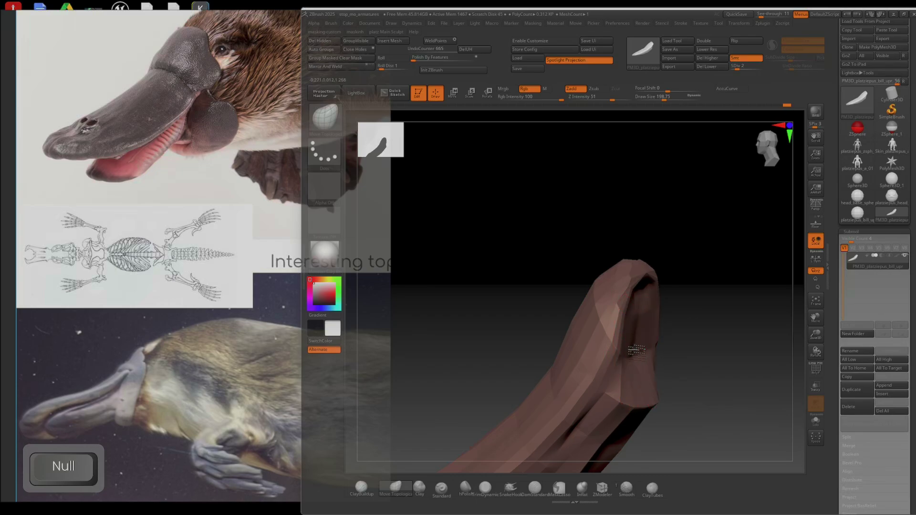
pyautogui.moveTo(636, 315); pyautogui.dragTo(642, 312)
pyautogui.moveTo(641, 314); pyautogui.dragTo(567, 320, button='right')
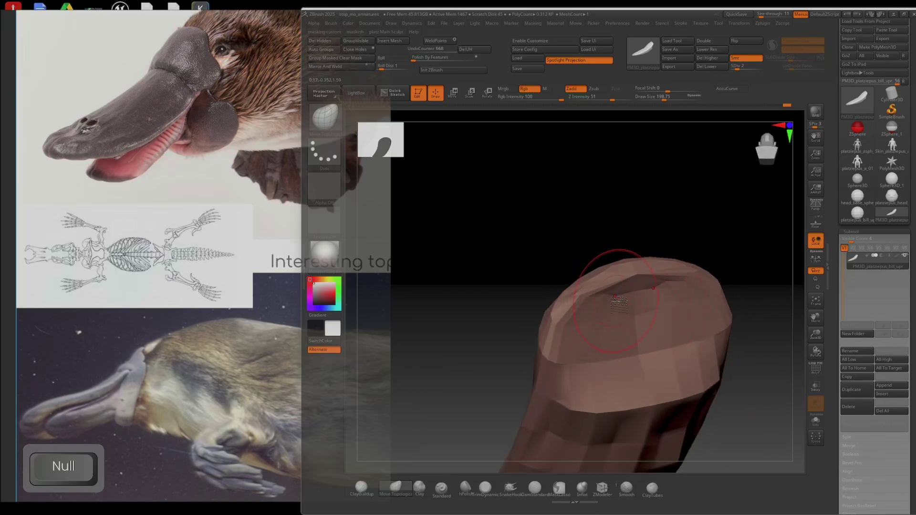
pyautogui.moveTo(632, 298); pyautogui.dragTo(642, 294, button='right')
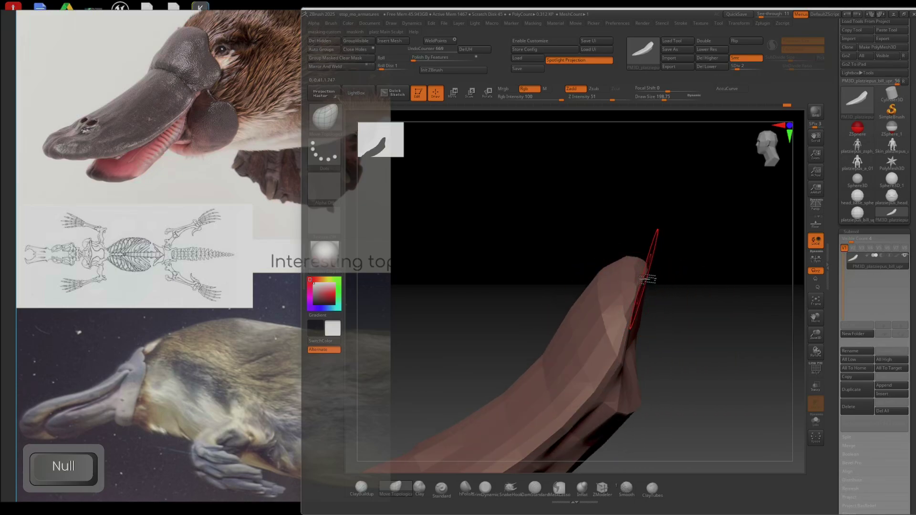
pyautogui.click(642, 270)
pyautogui.moveTo(641, 271); pyautogui.dragTo(633, 291)
# - At subdivision level 3, smooth the hollowed rear face and adjust the shape beneath its upper rim
pyautogui.moveTo(698, 295)
pyautogui.mouseDown(button='right')
pyautogui.moveTo(661, 301)
pyautogui.moveTo(700, 294)
pyautogui.moveTo(685, 303)
pyautogui.mouseUp(button='right')
pyautogui.press('d')
pyautogui.keyDown('shift'); pyautogui.moveTo(675, 311); pyautogui.dragTo(668, 316); pyautogui.keyUp('shift')
pyautogui.moveTo(669, 315)
pyautogui.mouseDown()
pyautogui.moveTo(676, 330)
pyautogui.moveTo(676, 300)
pyautogui.mouseUp()
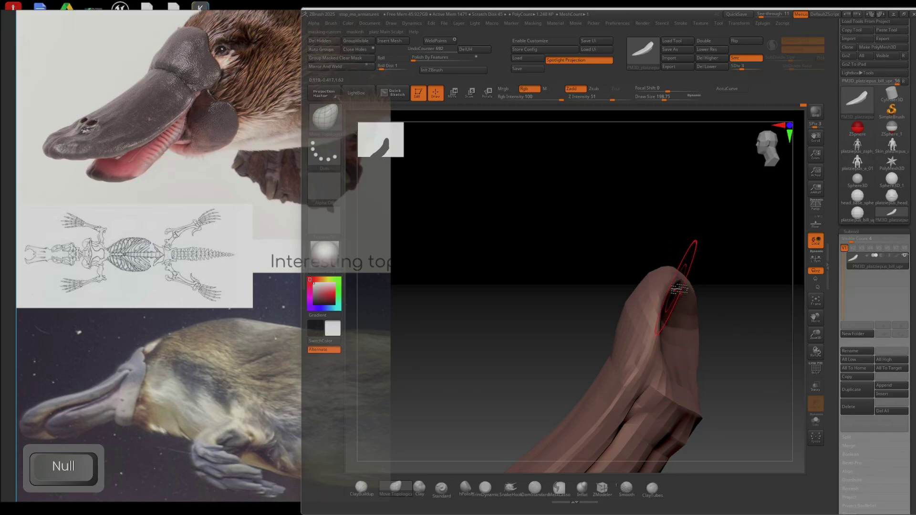
# - Push the side corners of the rear rim inward with Move Topological, leaving a raised peak in the middle
pyautogui.moveTo(678, 300)
pyautogui.mouseDown(button='right')
pyautogui.moveTo(688, 295)
pyautogui.moveTo(701, 313)
pyautogui.mouseUp(button='right')
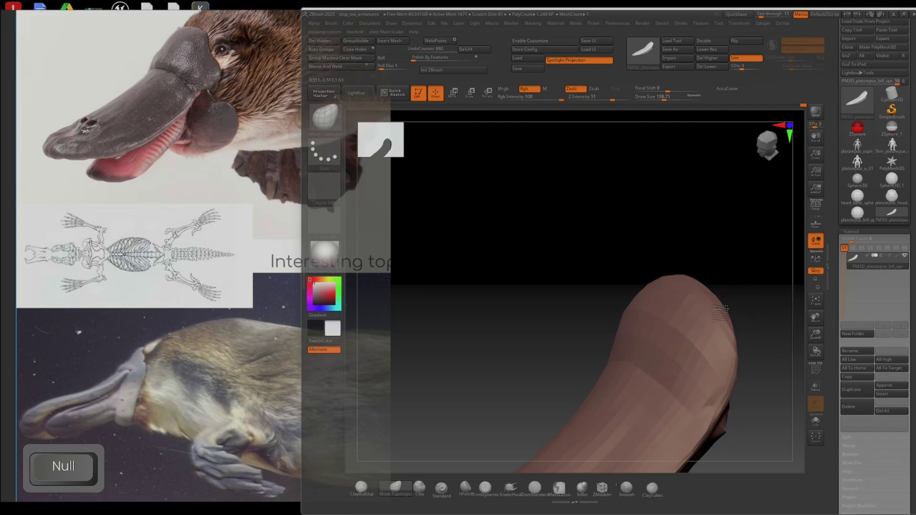
pyautogui.moveTo(708, 318); pyautogui.dragTo(698, 325)
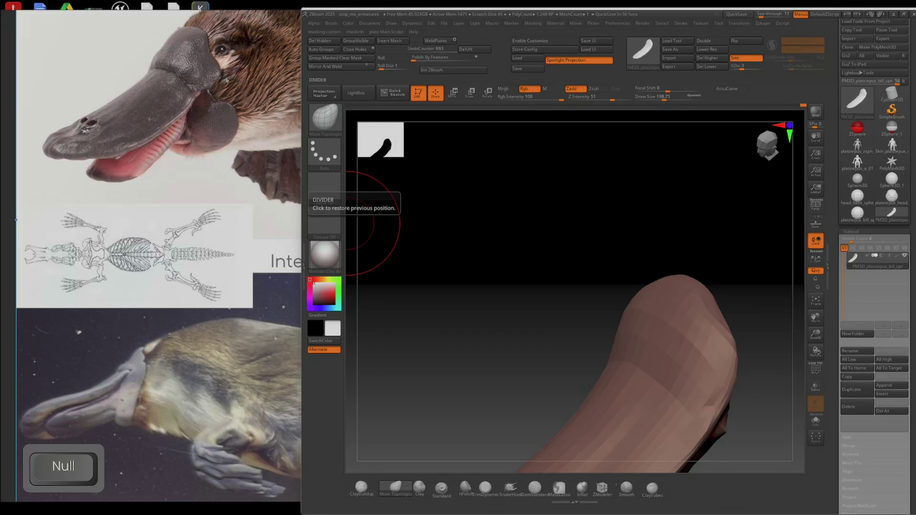
pyautogui.moveTo(676, 252); pyautogui.dragTo(698, 266, button='right')
pyautogui.moveTo(715, 302); pyautogui.dragTo(748, 316, button='right')
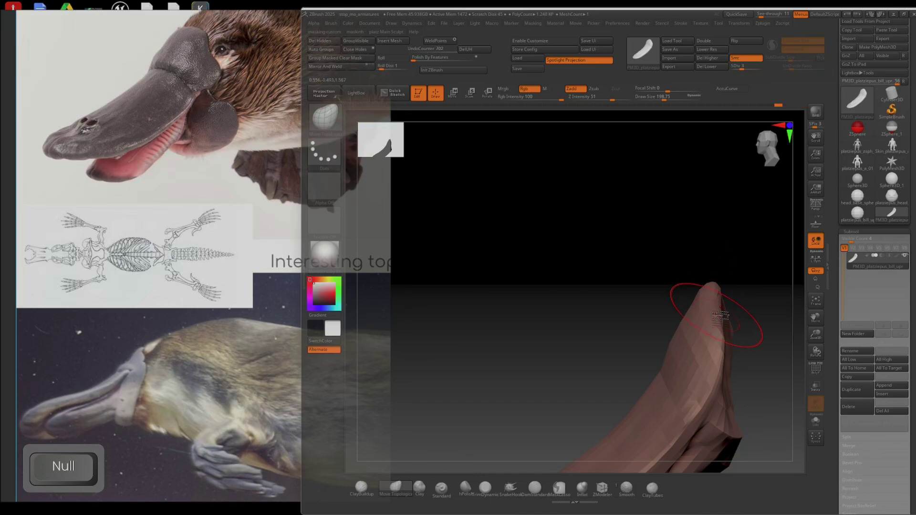
pyautogui.moveTo(727, 323)
pyautogui.mouseDown(button='right')
pyautogui.moveTo(704, 338)
pyautogui.moveTo(741, 326)
pyautogui.mouseUp(button='right')
pyautogui.rightClick(729, 329)
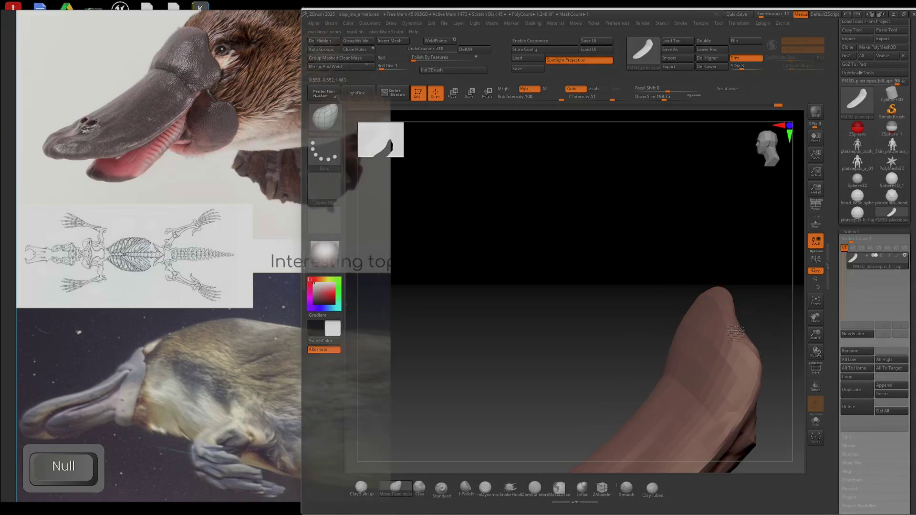
# - At subdivision level 4, pull the tip of the rear peak upward and farther back with Move Topological
pyautogui.press('d')
pyautogui.moveTo(731, 306); pyautogui.dragTo(680, 261, button='right')
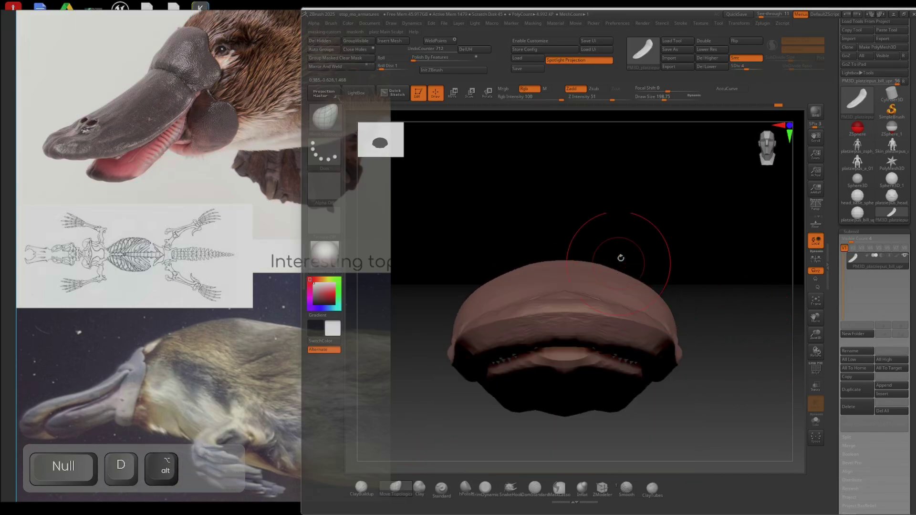
pyautogui.moveTo(620, 258)
pyautogui.mouseDown(button='right')
pyautogui.moveTo(620, 279)
pyautogui.moveTo(682, 229)
pyautogui.mouseUp(button='right')
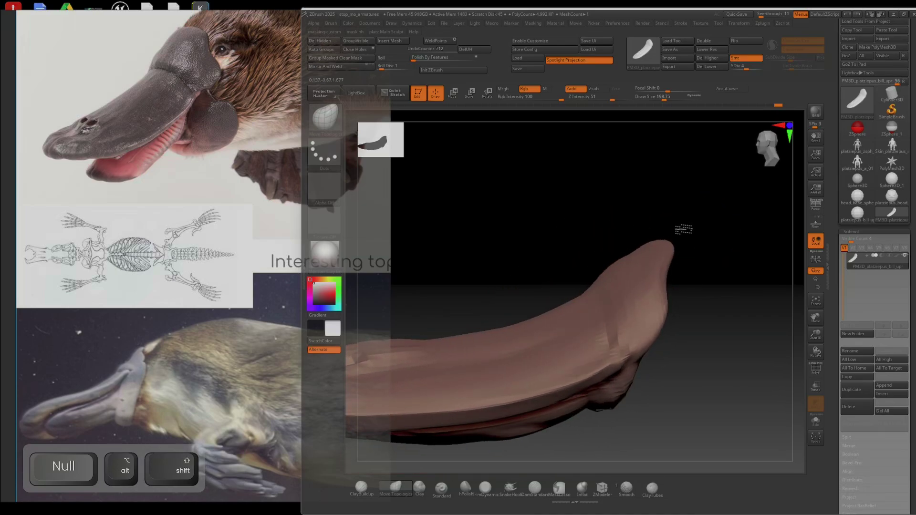
pyautogui.moveTo(671, 247); pyautogui.dragTo(681, 235)
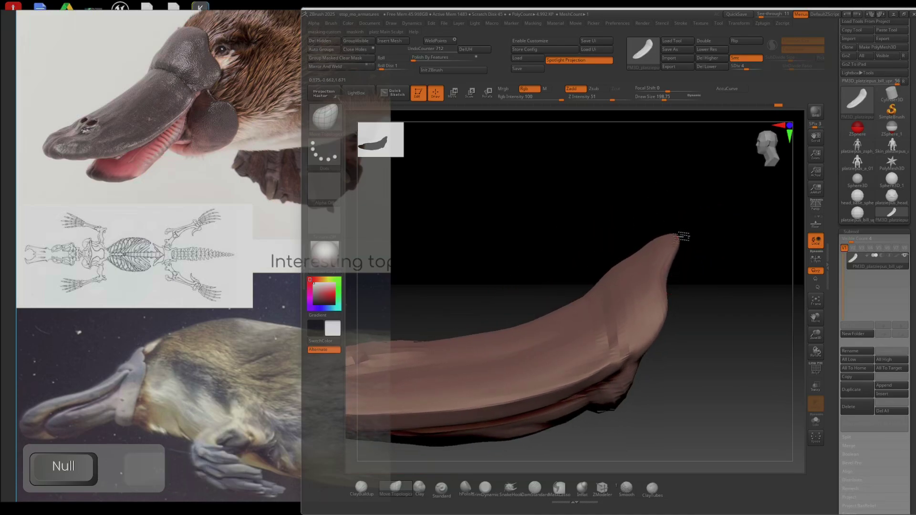
pyautogui.moveTo(639, 256); pyautogui.dragTo(635, 246)
# - Sculpt the slopes beside the rear peak with ClayBuildup strokes, raising the mesh to subdivision level 6
pyautogui.moveTo(637, 251)
pyautogui.mouseDown(button='right')
pyautogui.moveTo(663, 257)
pyautogui.moveTo(639, 267)
pyautogui.moveTo(656, 290)
pyautogui.moveTo(570, 231)
pyautogui.mouseUp(button='right')
pyautogui.hotkey('ctrl', 'b')
pyautogui.press('d')
pyautogui.press('d')
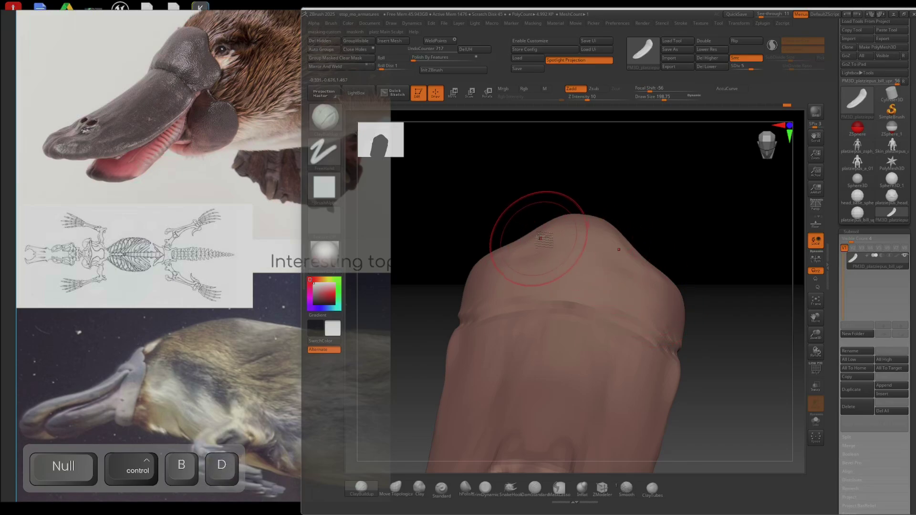
pyautogui.moveTo(539, 272); pyautogui.dragTo(552, 242)
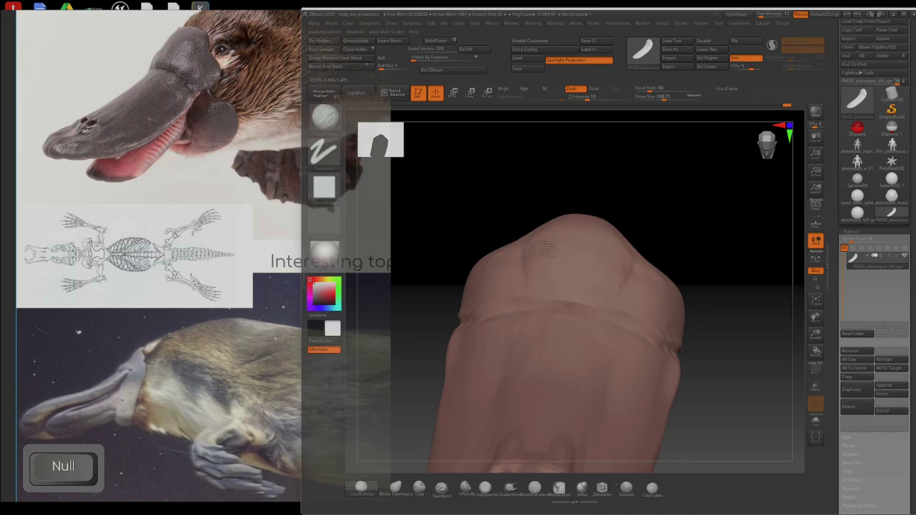
pyautogui.press('d')
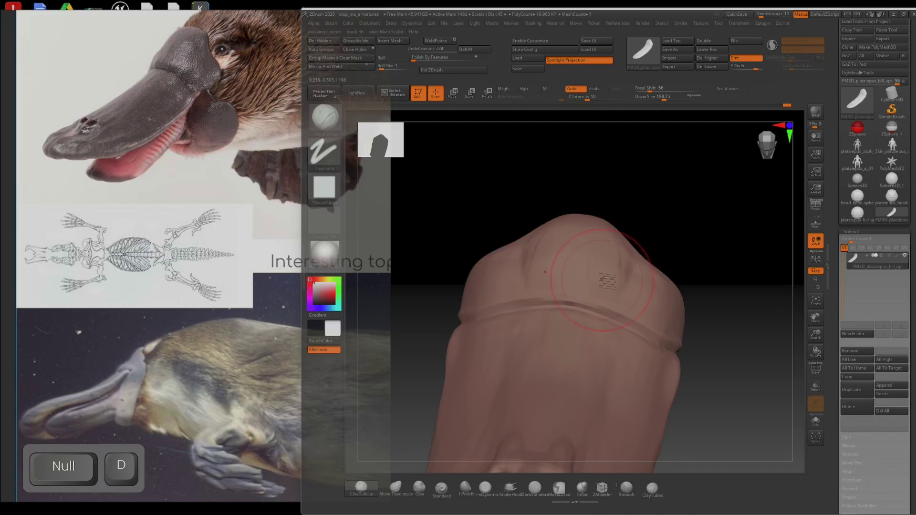
# - Undo the last stroke on the rear peak, switch to the Smooth brush and soften the creases along its side slopes
pyautogui.moveTo(574, 235); pyautogui.dragTo(556, 247)
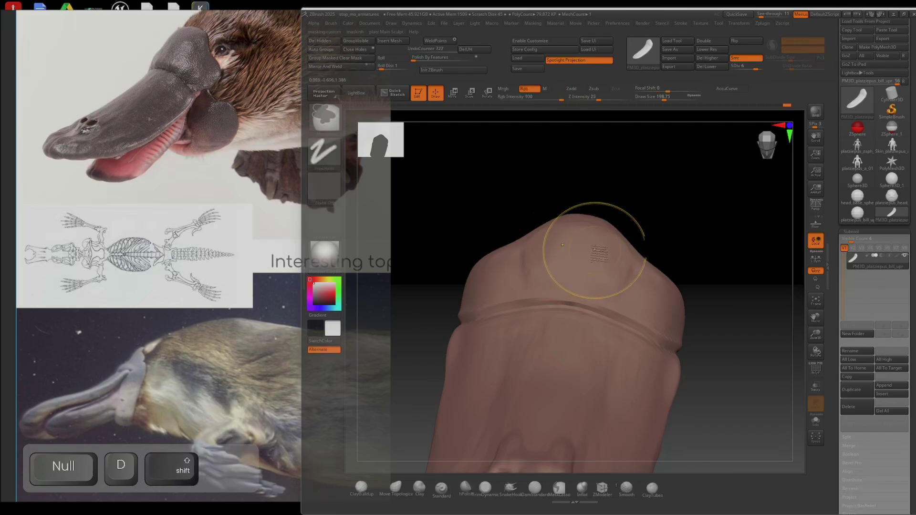
pyautogui.hotkey('ctrl', 'shift', 'z')
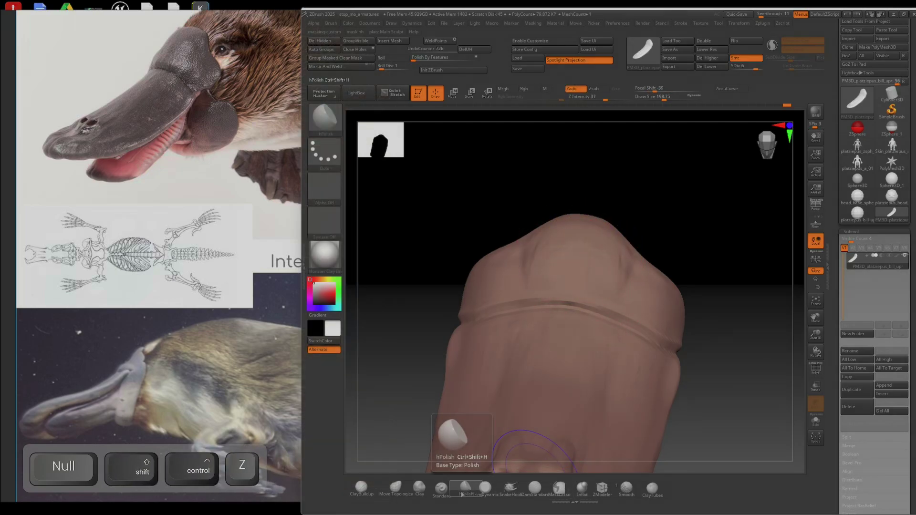
pyautogui.click(626, 489)
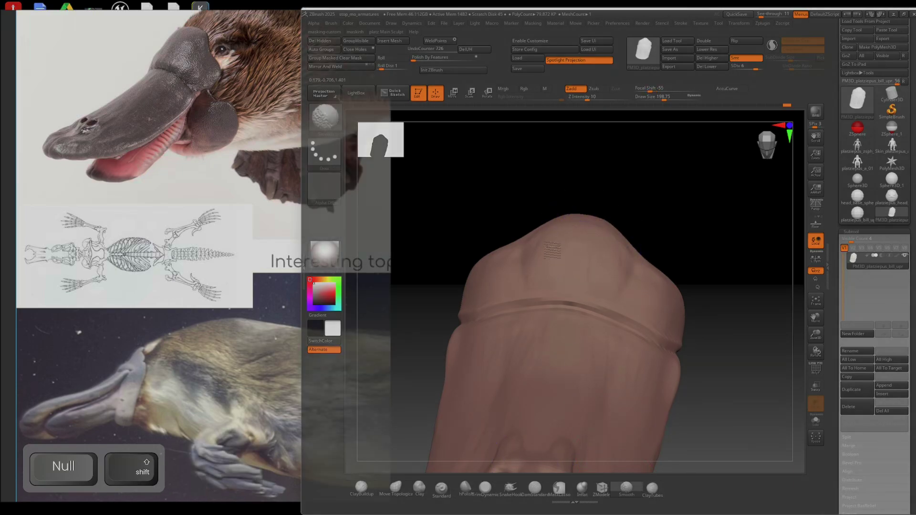
pyautogui.keyDown('shift'); pyautogui.moveTo(552, 251); pyautogui.dragTo(567, 251); pyautogui.keyUp('shift')
pyautogui.moveTo(711, 248)
pyautogui.mouseDown()
pyautogui.moveTo(587, 256)
pyautogui.moveTo(592, 273)
pyautogui.moveTo(613, 260)
pyautogui.moveTo(614, 242)
pyautogui.moveTo(597, 243)
pyautogui.mouseUp()
pyautogui.keyDown('shift'); pyautogui.moveTo(599, 246); pyautogui.dragTo(624, 261); pyautogui.keyUp('shift')
pyautogui.keyDown('shift'); pyautogui.moveTo(624, 261); pyautogui.dragTo(634, 270); pyautogui.keyUp('shift')
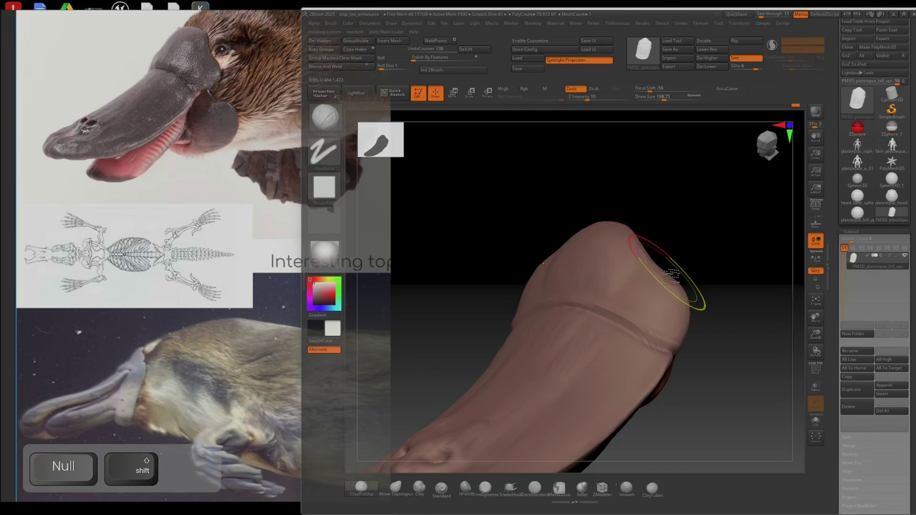
# - Reduce the brush size to 106.75 and add ClayBuildup strokes across the front of the rear peak
pyautogui.moveTo(670, 272)
pyautogui.keyDown('ctrl'); pyautogui.mouseDown(button='right')
pyautogui.moveTo(682, 306)
pyautogui.moveTo(657, 319)
pyautogui.moveTo(705, 324)
pyautogui.moveTo(701, 315)
pyautogui.moveTo(747, 329)
pyautogui.mouseUp(button='right'); pyautogui.keyUp('ctrl')
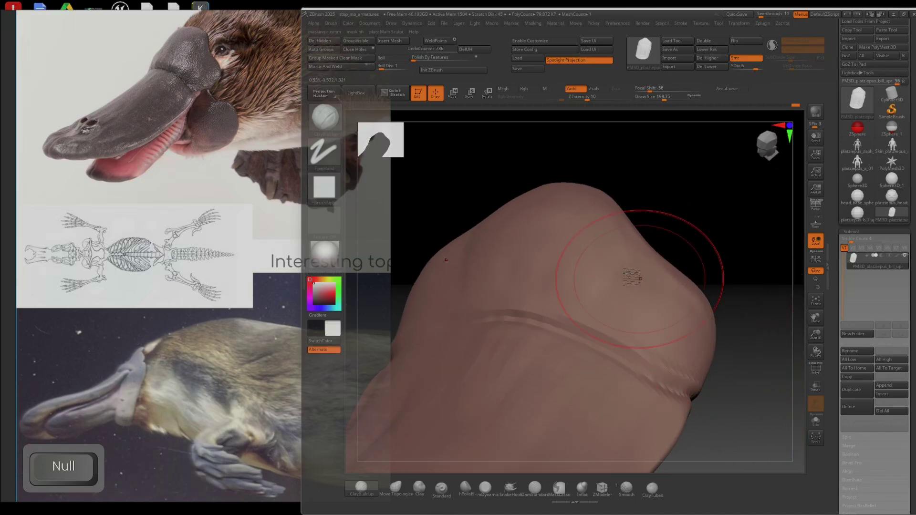
pyautogui.moveTo(605, 226); pyautogui.dragTo(614, 236, button='right')
pyautogui.press('[')
pyautogui.press('[')
pyautogui.press('[')
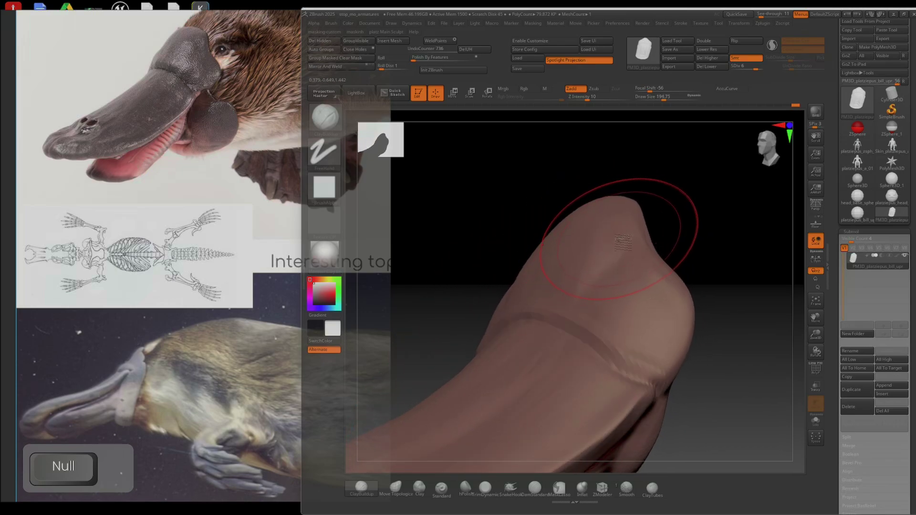
pyautogui.moveTo(618, 236)
pyautogui.mouseDown(button='right')
pyautogui.moveTo(642, 244)
pyautogui.moveTo(632, 240)
pyautogui.mouseUp(button='right')
pyautogui.press('[')
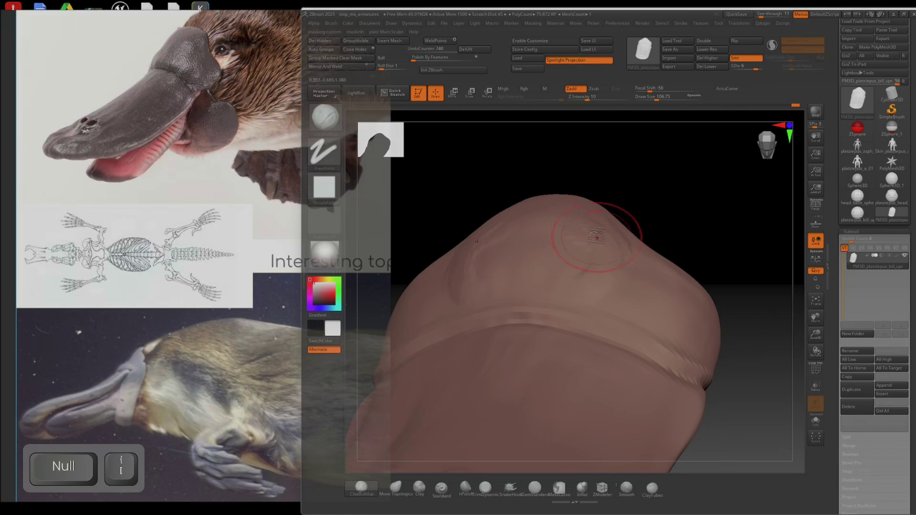
pyautogui.moveTo(579, 280); pyautogui.dragTo(568, 253)
pyautogui.moveTo(572, 279); pyautogui.dragTo(568, 258)
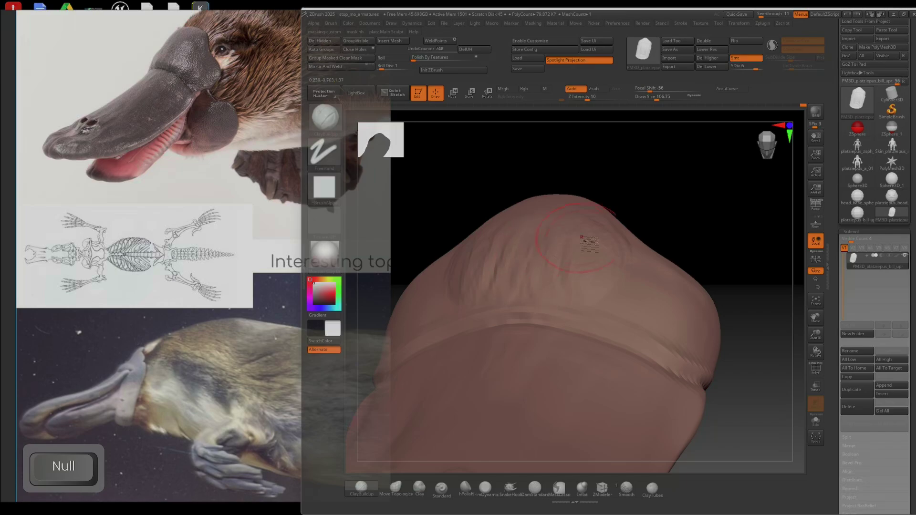
# - Smooth the ClayBuildup strokes across the rear peak so they blend into the slopes beside it
pyautogui.moveTo(543, 283)
pyautogui.keyDown('shift'); pyautogui.mouseDown()
pyautogui.moveTo(549, 267)
pyautogui.moveTo(593, 252)
pyautogui.mouseUp(); pyautogui.keyUp('shift')
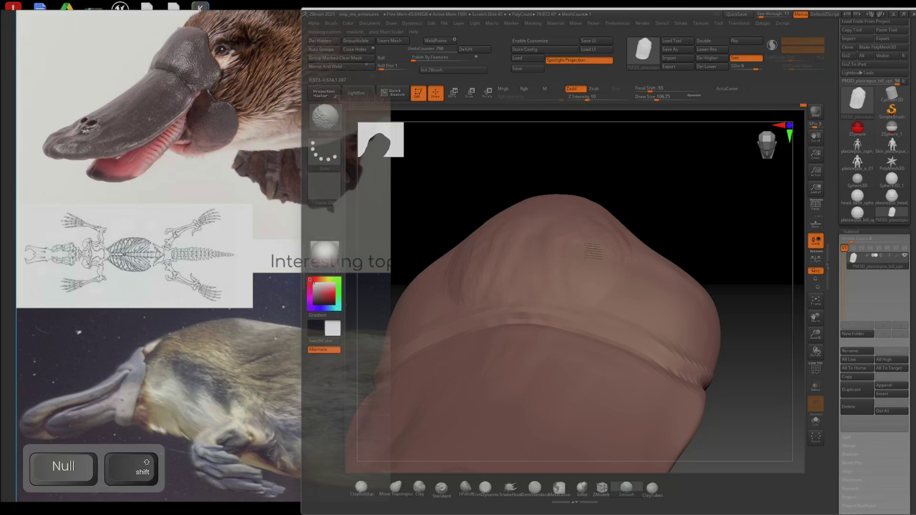
pyautogui.keyDown('shift'); pyautogui.moveTo(467, 253); pyautogui.dragTo(612, 231); pyautogui.keyUp('shift')
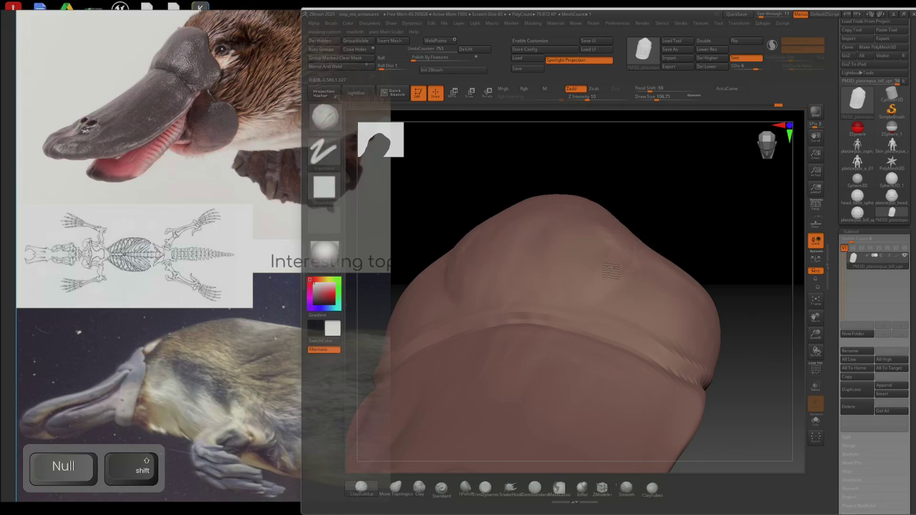
pyautogui.keyDown('shift'); pyautogui.moveTo(591, 229); pyautogui.dragTo(620, 246); pyautogui.keyUp('shift')
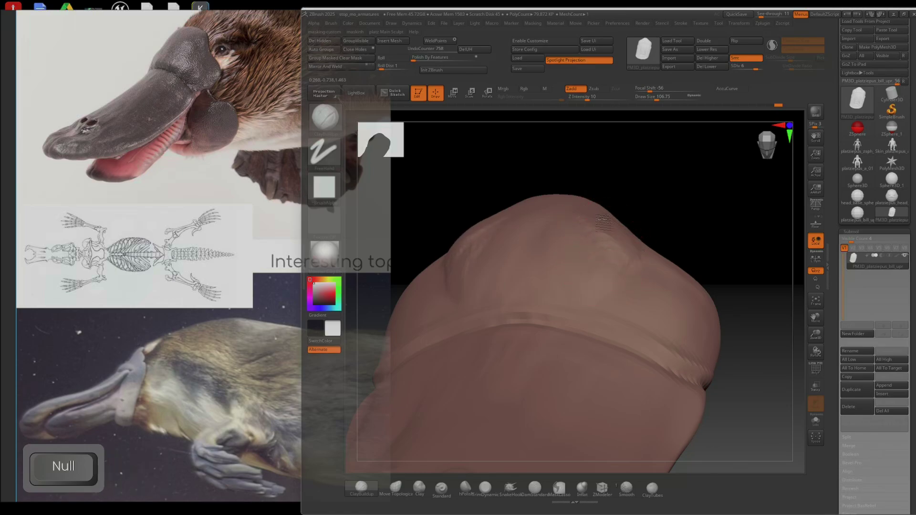
pyautogui.moveTo(604, 255)
pyautogui.keyDown('shift'); pyautogui.mouseDown()
pyautogui.moveTo(597, 236)
pyautogui.moveTo(632, 260)
pyautogui.mouseUp(); pyautogui.keyUp('shift')
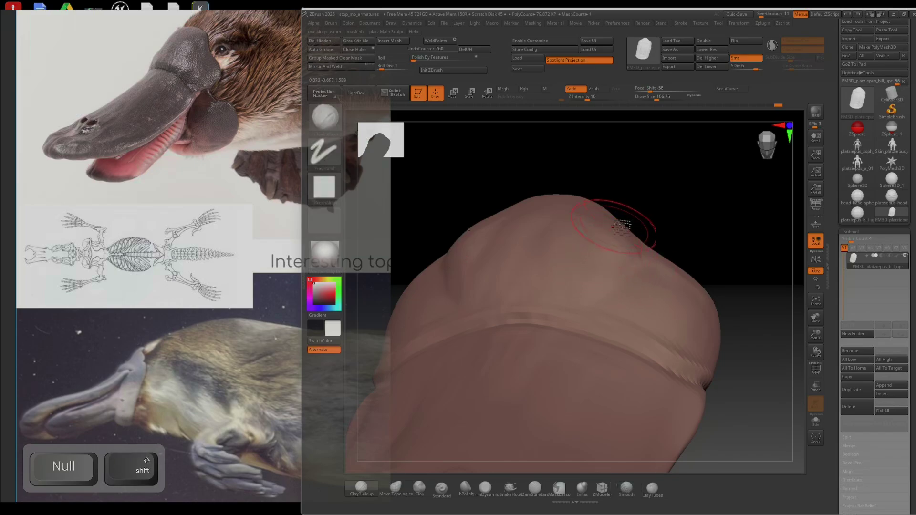
pyautogui.moveTo(625, 236)
pyautogui.mouseDown(button='right')
pyautogui.moveTo(593, 241)
pyautogui.moveTo(621, 241)
pyautogui.mouseUp(button='right')
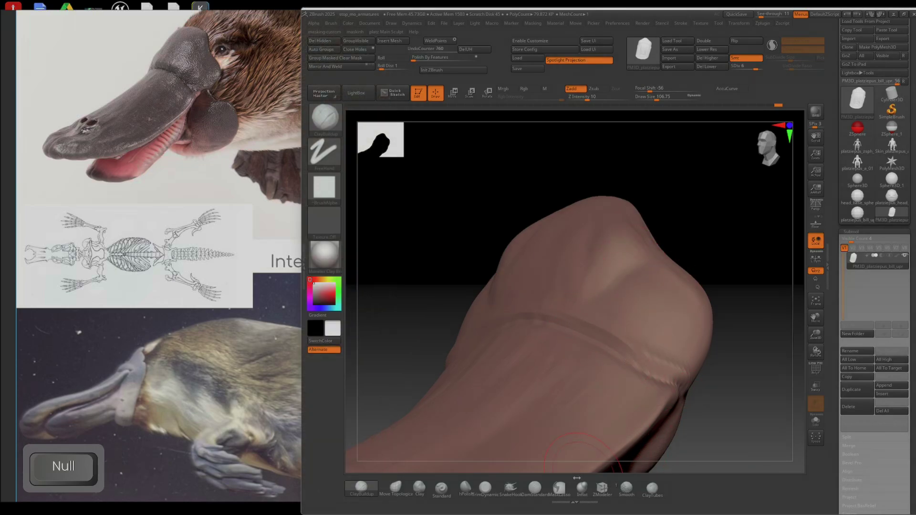
# - Switch to the DamStandard brush at a draw size of 66.75 and raise the bill mesh to subdivision level 7
pyautogui.click(535, 488)
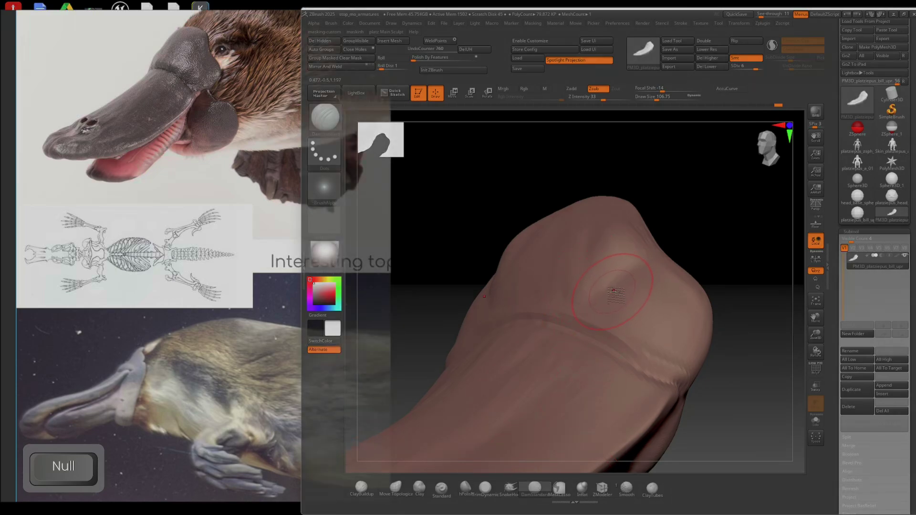
pyautogui.press('{')
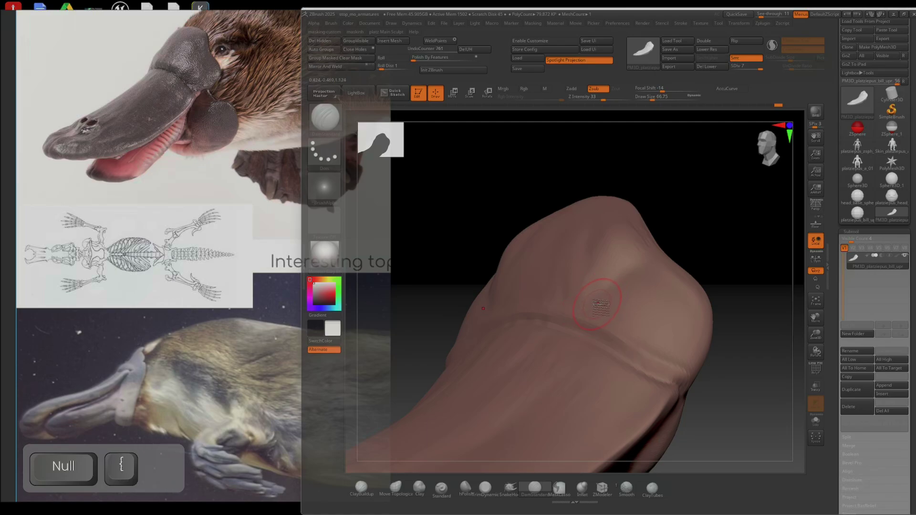
pyautogui.press('d')
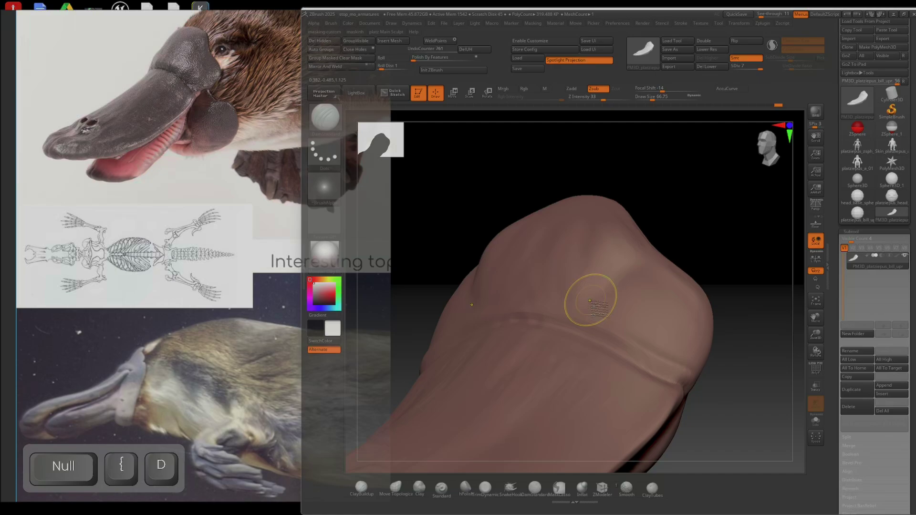
pyautogui.moveTo(591, 300)
pyautogui.keyDown('ctrl'); pyautogui.mouseDown(button='right')
pyautogui.moveTo(586, 319)
pyautogui.moveTo(601, 363)
pyautogui.moveTo(612, 331)
pyautogui.moveTo(593, 313)
pyautogui.moveTo(556, 362)
pyautogui.mouseUp(button='right'); pyautogui.keyUp('ctrl')
pyautogui.rightClick(554, 368)
pyautogui.moveTo(650, 287)
pyautogui.mouseDown(button='right')
pyautogui.moveTo(617, 334)
pyautogui.moveTo(715, 323)
pyautogui.moveTo(696, 323)
pyautogui.mouseUp(button='right')
pyautogui.press('d')
# - Carve the groove along the front of the rear shield deeper with DamStandard strokes
pyautogui.moveTo(577, 362)
pyautogui.mouseDown(button='right')
pyautogui.moveTo(561, 388)
pyautogui.moveTo(644, 253)
pyautogui.moveTo(654, 257)
pyautogui.moveTo(644, 282)
pyautogui.mouseUp(button='right')
pyautogui.press('ctrl')
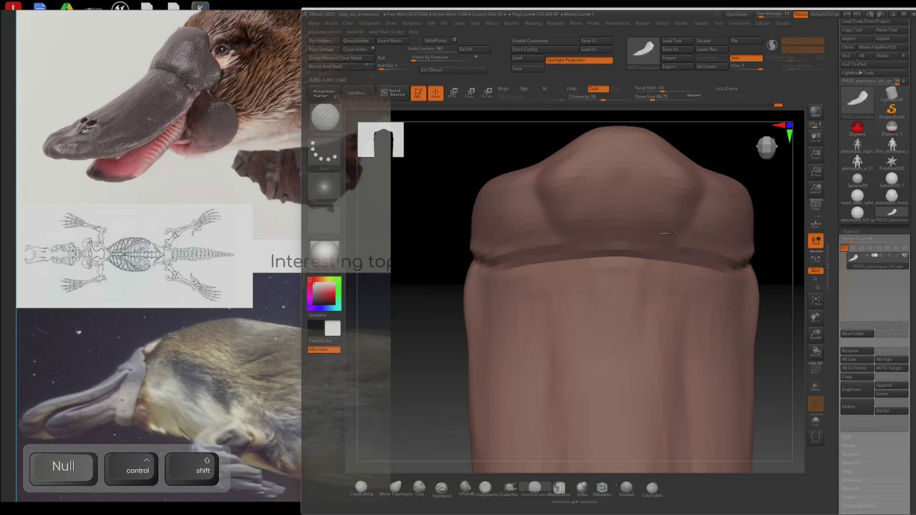
pyautogui.moveTo(635, 249)
pyautogui.mouseDown(button='right')
pyautogui.moveTo(718, 242)
pyautogui.moveTo(715, 231)
pyautogui.moveTo(782, 261)
pyautogui.moveTo(789, 251)
pyautogui.moveTo(695, 277)
pyautogui.mouseUp(button='right')
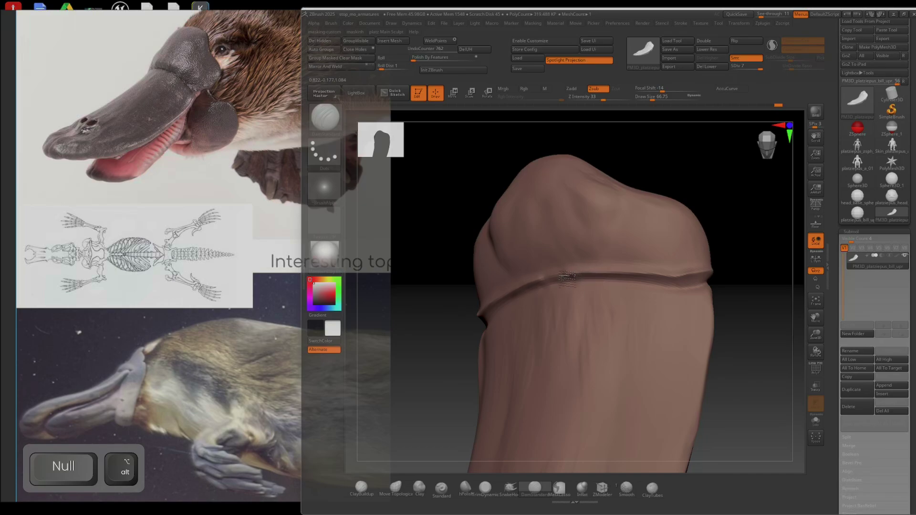
pyautogui.moveTo(600, 280); pyautogui.dragTo(607, 264, button='right')
pyautogui.press('d')
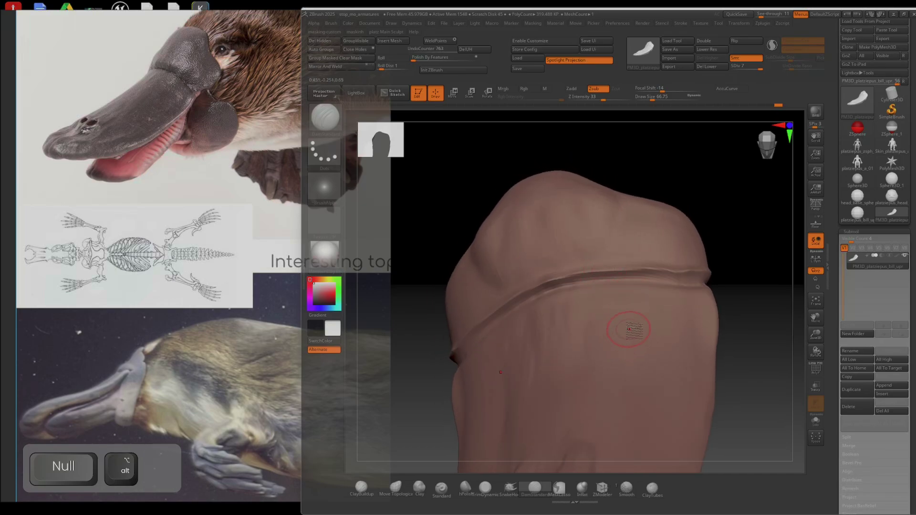
pyautogui.moveTo(644, 52)
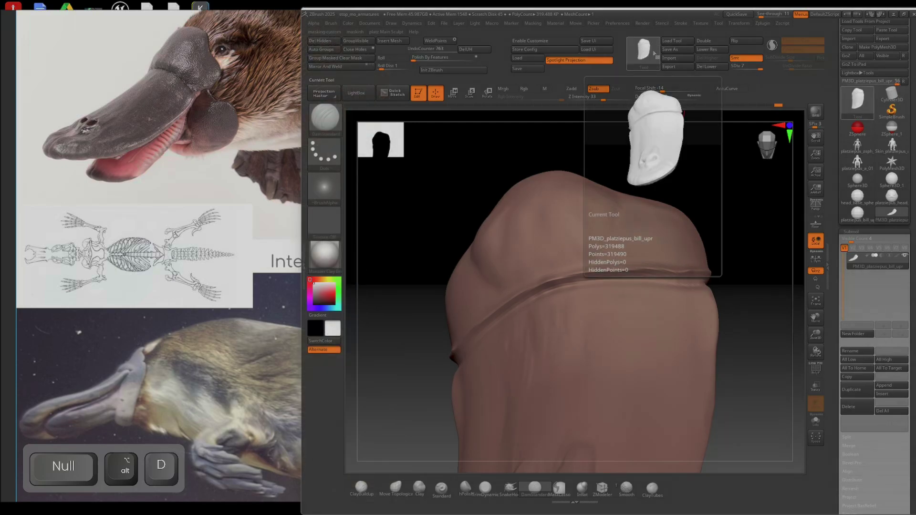
# - Carve creases from the shield groove up along both sides of the rear peak
pyautogui.moveTo(592, 305)
pyautogui.mouseDown(button='right')
pyautogui.moveTo(548, 285)
pyautogui.moveTo(590, 300)
pyautogui.mouseUp(button='right')
pyautogui.moveTo(615, 259)
pyautogui.keyDown('alt'); pyautogui.mouseDown(button='right')
pyautogui.moveTo(619, 287)
pyautogui.moveTo(589, 286)
pyautogui.moveTo(637, 307)
pyautogui.moveTo(617, 294)
pyautogui.moveTo(614, 272)
pyautogui.moveTo(604, 300)
pyautogui.mouseUp(button='right'); pyautogui.keyUp('alt')
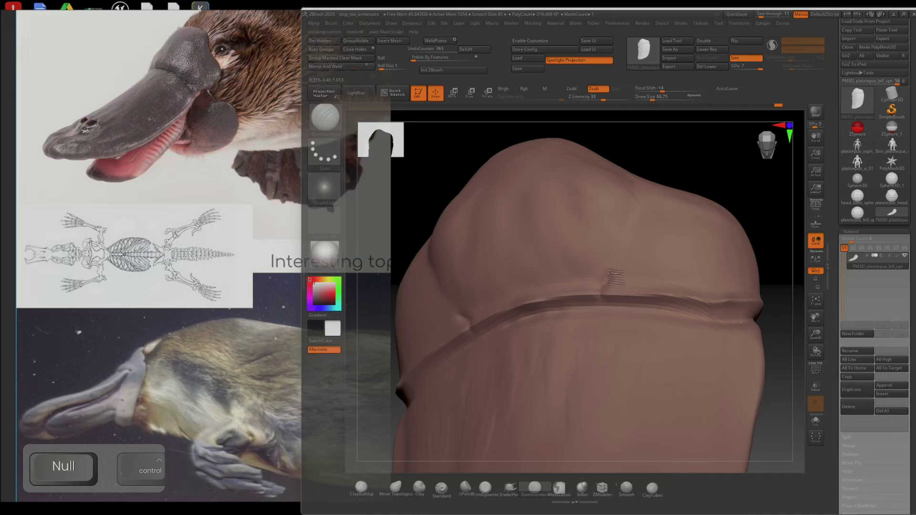
pyautogui.moveTo(449, 300); pyautogui.dragTo(636, 235)
pyautogui.moveTo(623, 249)
pyautogui.mouseDown(button='right')
pyautogui.moveTo(578, 284)
pyautogui.moveTo(574, 353)
pyautogui.moveTo(542, 317)
pyautogui.moveTo(699, 358)
pyautogui.moveTo(539, 332)
pyautogui.mouseUp(button='right')
pyautogui.keyDown('shift'); pyautogui.moveTo(667, 292); pyautogui.dragTo(675, 273, button='right'); pyautogui.keyUp('shift')
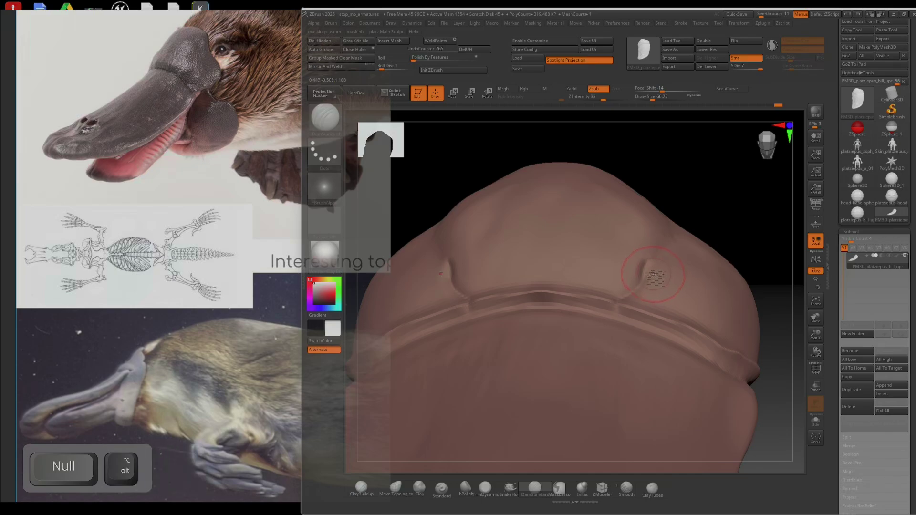
pyautogui.moveTo(703, 266)
pyautogui.mouseDown(button='right')
pyautogui.moveTo(659, 298)
pyautogui.moveTo(638, 351)
pyautogui.moveTo(652, 368)
pyautogui.moveTo(636, 332)
pyautogui.mouseUp(button='right')
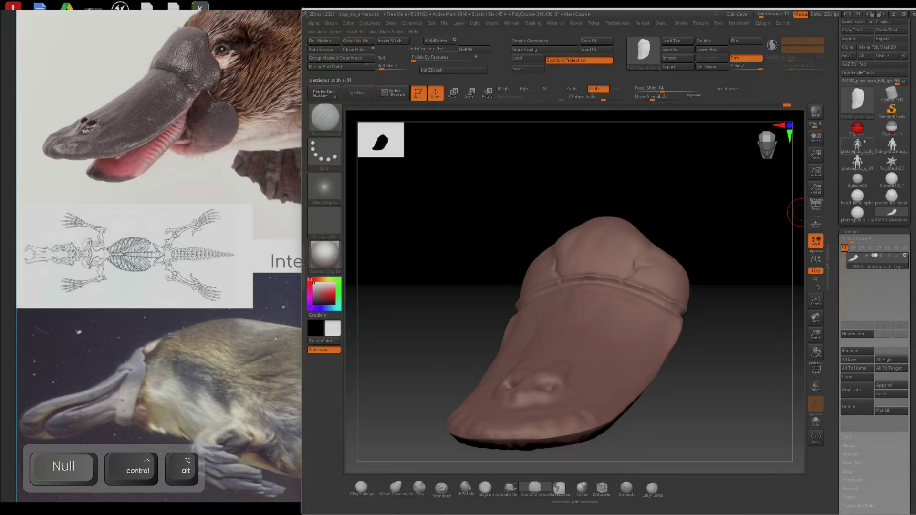
# - Save the project over the existing stop_mo_armatures.zpr file
pyautogui.click(444, 23)
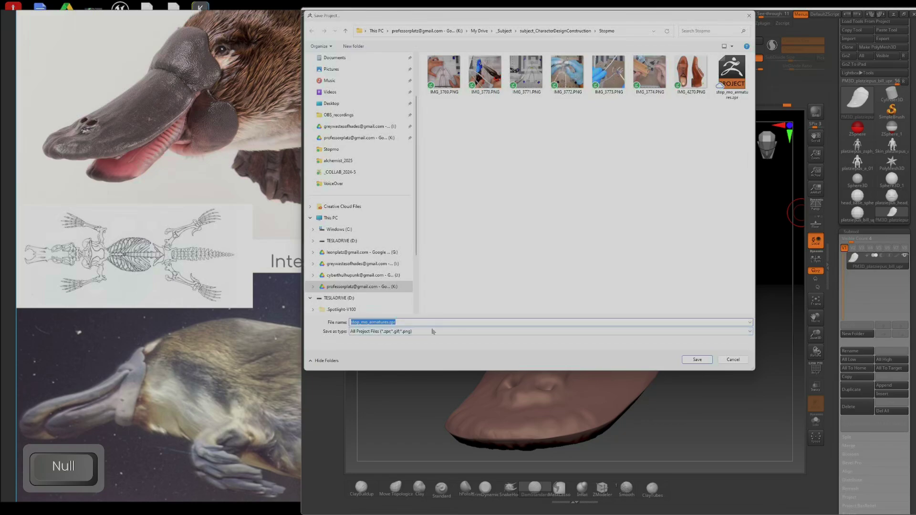
pyautogui.click(697, 359)
pyautogui.click(476, 262)
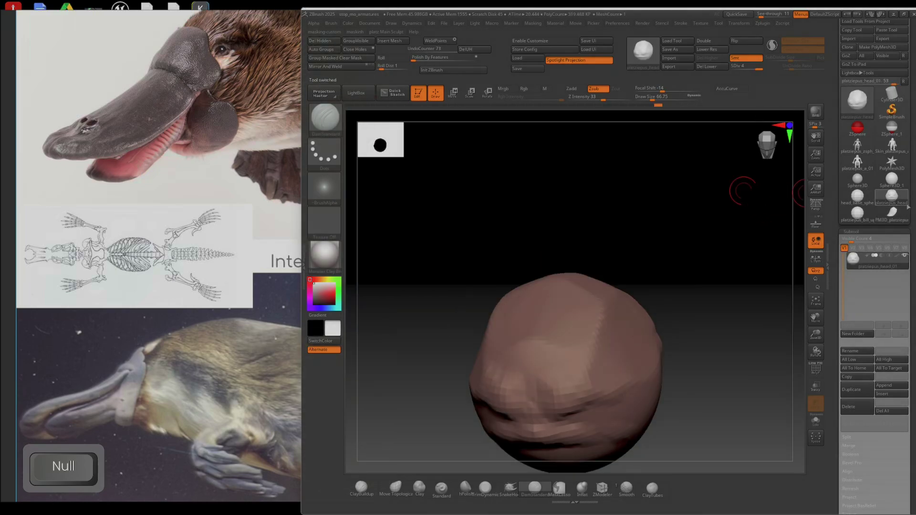
# - Open the platypus head tool and insert the sculpted upper bill into it as a subtool
pyautogui.click(899, 199)
pyautogui.click(871, 231)
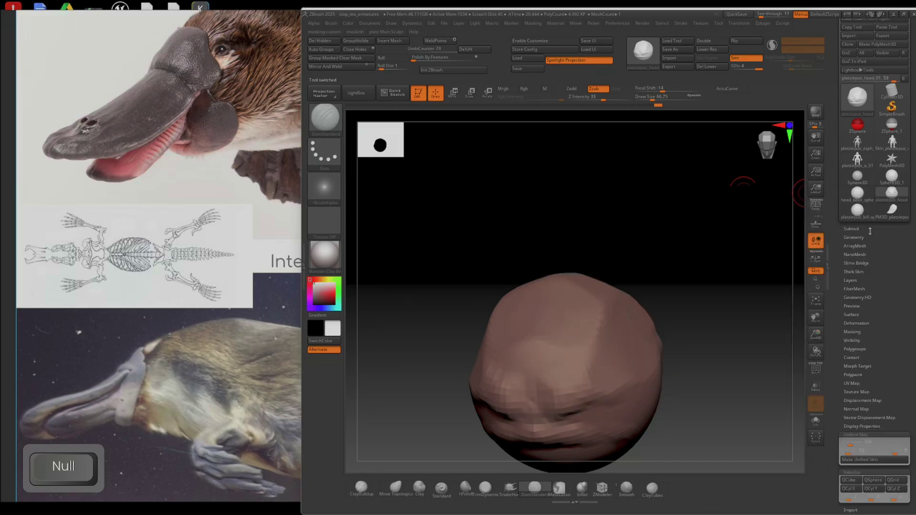
pyautogui.click(870, 229)
pyautogui.click(891, 197)
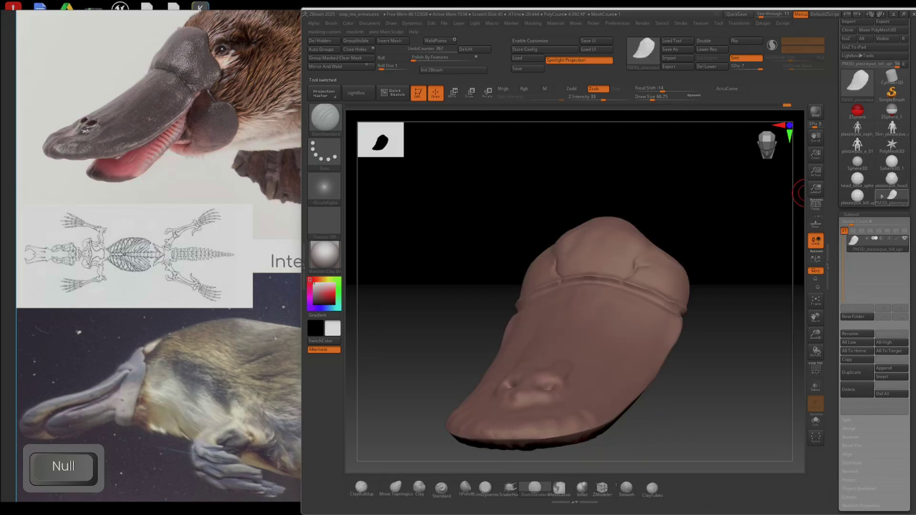
pyautogui.moveTo(703, 339); pyautogui.dragTo(637, 329)
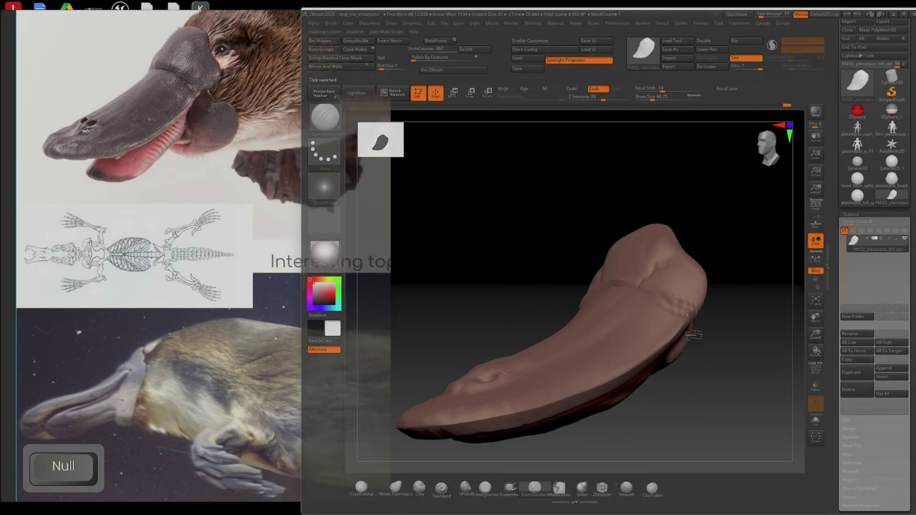
pyautogui.click(893, 179)
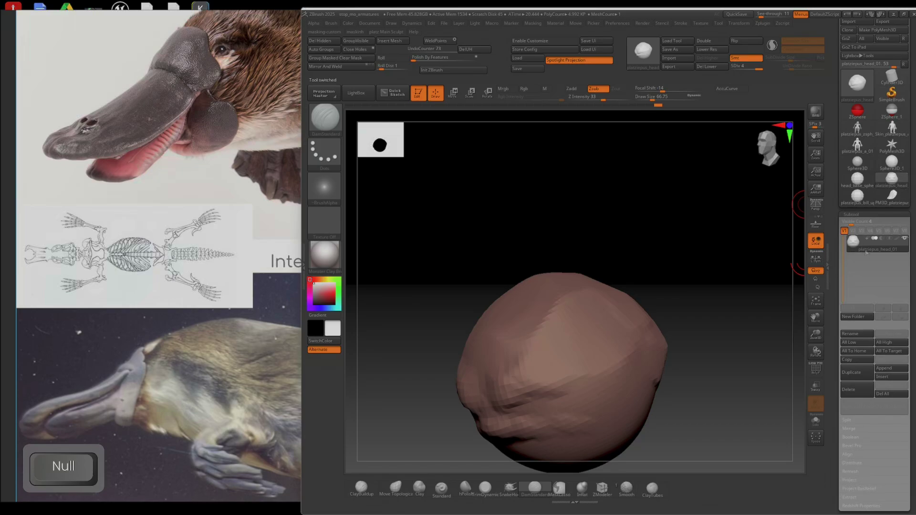
pyautogui.click(887, 378)
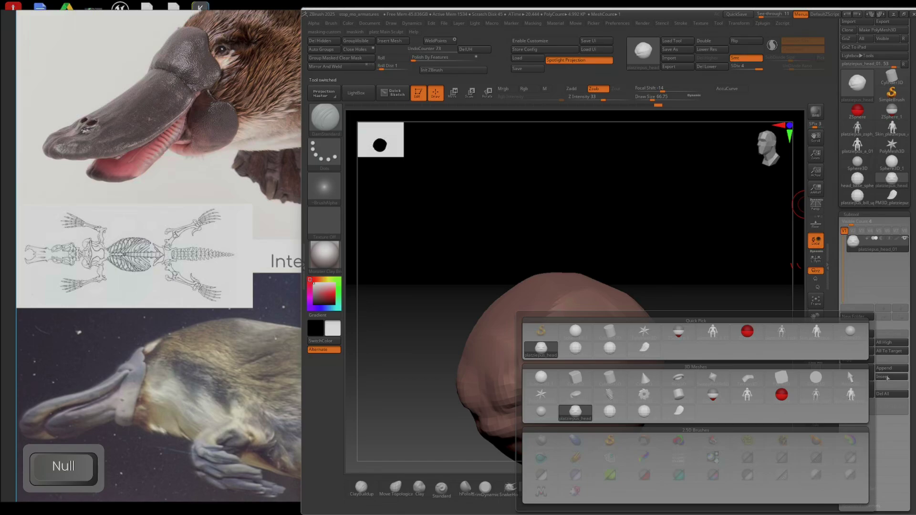
pyautogui.click(644, 347)
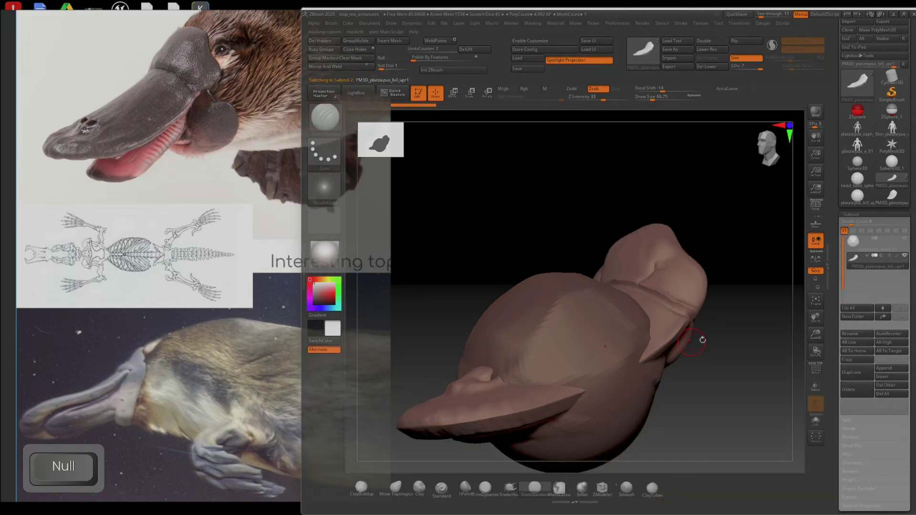
# - Move the bill subtool forward out of the head sphere and raise it slightly so its rear shield meets the head's front
pyautogui.moveTo(740, 370); pyautogui.dragTo(713, 377)
pyautogui.press('e')
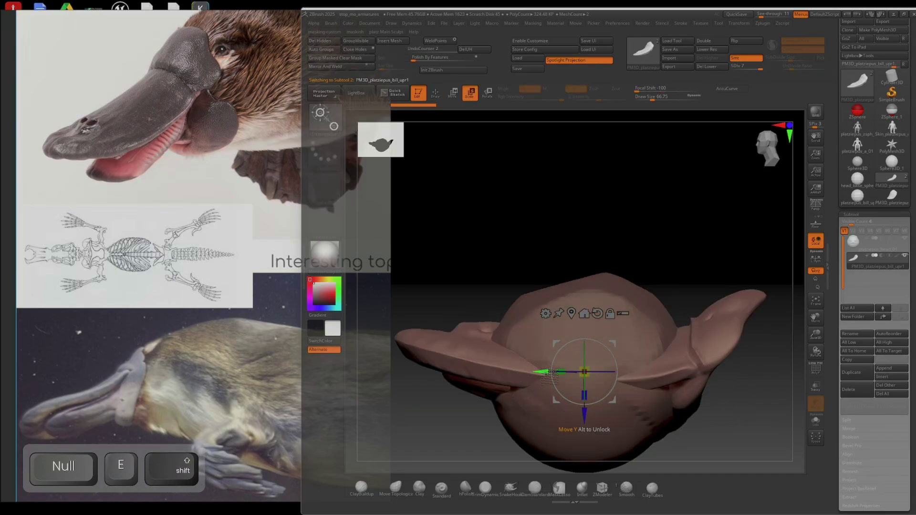
pyautogui.moveTo(548, 374); pyautogui.dragTo(311, 378)
pyautogui.moveTo(443, 405); pyautogui.dragTo(472, 316)
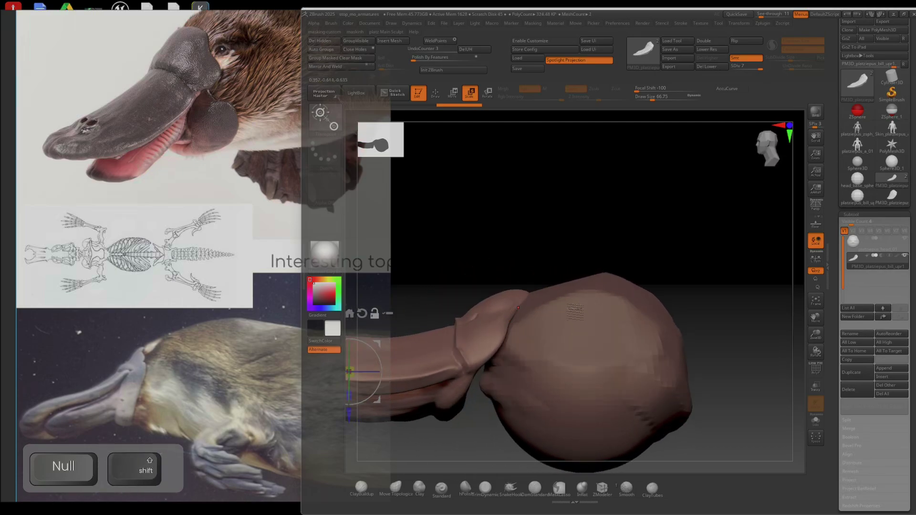
pyautogui.keyDown('alt'); pyautogui.moveTo(575, 312); pyautogui.dragTo(535, 275, button='right'); pyautogui.keyUp('alt')
pyautogui.keyDown('alt'); pyautogui.moveTo(547, 327); pyautogui.dragTo(711, 263, button='right'); pyautogui.keyUp('alt')
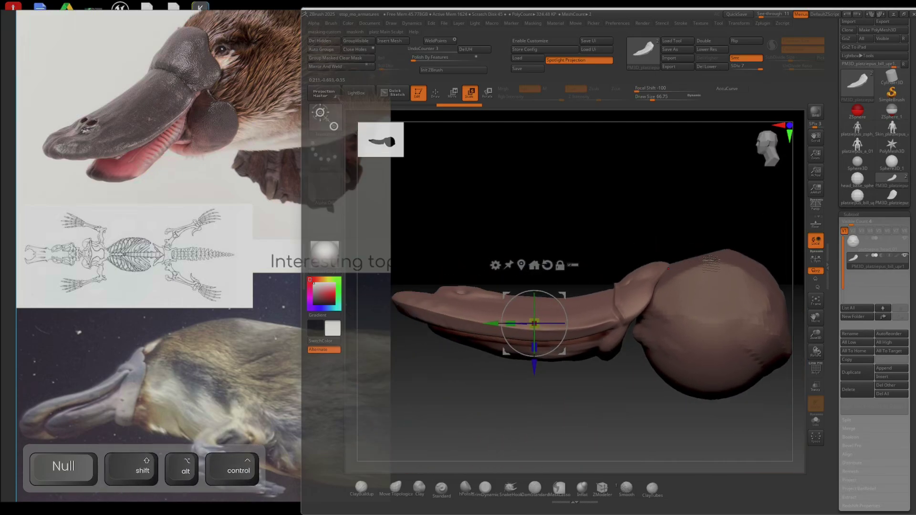
pyautogui.moveTo(535, 365); pyautogui.dragTo(534, 360)
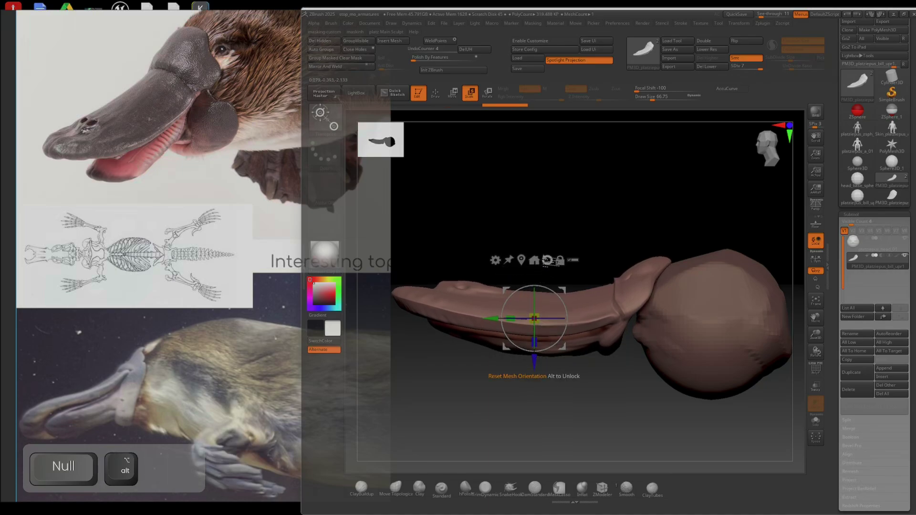
# - Reset the orientation of the bill's transform gizmo
pyautogui.click(547, 260)
pyautogui.hotkey('ctrl', 'z')
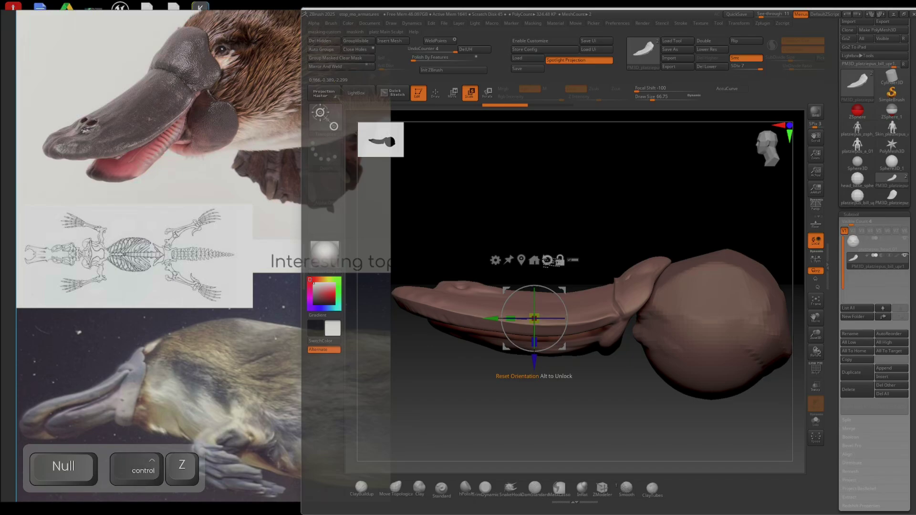
pyautogui.click(548, 261)
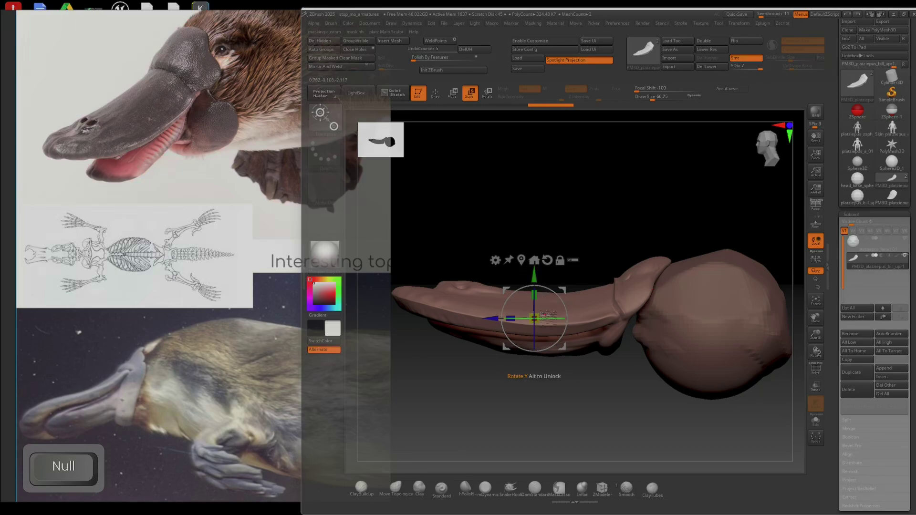
# - Scale the bill down relative to the head and move it back against the front of the head
pyautogui.moveTo(544, 316); pyautogui.dragTo(516, 328)
pyautogui.moveTo(569, 326); pyautogui.dragTo(549, 322, button='right')
pyautogui.moveTo(466, 318); pyautogui.dragTo(502, 325)
pyautogui.moveTo(608, 329)
pyautogui.mouseDown(button='right')
pyautogui.moveTo(682, 329)
pyautogui.moveTo(617, 329)
pyautogui.mouseUp(button='right')
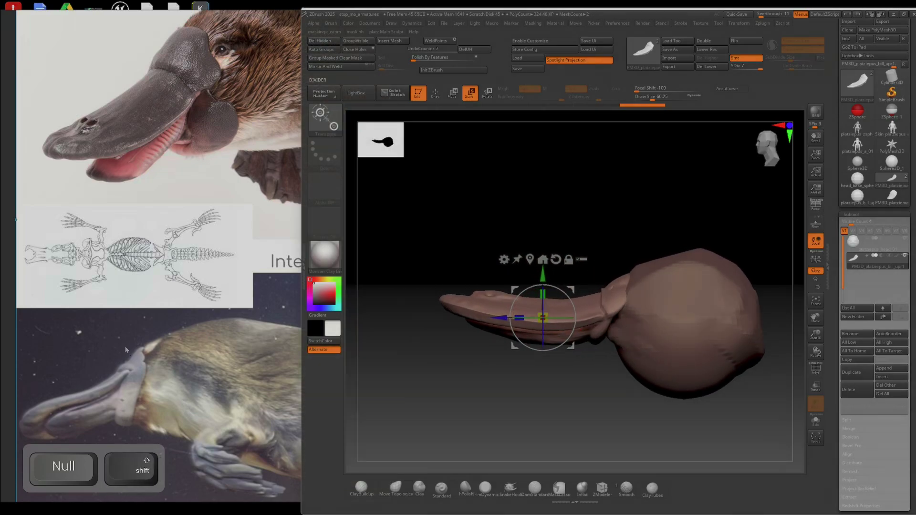
pyautogui.moveTo(694, 334); pyautogui.dragTo(731, 336, button='right')
pyautogui.moveTo(756, 332); pyautogui.dragTo(675, 327)
pyautogui.keyDown('ctrl'); pyautogui.moveTo(675, 327); pyautogui.dragTo(640, 438, button='right'); pyautogui.keyUp('ctrl')
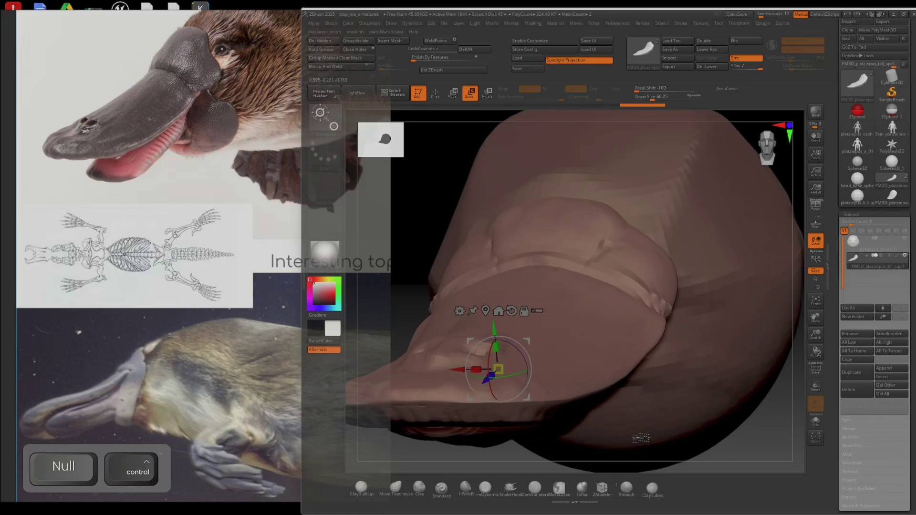
# - Lower the bill to subdivision level 3 and return from the transform gizmo to brush sculpting
pyautogui.moveTo(651, 331); pyautogui.dragTo(586, 355, button='right')
pyautogui.hotkey('shift', 'd')
pyautogui.hotkey('shift', 'd')
pyautogui.hotkey('shift', 'd')
pyautogui.hotkey('shift', 'd')
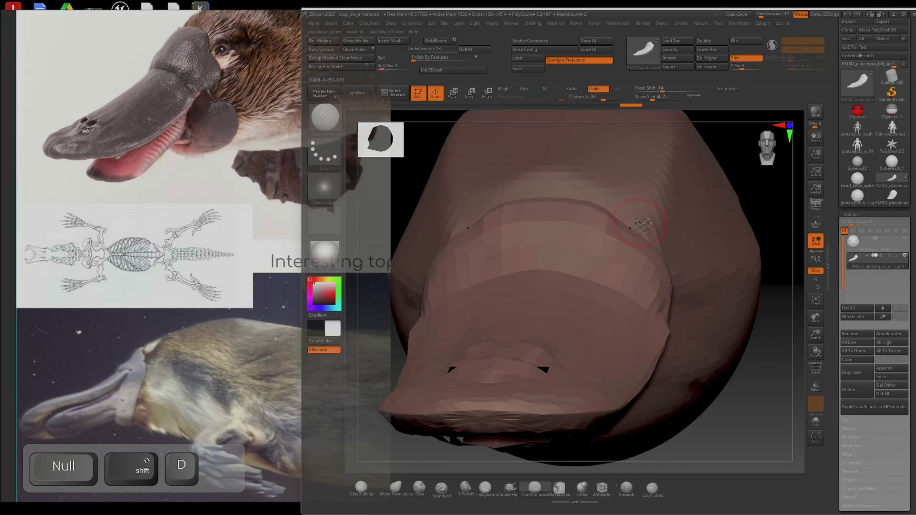
pyautogui.press('q')
pyautogui.hotkey('ctrl', 'v')
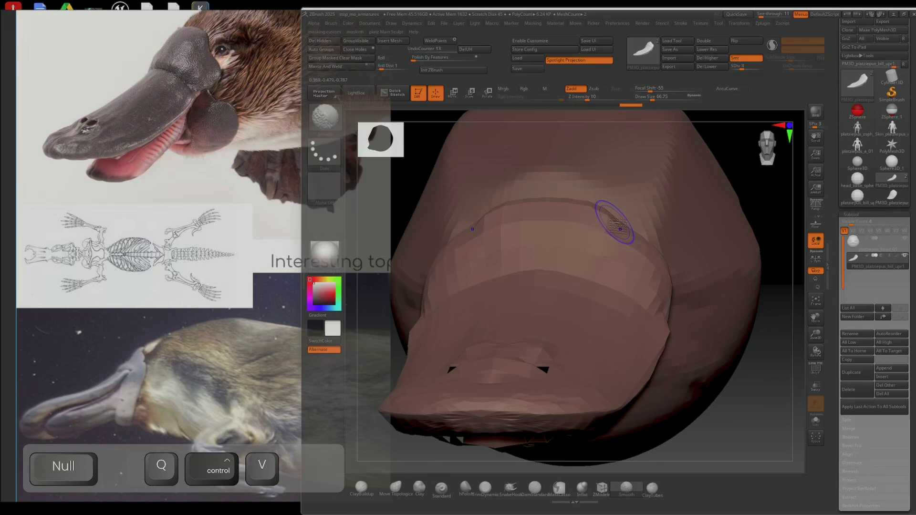
# - Show the polyframe and use the Move Topological brush at size 178.75 to pull the rear shield's shoulders down into a narrower central peak
pyautogui.hotkey('shift', 'f')
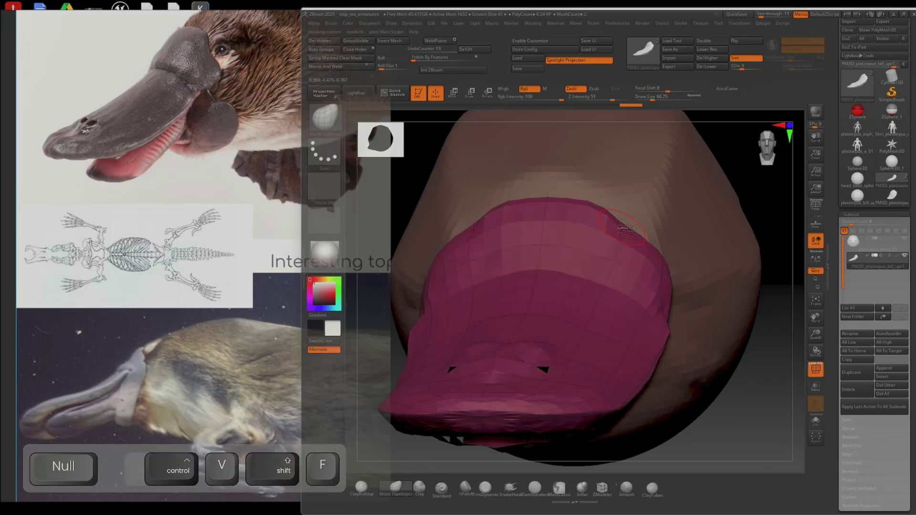
pyautogui.press(']')
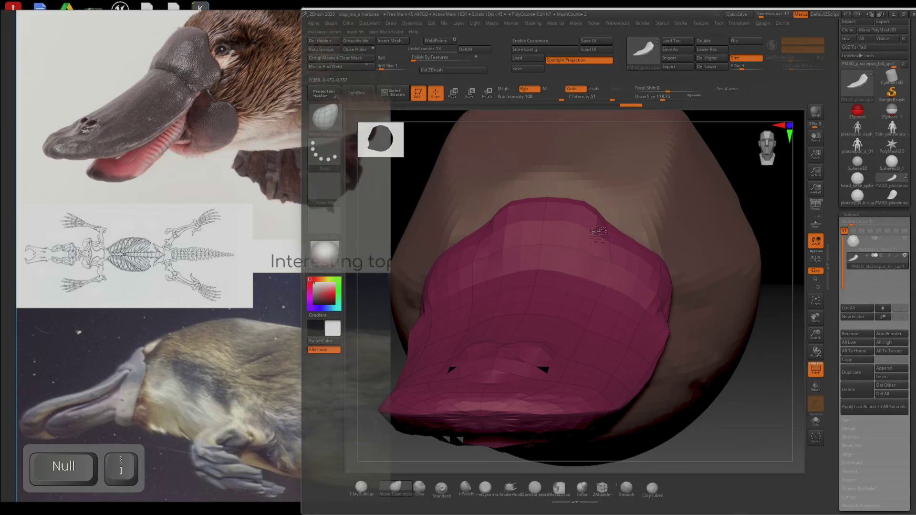
pyautogui.moveTo(593, 230); pyautogui.dragTo(605, 244)
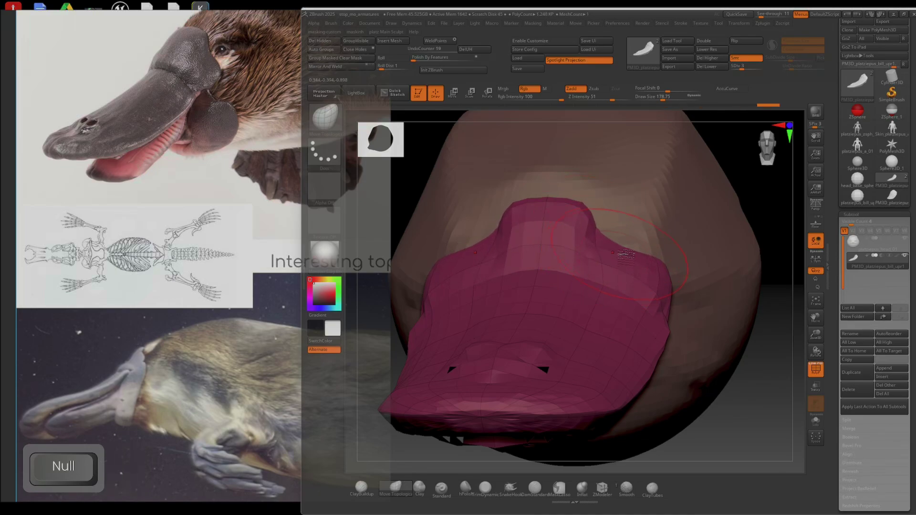
pyautogui.moveTo(619, 254); pyautogui.dragTo(508, 257, button='right')
pyautogui.moveTo(619, 249); pyautogui.dragTo(616, 250)
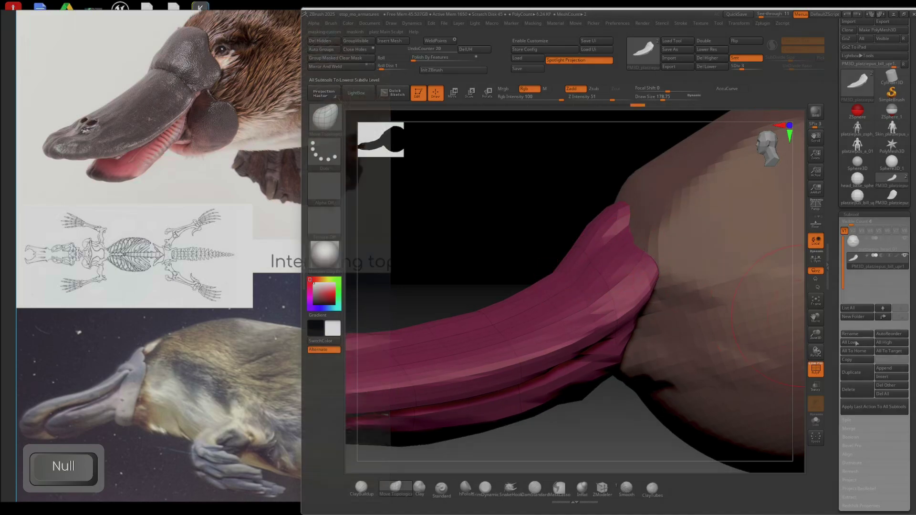
# - Turn on ghosted transparency, adjust the bill's rear peak where it meets the head, and make the head the active subtool
pyautogui.click(815, 388)
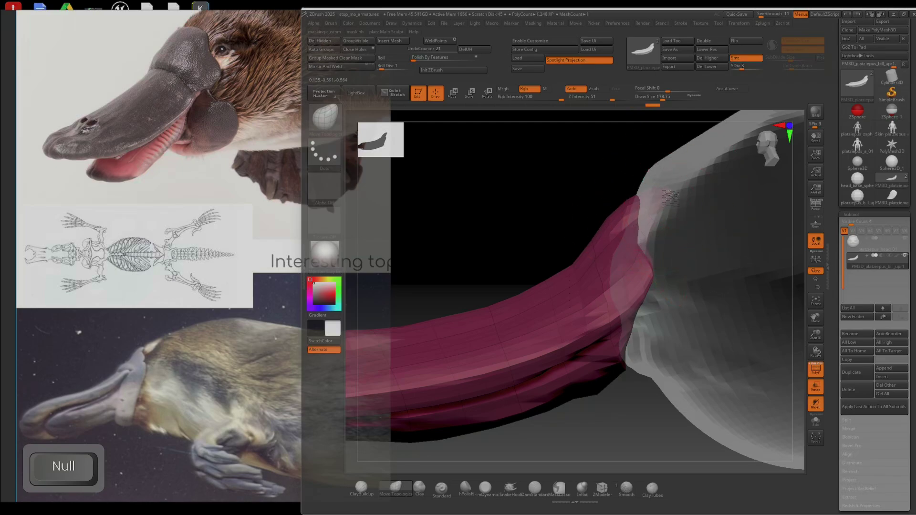
pyautogui.moveTo(630, 168); pyautogui.dragTo(633, 164)
pyautogui.moveTo(633, 164)
pyautogui.mouseDown(button='right')
pyautogui.moveTo(666, 191)
pyautogui.moveTo(715, 206)
pyautogui.moveTo(663, 209)
pyautogui.mouseUp(button='right')
pyautogui.moveTo(744, 224); pyautogui.dragTo(741, 228, button='right')
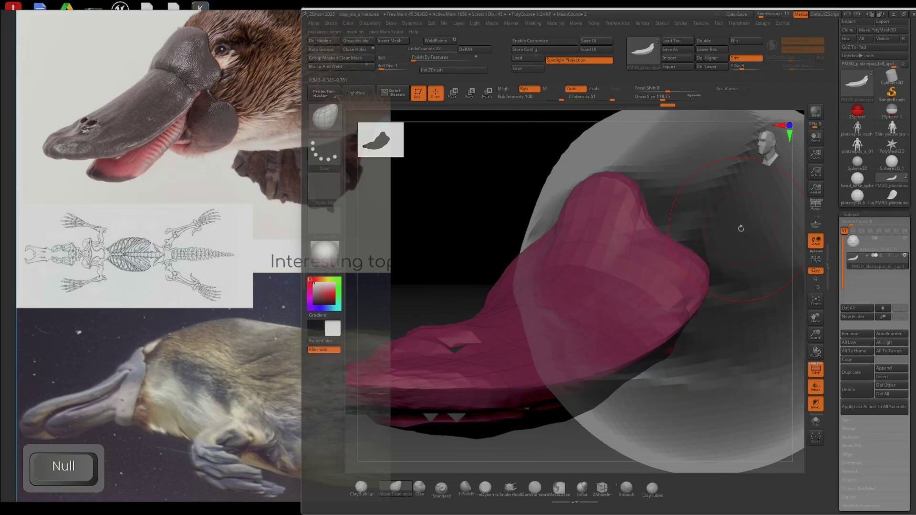
pyautogui.keyDown('alt'); pyautogui.click(743, 223); pyautogui.keyUp('alt')
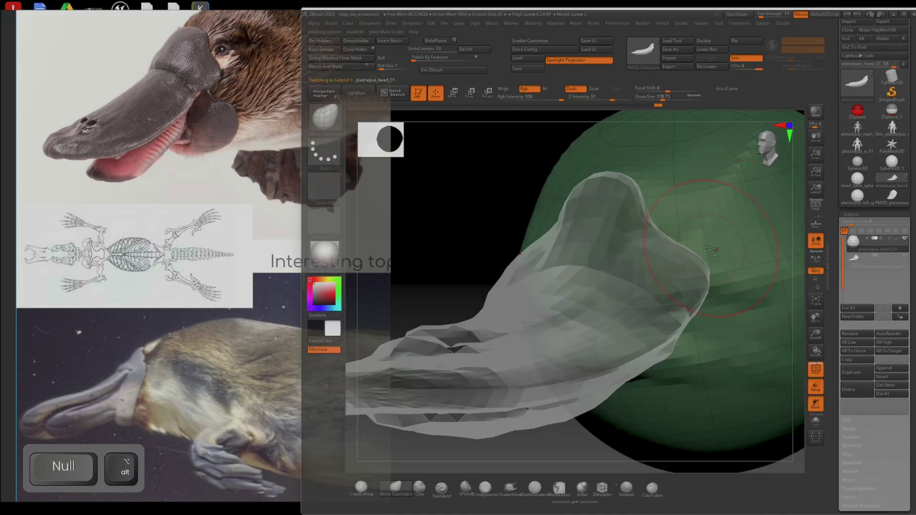
# - Switch between the head and bill subtools, leave the head active, and turn off the polyframe display
pyautogui.keyDown('alt'); pyautogui.click(637, 285); pyautogui.keyUp('alt')
pyautogui.keyDown('alt'); pyautogui.click(713, 224); pyautogui.keyUp('alt')
pyautogui.keyDown('alt'); pyautogui.click(679, 266); pyautogui.keyUp('alt')
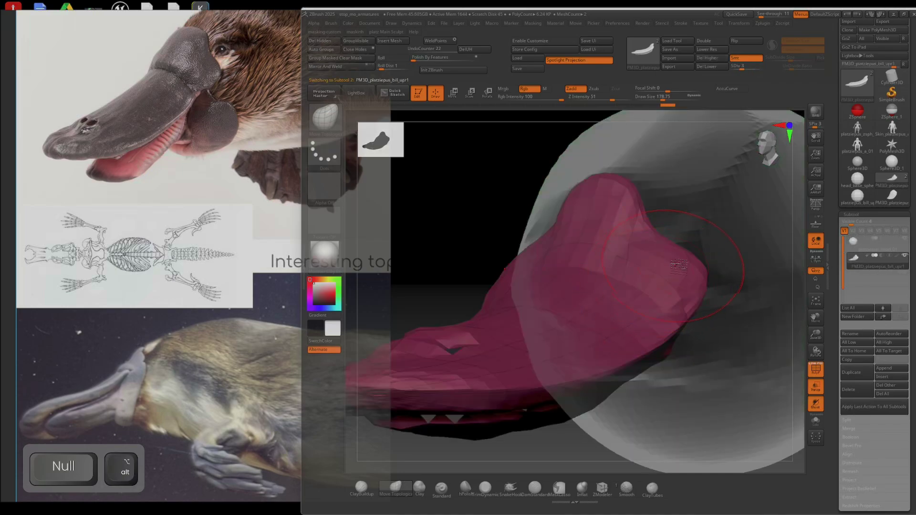
pyautogui.keyDown('alt'); pyautogui.click(722, 234); pyautogui.keyUp('alt')
pyautogui.hotkey('shift', 'f')
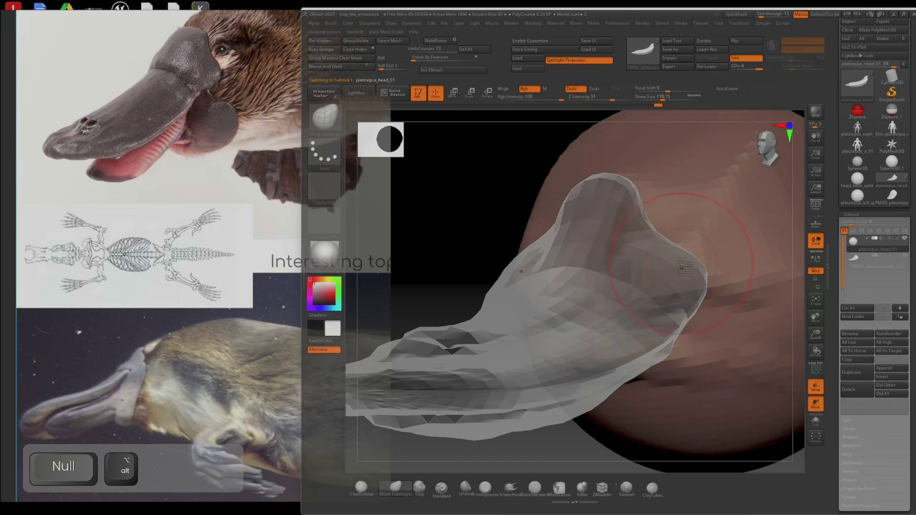
pyautogui.keyDown('alt'); pyautogui.moveTo(687, 248); pyautogui.dragTo(642, 271, button='right'); pyautogui.keyUp('alt')
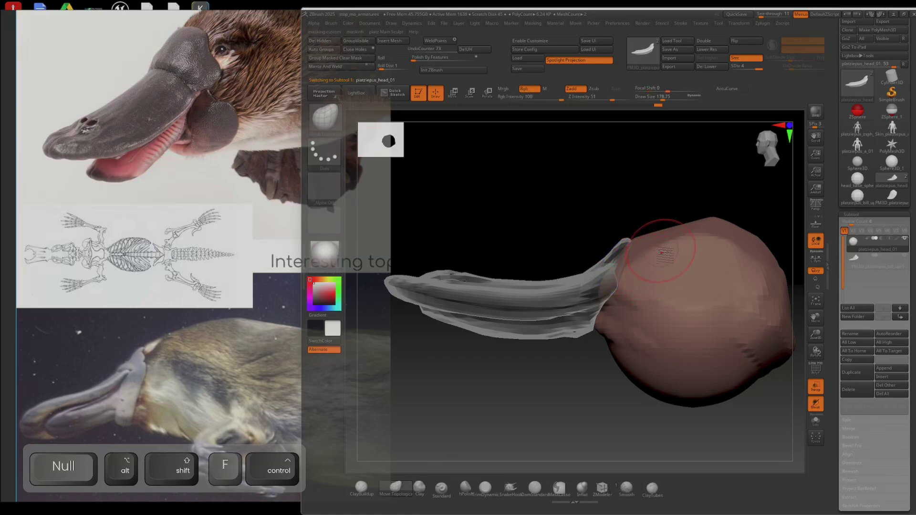
# - Make the bill the active subtool, then lower it and shift it slightly forward from the head
pyautogui.keyDown('alt'); pyautogui.click(525, 300); pyautogui.keyUp('alt')
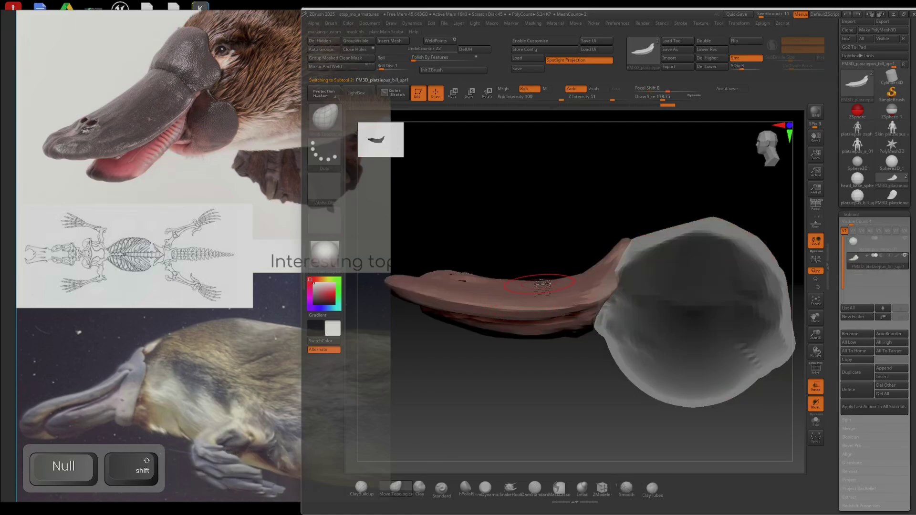
pyautogui.press('e')
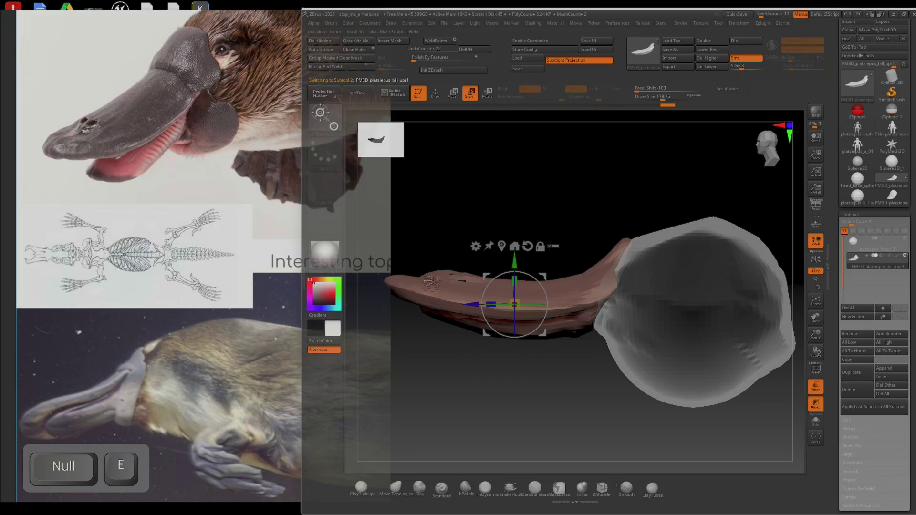
pyautogui.moveTo(515, 262); pyautogui.dragTo(514, 273)
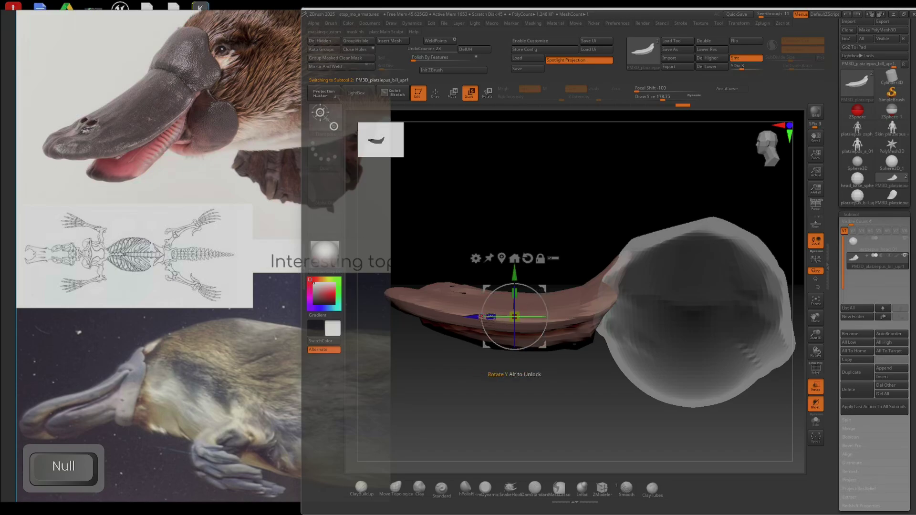
pyautogui.moveTo(479, 317); pyautogui.dragTo(470, 319)
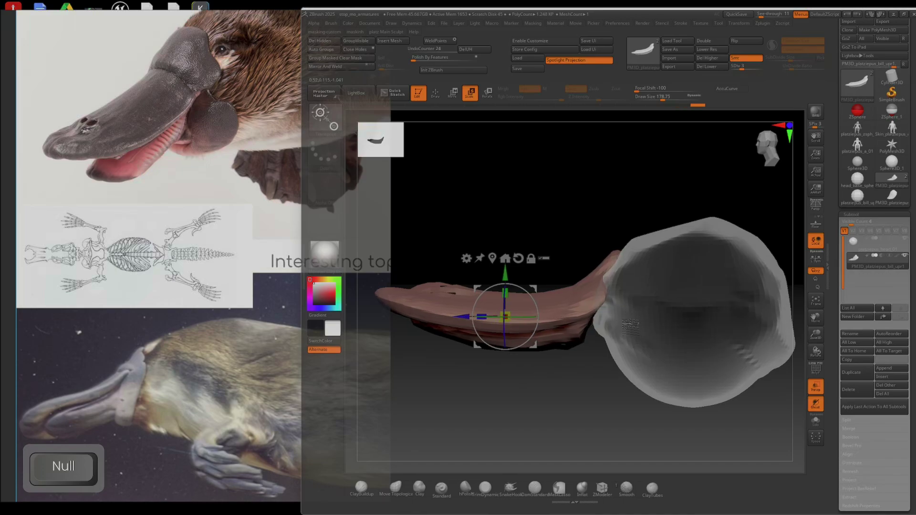
pyautogui.hotkey('ctrl', 'z')
pyautogui.hotkey('ctrl', 'shift', 'z')
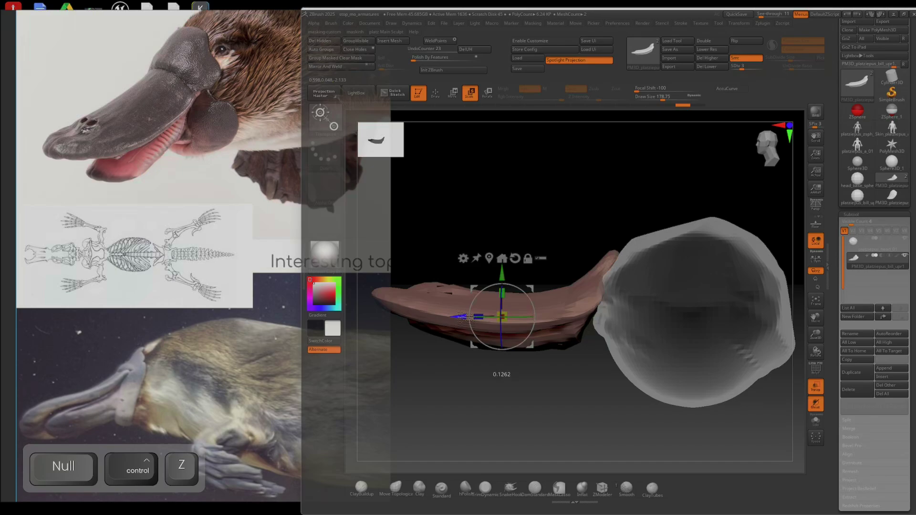
# - Return to the head subtool in brush sculpting with the ClayBuildup brush, keeping ghosted transparency on
pyautogui.keyDown('alt'); pyautogui.click(656, 324); pyautogui.keyUp('alt')
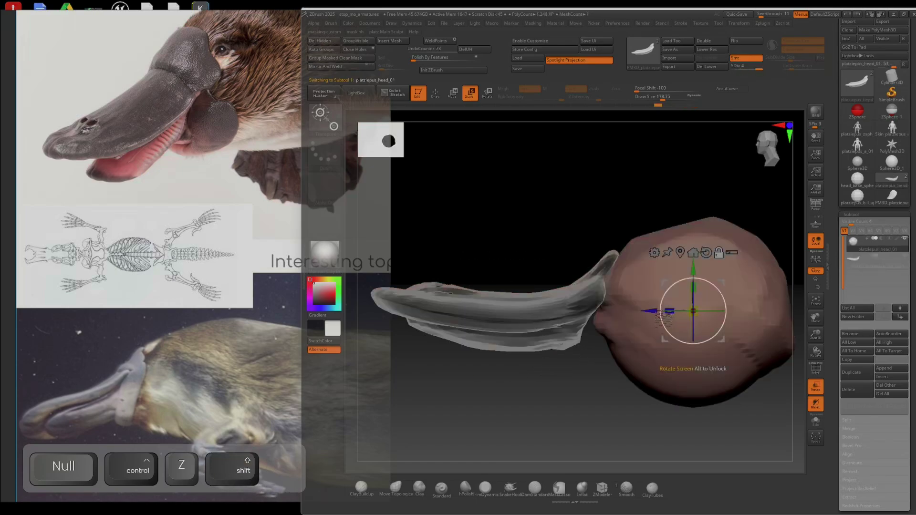
pyautogui.press('q')
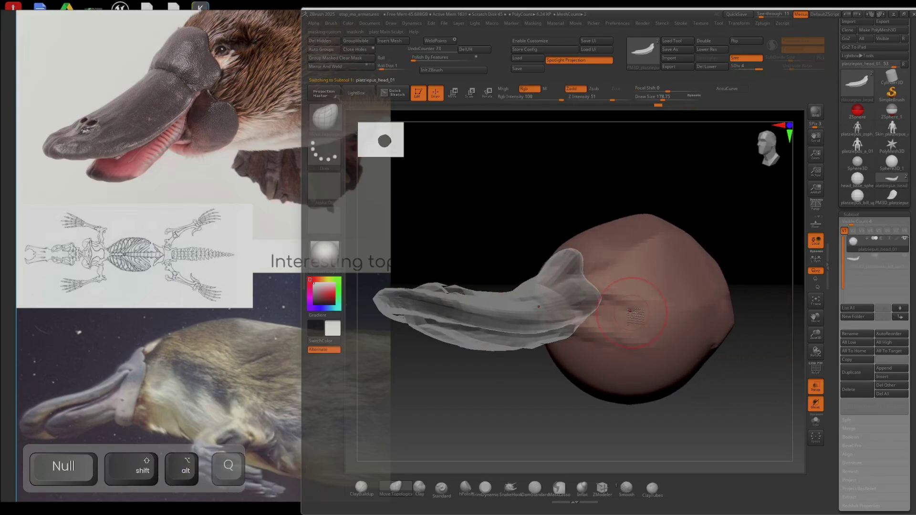
pyautogui.hotkey('ctrl', 'b')
pyautogui.moveTo(630, 301)
pyautogui.keyDown('alt'); pyautogui.mouseDown(button='right')
pyautogui.moveTo(619, 350)
pyautogui.moveTo(610, 336)
pyautogui.moveTo(578, 377)
pyautogui.moveTo(596, 418)
pyautogui.mouseUp(button='right'); pyautogui.keyUp('alt')
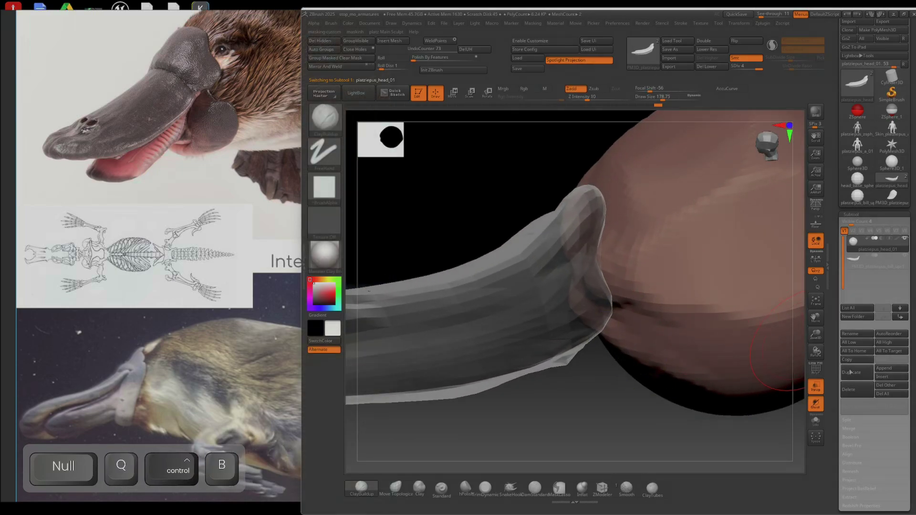
pyautogui.click(816, 404)
pyautogui.click(816, 404)
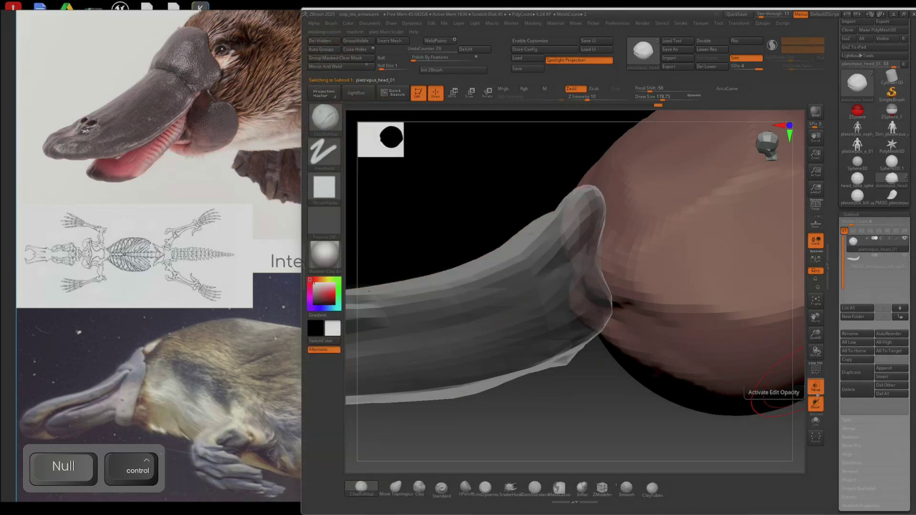
pyautogui.click(816, 388)
pyautogui.click(816, 393)
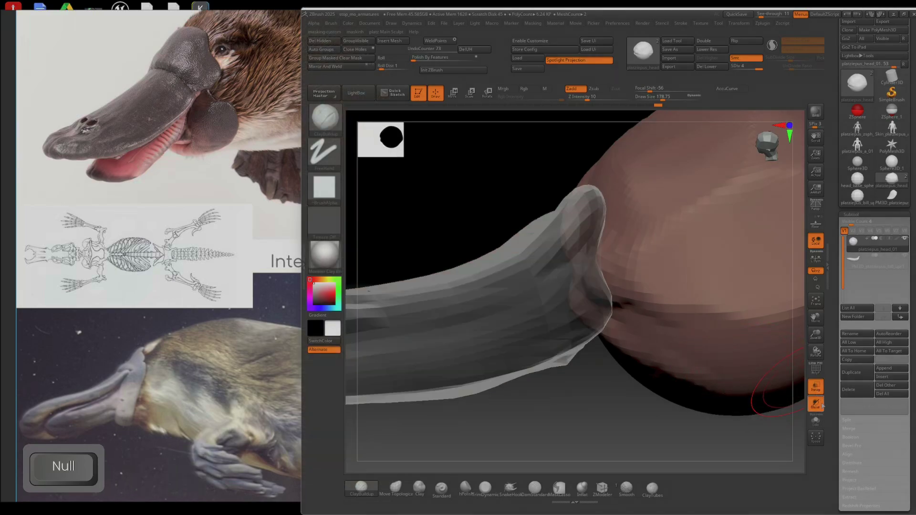
# - Add ClayBuildup strokes at brush size 178.75 and Z intensity 10 to the head beneath the bill's rear corner
pyautogui.moveTo(679, 366); pyautogui.dragTo(633, 329, button='right')
pyautogui.hotkey('ctrl', 'b')
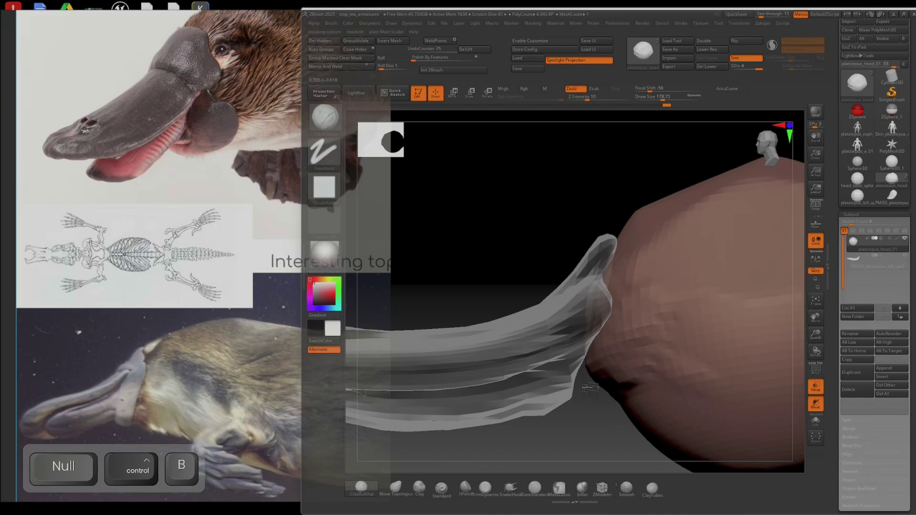
pyautogui.moveTo(598, 361); pyautogui.dragTo(622, 389)
pyautogui.moveTo(640, 398); pyautogui.dragTo(657, 351, button='right')
pyautogui.moveTo(656, 350); pyautogui.dragTo(610, 373)
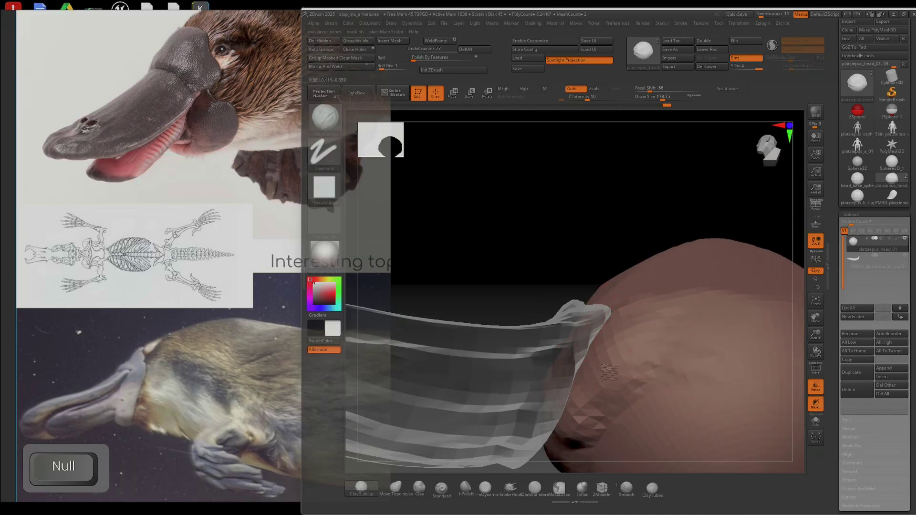
pyautogui.moveTo(603, 353); pyautogui.dragTo(594, 339, button='right')
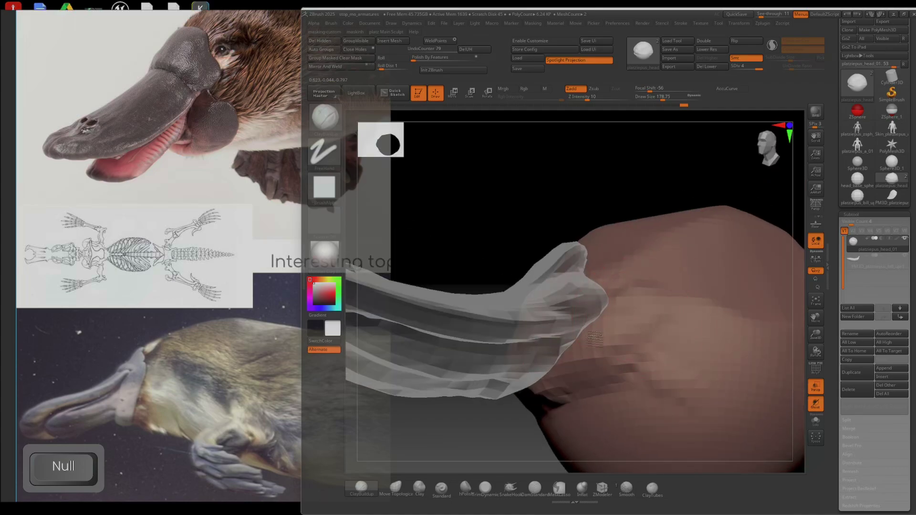
# - Sweep broad ClayBuildup strokes from the cheek down and forward beneath the bill to shape the underside of the joint
pyautogui.moveTo(630, 353); pyautogui.dragTo(532, 409)
pyautogui.moveTo(532, 410)
pyautogui.mouseDown(button='right')
pyautogui.moveTo(623, 333)
pyautogui.moveTo(677, 331)
pyautogui.mouseUp(button='right')
pyautogui.moveTo(668, 333)
pyautogui.mouseDown()
pyautogui.moveTo(552, 386)
pyautogui.moveTo(535, 425)
pyautogui.mouseUp()
pyautogui.moveTo(572, 377); pyautogui.dragTo(622, 325, button='right')
pyautogui.moveTo(625, 321); pyautogui.dragTo(556, 416)
pyautogui.moveTo(556, 416)
pyautogui.mouseDown(button='right')
pyautogui.moveTo(611, 390)
pyautogui.moveTo(597, 398)
pyautogui.moveTo(560, 371)
pyautogui.moveTo(589, 336)
pyautogui.moveTo(539, 290)
pyautogui.moveTo(362, 229)
pyautogui.mouseUp(button='right')
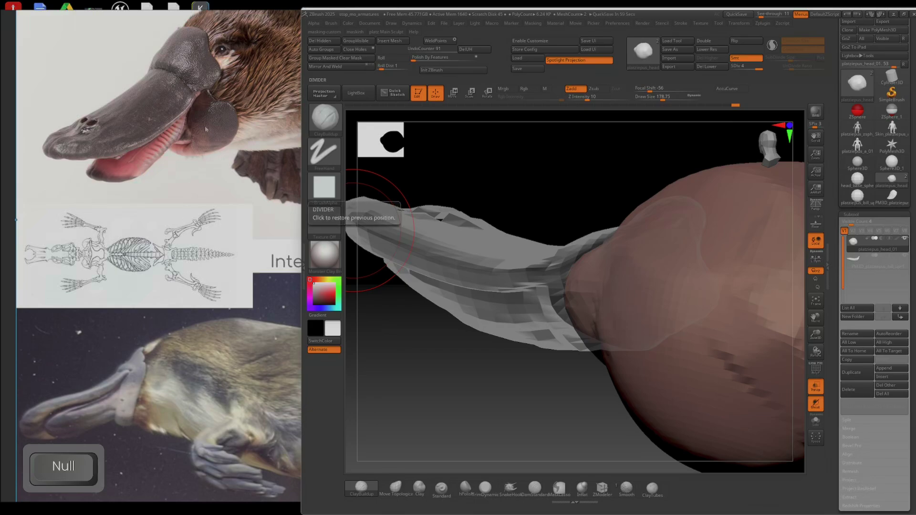
pyautogui.moveTo(471, 355); pyautogui.dragTo(499, 364, button='right')
pyautogui.moveTo(644, 356); pyautogui.dragTo(605, 300, button='right')
pyautogui.moveTo(605, 300)
pyautogui.mouseDown(button='right')
pyautogui.moveTo(568, 287)
pyautogui.moveTo(612, 257)
pyautogui.moveTo(620, 334)
pyautogui.mouseUp(button='right')
# - Check the head's topology with the polyframe and subdivide the head up to level 6
pyautogui.hotkey('ctrl', 'alt', 'd')
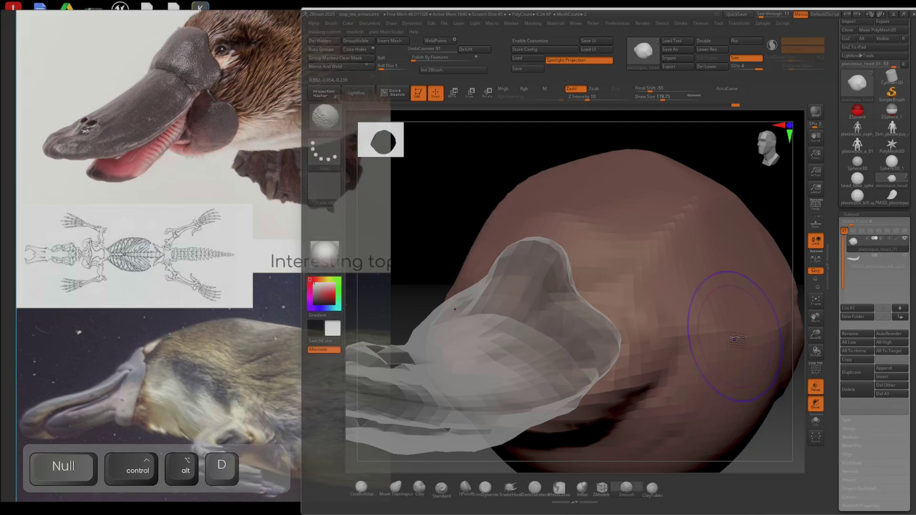
pyautogui.hotkey('shift', 'f')
pyautogui.moveTo(659, 259); pyautogui.dragTo(661, 260, button='right')
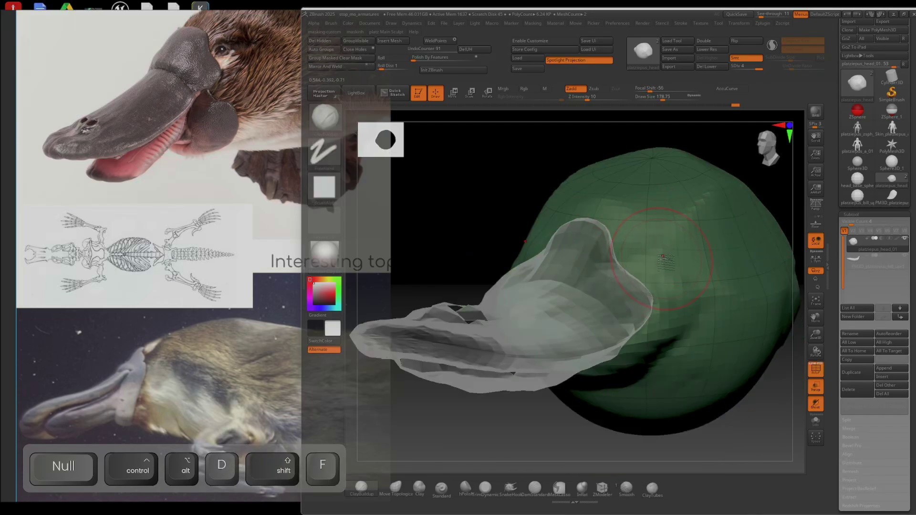
pyautogui.hotkey('shift', 'f')
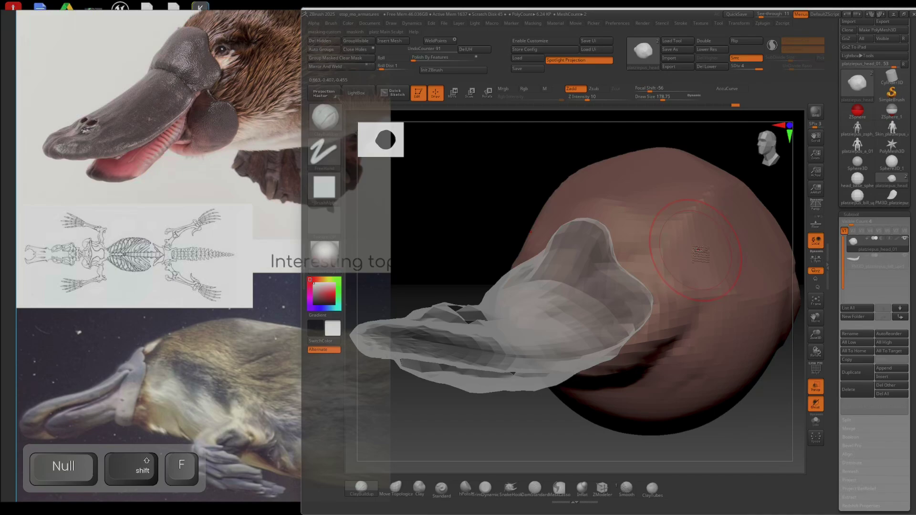
pyautogui.hotkey('ctrl', 'd')
pyautogui.hotkey('ctrl', 'd')
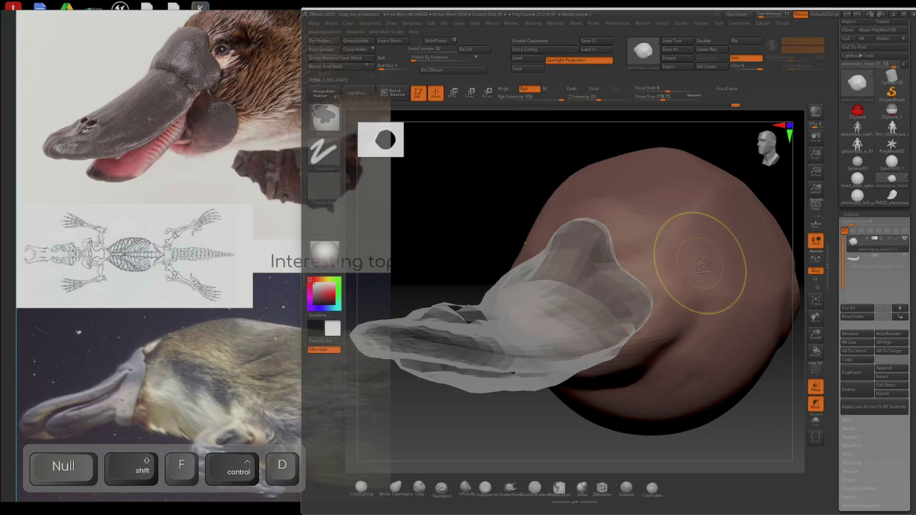
# - Make the bill the active subtool and raise it to subdivision level 7
pyautogui.moveTo(641, 61)
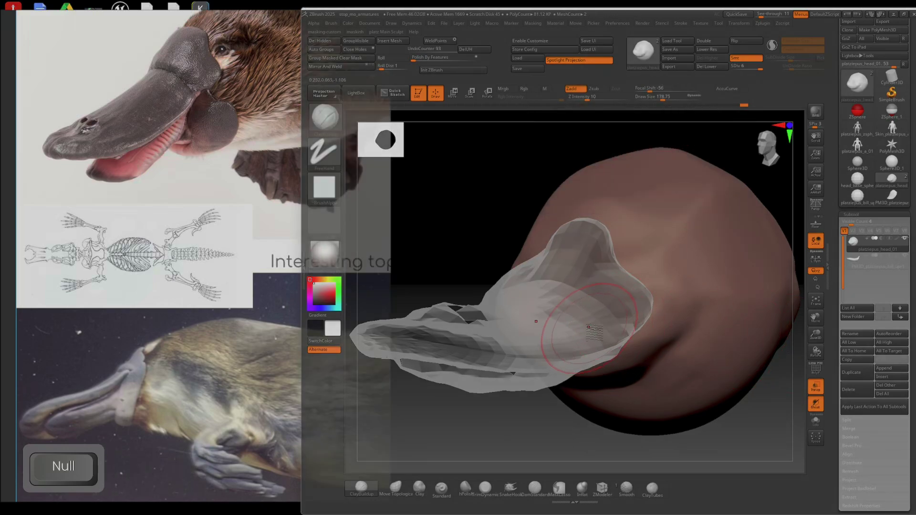
pyautogui.keyDown('alt'); pyautogui.click(591, 329); pyautogui.keyUp('alt')
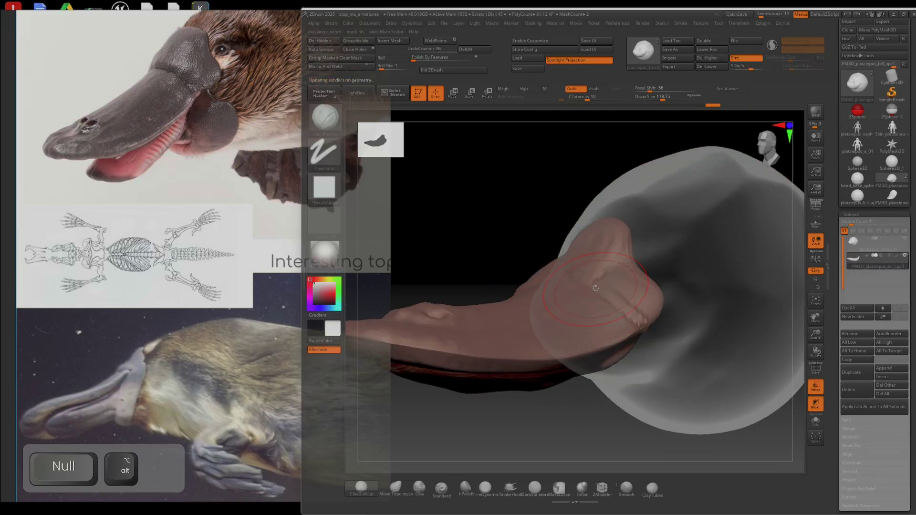
pyautogui.press('d')
pyautogui.press('d')
pyautogui.press('d')
pyautogui.press('d')
pyautogui.moveTo(583, 325)
pyautogui.mouseDown(button='right')
pyautogui.moveTo(570, 291)
pyautogui.moveTo(641, 284)
pyautogui.moveTo(619, 282)
pyautogui.mouseUp(button='right')
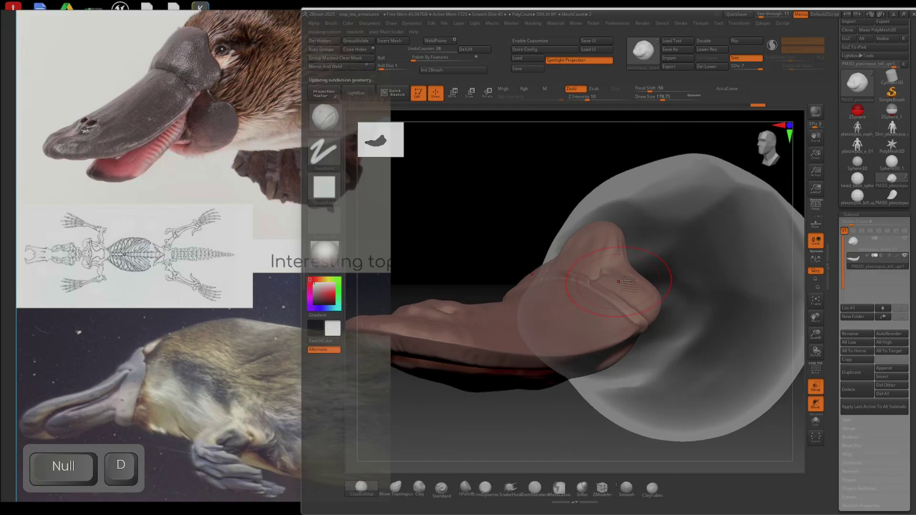
# - On the head, use ClayBuildup at brush size 66.75 to build a raised ridge around the bill's rear peak
pyautogui.keyDown('alt'); pyautogui.click(711, 261); pyautogui.keyUp('alt')
pyautogui.press('ctrl')
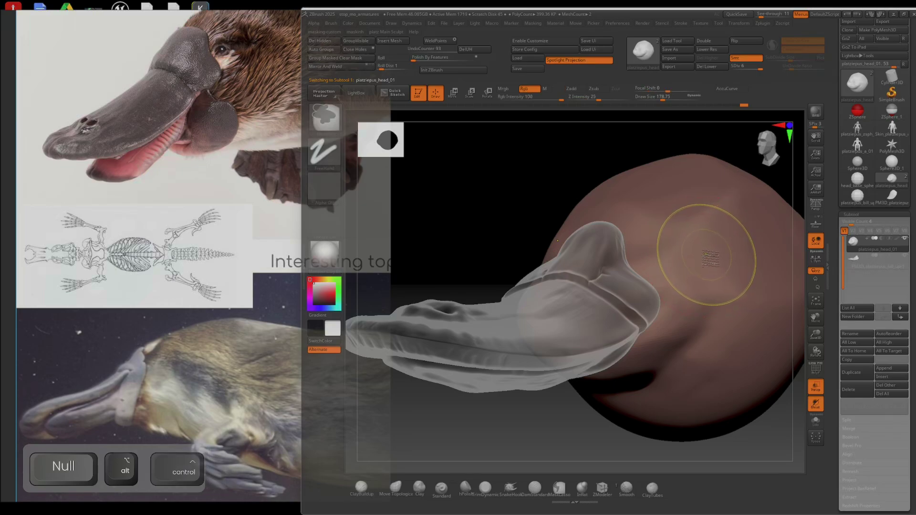
pyautogui.press('b')
pyautogui.press('v')
pyautogui.press('b')
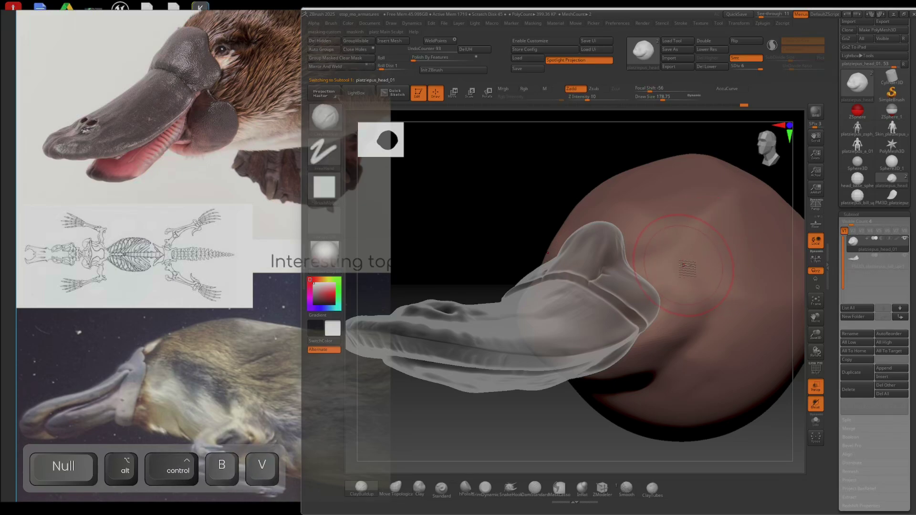
pyautogui.press('[')
pyautogui.moveTo(674, 269); pyautogui.dragTo(690, 270, button='right')
pyautogui.keyDown('alt'); pyautogui.moveTo(690, 269); pyautogui.dragTo(633, 290, button='right'); pyautogui.keyUp('alt')
pyautogui.moveTo(636, 306)
pyautogui.mouseDown()
pyautogui.moveTo(628, 287)
pyautogui.moveTo(683, 309)
pyautogui.mouseUp()
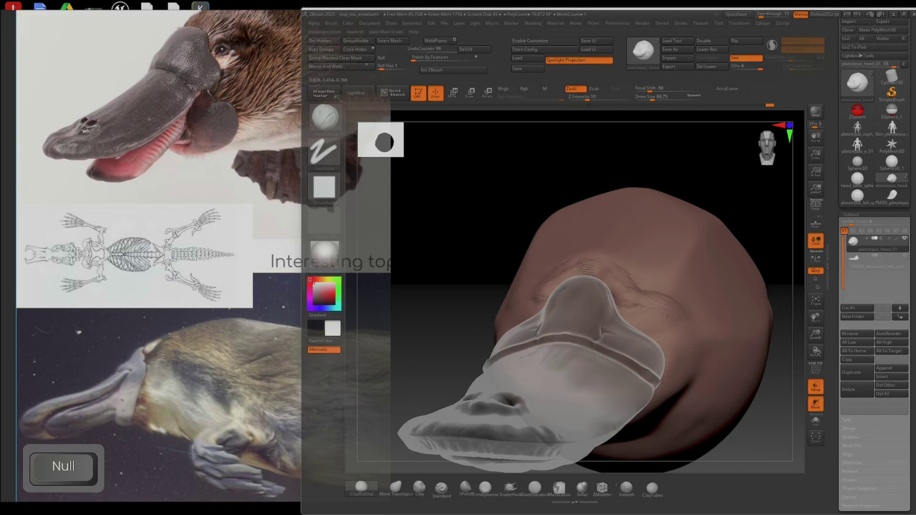
pyautogui.moveTo(586, 268); pyautogui.dragTo(618, 289)
# - Turn off ghosted transparency, smooth the head surface beside the bill's peak, and check the topology with the polyframe
pyautogui.moveTo(668, 301); pyautogui.dragTo(619, 280, button='right')
pyautogui.click(816, 386)
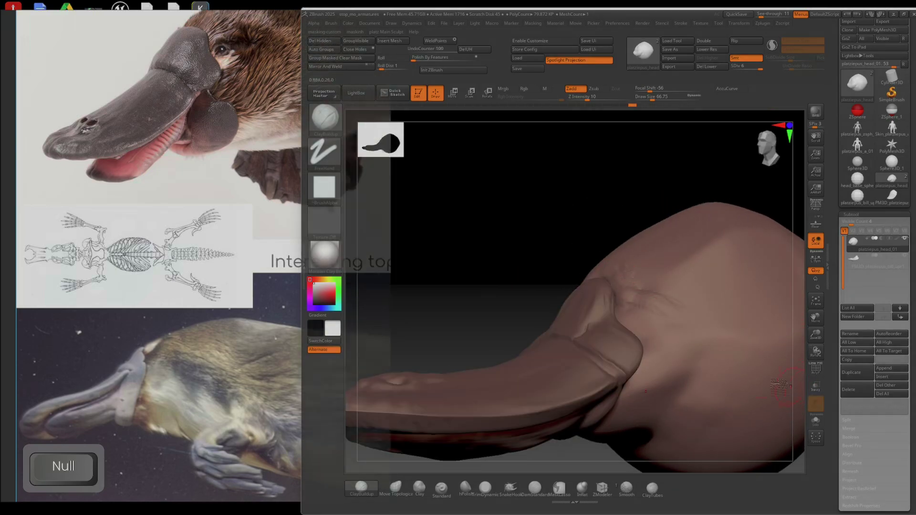
pyautogui.moveTo(783, 385); pyautogui.dragTo(639, 321, button='right')
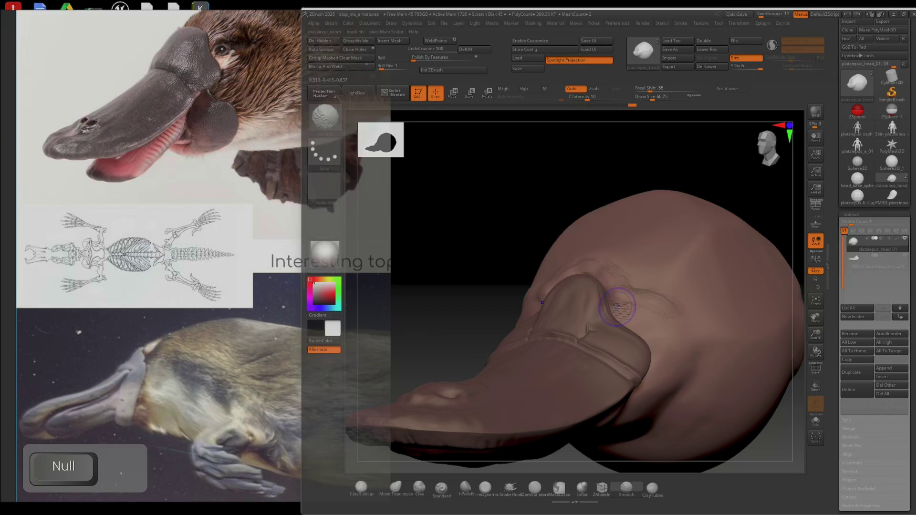
pyautogui.hotkey('shift', 'f')
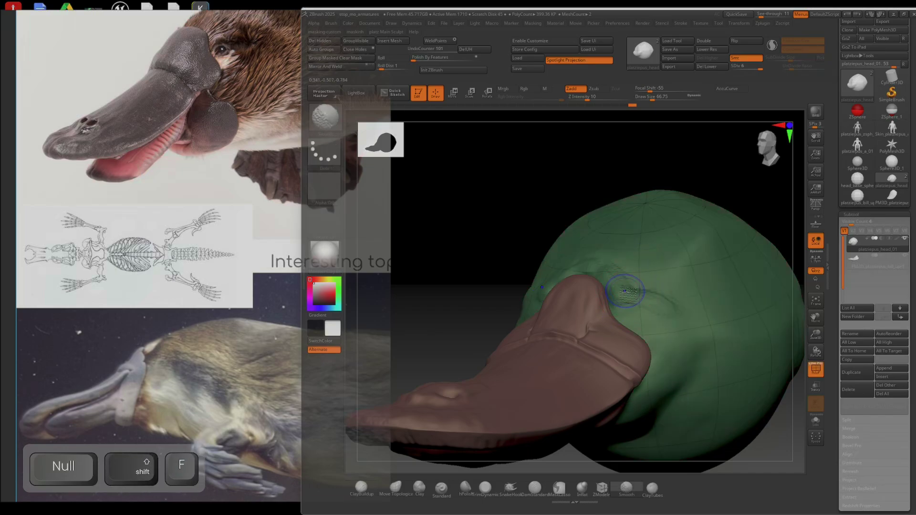
pyautogui.hotkey('shift', 'f')
# - Add fine ClayBuildup strokes fanning back from the bill's peak over the forehead and upper cheek for fur-like texture
pyautogui.keyDown('ctrl'); pyautogui.moveTo(621, 291); pyautogui.dragTo(610, 317, button='right'); pyautogui.keyUp('ctrl')
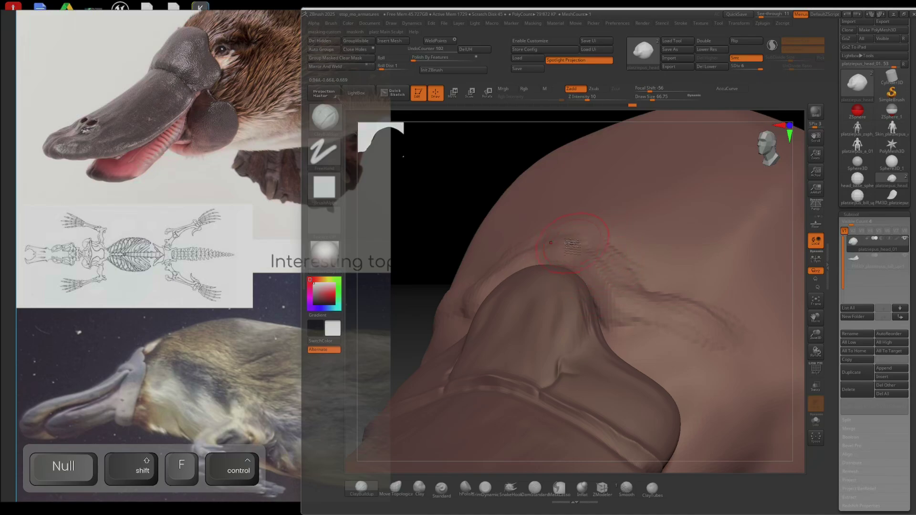
pyautogui.moveTo(573, 247)
pyautogui.mouseDown()
pyautogui.moveTo(608, 251)
pyautogui.moveTo(542, 255)
pyautogui.mouseUp()
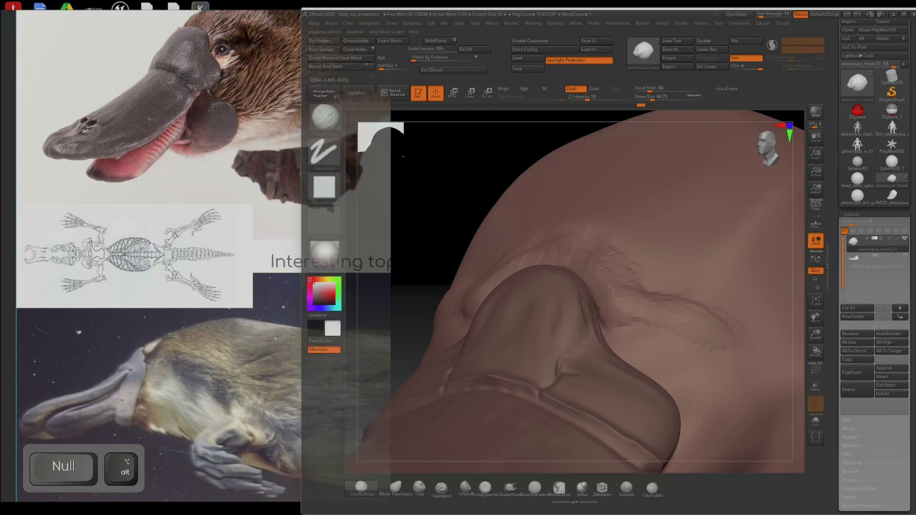
pyautogui.moveTo(597, 258); pyautogui.dragTo(633, 277, button='right')
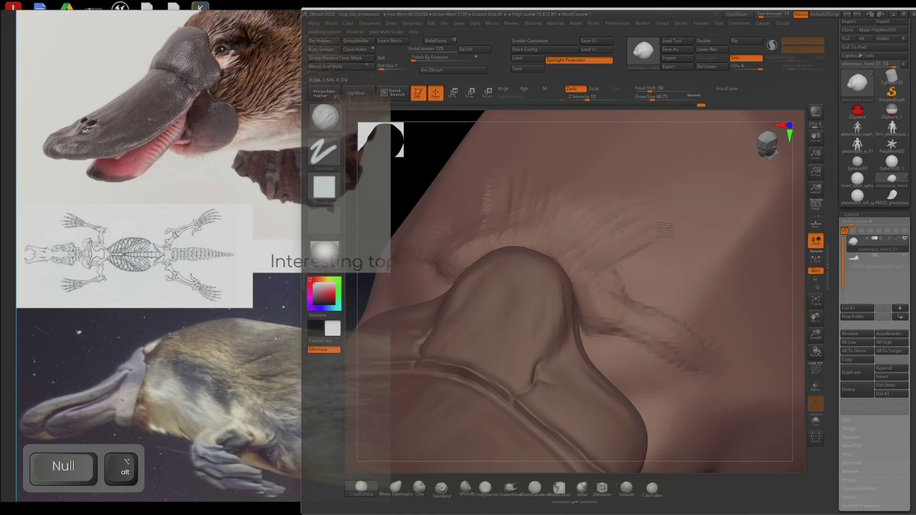
pyautogui.moveTo(622, 277); pyautogui.dragTo(649, 263, button='right')
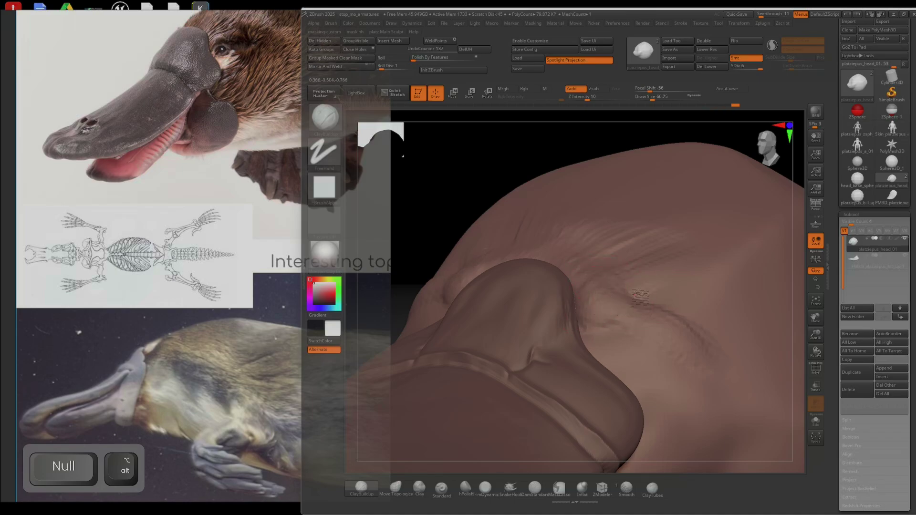
pyautogui.moveTo(634, 242); pyautogui.dragTo(602, 327, button='right')
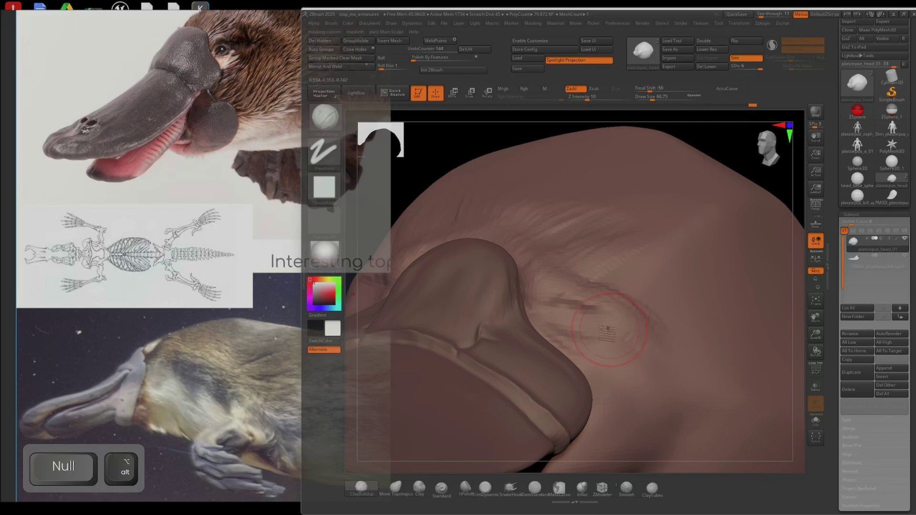
# - Carve a shallow eye-socket hollow into the head beside the bill's peak with ClayBuildup, working up to subdivision level 7
pyautogui.moveTo(579, 321); pyautogui.dragTo(572, 278, button='right')
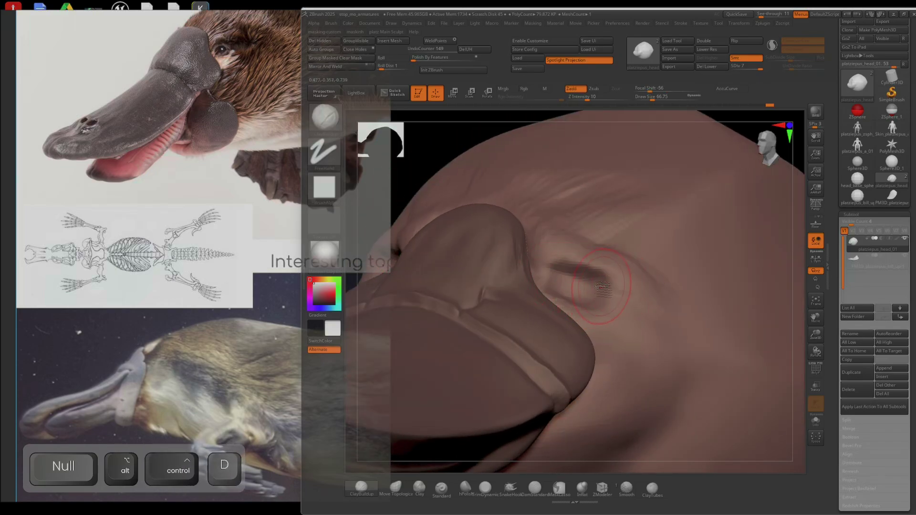
pyautogui.hotkey('ctrl', 'd')
pyautogui.keyDown('ctrl'); pyautogui.moveTo(577, 272); pyautogui.dragTo(599, 282, button='right'); pyautogui.keyUp('ctrl')
pyautogui.keyDown('ctrl'); pyautogui.moveTo(599, 282); pyautogui.dragTo(573, 275, button='right'); pyautogui.keyUp('ctrl')
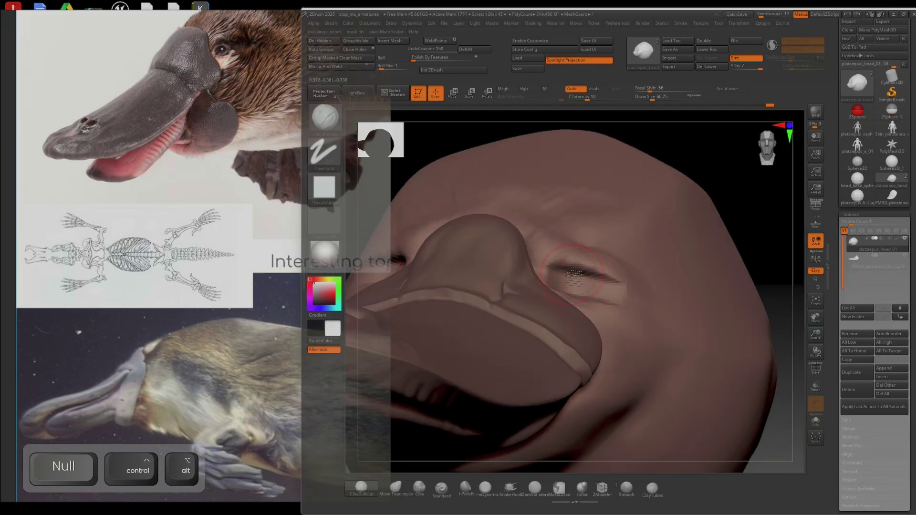
pyautogui.moveTo(557, 268)
pyautogui.keyDown('alt'); pyautogui.mouseDown()
pyautogui.moveTo(580, 280)
pyautogui.moveTo(607, 275)
pyautogui.moveTo(561, 275)
pyautogui.mouseUp(); pyautogui.keyUp('alt')
pyautogui.moveTo(641, 278); pyautogui.dragTo(648, 281, button='right')
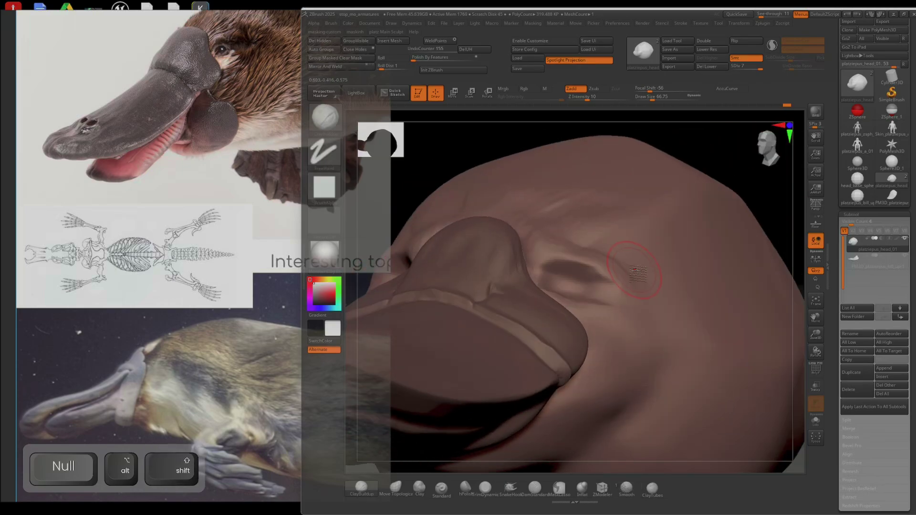
# - Smooth the eye-socket area at lower subdivision levels, going down to level 4, and return the head to level 6
pyautogui.keyDown('shift'); pyautogui.moveTo(629, 274); pyautogui.dragTo(626, 271); pyautogui.keyUp('shift')
pyautogui.hotkey('shift', 'd')
pyautogui.hotkey('shift', 'd')
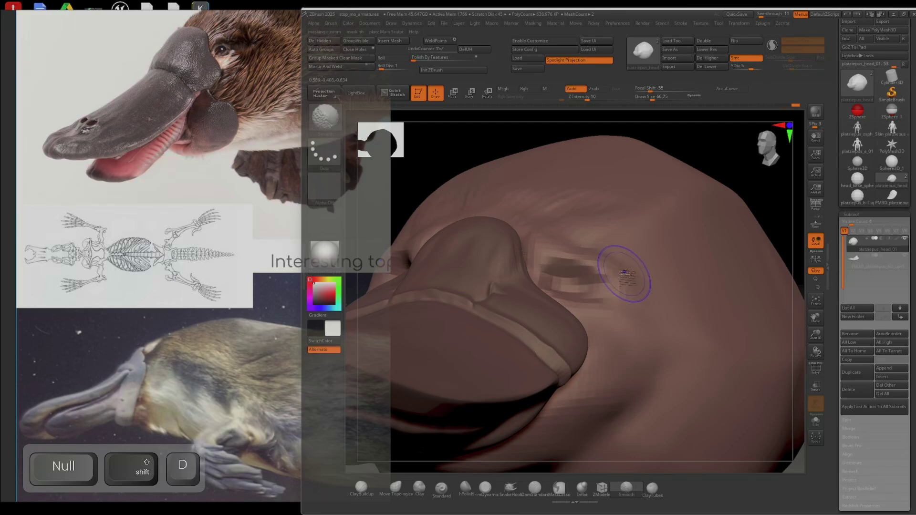
pyautogui.keyDown('shift'); pyautogui.moveTo(619, 282); pyautogui.dragTo(591, 275); pyautogui.keyUp('shift')
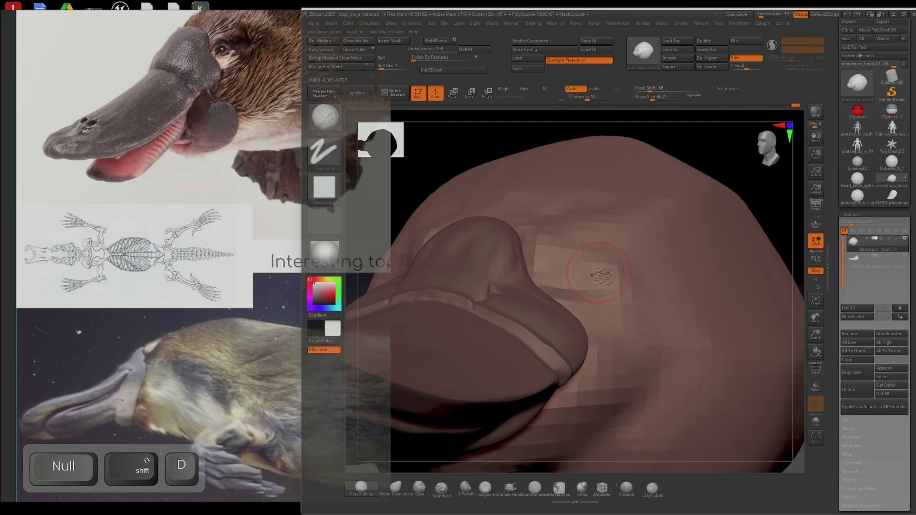
pyautogui.press('d')
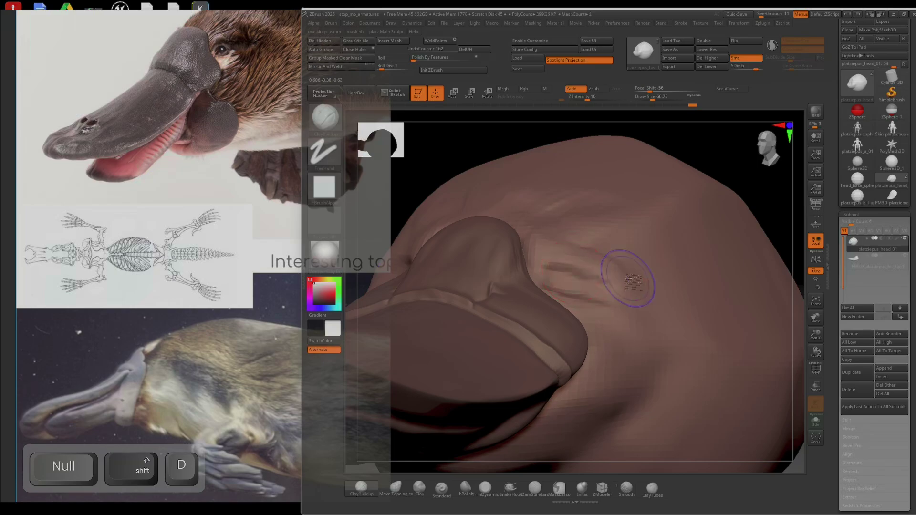
# - Examine the smoothed eye area and its fit with the bill from front and three-quarter views
pyautogui.moveTo(533, 282)
pyautogui.keyDown('shift'); pyautogui.mouseDown(button='right')
pyautogui.moveTo(585, 241)
pyautogui.moveTo(530, 251)
pyautogui.mouseUp(button='right'); pyautogui.keyUp('shift')
pyautogui.keyDown('ctrl'); pyautogui.moveTo(530, 250); pyautogui.dragTo(534, 210, button='right'); pyautogui.keyUp('ctrl')
pyautogui.moveTo(625, 282); pyautogui.dragTo(587, 325, button='right')
pyautogui.moveTo(586, 324); pyautogui.dragTo(638, 317, button='right')
pyautogui.moveTo(638, 317); pyautogui.dragTo(669, 281, button='right')
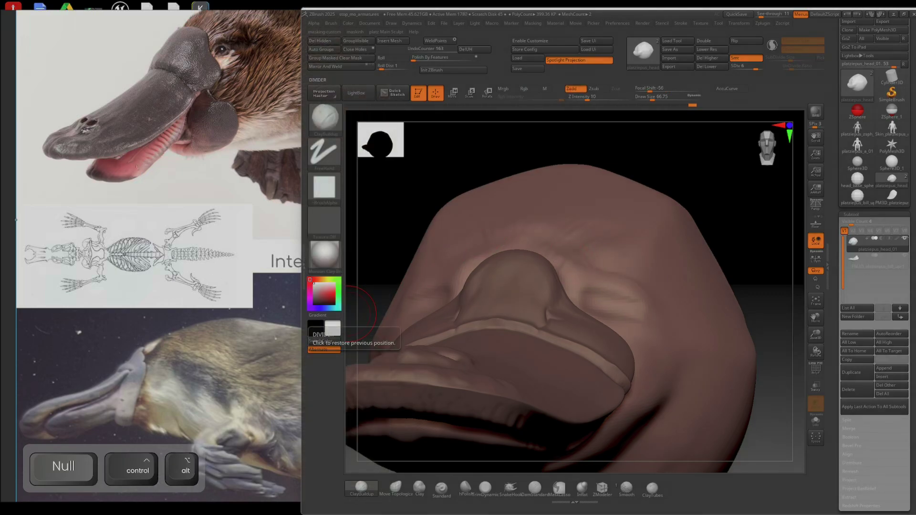
pyautogui.moveTo(752, 321); pyautogui.dragTo(701, 329, button='right')
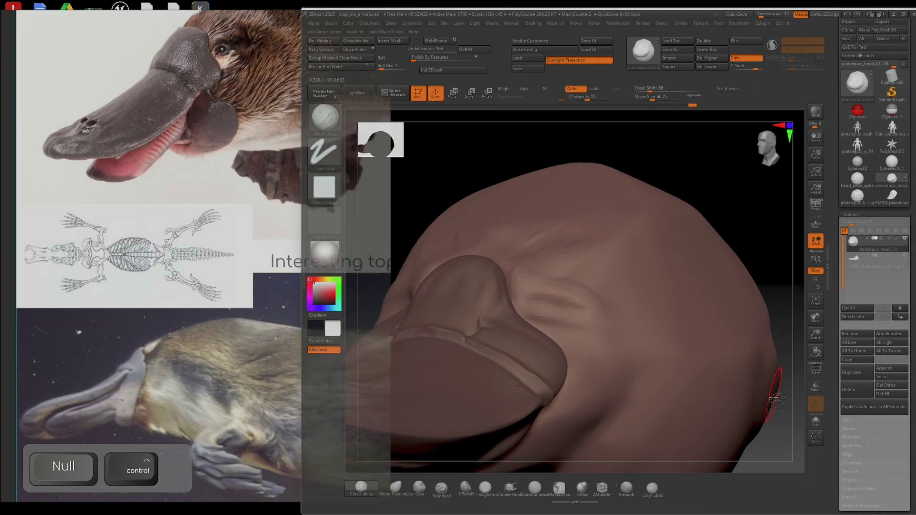
pyautogui.keyDown('ctrl'); pyautogui.moveTo(772, 381); pyautogui.dragTo(764, 410, button='right'); pyautogui.keyUp('ctrl')
pyautogui.moveTo(764, 410); pyautogui.dragTo(565, 283, button='right')
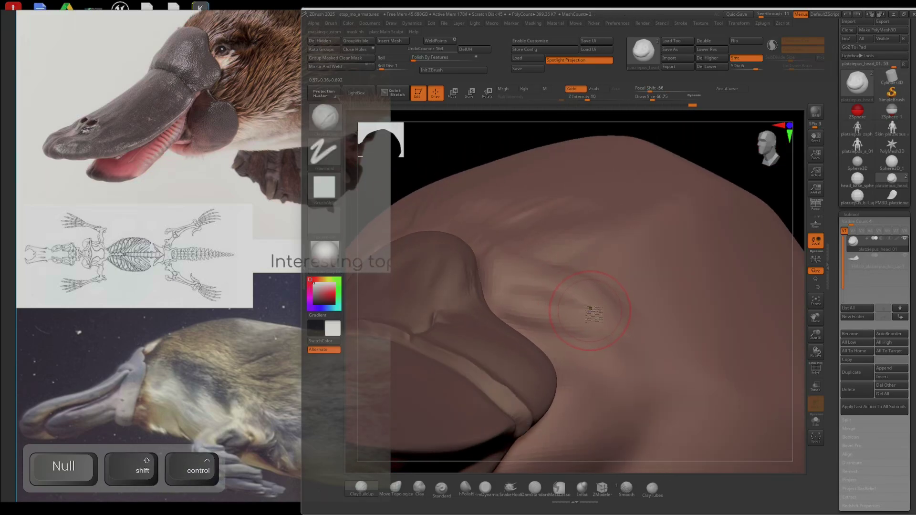
# - Carve a deep, narrow eye slit into the head behind the bill's peak using ClayBuildup in subtractive mode
pyautogui.press('v')
pyautogui.press('b')
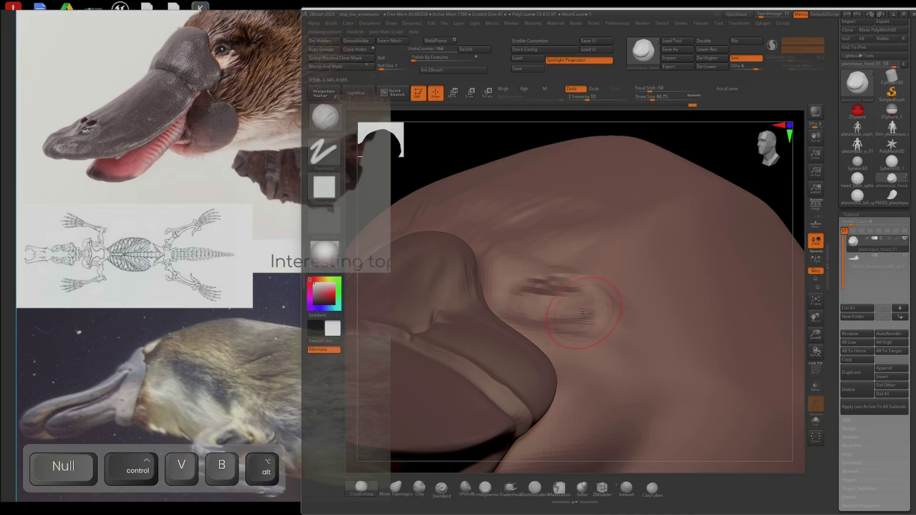
pyautogui.moveTo(586, 314); pyautogui.dragTo(563, 301, button='right')
pyautogui.keyDown('alt'); pyautogui.moveTo(532, 284); pyautogui.dragTo(596, 300); pyautogui.keyUp('alt')
pyautogui.moveTo(591, 304); pyautogui.dragTo(542, 311, button='right')
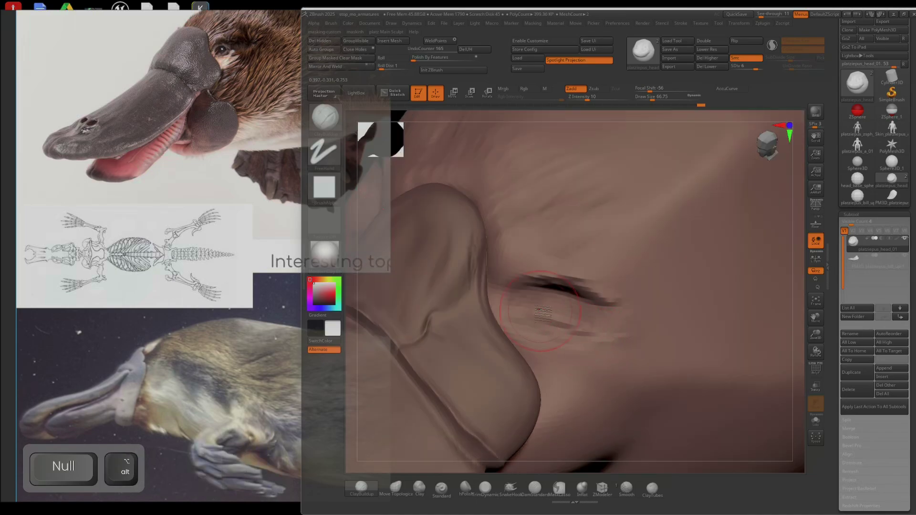
pyautogui.keyDown('alt'); pyautogui.moveTo(531, 288); pyautogui.dragTo(573, 292); pyautogui.keyUp('alt')
pyautogui.moveTo(573, 301); pyautogui.dragTo(541, 292, button='right')
pyautogui.keyDown('alt'); pyautogui.moveTo(532, 287); pyautogui.dragTo(594, 292); pyautogui.keyUp('alt')
pyautogui.moveTo(562, 291); pyautogui.dragTo(597, 303, button='right')
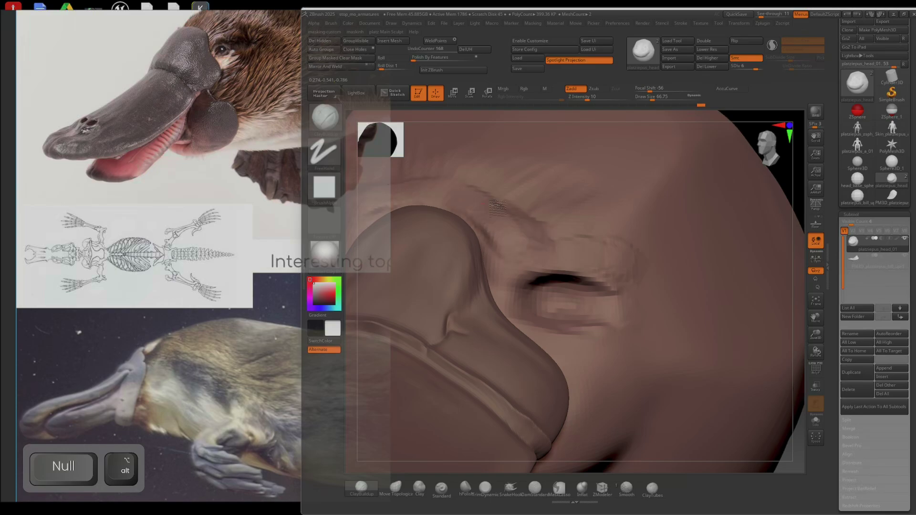
# - Carve the surface around the rear of the eye socket and smooth the area below it into the cheek
pyautogui.keyDown('alt'); pyautogui.moveTo(622, 240); pyautogui.dragTo(654, 317); pyautogui.keyUp('alt')
pyautogui.moveTo(655, 317)
pyautogui.mouseDown(button='right')
pyautogui.moveTo(645, 361)
pyautogui.moveTo(620, 319)
pyautogui.mouseUp(button='right')
pyautogui.keyDown('shift'); pyautogui.moveTo(620, 320); pyautogui.dragTo(592, 325); pyautogui.keyUp('shift')
pyautogui.moveTo(592, 324)
pyautogui.mouseDown(button='right')
pyautogui.moveTo(584, 306)
pyautogui.moveTo(652, 364)
pyautogui.moveTo(613, 365)
pyautogui.mouseUp(button='right')
pyautogui.moveTo(613, 365)
pyautogui.keyDown('ctrl'); pyautogui.mouseDown(button='right')
pyautogui.moveTo(603, 329)
pyautogui.moveTo(568, 325)
pyautogui.mouseUp(button='right'); pyautogui.keyUp('ctrl')
pyautogui.keyDown('ctrl'); pyautogui.moveTo(716, 334); pyautogui.dragTo(700, 380, button='right'); pyautogui.keyUp('ctrl')
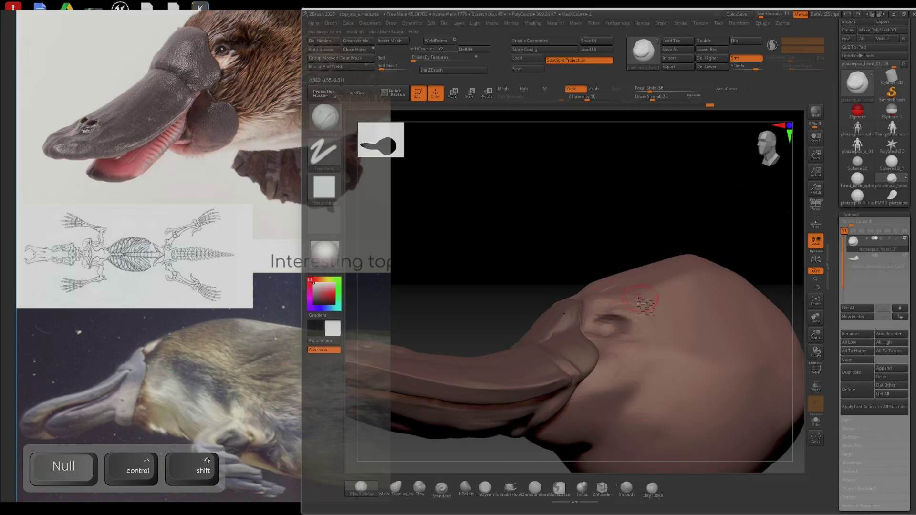
# - Enlarge the ClayBuildup brush to about 93.7 and build up the cheek below and behind the eye
pyautogui.moveTo(692, 290); pyautogui.dragTo(735, 305, button='right')
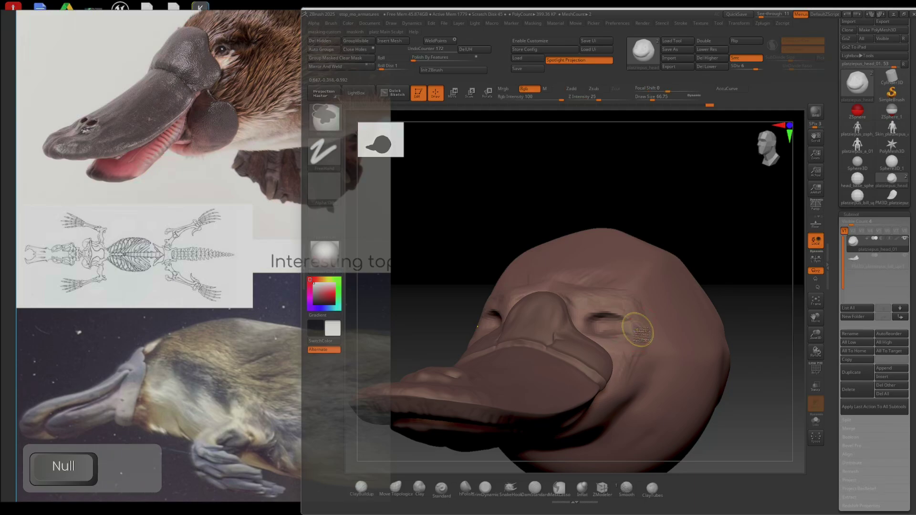
pyautogui.press('ctrl')
pyautogui.keyDown('ctrl'); pyautogui.moveTo(706, 358); pyautogui.dragTo(630, 290, button='right'); pyautogui.keyUp('ctrl')
pyautogui.keyDown('ctrl'); pyautogui.rightClick(673, 350); pyautogui.keyUp('ctrl')
pyautogui.press('space')
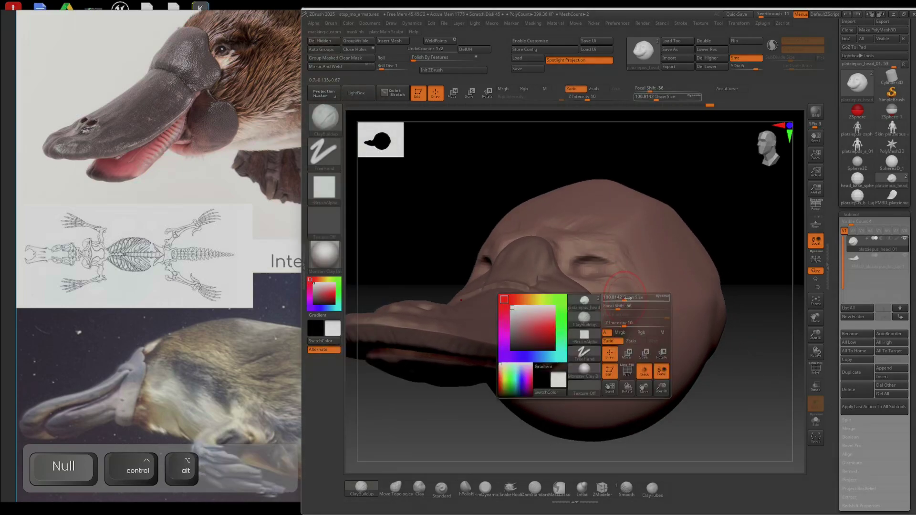
pyautogui.moveTo(627, 298); pyautogui.dragTo(633, 309)
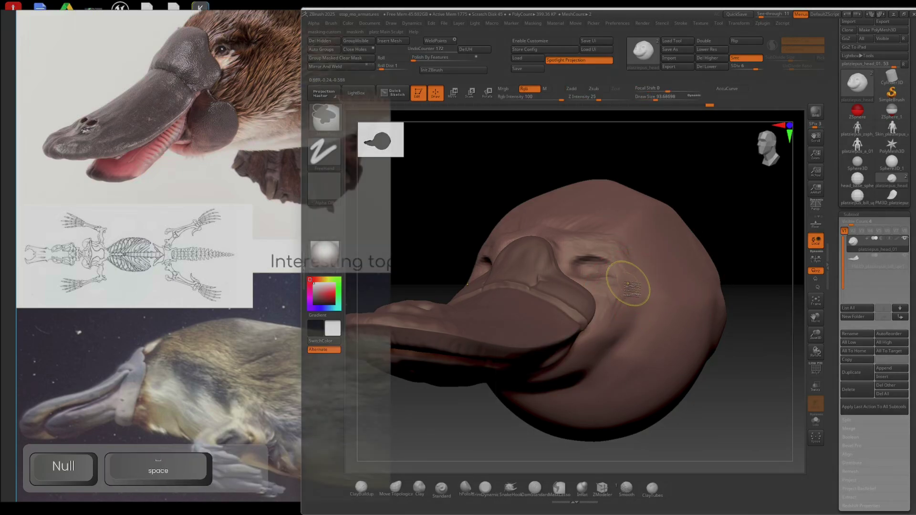
pyautogui.moveTo(630, 285)
pyautogui.keyDown('ctrl'); pyautogui.mouseDown(button='right')
pyautogui.moveTo(632, 308)
pyautogui.moveTo(632, 287)
pyautogui.moveTo(595, 309)
pyautogui.moveTo(614, 301)
pyautogui.mouseUp(button='right'); pyautogui.keyUp('ctrl')
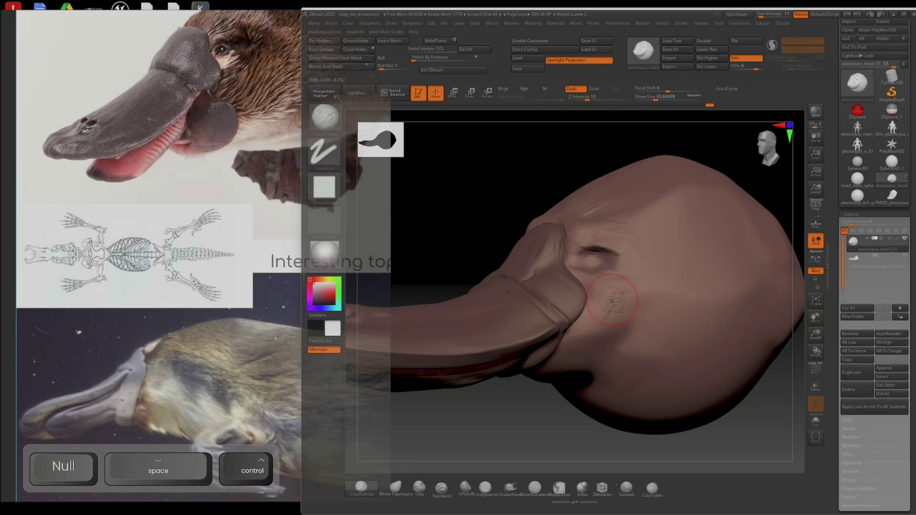
pyautogui.moveTo(610, 292)
pyautogui.mouseDown()
pyautogui.moveTo(615, 311)
pyautogui.moveTo(640, 283)
pyautogui.mouseUp()
pyautogui.moveTo(630, 285)
pyautogui.mouseDown(button='right')
pyautogui.moveTo(682, 288)
pyautogui.moveTo(645, 286)
pyautogui.mouseUp(button='right')
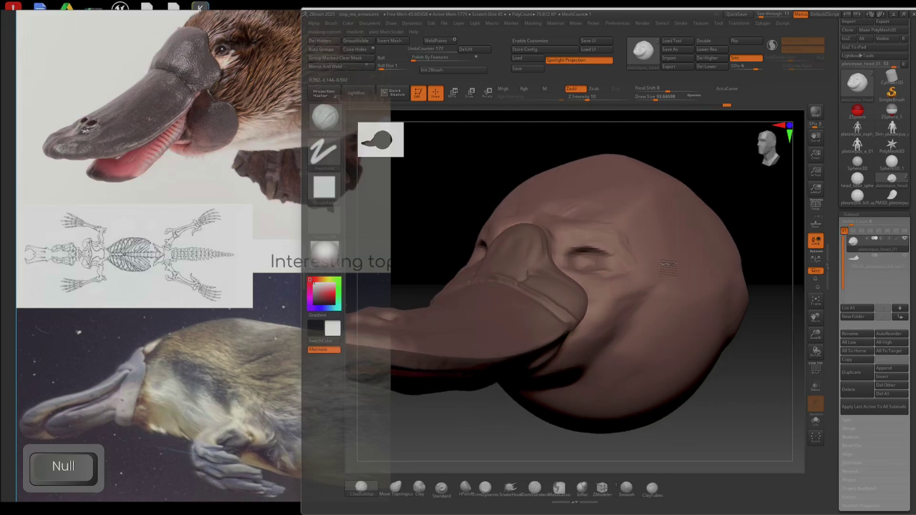
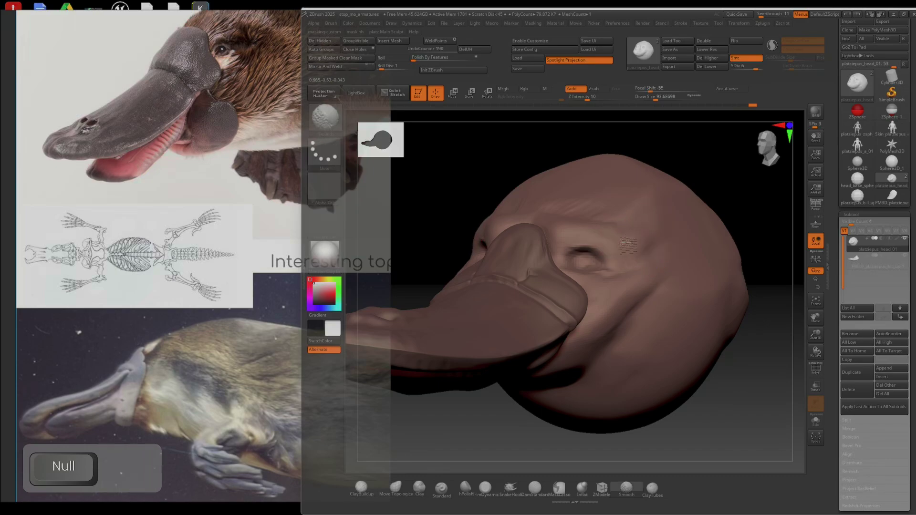
# - Carve and smooth the brow and temple behind the eye to shape the side of the head
pyautogui.moveTo(668, 226)
pyautogui.keyDown('shift'); pyautogui.mouseDown()
pyautogui.moveTo(625, 270)
pyautogui.moveTo(666, 237)
pyautogui.mouseUp(); pyautogui.keyUp('shift')
pyautogui.moveTo(666, 237)
pyautogui.mouseDown(button='right')
pyautogui.moveTo(642, 239)
pyautogui.moveTo(680, 247)
pyautogui.mouseUp(button='right')
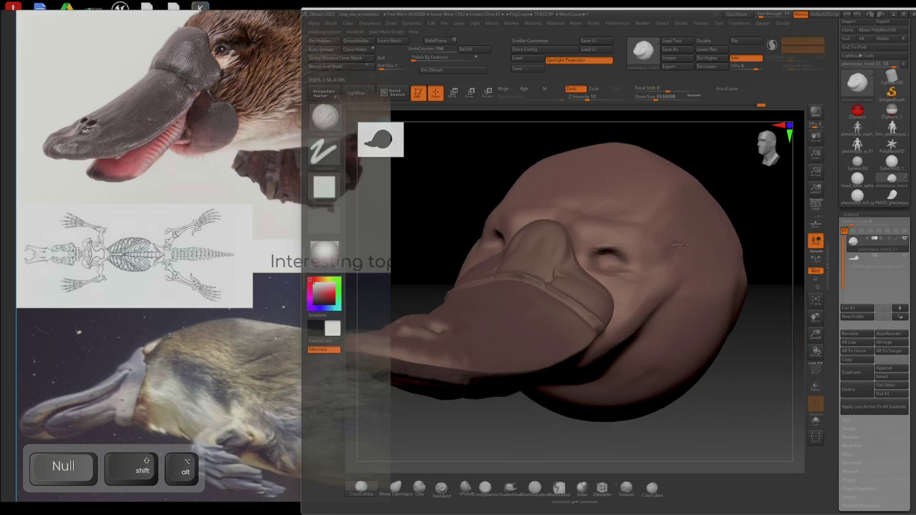
pyautogui.keyDown('alt'); pyautogui.keyDown('shift'); pyautogui.moveTo(660, 247); pyautogui.dragTo(667, 234); pyautogui.keyUp('shift'); pyautogui.keyUp('alt')
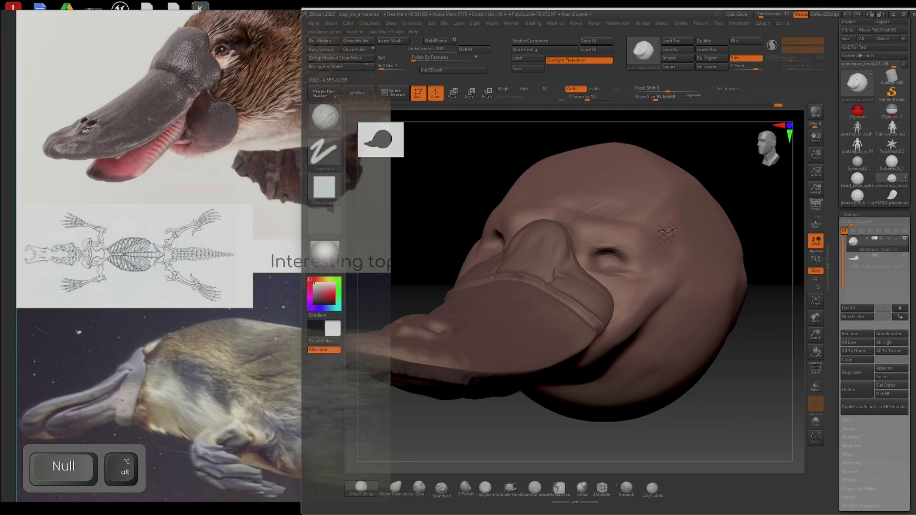
pyautogui.moveTo(683, 243); pyautogui.dragTo(674, 230, button='right')
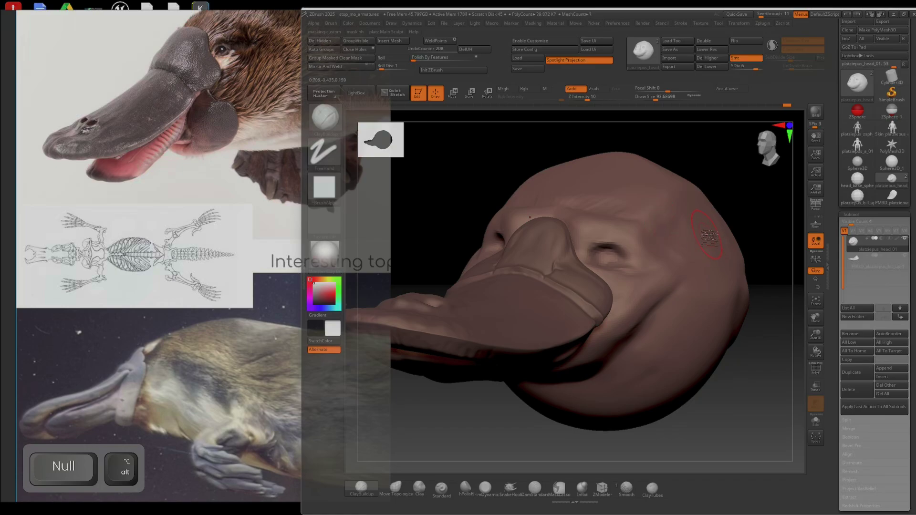
pyautogui.moveTo(706, 234); pyautogui.dragTo(657, 227, button='right')
pyautogui.press('shift')
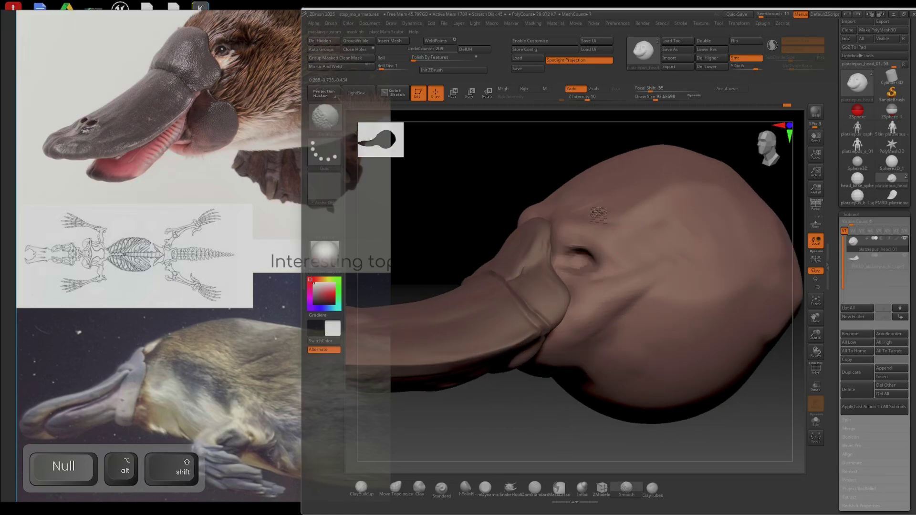
pyautogui.moveTo(755, 229)
pyautogui.keyDown('shift'); pyautogui.mouseDown()
pyautogui.moveTo(702, 247)
pyautogui.moveTo(728, 266)
pyautogui.mouseUp(); pyautogui.keyUp('shift')
pyautogui.moveTo(715, 266)
pyautogui.keyDown('alt'); pyautogui.mouseDown(button='right')
pyautogui.moveTo(684, 246)
pyautogui.moveTo(693, 263)
pyautogui.mouseUp(button='right'); pyautogui.keyUp('alt')
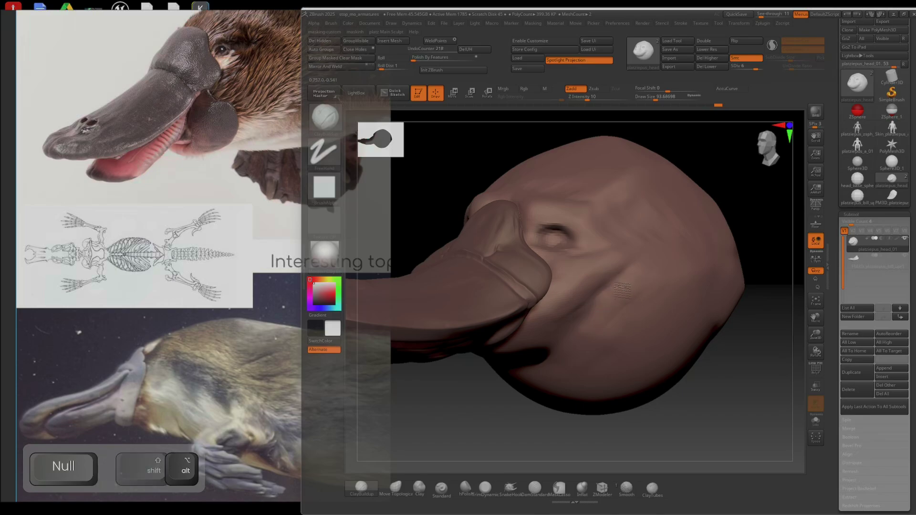
# - Build up ClayBuildup strokes on the cheek behind the corner of the bill
pyautogui.moveTo(605, 308); pyautogui.dragTo(594, 292, button='right')
pyautogui.moveTo(597, 293); pyautogui.dragTo(590, 299)
pyautogui.moveTo(595, 302)
pyautogui.mouseDown()
pyautogui.moveTo(583, 309)
pyautogui.moveTo(590, 321)
pyautogui.mouseUp()
pyautogui.moveTo(594, 318); pyautogui.dragTo(578, 328)
pyautogui.moveTo(586, 329)
pyautogui.mouseDown(button='right')
pyautogui.moveTo(581, 320)
pyautogui.moveTo(592, 327)
pyautogui.mouseUp(button='right')
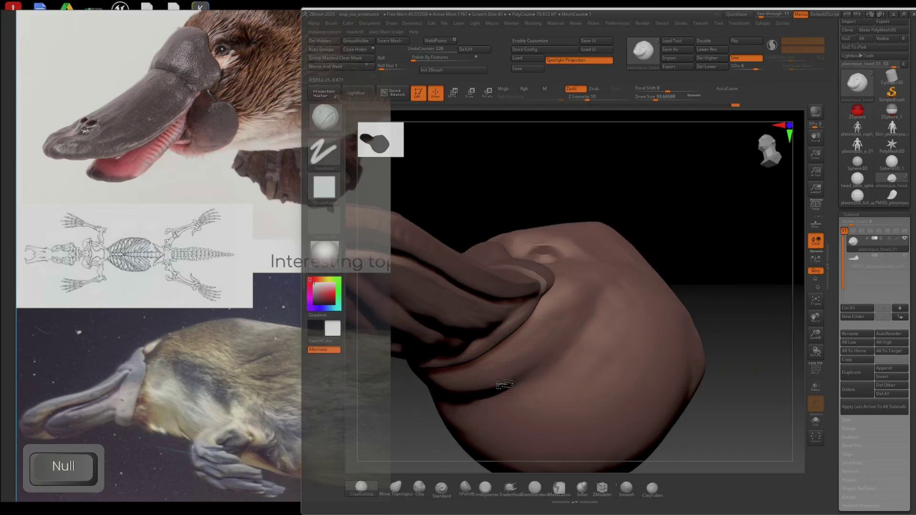
# - Add ClayBuildup strokes along the underside of the jaw to fill the fold beneath the bill
pyautogui.moveTo(496, 381); pyautogui.dragTo(513, 389)
pyautogui.moveTo(501, 388); pyautogui.dragTo(520, 396)
pyautogui.moveTo(520, 396)
pyautogui.mouseDown(button='right')
pyautogui.moveTo(506, 391)
pyautogui.moveTo(510, 410)
pyautogui.mouseUp(button='right')
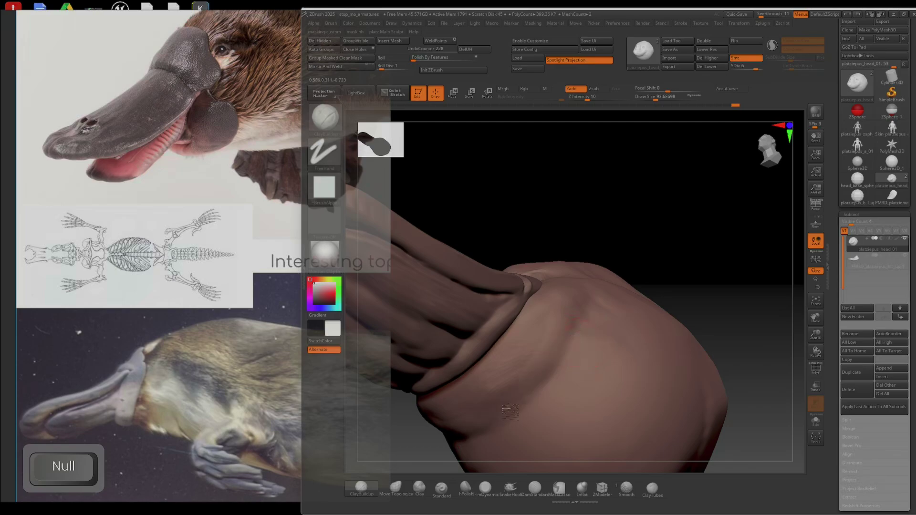
pyautogui.moveTo(510, 410); pyautogui.dragTo(483, 425)
pyautogui.moveTo(571, 330)
pyautogui.mouseDown(button='right')
pyautogui.moveTo(587, 378)
pyautogui.moveTo(616, 357)
pyautogui.moveTo(587, 319)
pyautogui.moveTo(646, 311)
pyautogui.mouseUp(button='right')
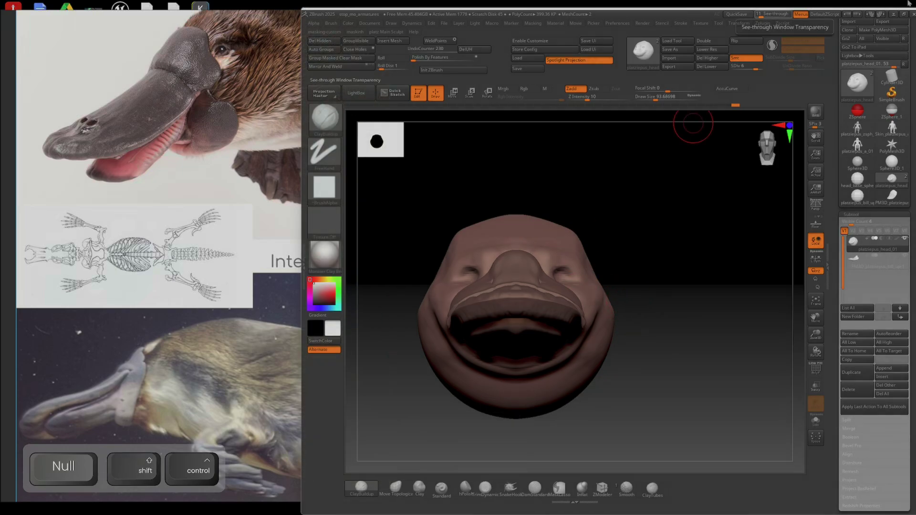
# - Frame the head larger from the front and run BPR preview renders from the front and a three-quarter angle
pyautogui.press('Tab')
pyautogui.hotkey('alt', 'Tab')
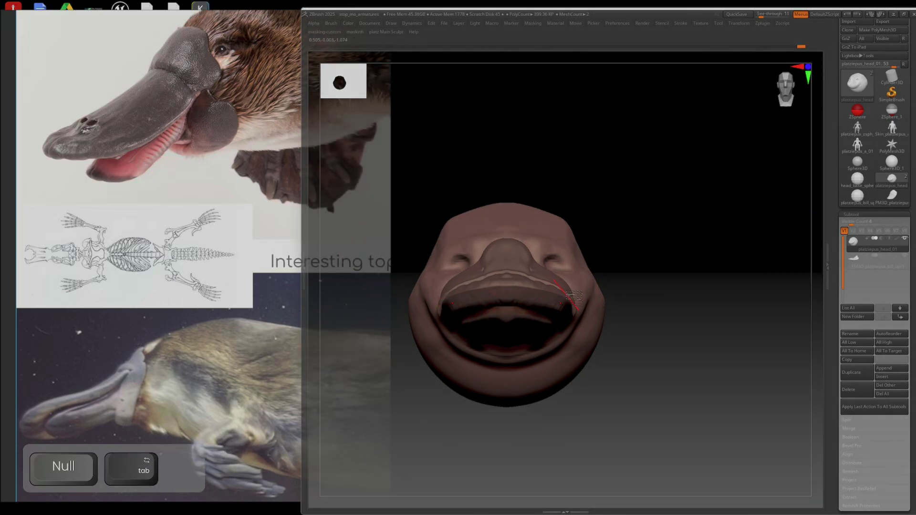
pyautogui.moveTo(618, 383)
pyautogui.keyDown('alt'); pyautogui.mouseDown(button='right')
pyautogui.moveTo(760, 364)
pyautogui.moveTo(773, 422)
pyautogui.moveTo(783, 409)
pyautogui.mouseUp(button='right'); pyautogui.keyUp('alt')
pyautogui.press('Tab')
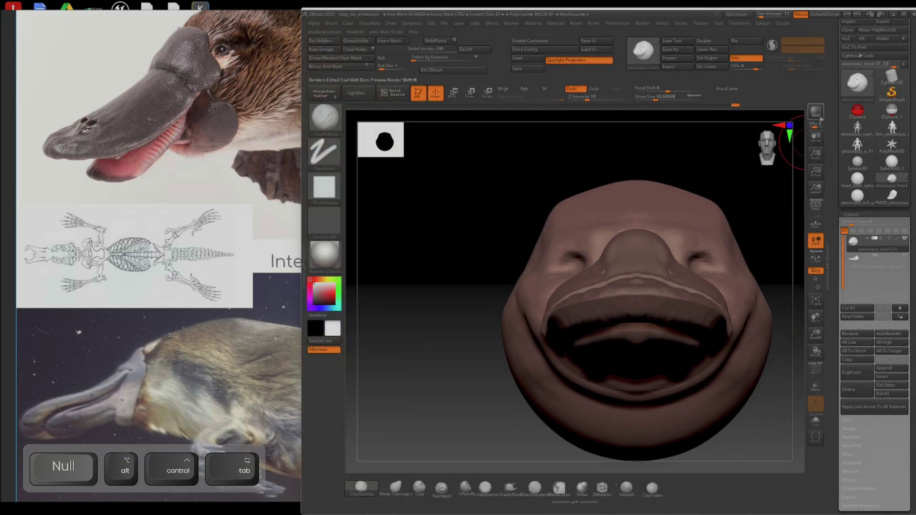
pyautogui.click(815, 113)
pyautogui.moveTo(753, 250); pyautogui.dragTo(706, 179, button='right')
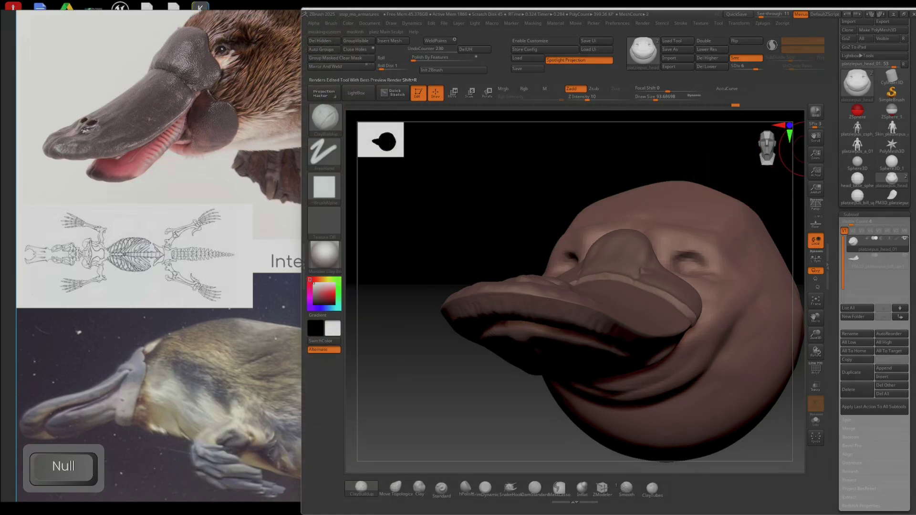
pyautogui.click(816, 112)
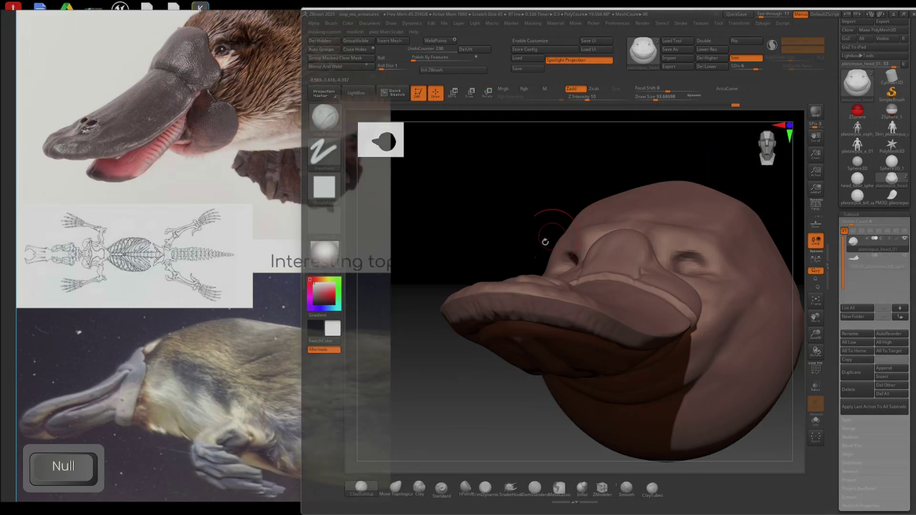
# - Switch the model to a tan clay-like material and render a BPR preview of the head
pyautogui.click(325, 256)
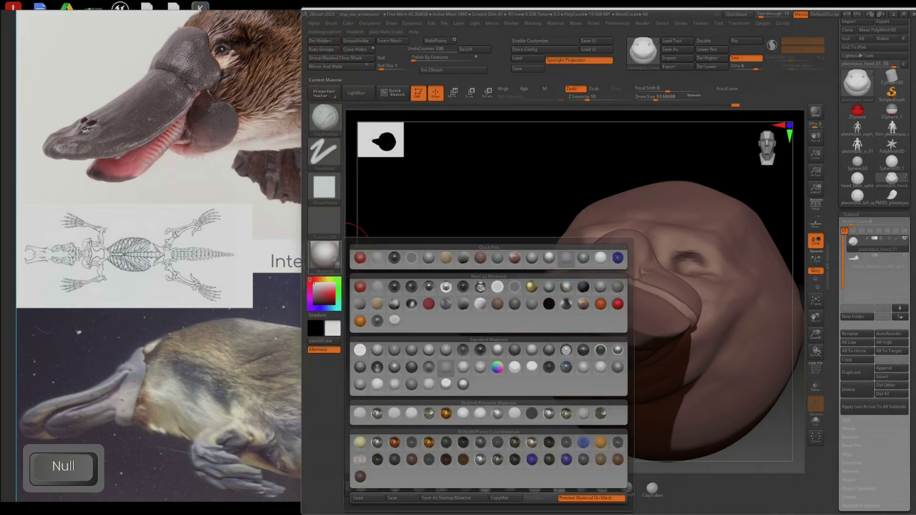
pyautogui.moveTo(461, 259)
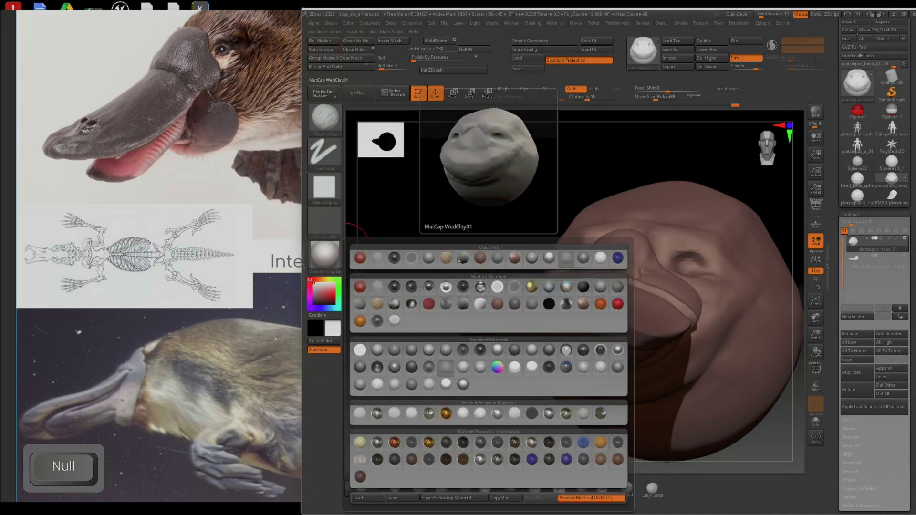
pyautogui.click(447, 258)
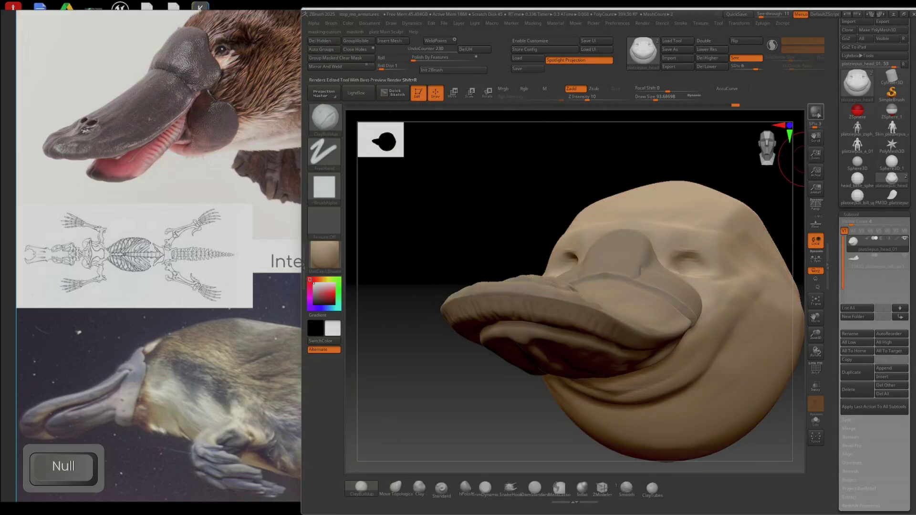
pyautogui.click(816, 114)
pyautogui.moveTo(664, 157); pyautogui.dragTo(636, 163)
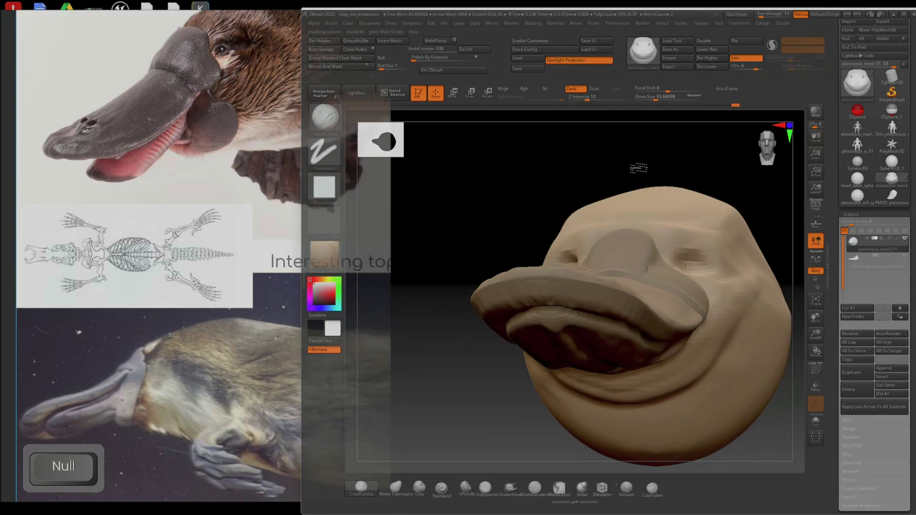
# - Examine the head in the reference board's pencil sketch up close, checking its eyes, cheeks and bill proportions
pyautogui.moveTo(483, 241)
pyautogui.mouseDown()
pyautogui.moveTo(497, 244)
pyautogui.moveTo(489, 243)
pyautogui.mouseUp()
pyautogui.click(235, 91)
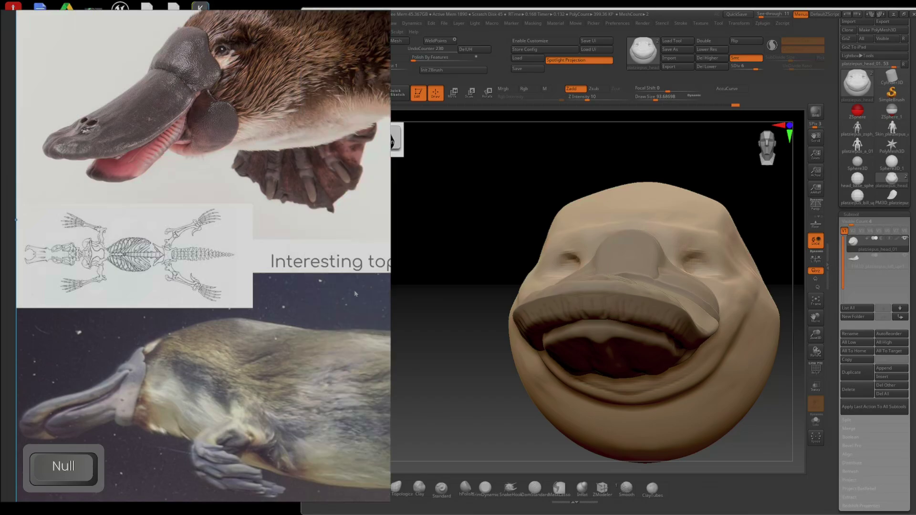
pyautogui.scroll(-9, 354, 291)
pyautogui.scroll(8, 161, 208)
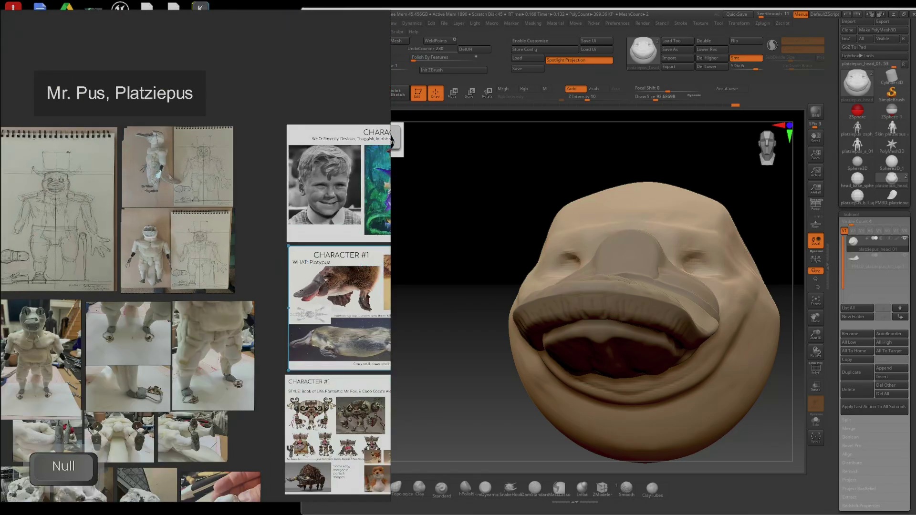
pyautogui.scroll(6, 188, 290)
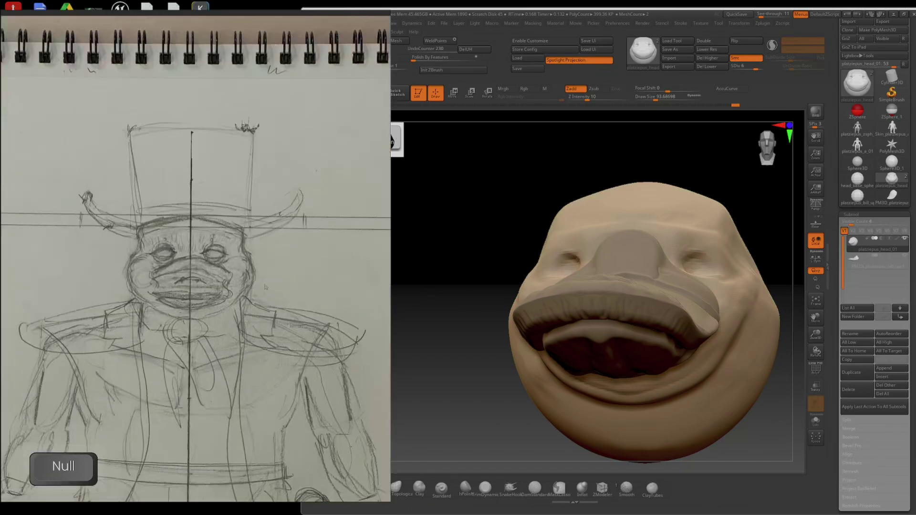
pyautogui.scroll(2, 272, 266)
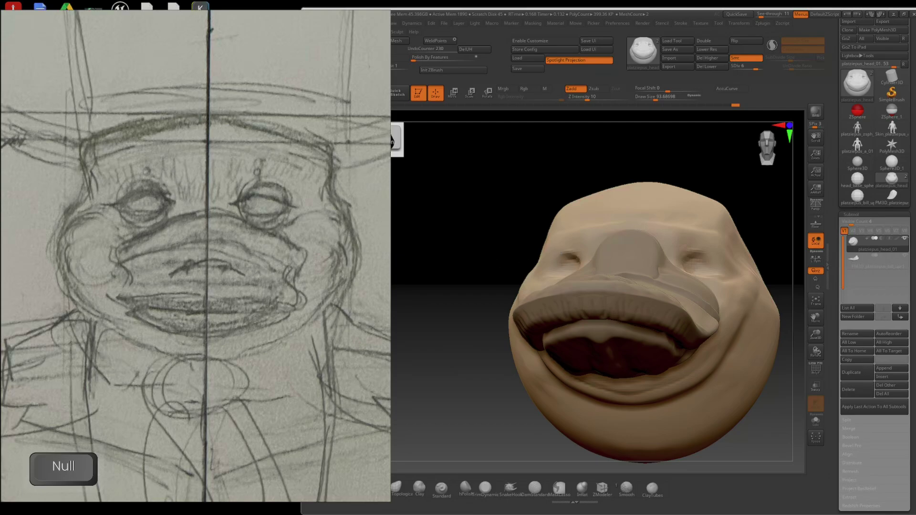
pyautogui.click(462, 242)
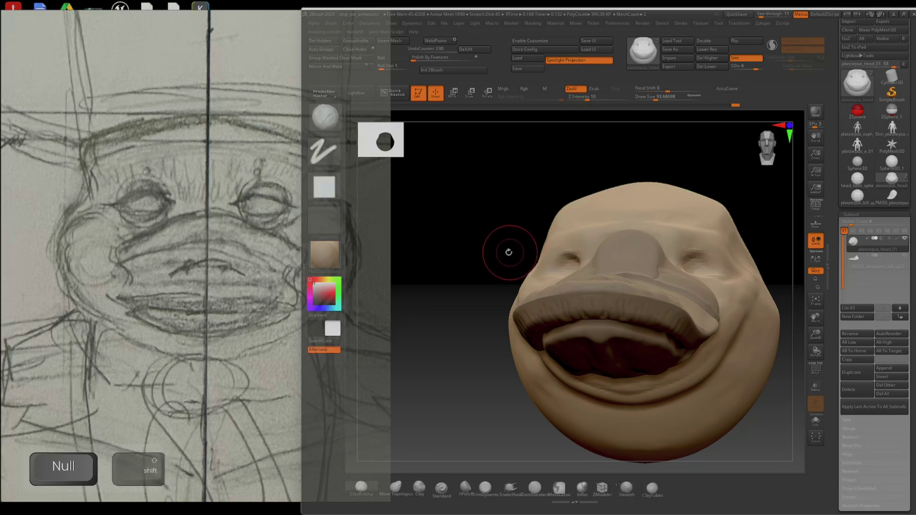
# - Build up the brow ridge above the eye with ClayBuildup strokes running towards the outer eye corner
pyautogui.moveTo(509, 251)
pyautogui.mouseDown()
pyautogui.moveTo(470, 250)
pyautogui.moveTo(485, 250)
pyautogui.mouseUp()
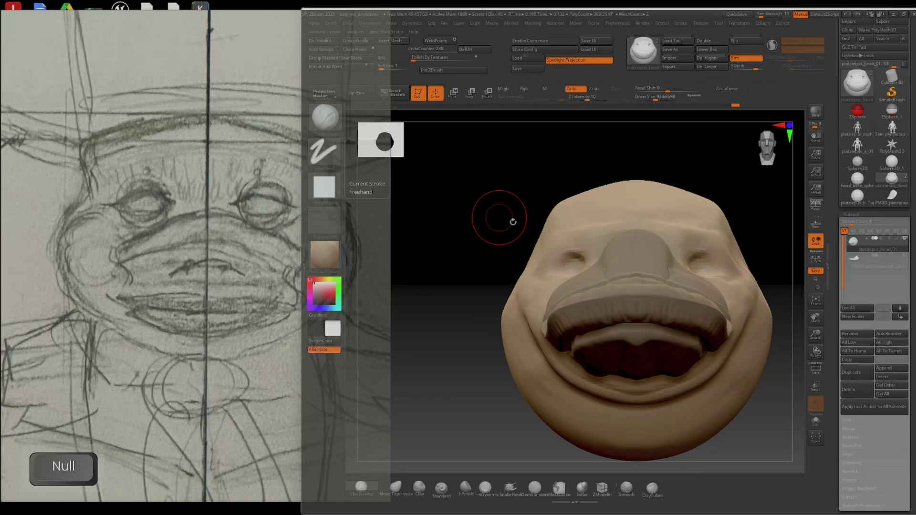
pyautogui.moveTo(506, 223); pyautogui.dragTo(512, 223)
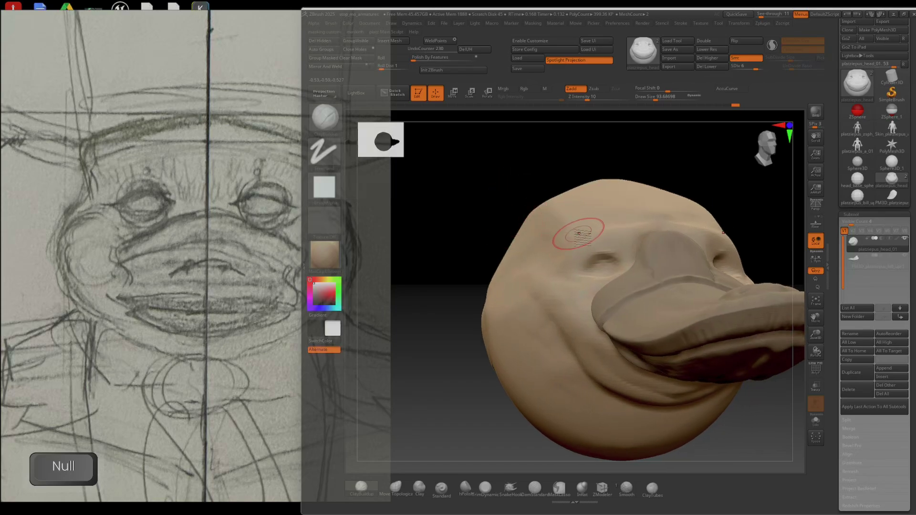
pyautogui.hotkey('ctrl', 'b')
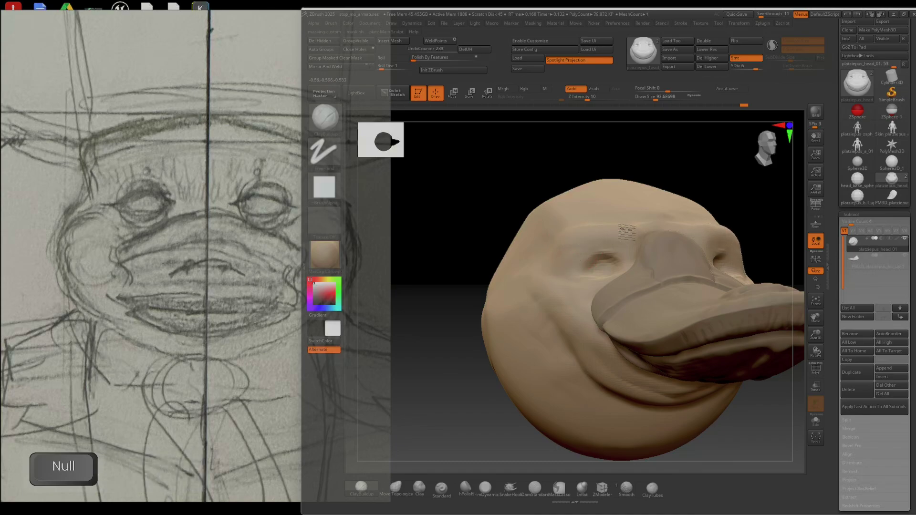
pyautogui.moveTo(576, 232); pyautogui.dragTo(620, 232)
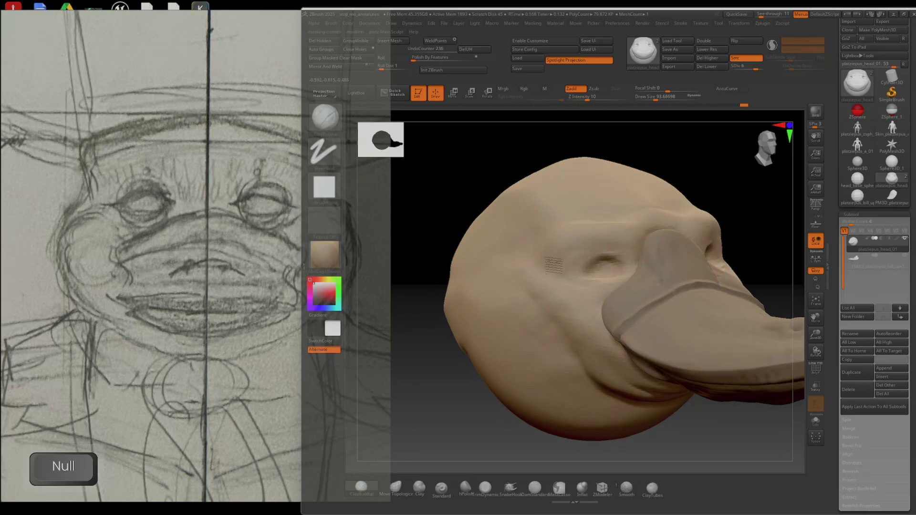
pyautogui.moveTo(651, 231)
pyautogui.mouseDown()
pyautogui.moveTo(646, 216)
pyautogui.moveTo(616, 227)
pyautogui.moveTo(643, 224)
pyautogui.moveTo(589, 222)
pyautogui.mouseUp()
# - Carve into the temple behind the eye with inverted ClayBuildup strokes
pyautogui.moveTo(534, 240); pyautogui.dragTo(591, 257, button='right')
pyautogui.keyDown('alt'); pyautogui.moveTo(560, 247); pyautogui.dragTo(529, 268); pyautogui.keyUp('alt')
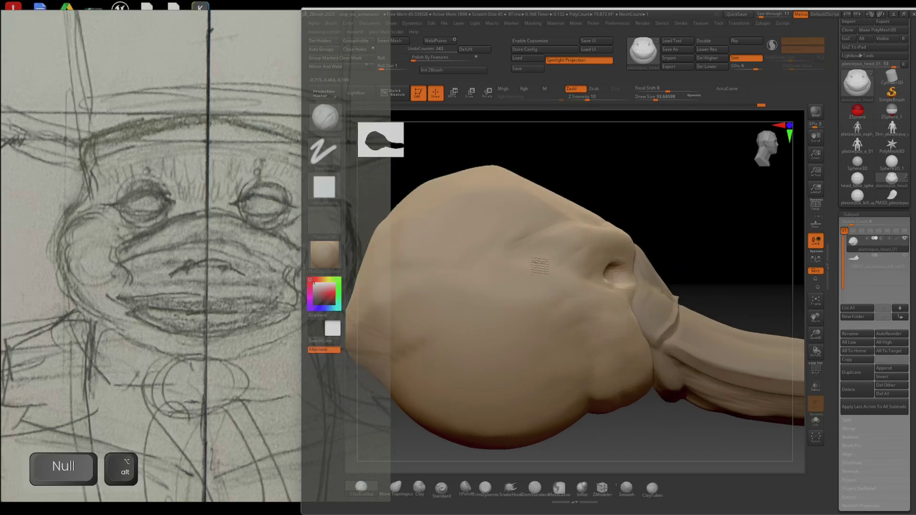
pyautogui.moveTo(591, 217); pyautogui.dragTo(563, 253, button='right')
pyautogui.rightClick(640, 267)
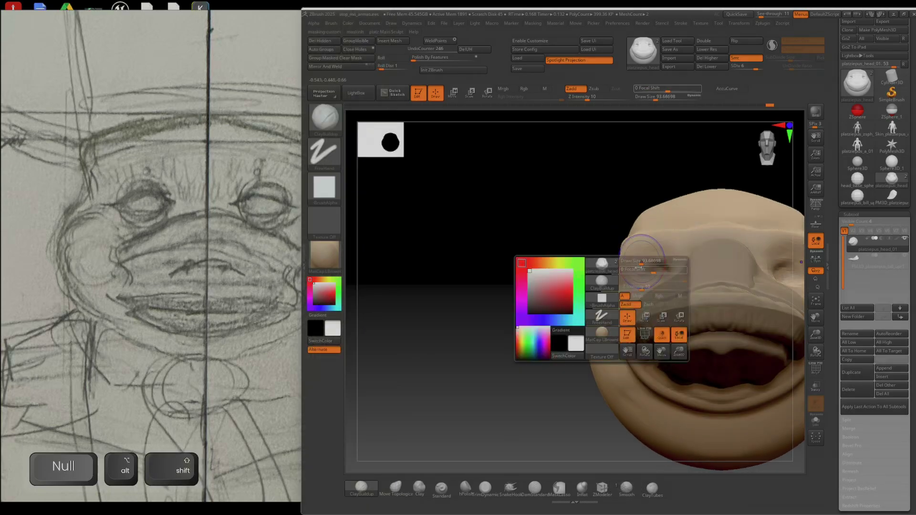
# - Shape the lower eyelid and lengthen the eye slit with ClayBuildup at a draw size of about 78
pyautogui.moveTo(804, 206)
pyautogui.keyDown('alt'); pyautogui.mouseDown(button='right')
pyautogui.moveTo(682, 217)
pyautogui.moveTo(640, 245)
pyautogui.moveTo(676, 262)
pyautogui.mouseUp(button='right'); pyautogui.keyUp('alt')
pyautogui.moveTo(676, 262)
pyautogui.mouseDown(button='right')
pyautogui.moveTo(646, 245)
pyautogui.moveTo(645, 256)
pyautogui.mouseUp(button='right')
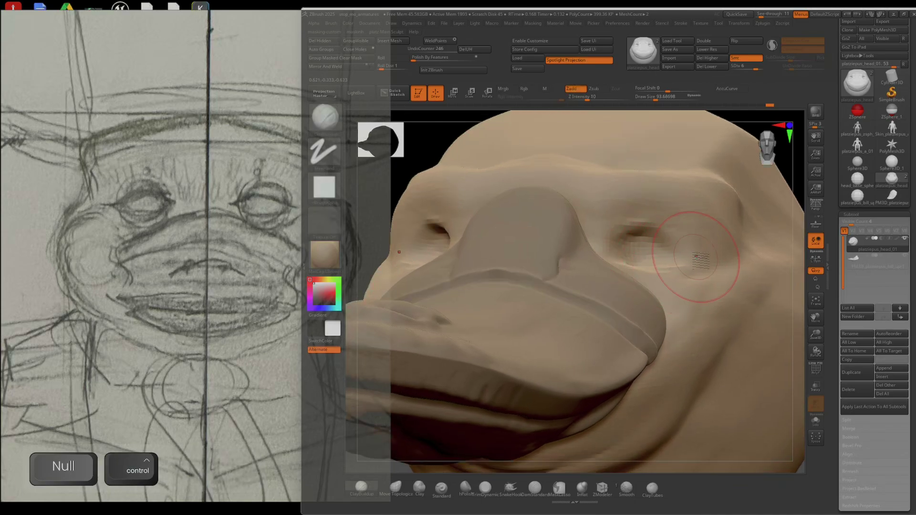
pyautogui.press('[')
pyautogui.press(']')
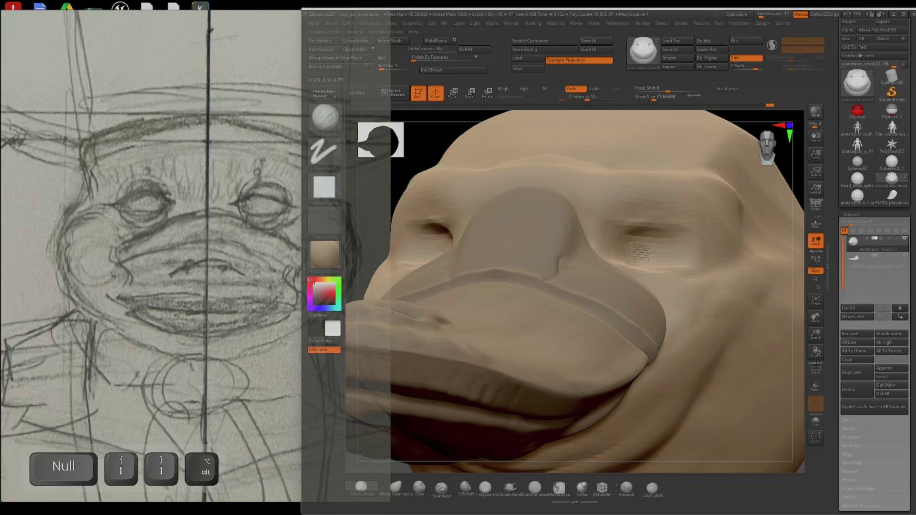
pyautogui.moveTo(642, 252)
pyautogui.keyDown('alt'); pyautogui.mouseDown()
pyautogui.moveTo(629, 234)
pyautogui.moveTo(661, 232)
pyautogui.mouseUp(); pyautogui.keyUp('alt')
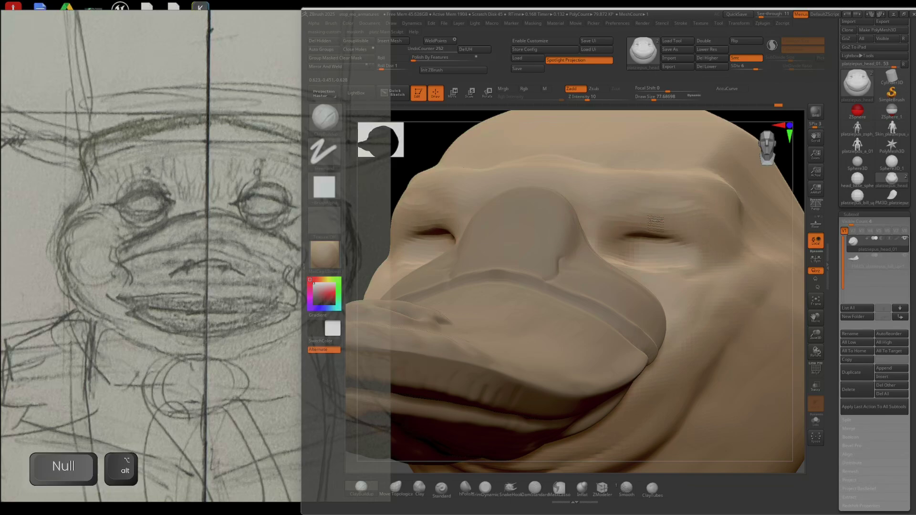
pyautogui.moveTo(636, 266)
pyautogui.mouseDown(button='right')
pyautogui.moveTo(630, 249)
pyautogui.moveTo(695, 241)
pyautogui.mouseUp(button='right')
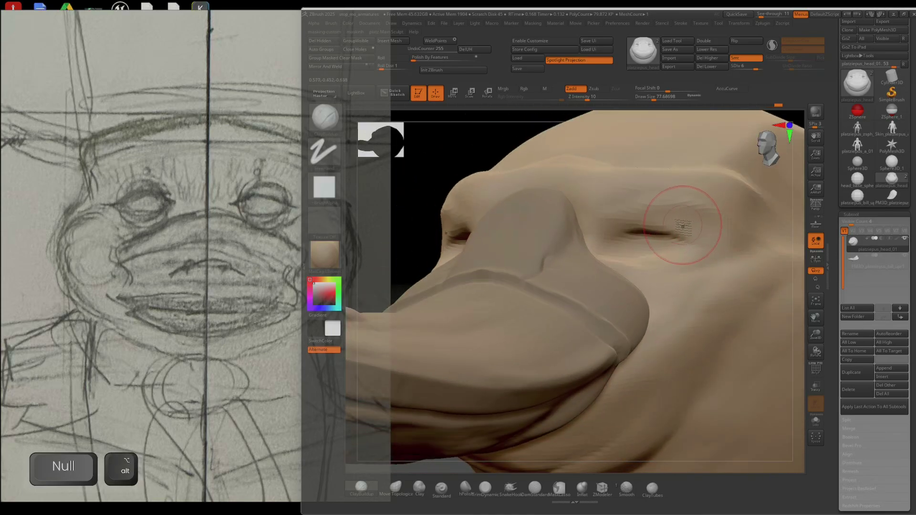
# - Build up the upper eyelid and the brow over the outer corner of the eye
pyautogui.moveTo(701, 218); pyautogui.dragTo(655, 208)
pyautogui.moveTo(713, 242); pyautogui.dragTo(682, 217, button='right')
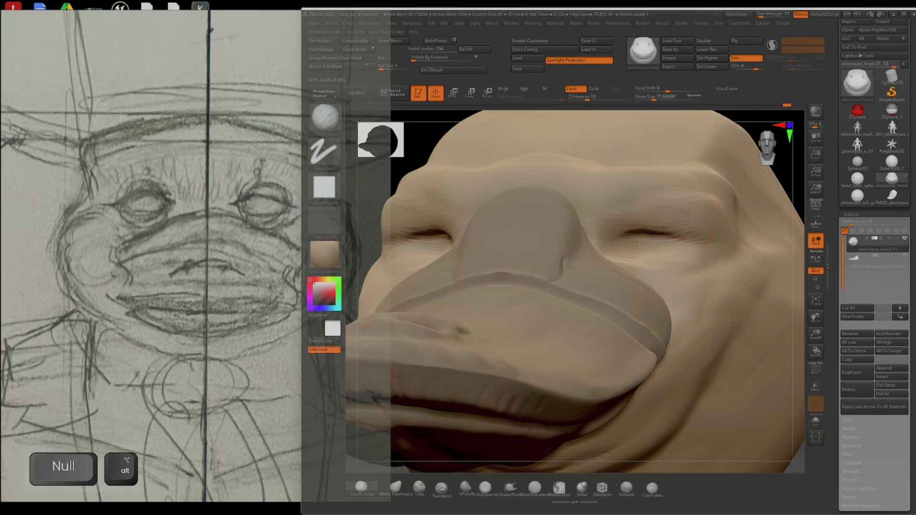
pyautogui.moveTo(686, 223); pyautogui.dragTo(716, 238)
pyautogui.moveTo(749, 193); pyautogui.dragTo(734, 203, button='right')
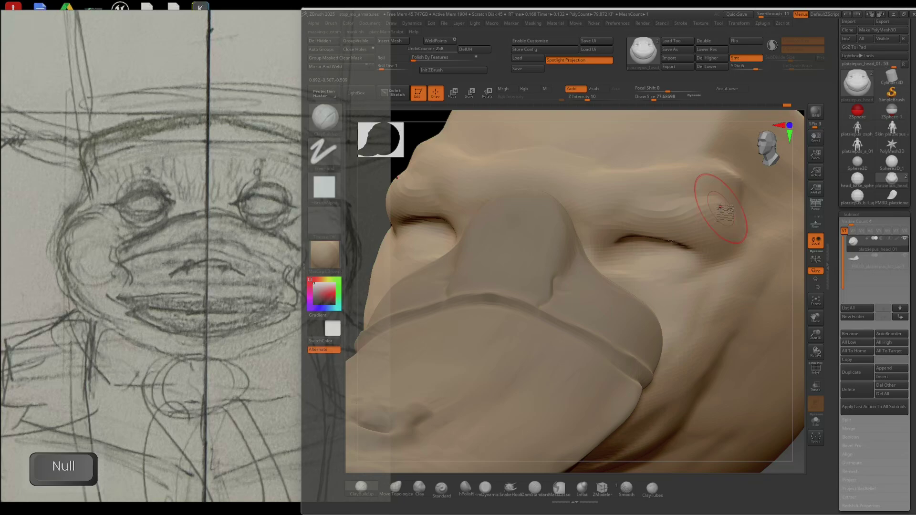
pyautogui.moveTo(720, 205)
pyautogui.mouseDown()
pyautogui.moveTo(655, 189)
pyautogui.moveTo(627, 170)
pyautogui.mouseUp()
pyautogui.moveTo(655, 258)
pyautogui.mouseDown(button='right')
pyautogui.moveTo(668, 193)
pyautogui.moveTo(650, 202)
pyautogui.moveTo(665, 195)
pyautogui.mouseUp(button='right')
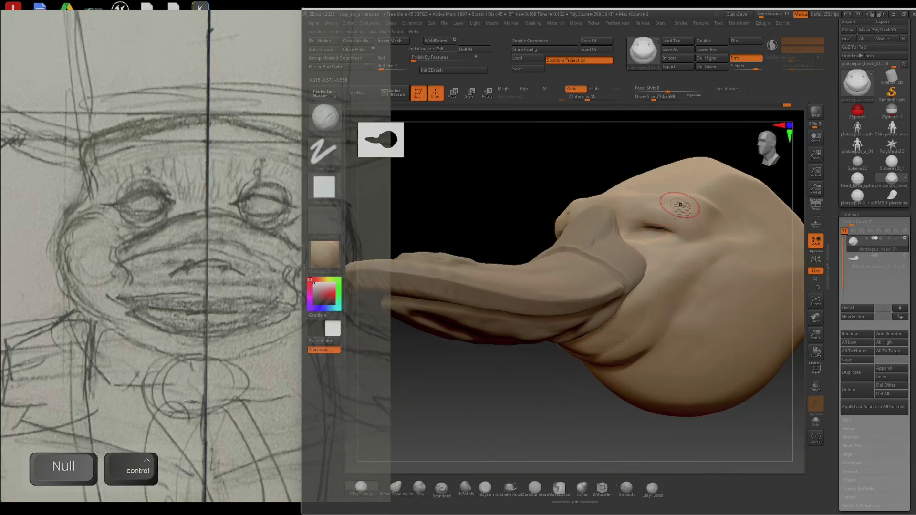
# - Fill the cheek fold below the corner of the bill using ClayBuildup at a draw size of about 309
pyautogui.moveTo(650, 405)
pyautogui.mouseDown(button='right')
pyautogui.moveTo(645, 345)
pyautogui.moveTo(675, 360)
pyautogui.mouseUp(button='right')
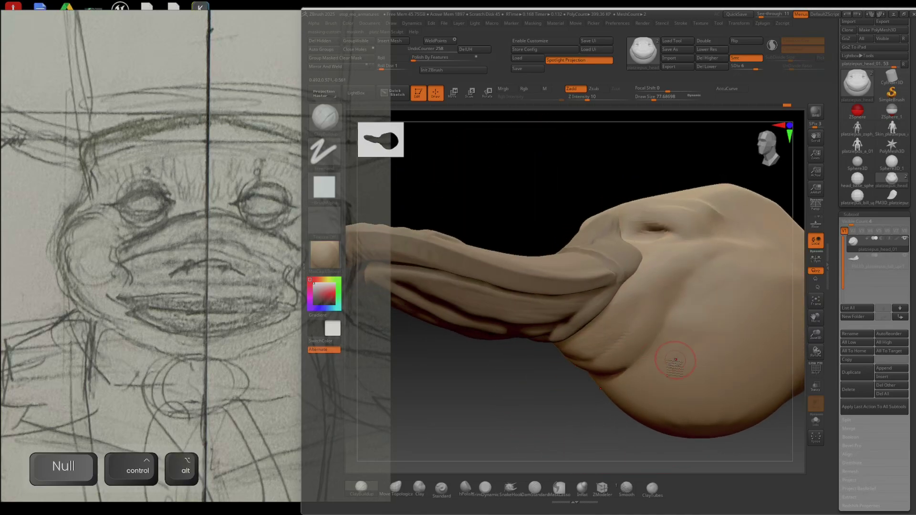
pyautogui.press(']')
pyautogui.press(']')
pyautogui.press(']')
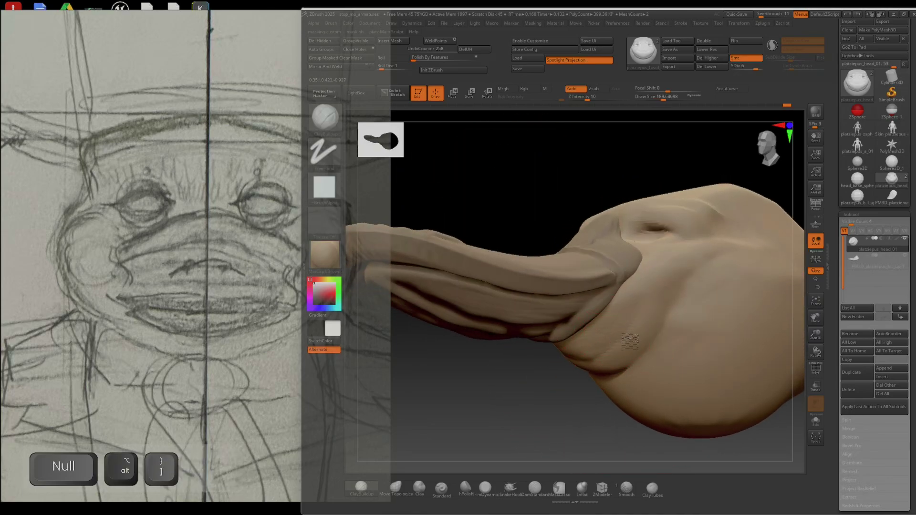
pyautogui.press(']')
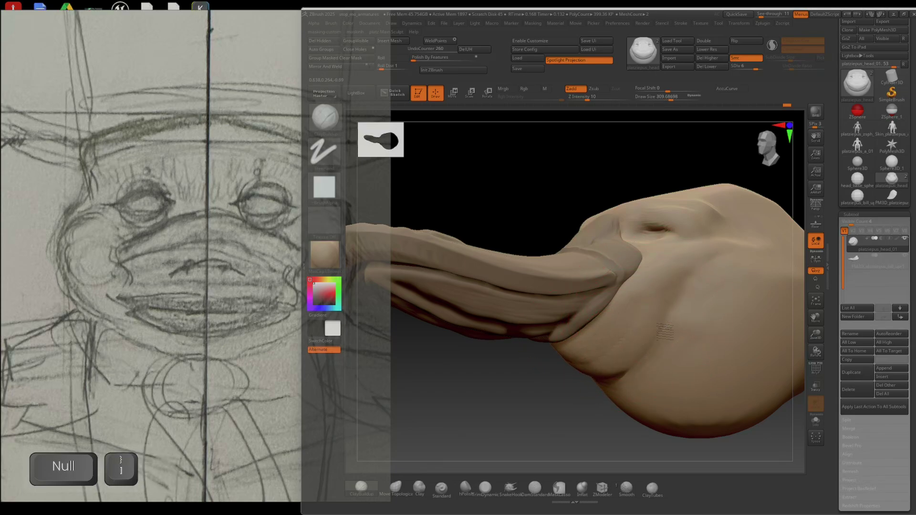
pyautogui.press('[')
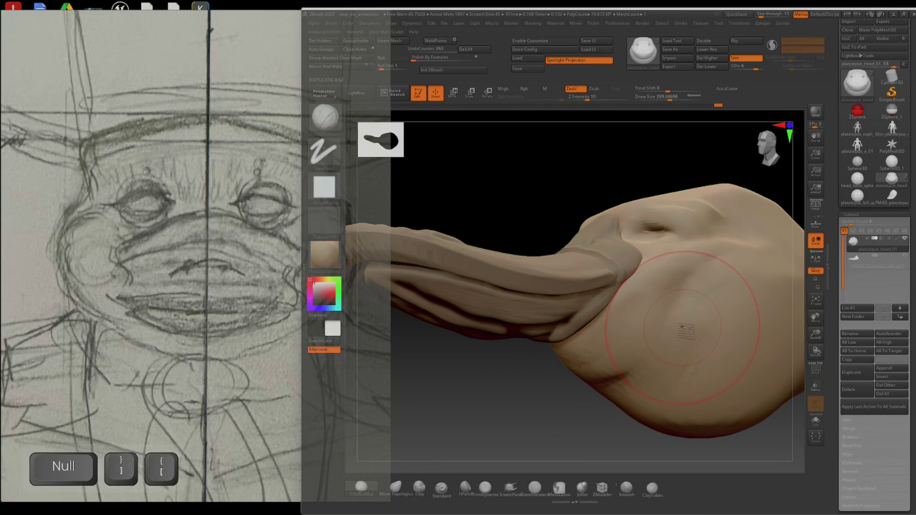
# - Switch to the Inflat brush and set its draw size to about 345
pyautogui.press('[')
pyautogui.press('[')
pyautogui.press('[')
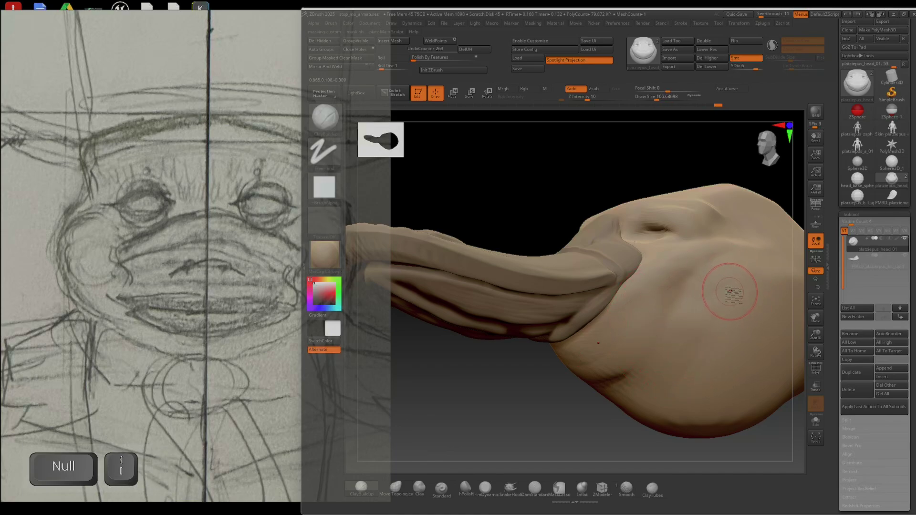
pyautogui.moveTo(732, 292)
pyautogui.mouseDown(button='right')
pyautogui.moveTo(719, 316)
pyautogui.moveTo(728, 310)
pyautogui.mouseUp(button='right')
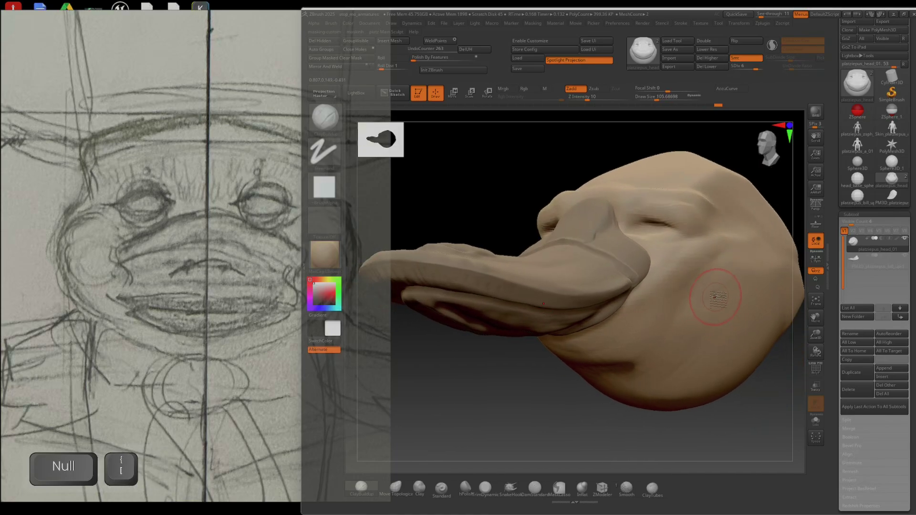
pyautogui.press(']')
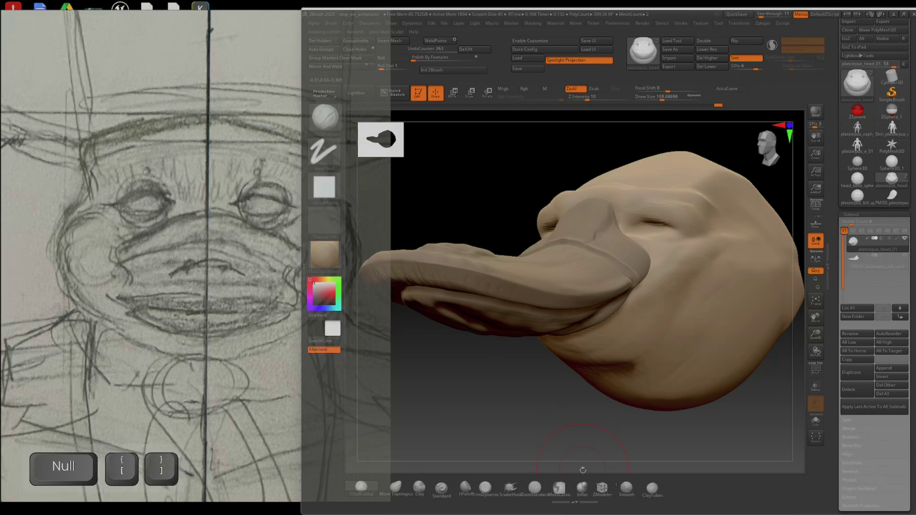
pyautogui.click(582, 487)
pyautogui.press(']')
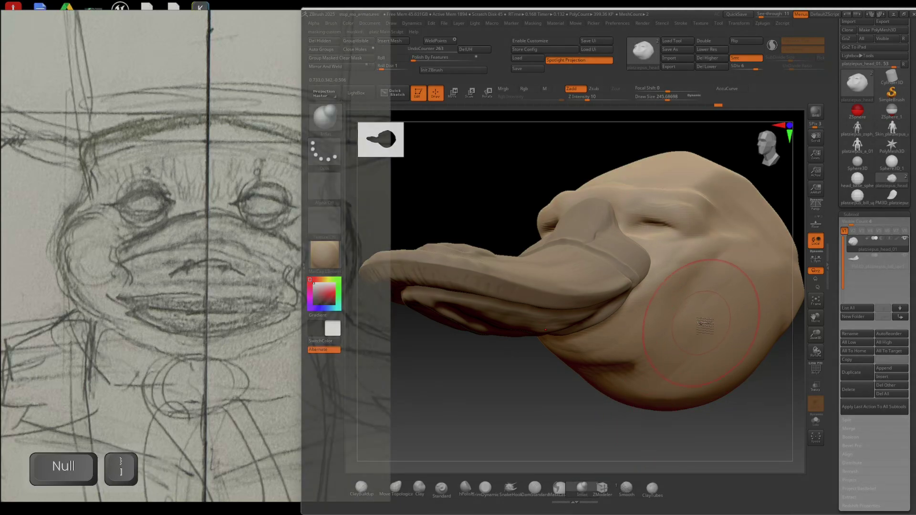
pyautogui.press(']')
pyautogui.press(']')
pyautogui.press(']')
# - Try inflating the cheek behind the bill at subdivision level 6, and undo the strokes
pyautogui.moveTo(678, 331)
pyautogui.mouseDown()
pyautogui.moveTo(702, 329)
pyautogui.moveTo(687, 344)
pyautogui.mouseUp()
pyautogui.moveTo(687, 343)
pyautogui.mouseDown(button='right')
pyautogui.moveTo(740, 320)
pyautogui.moveTo(718, 335)
pyautogui.mouseUp(button='right')
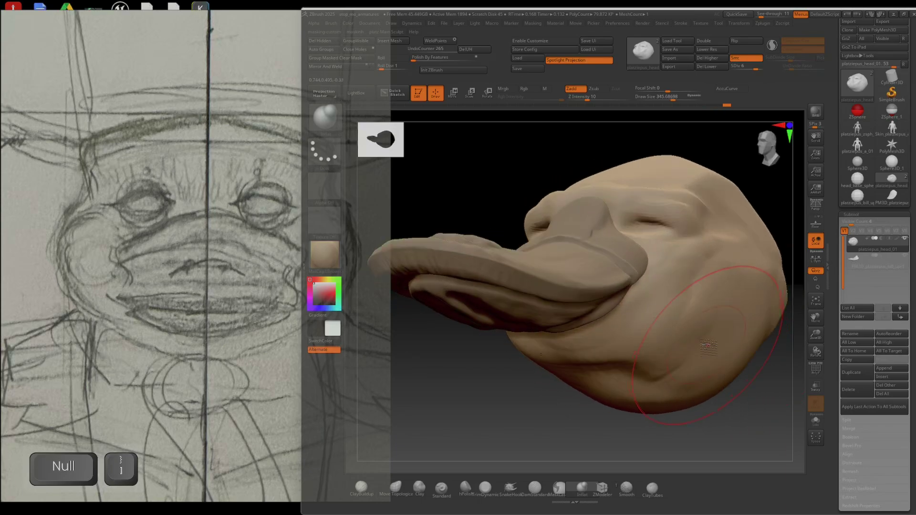
pyautogui.moveTo(718, 336); pyautogui.dragTo(723, 350)
pyautogui.moveTo(723, 351); pyautogui.dragTo(717, 337, button='right')
pyautogui.hotkey('ctrl', 'z')
pyautogui.hotkey('ctrl', 'z')
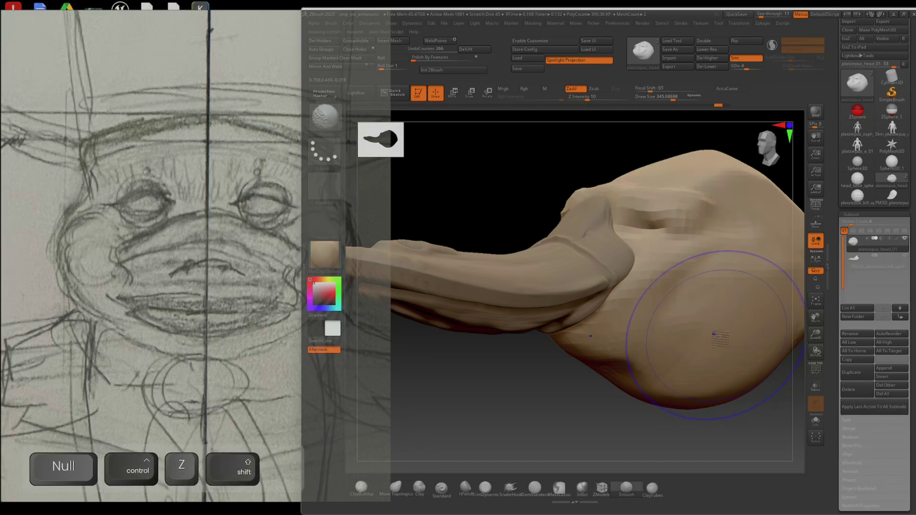
# - Lower the head to subdivision level 3 and inflate the cheek and the jaw beneath the bill
pyautogui.hotkey('shift', 'd')
pyautogui.hotkey('shift', 'd')
pyautogui.hotkey('shift', 'd')
pyautogui.moveTo(670, 317); pyautogui.dragTo(661, 337)
pyautogui.moveTo(661, 337); pyautogui.dragTo(694, 334, button='right')
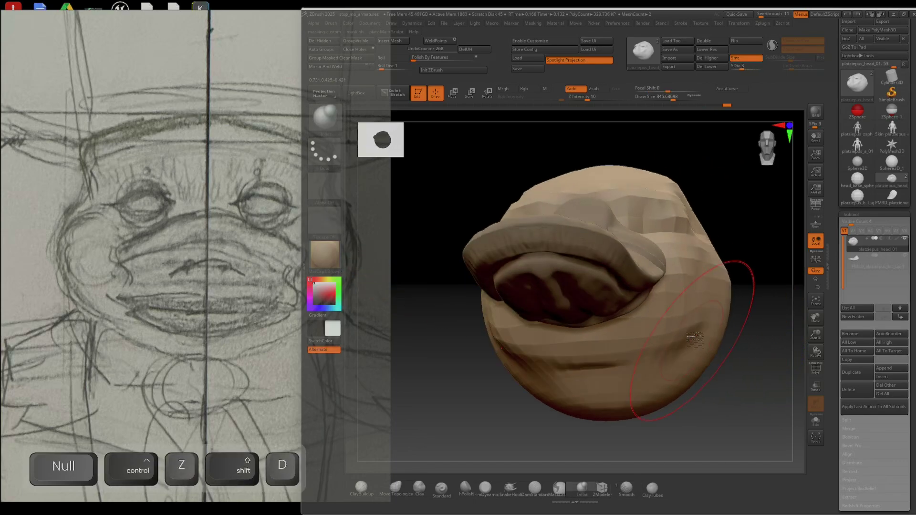
pyautogui.moveTo(695, 334); pyautogui.dragTo(668, 362)
pyautogui.moveTo(597, 365); pyautogui.dragTo(570, 360)
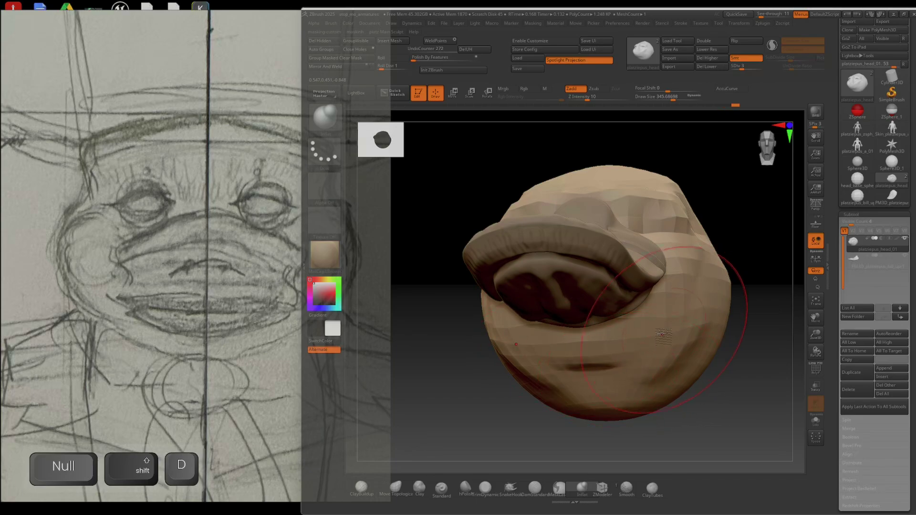
# - Inflate the side of the cheek further, continuing towards the back of the head
pyautogui.moveTo(662, 334); pyautogui.dragTo(656, 346)
pyautogui.moveTo(656, 346); pyautogui.dragTo(621, 351, button='right')
pyautogui.moveTo(706, 304)
pyautogui.mouseDown()
pyautogui.moveTo(684, 298)
pyautogui.moveTo(720, 289)
pyautogui.mouseUp()
pyautogui.moveTo(720, 288)
pyautogui.mouseDown(button='right')
pyautogui.moveTo(733, 292)
pyautogui.moveTo(694, 302)
pyautogui.mouseUp(button='right')
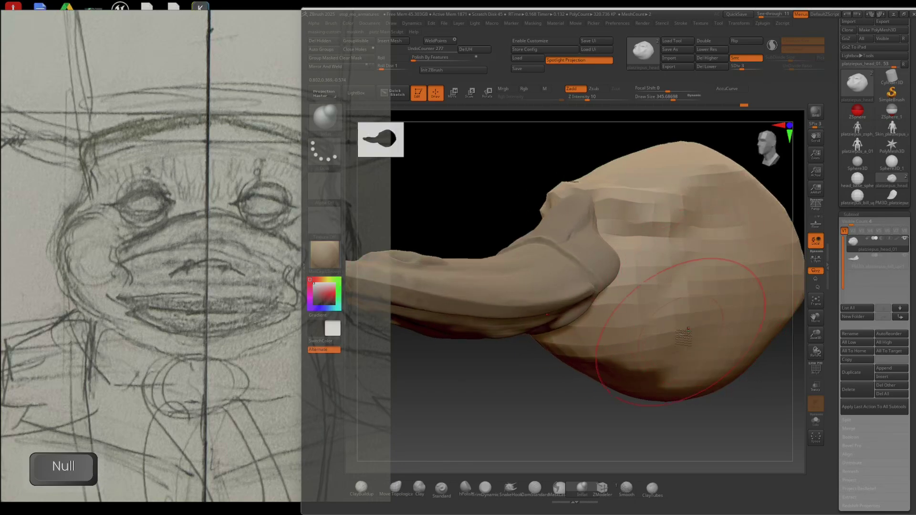
pyautogui.moveTo(721, 330); pyautogui.dragTo(692, 286)
pyautogui.moveTo(692, 286)
pyautogui.mouseDown(button='right')
pyautogui.moveTo(761, 268)
pyautogui.moveTo(769, 252)
pyautogui.mouseUp(button='right')
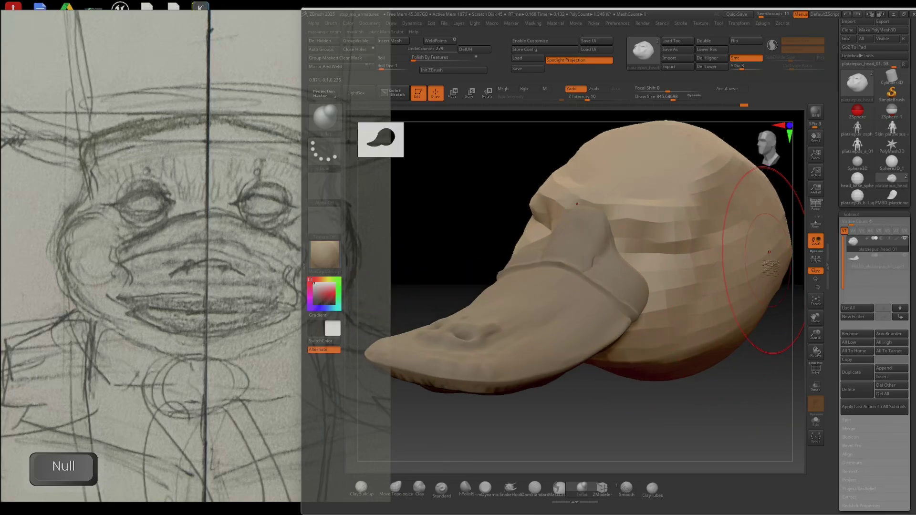
# - Inflate the crown and upper sides of the head with broad strokes to round out the skull
pyautogui.moveTo(719, 299)
pyautogui.mouseDown(button='right')
pyautogui.moveTo(735, 327)
pyautogui.moveTo(680, 366)
pyautogui.moveTo(734, 327)
pyautogui.moveTo(672, 399)
pyautogui.moveTo(687, 377)
pyautogui.moveTo(674, 355)
pyautogui.mouseUp(button='right')
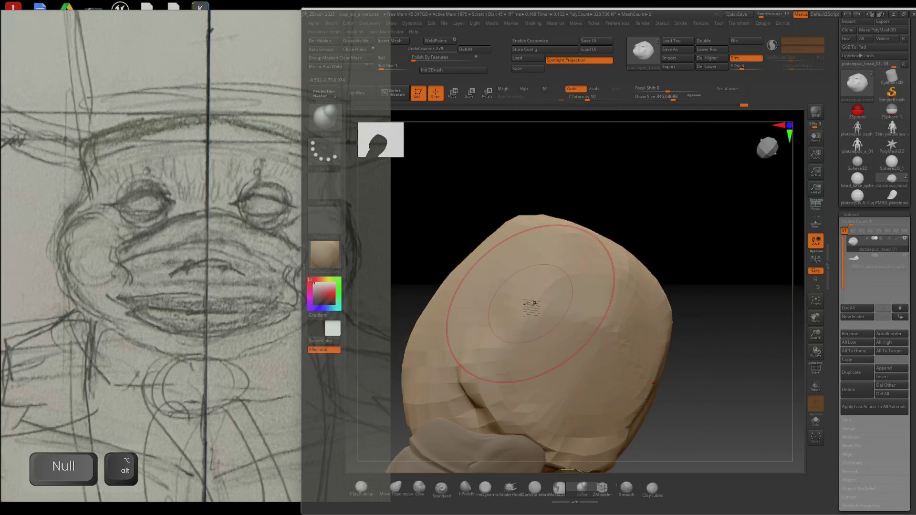
pyautogui.moveTo(496, 316); pyautogui.dragTo(489, 306, button='right')
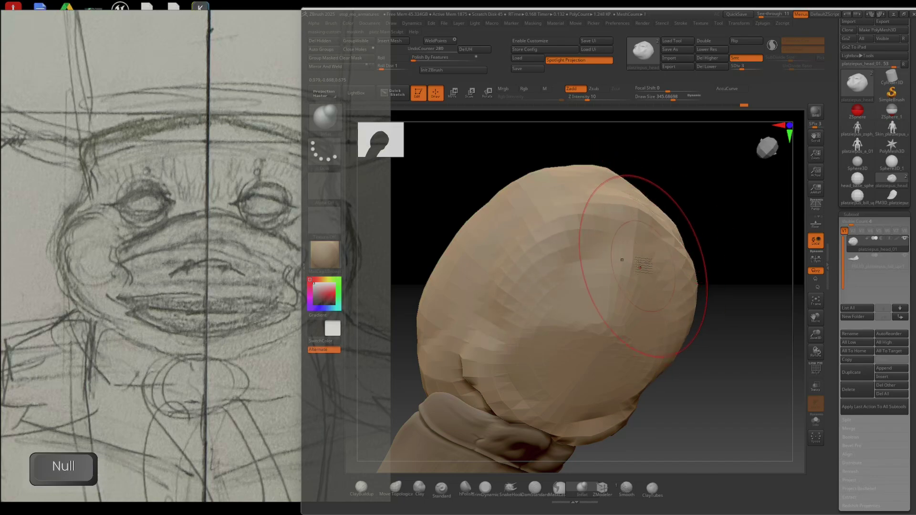
pyautogui.moveTo(608, 238)
pyautogui.mouseDown()
pyautogui.moveTo(596, 230)
pyautogui.moveTo(635, 238)
pyautogui.mouseUp()
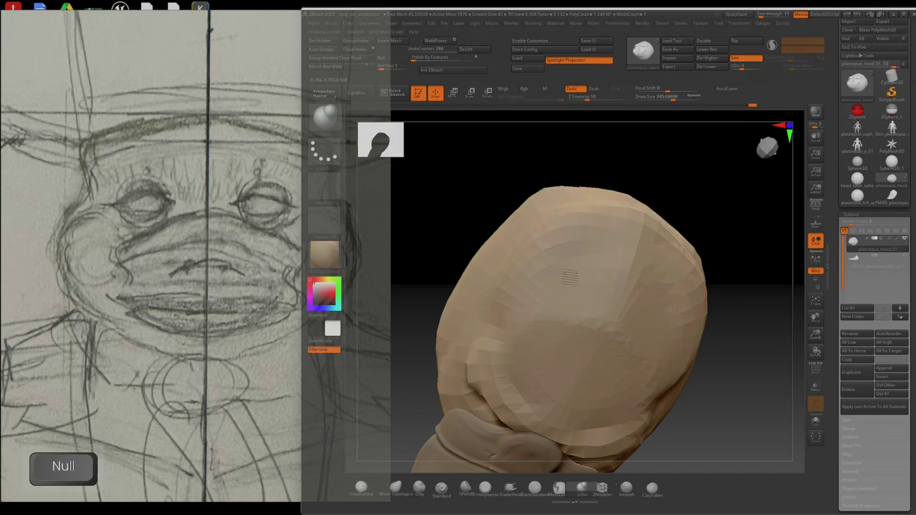
pyautogui.moveTo(570, 277); pyautogui.dragTo(563, 245)
pyautogui.moveTo(572, 238)
pyautogui.mouseDown(button='right')
pyautogui.moveTo(620, 262)
pyautogui.moveTo(609, 270)
pyautogui.moveTo(665, 266)
pyautogui.moveTo(666, 305)
pyautogui.mouseUp(button='right')
pyautogui.moveTo(527, 322); pyautogui.dragTo(520, 343)
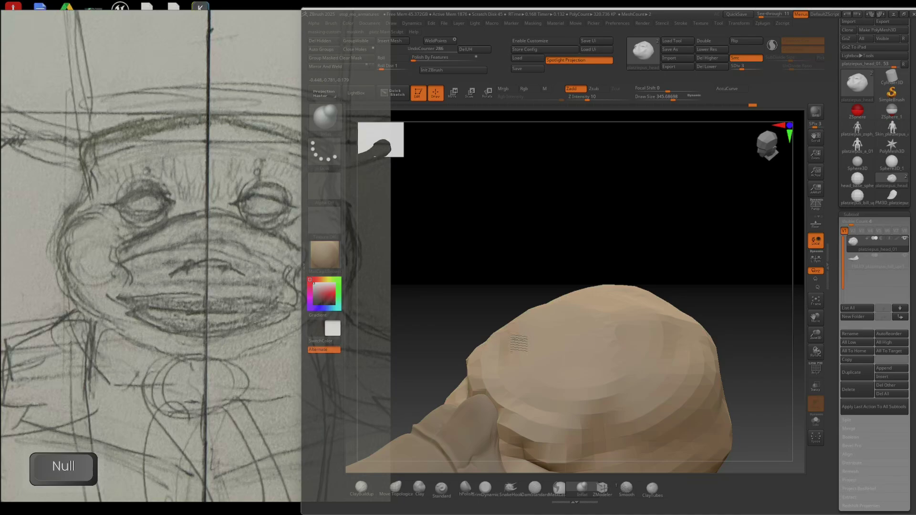
pyautogui.moveTo(666, 339)
pyautogui.mouseDown()
pyautogui.moveTo(610, 302)
pyautogui.moveTo(559, 318)
pyautogui.mouseUp()
# - Smooth the side of the head behind the brow at subdivision level 3
pyautogui.moveTo(638, 342); pyautogui.dragTo(652, 303, button='right')
pyautogui.moveTo(715, 331)
pyautogui.mouseDown(button='right')
pyautogui.moveTo(706, 343)
pyautogui.moveTo(747, 291)
pyautogui.moveTo(708, 265)
pyautogui.moveTo(749, 329)
pyautogui.moveTo(685, 292)
pyautogui.moveTo(716, 286)
pyautogui.mouseUp(button='right')
pyautogui.moveTo(654, 257); pyautogui.dragTo(666, 292, button='right')
pyautogui.press('shift')
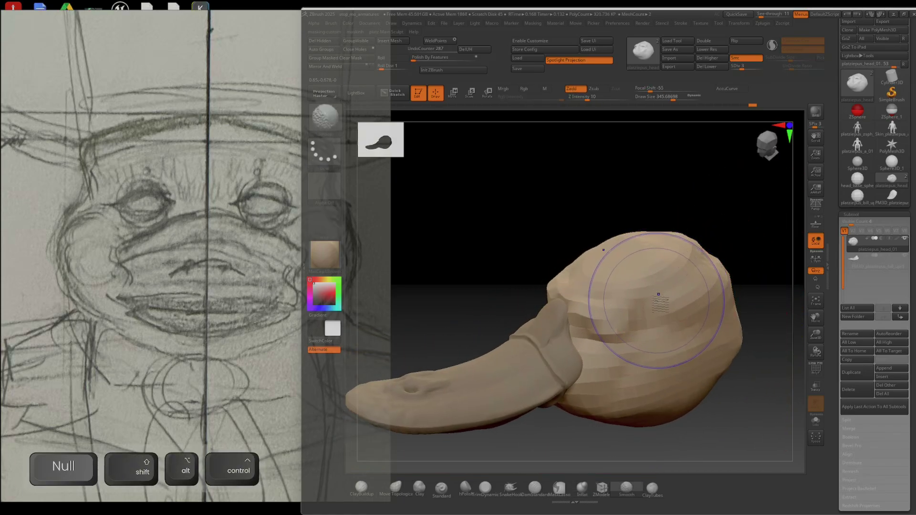
pyautogui.keyDown('shift'); pyautogui.moveTo(679, 284); pyautogui.dragTo(639, 294); pyautogui.keyUp('shift')
pyautogui.press('shift')
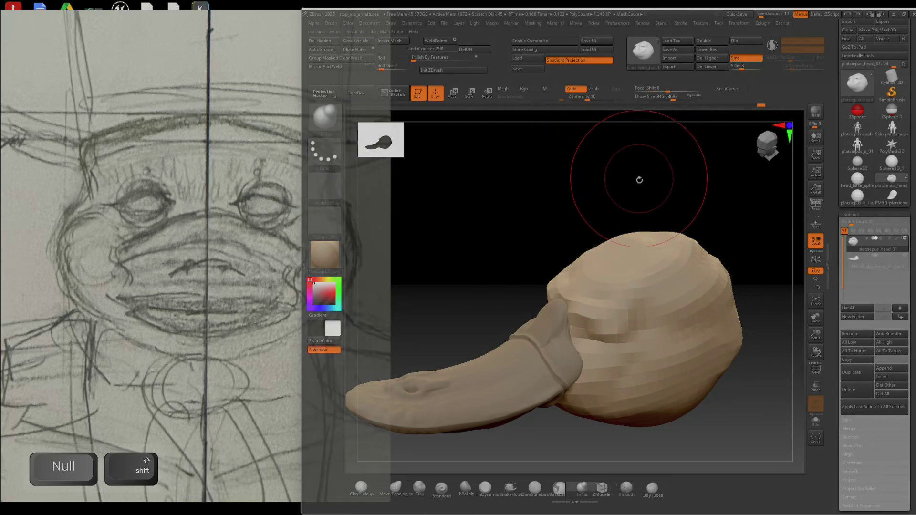
pyautogui.moveTo(640, 177); pyautogui.dragTo(649, 186)
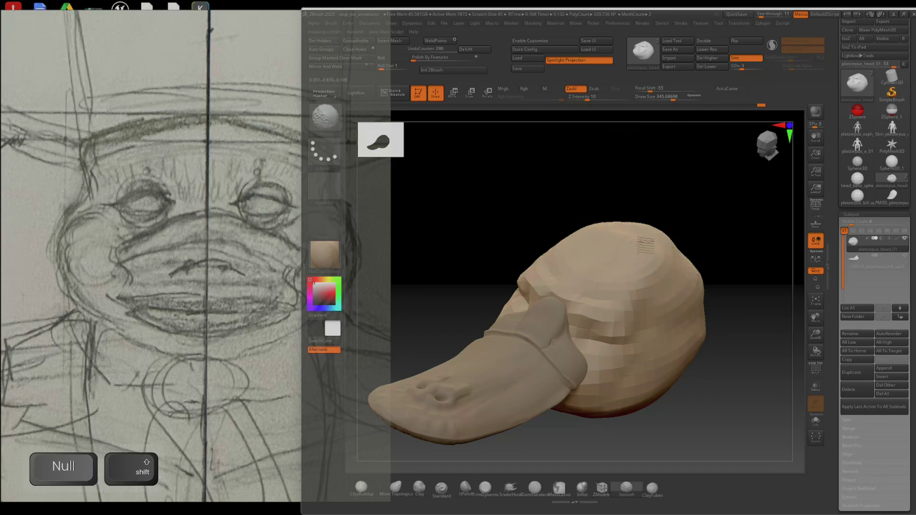
# - Smooth the surface on the side of the head and raise the head's subdivision level to 6
pyautogui.keyDown('shift'); pyautogui.moveTo(680, 248); pyautogui.dragTo(705, 231); pyautogui.keyUp('shift')
pyautogui.press('d')
pyautogui.press('d')
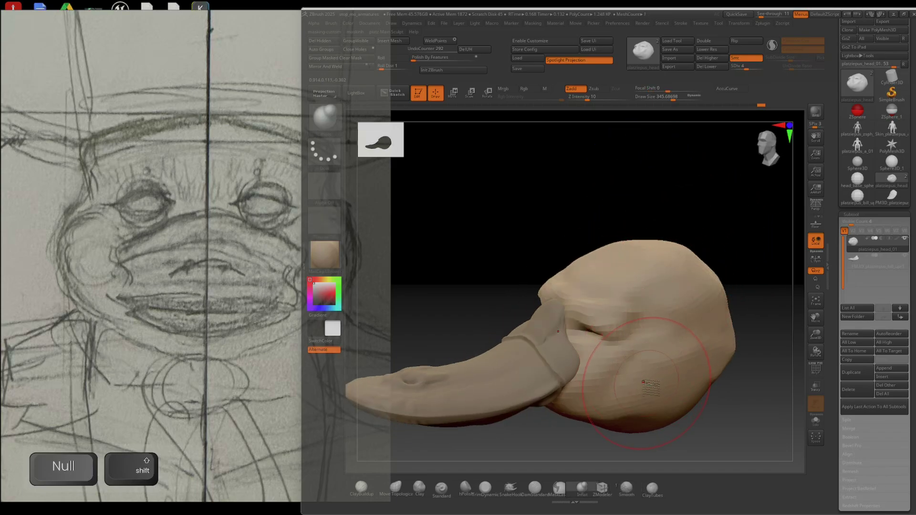
pyautogui.press('d')
# - Choose the ClayBuildup brush and divide the head mesh once more, to subdivision level 7
pyautogui.moveTo(758, 328); pyautogui.dragTo(572, 334)
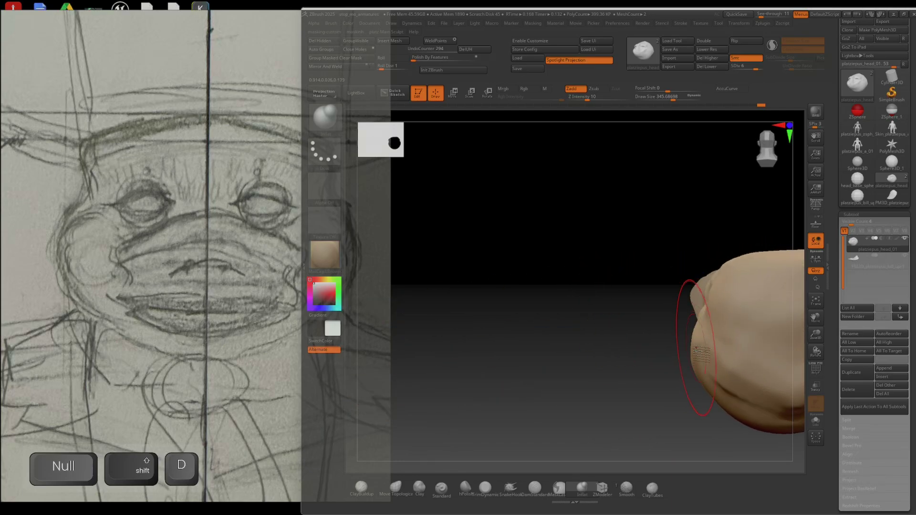
pyautogui.moveTo(639, 348)
pyautogui.mouseDown()
pyautogui.moveTo(746, 357)
pyautogui.moveTo(703, 357)
pyautogui.moveTo(708, 374)
pyautogui.moveTo(670, 374)
pyautogui.moveTo(704, 361)
pyautogui.mouseUp()
pyautogui.moveTo(701, 361)
pyautogui.keyDown('ctrl'); pyautogui.mouseDown(button='right')
pyautogui.moveTo(702, 348)
pyautogui.moveTo(748, 354)
pyautogui.moveTo(680, 366)
pyautogui.moveTo(743, 357)
pyautogui.moveTo(726, 353)
pyautogui.moveTo(713, 303)
pyautogui.mouseUp(button='right'); pyautogui.keyUp('ctrl')
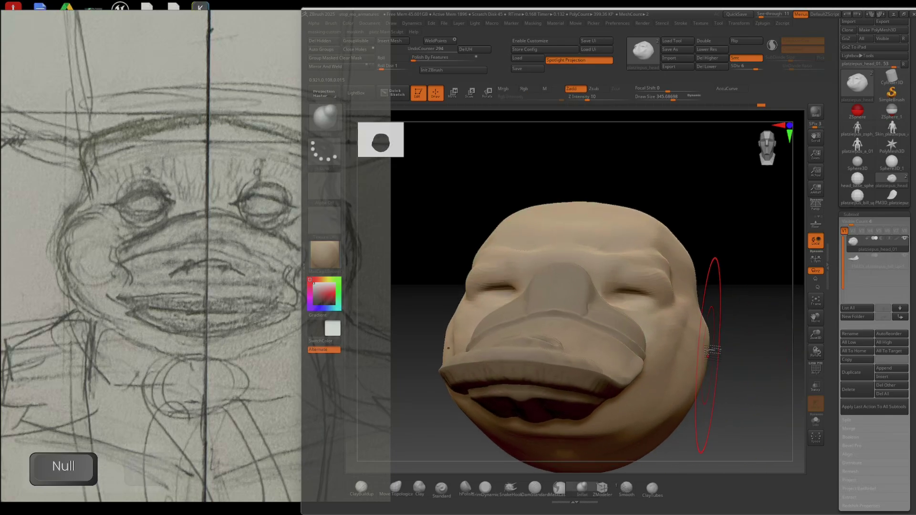
pyautogui.keyDown('ctrl'); pyautogui.moveTo(647, 270); pyautogui.dragTo(665, 326, button='right'); pyautogui.keyUp('ctrl')
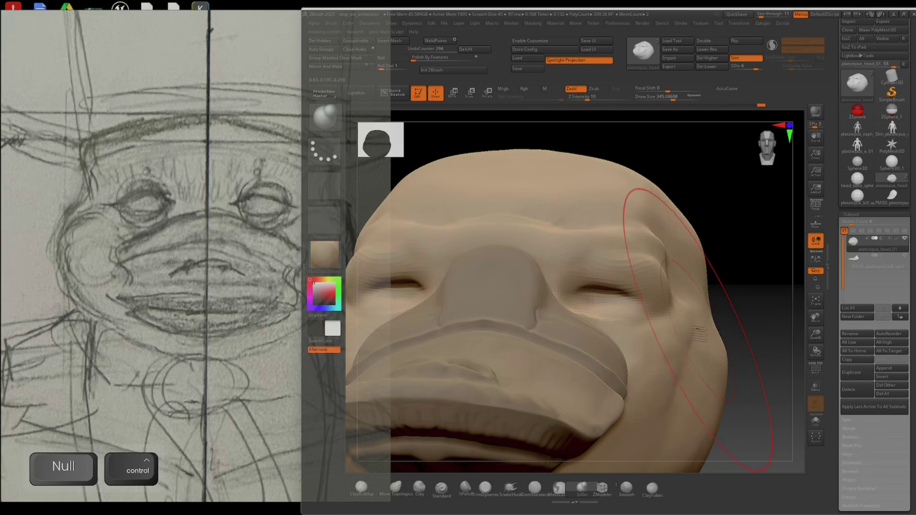
pyautogui.hotkey('ctrl', 'b')
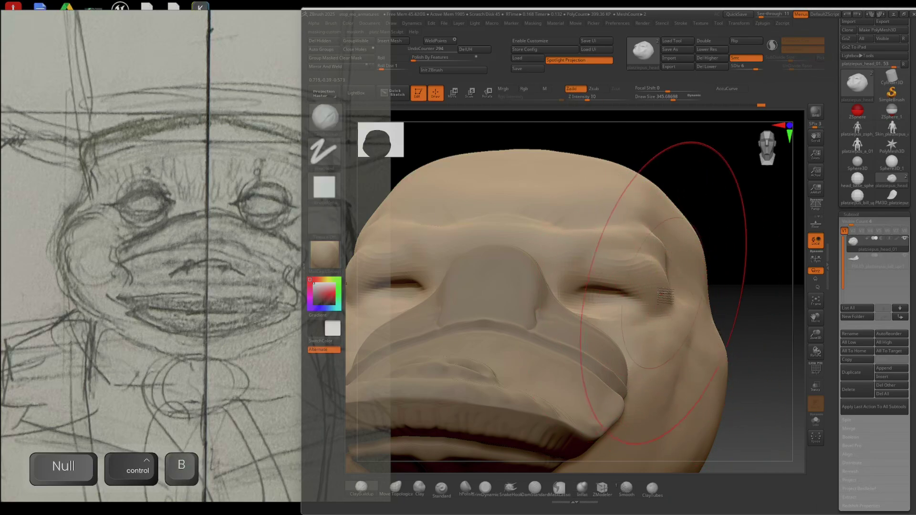
pyautogui.moveTo(648, 55)
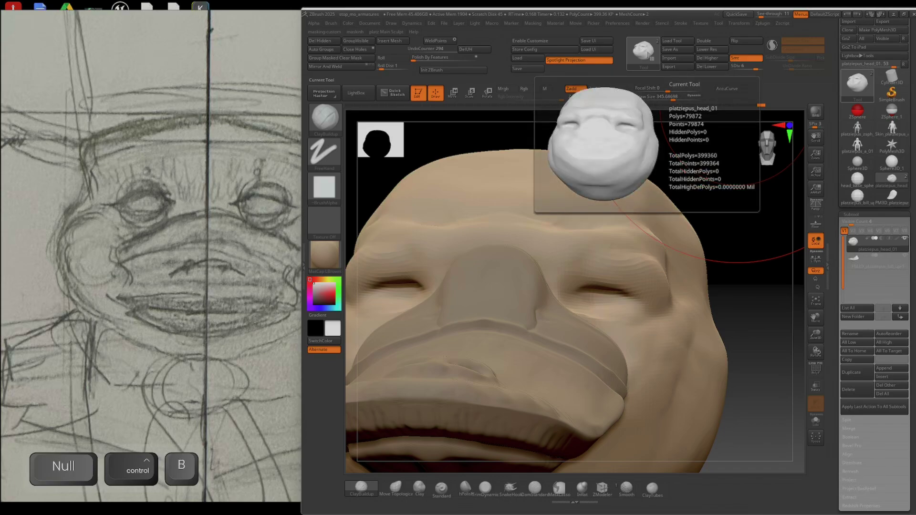
pyautogui.moveTo(737, 231); pyautogui.dragTo(741, 233)
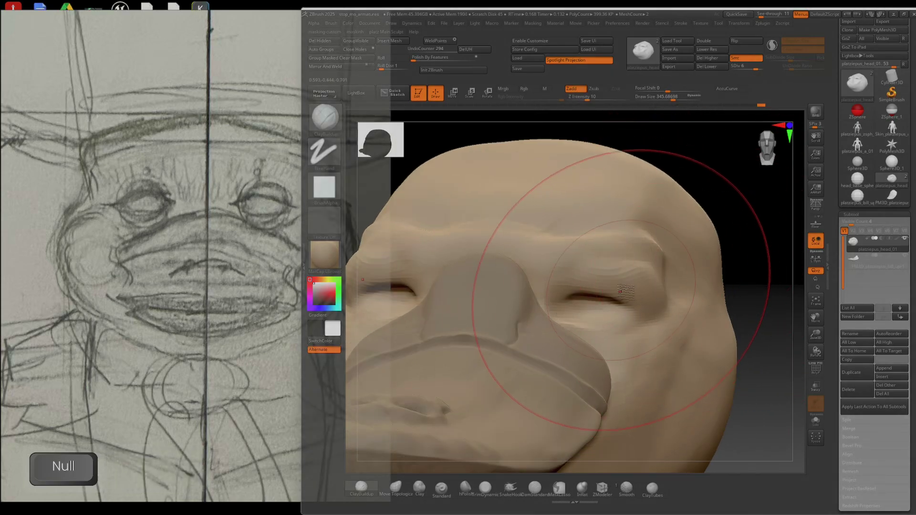
pyautogui.hotkey('ctrl', 'd')
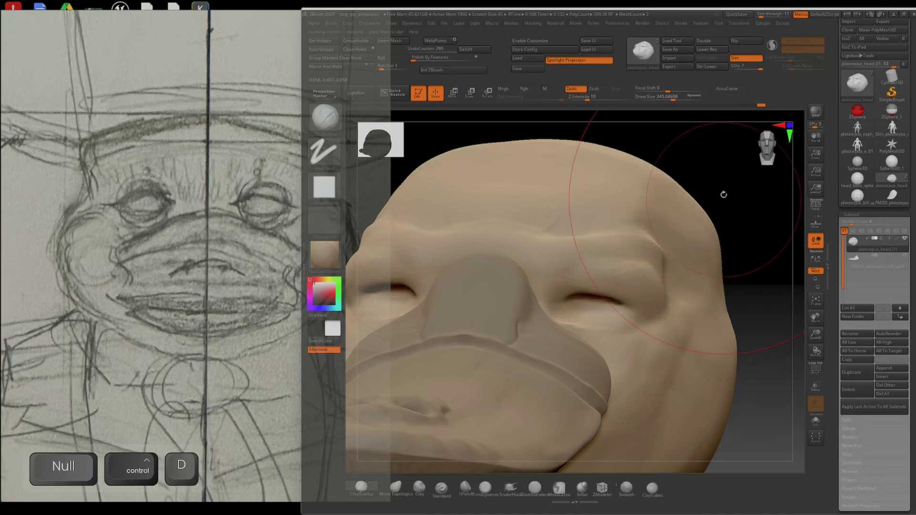
pyautogui.press('d')
pyautogui.moveTo(643, 56)
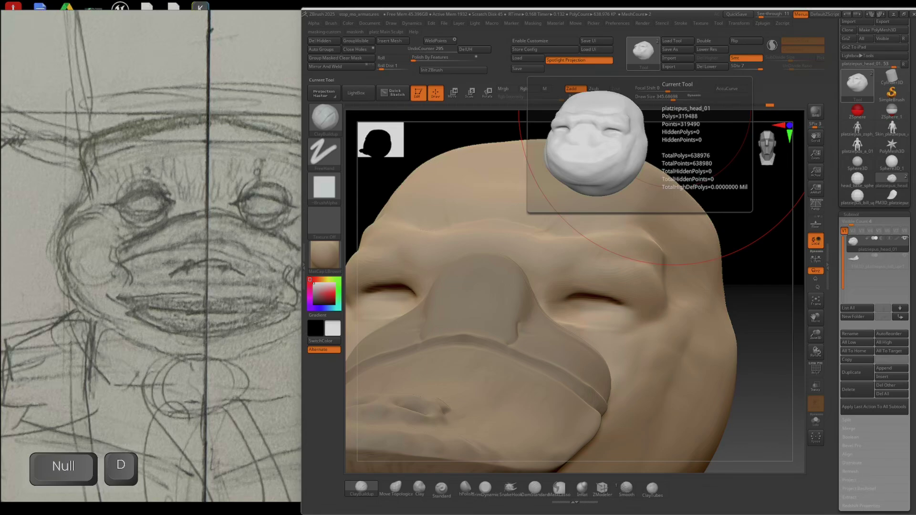
# - Build up the eyelid forms around the eyes with ClayBuildup at a draw size of about 113
pyautogui.moveTo(750, 282); pyautogui.dragTo(711, 284)
pyautogui.moveTo(626, 288)
pyautogui.keyDown('ctrl'); pyautogui.mouseDown(button='right')
pyautogui.moveTo(640, 308)
pyautogui.moveTo(602, 307)
pyautogui.moveTo(621, 308)
pyautogui.moveTo(542, 327)
pyautogui.mouseUp(button='right'); pyautogui.keyUp('ctrl')
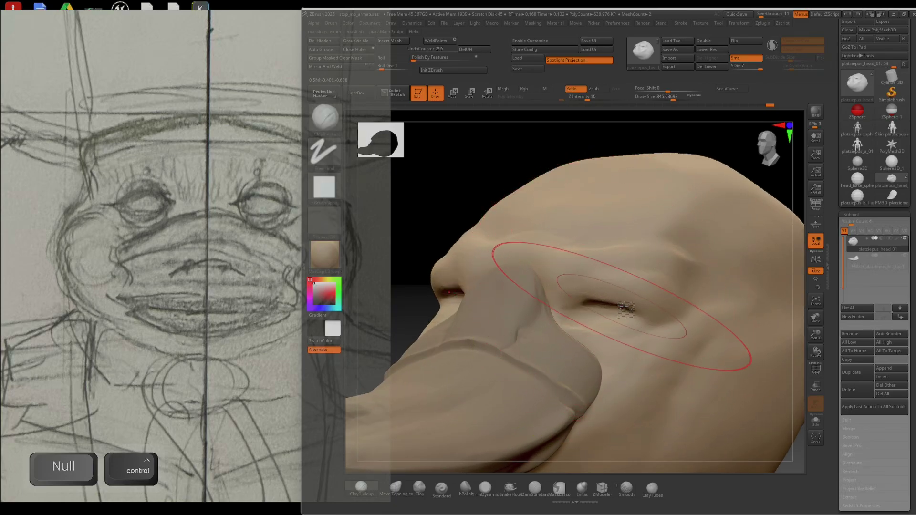
pyautogui.press('[')
pyautogui.press('[')
pyautogui.moveTo(604, 292)
pyautogui.mouseDown(button='right')
pyautogui.moveTo(620, 300)
pyautogui.moveTo(581, 305)
pyautogui.moveTo(594, 321)
pyautogui.moveTo(603, 302)
pyautogui.moveTo(628, 307)
pyautogui.moveTo(582, 296)
pyautogui.moveTo(623, 307)
pyautogui.moveTo(570, 312)
pyautogui.moveTo(622, 299)
pyautogui.moveTo(637, 315)
pyautogui.moveTo(614, 300)
pyautogui.mouseUp(button='right')
pyautogui.press('[')
pyautogui.moveTo(657, 319); pyautogui.dragTo(659, 315)
pyautogui.moveTo(659, 312); pyautogui.dragTo(638, 316, button='right')
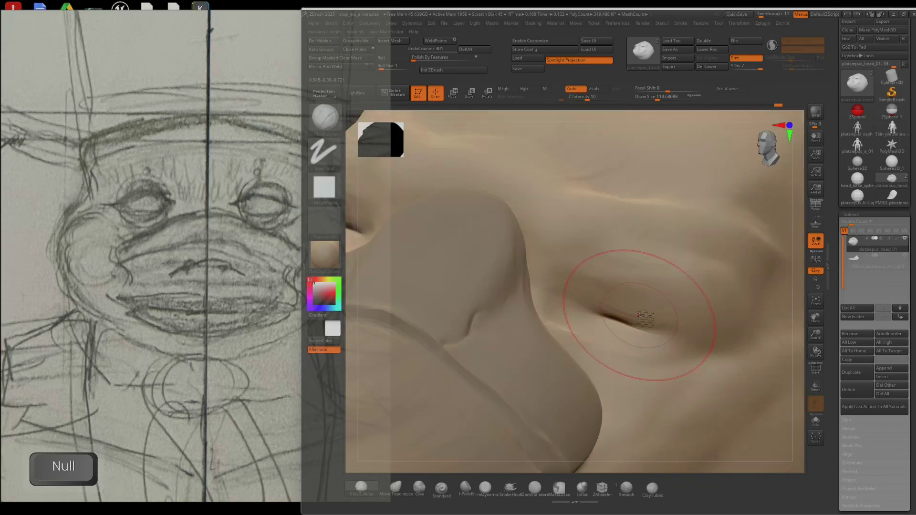
pyautogui.moveTo(661, 325); pyautogui.dragTo(691, 341)
pyautogui.moveTo(725, 329); pyautogui.dragTo(706, 335, button='right')
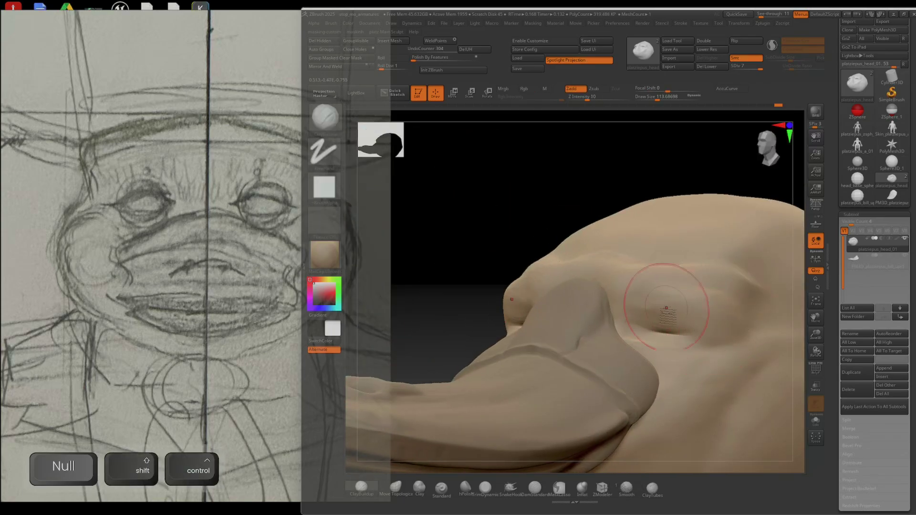
pyautogui.moveTo(707, 336); pyautogui.dragTo(702, 356)
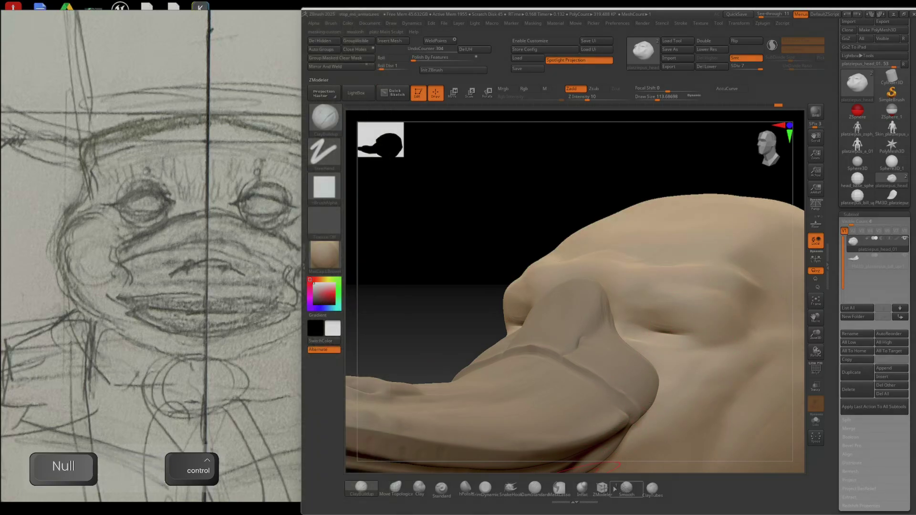
# - Carve the eyelid creases and inner eye corners with the Dam Standard brush at a draw size of about 49
pyautogui.click(535, 487)
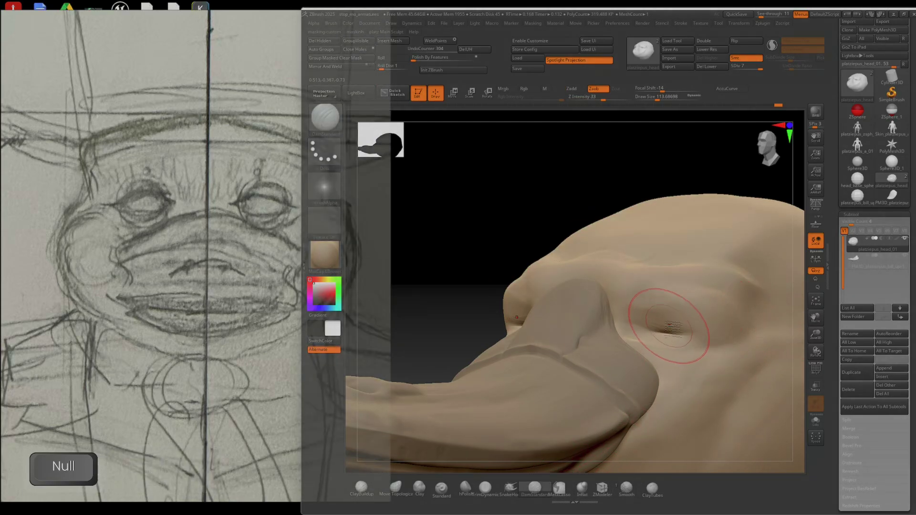
pyautogui.press('[')
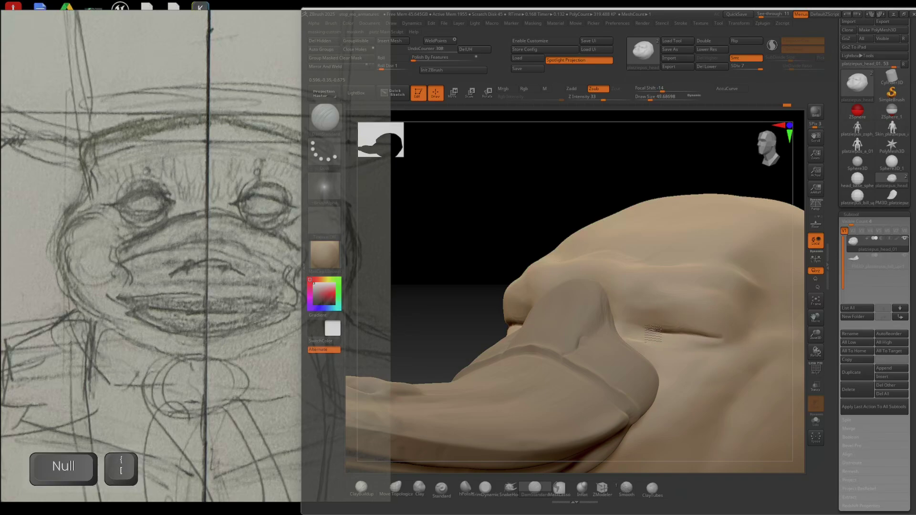
pyautogui.moveTo(652, 333); pyautogui.dragTo(645, 329, button='right')
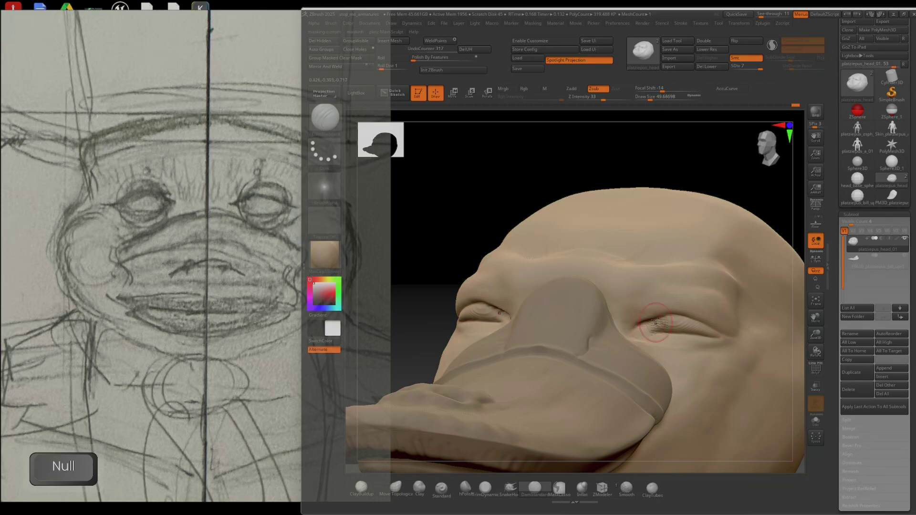
pyautogui.moveTo(640, 333); pyautogui.dragTo(643, 344, button='right')
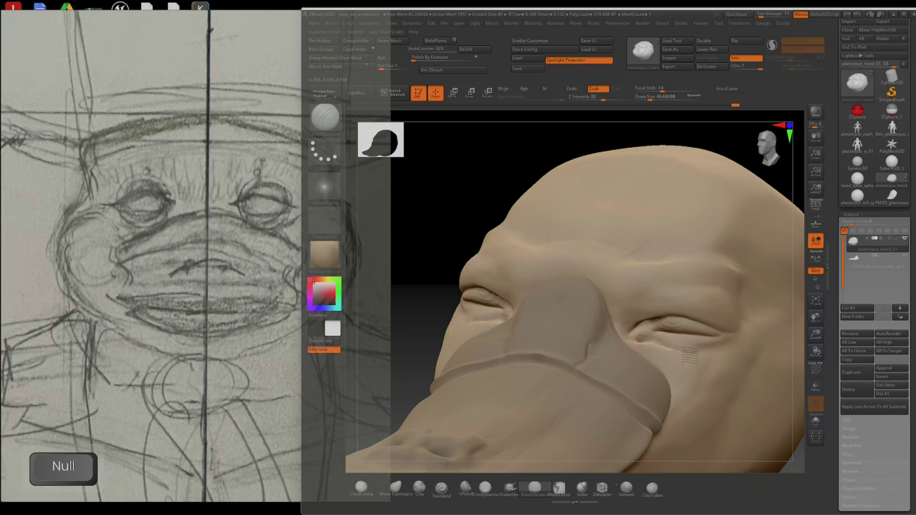
pyautogui.moveTo(720, 351)
pyautogui.mouseDown(button='right')
pyautogui.moveTo(692, 339)
pyautogui.moveTo(704, 340)
pyautogui.moveTo(690, 329)
pyautogui.moveTo(707, 320)
pyautogui.moveTo(699, 324)
pyautogui.mouseUp(button='right')
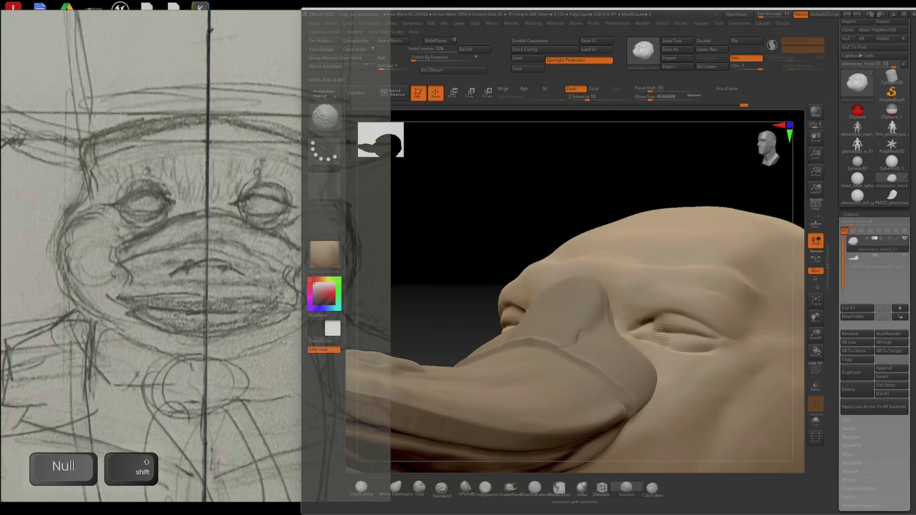
# - Deepen the eye opening and sharpen the upper and lower lid edges with carving strokes
pyautogui.keyDown('ctrl'); pyautogui.moveTo(682, 354); pyautogui.dragTo(694, 329, button='right'); pyautogui.keyUp('ctrl')
pyautogui.moveTo(694, 329); pyautogui.dragTo(785, 384, button='right')
pyautogui.keyDown('ctrl'); pyautogui.moveTo(670, 289); pyautogui.dragTo(629, 239, button='right'); pyautogui.keyUp('ctrl')
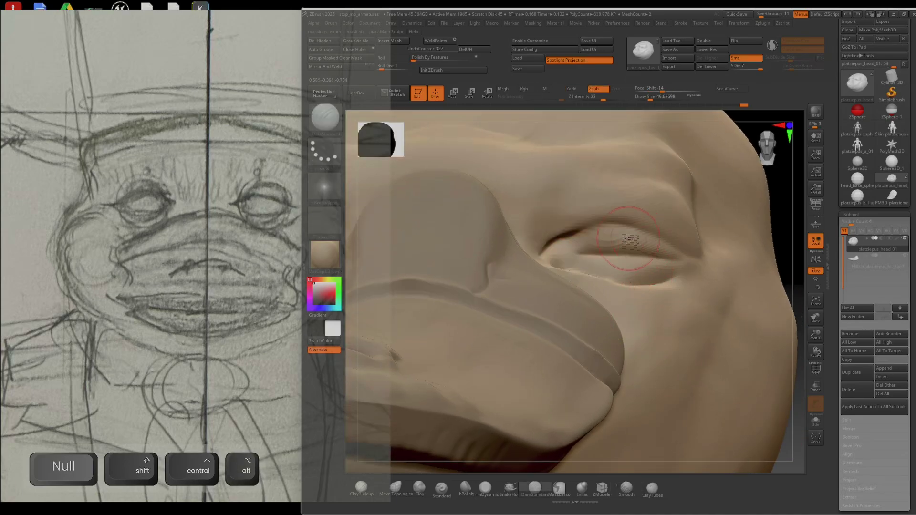
pyautogui.moveTo(584, 256)
pyautogui.mouseDown()
pyautogui.moveTo(560, 262)
pyautogui.moveTo(595, 250)
pyautogui.mouseUp()
pyautogui.moveTo(612, 282); pyautogui.dragTo(562, 264)
pyautogui.moveTo(601, 261); pyautogui.dragTo(564, 268, button='right')
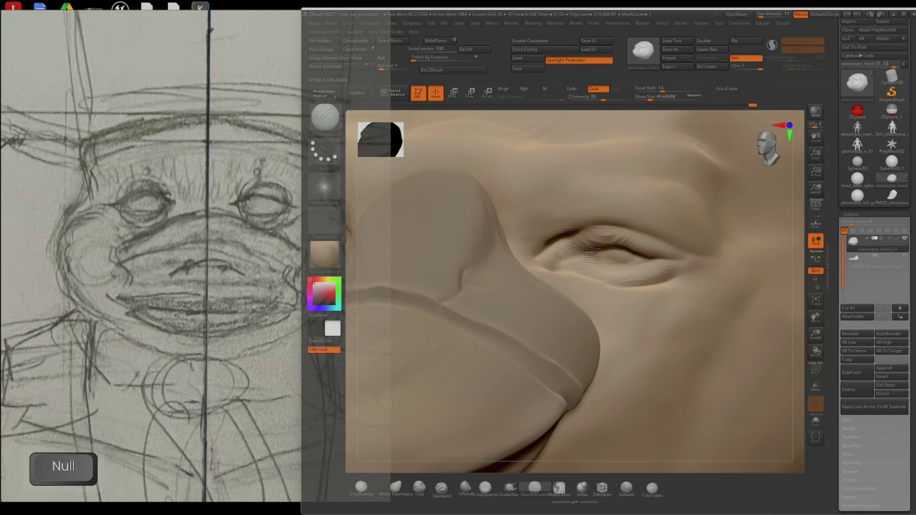
pyautogui.moveTo(575, 257)
pyautogui.keyDown('shift'); pyautogui.mouseDown()
pyautogui.moveTo(612, 264)
pyautogui.moveTo(585, 244)
pyautogui.moveTo(642, 246)
pyautogui.mouseUp(); pyautogui.keyUp('shift')
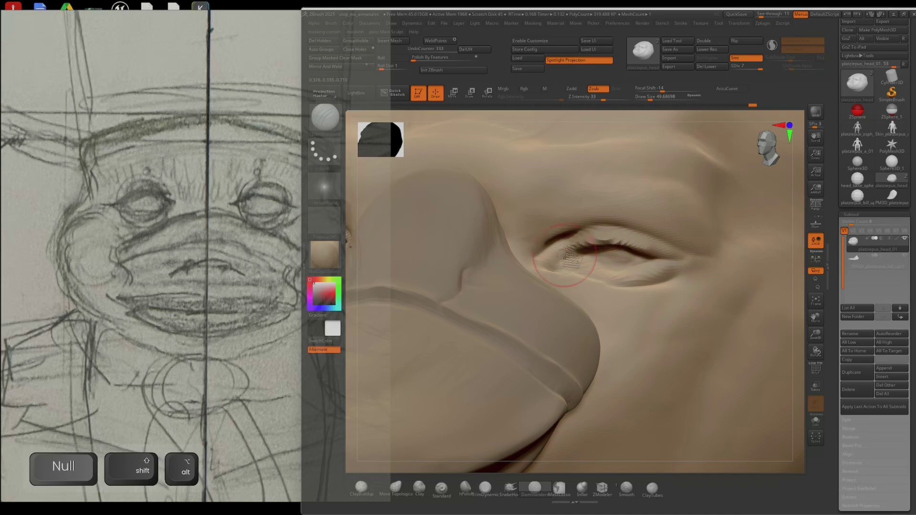
# - Add raised strokes along the lower eyelid and smooth the lids towards the inner and outer corners
pyautogui.moveTo(674, 272)
pyautogui.keyDown('alt'); pyautogui.mouseDown()
pyautogui.moveTo(620, 278)
pyautogui.moveTo(585, 270)
pyautogui.mouseUp(); pyautogui.keyUp('alt')
pyautogui.moveTo(681, 264); pyautogui.dragTo(642, 259, button='right')
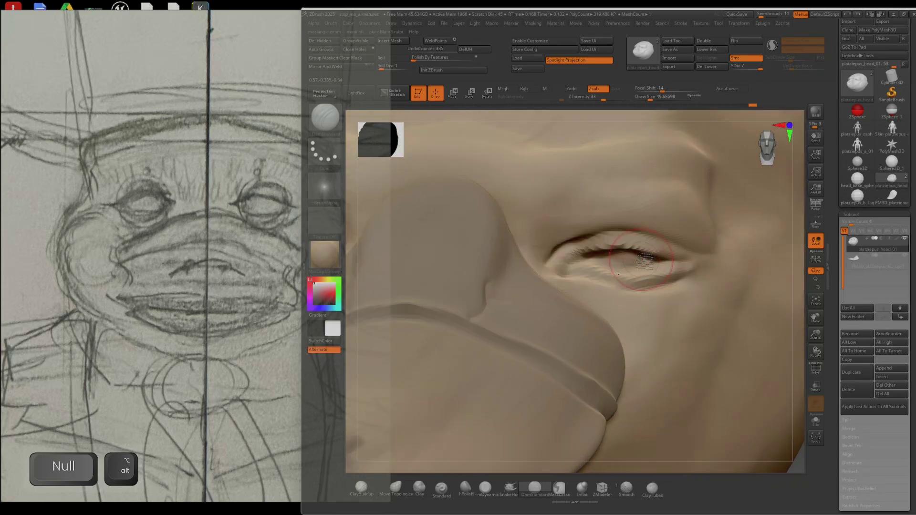
pyautogui.keyDown('alt'); pyautogui.moveTo(663, 276); pyautogui.dragTo(628, 285); pyautogui.keyUp('alt')
pyautogui.moveTo(595, 248)
pyautogui.keyDown('shift'); pyautogui.mouseDown()
pyautogui.moveTo(623, 245)
pyautogui.moveTo(572, 250)
pyautogui.mouseUp(); pyautogui.keyUp('shift')
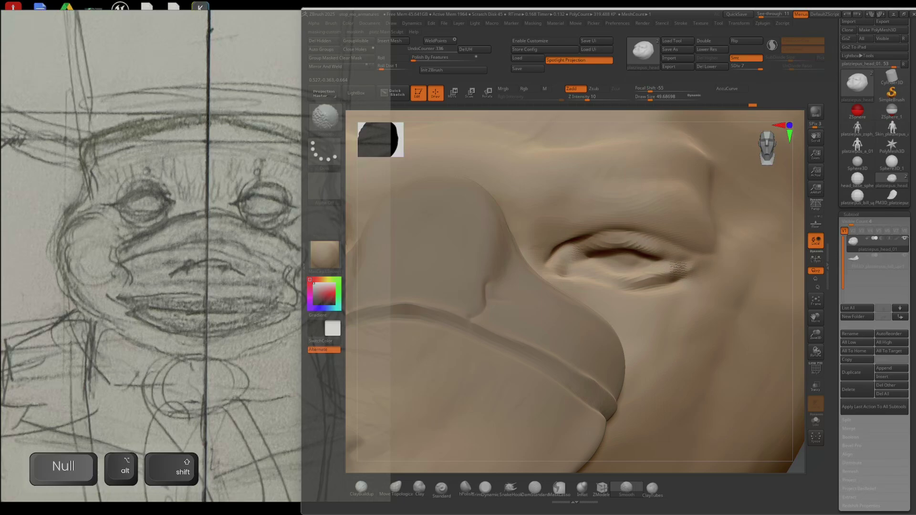
pyautogui.keyDown('shift'); pyautogui.moveTo(679, 269); pyautogui.dragTo(666, 269); pyautogui.keyUp('shift')
# - Make the bill the active subtool and lower it to subdivision level 1
pyautogui.moveTo(652, 312)
pyautogui.keyDown('alt'); pyautogui.mouseDown(button='right')
pyautogui.moveTo(695, 321)
pyautogui.moveTo(677, 329)
pyautogui.moveTo(704, 297)
pyautogui.moveTo(763, 302)
pyautogui.moveTo(714, 307)
pyautogui.mouseUp(button='right'); pyautogui.keyUp('alt')
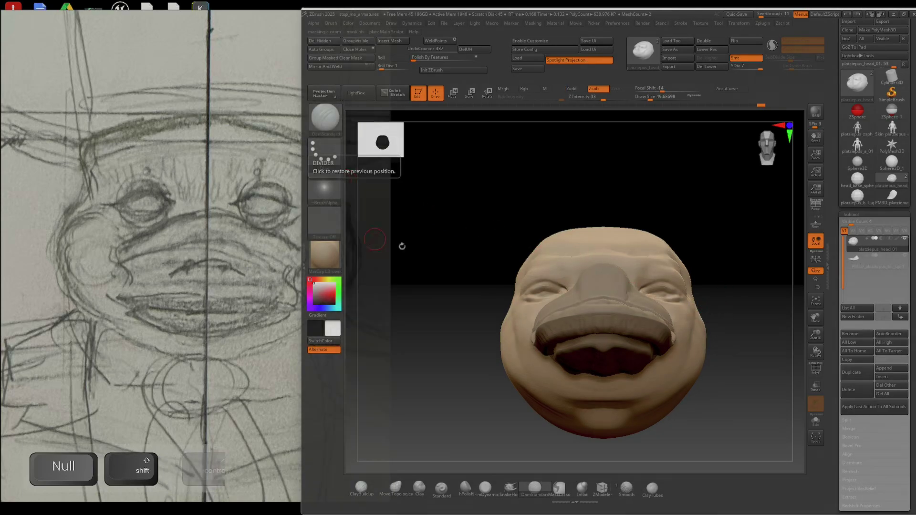
pyautogui.moveTo(603, 336); pyautogui.dragTo(657, 293, button='right')
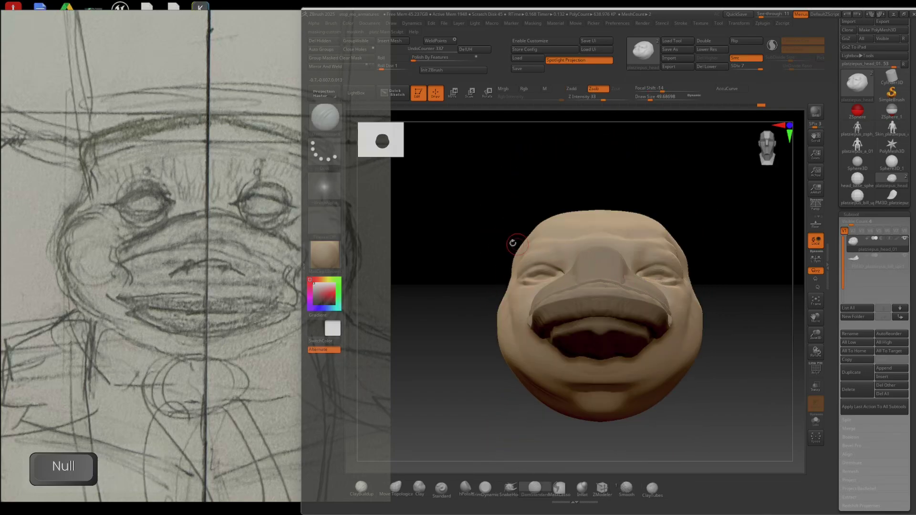
pyautogui.press('shift')
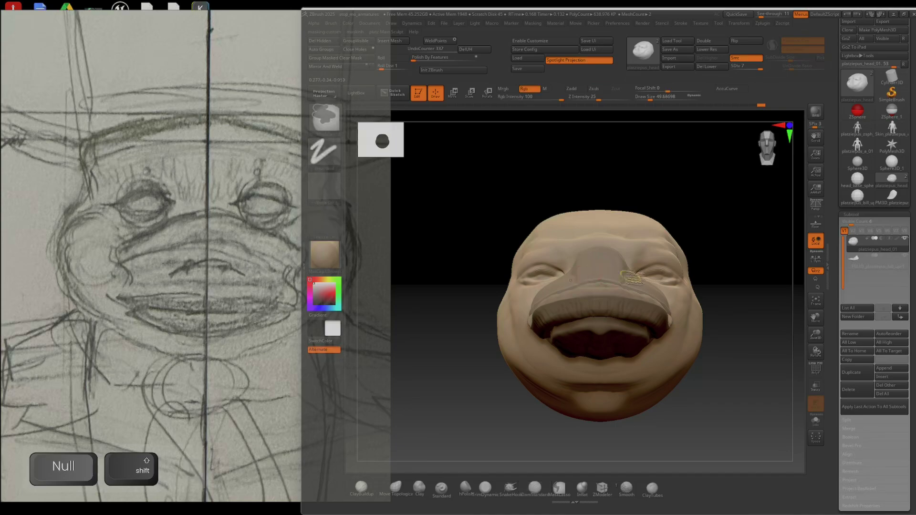
pyautogui.keyDown('ctrl'); pyautogui.moveTo(597, 243); pyautogui.dragTo(641, 287, button='right'); pyautogui.keyUp('ctrl')
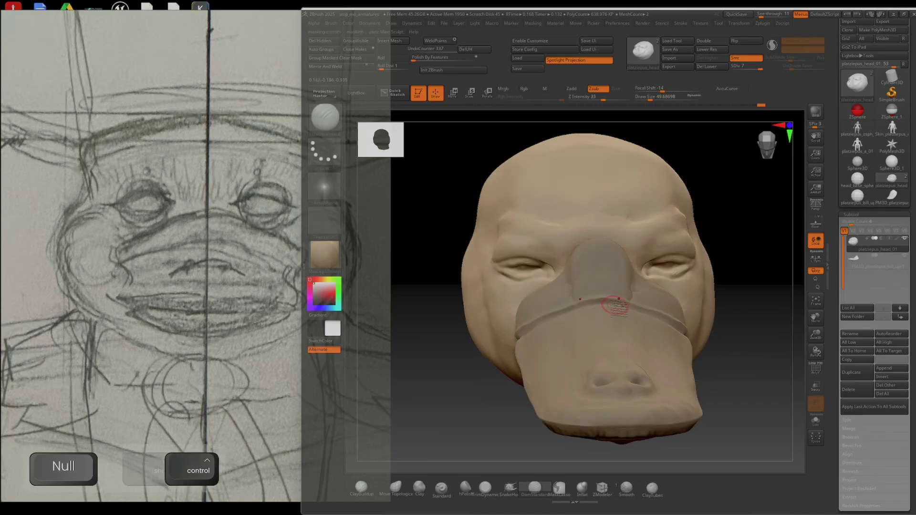
pyautogui.keyDown('alt'); pyautogui.click(609, 308); pyautogui.keyUp('alt')
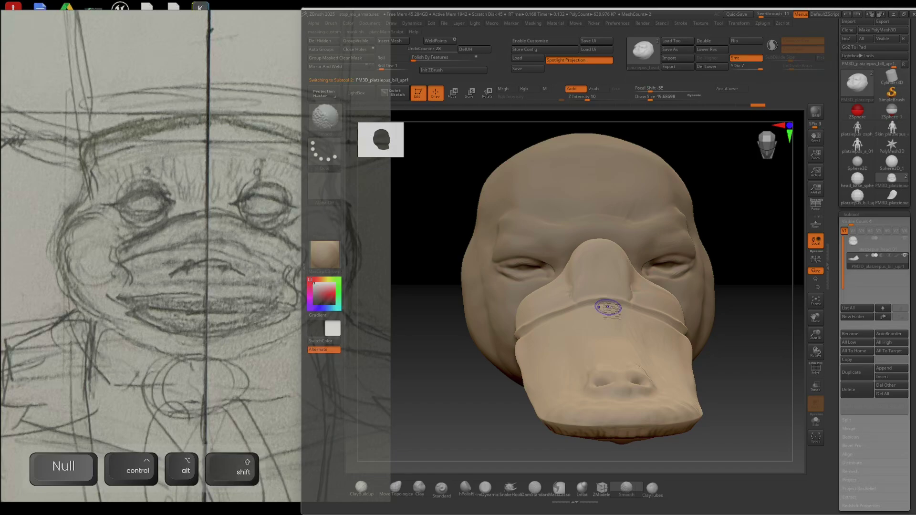
pyautogui.hotkey('shift', 'd')
pyautogui.hotkey('shift', 'd')
pyautogui.hotkey('shift', 'd')
pyautogui.hotkey('shift', 'd')
pyautogui.hotkey('shift', 'd')
pyautogui.hotkey('shift', 'd')
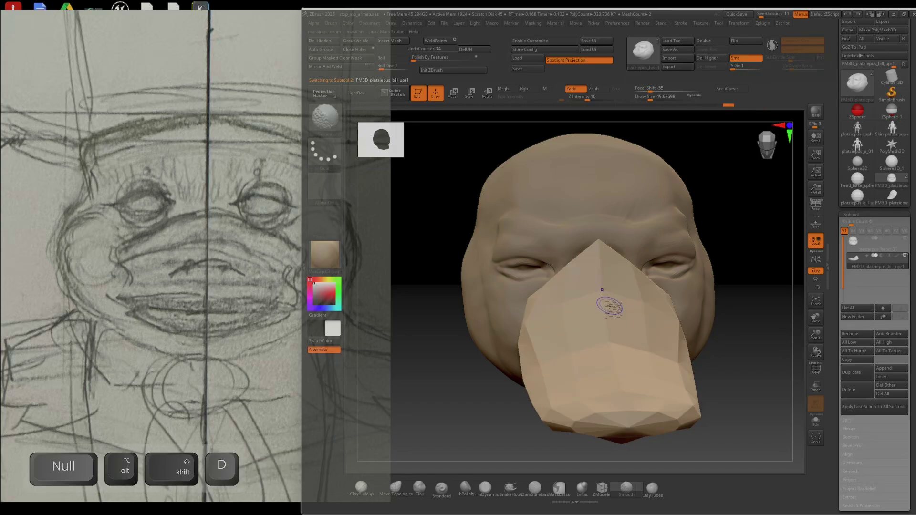
# - Choose the Move Topological brush with a draw size of about 245 and raise the bill's subdivision to level 4
pyautogui.hotkey('ctrl', 'v')
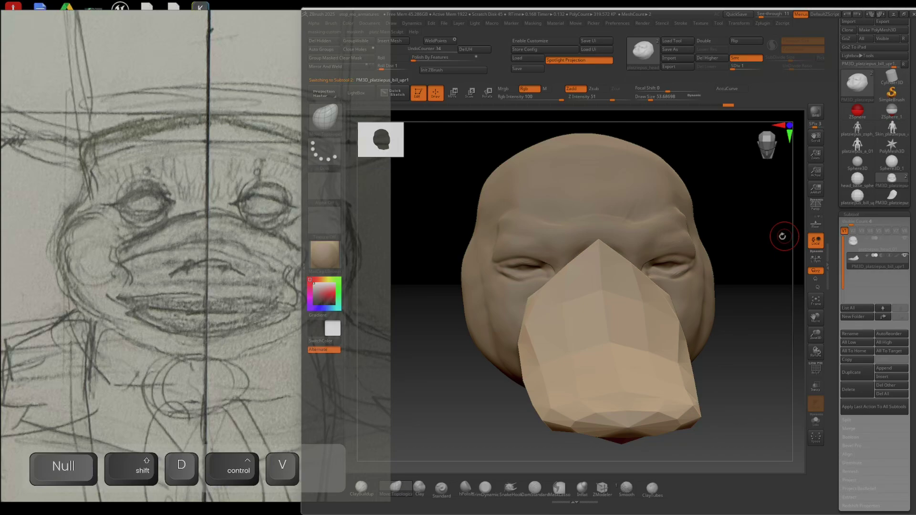
pyautogui.press(']')
pyautogui.press(']')
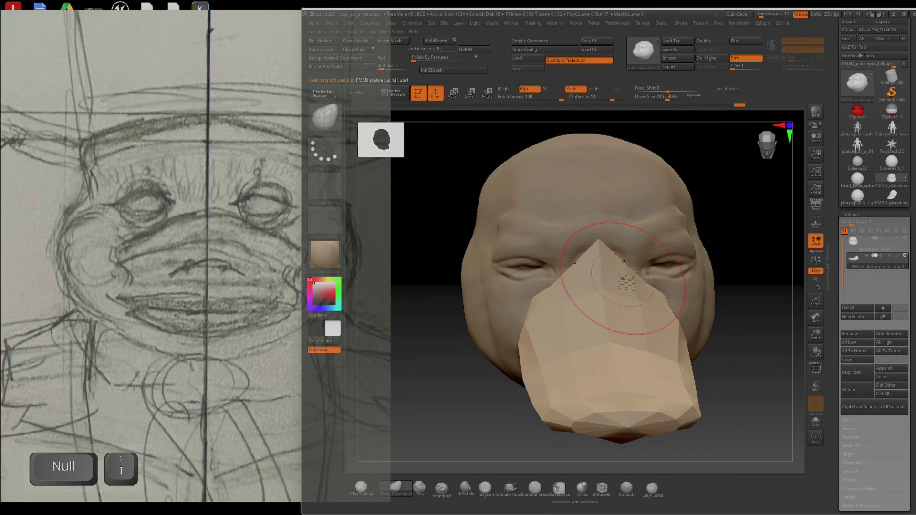
pyautogui.press('d')
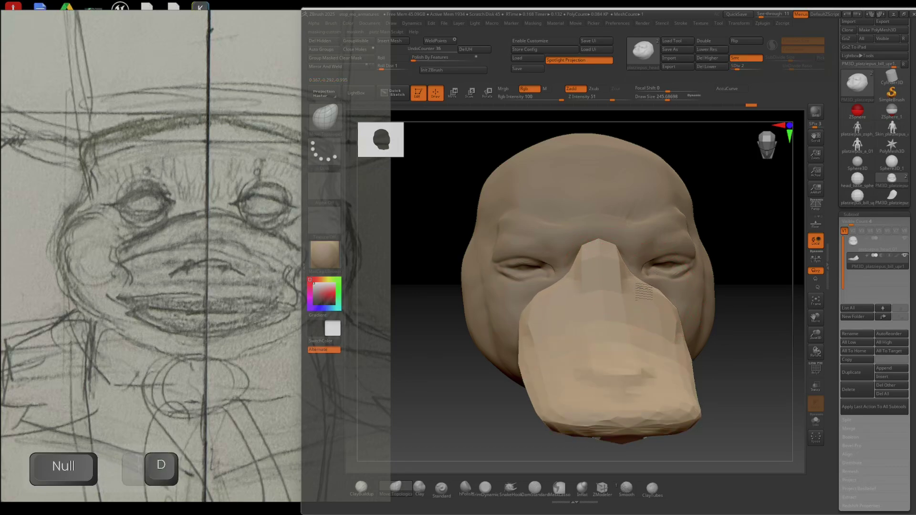
pyautogui.press('d')
pyautogui.press('d')
pyautogui.moveTo(661, 301)
pyautogui.mouseDown(button='right')
pyautogui.moveTo(582, 306)
pyautogui.moveTo(652, 294)
pyautogui.mouseUp(button='right')
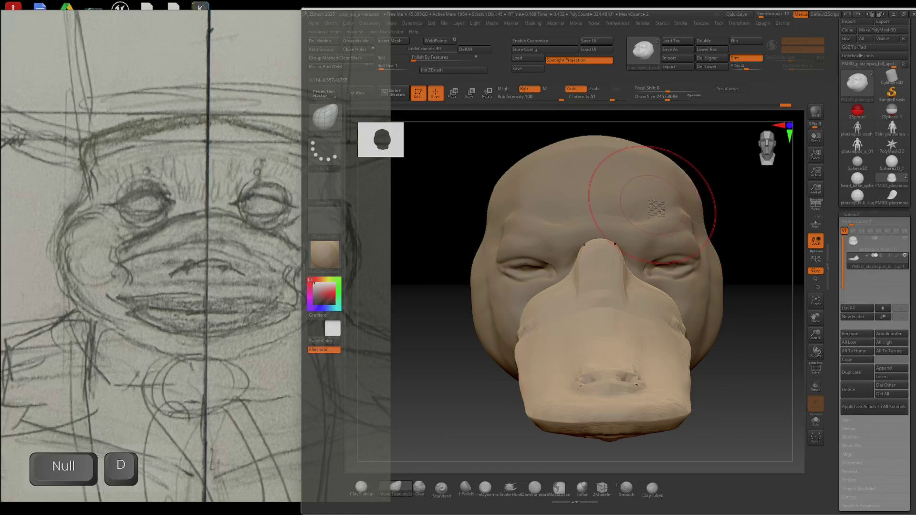
# - Make the platypus head the active subtool
pyautogui.keyDown('alt'); pyautogui.click(652, 196); pyautogui.keyUp('alt')
pyautogui.click(880, 261)
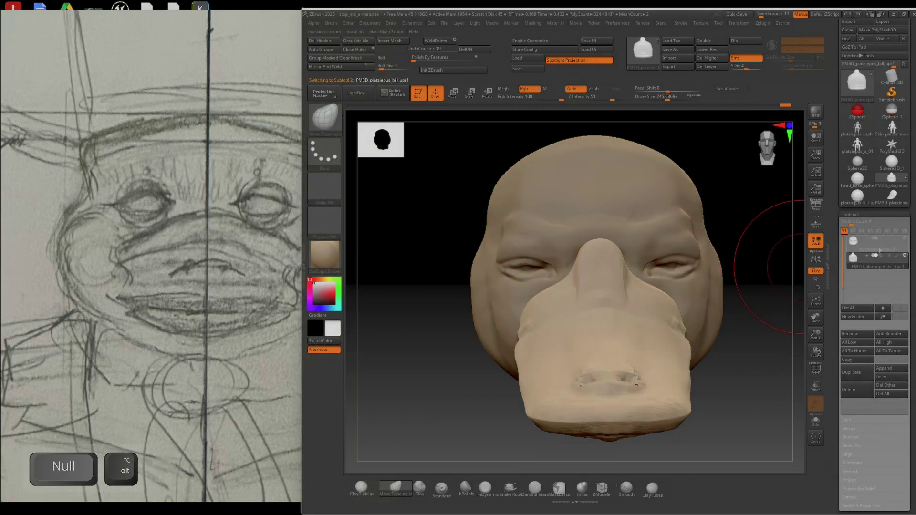
pyautogui.click(880, 248)
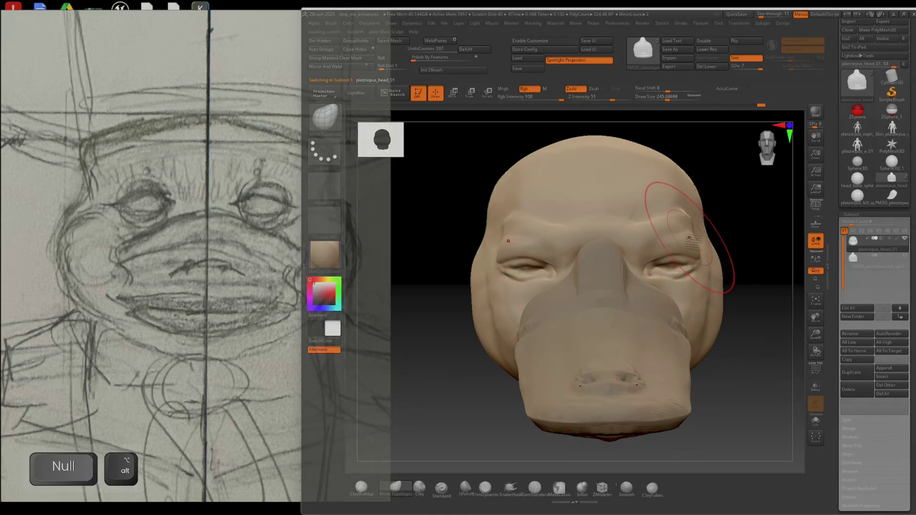
# - Reshape the platypus head's eye and brow area with Move Topological at lower subdivision levels and raise the head back to level 7
pyautogui.hotkey('shift', 'd')
pyautogui.hotkey('shift', 'd')
pyautogui.hotkey('shift', 'd')
pyautogui.hotkey('shift', 'd')
pyautogui.hotkey('shift', 'd')
pyautogui.press('d')
pyautogui.press('d')
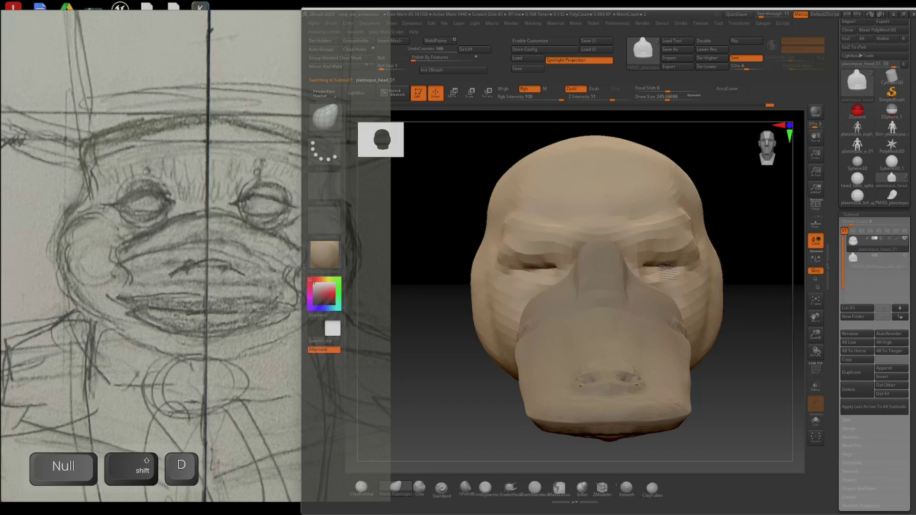
pyautogui.press('d')
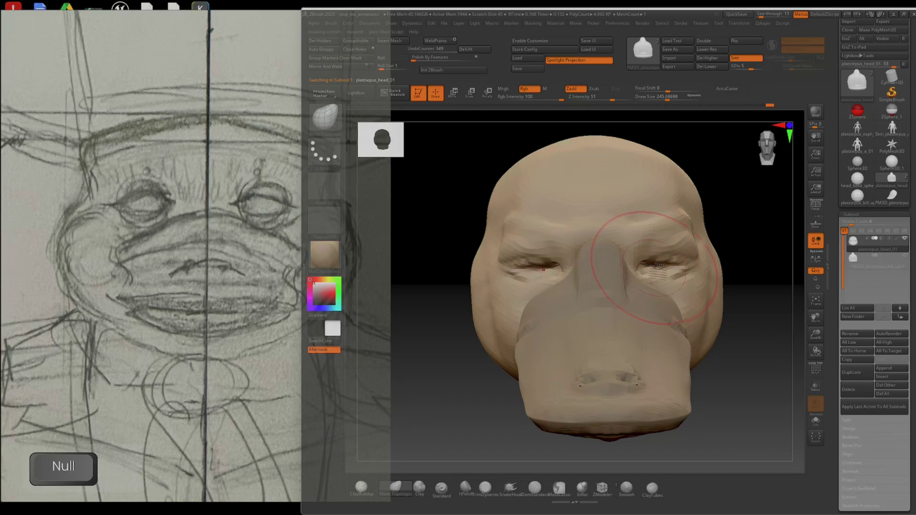
pyautogui.press('d')
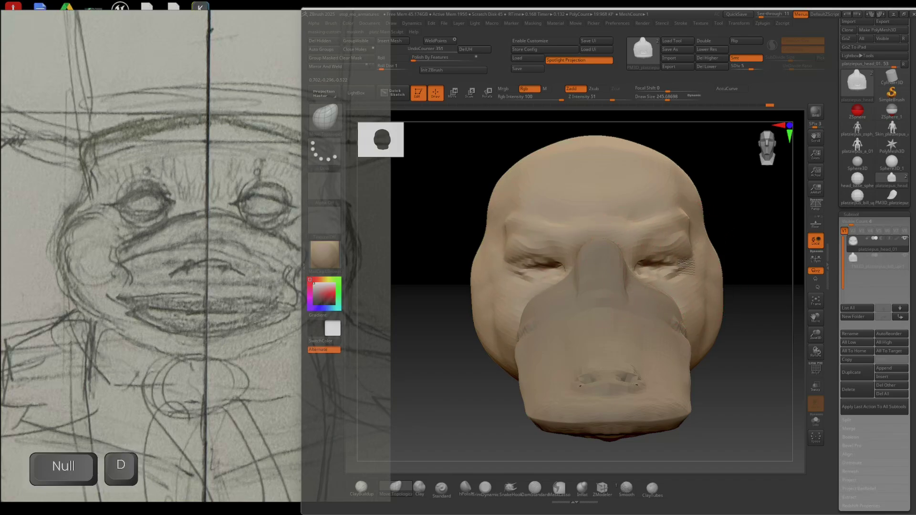
pyautogui.press('d')
pyautogui.moveTo(670, 263); pyautogui.dragTo(650, 279, button='right')
pyautogui.press('d')
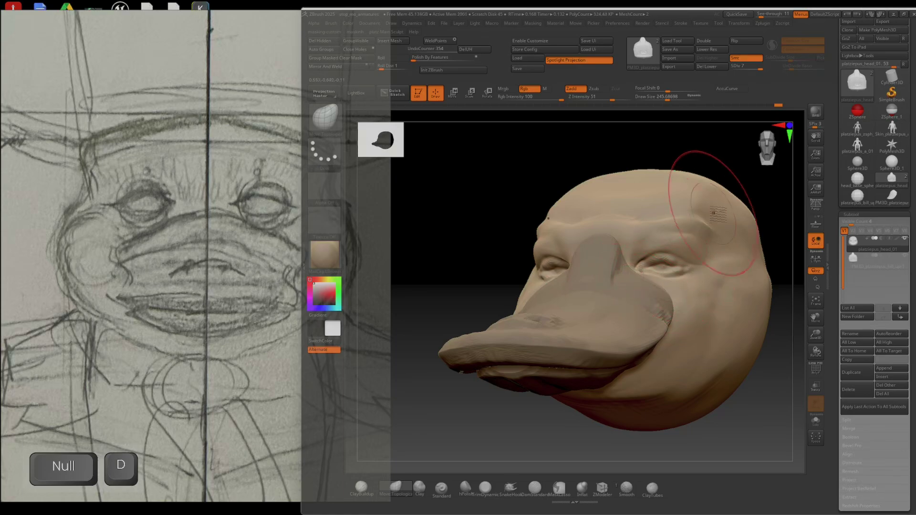
# - Compare the head's latest shape with its earlier undo-history state and examine the eyes and face from several angles
pyautogui.click(770, 105)
pyautogui.moveTo(771, 104)
pyautogui.mouseDown()
pyautogui.moveTo(710, 106)
pyautogui.moveTo(787, 111)
pyautogui.moveTo(750, 109)
pyautogui.mouseUp()
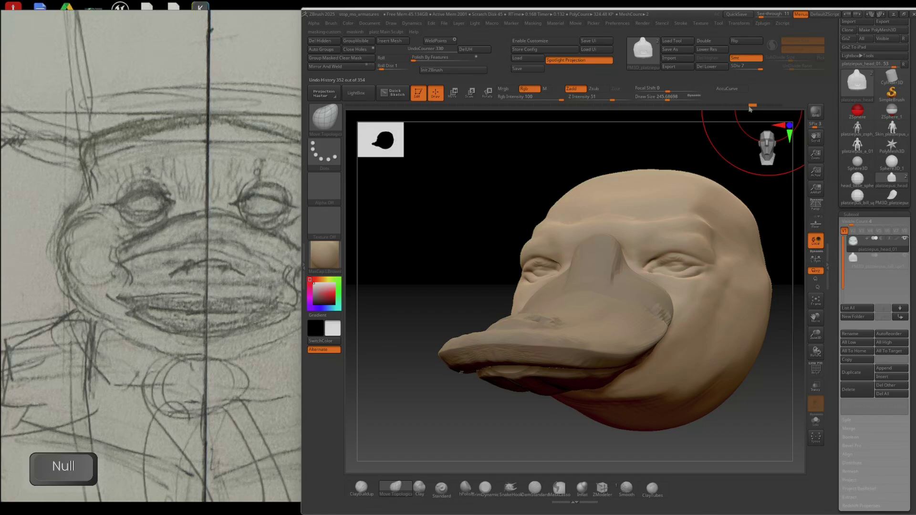
pyautogui.moveTo(756, 109); pyautogui.dragTo(781, 116)
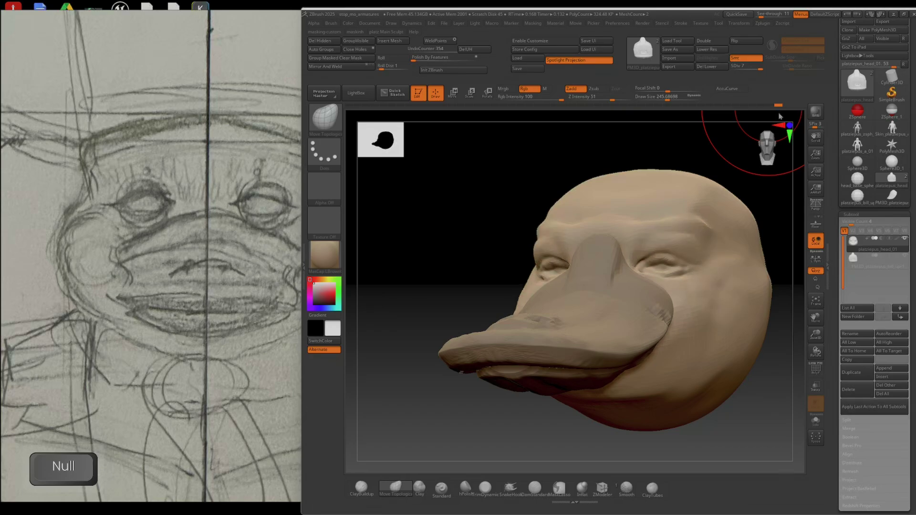
pyautogui.moveTo(614, 266); pyautogui.dragTo(661, 260, button='right')
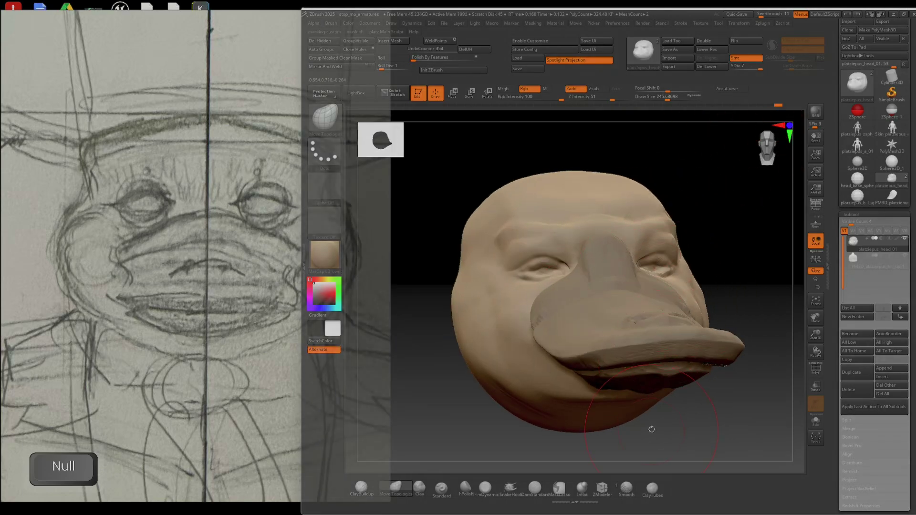
pyautogui.moveTo(629, 339); pyautogui.dragTo(618, 333, button='right')
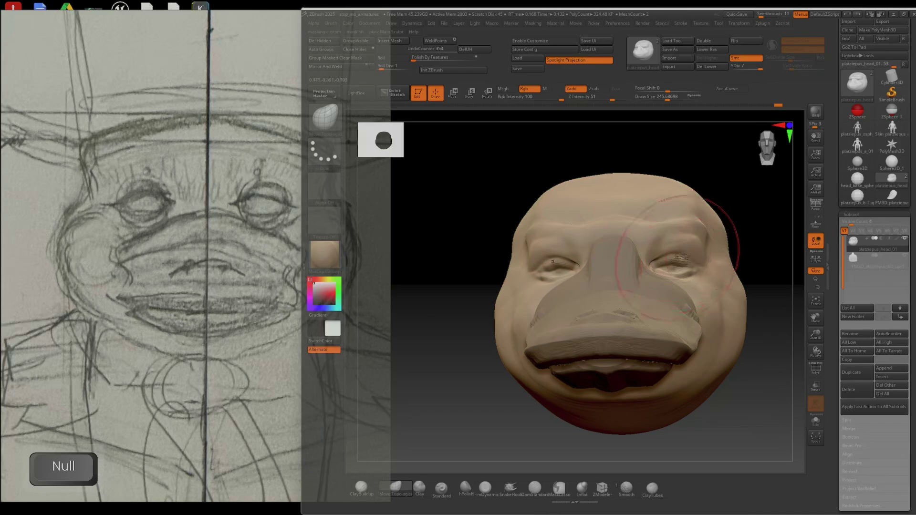
pyautogui.moveTo(715, 267)
pyautogui.mouseDown(button='right')
pyautogui.moveTo(673, 288)
pyautogui.moveTo(696, 275)
pyautogui.mouseUp(button='right')
pyautogui.moveTo(655, 299)
pyautogui.mouseDown(button='right')
pyautogui.moveTo(694, 296)
pyautogui.moveTo(659, 297)
pyautogui.mouseUp(button='right')
pyautogui.moveTo(660, 343)
pyautogui.mouseDown(button='right')
pyautogui.moveTo(642, 344)
pyautogui.moveTo(679, 346)
pyautogui.moveTo(708, 362)
pyautogui.moveTo(682, 325)
pyautogui.mouseUp(button='right')
pyautogui.press('shift')
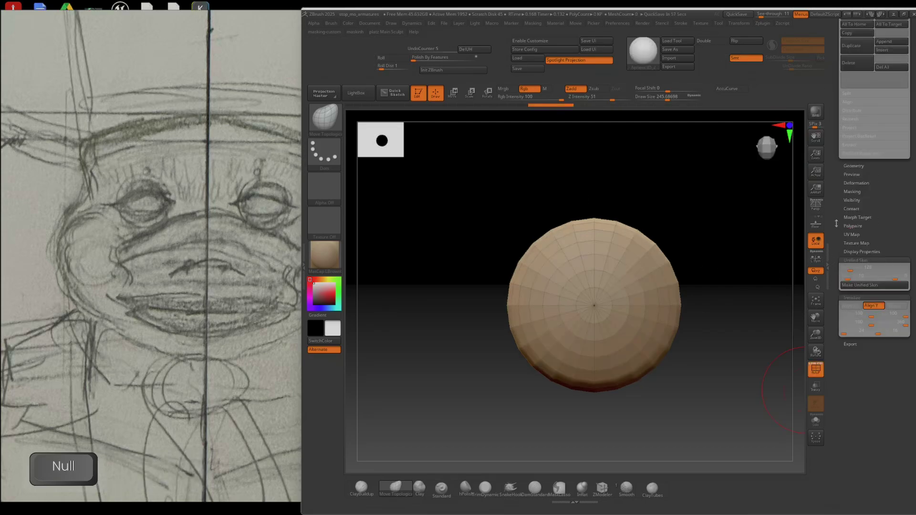
# - Rename the sphere subtool as eyeball_01
pyautogui.scroll(5, 835, 224)
pyautogui.moveTo(850, 154)
pyautogui.scroll(-10, 850, 154)
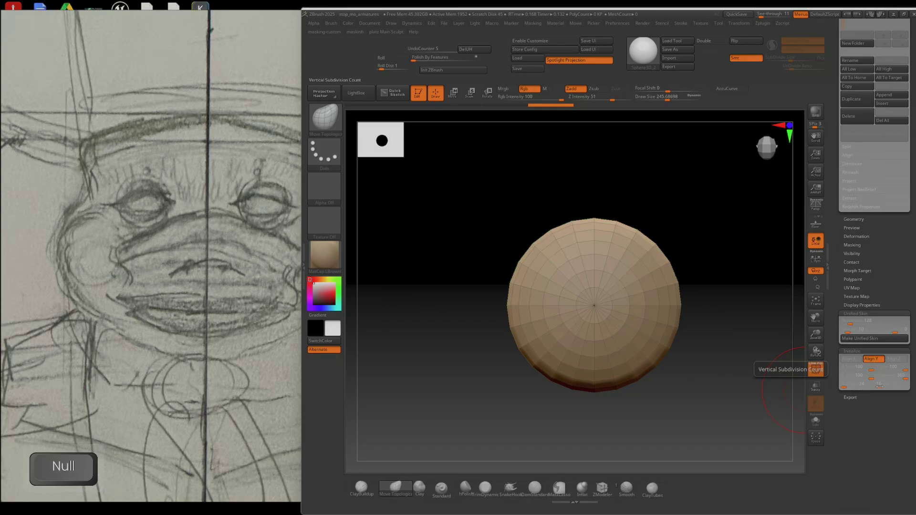
pyautogui.moveTo(784, 387); pyautogui.dragTo(671, 390)
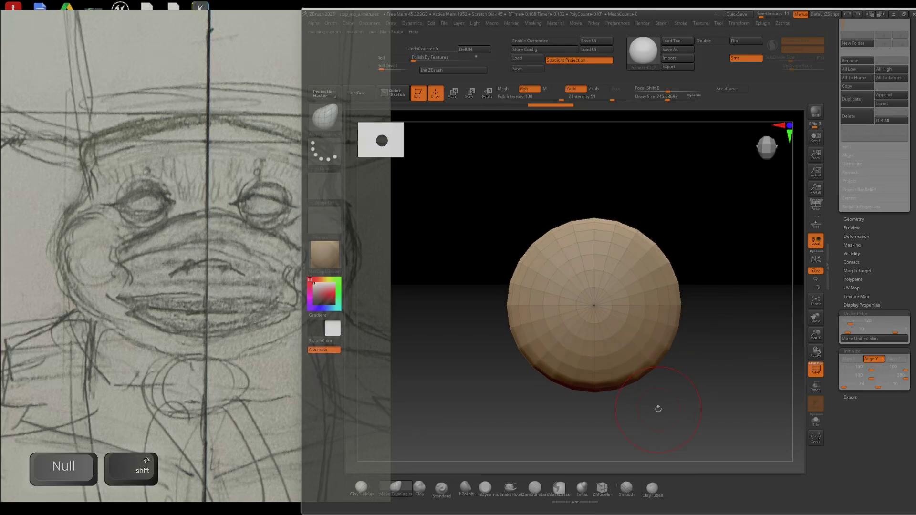
pyautogui.moveTo(836, 154); pyautogui.dragTo(838, 231)
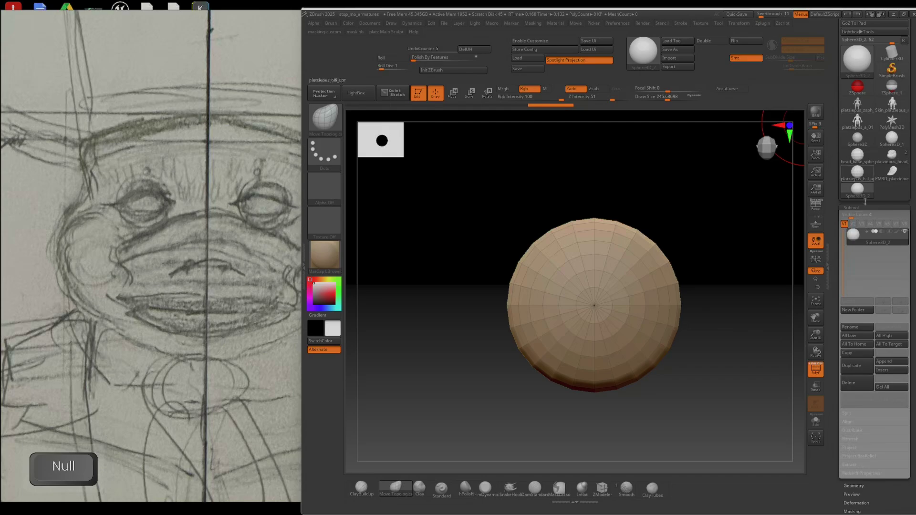
pyautogui.click(864, 327)
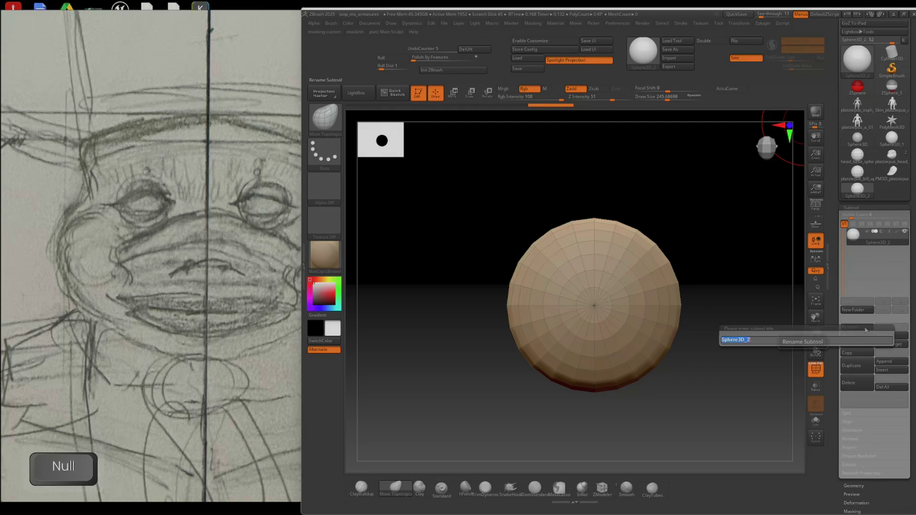
pyautogui.write('EYE')
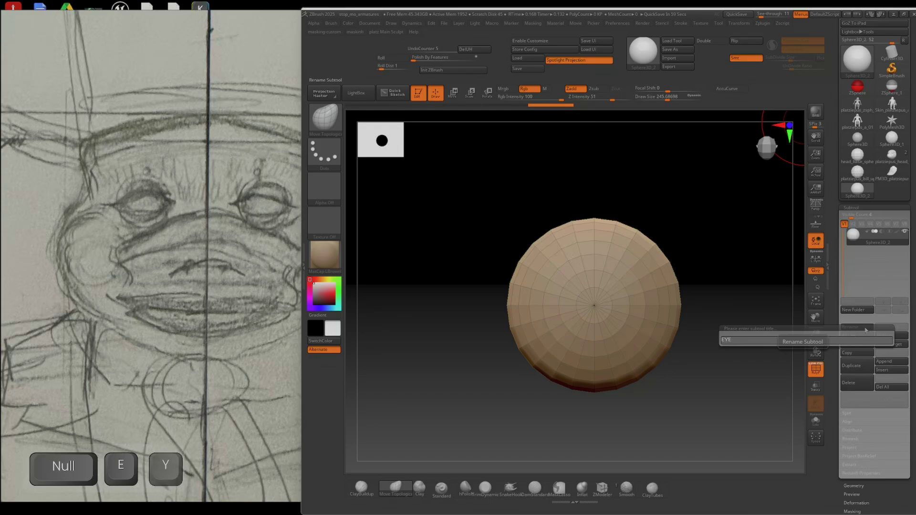
pyautogui.write('BA')
pyautogui.press('capslock')
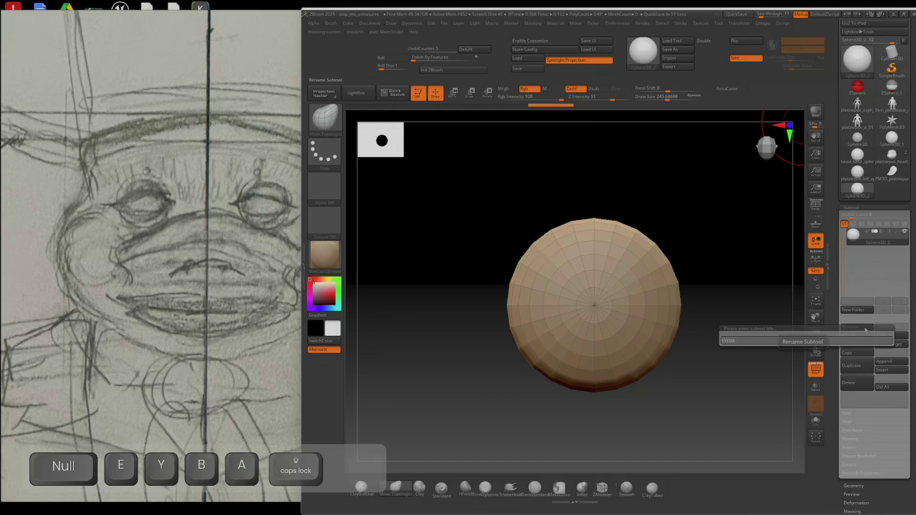
pyautogui.press('BackSpace')
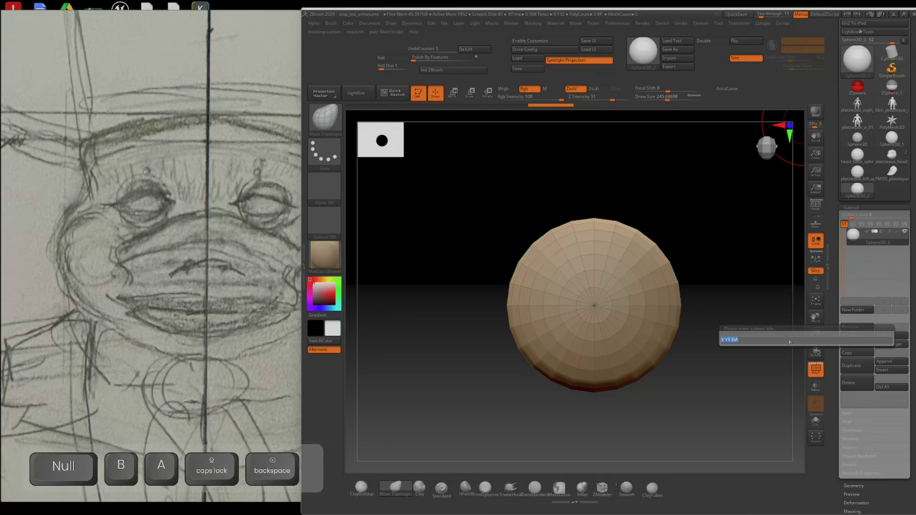
pyautogui.write('eye')
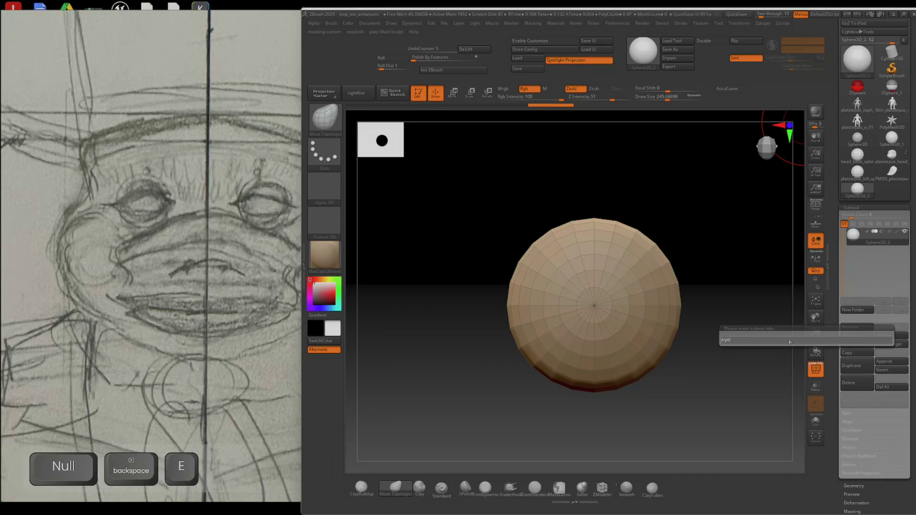
pyautogui.write('ball_01')
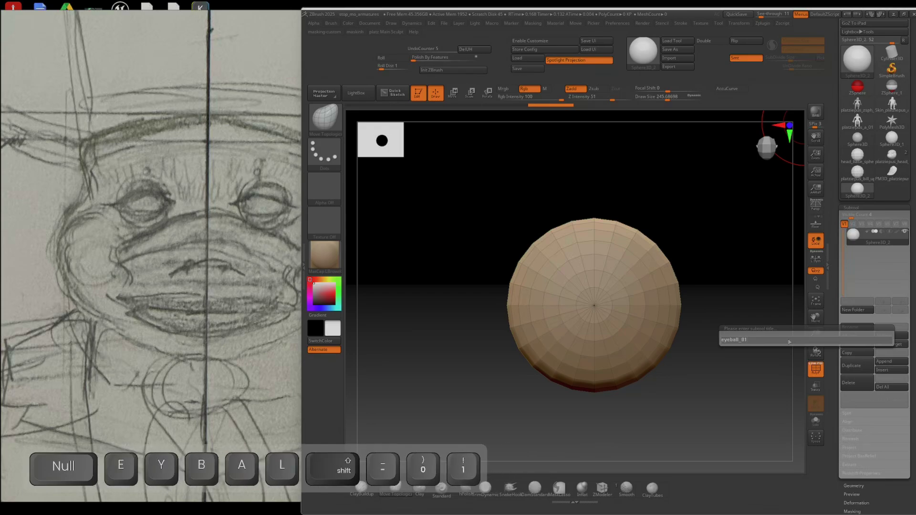
pyautogui.press('Return')
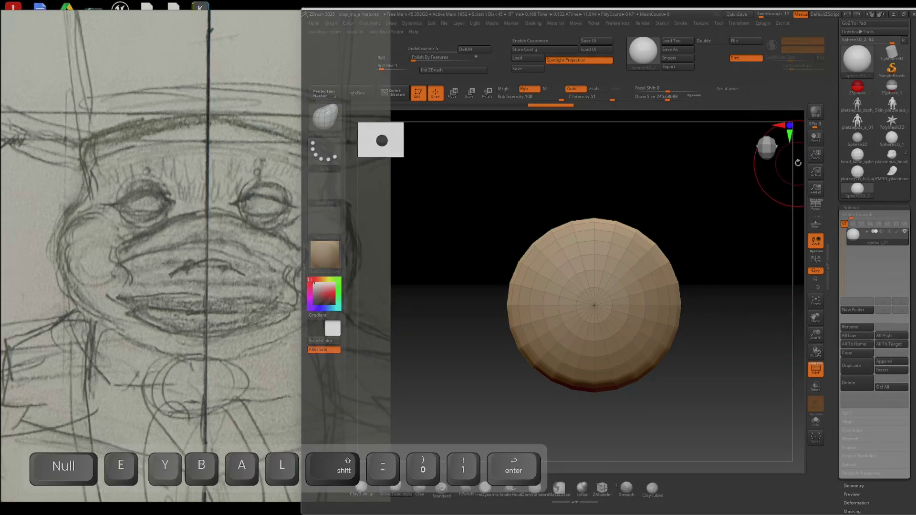
pyautogui.press('Return')
# - Clone the eyeball_01 sphere and convert the clone to a PolyMesh3D
pyautogui.scroll(2, 827, 128)
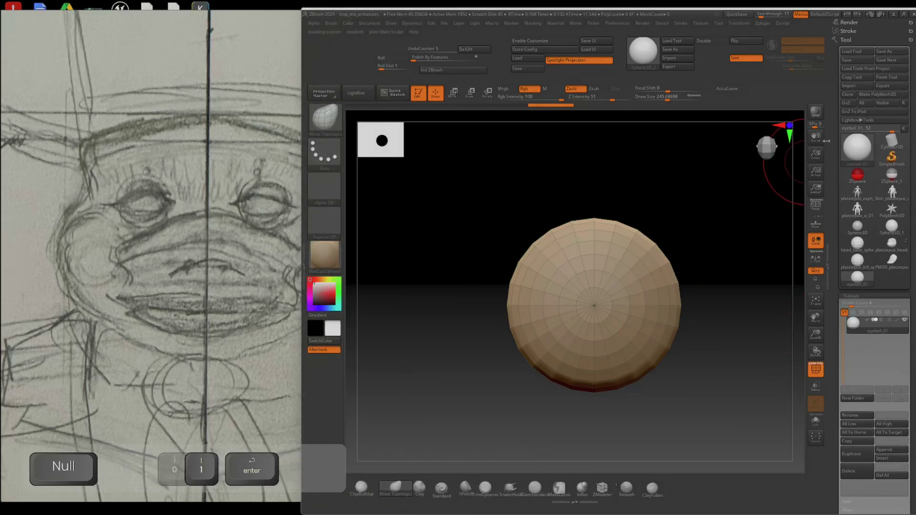
pyautogui.click(850, 95)
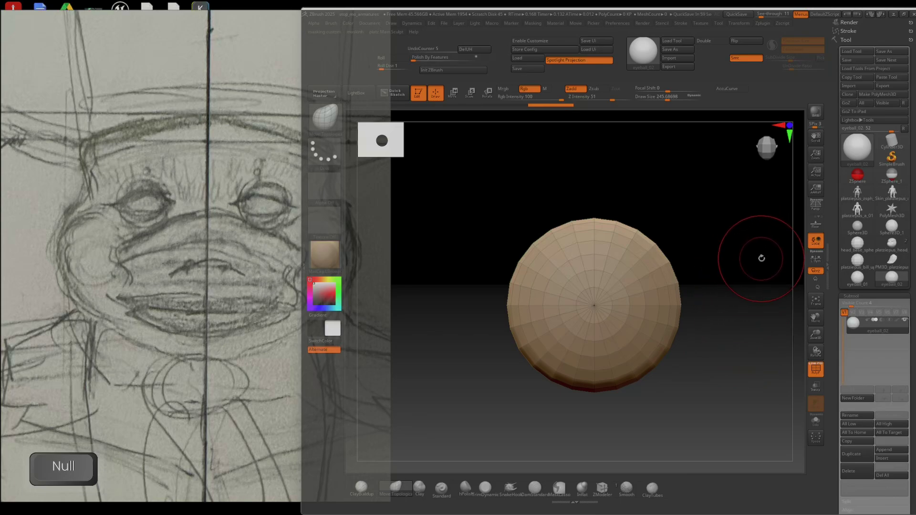
pyautogui.hotkey('shift', 'd')
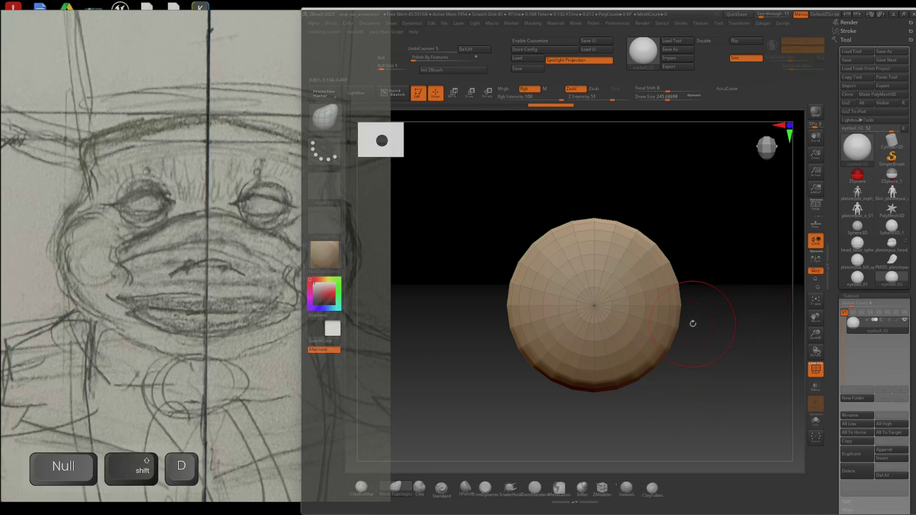
pyautogui.click(884, 95)
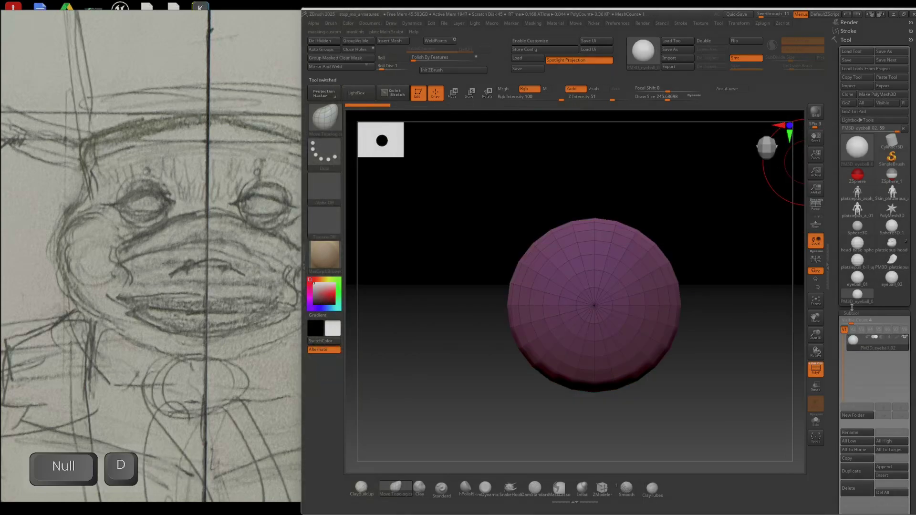
# - Rename the converted eyeball mesh as eyeball_a_01
pyautogui.moveTo(854, 304)
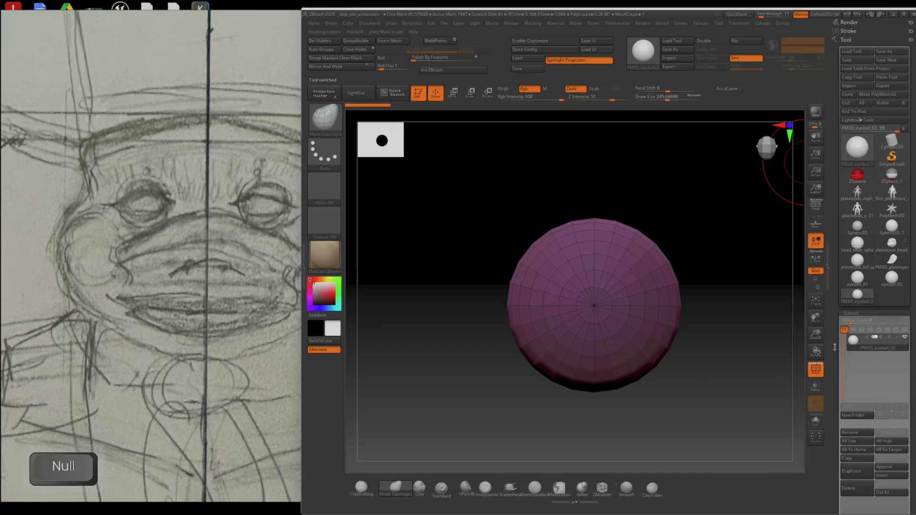
pyautogui.scroll(-5, 835, 348)
pyautogui.click(854, 293)
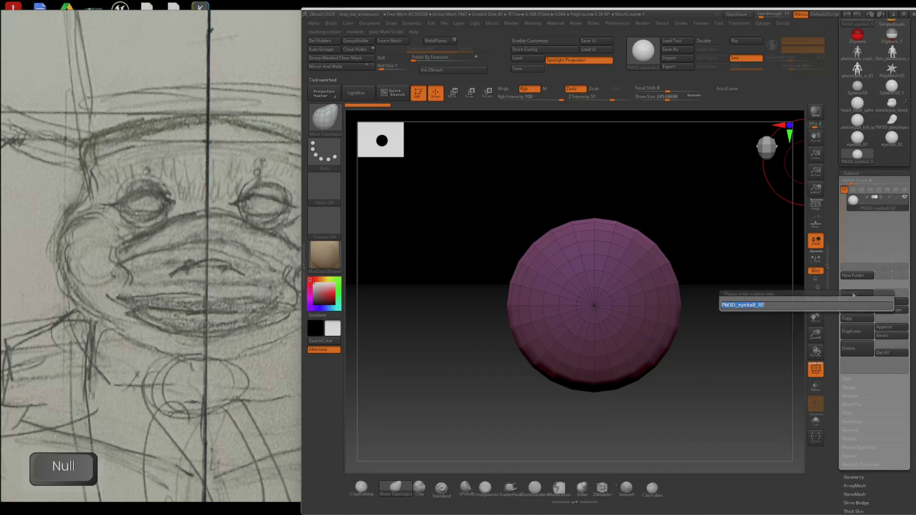
pyautogui.click(739, 306)
pyautogui.press('BackSpace')
pyautogui.press('BackSpace')
pyautogui.press('BackSpace')
pyautogui.press('BackSpace')
pyautogui.press('BackSpace')
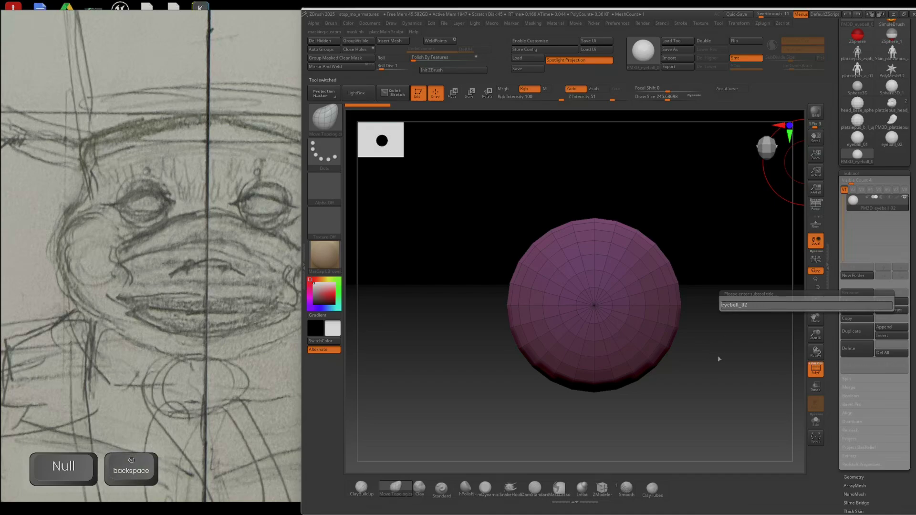
pyautogui.press('Right')
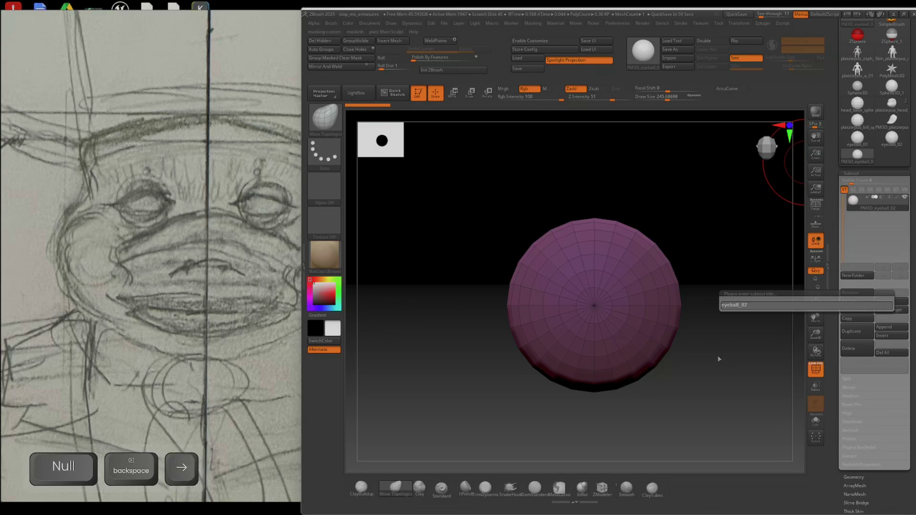
pyautogui.press('Left')
pyautogui.write('a_')
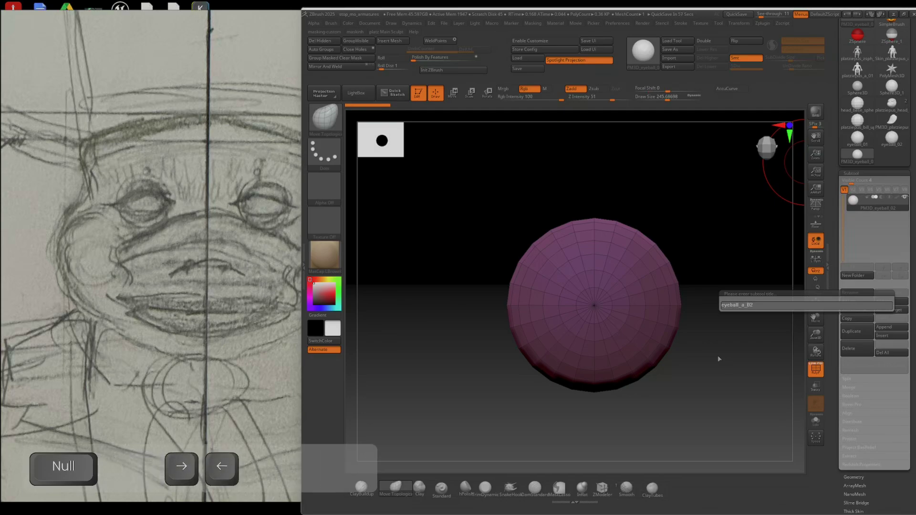
pyautogui.press('BackSpace')
pyautogui.write('1')
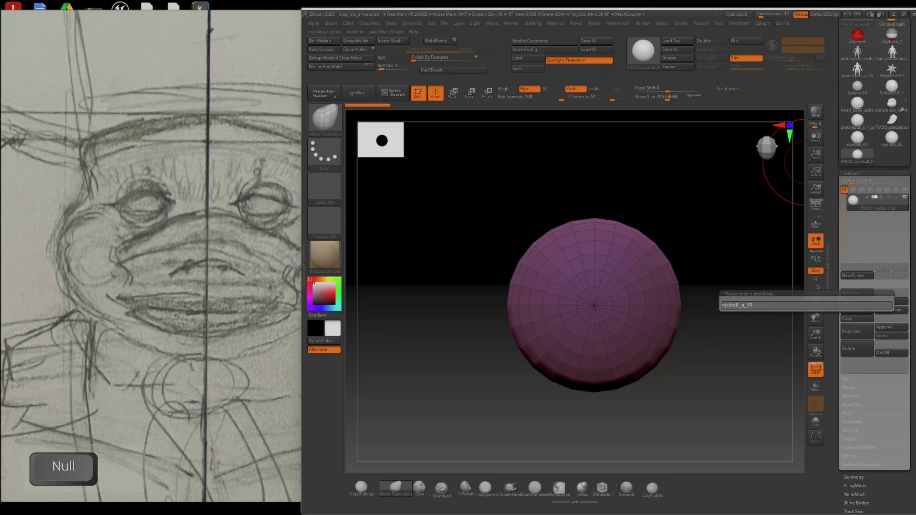
pyautogui.press('Return')
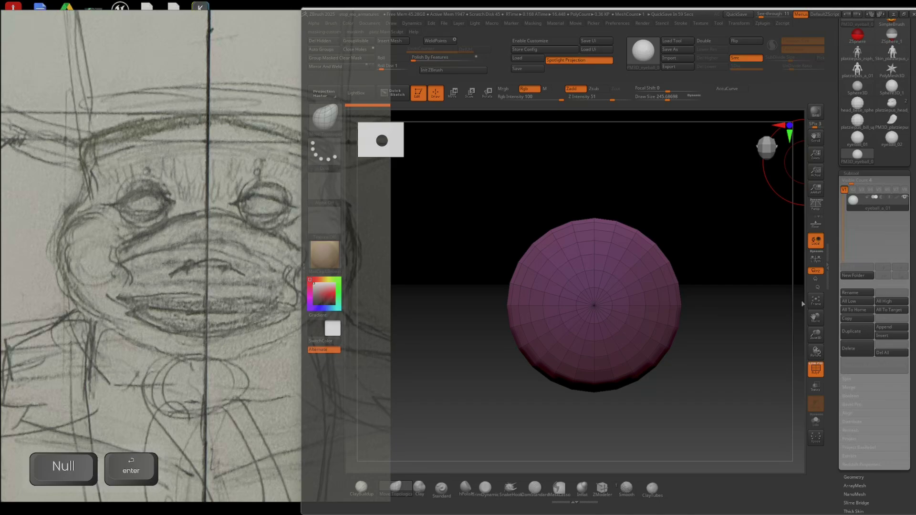
# - Hide the polyframe, frame the eyeball mesh and divide it up to subdivision level 4
pyautogui.hotkey('shift', 'f')
pyautogui.press('f')
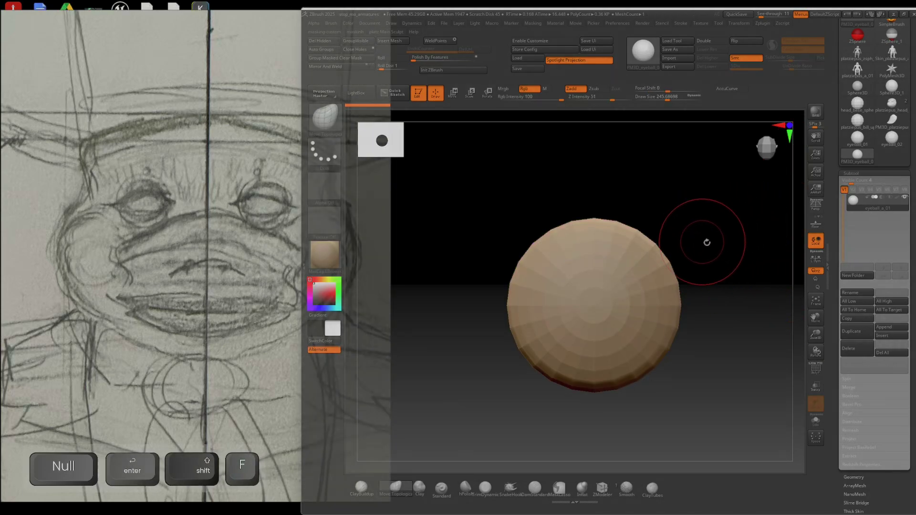
pyautogui.press('ctrl')
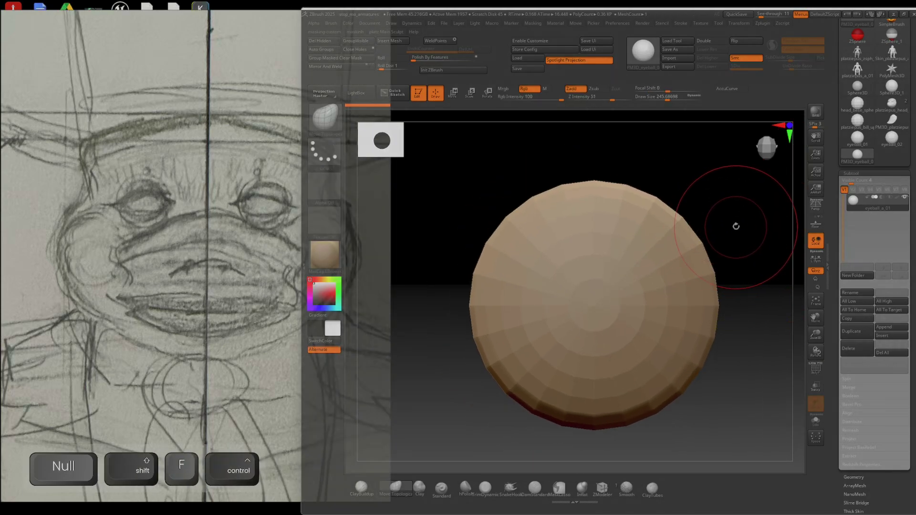
pyautogui.hotkey('ctrl', 'd')
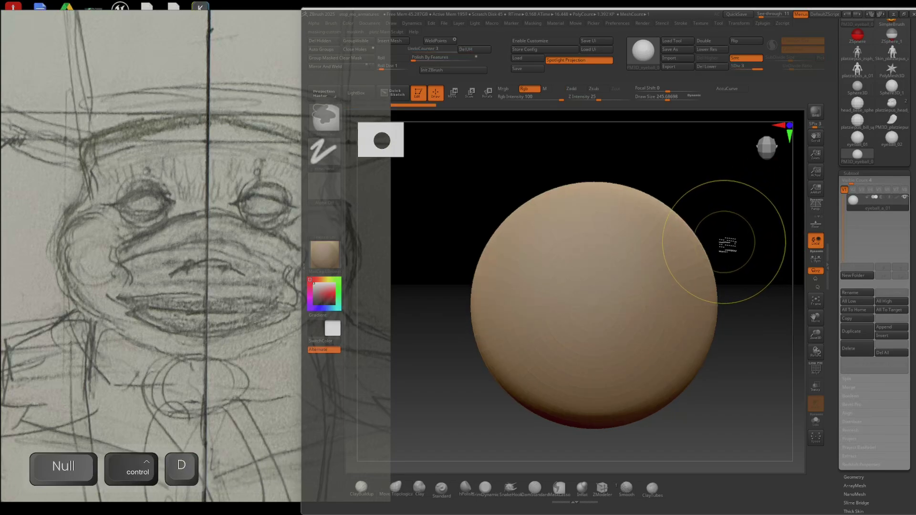
pyautogui.moveTo(590, 304)
pyautogui.keyDown('ctrl'); pyautogui.mouseDown(button='right')
pyautogui.moveTo(599, 336)
pyautogui.moveTo(598, 326)
pyautogui.mouseUp(button='right'); pyautogui.keyUp('ctrl')
pyautogui.moveTo(658, 53)
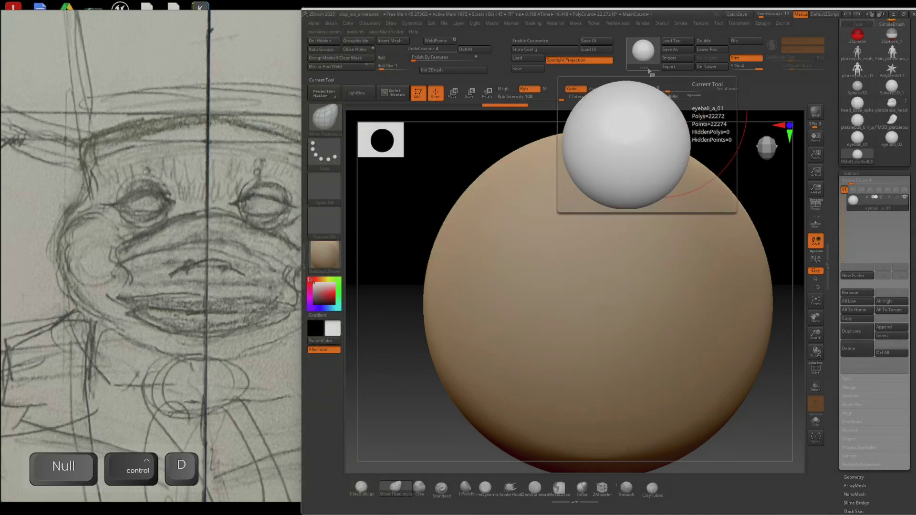
pyautogui.click(680, 24)
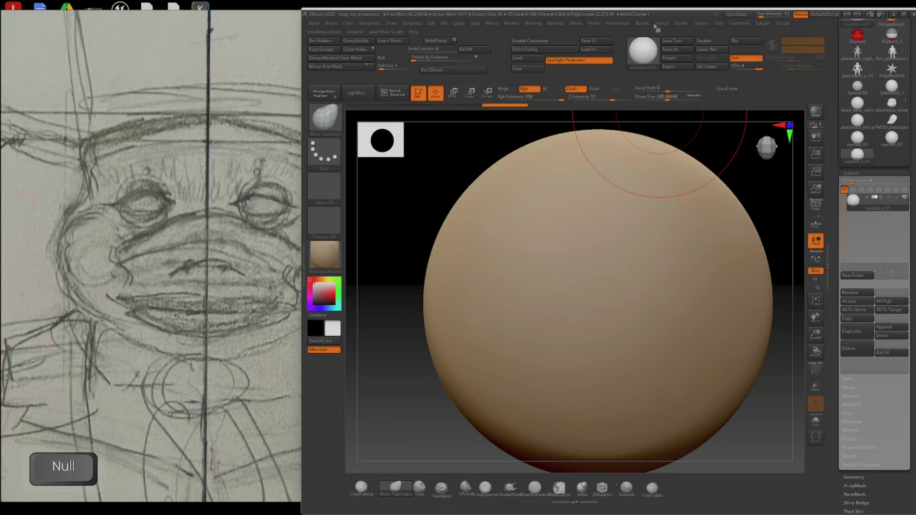
# - Activate X symmetry on the eyeball mesh and turn on radial symmetry
pyautogui.click(681, 24)
pyautogui.click(336, 24)
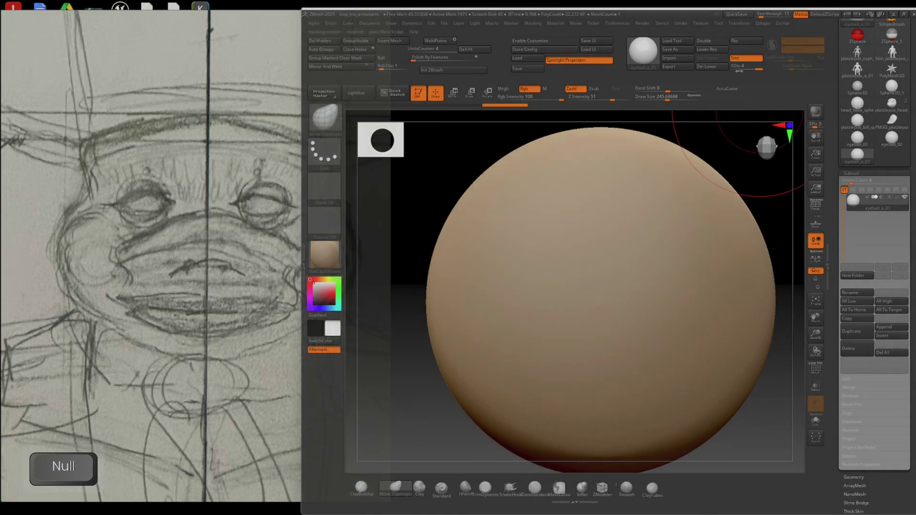
pyautogui.click(738, 24)
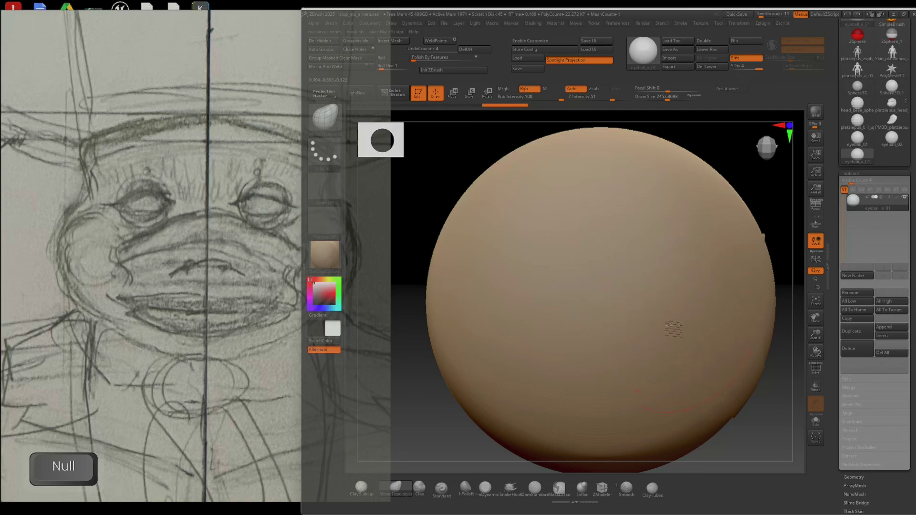
pyautogui.moveTo(675, 328); pyautogui.dragTo(660, 313, button='right')
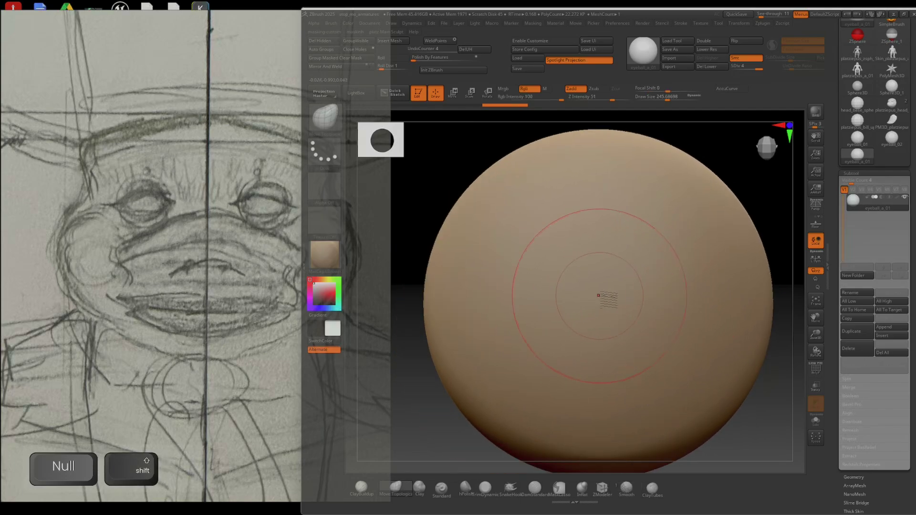
pyautogui.press('x')
pyautogui.moveTo(641, 325)
pyautogui.keyDown('ctrl'); pyautogui.mouseDown(button='right')
pyautogui.moveTo(614, 327)
pyautogui.moveTo(634, 328)
pyautogui.mouseUp(button='right'); pyautogui.keyUp('ctrl')
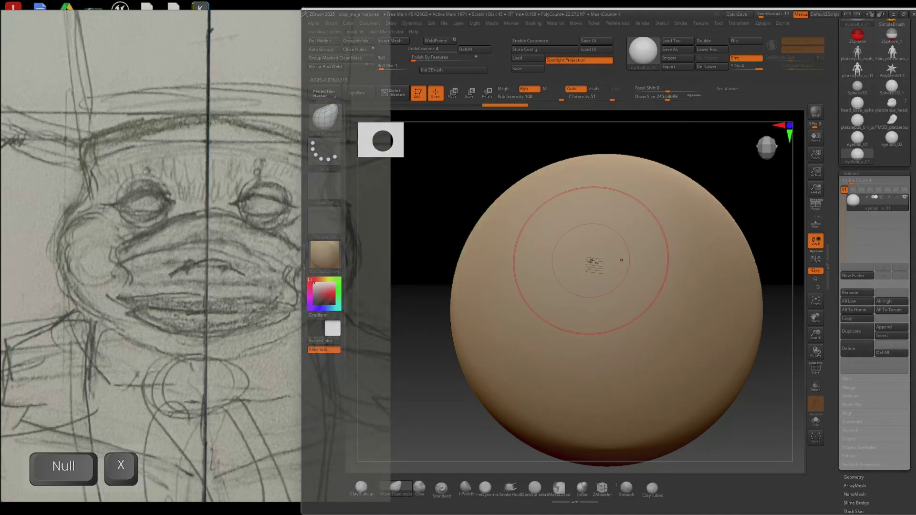
pyautogui.click(740, 23)
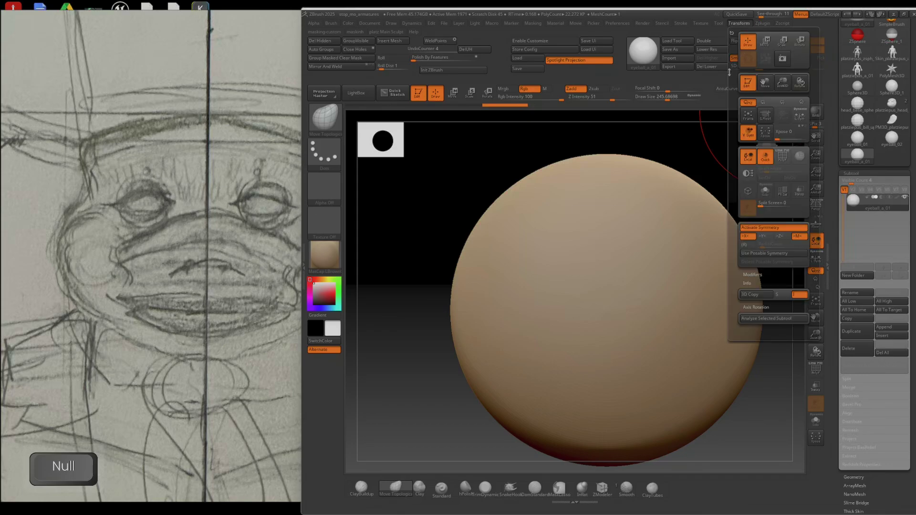
pyautogui.click(744, 245)
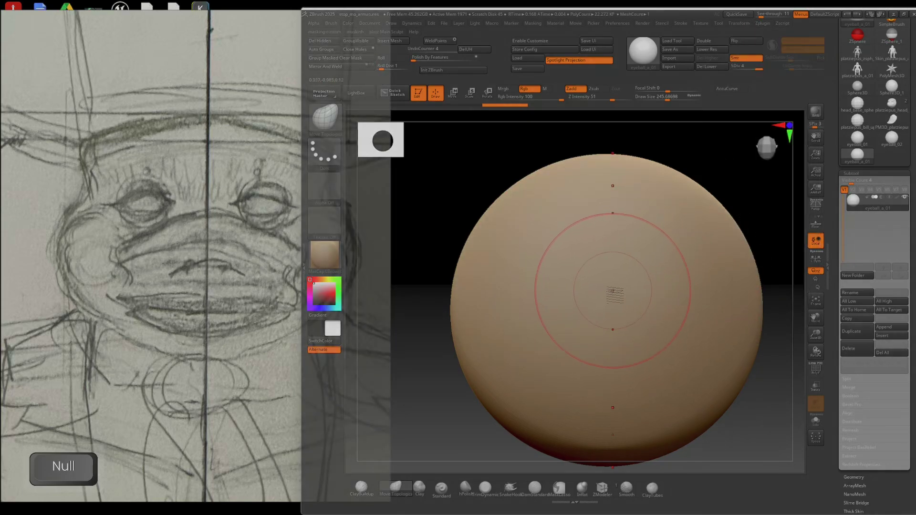
pyautogui.click(741, 23)
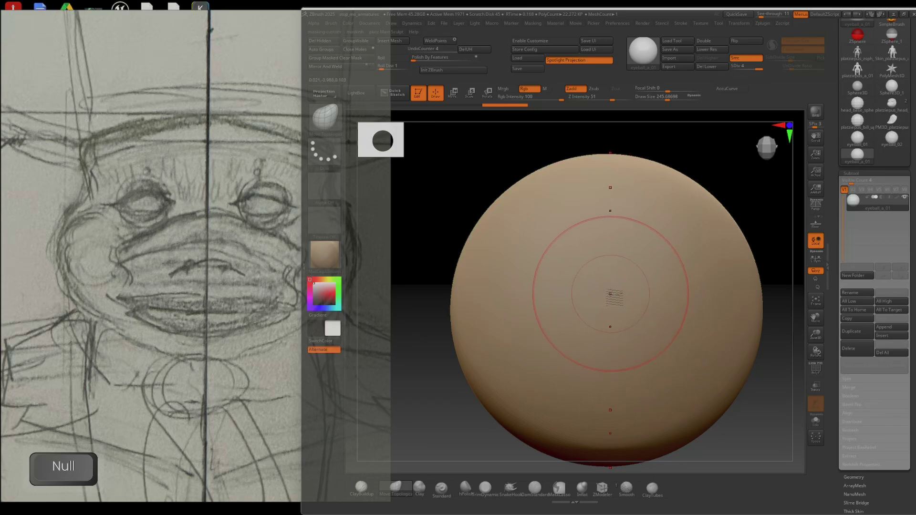
# - Show the polyframe, rotate the eyeball mesh so its pole faces the front, and reset the gizmo's orientation
pyautogui.moveTo(648, 152)
pyautogui.keyDown('alt'); pyautogui.mouseDown()
pyautogui.moveTo(627, 301)
pyautogui.moveTo(646, 321)
pyautogui.moveTo(646, 175)
pyautogui.mouseUp(); pyautogui.keyUp('alt')
pyautogui.hotkey('shift', 'f')
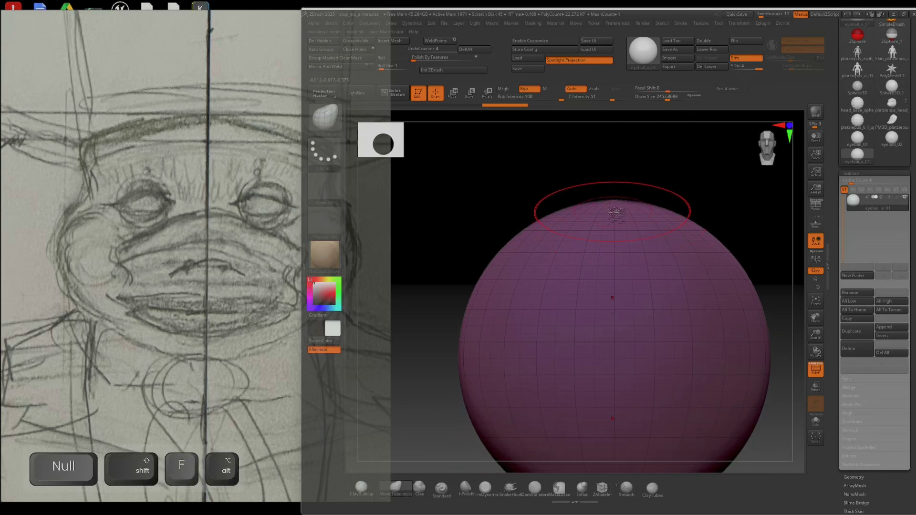
pyautogui.moveTo(637, 466); pyautogui.dragTo(625, 300)
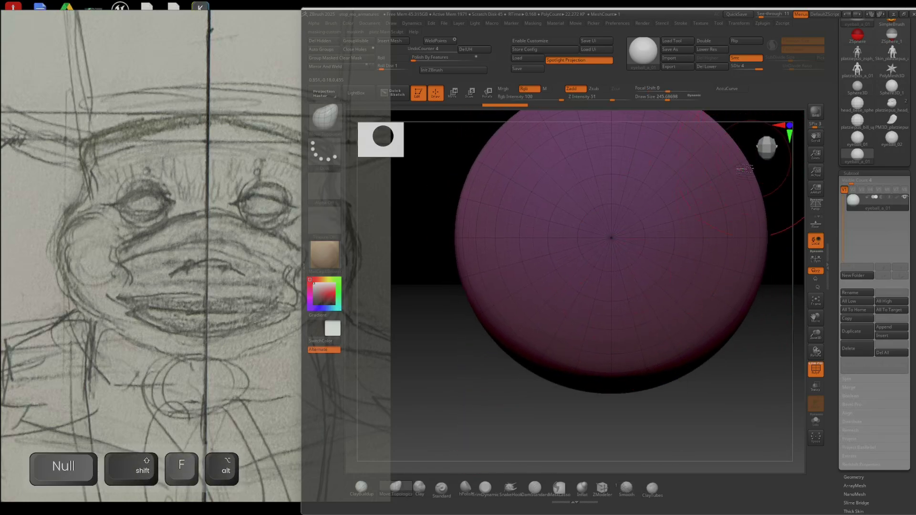
pyautogui.keyDown('alt'); pyautogui.moveTo(646, 271); pyautogui.dragTo(638, 338, button='right'); pyautogui.keyUp('alt')
pyautogui.keyDown('shift'); pyautogui.moveTo(638, 338); pyautogui.dragTo(641, 211, button='right'); pyautogui.keyUp('shift')
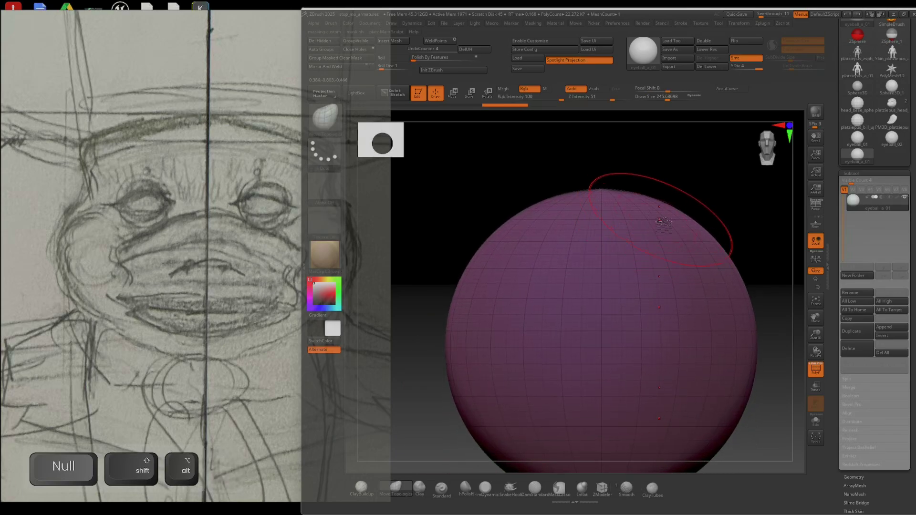
pyautogui.press('e')
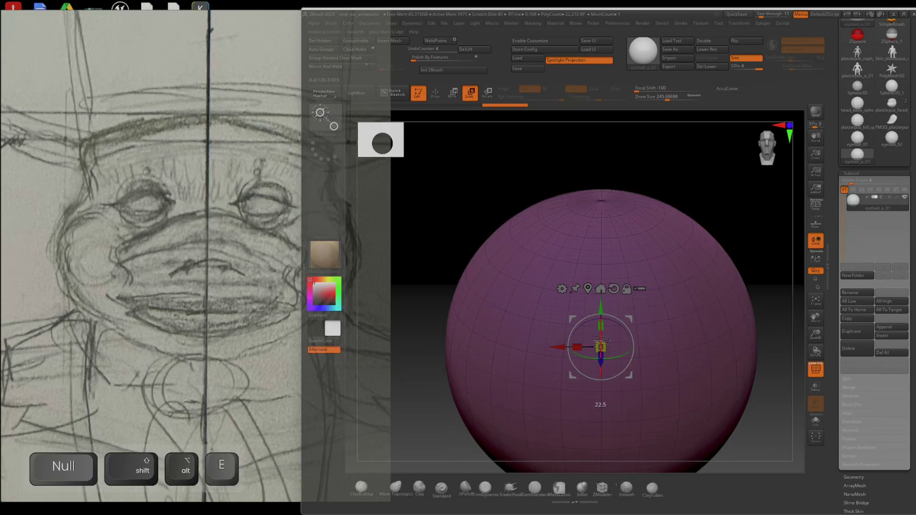
pyautogui.moveTo(602, 340); pyautogui.dragTo(600, 389)
pyautogui.keyDown('shift'); pyautogui.moveTo(604, 336); pyautogui.dragTo(597, 308); pyautogui.keyUp('shift')
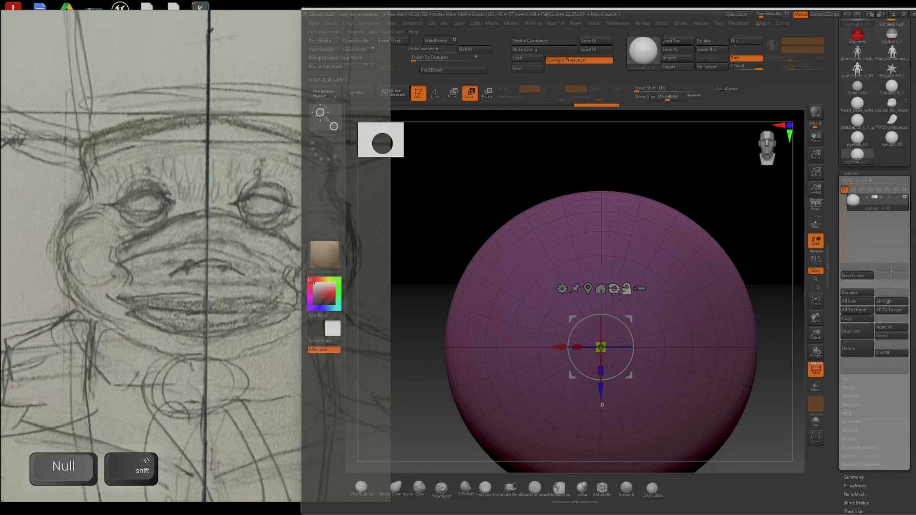
pyautogui.keyDown('shift'); pyautogui.click(614, 289); pyautogui.keyUp('shift')
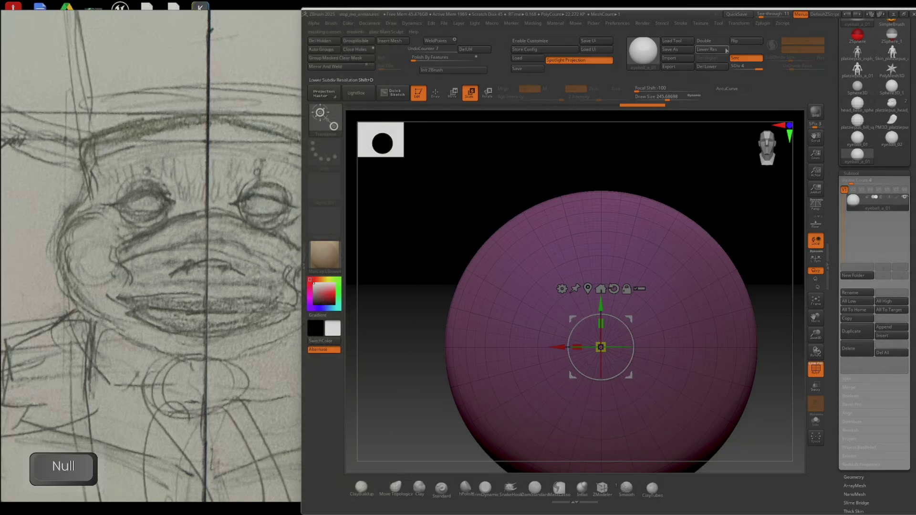
# - Limit the eyeball's radial symmetry to the Z axis, hide the polyframe and return to Draw mode
pyautogui.click(740, 24)
pyautogui.moveTo(740, 24)
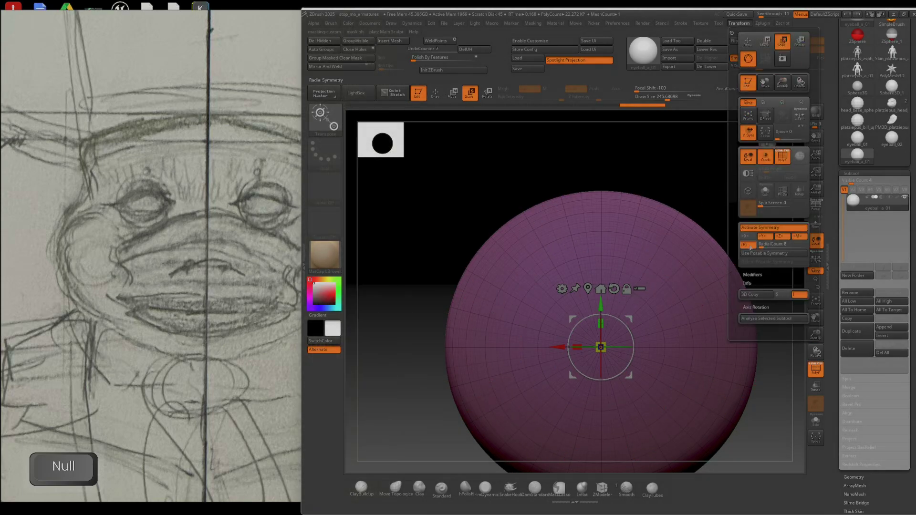
pyautogui.click(765, 237)
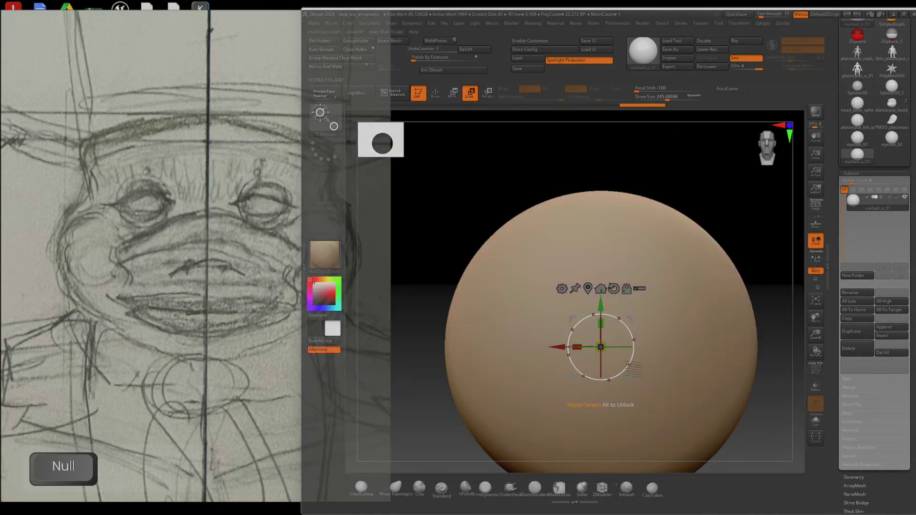
pyautogui.hotkey('shift', 'f')
pyautogui.press('q')
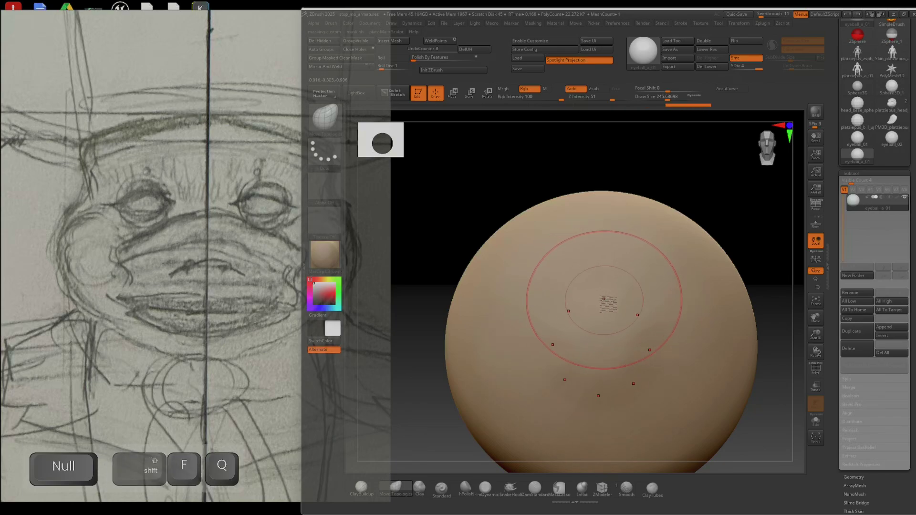
# - Try a DamStandard stroke around the eyeball's centre, undo it, and subdivide the mesh to level 6
pyautogui.hotkey('ctrl', 'z')
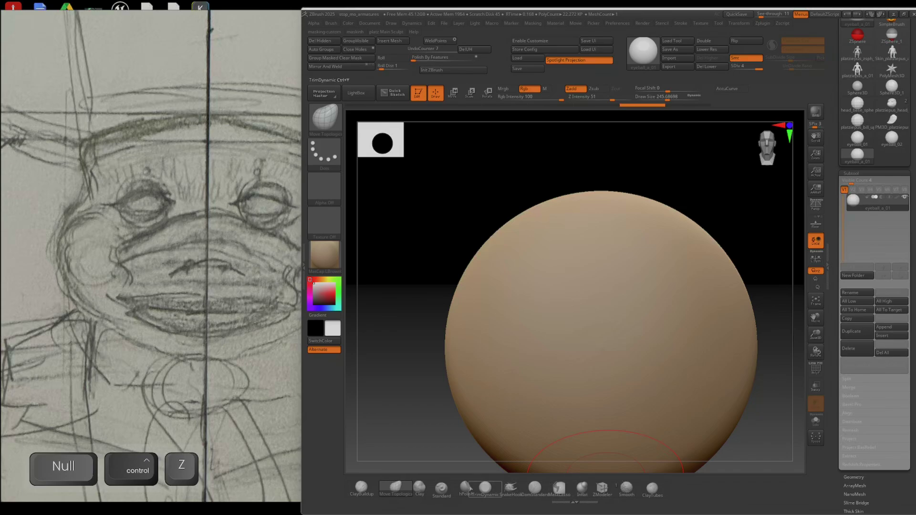
pyautogui.click(531, 493)
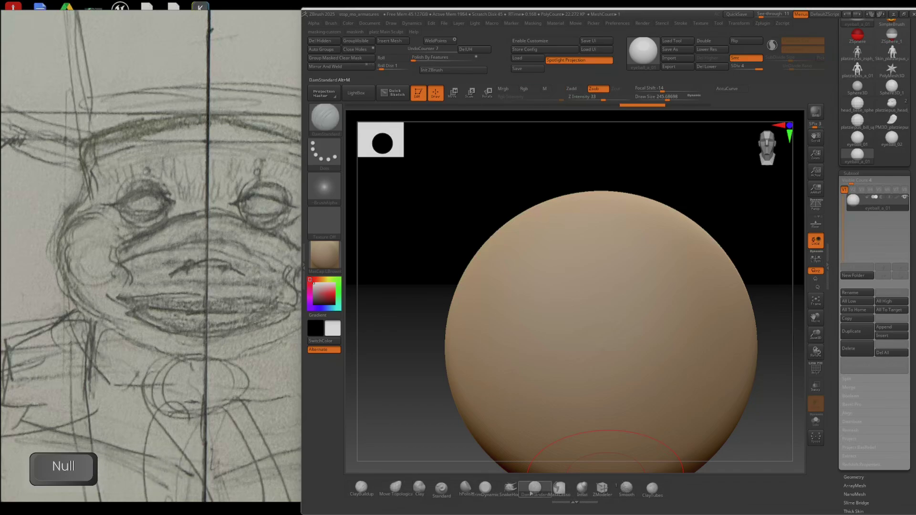
pyautogui.moveTo(606, 336)
pyautogui.mouseDown()
pyautogui.moveTo(567, 317)
pyautogui.moveTo(553, 259)
pyautogui.moveTo(600, 345)
pyautogui.mouseUp()
pyautogui.hotkey('ctrl', 'z')
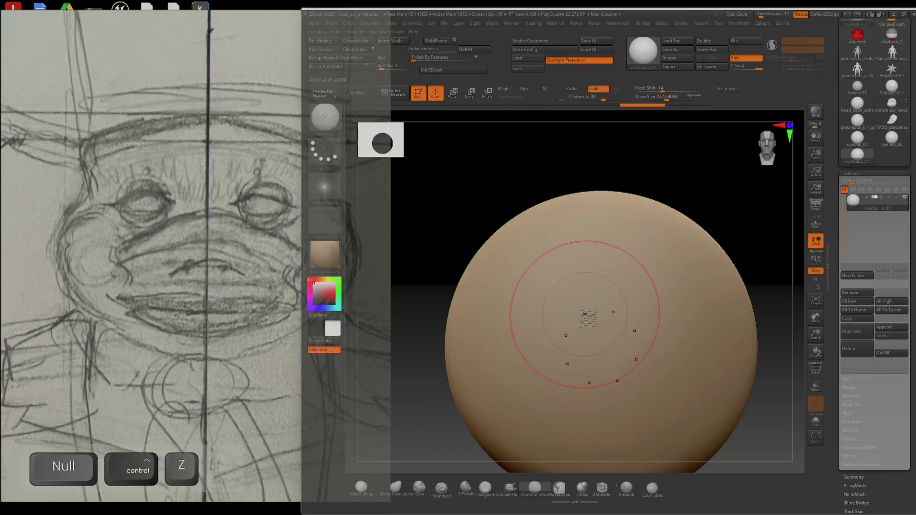
pyautogui.press('[')
pyautogui.hotkey('shift', 'd')
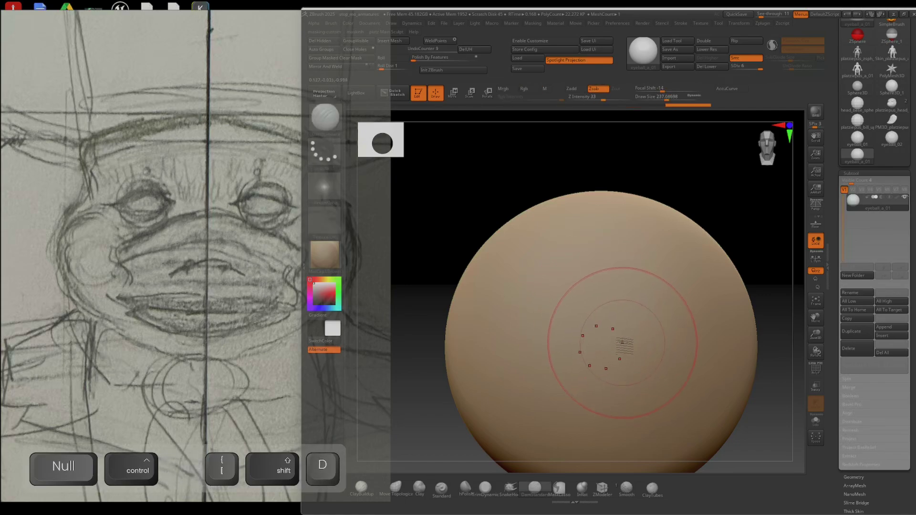
# - Raise the eyeball's radial symmetry count to about 24
pyautogui.moveTo(646, 327)
pyautogui.keyDown('alt'); pyautogui.mouseDown(button='right')
pyautogui.moveTo(632, 291)
pyautogui.moveTo(641, 266)
pyautogui.moveTo(628, 272)
pyautogui.moveTo(634, 286)
pyautogui.moveTo(678, 195)
pyautogui.mouseUp(button='right'); pyautogui.keyUp('alt')
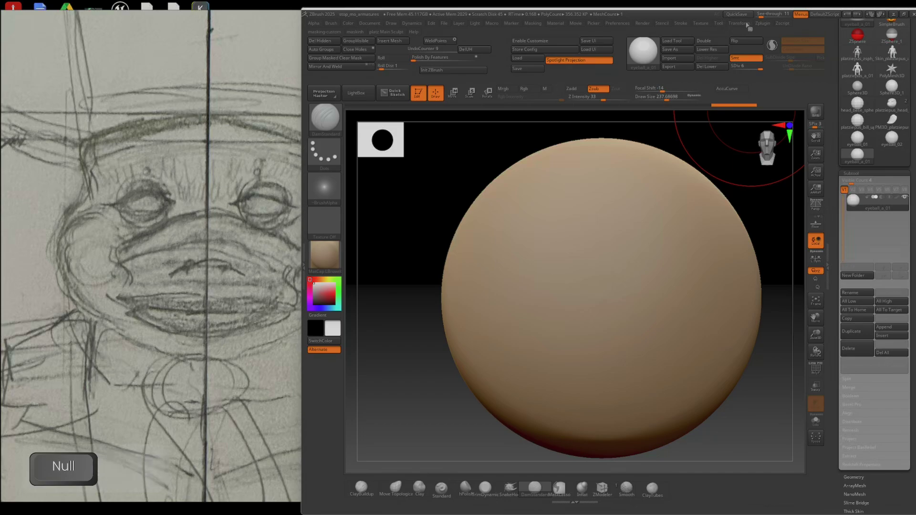
pyautogui.click(739, 24)
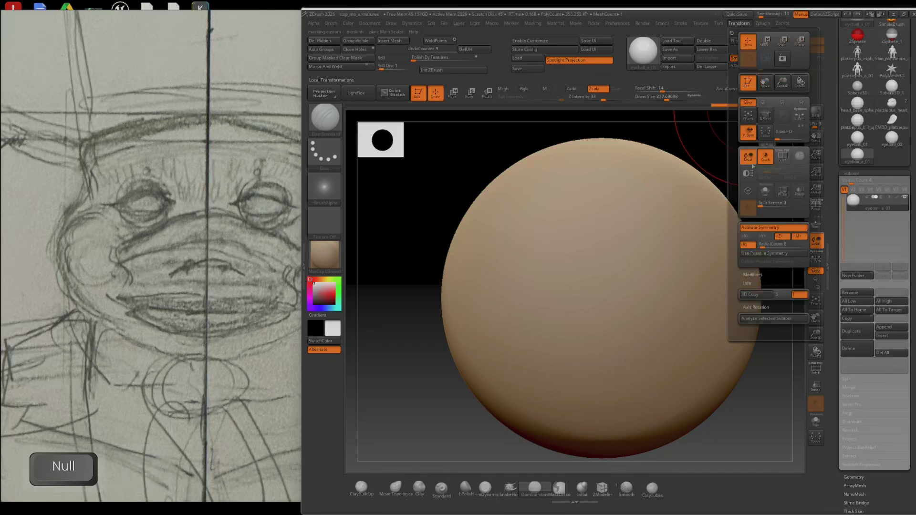
pyautogui.click(762, 245)
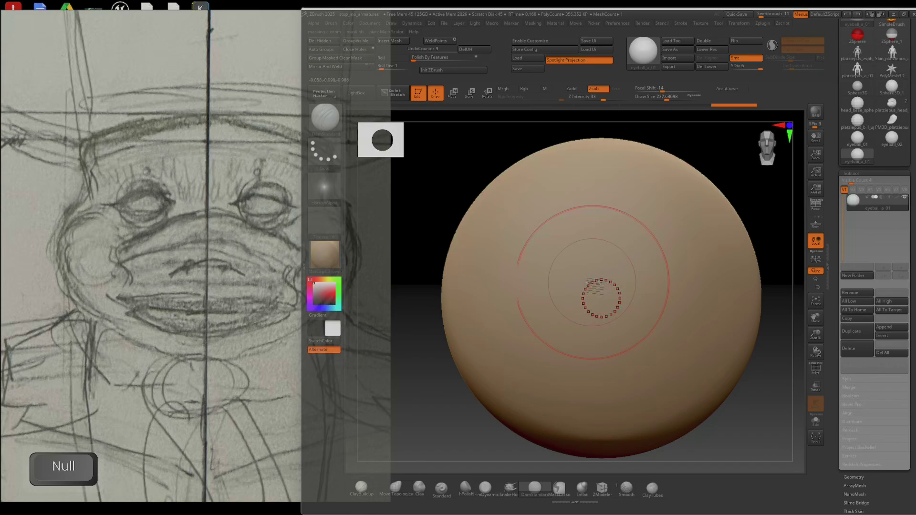
# - Try carving a ring of DamStandard grooves around the eyeball's centre and undo them
pyautogui.moveTo(599, 296)
pyautogui.mouseDown()
pyautogui.moveTo(652, 249)
pyautogui.moveTo(673, 286)
pyautogui.moveTo(631, 278)
pyautogui.mouseUp()
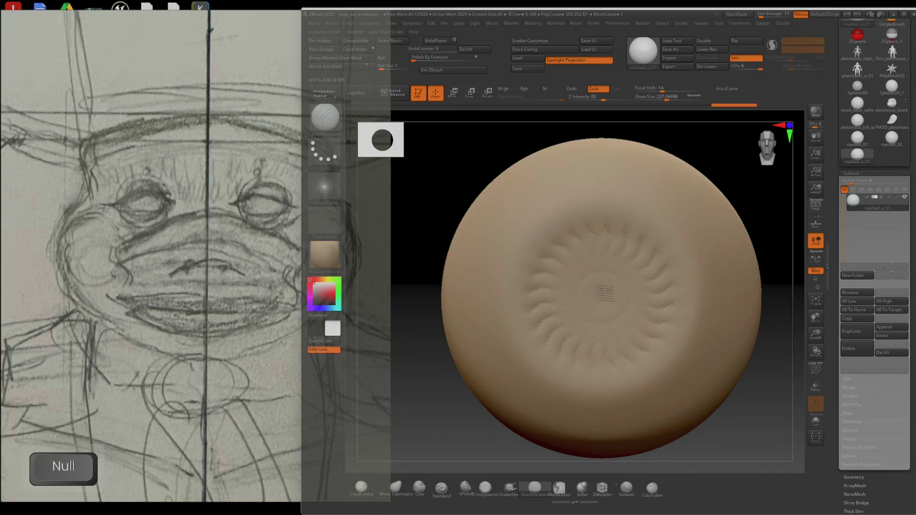
pyautogui.moveTo(605, 294)
pyautogui.mouseDown(button='right')
pyautogui.moveTo(624, 291)
pyautogui.moveTo(598, 297)
pyautogui.moveTo(605, 276)
pyautogui.mouseUp(button='right')
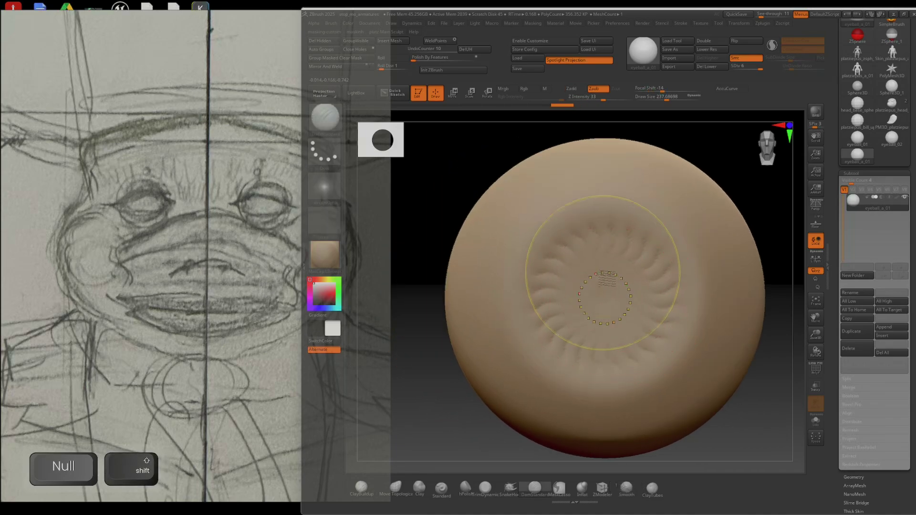
pyautogui.hotkey('ctrl', 'z')
pyautogui.hotkey('ctrl', 'z')
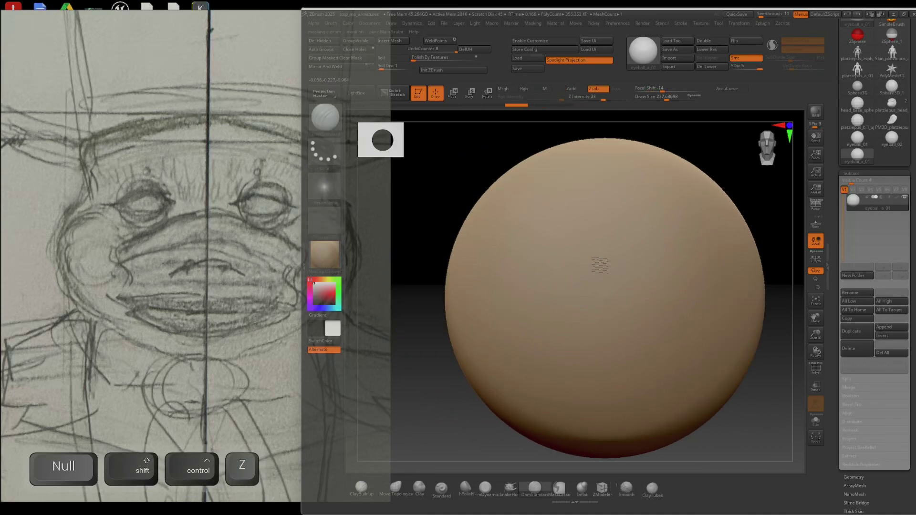
# - Try sculpting a radial iris pattern around the eyeball's centre with the ClayBuildup brush reduced to a draw size of about 50
pyautogui.moveTo(600, 265)
pyautogui.mouseDown()
pyautogui.moveTo(589, 188)
pyautogui.moveTo(599, 234)
pyautogui.moveTo(592, 230)
pyautogui.mouseUp()
pyautogui.press('b')
pyautogui.press('n')
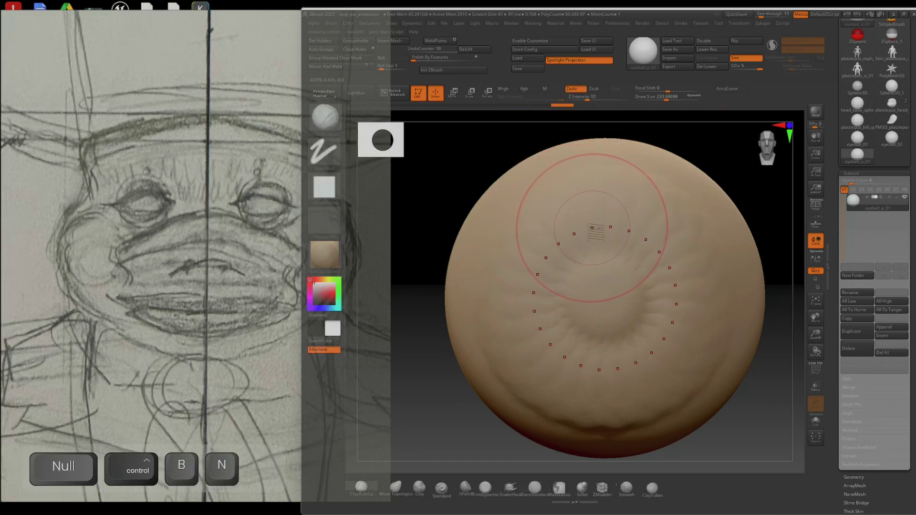
pyautogui.press('[')
pyautogui.press('[')
pyautogui.press('[')
pyautogui.press('[')
pyautogui.press('[')
pyautogui.press('[')
pyautogui.press('[')
pyautogui.press('[')
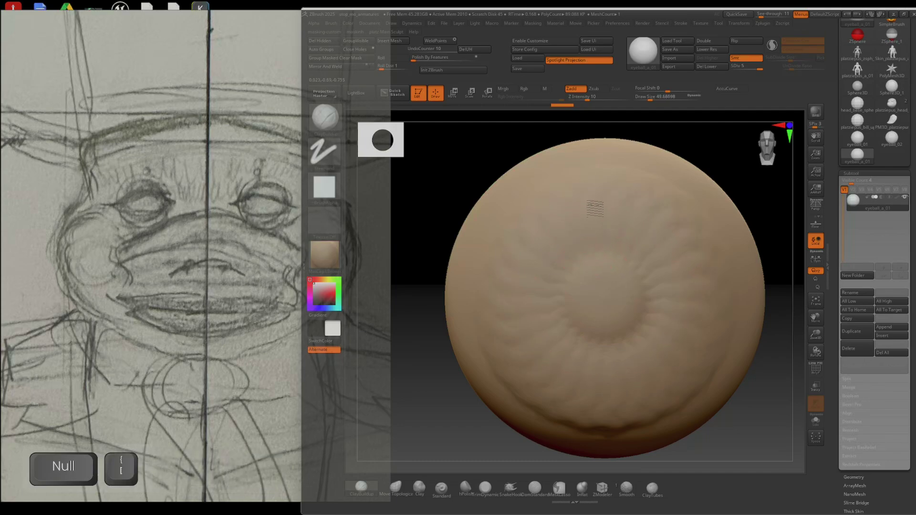
pyautogui.moveTo(601, 222)
pyautogui.mouseDown()
pyautogui.moveTo(591, 179)
pyautogui.moveTo(599, 220)
pyautogui.moveTo(571, 247)
pyautogui.mouseUp()
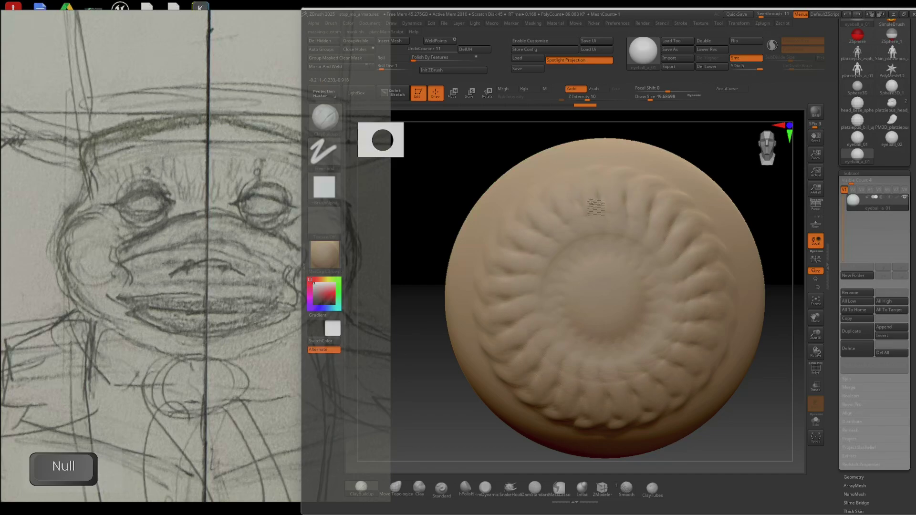
pyautogui.moveTo(599, 260); pyautogui.dragTo(602, 294)
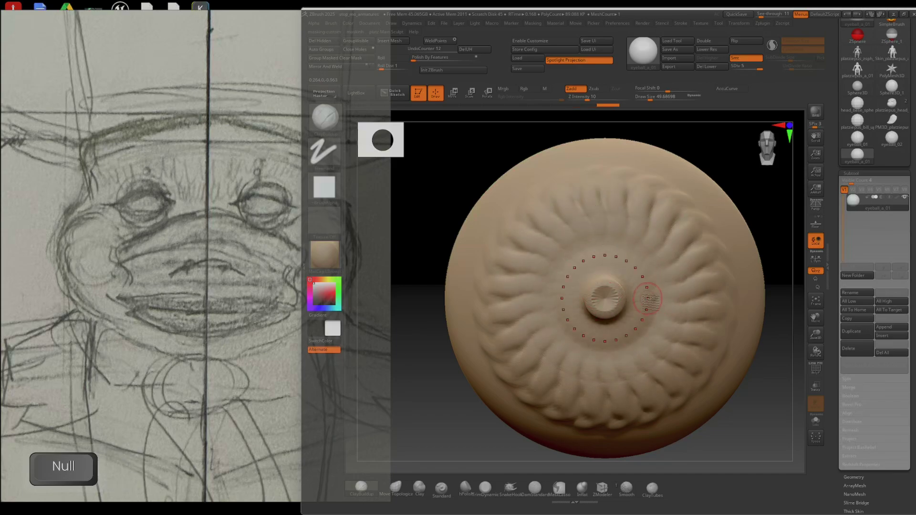
# - Undo the radial sculpting strokes and the added subdivision levels, and return the eyeball to its front view
pyautogui.moveTo(647, 299); pyautogui.dragTo(656, 295, button='right')
pyautogui.hotkey('ctrl', 'z')
pyautogui.hotkey('ctrl', 'z')
pyautogui.hotkey('ctrl', 'z')
pyautogui.hotkey('ctrl', 'z')
pyautogui.hotkey('ctrl', 'z')
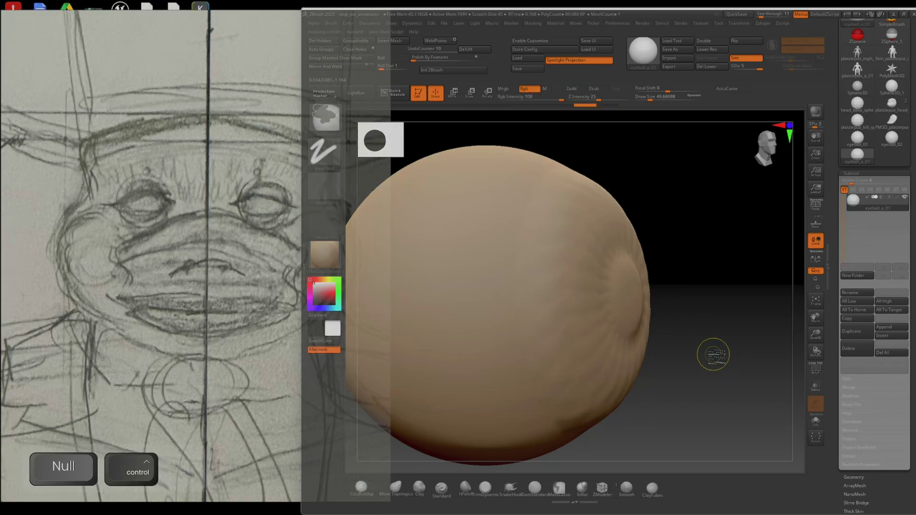
pyautogui.moveTo(708, 352)
pyautogui.mouseDown(button='right')
pyautogui.moveTo(682, 344)
pyautogui.moveTo(663, 318)
pyautogui.mouseUp(button='right')
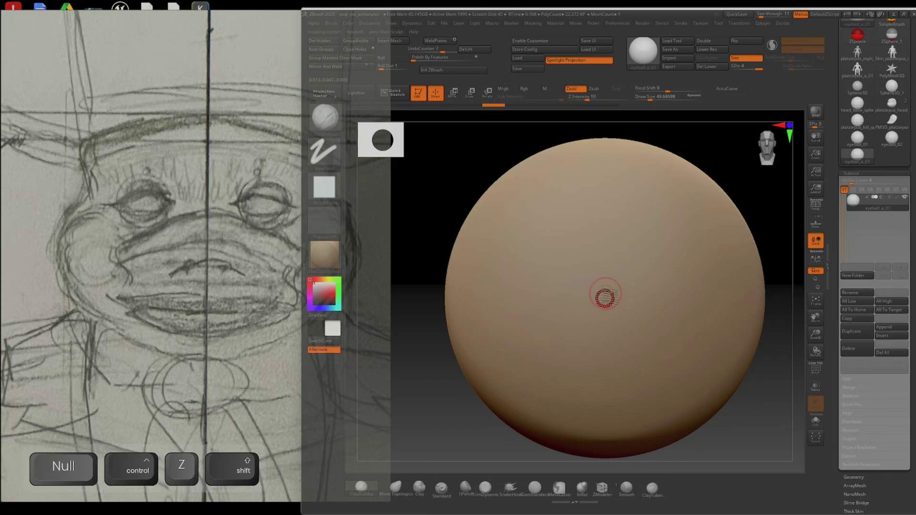
# - Mask a circular iris area at the eyeball's centre using radial symmetry and invert the mask
pyautogui.keyDown('ctrl'); pyautogui.moveTo(605, 284); pyautogui.dragTo(630, 310); pyautogui.keyUp('ctrl')
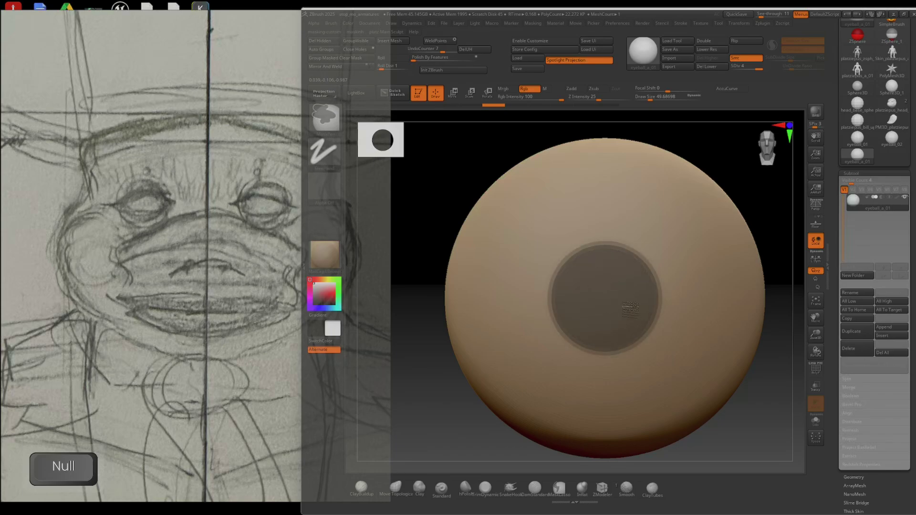
pyautogui.keyDown('ctrl'); pyautogui.moveTo(567, 302); pyautogui.dragTo(648, 382, button='right'); pyautogui.keyUp('ctrl')
pyautogui.keyDown('ctrl'); pyautogui.moveTo(612, 315); pyautogui.dragTo(596, 301); pyautogui.keyUp('ctrl')
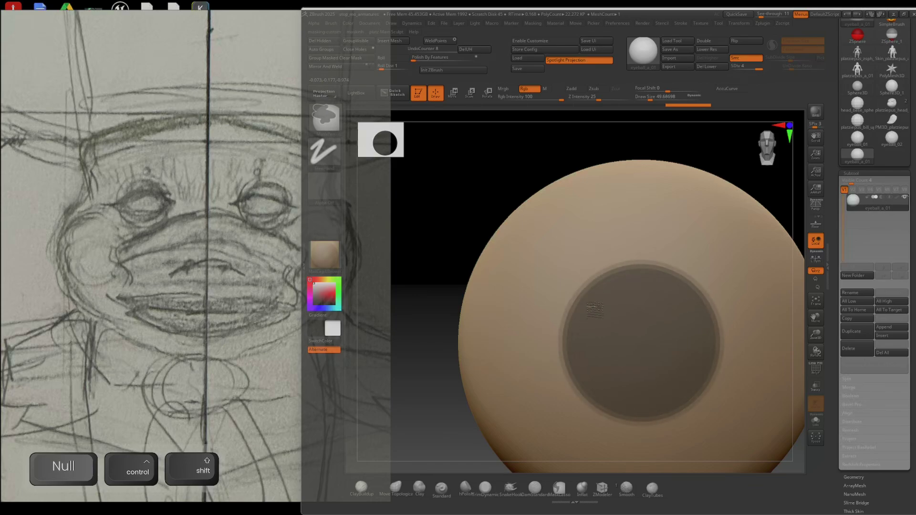
pyautogui.keyDown('ctrl'); pyautogui.moveTo(664, 339); pyautogui.dragTo(632, 313, button='right'); pyautogui.keyUp('ctrl')
pyautogui.keyDown('ctrl'); pyautogui.click(769, 264); pyautogui.keyUp('ctrl')
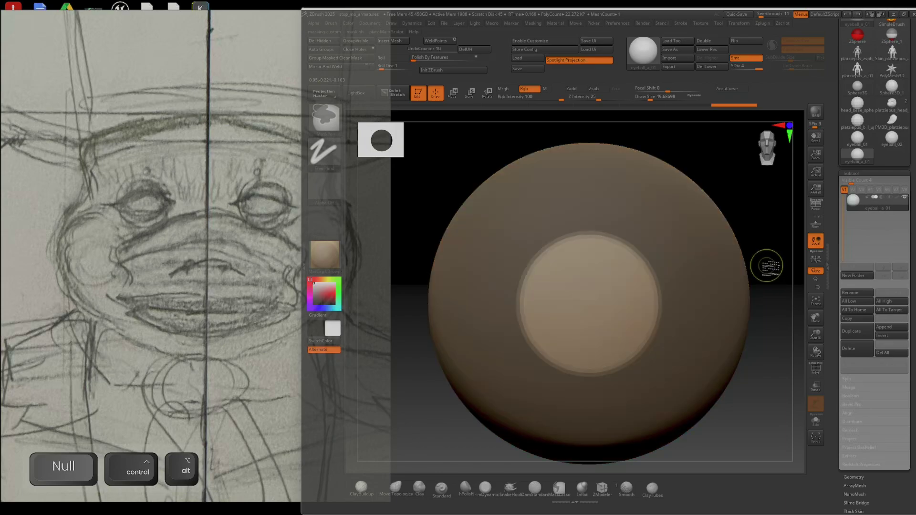
# - Push the unmasked circular iris area slightly inward along the eyeball's depth axis, and return to sculpting mode
pyautogui.moveTo(769, 264); pyautogui.dragTo(627, 321, button='right')
pyautogui.press('e')
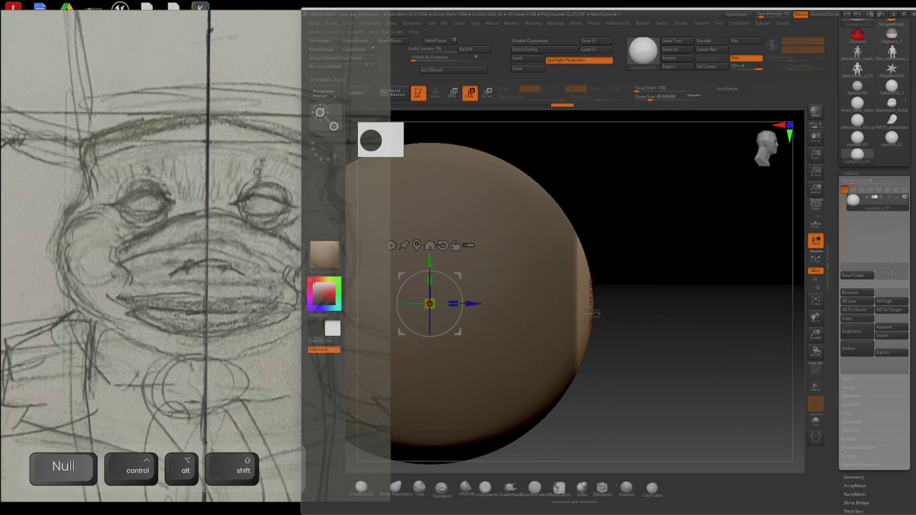
pyautogui.moveTo(474, 304); pyautogui.dragTo(464, 304)
pyautogui.moveTo(613, 304); pyautogui.dragTo(654, 276, button='right')
pyautogui.press('ctrl')
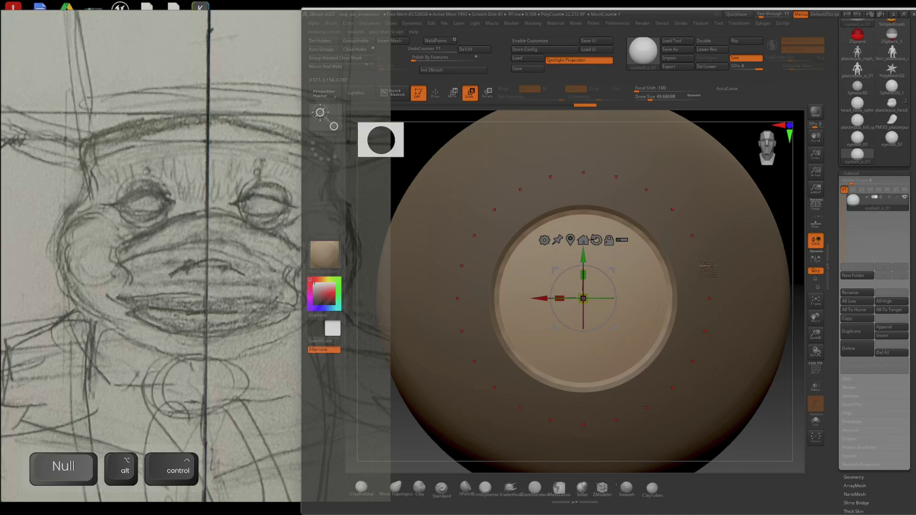
pyautogui.press('q')
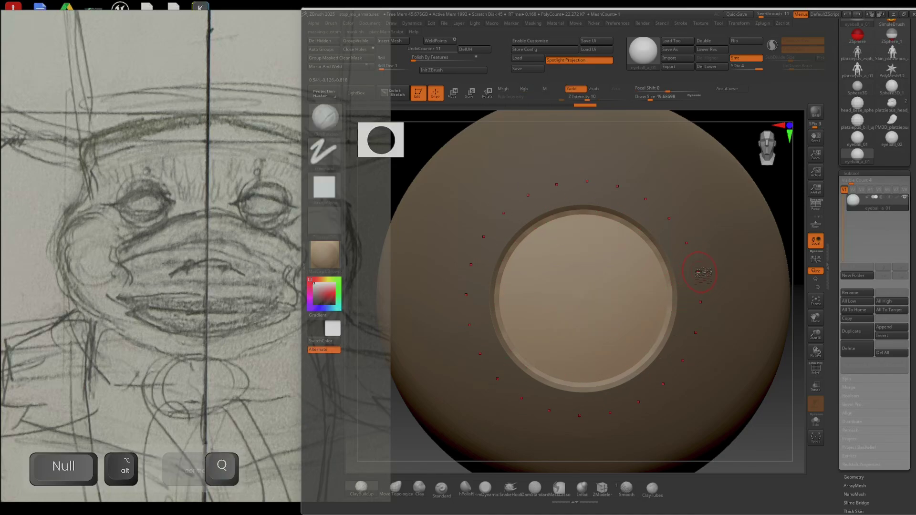
# - Blur the mask around the iris and smooth the recessed iris surface
pyautogui.keyDown('ctrl'); pyautogui.click(699, 271); pyautogui.keyUp('ctrl')
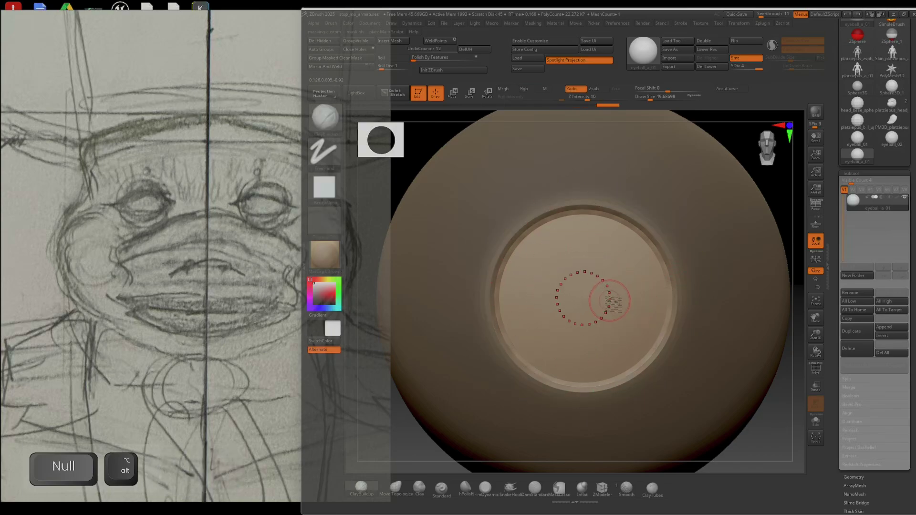
pyautogui.press('shift')
pyautogui.keyDown('shift'); pyautogui.moveTo(575, 296); pyautogui.dragTo(566, 253); pyautogui.keyUp('shift')
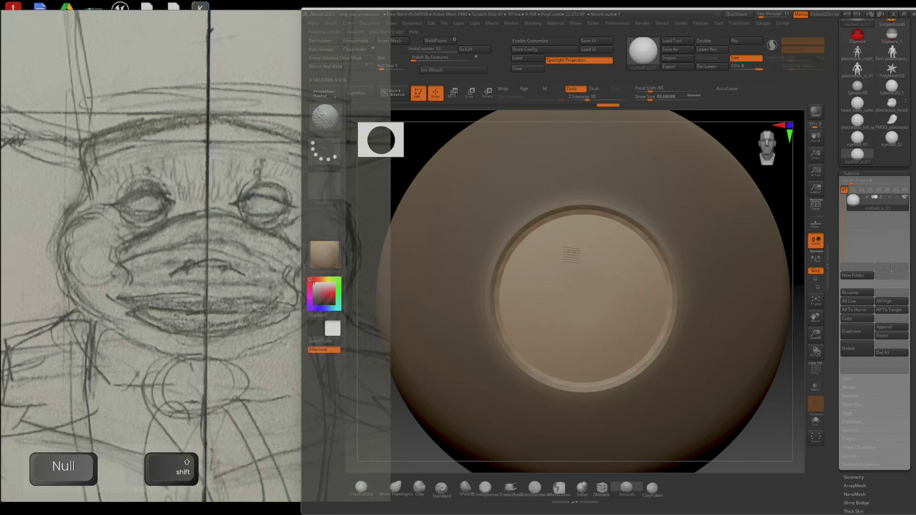
pyautogui.moveTo(583, 298); pyautogui.dragTo(604, 292, button='right')
pyautogui.press('shift')
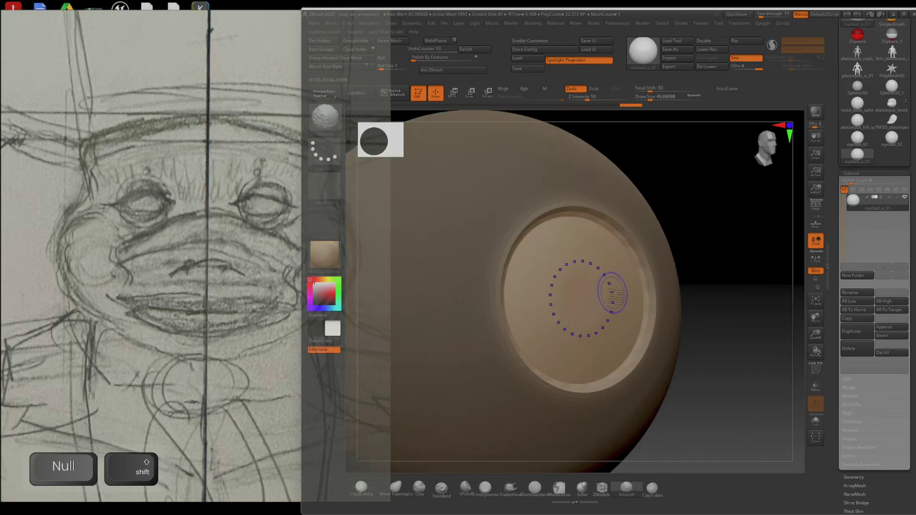
# - Drop the eyeball to subdivision level 1, step up to level 2 and smooth the iris area
pyautogui.hotkey('shift', 'd')
pyautogui.hotkey('shift', 'd')
pyautogui.hotkey('shift', 'd')
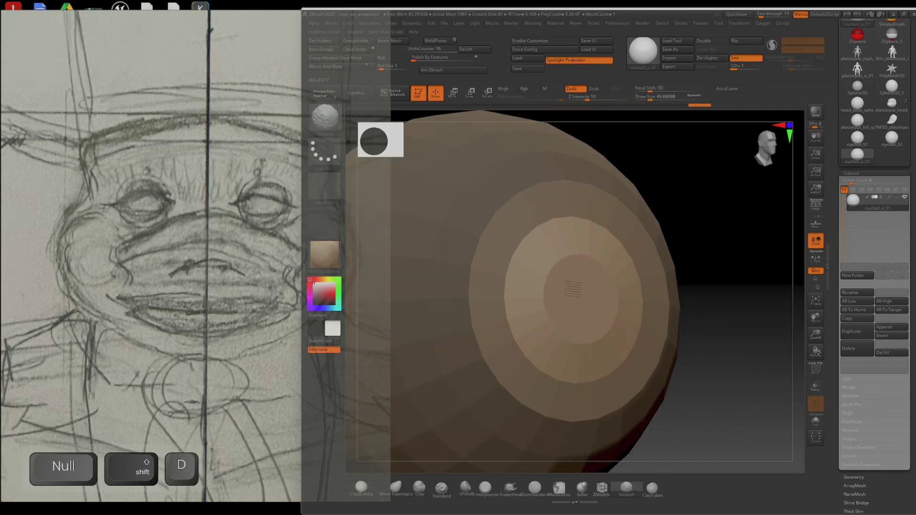
pyautogui.press('d')
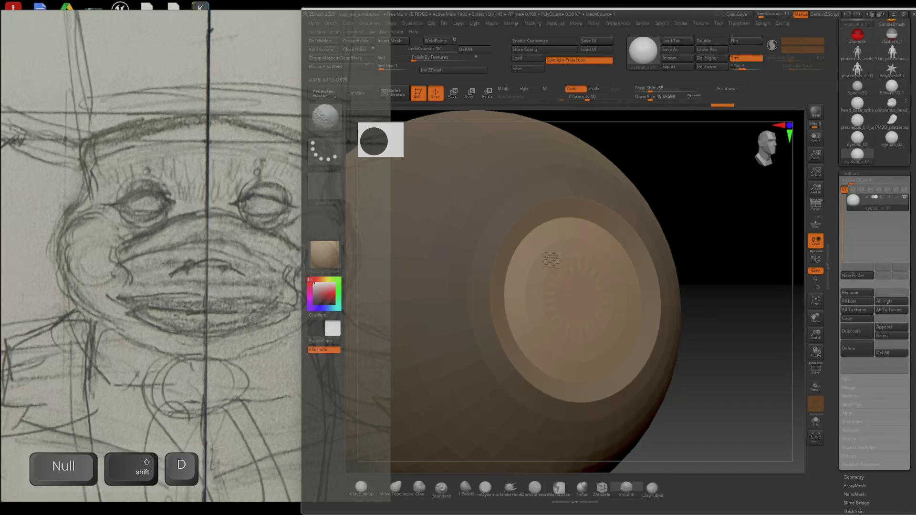
pyautogui.keyDown('shift'); pyautogui.moveTo(587, 298); pyautogui.dragTo(578, 289); pyautogui.keyUp('shift')
pyautogui.moveTo(578, 288)
pyautogui.mouseDown(button='right')
pyautogui.moveTo(605, 292)
pyautogui.moveTo(579, 301)
pyautogui.mouseUp(button='right')
# - Step the eyeball up through subdivision levels 3 and 4, smoothing the iris surface at each level
pyautogui.press('d')
pyautogui.keyDown('shift'); pyautogui.moveTo(578, 300); pyautogui.dragTo(564, 269); pyautogui.keyUp('shift')
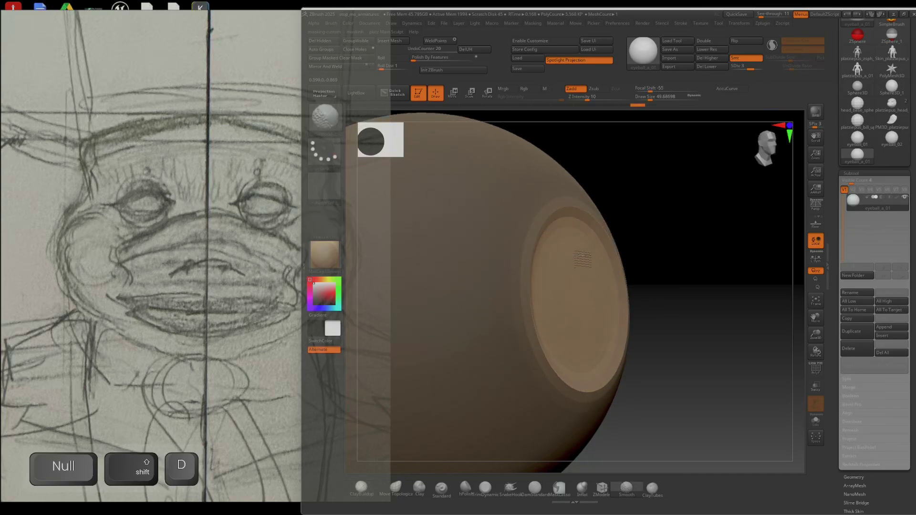
pyautogui.keyDown('shift'); pyautogui.moveTo(582, 259); pyautogui.dragTo(586, 267); pyautogui.keyUp('shift')
pyautogui.moveTo(593, 281)
pyautogui.mouseDown(button='right')
pyautogui.moveTo(535, 301)
pyautogui.moveTo(552, 303)
pyautogui.mouseUp(button='right')
pyautogui.press('d')
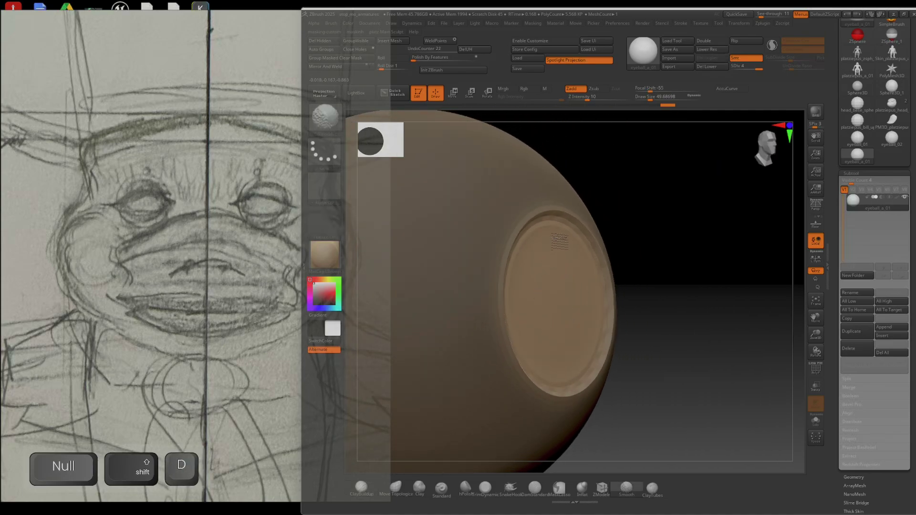
pyautogui.moveTo(573, 280)
pyautogui.keyDown('shift'); pyautogui.mouseDown()
pyautogui.moveTo(563, 292)
pyautogui.moveTo(588, 304)
pyautogui.moveTo(571, 309)
pyautogui.mouseUp(); pyautogui.keyUp('shift')
pyautogui.moveTo(572, 309)
pyautogui.mouseDown(button='right')
pyautogui.moveTo(549, 309)
pyautogui.moveTo(565, 295)
pyautogui.mouseUp(button='right')
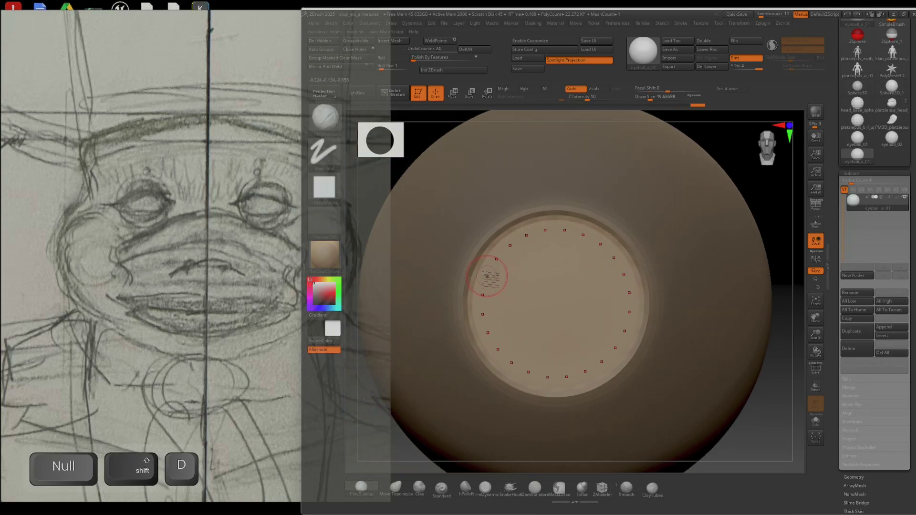
# - Carve a round pupil recess at the iris's centre with the ClayBuildup brush and smooth it
pyautogui.moveTo(499, 288)
pyautogui.keyDown('shift'); pyautogui.mouseDown()
pyautogui.moveTo(509, 294)
pyautogui.moveTo(506, 272)
pyautogui.mouseUp(); pyautogui.keyUp('shift')
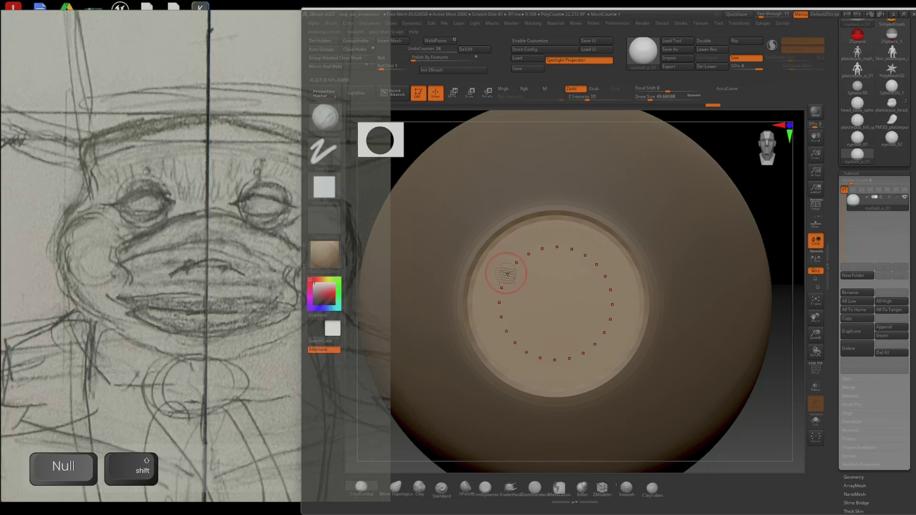
pyautogui.hotkey('ctrl', 'z')
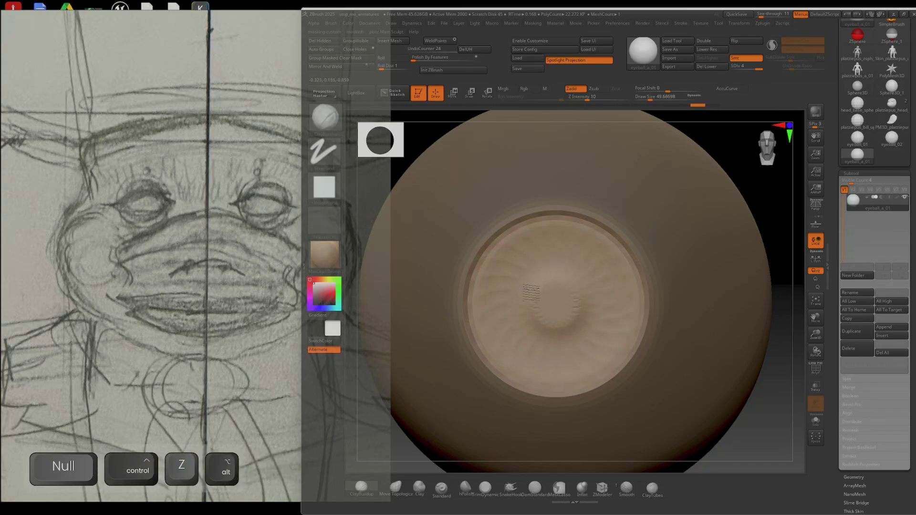
pyautogui.moveTo(524, 299)
pyautogui.keyDown('alt'); pyautogui.mouseDown()
pyautogui.moveTo(549, 300)
pyautogui.moveTo(531, 301)
pyautogui.mouseUp(); pyautogui.keyUp('alt')
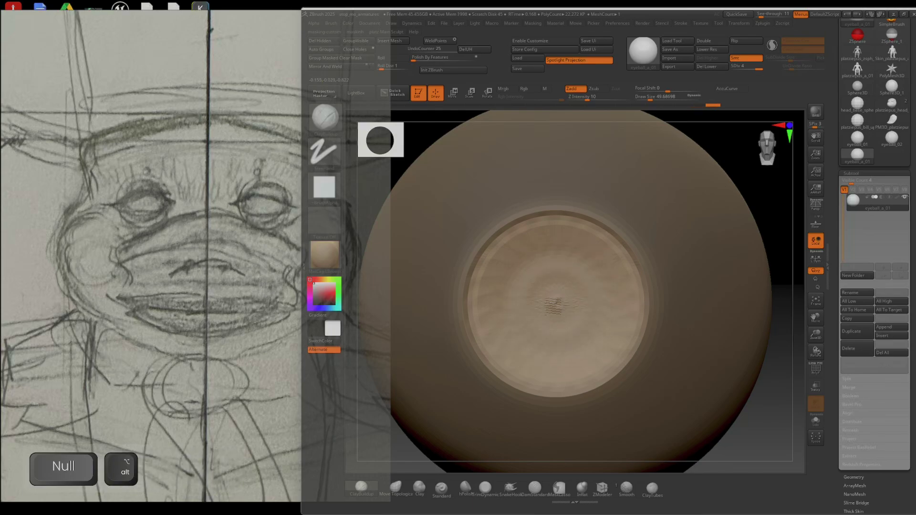
pyautogui.keyDown('alt'); pyautogui.click(557, 304); pyautogui.keyUp('alt')
pyautogui.press('shift')
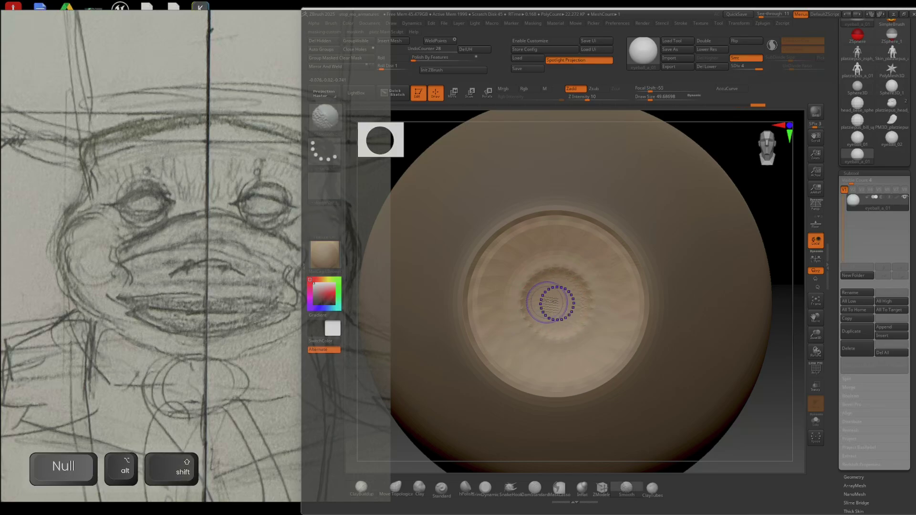
pyautogui.keyDown('shift'); pyautogui.click(542, 308); pyautogui.keyUp('shift')
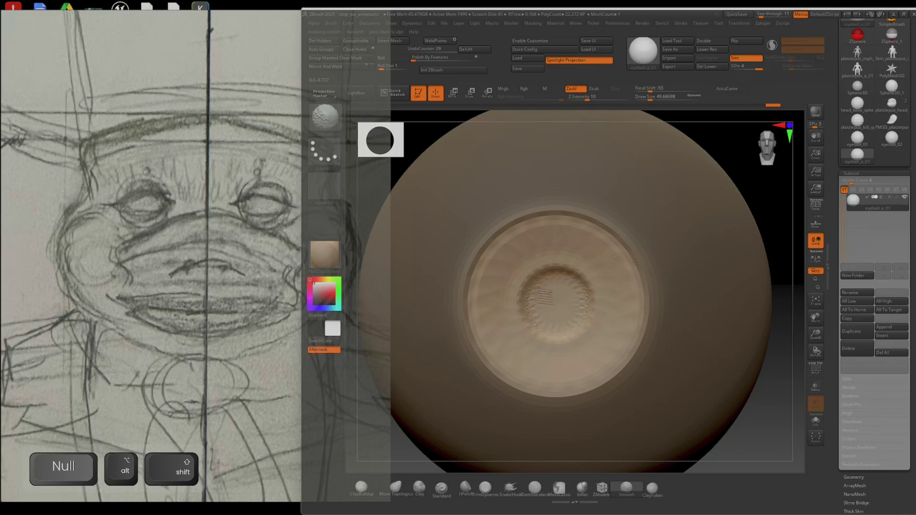
# - Deepen and smooth the pupil recess, comparing the last stroke with undo and redo, and check the eyeball's wireframe
pyautogui.moveTo(501, 302); pyautogui.dragTo(552, 298, button='right')
pyautogui.keyDown('shift'); pyautogui.click(552, 304); pyautogui.keyUp('shift')
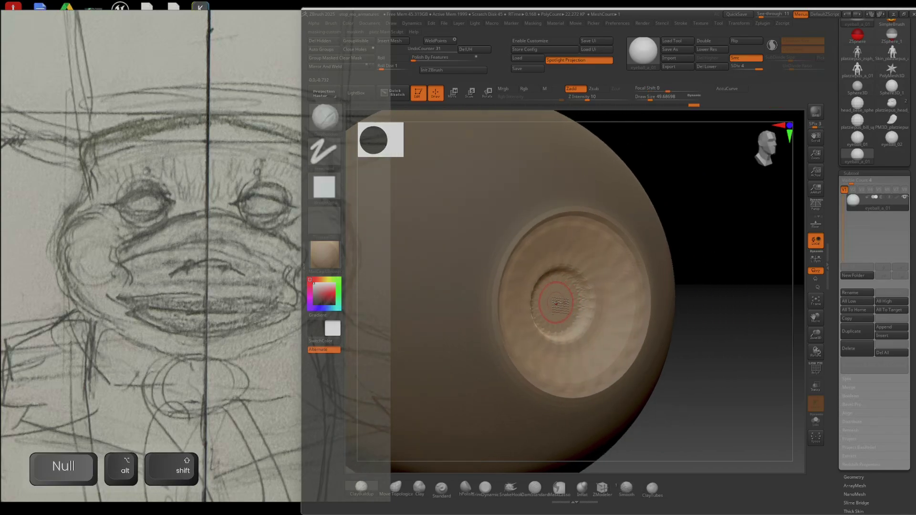
pyautogui.keyDown('shift'); pyautogui.click(558, 300); pyautogui.keyUp('shift')
pyautogui.moveTo(558, 301)
pyautogui.keyDown('shift'); pyautogui.mouseDown(button='right')
pyautogui.moveTo(533, 279)
pyautogui.moveTo(559, 301)
pyautogui.mouseUp(button='right'); pyautogui.keyUp('shift')
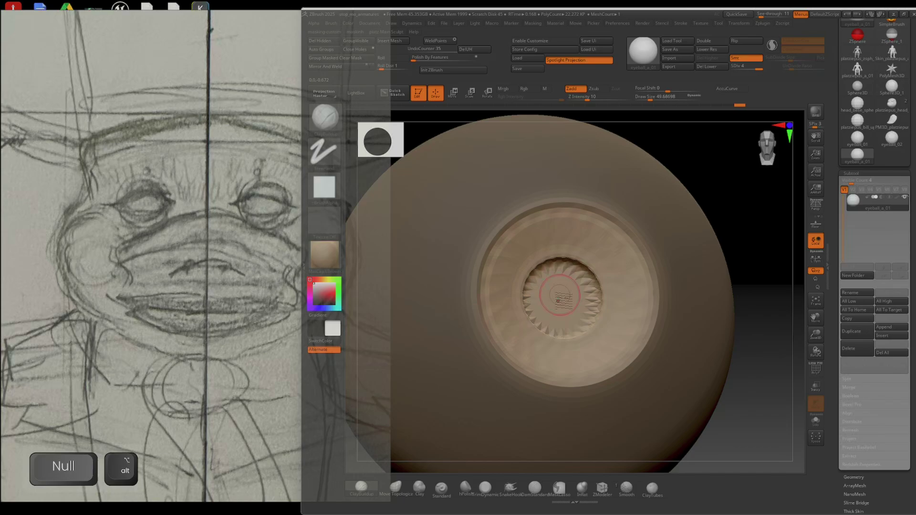
pyautogui.hotkey('ctrl', 'z')
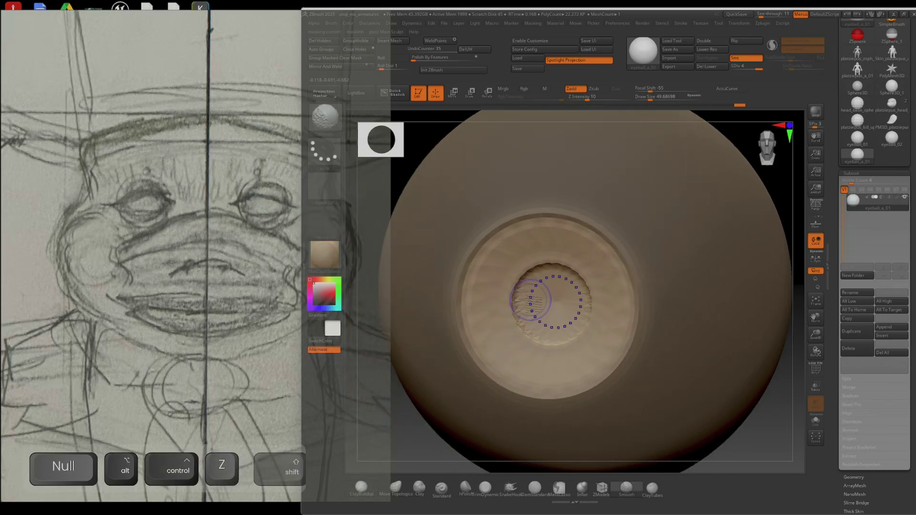
pyautogui.hotkey('ctrl', 'shift', 'z')
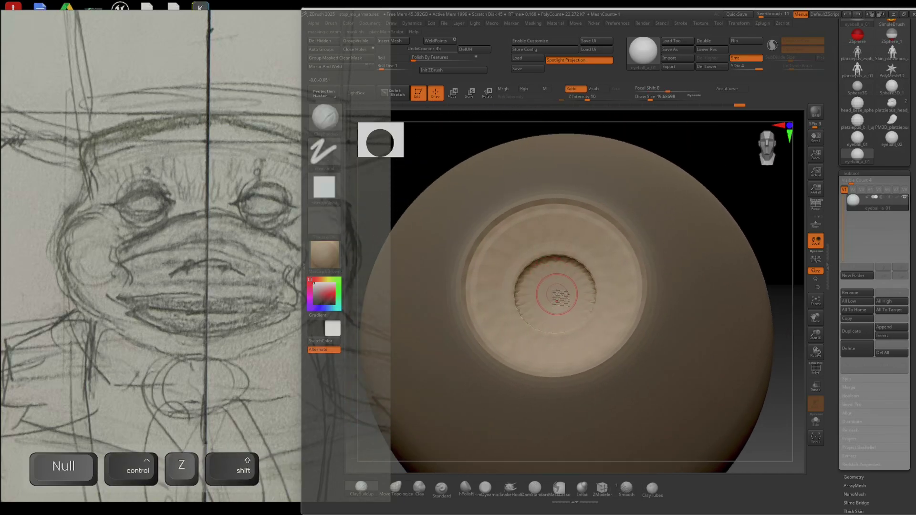
pyautogui.hotkey('shift', 'f')
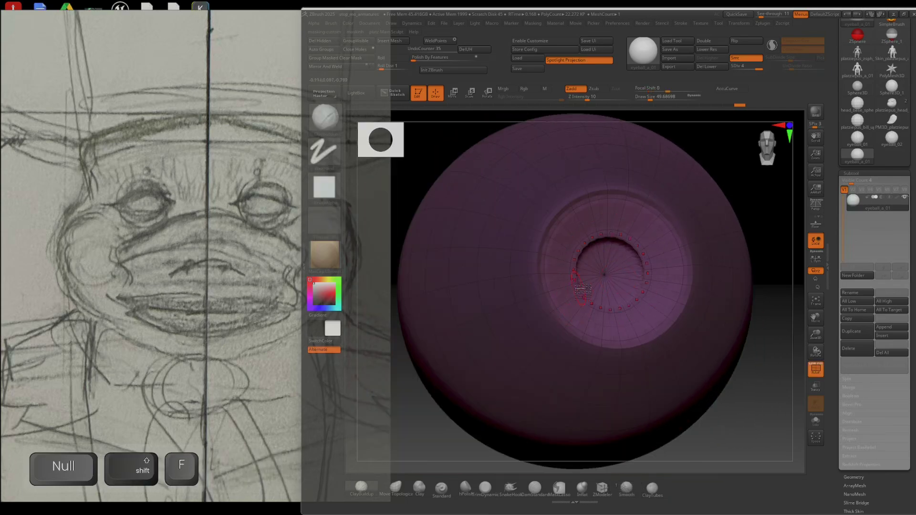
pyautogui.hotkey('shift', 'f')
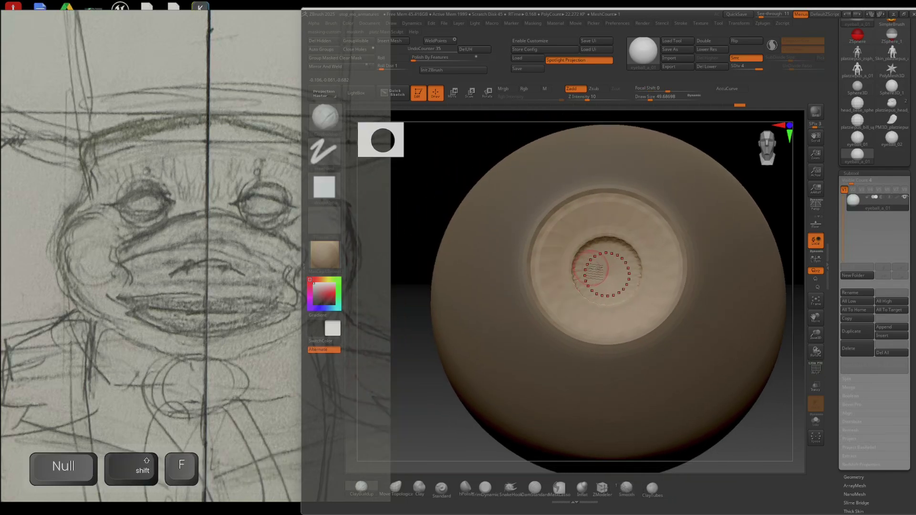
# - Carve away the ridged rim around the pupil and smooth it into a soft, rounded recess
pyautogui.moveTo(590, 268); pyautogui.dragTo(584, 273, button='right')
pyautogui.press('alt')
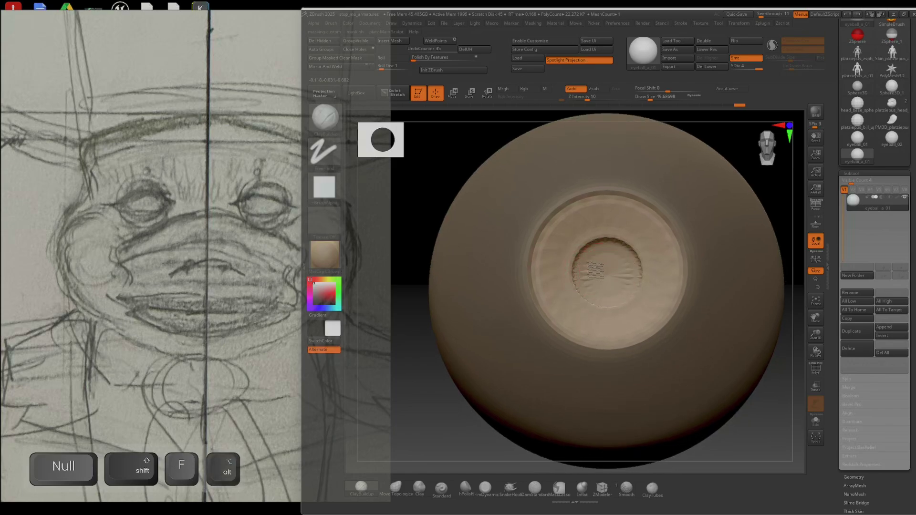
pyautogui.keyDown('alt'); pyautogui.moveTo(579, 263); pyautogui.dragTo(577, 266); pyautogui.keyUp('alt')
pyautogui.moveTo(577, 266); pyautogui.dragTo(571, 258, button='right')
pyautogui.keyDown('alt'); pyautogui.moveTo(571, 258); pyautogui.dragTo(573, 261); pyautogui.keyUp('alt')
pyautogui.moveTo(573, 262); pyautogui.dragTo(555, 258, button='right')
pyautogui.moveTo(576, 256)
pyautogui.keyDown('shift'); pyautogui.mouseDown()
pyautogui.moveTo(594, 258)
pyautogui.moveTo(580, 262)
pyautogui.mouseUp(); pyautogui.keyUp('shift')
pyautogui.moveTo(592, 266); pyautogui.dragTo(603, 273, button='right')
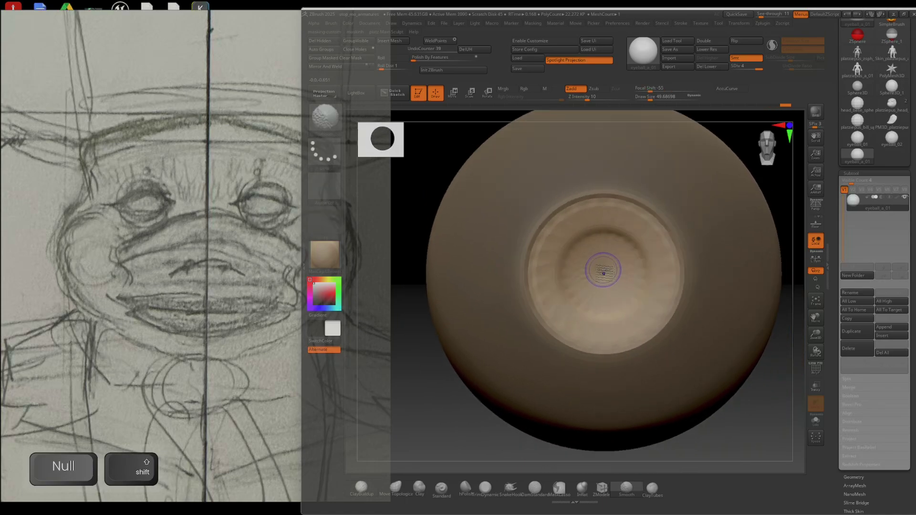
pyautogui.moveTo(604, 273)
pyautogui.keyDown('shift'); pyautogui.mouseDown()
pyautogui.moveTo(591, 247)
pyautogui.moveTo(576, 263)
pyautogui.moveTo(589, 261)
pyautogui.mouseUp(); pyautogui.keyUp('shift')
pyautogui.moveTo(577, 271)
pyautogui.mouseDown(button='right')
pyautogui.moveTo(542, 269)
pyautogui.moveTo(572, 269)
pyautogui.moveTo(568, 255)
pyautogui.moveTo(595, 274)
pyautogui.mouseUp(button='right')
# - Clear the eyeball's mask and compare the iris recess from the side and front at subdivision levels 2 and 4
pyautogui.keyDown('ctrl'); pyautogui.moveTo(737, 256); pyautogui.dragTo(731, 317); pyautogui.keyUp('ctrl')
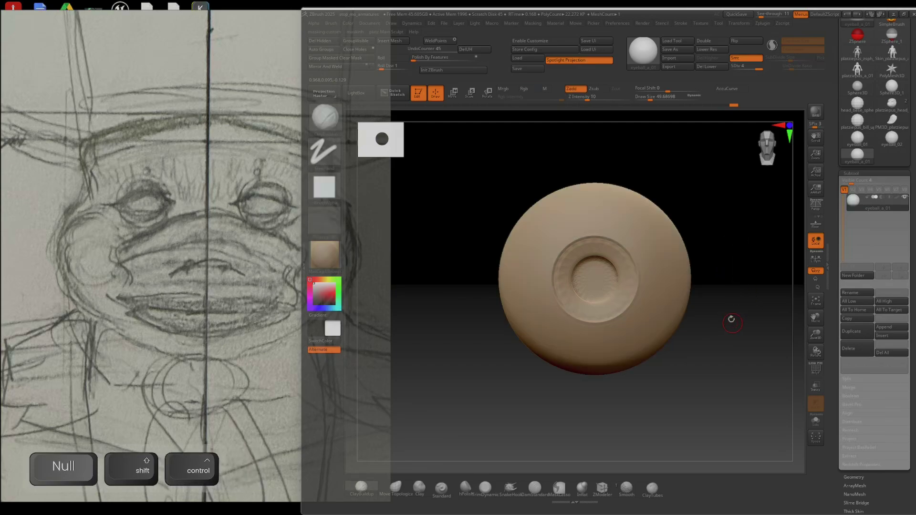
pyautogui.moveTo(731, 317); pyautogui.dragTo(727, 288, button='right')
pyautogui.hotkey('shift', 'd')
pyautogui.hotkey('shift', 'd')
pyautogui.moveTo(714, 231); pyautogui.dragTo(717, 234, button='right')
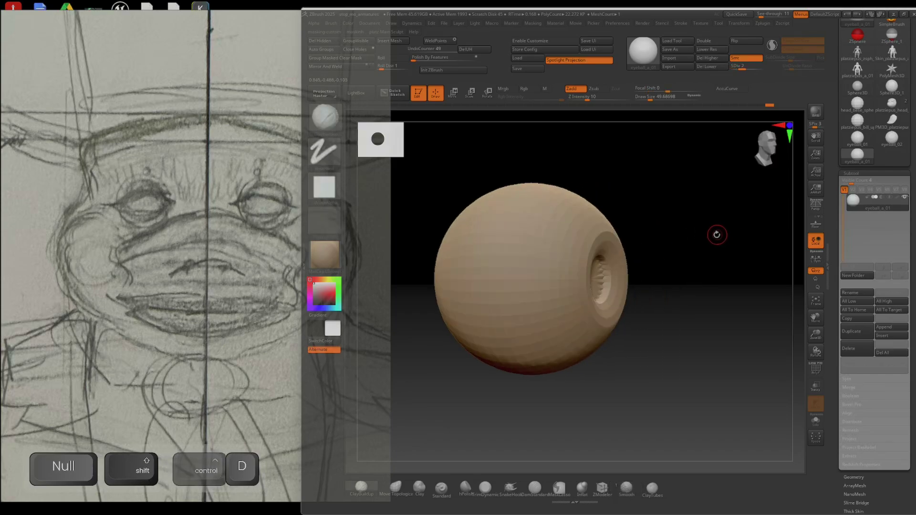
pyautogui.press('d')
pyautogui.press('d')
pyautogui.moveTo(649, 57)
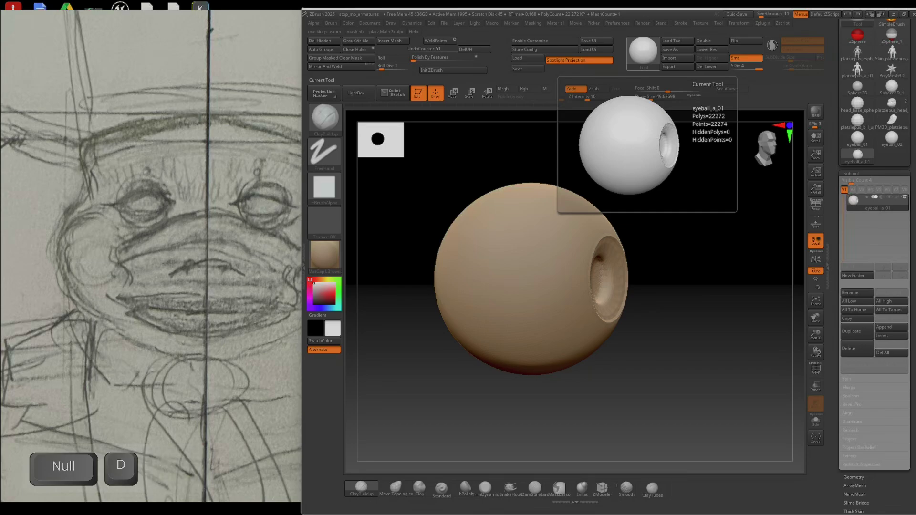
pyautogui.press('ctrl')
pyautogui.moveTo(742, 282); pyautogui.dragTo(716, 277, button='right')
pyautogui.moveTo(736, 313)
pyautogui.keyDown('ctrl'); pyautogui.mouseDown(button='right')
pyautogui.moveTo(720, 276)
pyautogui.moveTo(726, 251)
pyautogui.mouseUp(button='right'); pyautogui.keyUp('ctrl')
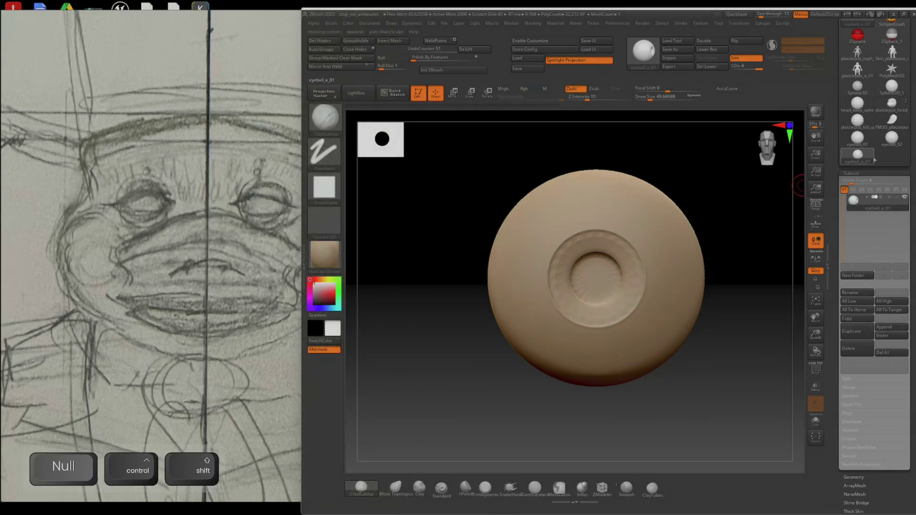
# - Switch to the platypus head model with its bill and turn it to the front view
pyautogui.moveTo(889, 129)
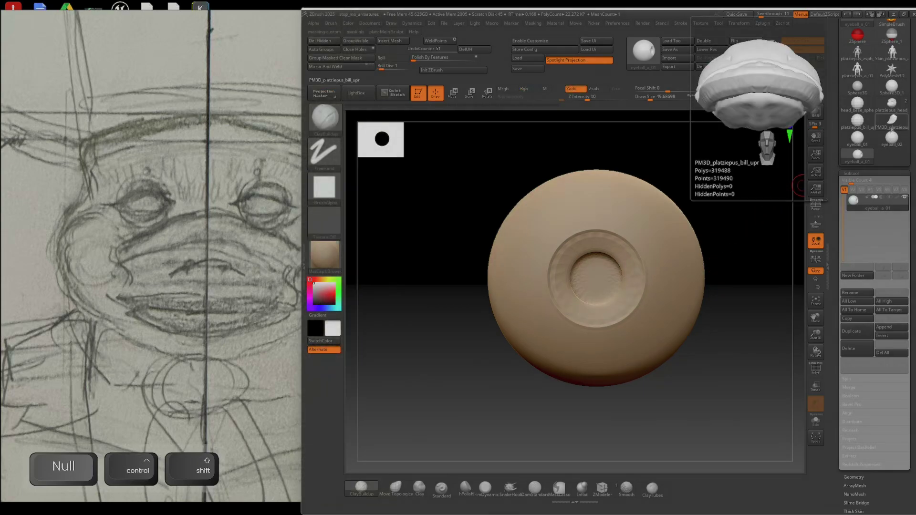
pyautogui.click(889, 125)
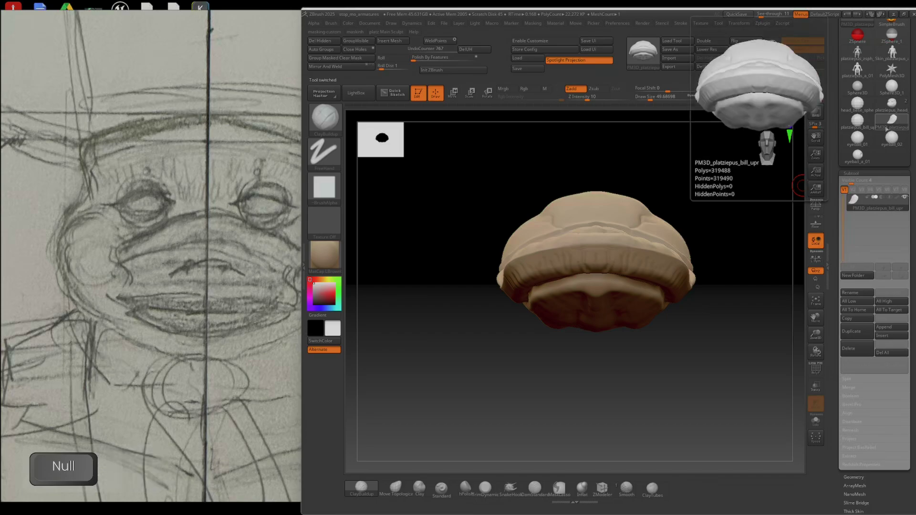
pyautogui.moveTo(773, 219); pyautogui.dragTo(817, 268)
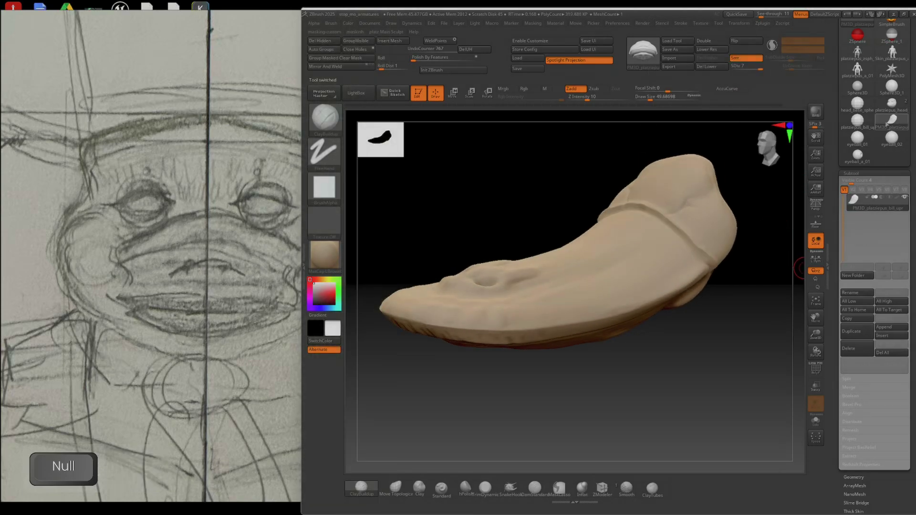
pyautogui.click(892, 103)
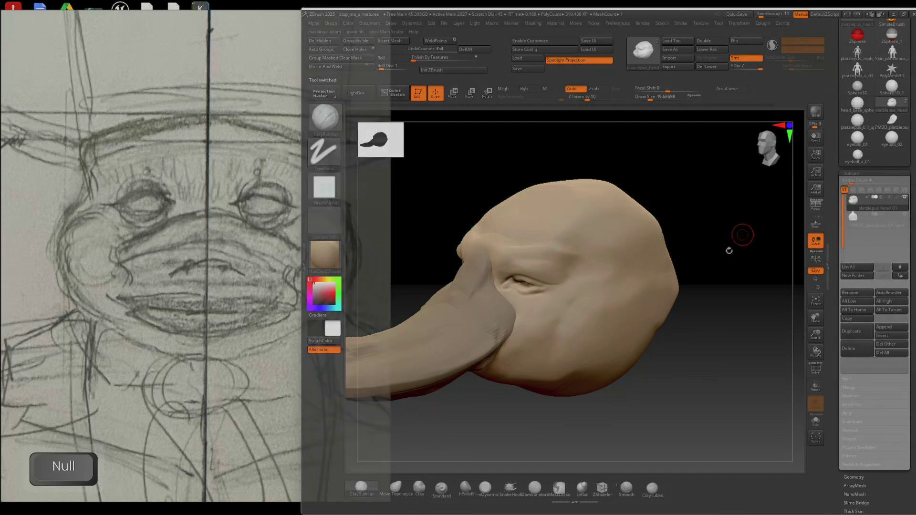
pyautogui.moveTo(737, 352); pyautogui.dragTo(710, 335)
pyautogui.press('ctrl')
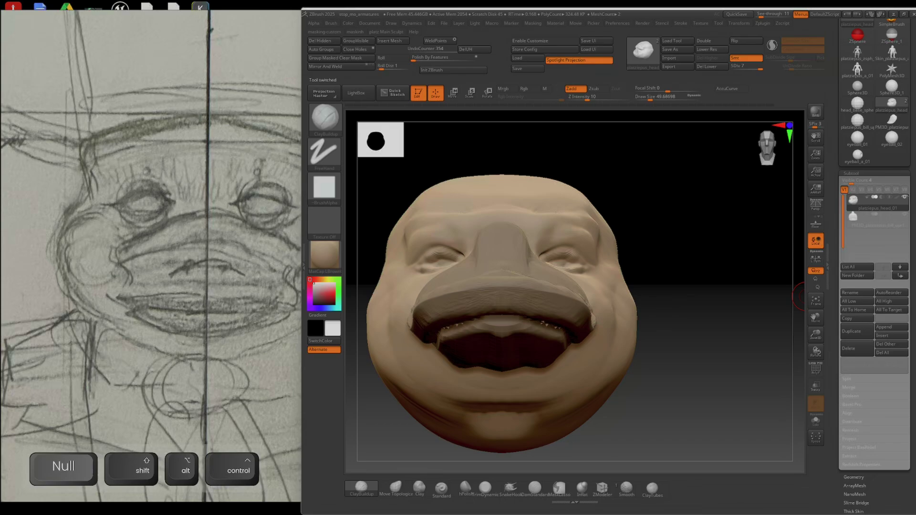
# - Insert the sculpted eyeball as a new subtool below the platypus head
pyautogui.click(889, 336)
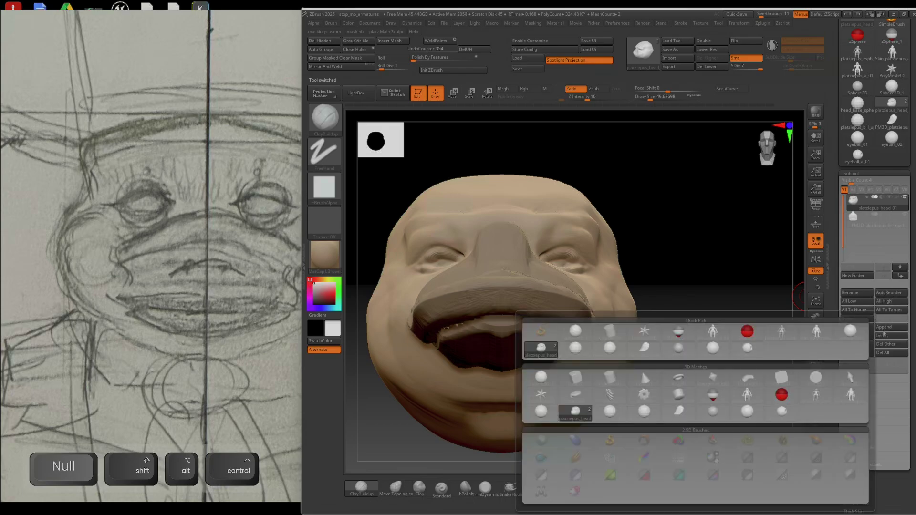
pyautogui.click(886, 336)
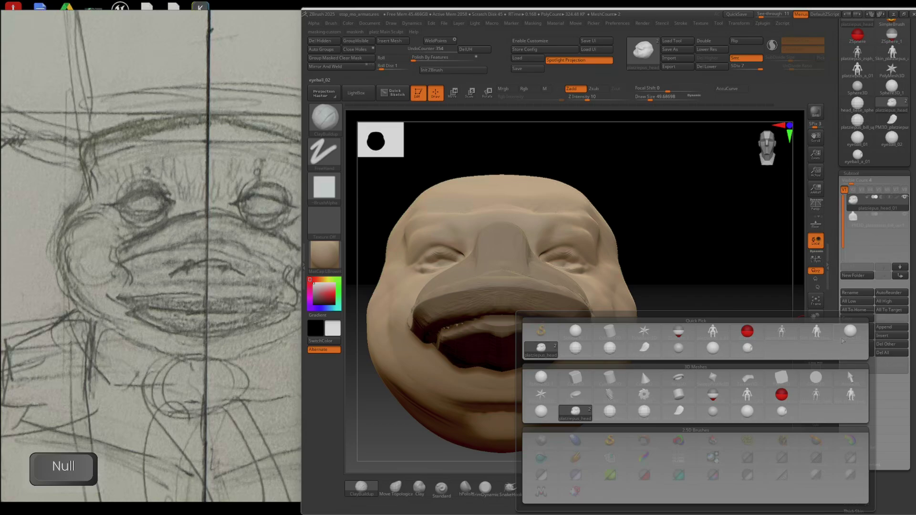
pyautogui.moveTo(845, 339)
pyautogui.click(749, 353)
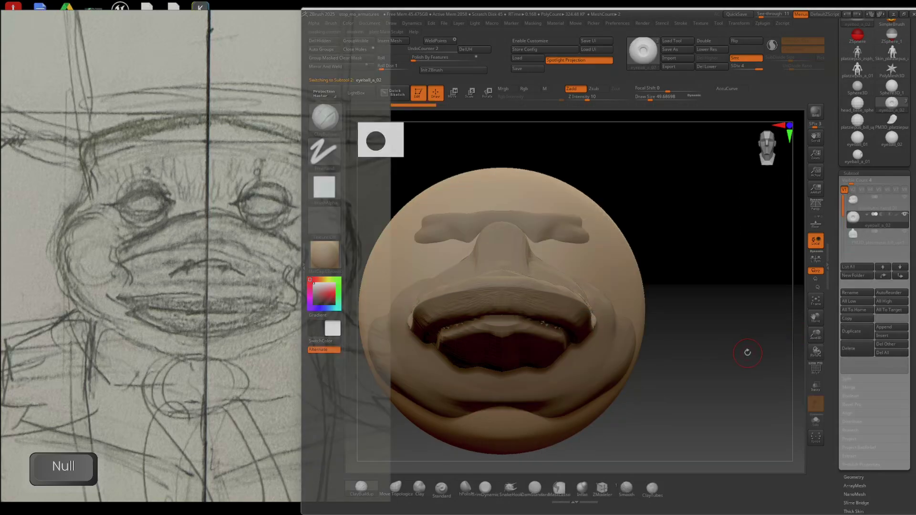
# - Turn off symmetry, scale the oversized eyeball down to roughly eye size and move it out beside the head
pyautogui.press('e')
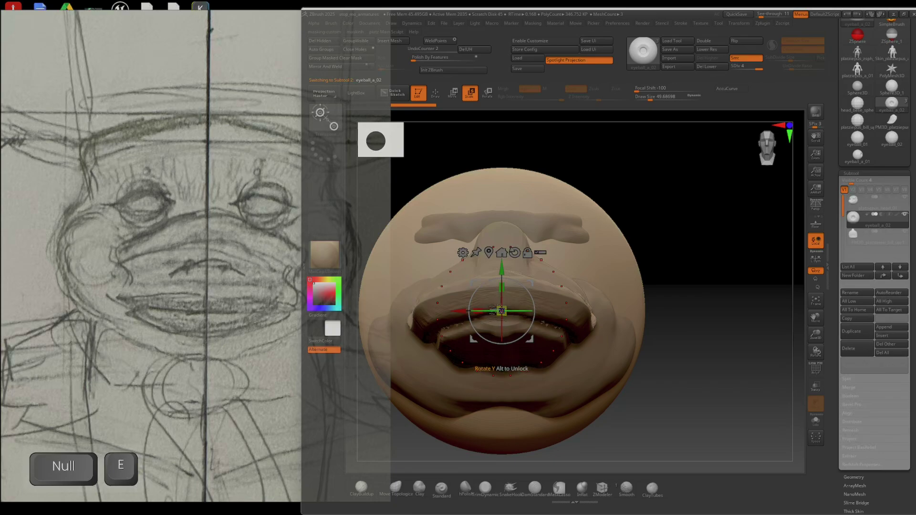
pyautogui.press('x')
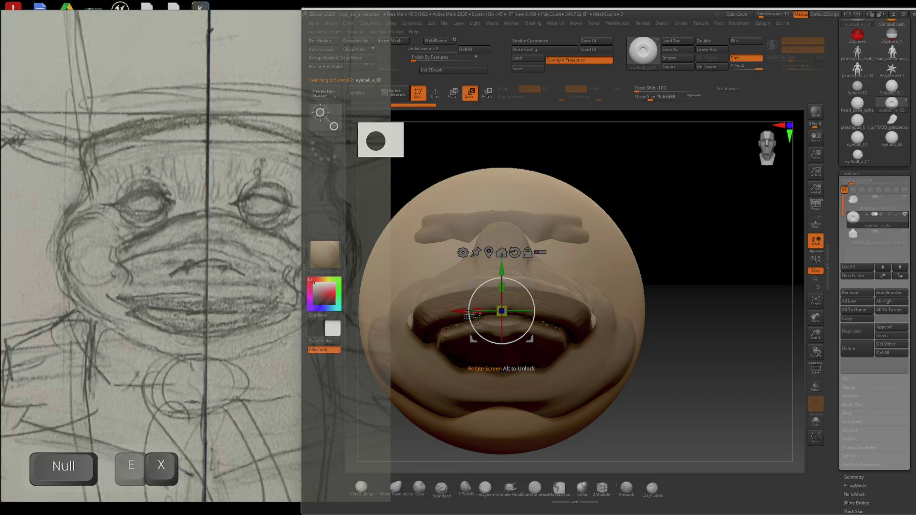
pyautogui.moveTo(464, 311); pyautogui.dragTo(611, 379)
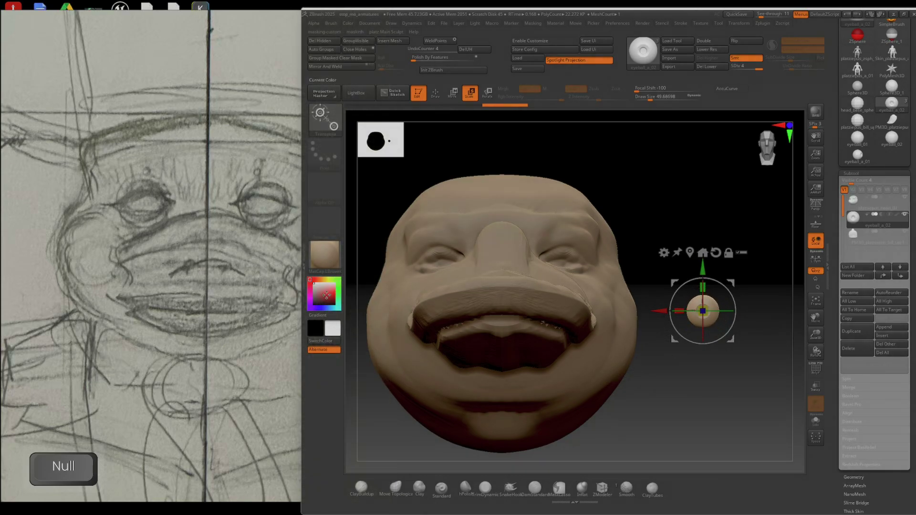
# - Move the eyeball forward and up in side view until it sits inside the eye socket, nudging its depth behind the lids
pyautogui.moveTo(680, 375); pyautogui.dragTo(637, 384)
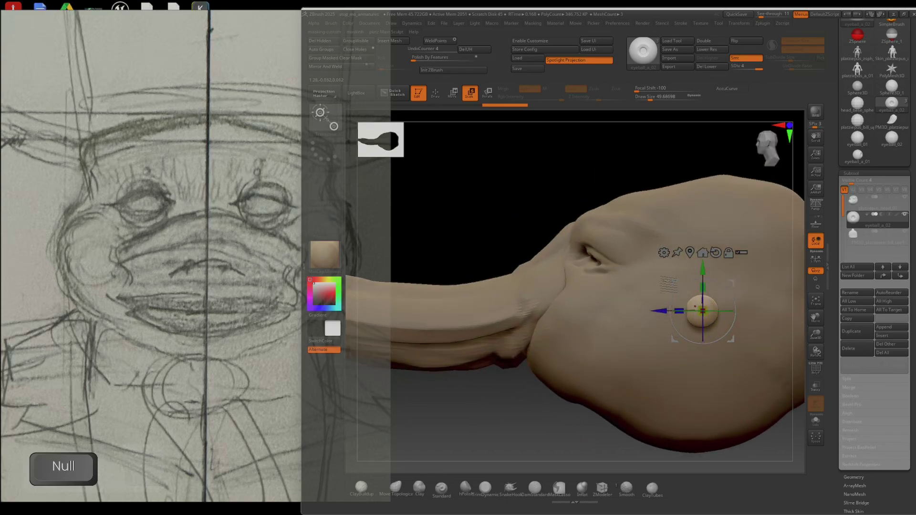
pyautogui.moveTo(675, 339); pyautogui.dragTo(571, 285)
pyautogui.keyDown('shift'); pyautogui.moveTo(553, 219); pyautogui.dragTo(616, 222); pyautogui.keyUp('shift')
pyautogui.moveTo(564, 258); pyautogui.dragTo(425, 259)
pyautogui.moveTo(594, 254); pyautogui.dragTo(556, 271)
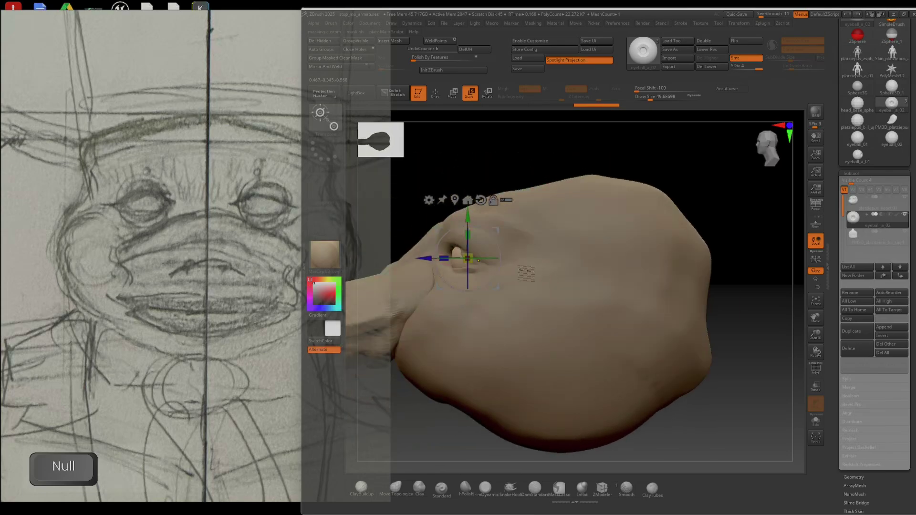
pyautogui.keyDown('ctrl'); pyautogui.moveTo(555, 273); pyautogui.dragTo(615, 243, button='right'); pyautogui.keyUp('ctrl')
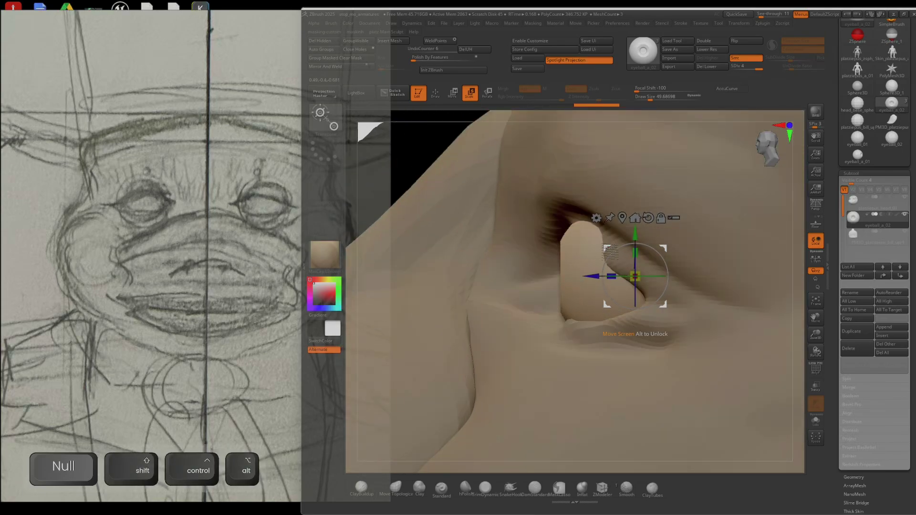
pyautogui.moveTo(608, 250); pyautogui.dragTo(632, 256)
# - Fine-tune the eyeball's sideways position, height and depth in its socket from the front and side views
pyautogui.moveTo(625, 260); pyautogui.dragTo(558, 282, button='right')
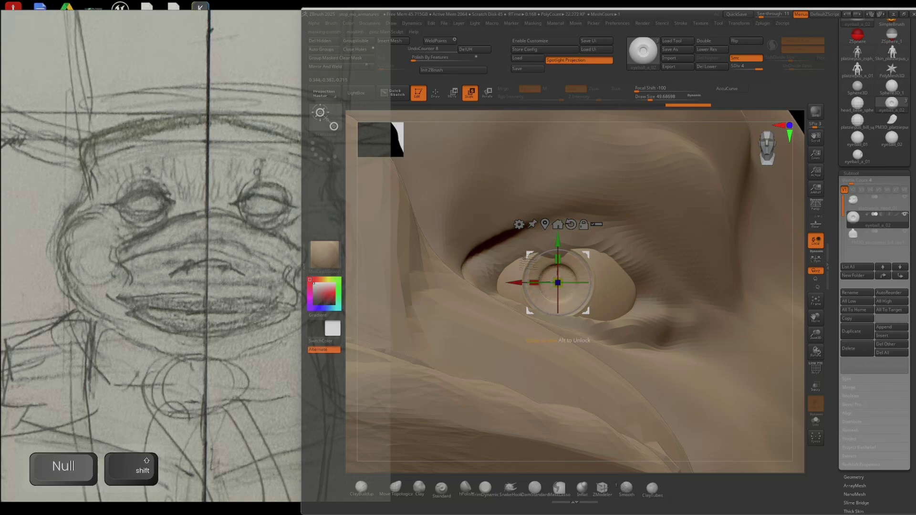
pyautogui.moveTo(558, 283); pyautogui.dragTo(540, 256)
pyautogui.keyDown('ctrl'); pyautogui.moveTo(544, 257); pyautogui.dragTo(629, 300, button='right'); pyautogui.keyUp('ctrl')
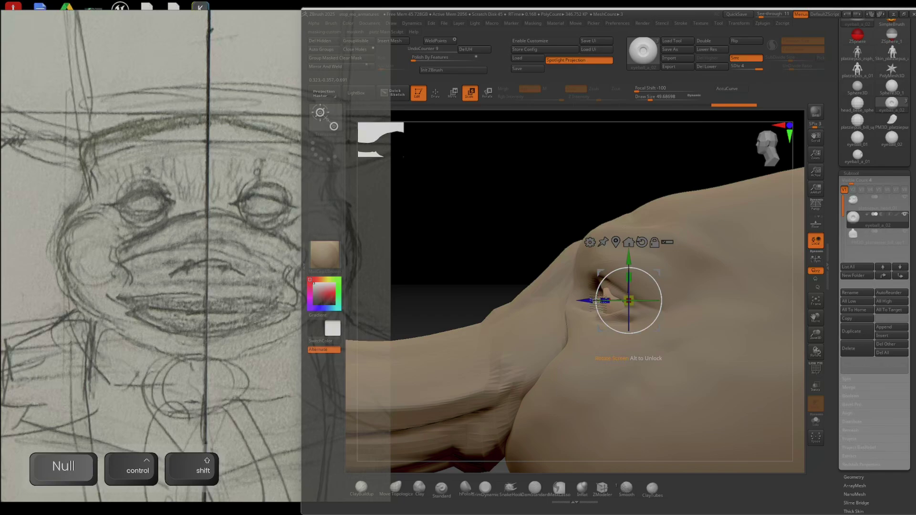
pyautogui.moveTo(587, 303); pyautogui.dragTo(593, 303)
pyautogui.moveTo(594, 303); pyautogui.dragTo(746, 314, button='right')
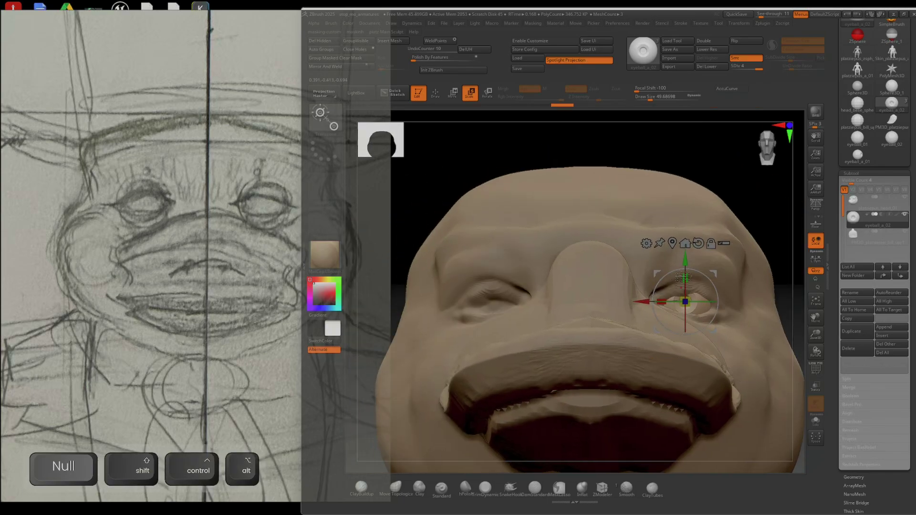
pyautogui.moveTo(685, 261); pyautogui.dragTo(686, 259)
pyautogui.keyDown('ctrl'); pyautogui.moveTo(686, 260); pyautogui.dragTo(680, 224, button='right'); pyautogui.keyUp('ctrl')
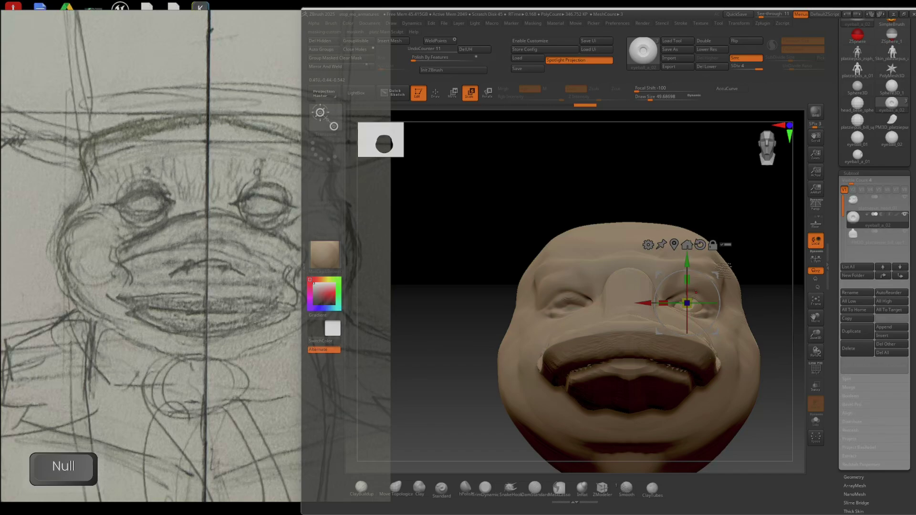
pyautogui.keyDown('alt'); pyautogui.moveTo(745, 269); pyautogui.dragTo(695, 241, button='right'); pyautogui.keyUp('alt')
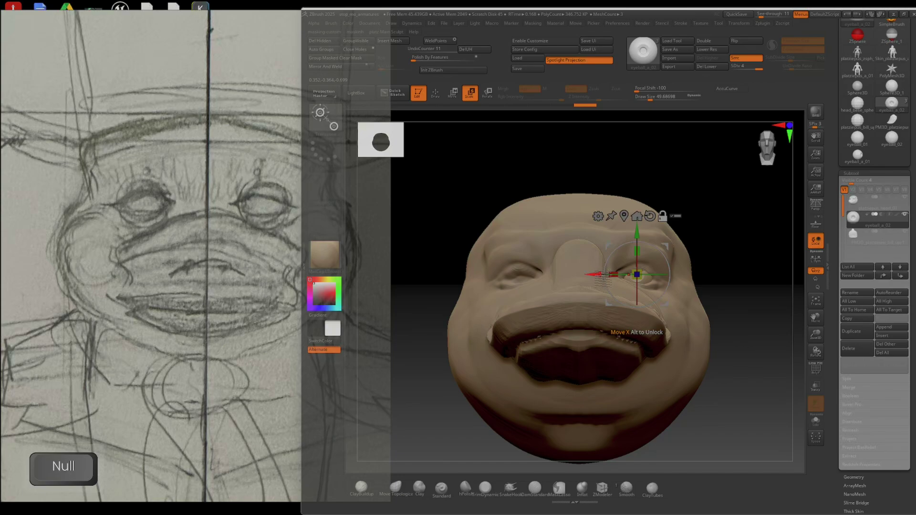
# - Shift the eyeball's pivot to the head's midline and try to mirror the eyeball across it
pyautogui.moveTo(601, 275); pyautogui.dragTo(544, 275)
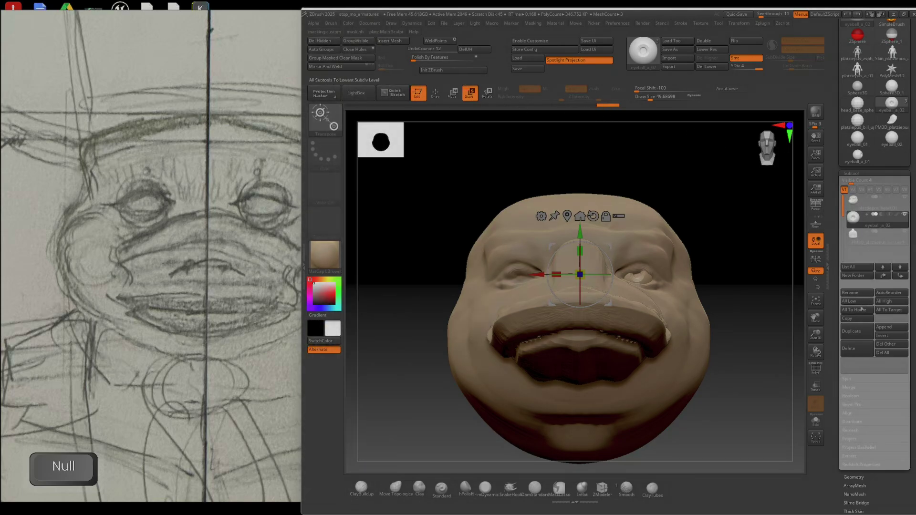
pyautogui.scroll(-5, 854, 286)
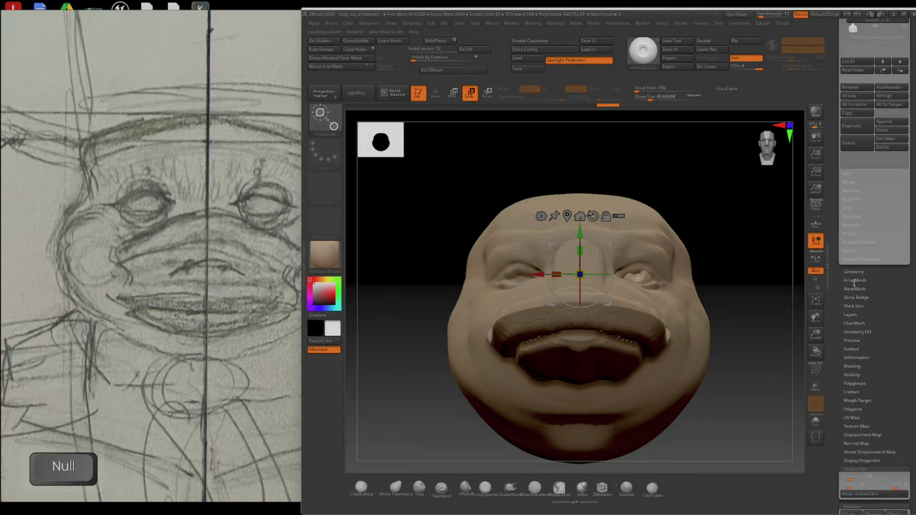
pyautogui.click(855, 357)
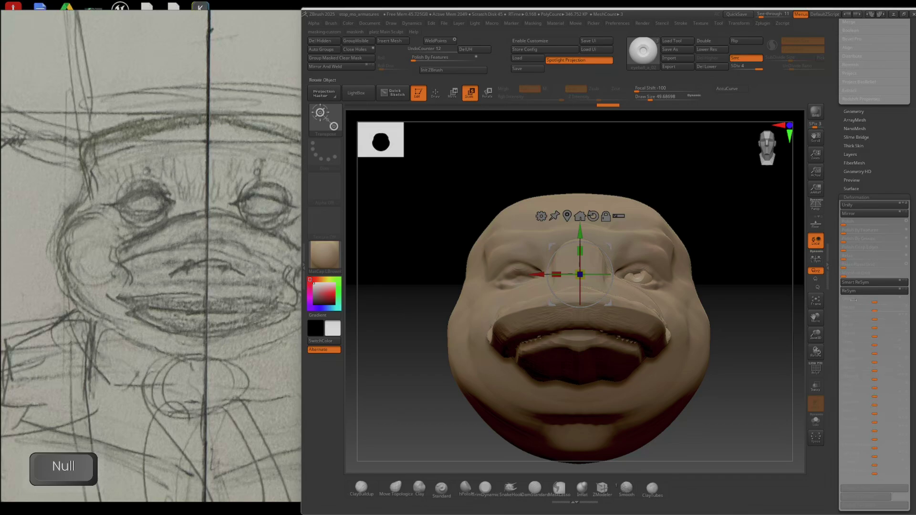
pyautogui.click(867, 214)
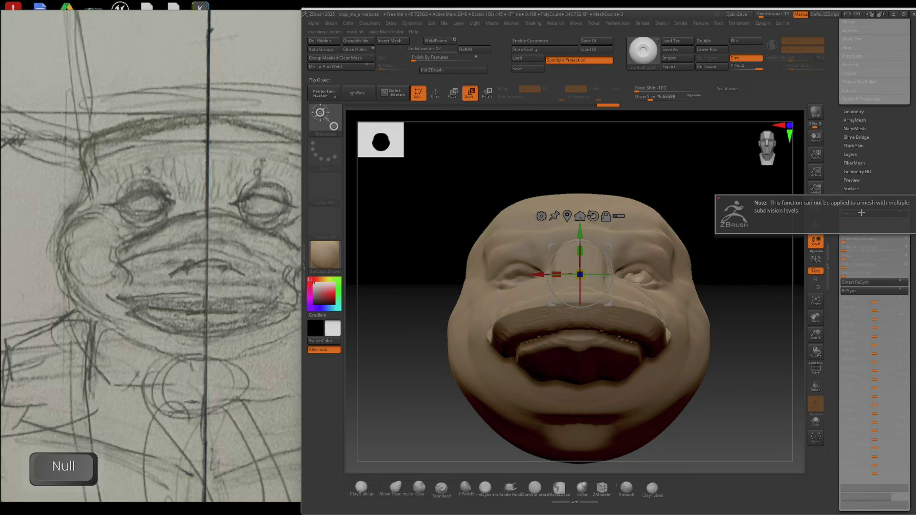
pyautogui.click(737, 270)
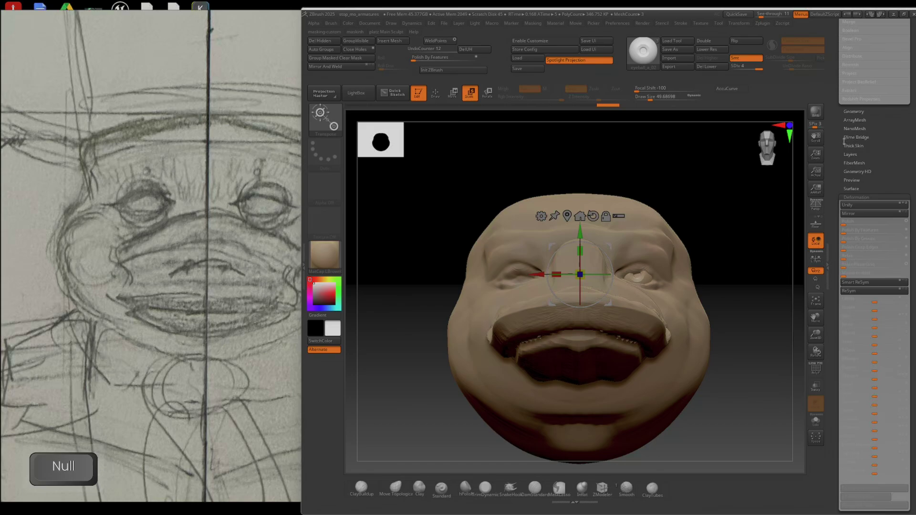
# - Delete the eyeball's lower subdivision levels and mirror it into the opposite eye socket
pyautogui.click(853, 111)
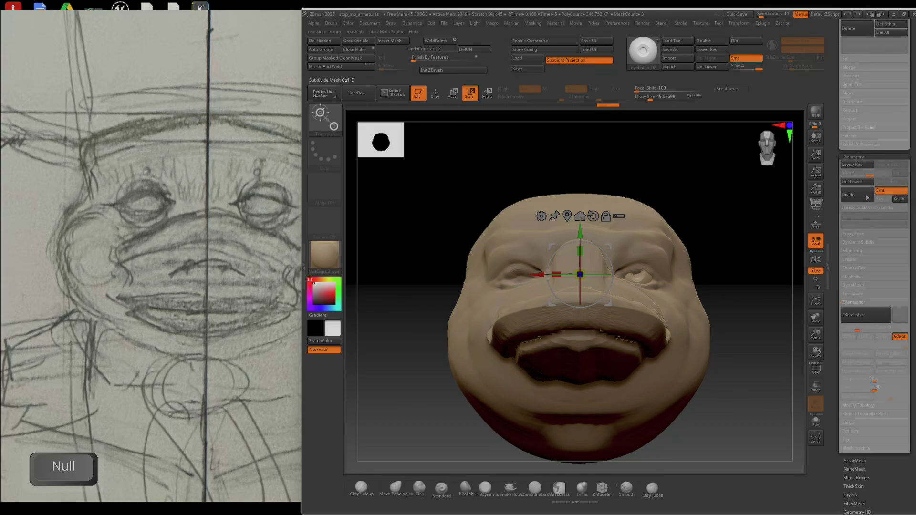
pyautogui.click(857, 182)
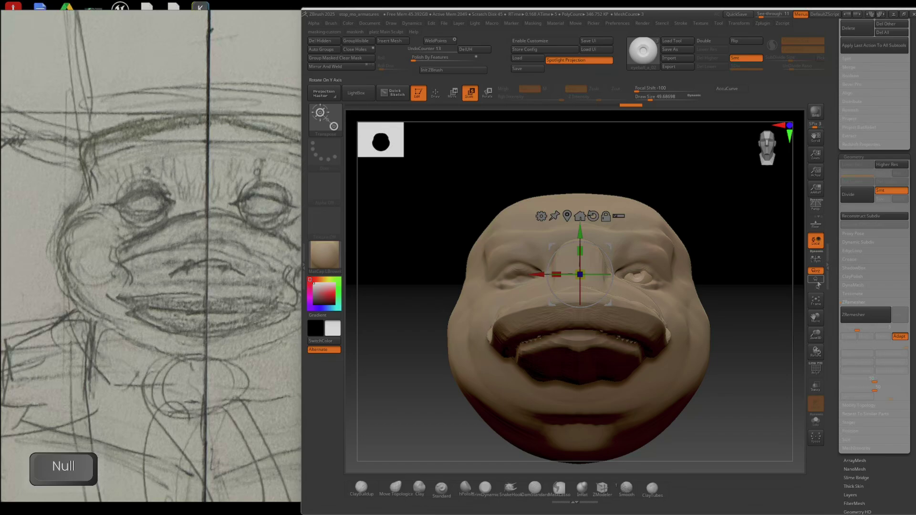
pyautogui.moveTo(834, 285); pyautogui.dragTo(841, 229)
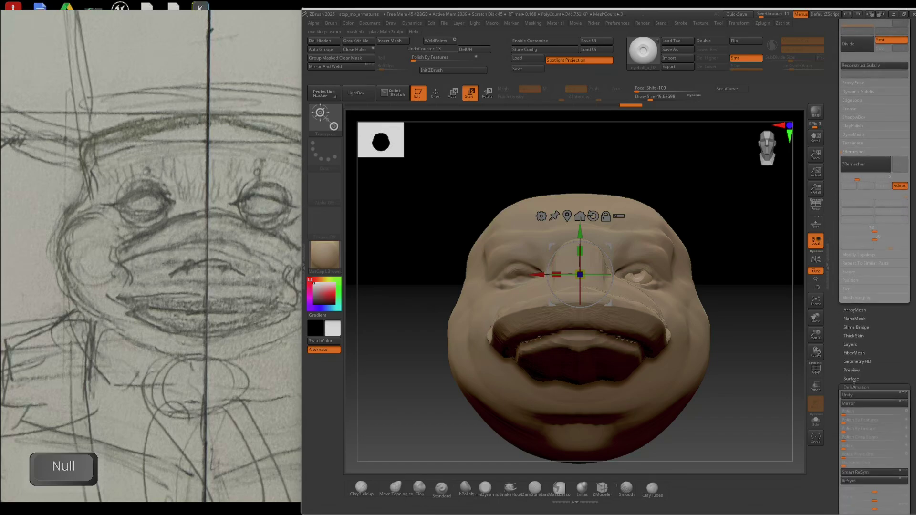
pyautogui.click(864, 404)
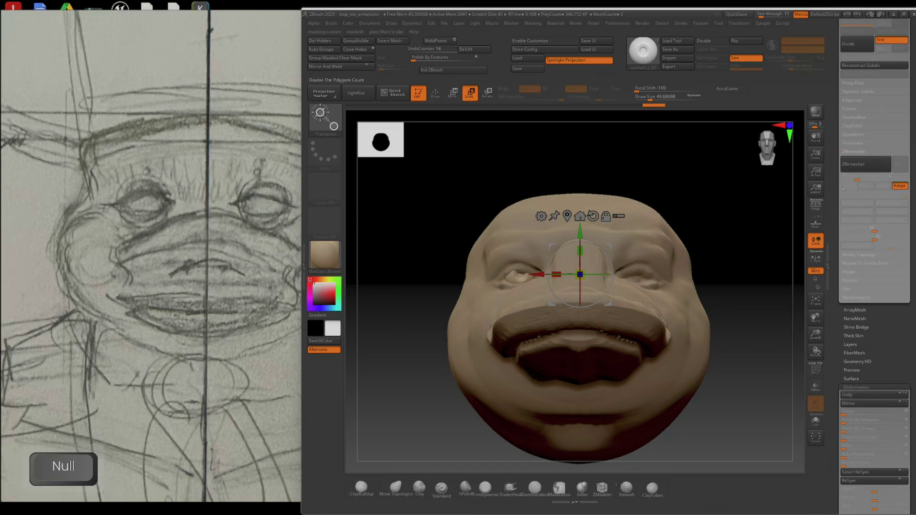
# - Duplicate the eyeball subtool and mirror the copy back into the first eye socket, undoing any extra change
pyautogui.scroll(10, 843, 188)
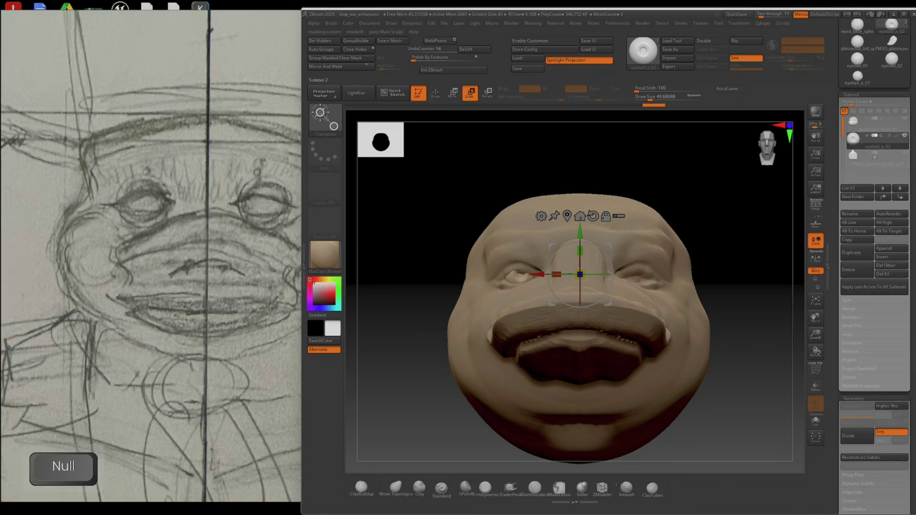
pyautogui.click(861, 253)
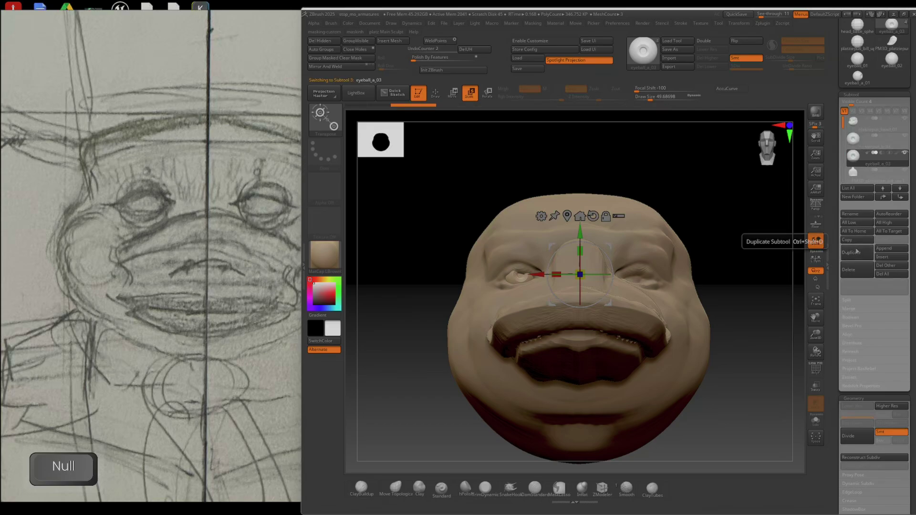
pyautogui.scroll(-5, 834, 222)
pyautogui.scroll(-6, 834, 222)
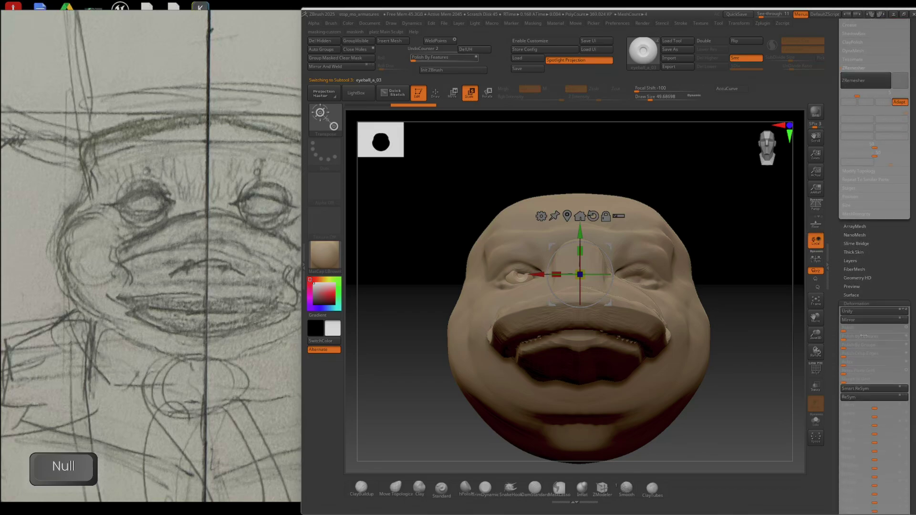
pyautogui.click(863, 320)
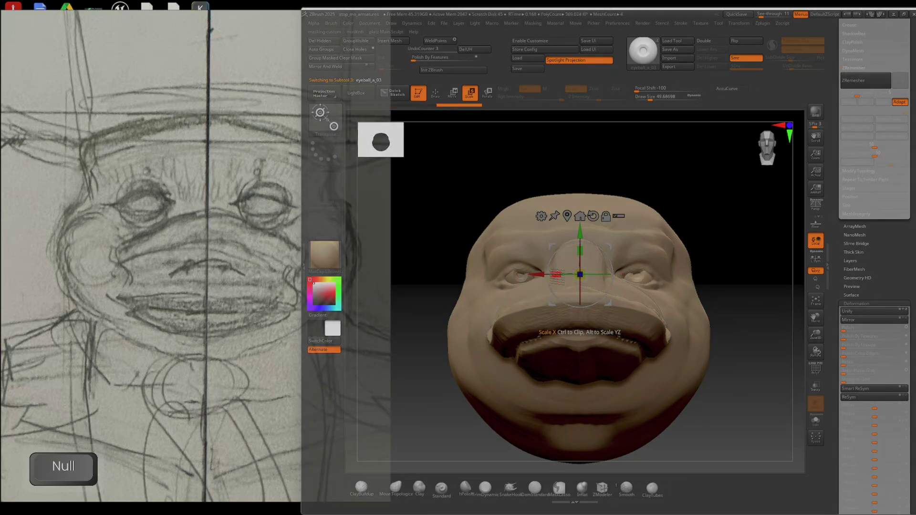
pyautogui.hotkey('ctrl', 'z')
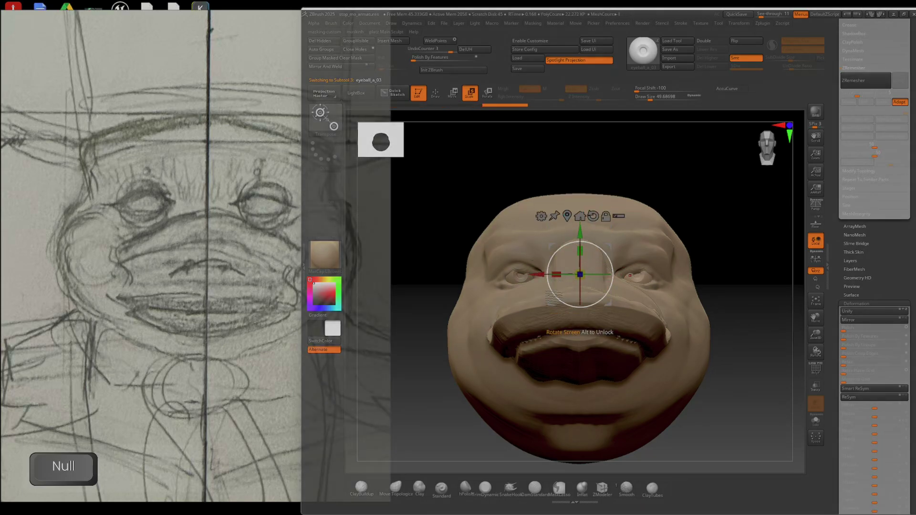
# - Select the original eyeball, merge it down with its mirrored copy into one subtool, and display the polyframe
pyautogui.keyDown('alt'); pyautogui.click(521, 277); pyautogui.keyUp('alt')
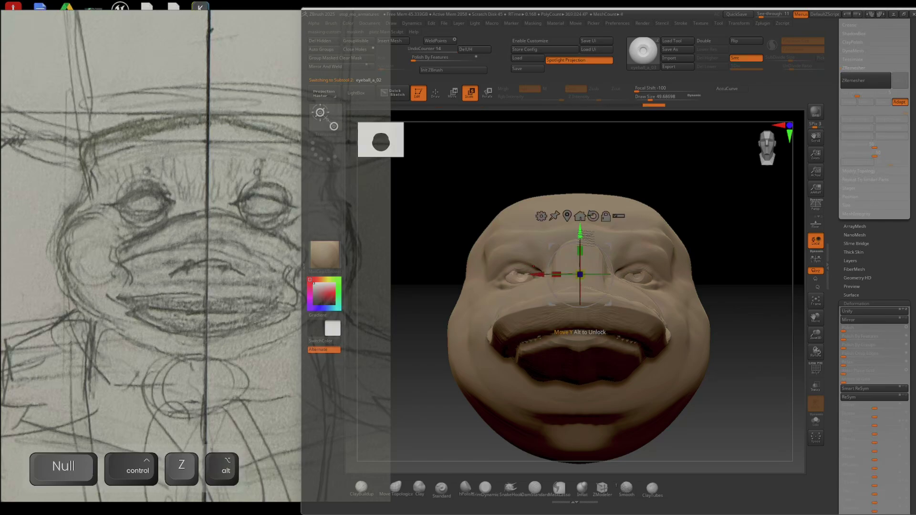
pyautogui.moveTo(579, 236); pyautogui.dragTo(577, 212)
pyautogui.hotkey('ctrl', 'z')
pyautogui.moveTo(748, 285); pyautogui.dragTo(747, 285)
pyautogui.moveTo(835, 146); pyautogui.dragTo(835, 466)
pyautogui.moveTo(835, 205); pyautogui.dragTo(835, 466)
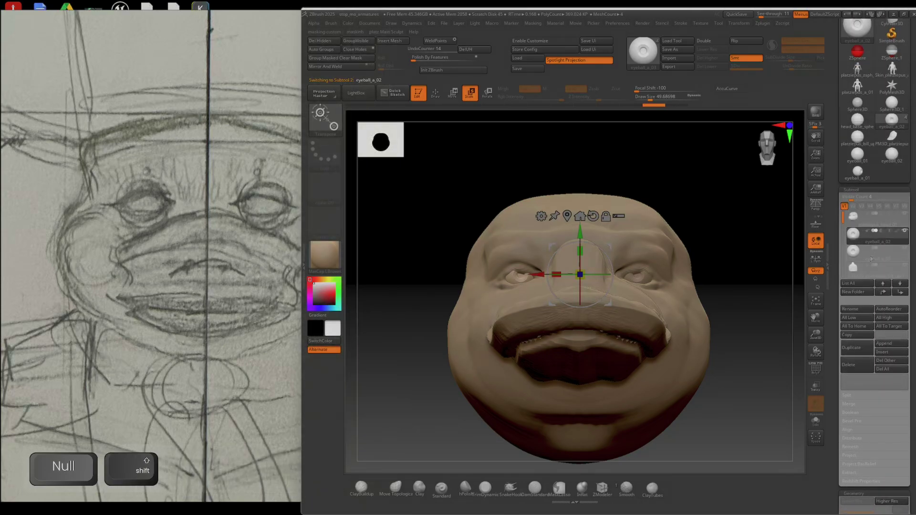
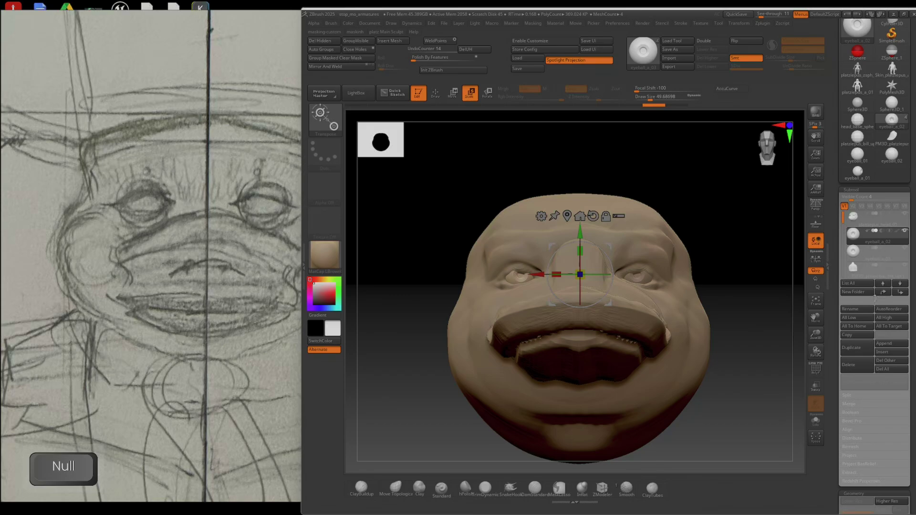
pyautogui.click(855, 406)
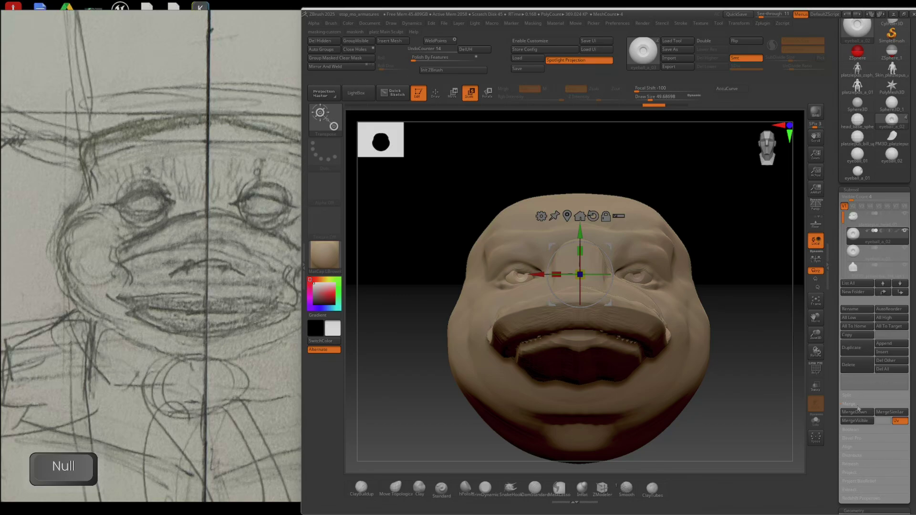
pyautogui.click(854, 412)
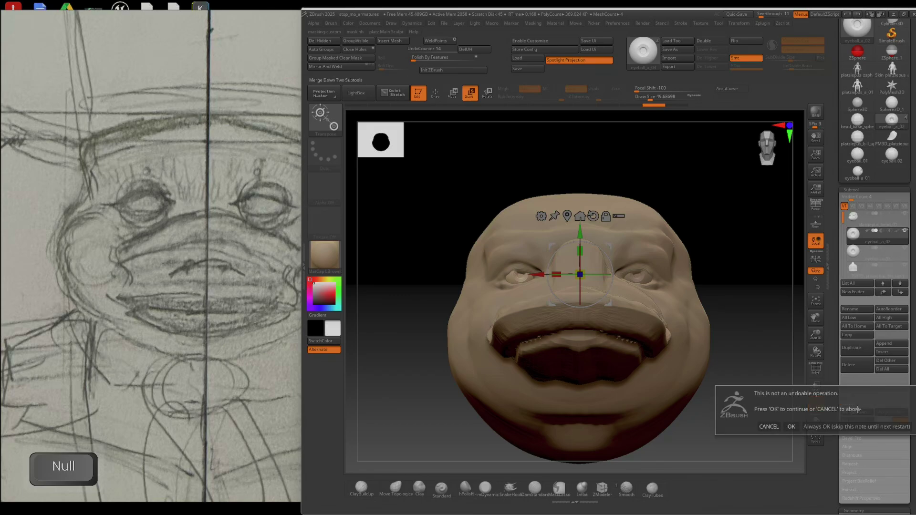
pyautogui.click(814, 427)
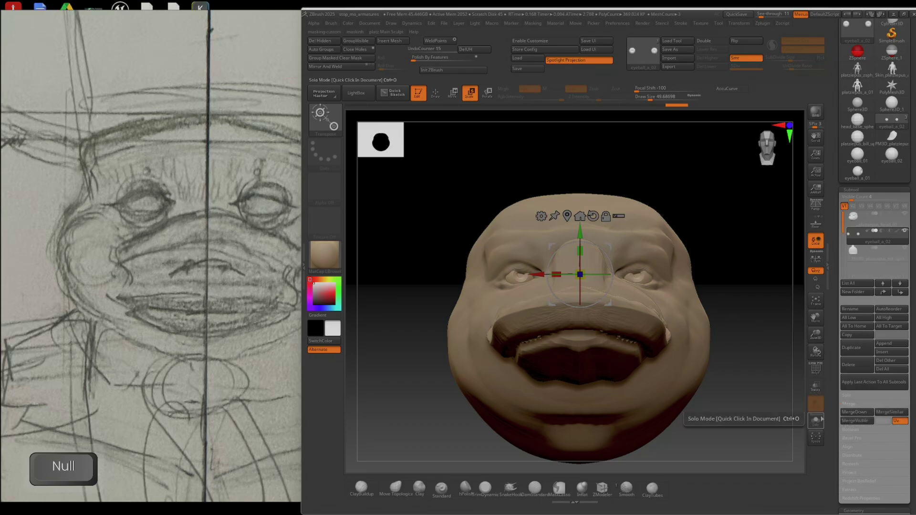
pyautogui.hotkey('shift', 'f')
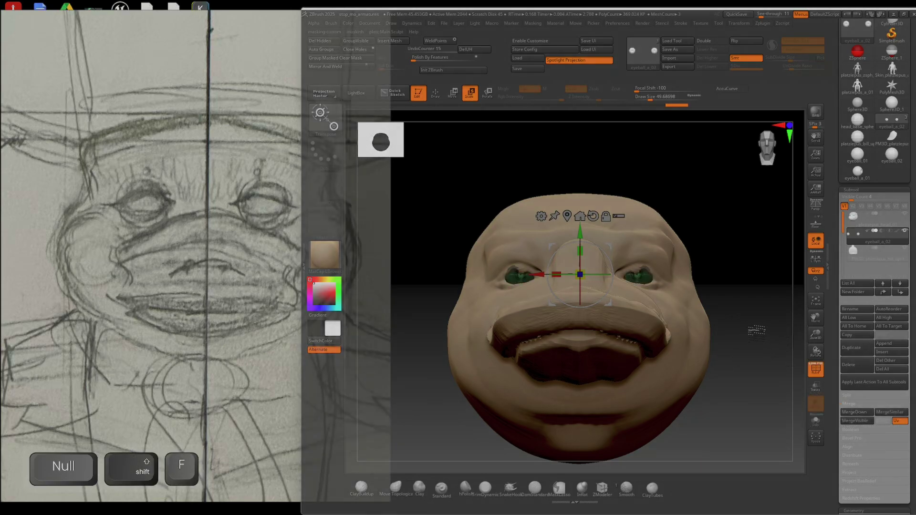
# - Return to Draw mode, make the platypus head the active subtool for work around the eye, and set the draw size to 26
pyautogui.keyDown('ctrl'); pyautogui.moveTo(700, 291); pyautogui.dragTo(725, 294, button='right'); pyautogui.keyUp('ctrl')
pyautogui.press('q')
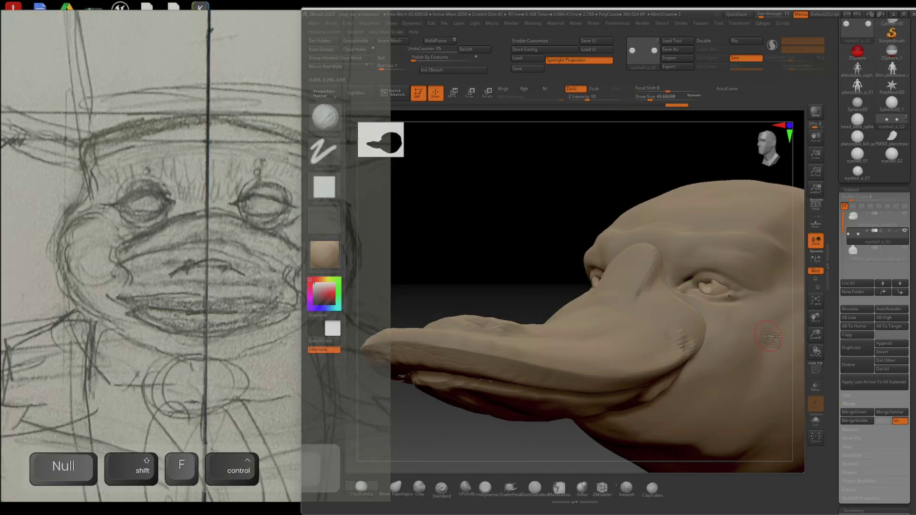
pyautogui.keyDown('alt'); pyautogui.click(685, 315); pyautogui.keyUp('alt')
pyautogui.moveTo(690, 309); pyautogui.dragTo(725, 292, button='right')
pyautogui.moveTo(659, 279)
pyautogui.keyDown('ctrl'); pyautogui.mouseDown(button='right')
pyautogui.moveTo(680, 327)
pyautogui.moveTo(649, 310)
pyautogui.moveTo(680, 329)
pyautogui.moveTo(666, 315)
pyautogui.moveTo(686, 304)
pyautogui.mouseUp(button='right'); pyautogui.keyUp('ctrl')
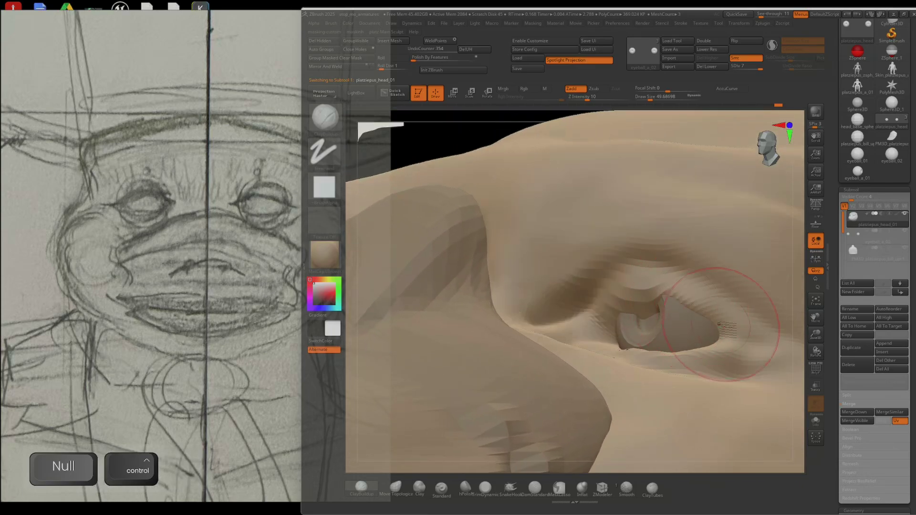
pyautogui.press('d')
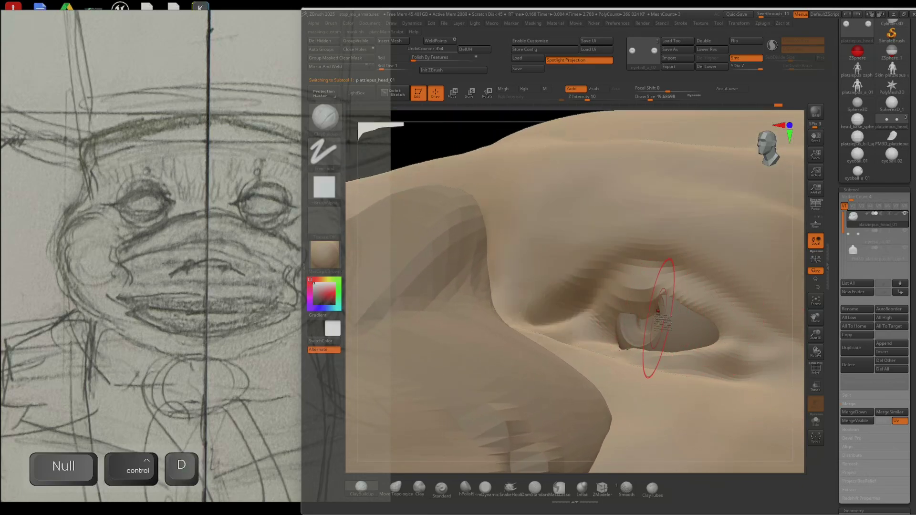
pyautogui.press('[')
pyautogui.press('[')
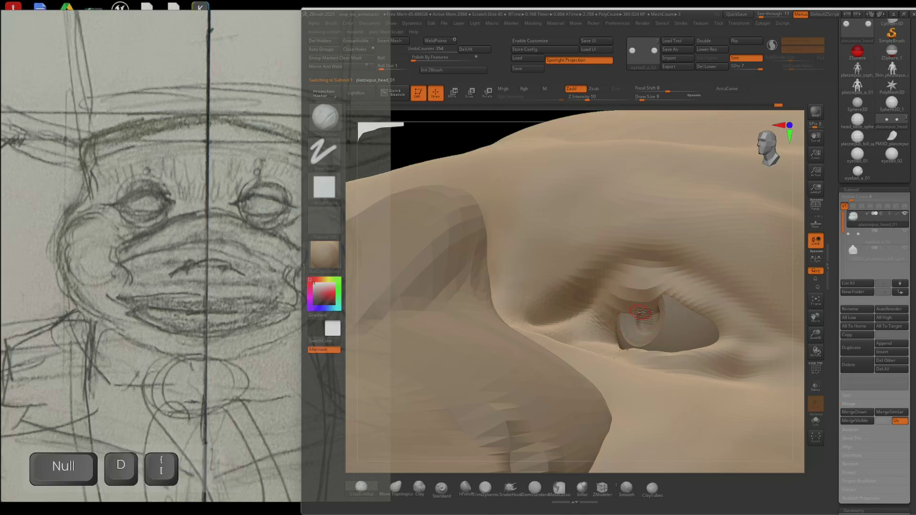
pyautogui.press(']')
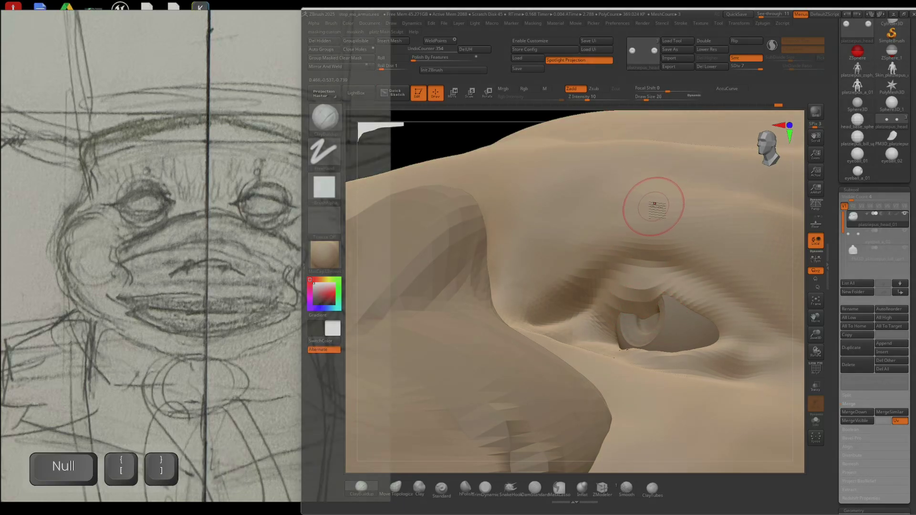
pyautogui.press('alt')
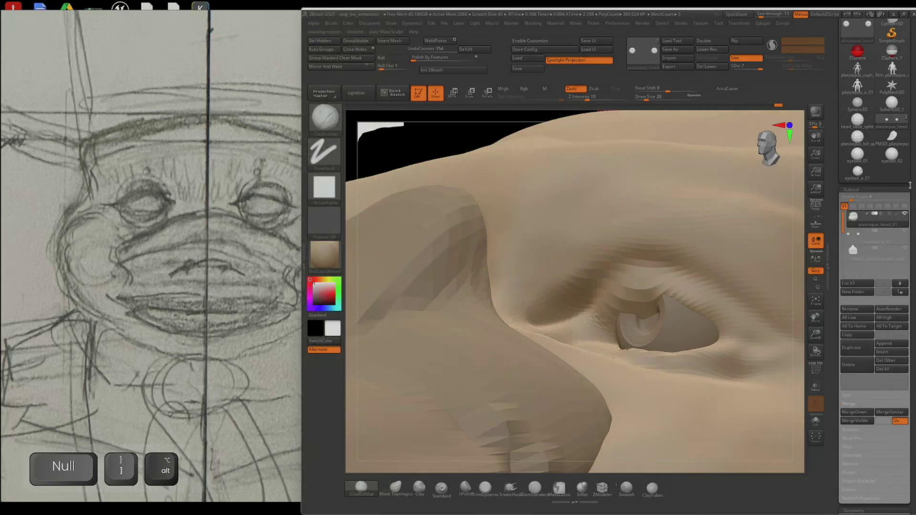
pyautogui.click(644, 56)
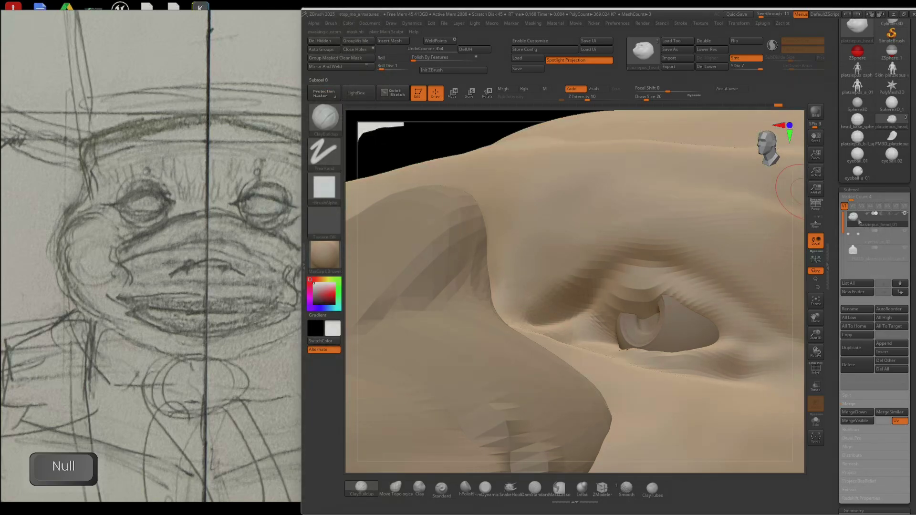
pyautogui.moveTo(643, 61)
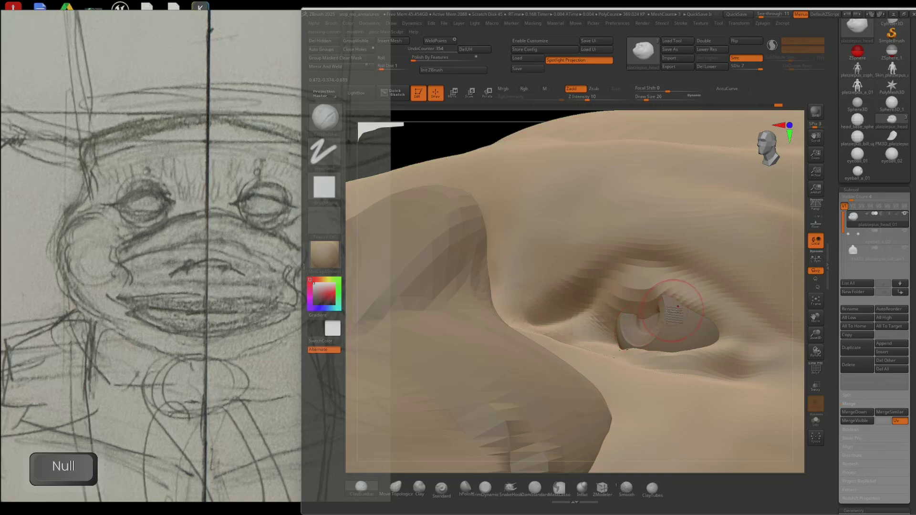
# - Build up the upper eyelid over the eyeball with ClayBuildup strokes and refine the lid edges around the eye
pyautogui.moveTo(673, 310)
pyautogui.mouseDown(button='right')
pyautogui.moveTo(680, 288)
pyautogui.moveTo(667, 291)
pyautogui.mouseUp(button='right')
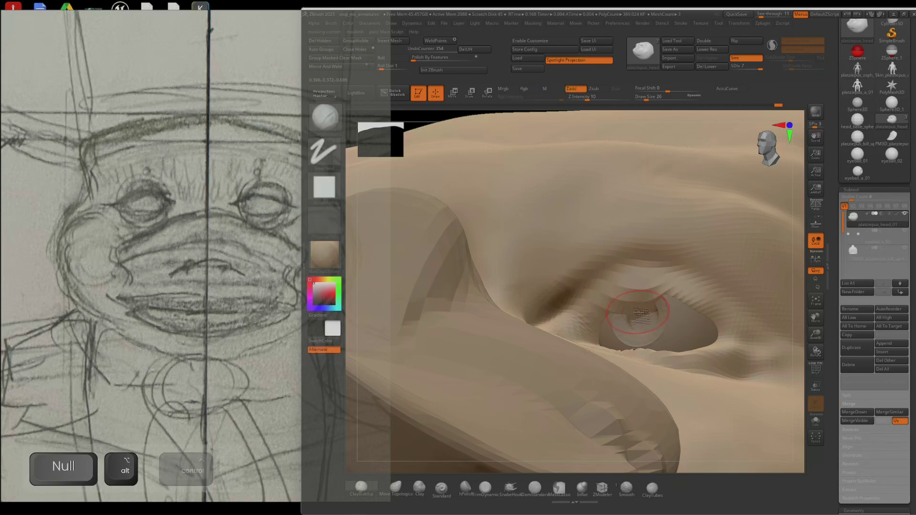
pyautogui.hotkey('ctrl', 'alt', 'b')
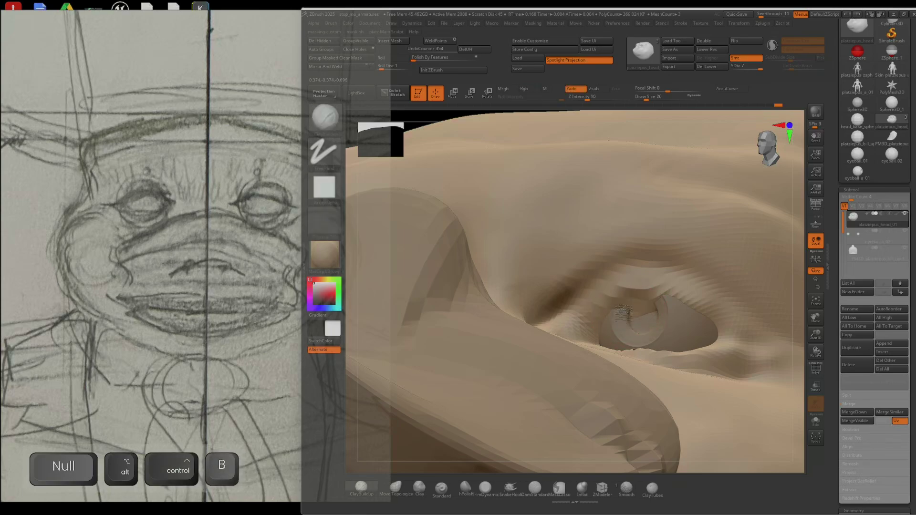
pyautogui.moveTo(640, 296); pyautogui.dragTo(631, 297)
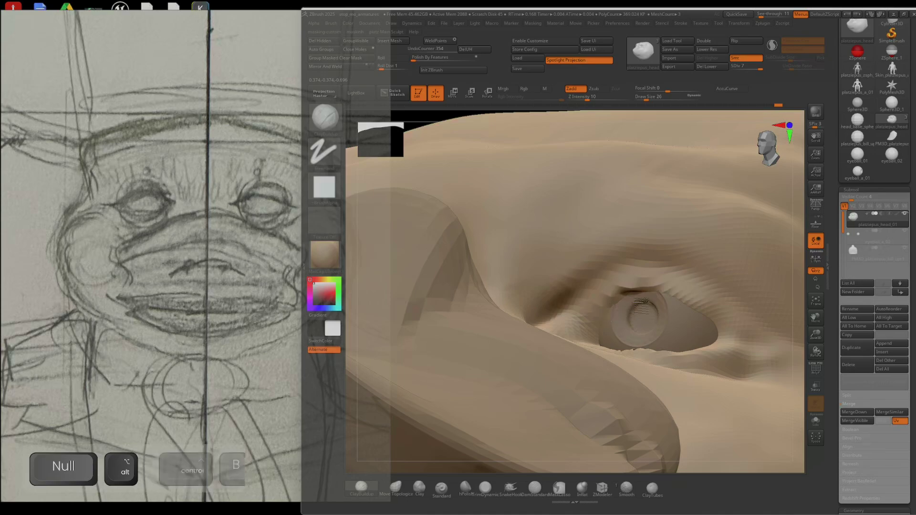
pyautogui.moveTo(632, 297); pyautogui.dragTo(663, 309, button='right')
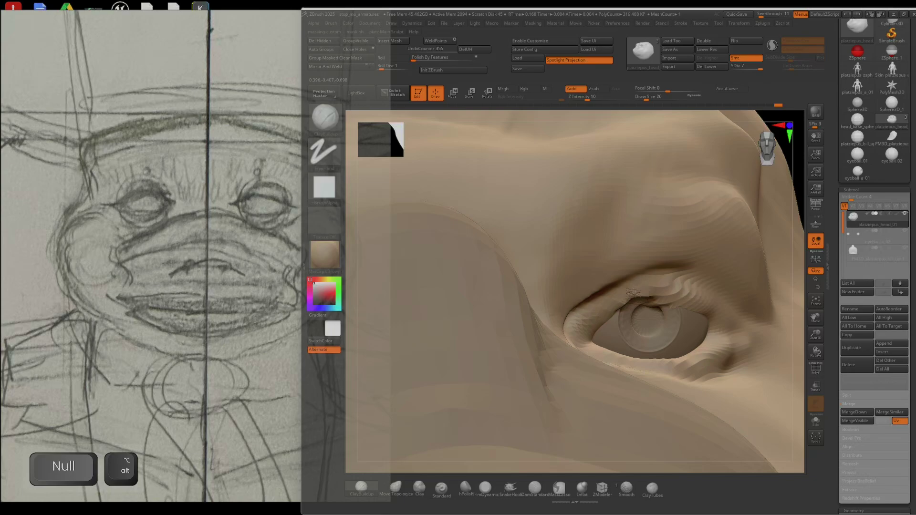
pyautogui.moveTo(633, 293); pyautogui.dragTo(641, 300)
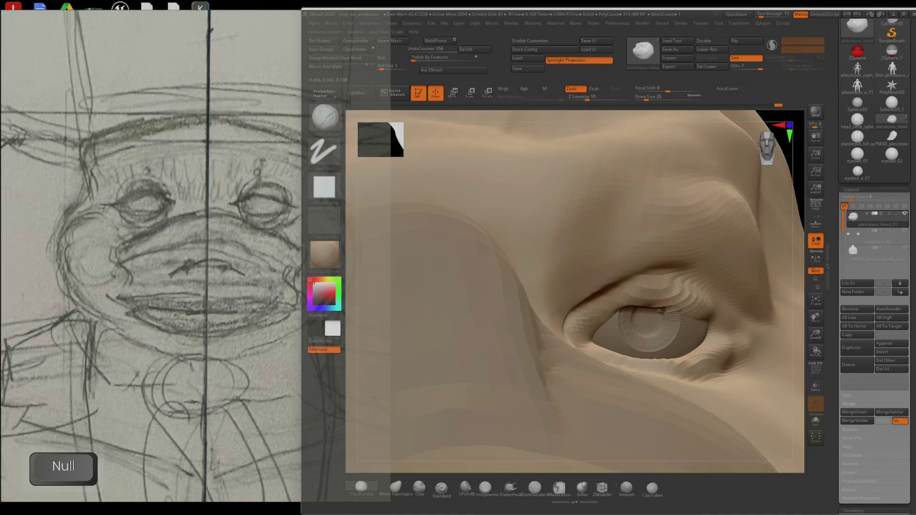
pyautogui.moveTo(640, 309); pyautogui.dragTo(599, 355, button='right')
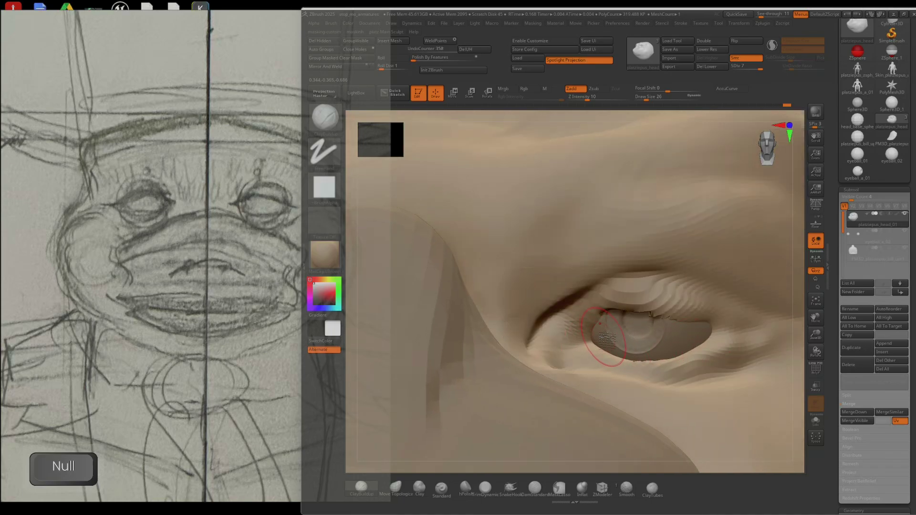
pyautogui.moveTo(633, 370)
pyautogui.keyDown('alt'); pyautogui.mouseDown()
pyautogui.moveTo(617, 364)
pyautogui.moveTo(617, 372)
pyautogui.mouseUp(); pyautogui.keyUp('alt')
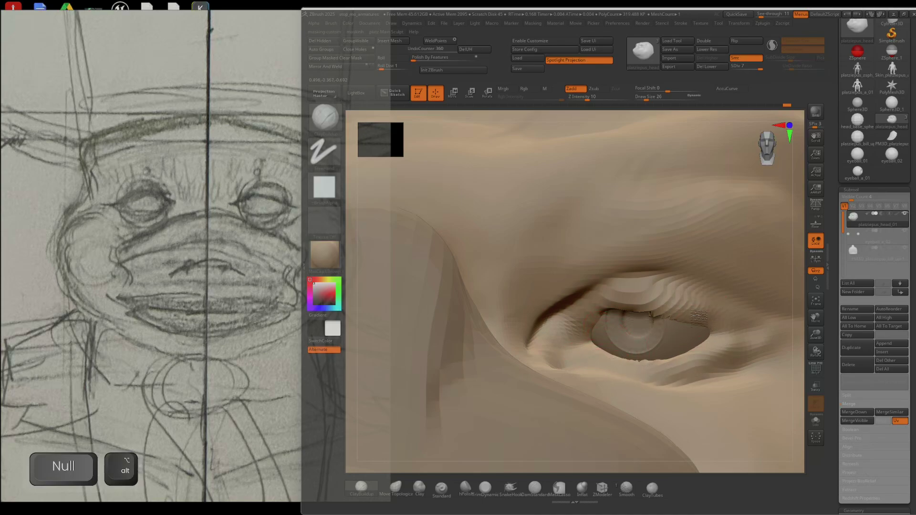
pyautogui.moveTo(753, 321)
pyautogui.mouseDown()
pyautogui.moveTo(714, 331)
pyautogui.moveTo(621, 302)
pyautogui.mouseUp()
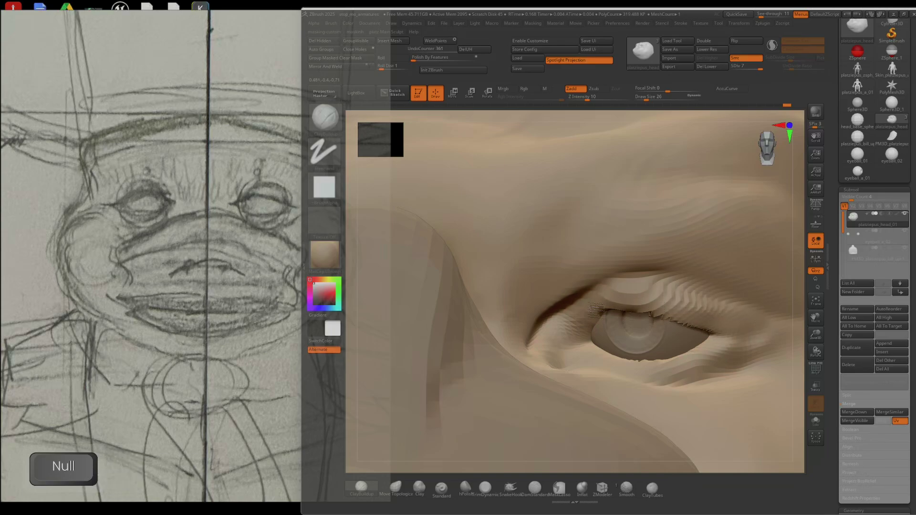
# - Make the bill the active subtool, raise its subdivision level, and inspect its shape from below and from both sides
pyautogui.moveTo(597, 310)
pyautogui.mouseDown(button='right')
pyautogui.moveTo(687, 325)
pyautogui.moveTo(751, 355)
pyautogui.moveTo(751, 343)
pyautogui.moveTo(734, 372)
pyautogui.moveTo(667, 380)
pyautogui.moveTo(702, 361)
pyautogui.moveTo(661, 348)
pyautogui.moveTo(711, 330)
pyautogui.moveTo(775, 340)
pyautogui.moveTo(723, 338)
pyautogui.mouseUp(button='right')
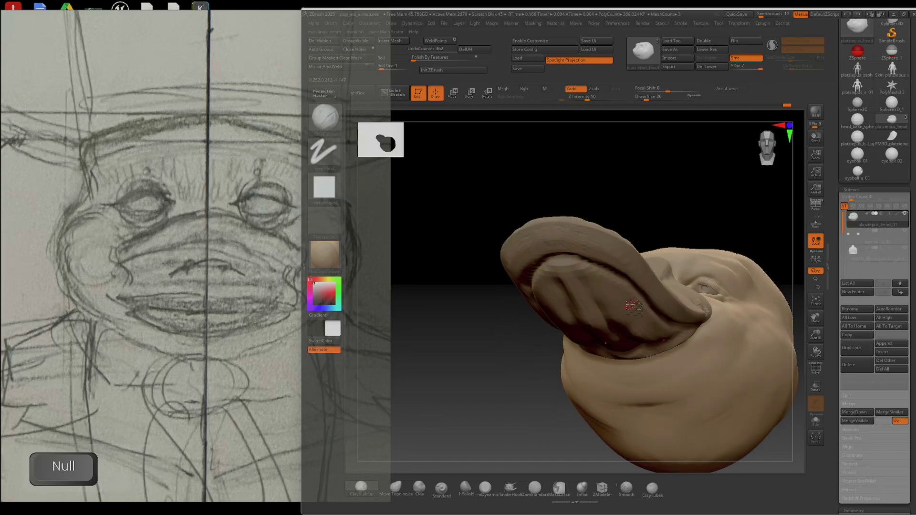
pyautogui.keyDown('alt'); pyautogui.click(637, 317); pyautogui.keyUp('alt')
pyautogui.press('d')
pyautogui.press('d')
pyautogui.press('d')
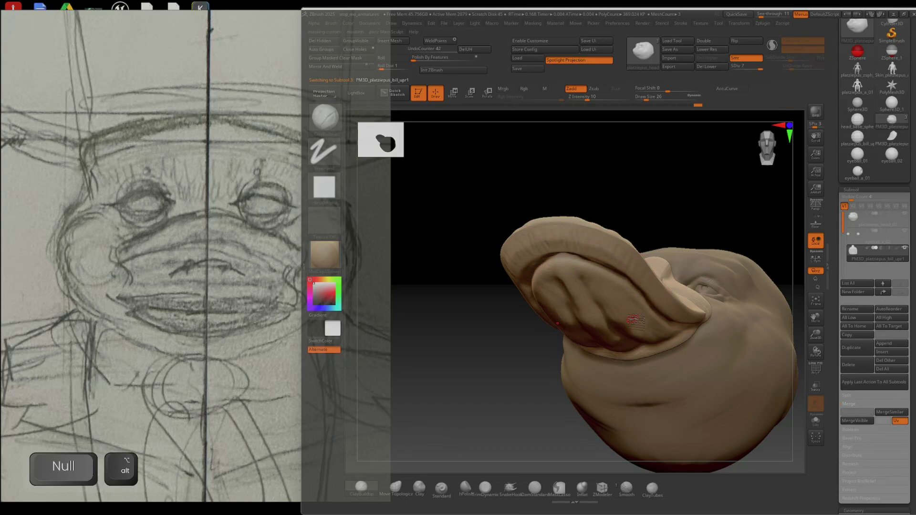
pyautogui.moveTo(637, 320); pyautogui.dragTo(667, 312, button='right')
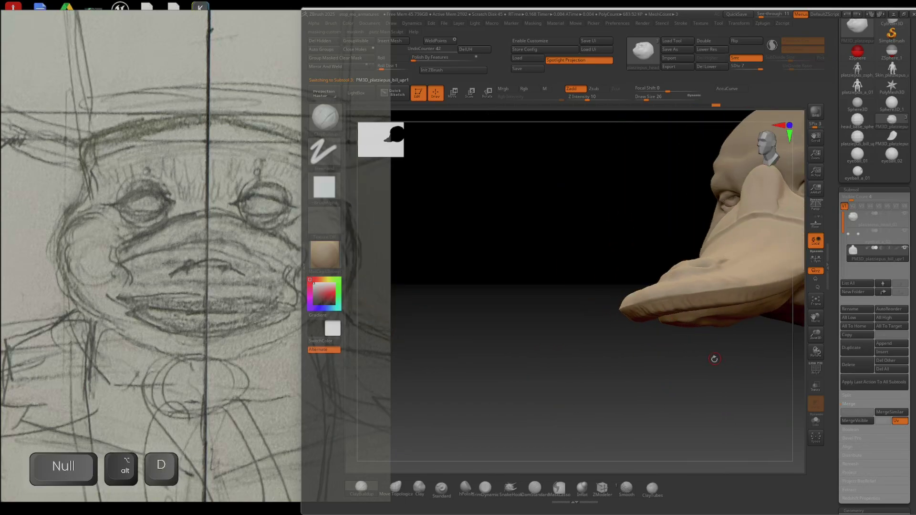
pyautogui.press('f')
pyautogui.press('capslock')
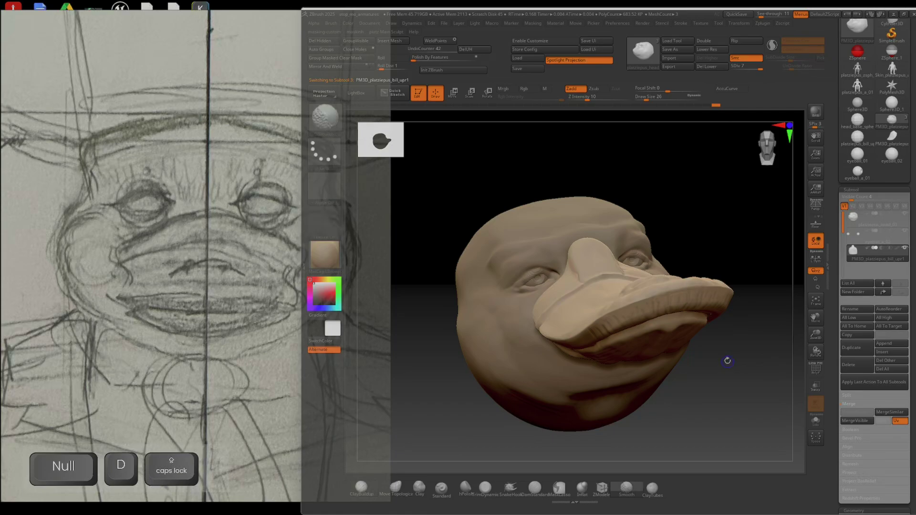
pyautogui.moveTo(727, 361)
pyautogui.keyDown('shift'); pyautogui.mouseDown(button='right')
pyautogui.moveTo(692, 363)
pyautogui.moveTo(657, 405)
pyautogui.mouseUp(button='right'); pyautogui.keyUp('shift')
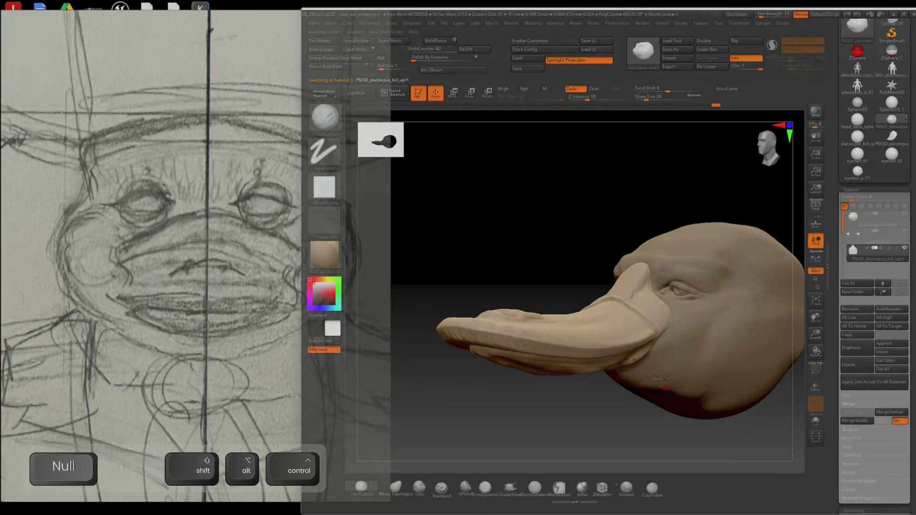
pyautogui.moveTo(647, 456)
pyautogui.mouseDown(button='right')
pyautogui.moveTo(720, 370)
pyautogui.moveTo(712, 356)
pyautogui.moveTo(742, 345)
pyautogui.moveTo(685, 361)
pyautogui.mouseUp(button='right')
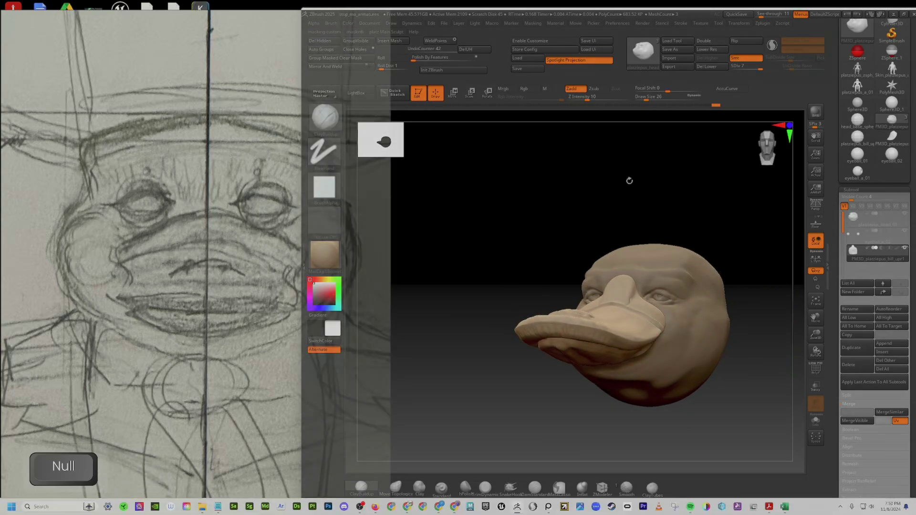
# - Hide the interface palettes, narrow the sculpting window to uncover the whole reference sketch, and close the tool tray
pyautogui.press('Tab')
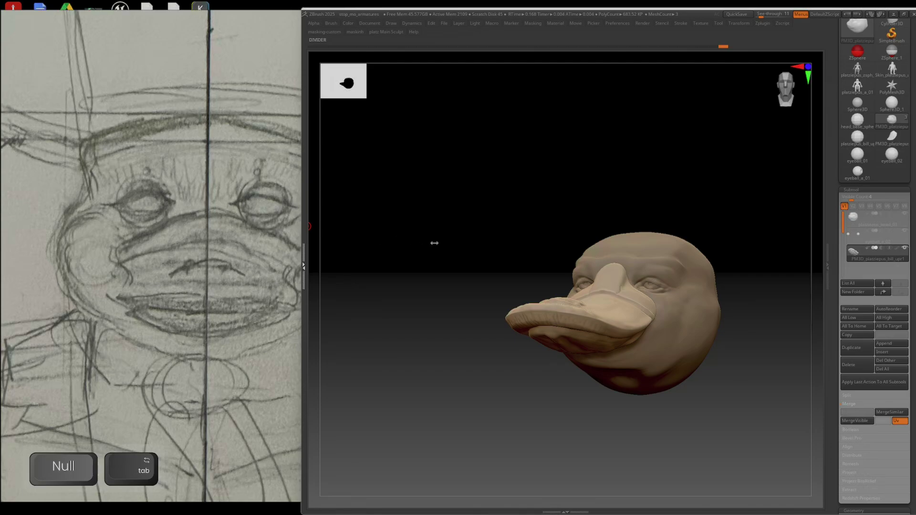
pyautogui.click(306, 223)
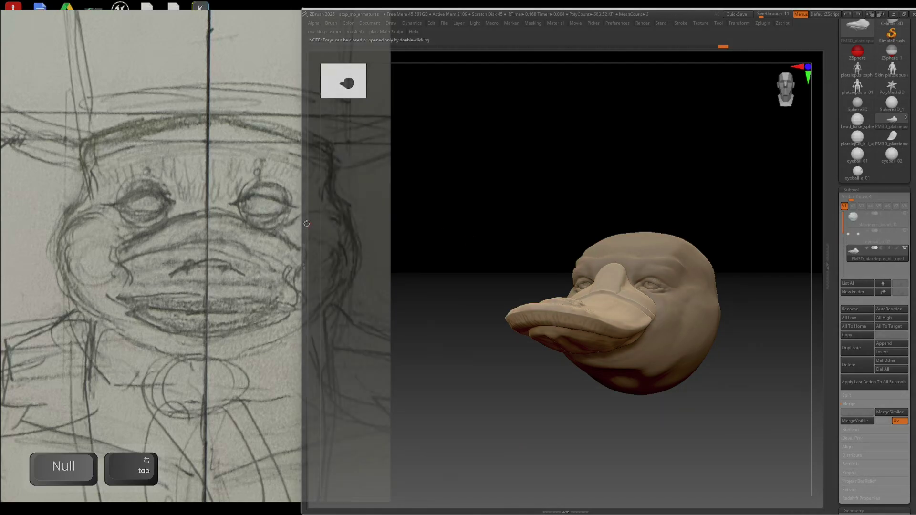
pyautogui.moveTo(307, 224)
pyautogui.mouseDown()
pyautogui.moveTo(523, 250)
pyautogui.moveTo(485, 253)
pyautogui.mouseUp()
pyautogui.press('Tab')
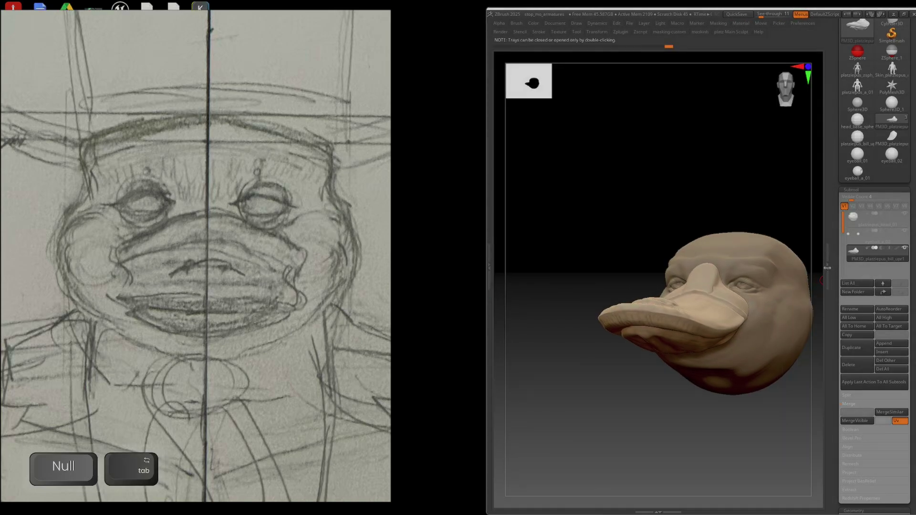
pyautogui.doubleClick(827, 268)
# - Frame the whole head from the front beside the sketch and make the upper bill the active subtool
pyautogui.moveTo(695, 208); pyautogui.dragTo(668, 219)
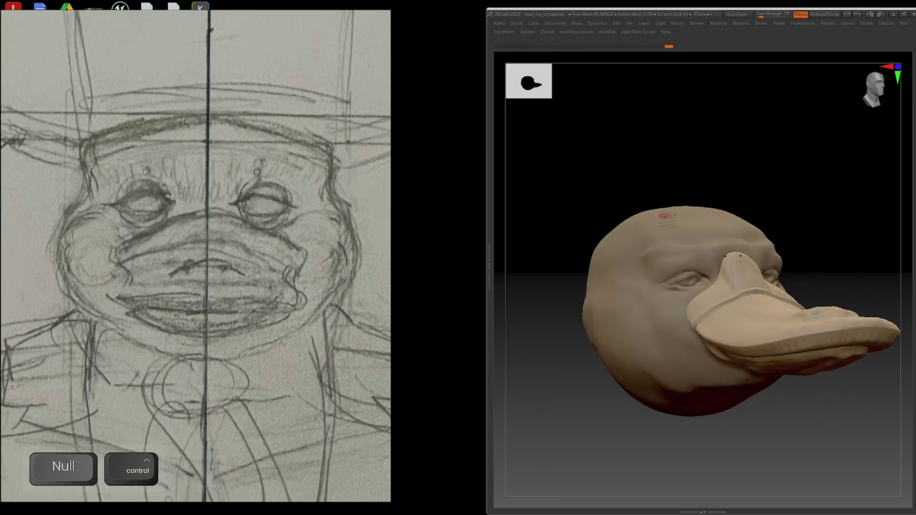
pyautogui.hotkey('ctrl', 'shift', 'f')
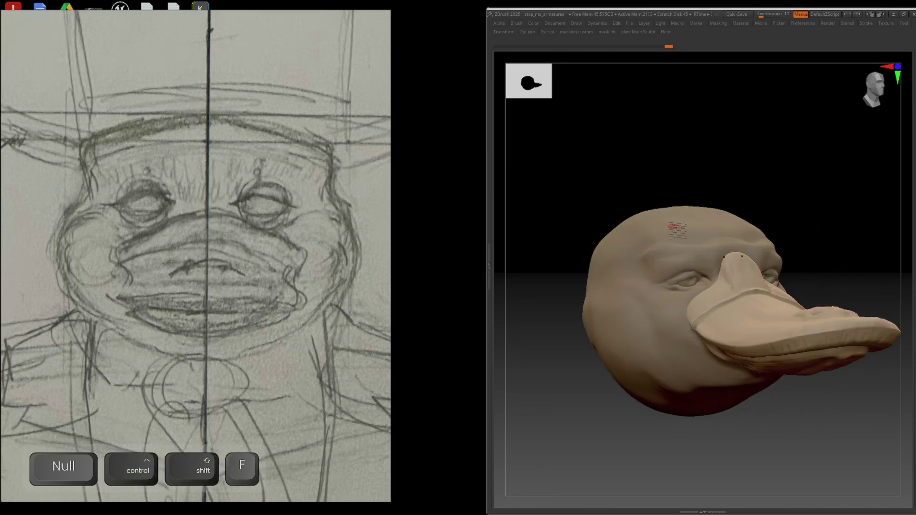
pyautogui.moveTo(675, 227); pyautogui.dragTo(744, 155)
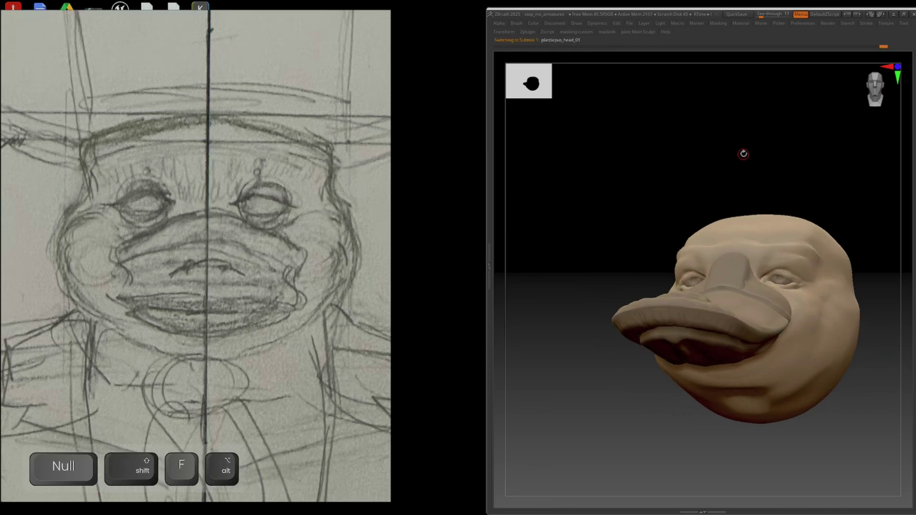
pyautogui.keyDown('alt'); pyautogui.click(783, 278); pyautogui.keyUp('alt')
pyautogui.moveTo(788, 181); pyautogui.dragTo(756, 187)
pyautogui.keyDown('alt'); pyautogui.click(748, 330); pyautogui.keyUp('alt')
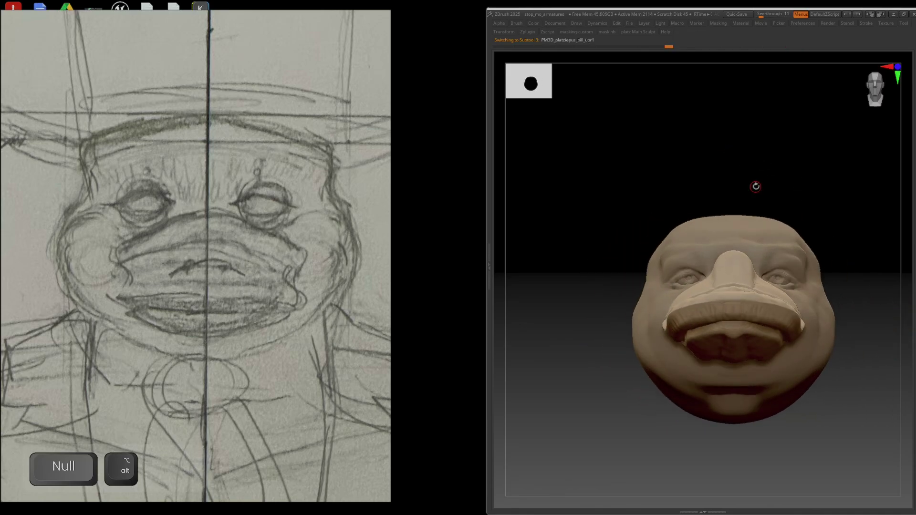
# - Switch to the reference board and enlarge the front-view photo of the white padded platypus puppet for comparison
pyautogui.scroll(-14, 261, 282)
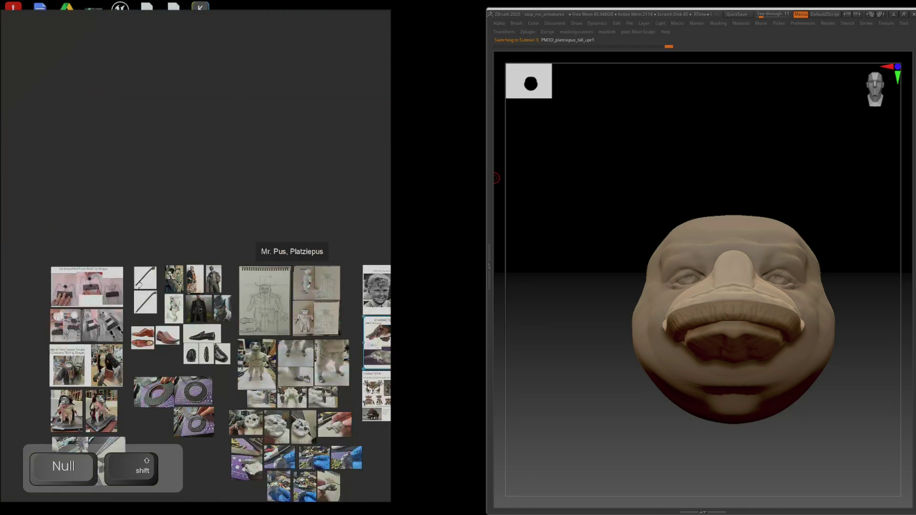
pyautogui.scroll(12, 296, 311)
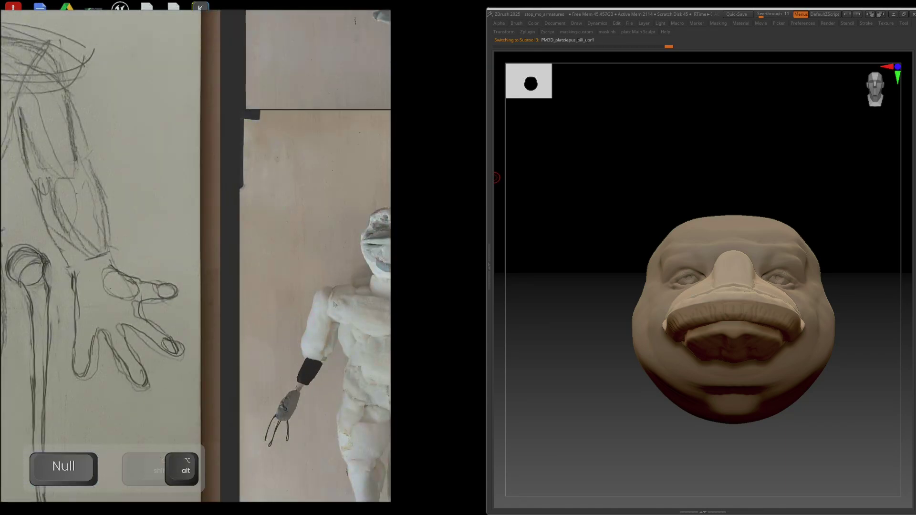
pyautogui.scroll(-4, 305, 267)
pyautogui.scroll(4, 267, 225)
pyautogui.scroll(-1, 263, 220)
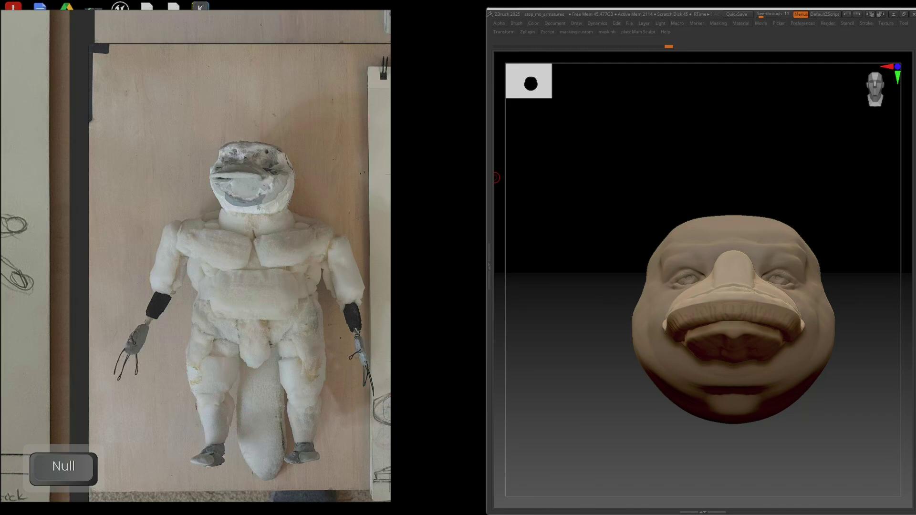
pyautogui.click(252, 207)
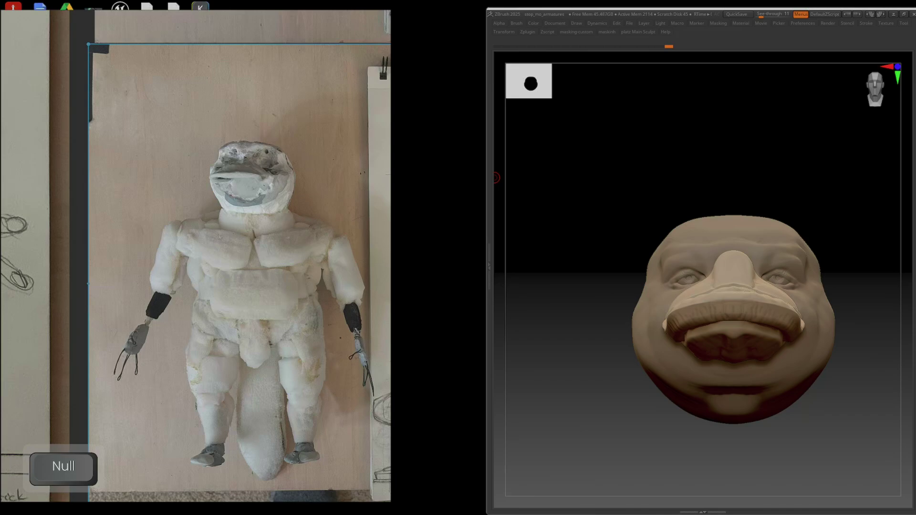
# - Check the bill from below and three-quarter view in the sculpting window, and load the next user interface layout
pyautogui.moveTo(757, 390); pyautogui.dragTo(795, 411, button='right')
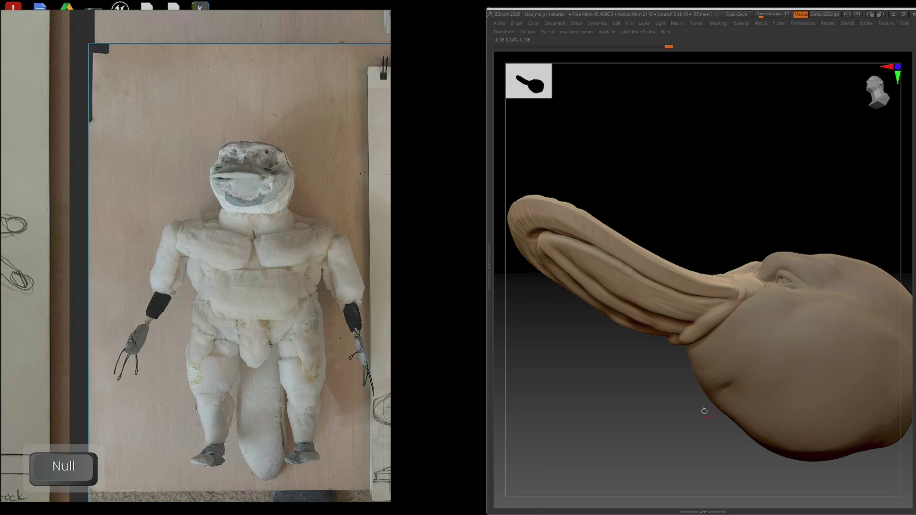
pyautogui.moveTo(704, 412)
pyautogui.mouseDown(button='right')
pyautogui.moveTo(812, 448)
pyautogui.moveTo(793, 436)
pyautogui.moveTo(795, 443)
pyautogui.moveTo(784, 423)
pyautogui.moveTo(807, 424)
pyautogui.moveTo(798, 425)
pyautogui.moveTo(800, 415)
pyautogui.mouseUp(button='right')
pyautogui.click(883, 14)
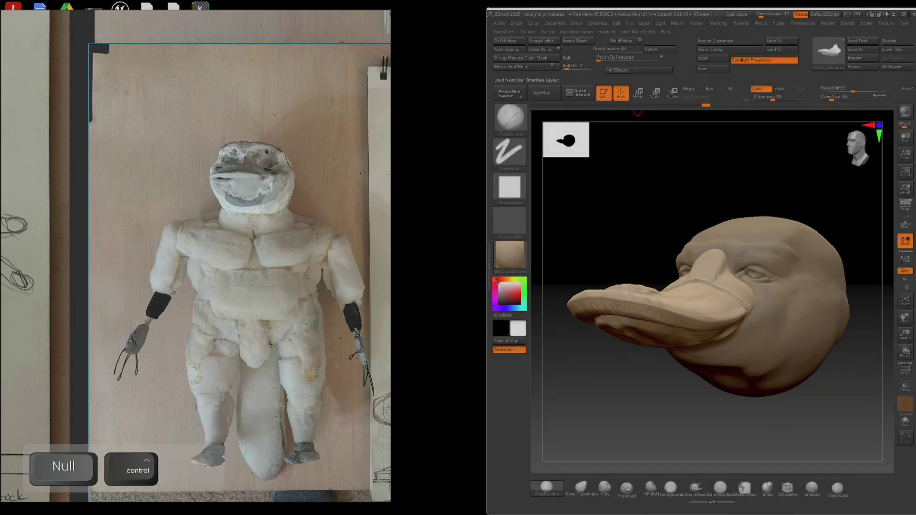
# - Widen the sculpting window until it overlaps the edge of the puppet photo on the reference board
pyautogui.press('Tab')
pyautogui.click(487, 156)
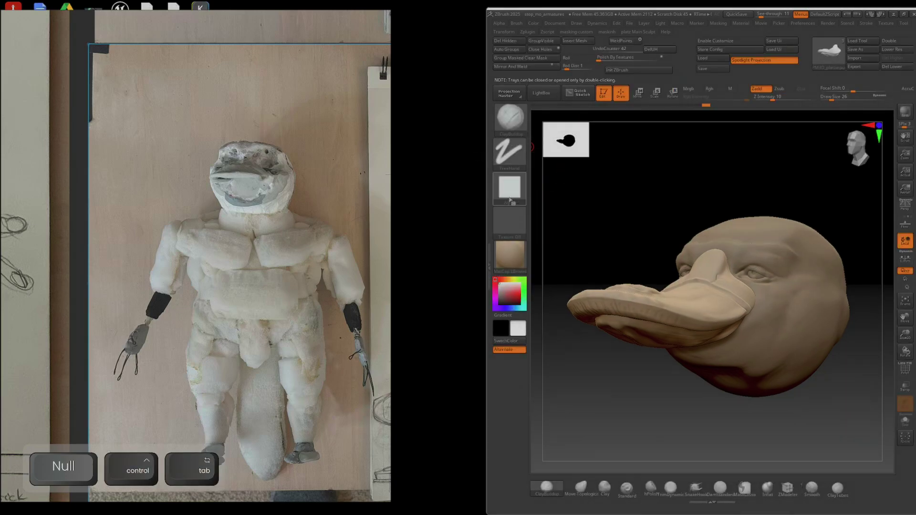
pyautogui.moveTo(485, 189); pyautogui.dragTo(328, 189)
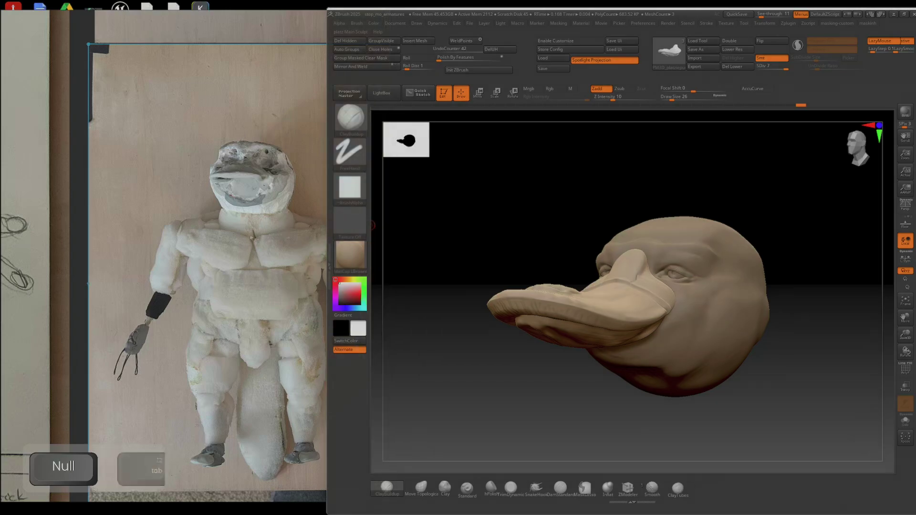
# - Switch to the reference board and look over the shoe, scaled ring, cane and costume reference images
pyautogui.scroll(-2, 222, 291)
pyautogui.scroll(-5, 222, 291)
pyautogui.click(221, 291)
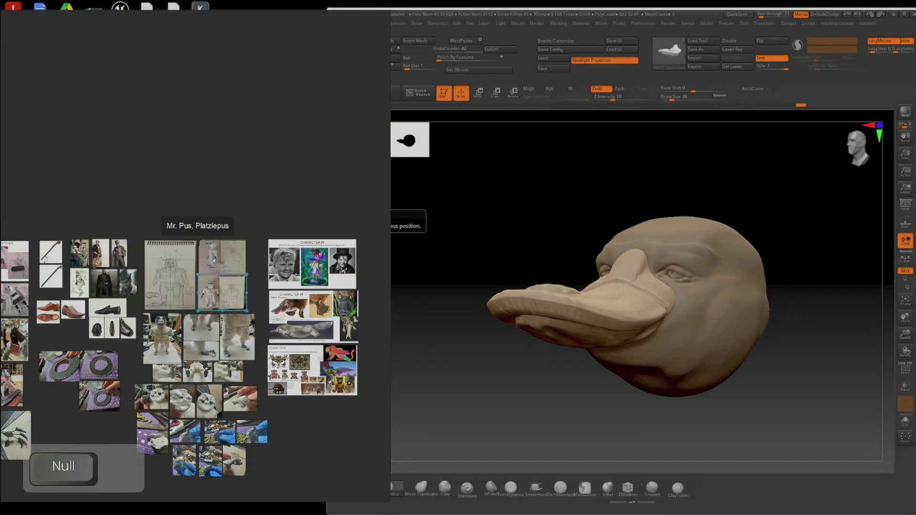
pyautogui.moveTo(123, 367); pyautogui.dragTo(334, 254, button='middle')
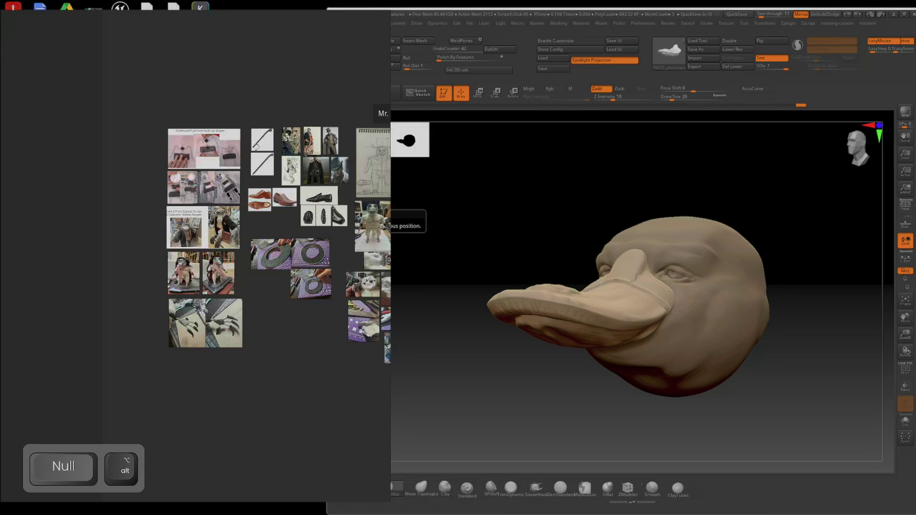
pyautogui.scroll(5, 209, 317)
pyautogui.moveTo(305, 212); pyautogui.dragTo(79, 342, button='middle')
pyautogui.scroll(3, 206, 341)
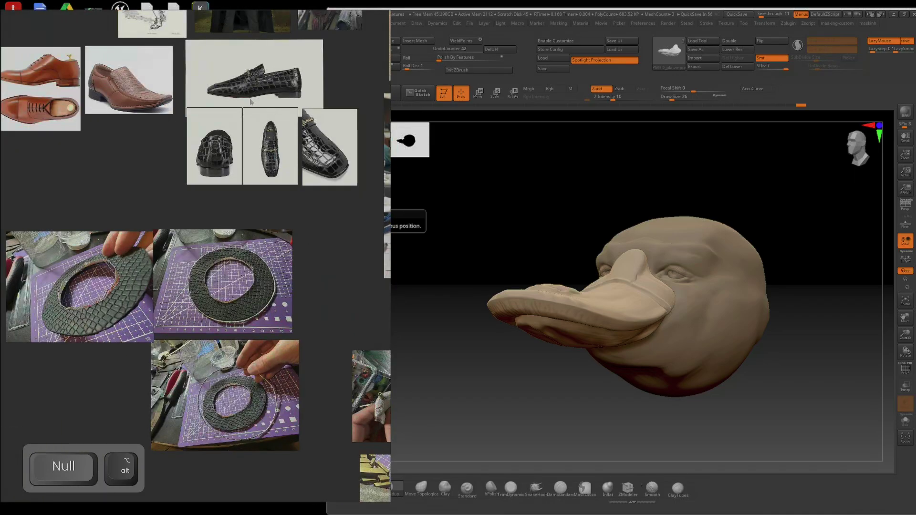
pyautogui.keyDown('alt'); pyautogui.moveTo(251, 102); pyautogui.dragTo(269, 287); pyautogui.keyUp('alt')
pyautogui.keyDown('alt'); pyautogui.moveTo(143, 149); pyautogui.dragTo(207, 282); pyautogui.keyUp('alt')
pyautogui.keyDown('alt'); pyautogui.moveTo(169, 221); pyautogui.dragTo(104, 136); pyautogui.keyUp('alt')
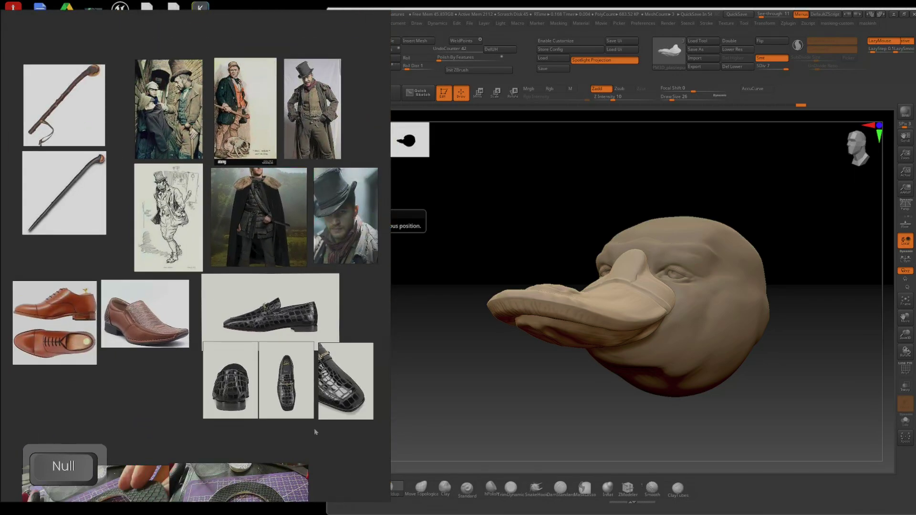
pyautogui.scroll(-6, 280, 226)
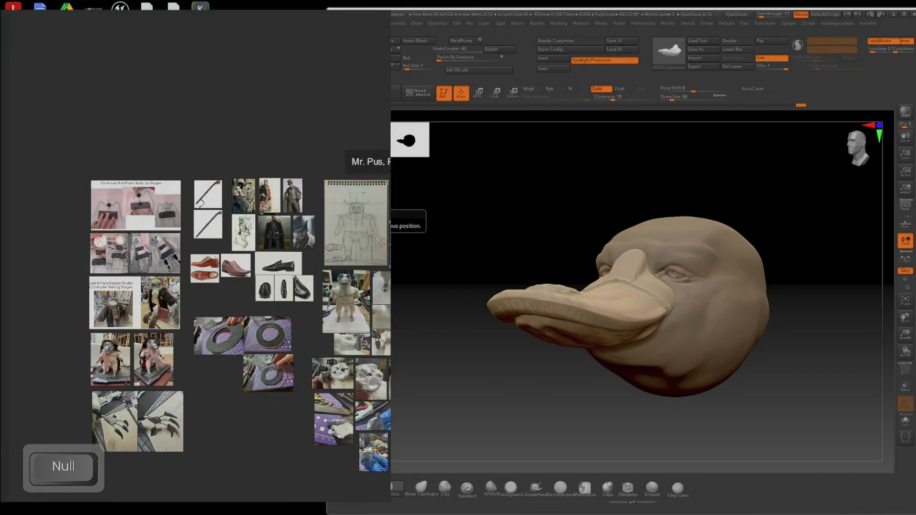
# - Examine the character sketch and puppet photos under the Mr. Pus, Platziepus heading, including the surrounding reference group
pyautogui.scroll(2, 367, 234)
pyautogui.moveTo(367, 234)
pyautogui.keyDown('alt'); pyautogui.mouseDown()
pyautogui.moveTo(251, 205)
pyautogui.moveTo(217, 211)
pyautogui.mouseUp(); pyautogui.keyUp('alt')
pyautogui.scroll(3, 217, 207)
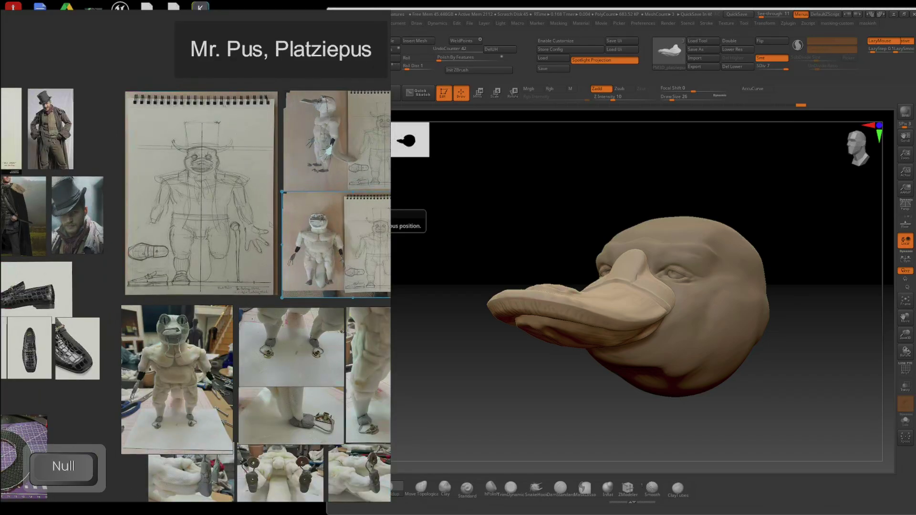
pyautogui.scroll(2, 280, 248)
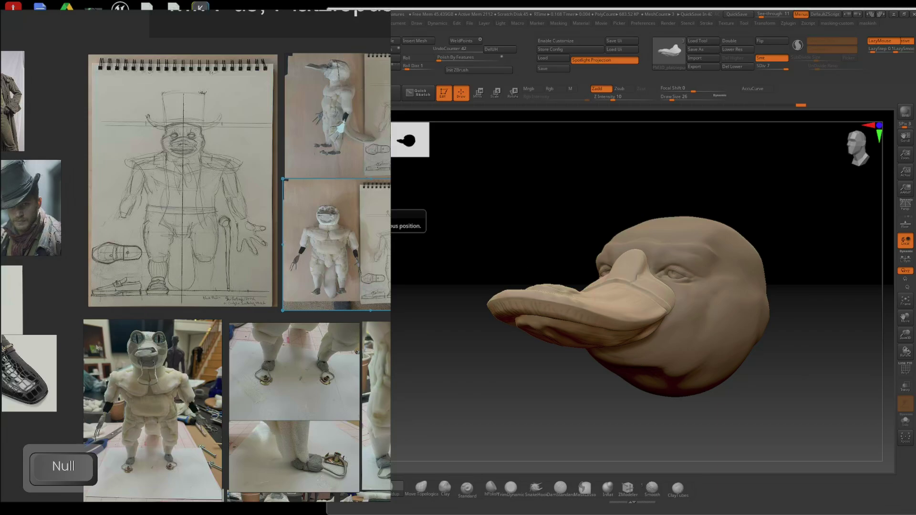
pyautogui.moveTo(96, 348); pyautogui.dragTo(241, 289, button='middle')
pyautogui.moveTo(384, 265); pyautogui.dragTo(225, 317, button='middle')
pyautogui.scroll(-2, 347, 272)
pyautogui.scroll(-4, 247, 172)
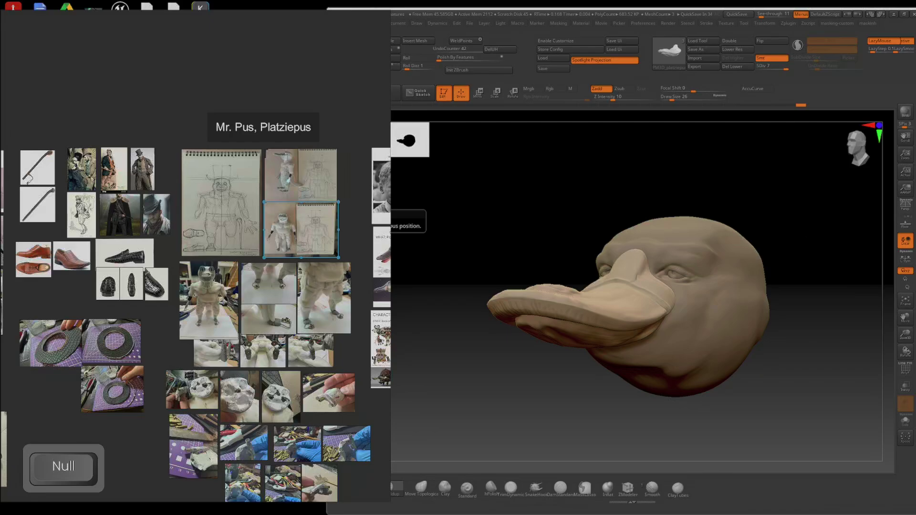
# - Capture a screenshot of the head in three-quarter view and paste it above the Mr. Pus, Platziepus heading on the reference board
pyautogui.press('super+shift+s')
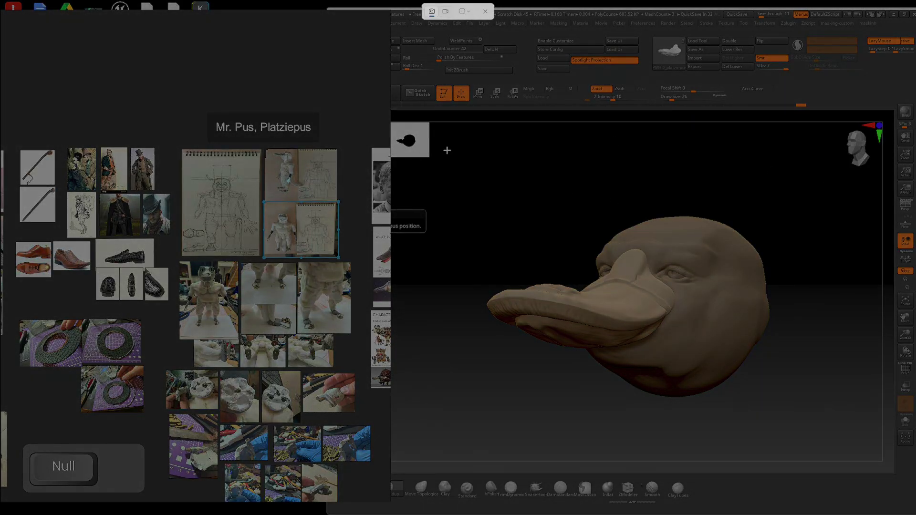
pyautogui.moveTo(463, 178); pyautogui.dragTo(839, 443)
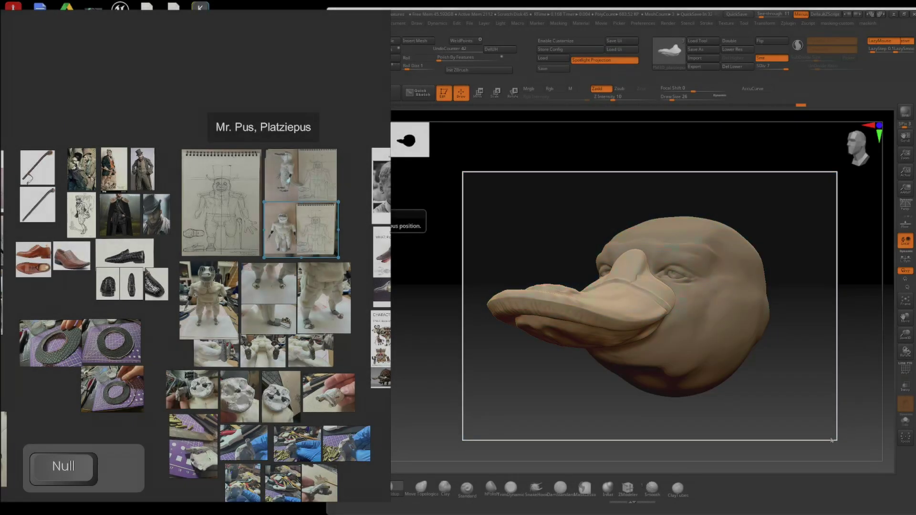
pyautogui.click(323, 112)
pyautogui.scroll(-2, 253, 79)
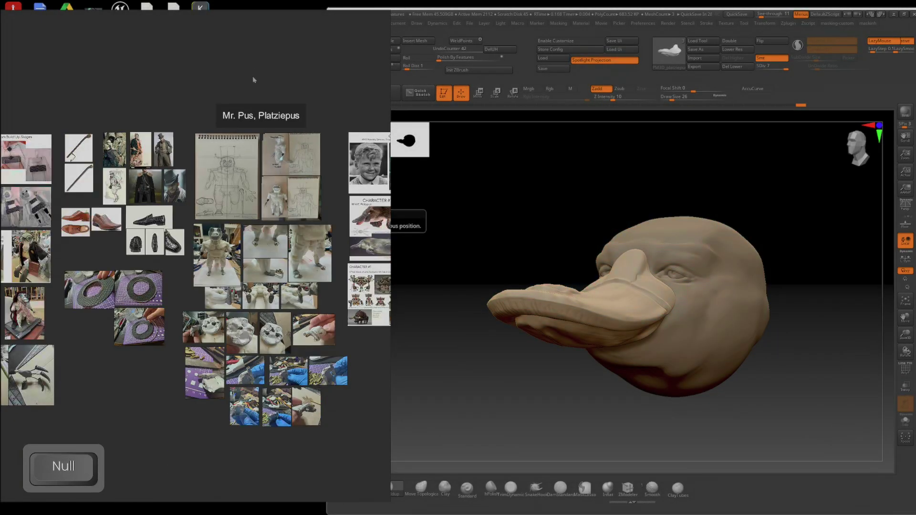
pyautogui.scroll(2, 251, 82)
pyautogui.hotkey('ctrl', 'v')
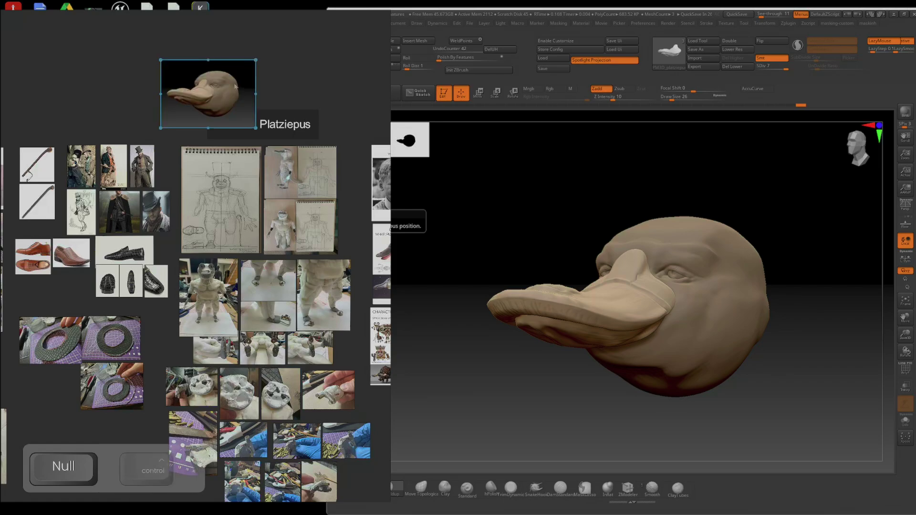
# - Snap the head to its front view, capture a screenshot and paste it beside the three-quarter image on the board
pyautogui.keyDown('shift'); pyautogui.moveTo(563, 250); pyautogui.dragTo(783, 299); pyautogui.keyUp('shift')
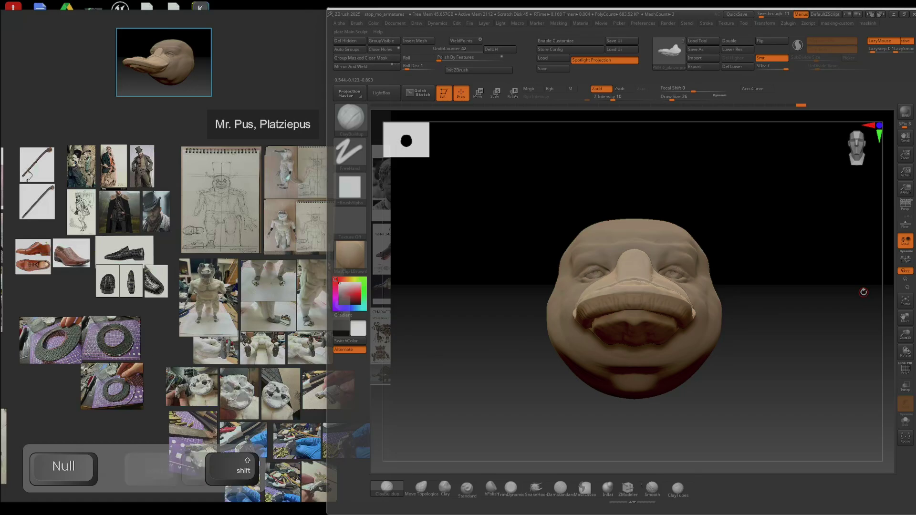
pyautogui.press('super+shift+s')
pyautogui.moveTo(485, 180)
pyautogui.mouseDown()
pyautogui.moveTo(726, 462)
pyautogui.moveTo(769, 450)
pyautogui.mouseUp()
pyautogui.click(255, 74)
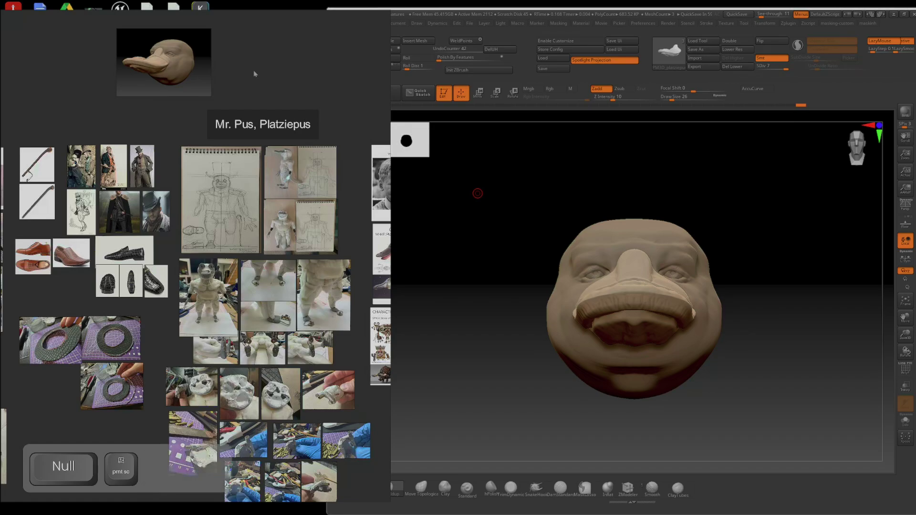
pyautogui.hotkey('ctrl', 'v')
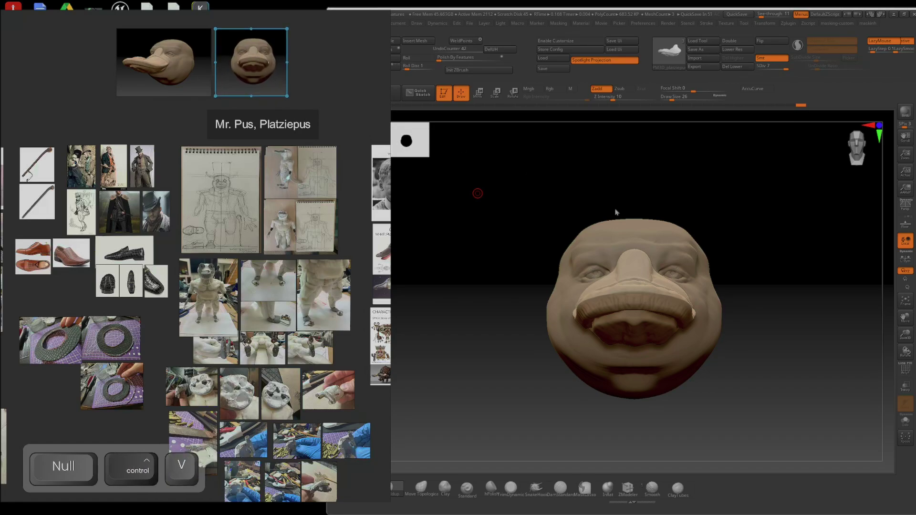
# - Turn the head to its top view with the whole bill framed, capture it and paste it beside the front-view image
pyautogui.click(615, 212)
pyautogui.keyDown('shift'); pyautogui.moveTo(753, 186); pyautogui.dragTo(750, 251); pyautogui.keyUp('shift')
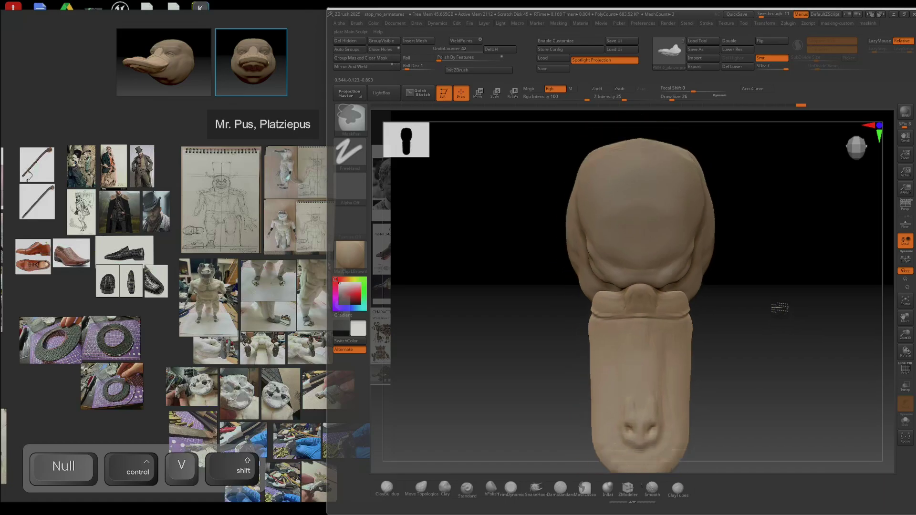
pyautogui.keyDown('ctrl'); pyautogui.moveTo(780, 307); pyautogui.dragTo(768, 301, button='right'); pyautogui.keyUp('ctrl')
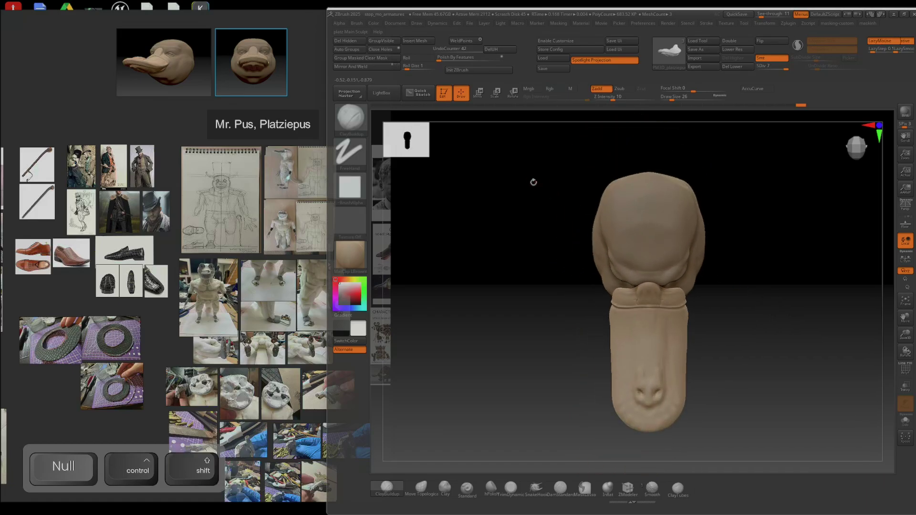
pyautogui.press('shift+super+s')
pyautogui.moveTo(554, 151); pyautogui.dragTo(748, 458)
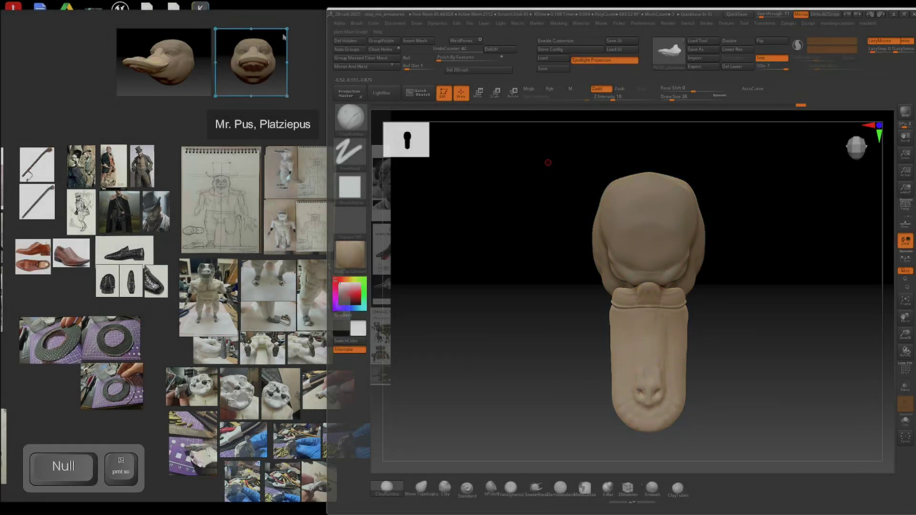
pyautogui.click(305, 53)
pyautogui.hotkey('ctrl', 'v')
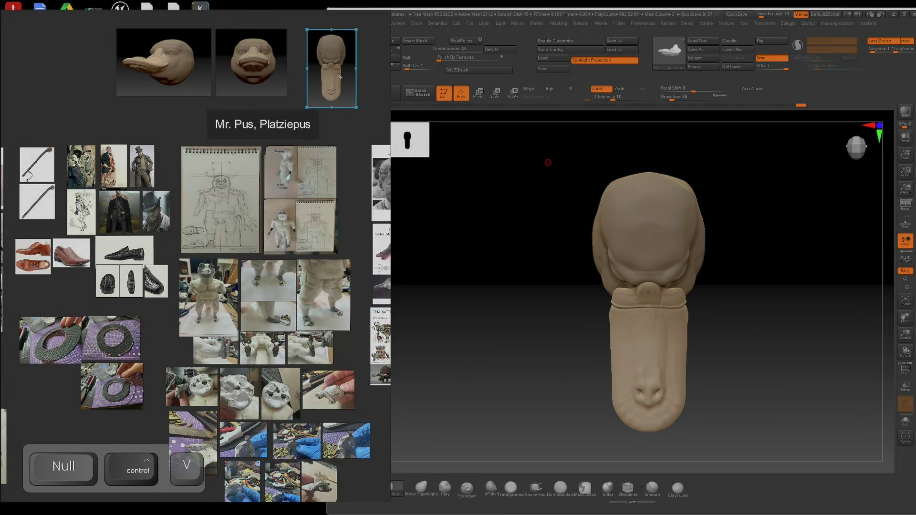
# - Frame the head in side profile, capture it, make room on the reference board and paste it beside the top-view image
pyautogui.keyDown('shift'); pyautogui.moveTo(551, 257); pyautogui.dragTo(544, 208); pyautogui.keyUp('shift')
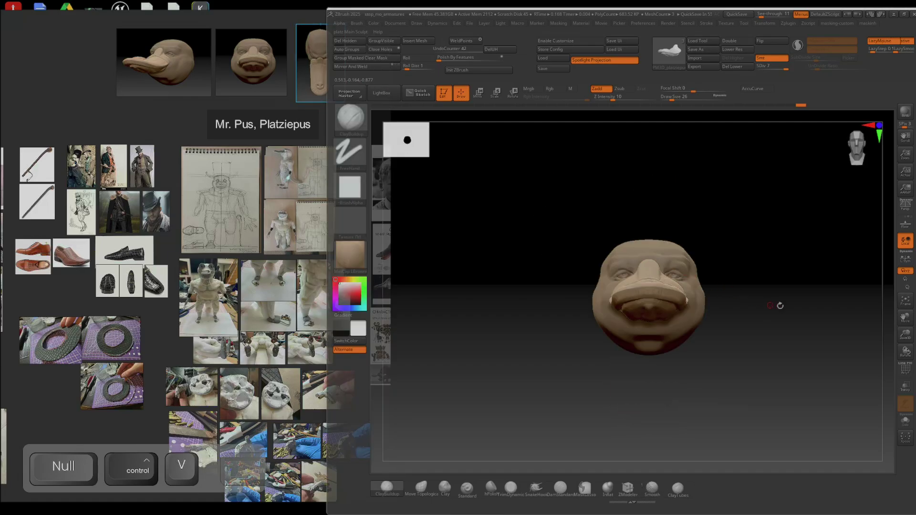
pyautogui.keyDown('shift'); pyautogui.moveTo(779, 305); pyautogui.dragTo(645, 246); pyautogui.keyUp('shift')
pyautogui.keyDown('ctrl'); pyautogui.moveTo(644, 247); pyautogui.dragTo(642, 239, button='right'); pyautogui.keyUp('ctrl')
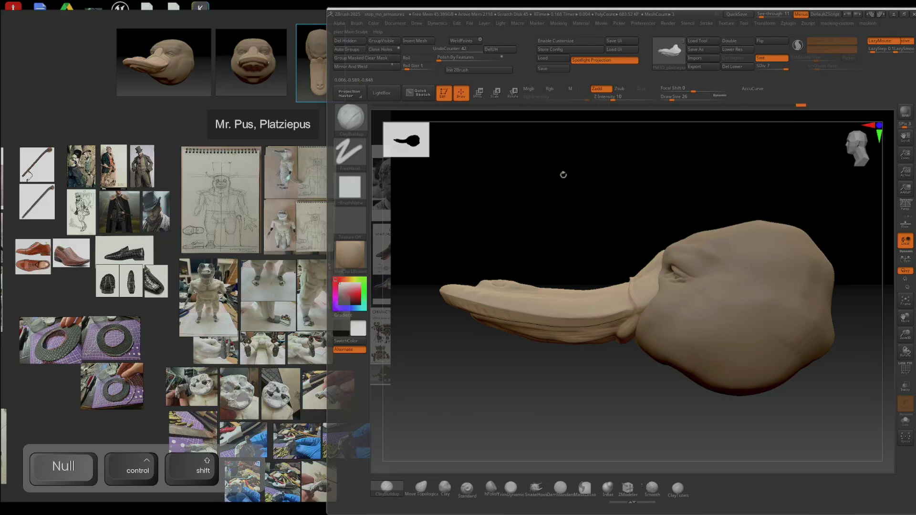
pyautogui.press('super+shift+s')
pyautogui.moveTo(412, 178); pyautogui.dragTo(859, 427)
pyautogui.click(83, 76)
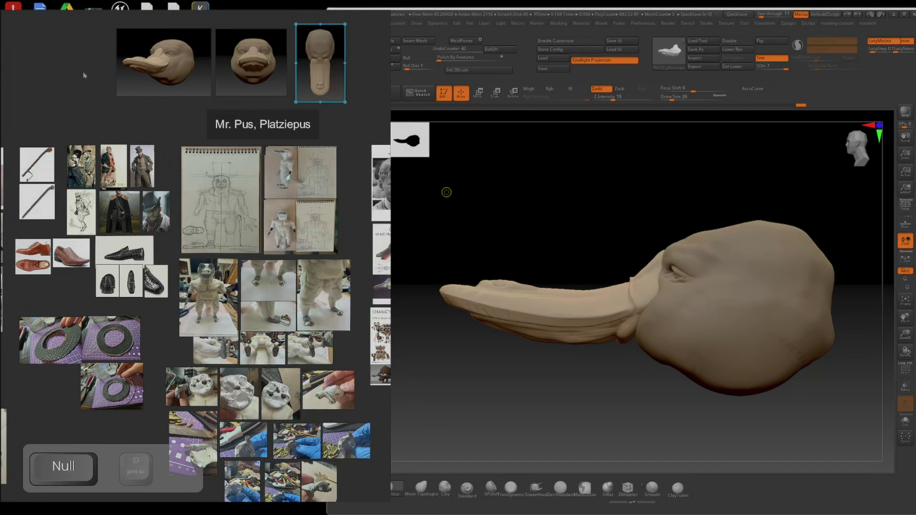
pyautogui.moveTo(173, 122); pyautogui.dragTo(214, 117, button='right')
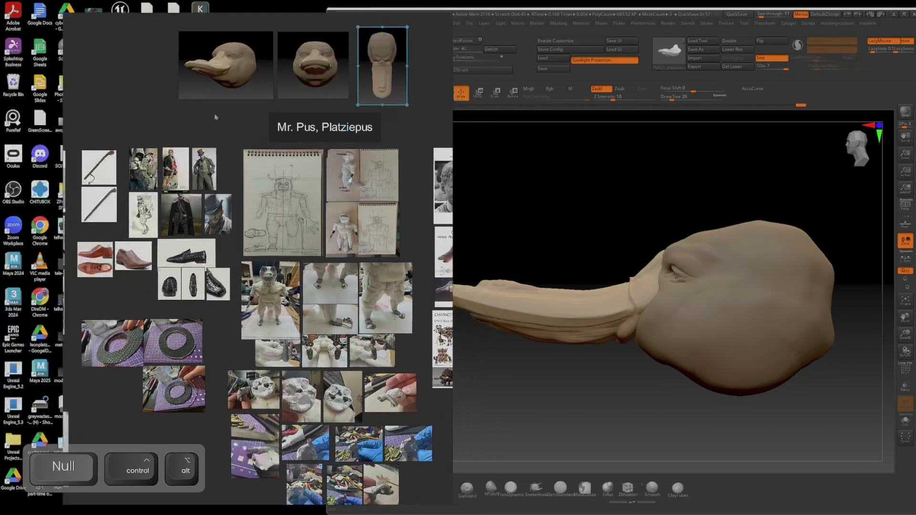
pyautogui.keyDown('alt'); pyautogui.moveTo(225, 128); pyautogui.dragTo(108, 188); pyautogui.keyUp('alt')
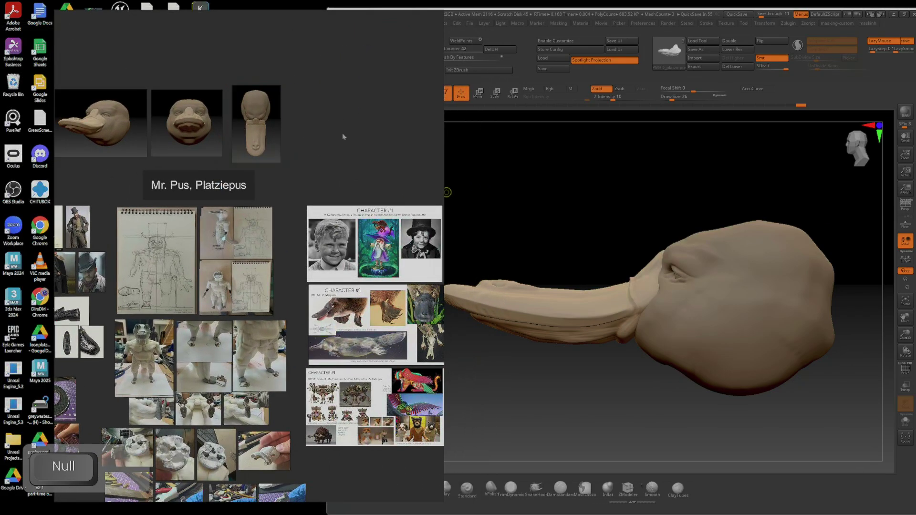
pyautogui.hotkey('ctrl', 'v')
# - Enlarge the top-view and front-view captures and arrange them with the side profile in a row above the heading
pyautogui.moveTo(276, 160); pyautogui.dragTo(297, 152)
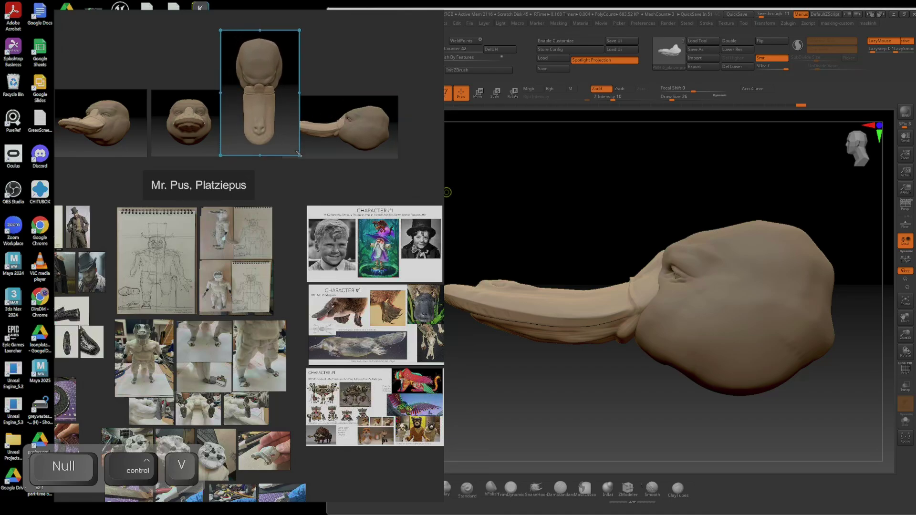
pyautogui.keyDown('shift'); pyautogui.moveTo(297, 26); pyautogui.dragTo(329, 126); pyautogui.keyUp('shift')
pyautogui.moveTo(286, 75); pyautogui.dragTo(256, 19)
pyautogui.moveTo(302, 55); pyautogui.dragTo(274, 83)
pyautogui.moveTo(333, 103); pyautogui.dragTo(341, 103)
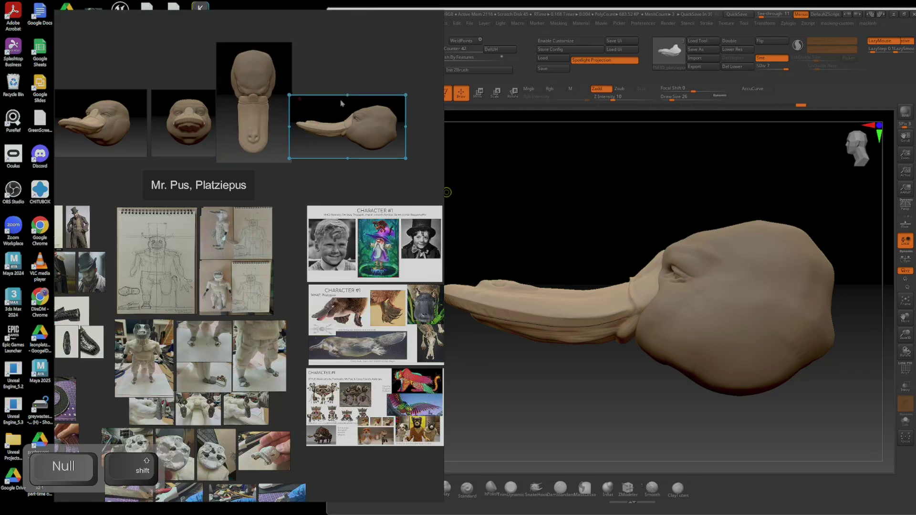
pyautogui.moveTo(182, 120); pyautogui.dragTo(168, 118)
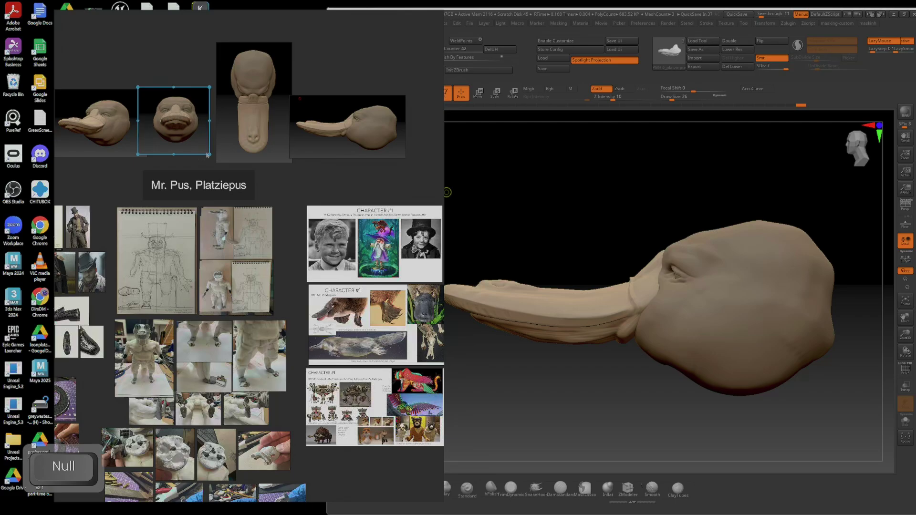
pyautogui.moveTo(208, 152)
pyautogui.mouseDown()
pyautogui.moveTo(222, 166)
pyautogui.moveTo(437, 150)
pyautogui.moveTo(191, 143)
pyautogui.moveTo(223, 158)
pyautogui.mouseUp()
pyautogui.moveTo(205, 141); pyautogui.dragTo(205, 146)
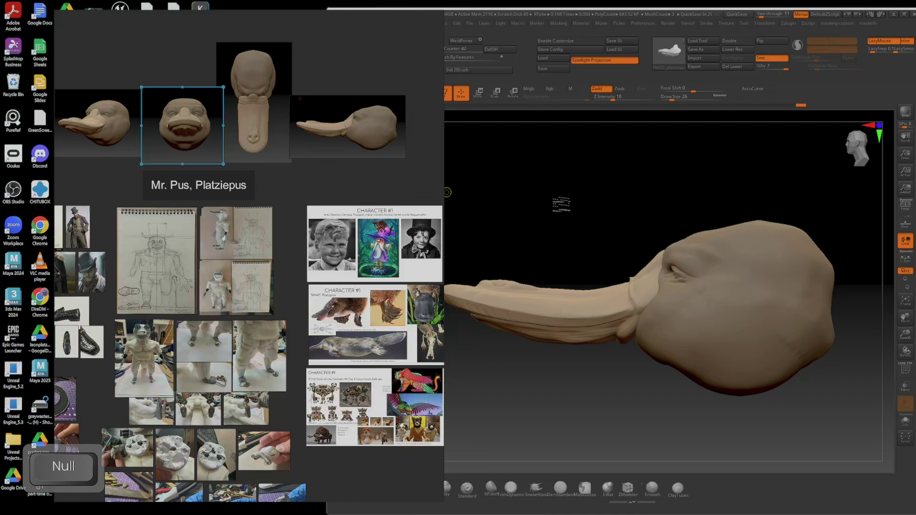
# - Return to the sculpting window, turn the head to a three-quarter view and maximize the window
pyautogui.moveTo(580, 202); pyautogui.dragTo(701, 191)
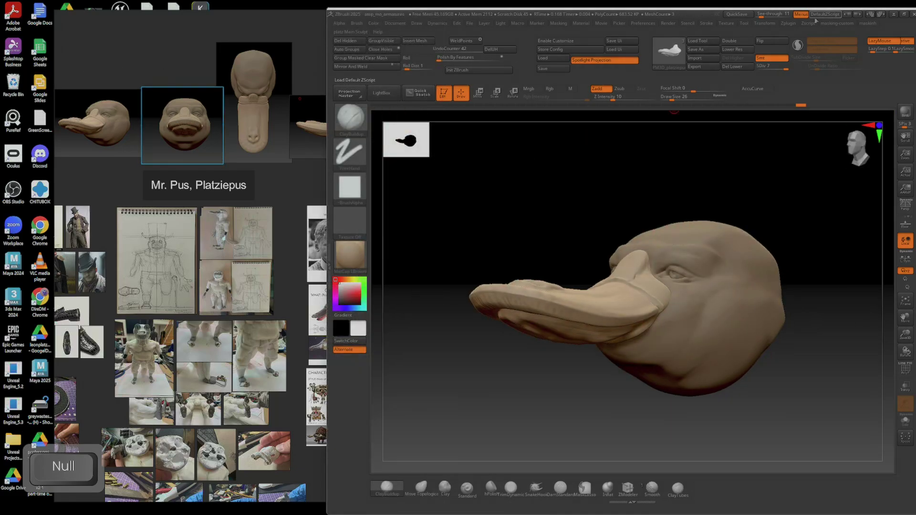
pyautogui.moveTo(767, 15)
pyautogui.mouseDown()
pyautogui.moveTo(783, 17)
pyautogui.moveTo(755, 14)
pyautogui.mouseUp()
pyautogui.click(904, 15)
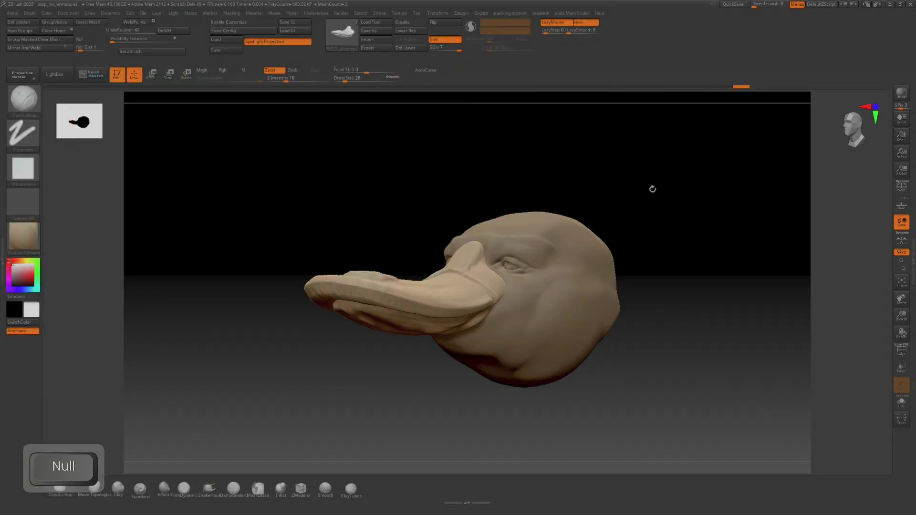
# - Snap the head to a straight front view and save the project
pyautogui.moveTo(650, 188); pyautogui.dragTo(623, 197)
pyautogui.press('shift')
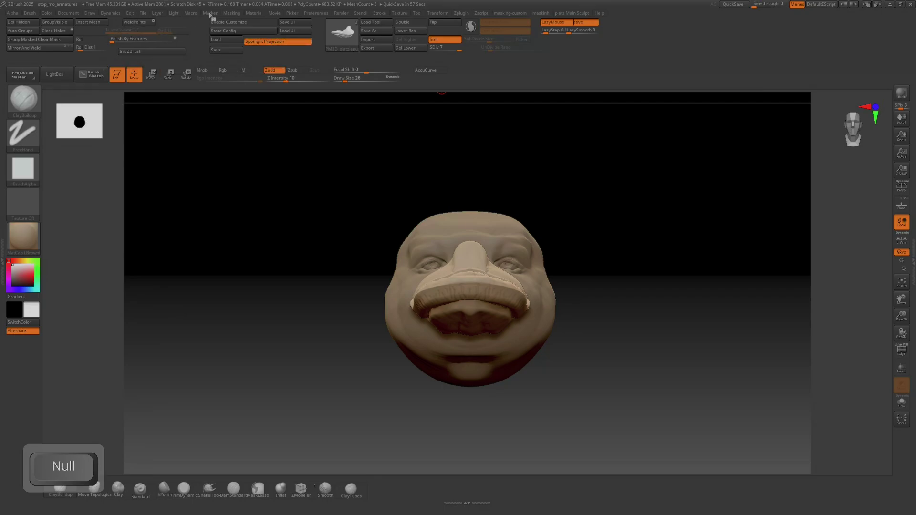
pyautogui.click(143, 14)
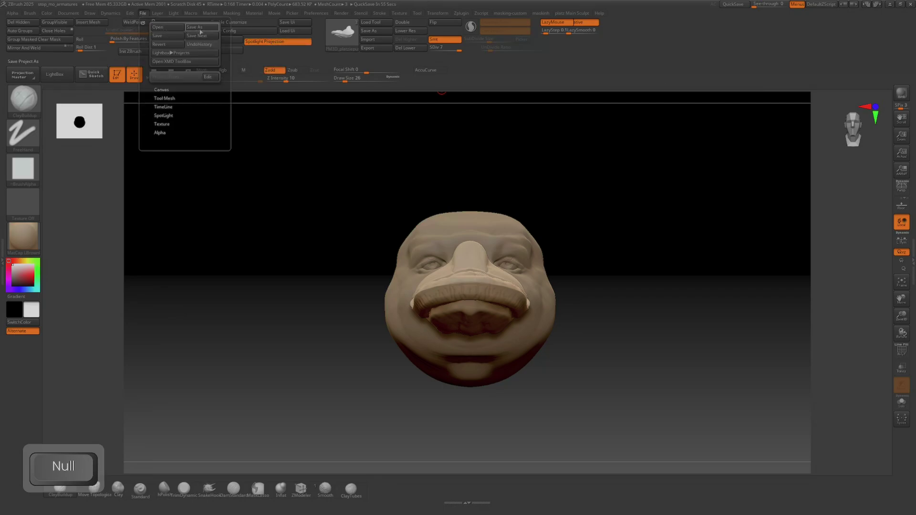
pyautogui.click(170, 37)
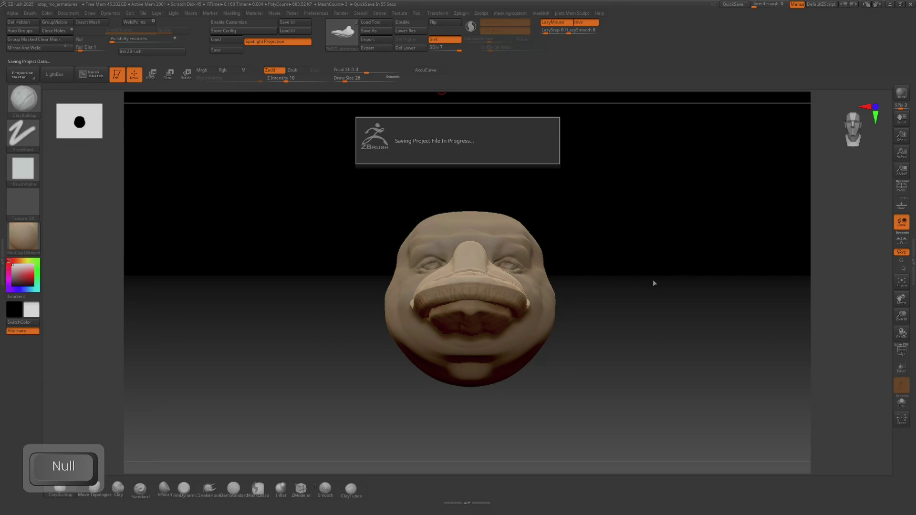
# - Make the main head mesh the active subtool and subdivide its geometry once
pyautogui.press('alt')
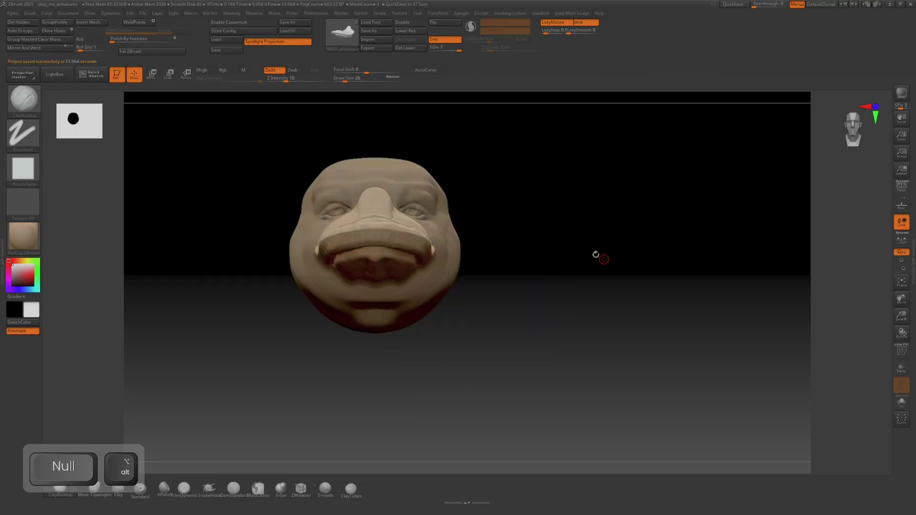
pyautogui.moveTo(554, 246)
pyautogui.keyDown('alt'); pyautogui.mouseDown()
pyautogui.moveTo(537, 251)
pyautogui.moveTo(519, 239)
pyautogui.moveTo(508, 324)
pyautogui.moveTo(575, 288)
pyautogui.moveTo(646, 289)
pyautogui.moveTo(653, 267)
pyautogui.moveTo(590, 307)
pyautogui.moveTo(624, 282)
pyautogui.mouseUp(); pyautogui.keyUp('alt')
pyautogui.moveTo(624, 282)
pyautogui.keyDown('ctrl'); pyautogui.mouseDown(button='right')
pyautogui.moveTo(637, 297)
pyautogui.moveTo(642, 245)
pyautogui.mouseUp(button='right'); pyautogui.keyUp('ctrl')
pyautogui.keyDown('alt'); pyautogui.click(642, 251); pyautogui.keyUp('alt')
pyautogui.press('Tab')
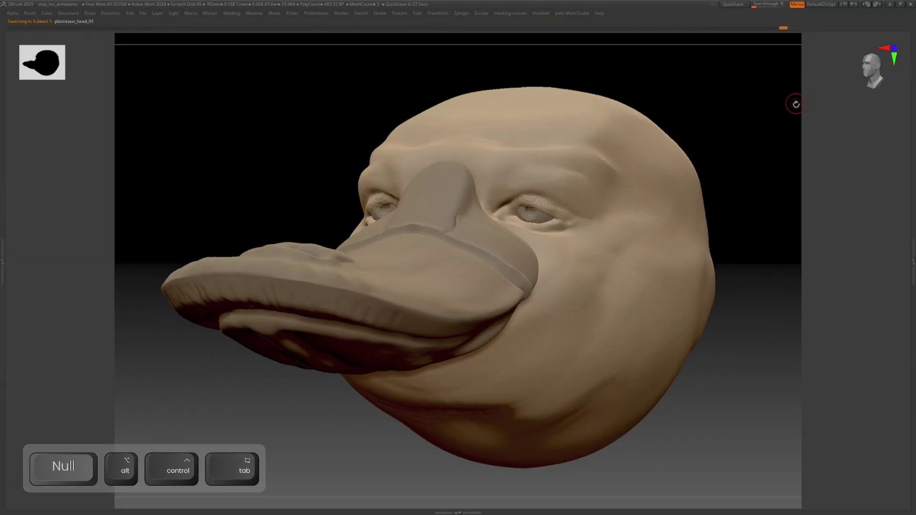
pyautogui.press('Tab')
pyautogui.moveTo(342, 32)
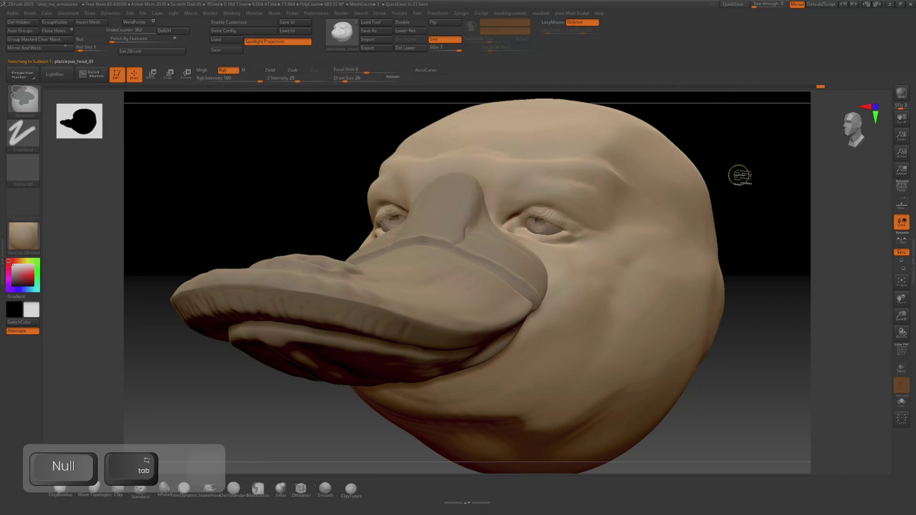
pyautogui.hotkey('ctrl', 'd')
# - Sharpen and raise the upper eyelid edge with the DamStandard brush, working from the inner to the outer eye corner
pyautogui.keyDown('shift'); pyautogui.moveTo(739, 174); pyautogui.dragTo(696, 190); pyautogui.keyUp('shift')
pyautogui.moveTo(695, 191)
pyautogui.keyDown('ctrl'); pyautogui.mouseDown(button='right')
pyautogui.moveTo(720, 210)
pyautogui.moveTo(548, 179)
pyautogui.mouseUp(button='right'); pyautogui.keyUp('ctrl')
pyautogui.moveTo(527, 180)
pyautogui.keyDown('shift'); pyautogui.mouseDown()
pyautogui.moveTo(513, 188)
pyautogui.moveTo(525, 184)
pyautogui.mouseUp(); pyautogui.keyUp('shift')
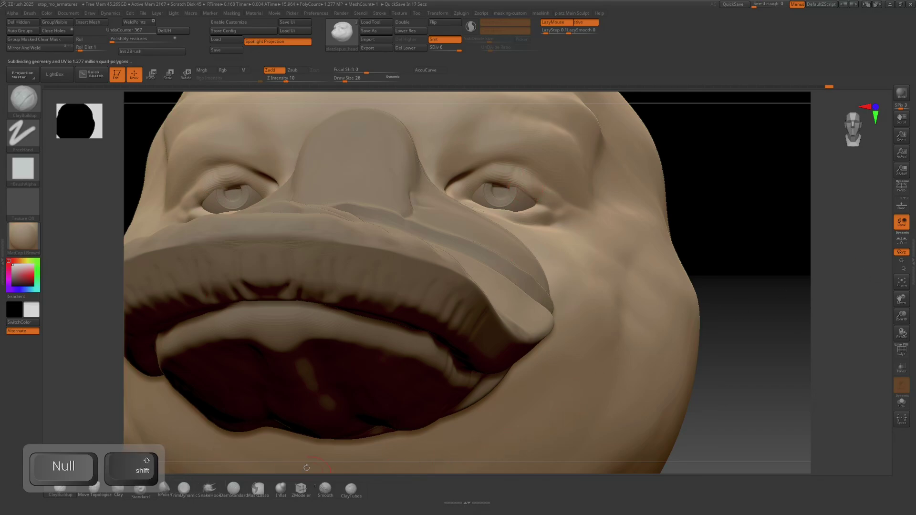
pyautogui.click(164, 487)
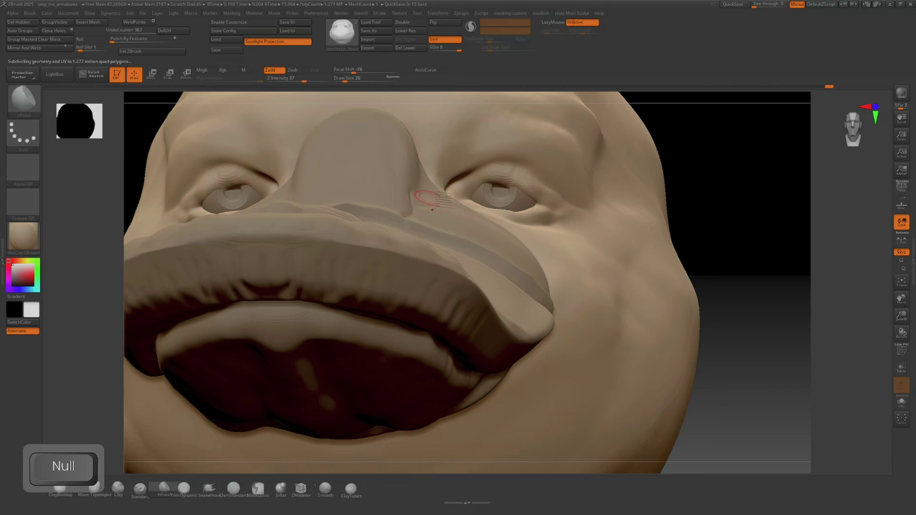
pyautogui.keyDown('ctrl'); pyautogui.moveTo(496, 185); pyautogui.dragTo(502, 211, button='right'); pyautogui.keyUp('ctrl')
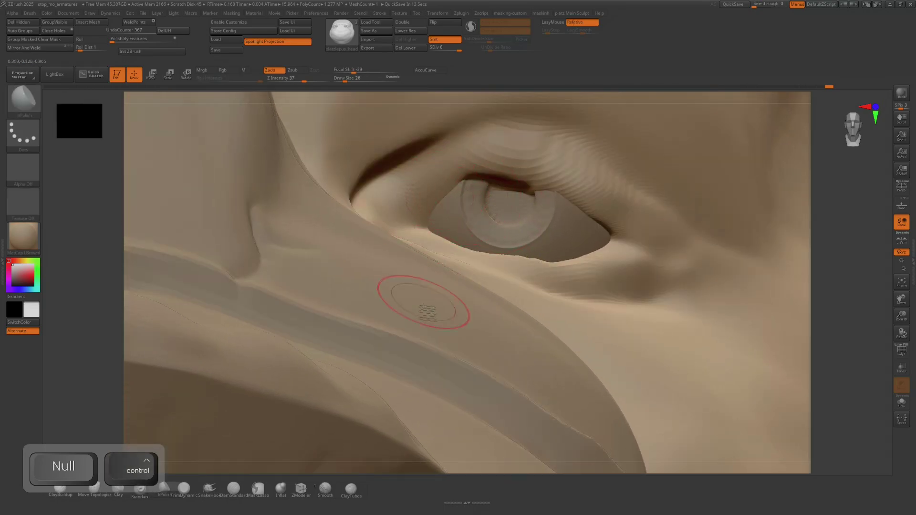
pyautogui.click(232, 487)
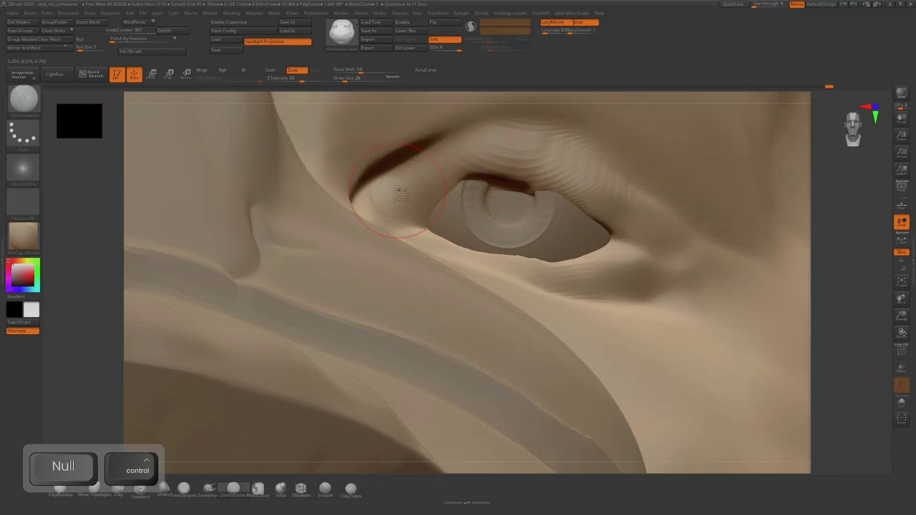
pyautogui.keyDown('alt'); pyautogui.moveTo(402, 202); pyautogui.dragTo(453, 174); pyautogui.keyUp('alt')
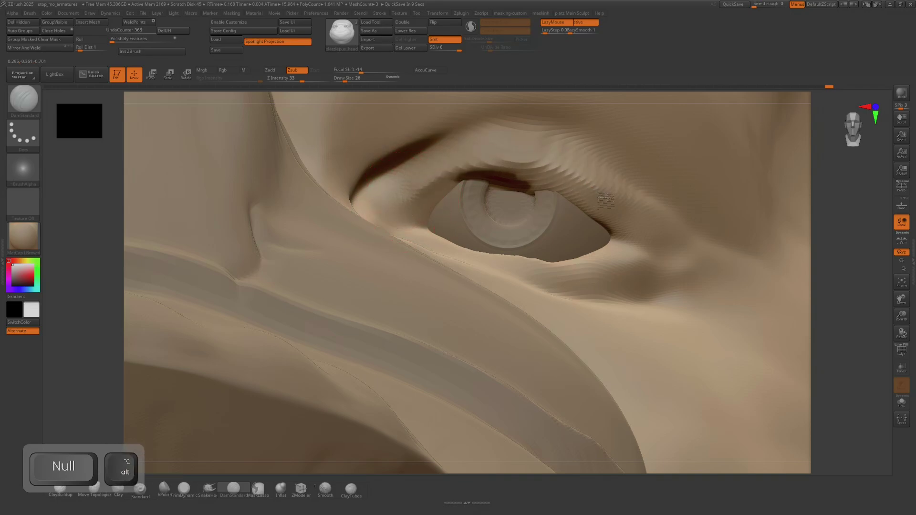
pyautogui.moveTo(615, 267); pyautogui.dragTo(568, 277, button='right')
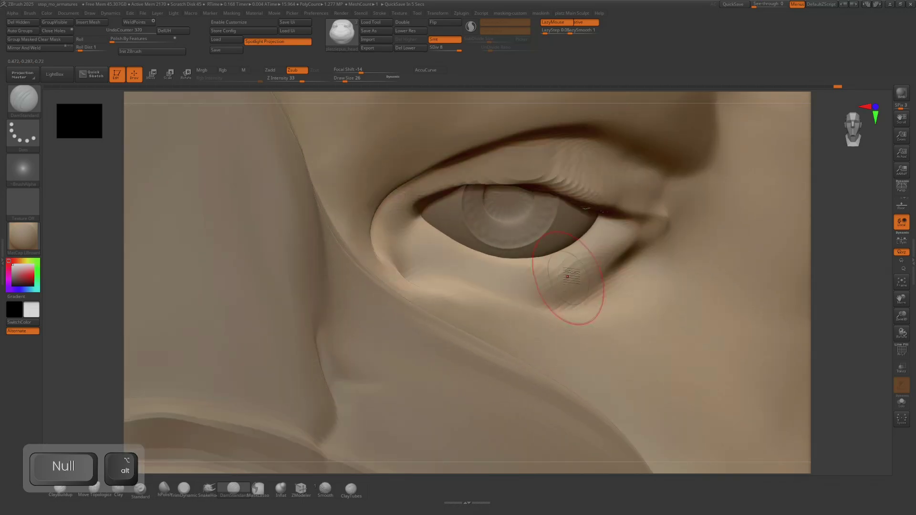
pyautogui.moveTo(441, 235); pyautogui.dragTo(430, 217, button='right')
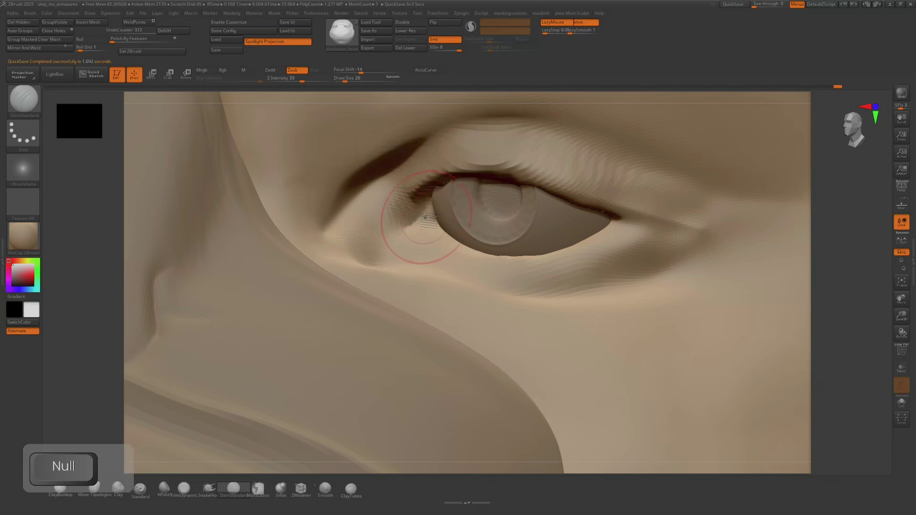
# - Refine the inner eye corner, outer corner and lower eyelid rim with DamStandard strokes
pyautogui.moveTo(397, 222)
pyautogui.mouseDown(button='right')
pyautogui.moveTo(441, 233)
pyautogui.moveTo(422, 239)
pyautogui.mouseUp(button='right')
pyautogui.moveTo(438, 241); pyautogui.dragTo(427, 242)
pyautogui.moveTo(427, 242); pyautogui.dragTo(444, 236, button='right')
pyautogui.press('alt')
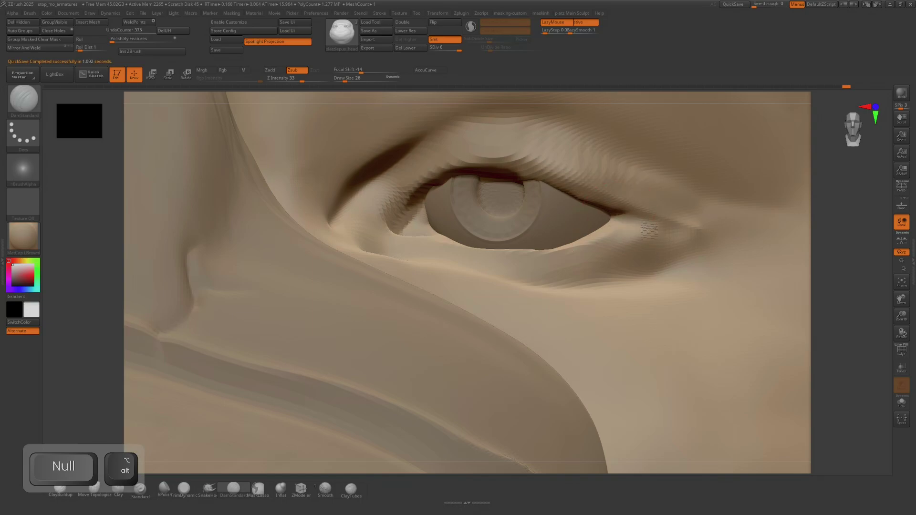
pyautogui.keyDown('alt'); pyautogui.moveTo(619, 220); pyautogui.dragTo(638, 231); pyautogui.keyUp('alt')
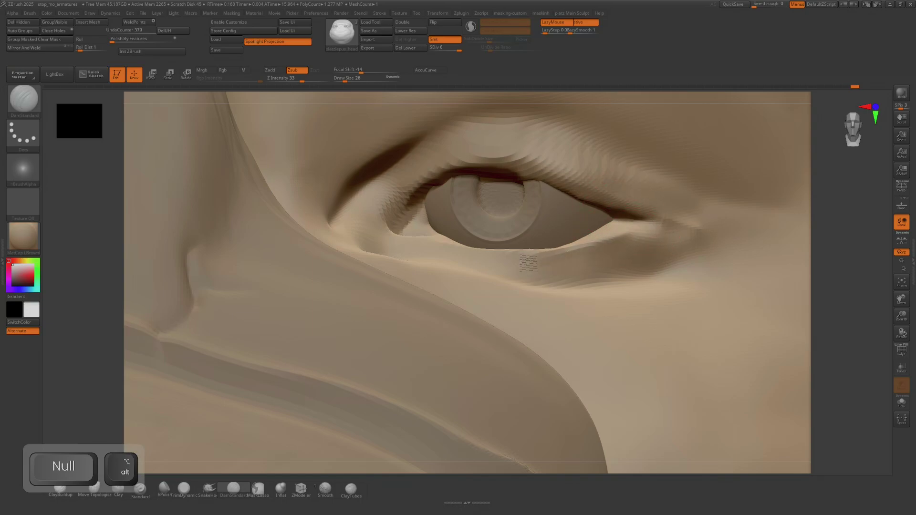
pyautogui.keyDown('alt'); pyautogui.moveTo(437, 255); pyautogui.dragTo(548, 278); pyautogui.keyUp('alt')
# - Carve the crease at the outer eye corner and extend the upper eyelid fold outward toward the temple with DamStandard
pyautogui.keyDown('ctrl'); pyautogui.moveTo(603, 277); pyautogui.dragTo(582, 240, button='right'); pyautogui.keyUp('ctrl')
pyautogui.moveTo(639, 248)
pyautogui.mouseDown(button='right')
pyautogui.moveTo(618, 243)
pyautogui.moveTo(650, 257)
pyautogui.mouseUp(button='right')
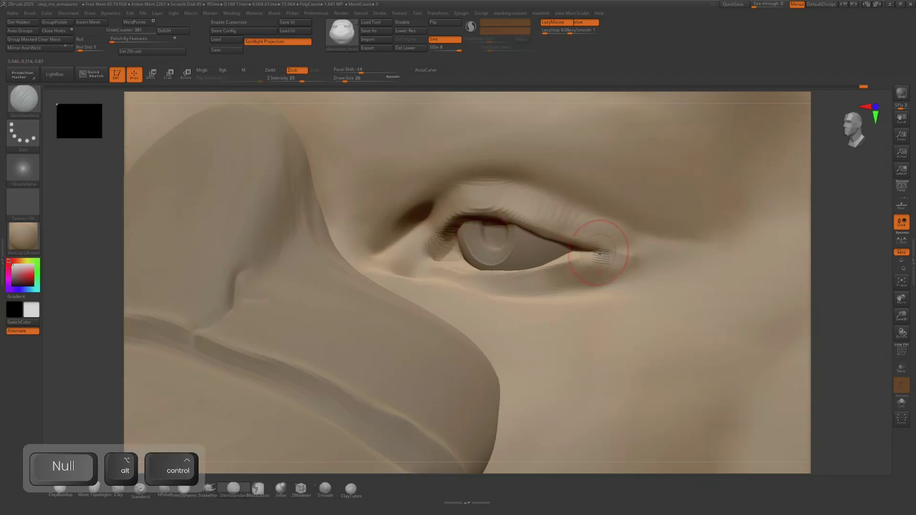
pyautogui.moveTo(588, 250); pyautogui.dragTo(614, 247)
pyautogui.moveTo(444, 198); pyautogui.dragTo(465, 191, button='right')
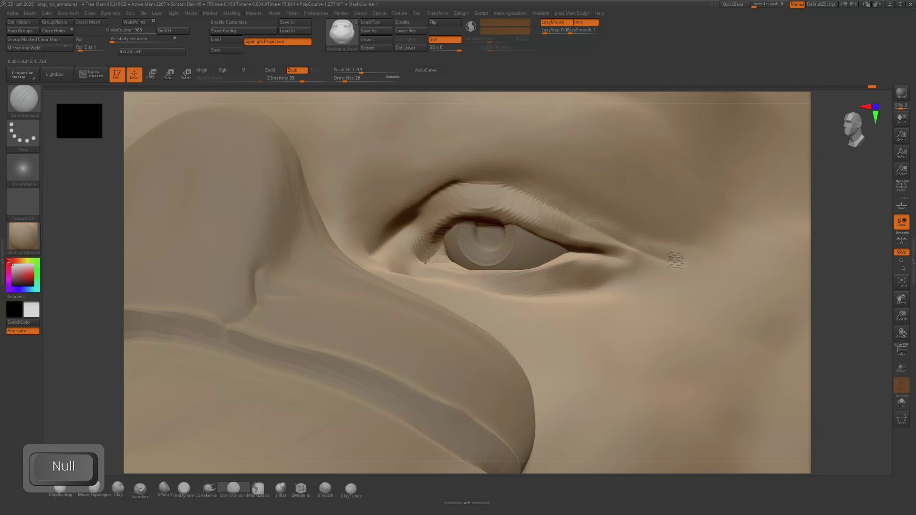
pyautogui.moveTo(620, 223); pyautogui.dragTo(701, 263)
# - Leave a three-quarter view of the head on the canvas and place a similarly sized front-view copy beside it
pyautogui.moveTo(702, 264)
pyautogui.keyDown('ctrl'); pyautogui.mouseDown(button='right')
pyautogui.moveTo(663, 282)
pyautogui.moveTo(744, 288)
pyautogui.moveTo(696, 279)
pyautogui.mouseUp(button='right'); pyautogui.keyUp('ctrl')
pyautogui.moveTo(770, 275)
pyautogui.mouseDown(button='right')
pyautogui.moveTo(604, 296)
pyautogui.moveTo(371, 249)
pyautogui.moveTo(330, 230)
pyautogui.moveTo(365, 258)
pyautogui.moveTo(387, 230)
pyautogui.mouseUp(button='right')
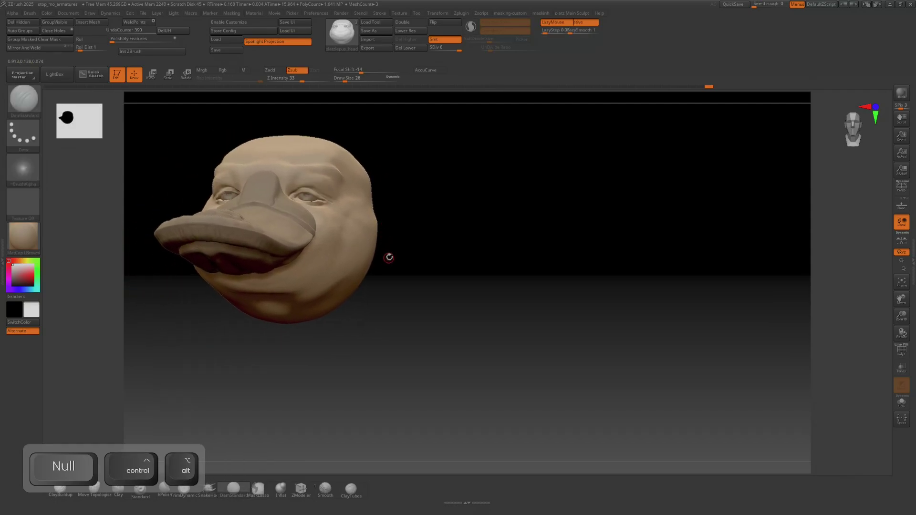
pyautogui.press('t')
pyautogui.moveTo(466, 214); pyautogui.dragTo(470, 372)
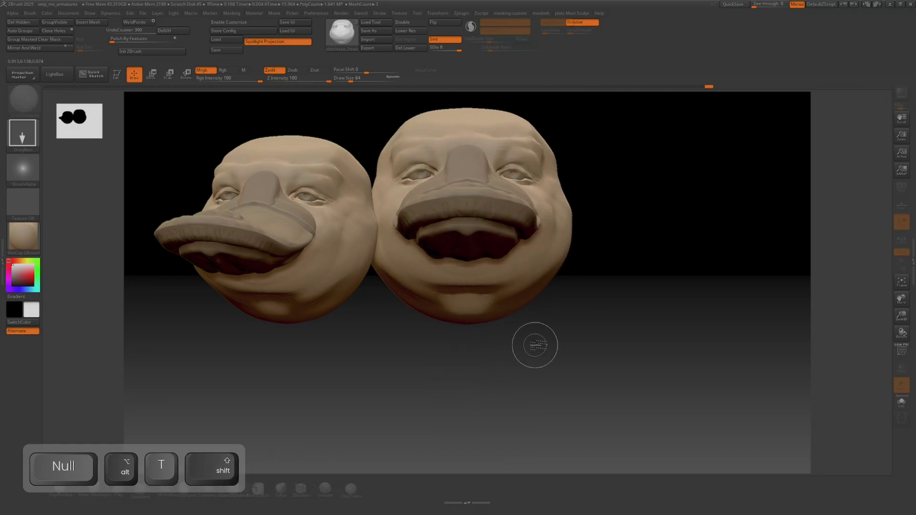
pyautogui.hotkey('ctrl', 'n')
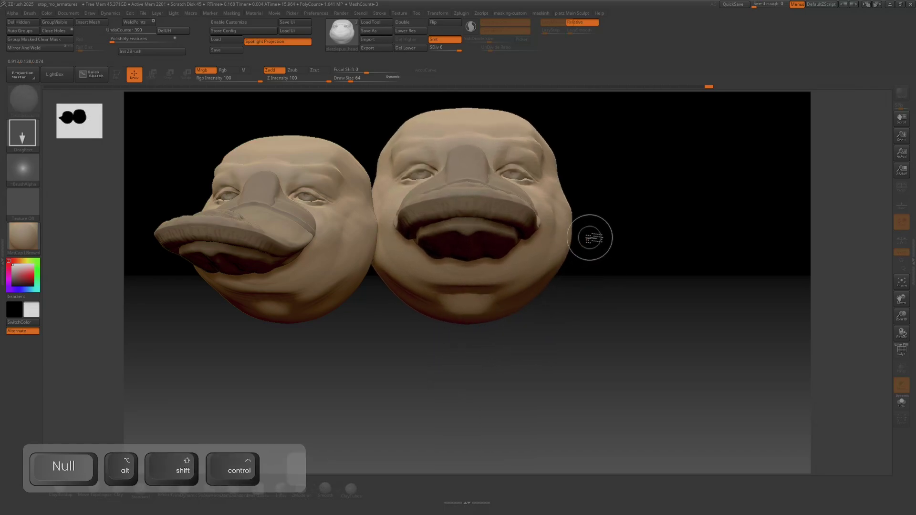
pyautogui.hotkey('ctrl', 'z')
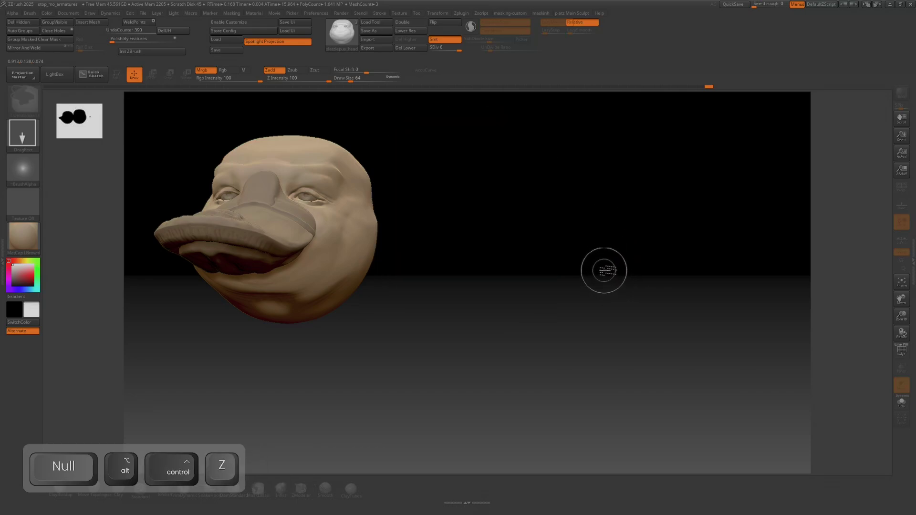
pyautogui.hotkey('ctrl', 'z')
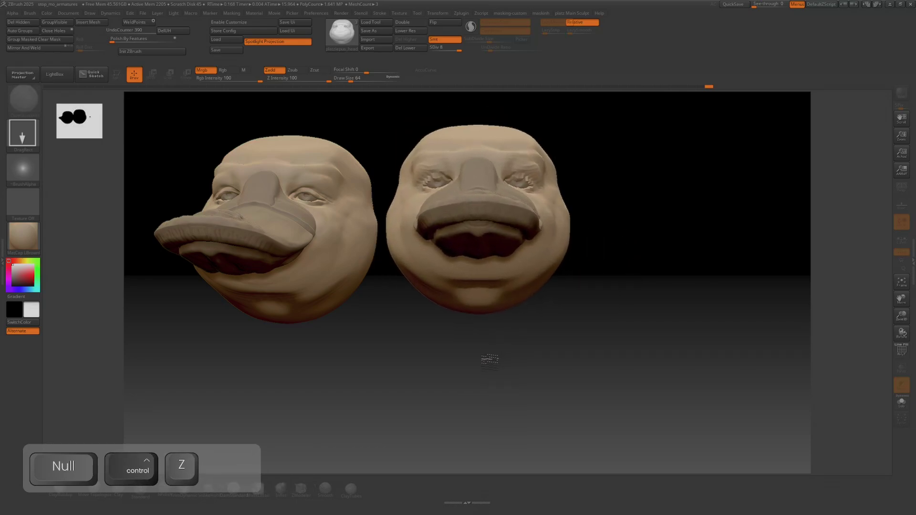
pyautogui.hotkey('ctrl', 'shift', 'z')
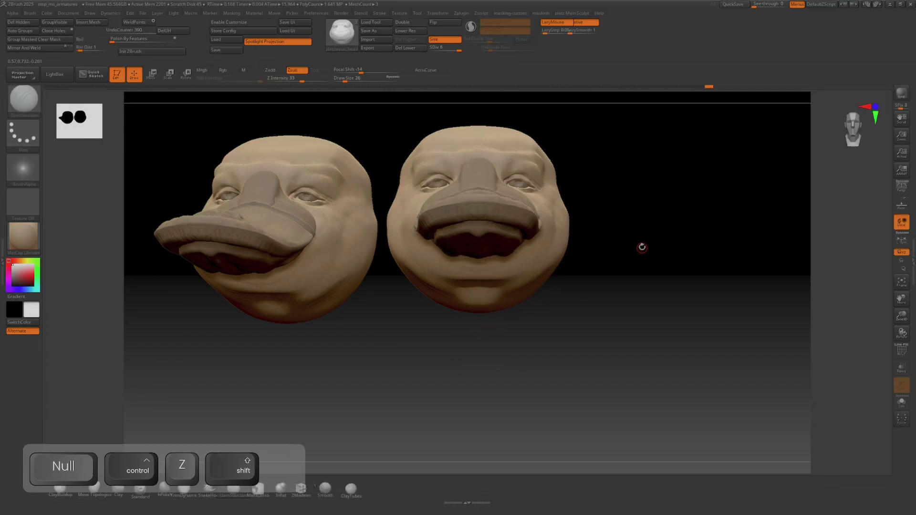
pyautogui.moveTo(631, 241)
pyautogui.keyDown('alt'); pyautogui.mouseDown()
pyautogui.moveTo(644, 253)
pyautogui.moveTo(637, 254)
pyautogui.mouseUp(); pyautogui.keyUp('alt')
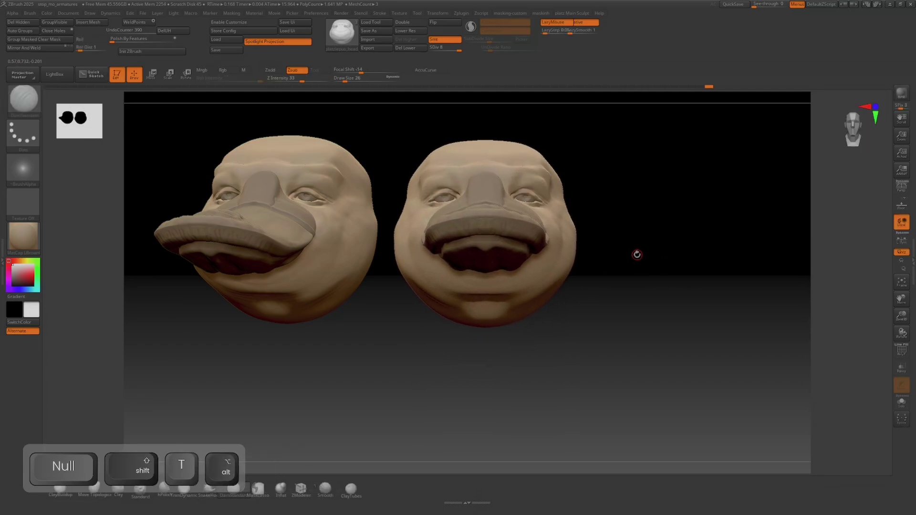
# - Place another copy of the head on the canvas in side profile, scaled down below the front view
pyautogui.press('t')
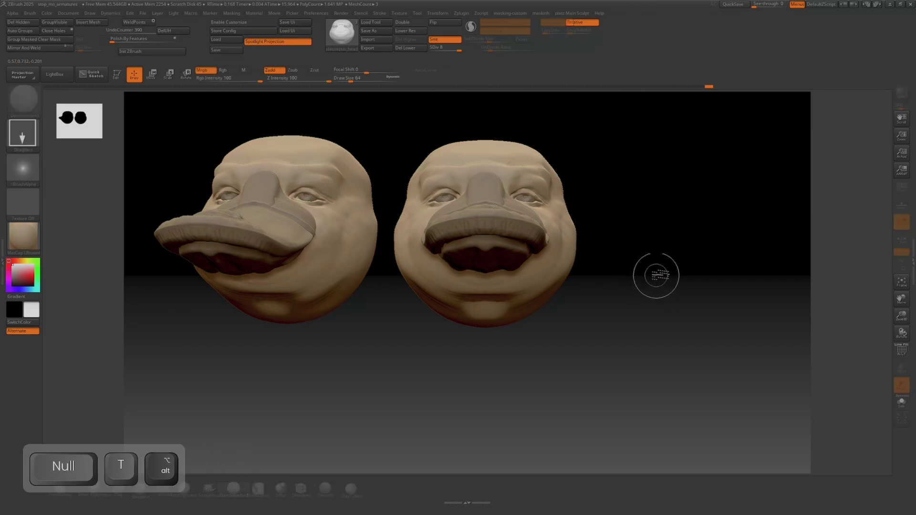
pyautogui.moveTo(648, 246)
pyautogui.mouseDown()
pyautogui.moveTo(669, 302)
pyautogui.moveTo(659, 409)
pyautogui.mouseUp()
pyautogui.press('t')
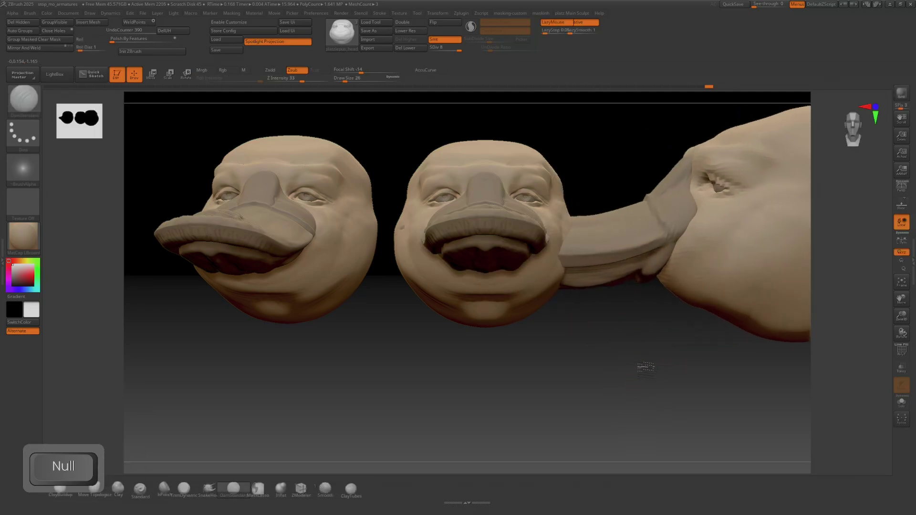
pyautogui.moveTo(717, 317)
pyautogui.keyDown('alt'); pyautogui.mouseDown(button='right')
pyautogui.moveTo(673, 389)
pyautogui.moveTo(580, 450)
pyautogui.moveTo(542, 421)
pyautogui.moveTo(572, 431)
pyautogui.mouseUp(button='right'); pyautogui.keyUp('alt')
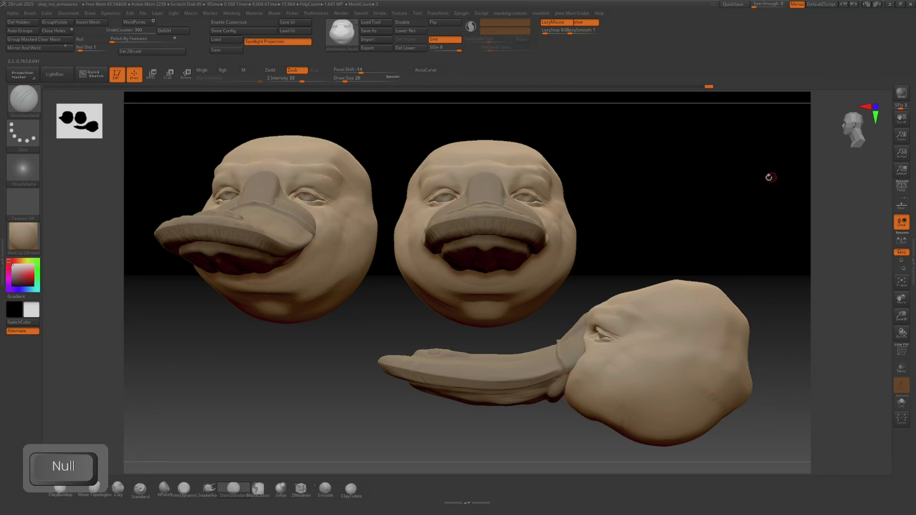
# - Export the three-view canvas as a JPEG image named platziepus_head_sketchsculpt_01 in the Stopmo folder
pyautogui.click(78, 21)
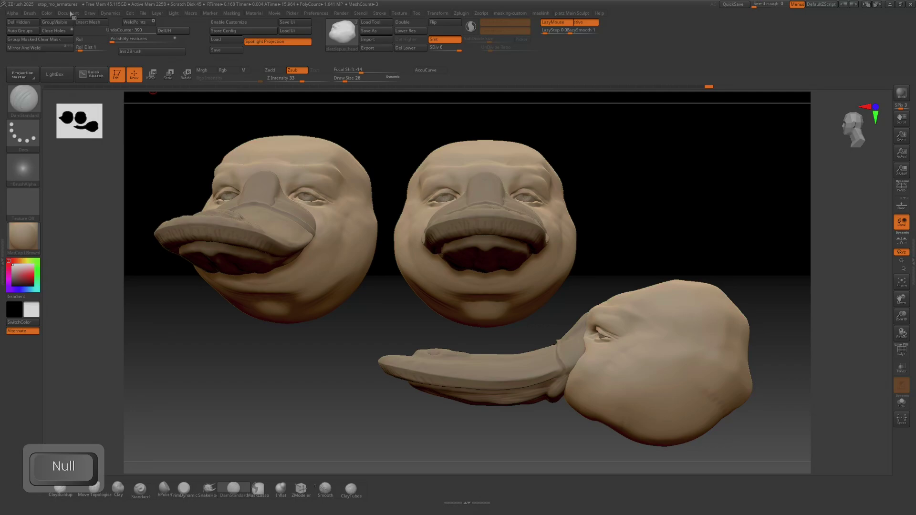
pyautogui.click(69, 13)
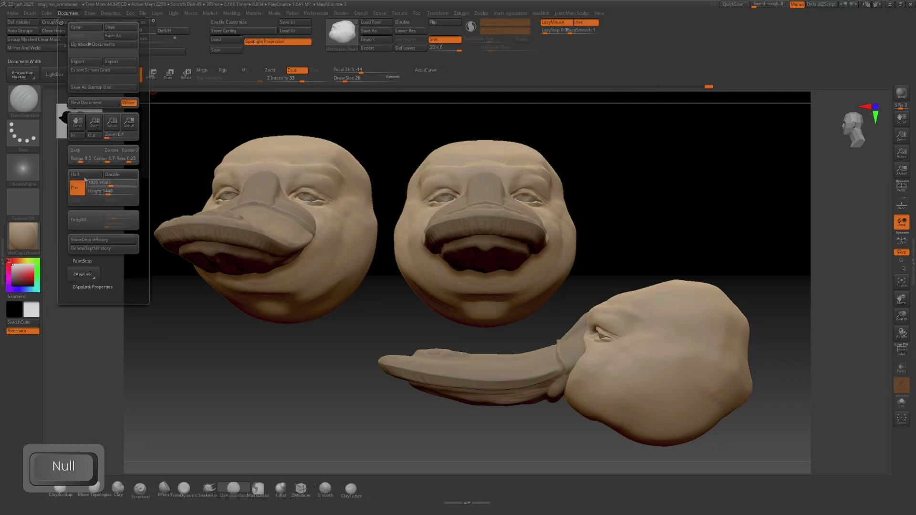
pyautogui.click(110, 70)
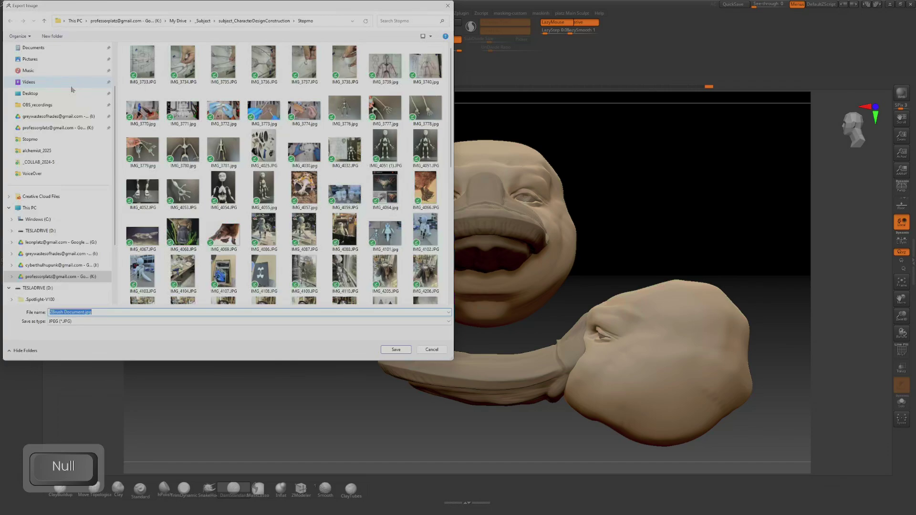
pyautogui.write('plat')
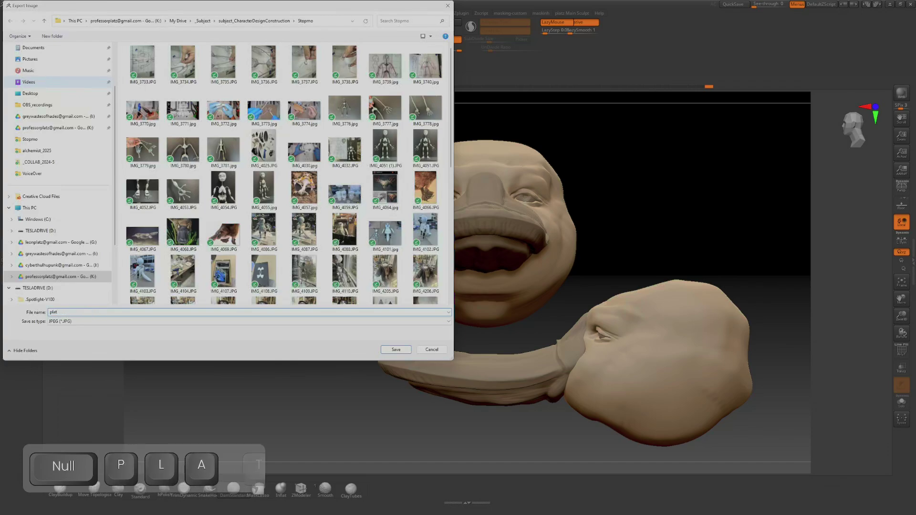
pyautogui.write('ziepus')
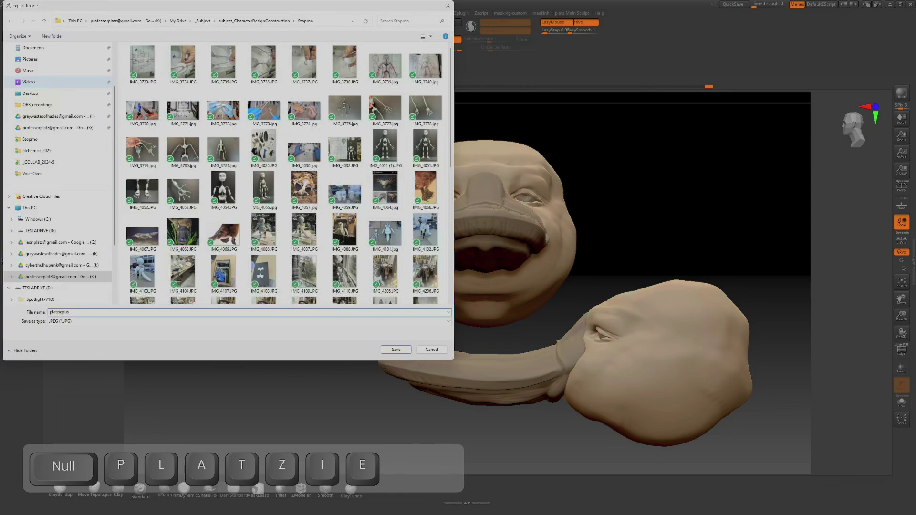
pyautogui.write('_hea')
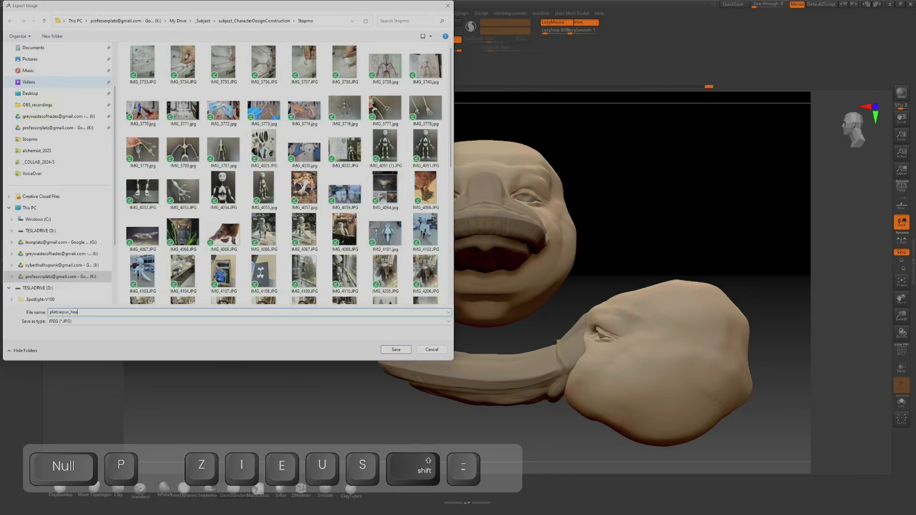
pyautogui.write('d_s')
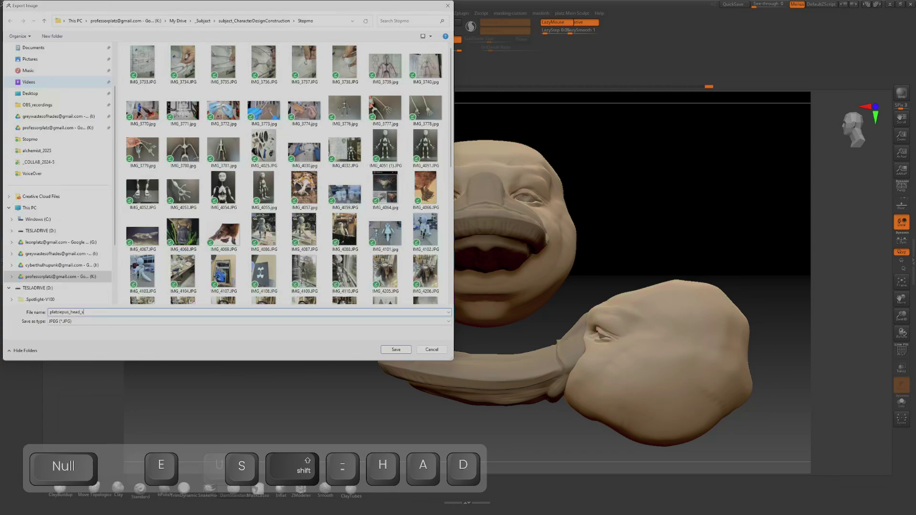
pyautogui.write('ketch')
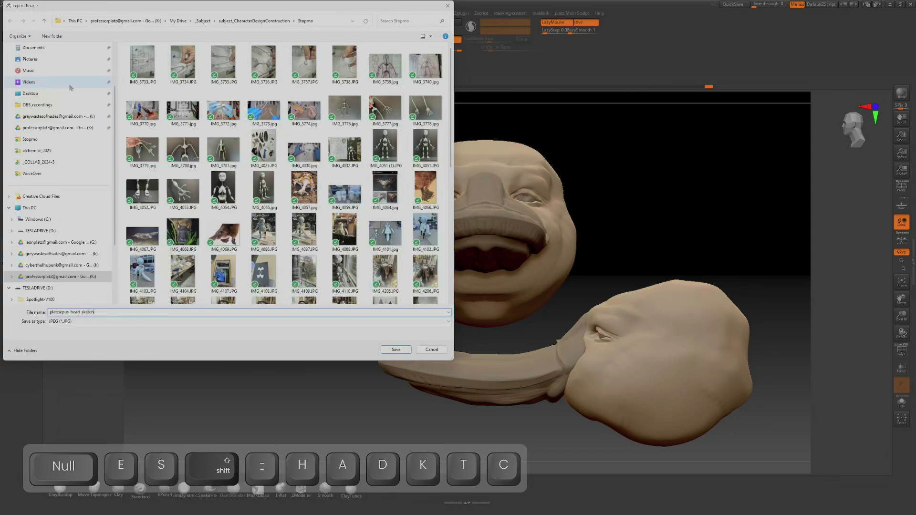
pyautogui.write('scu')
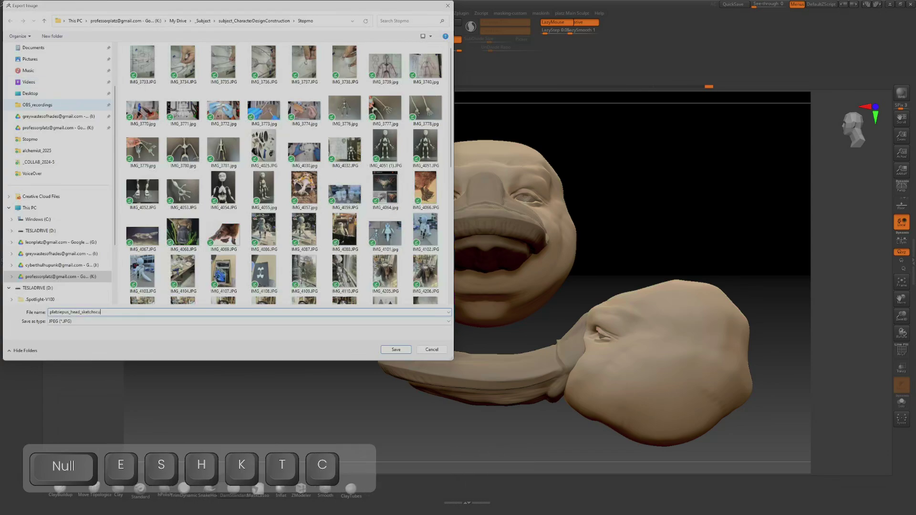
pyautogui.write('lpt_0')
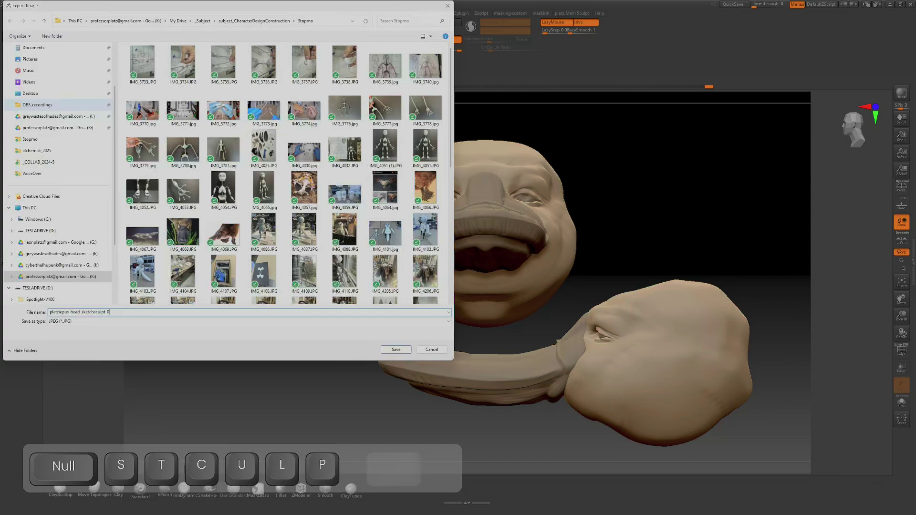
pyautogui.write('1')
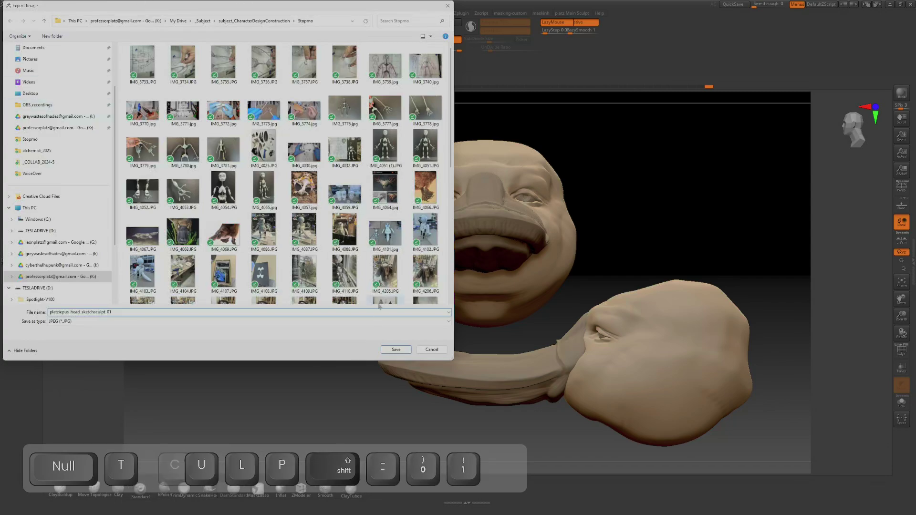
pyautogui.click(395, 349)
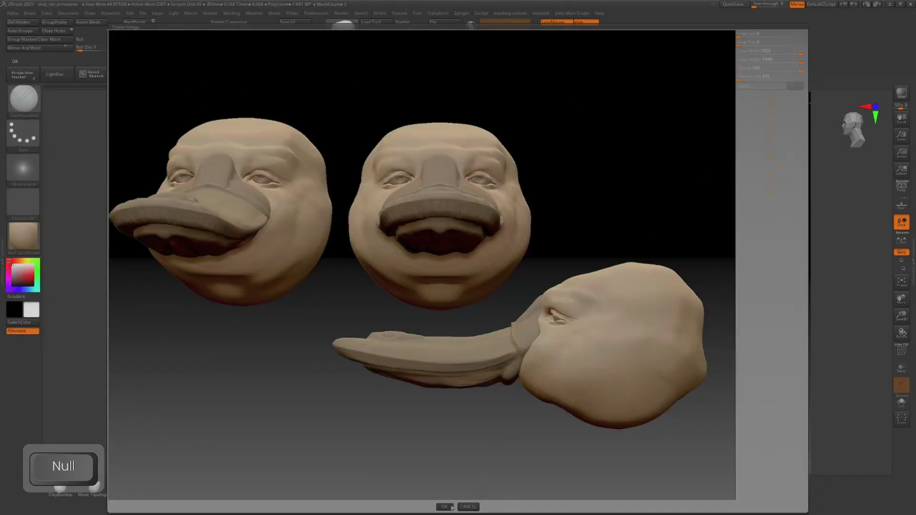
pyautogui.click(451, 508)
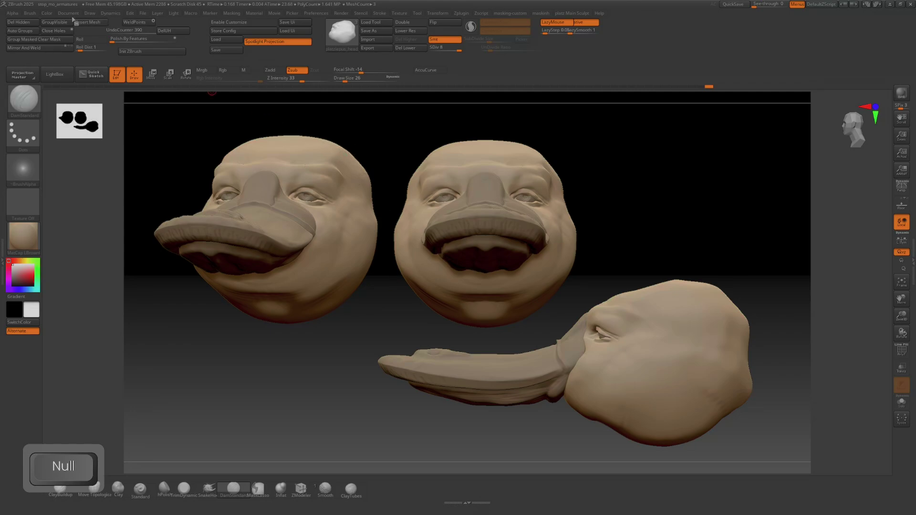
pyautogui.click(69, 14)
pyautogui.click(117, 37)
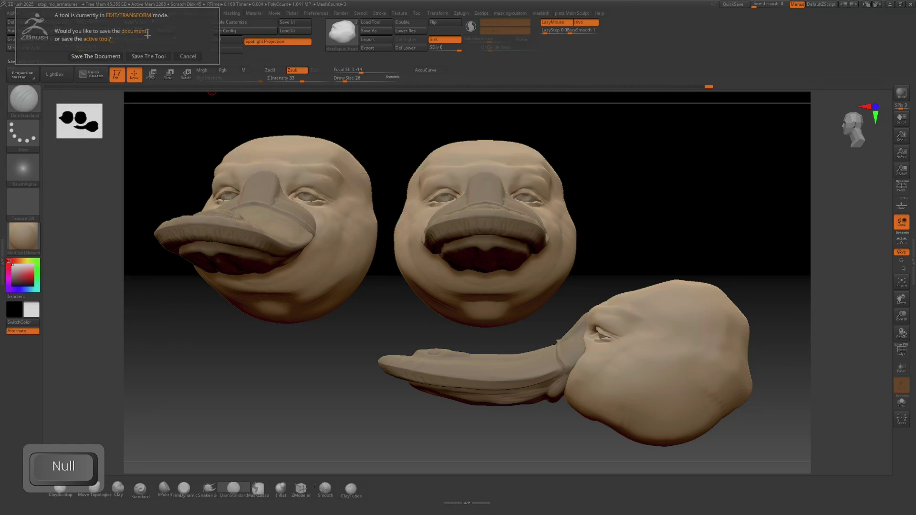
pyautogui.click(174, 57)
pyautogui.click(70, 13)
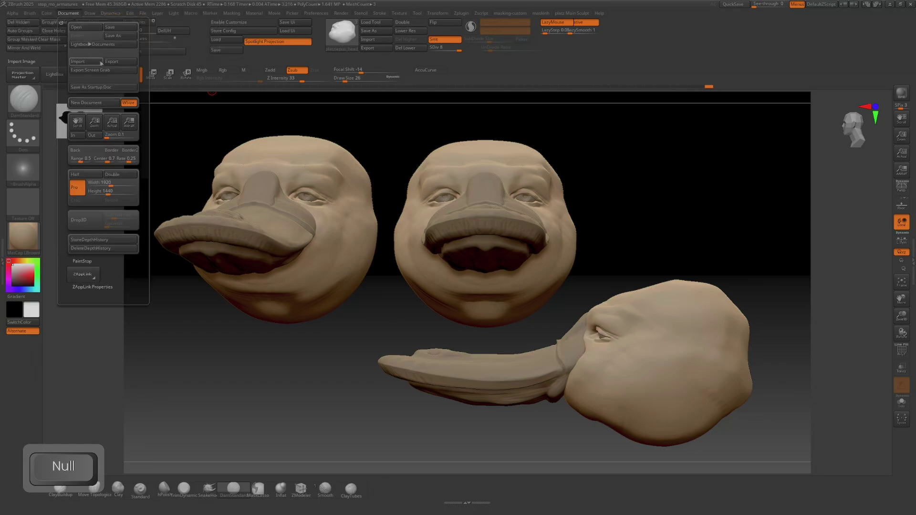
pyautogui.click(117, 61)
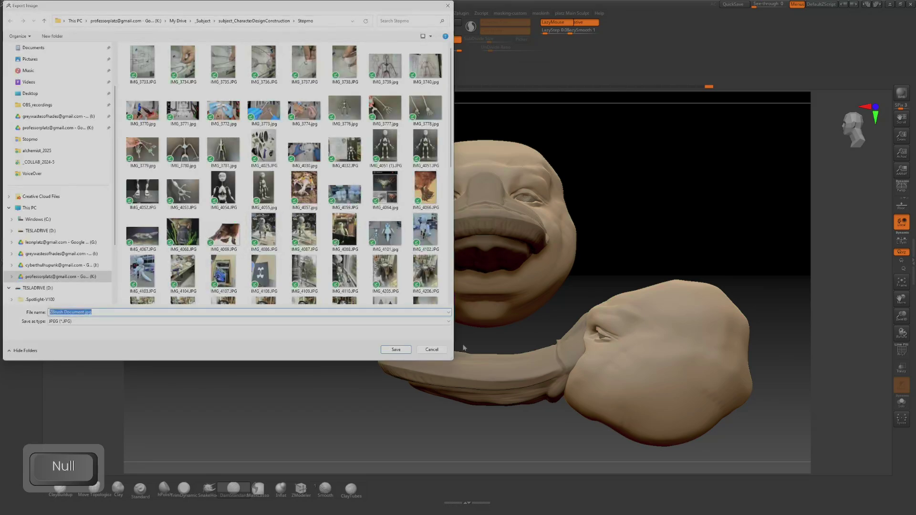
pyautogui.click(431, 350)
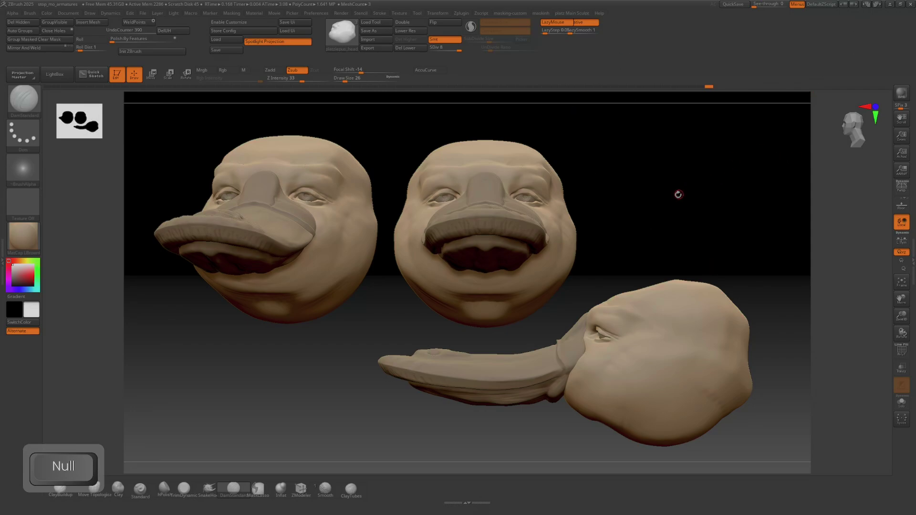
# - Clear the dropped head copies from the canvas and reposition the active head as a perspective three-quarter view in the canvas's upper left
pyautogui.hotkey('ctrl', 'n')
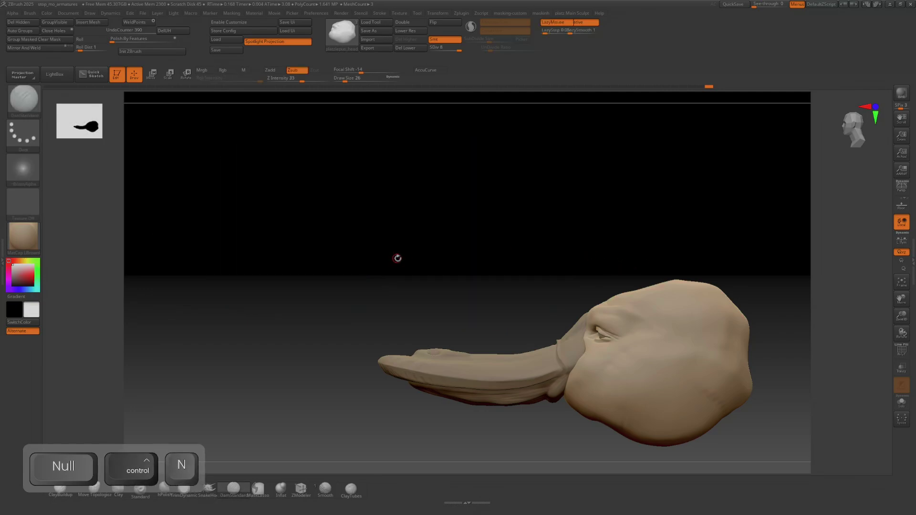
pyautogui.moveTo(397, 258); pyautogui.dragTo(719, 323)
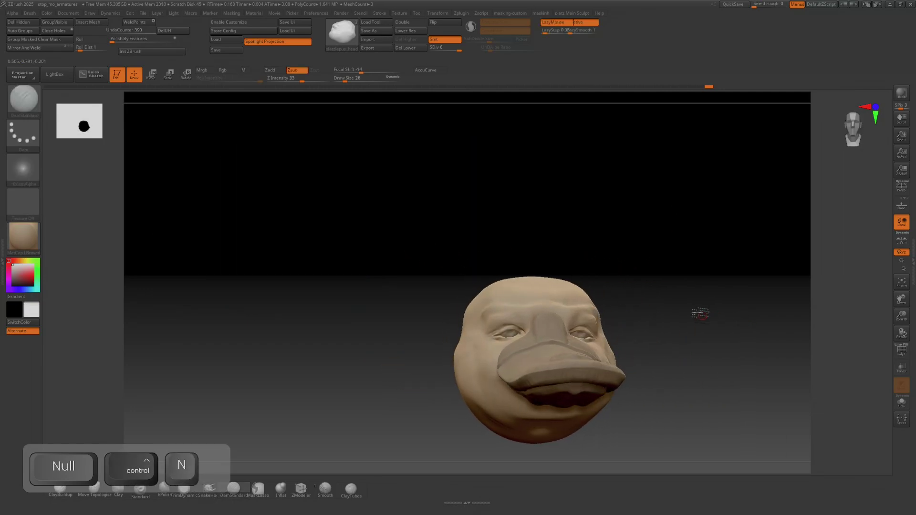
pyautogui.keyDown('alt'); pyautogui.moveTo(700, 314); pyautogui.dragTo(730, 322, button='right'); pyautogui.keyUp('alt')
pyautogui.moveTo(658, 374); pyautogui.dragTo(443, 274, button='right')
pyautogui.press('p')
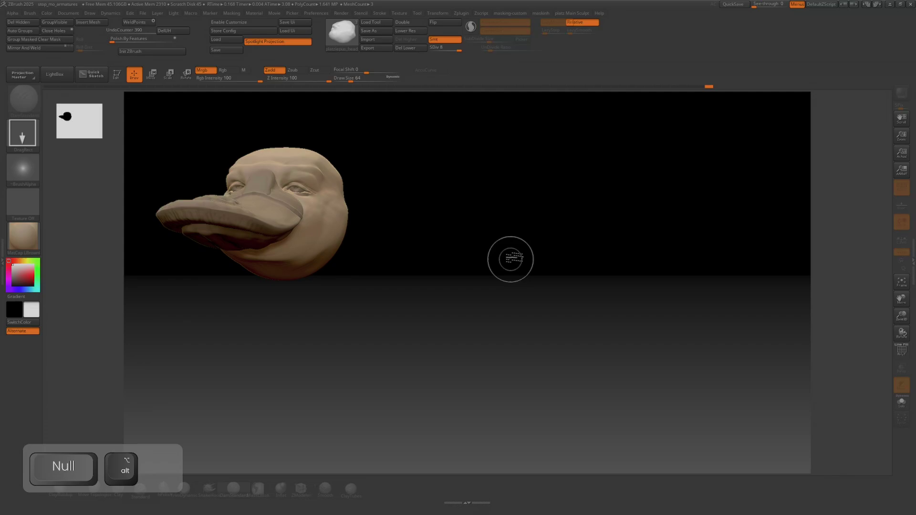
# - Drop the three-quarter head on the canvas and place a similarly sized front-view copy beside it with perspective on
pyautogui.press('t')
pyautogui.moveTo(472, 224); pyautogui.dragTo(523, 318)
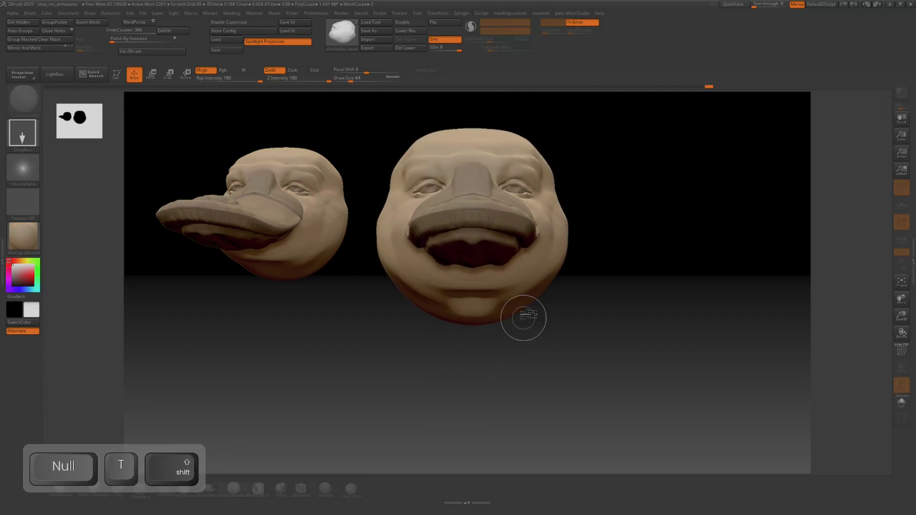
pyautogui.press('t')
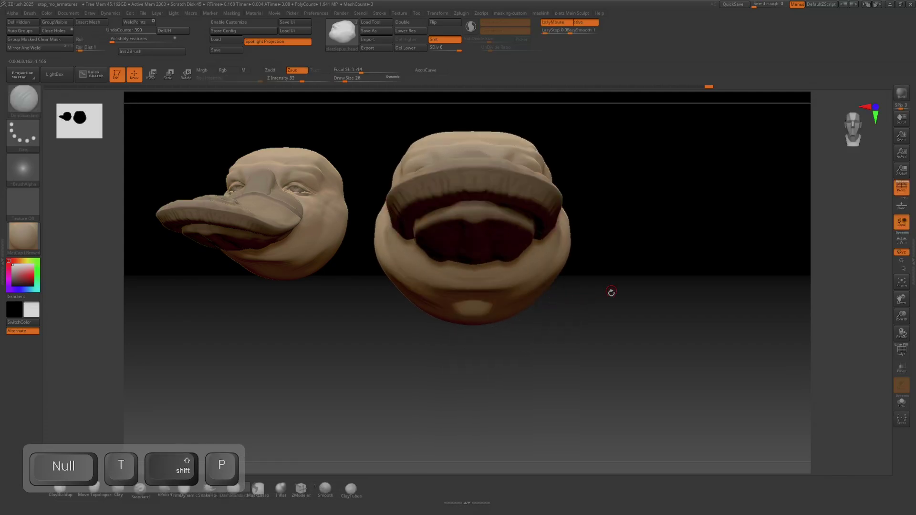
pyautogui.keyDown('ctrl'); pyautogui.moveTo(597, 323); pyautogui.dragTo(537, 255, button='right'); pyautogui.keyUp('ctrl')
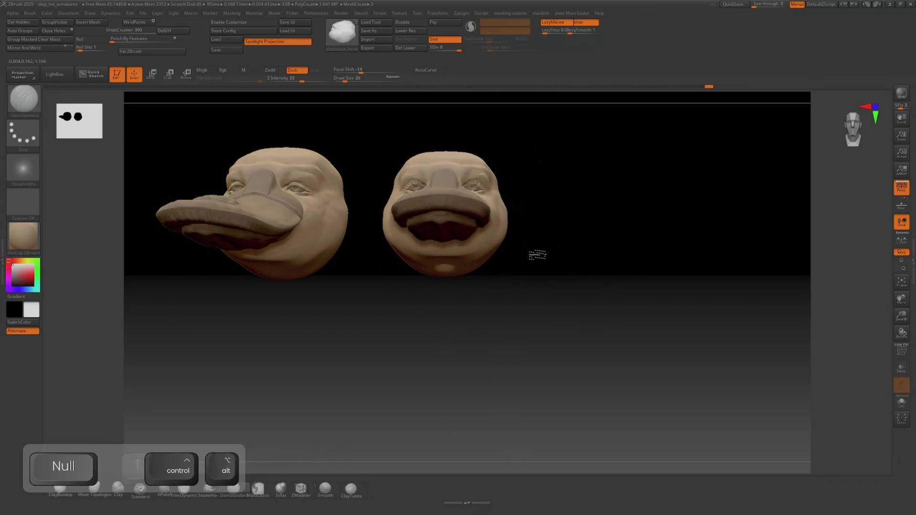
pyautogui.press('p')
pyautogui.press('p')
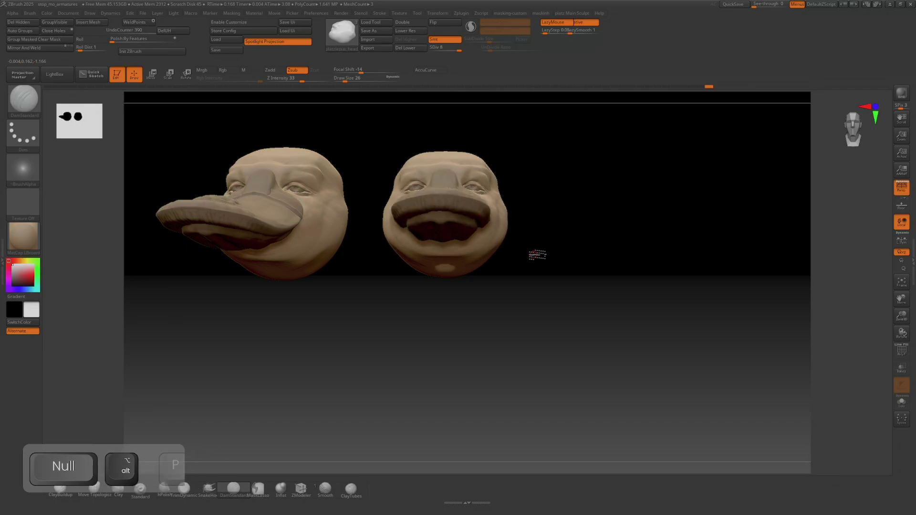
pyautogui.moveTo(559, 255)
pyautogui.keyDown('ctrl'); pyautogui.mouseDown(button='right')
pyautogui.moveTo(546, 248)
pyautogui.moveTo(552, 252)
pyautogui.moveTo(538, 257)
pyautogui.moveTo(570, 246)
pyautogui.mouseUp(button='right'); pyautogui.keyUp('ctrl')
pyautogui.press('ctrl')
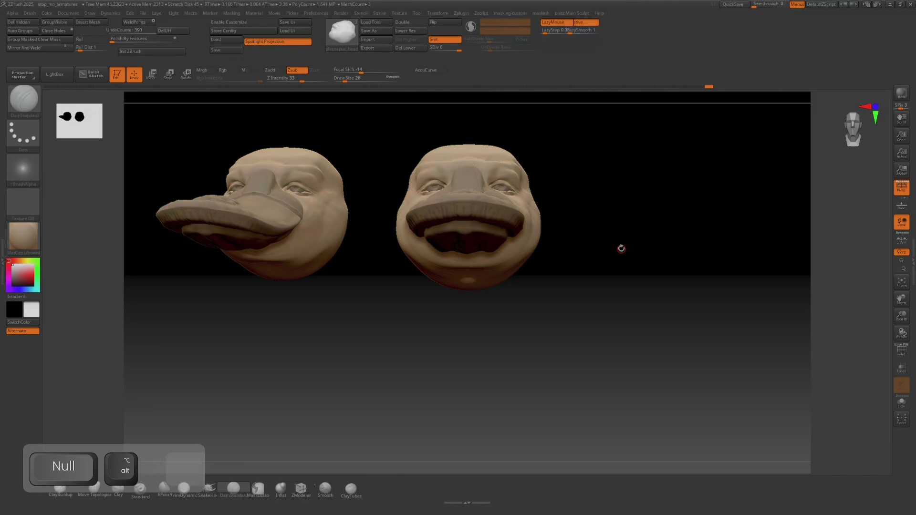
pyautogui.press('p')
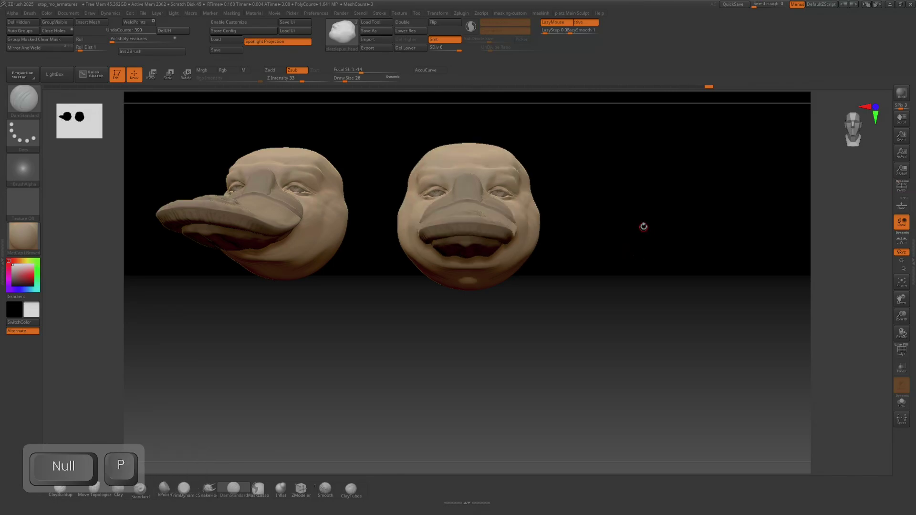
pyautogui.press('p')
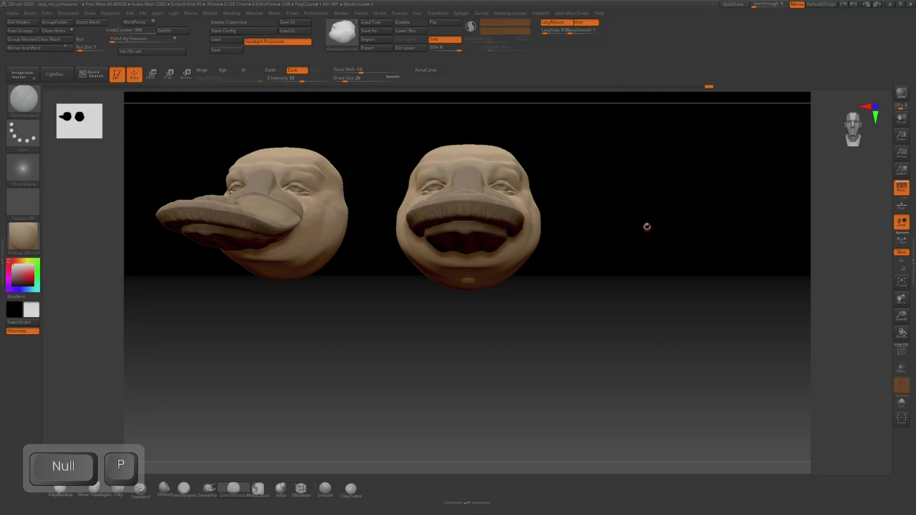
pyautogui.moveTo(657, 255); pyautogui.dragTo(606, 413)
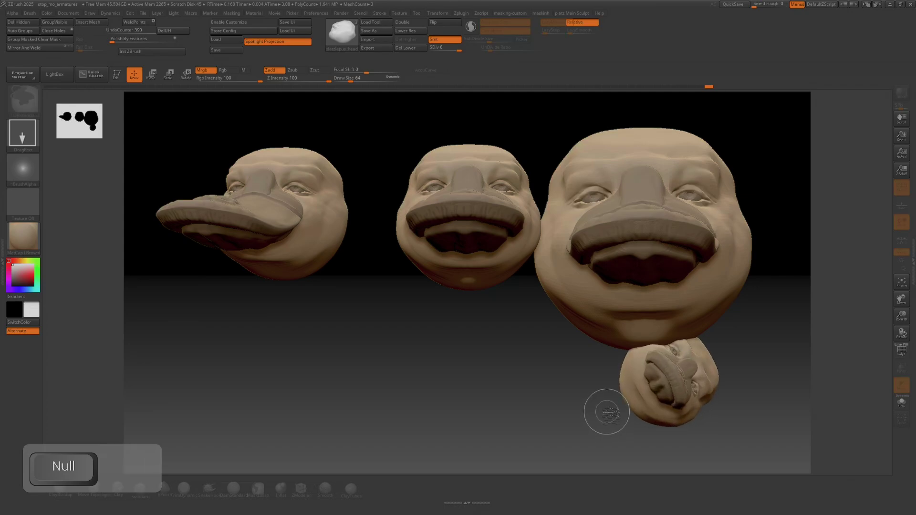
pyautogui.hotkey('ctrl', 'z')
pyautogui.hotkey('ctrl', 'z')
# - Place another copy of the head in side profile with perspective on, scaled down and positioned below the front view
pyautogui.moveTo(639, 270); pyautogui.dragTo(629, 424)
pyautogui.press('t')
pyautogui.moveTo(744, 405); pyautogui.dragTo(630, 381)
pyautogui.keyDown('alt'); pyautogui.moveTo(703, 371); pyautogui.dragTo(488, 462); pyautogui.keyUp('alt')
pyautogui.press('p')
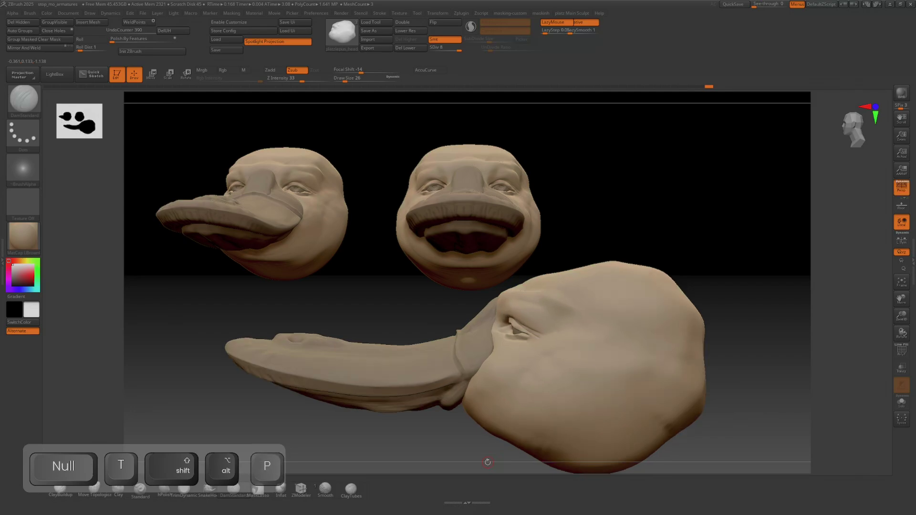
pyautogui.press('p')
pyautogui.press('ctrl')
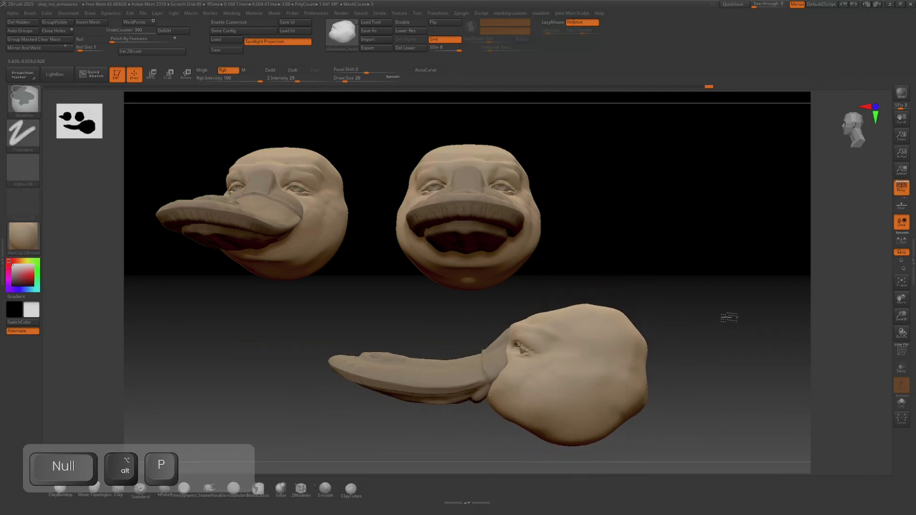
pyautogui.keyDown('alt'); pyautogui.moveTo(720, 323); pyautogui.dragTo(765, 302); pyautogui.keyUp('alt')
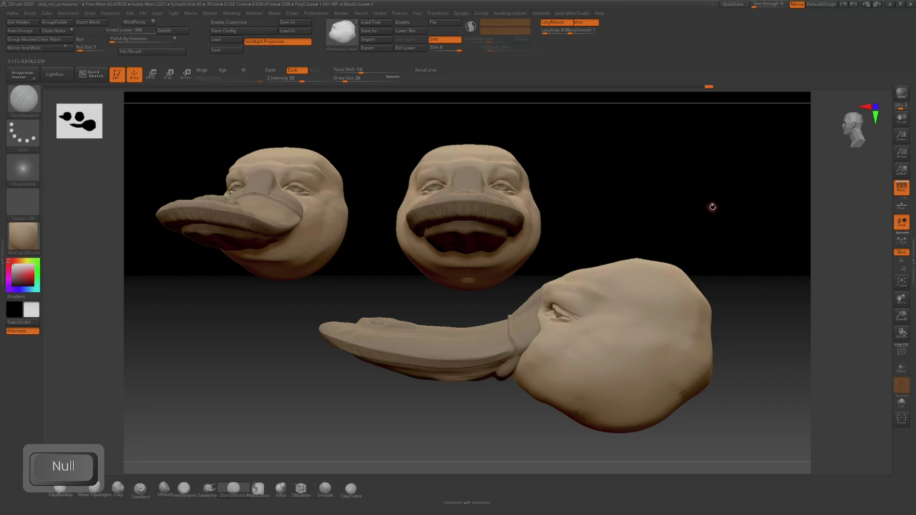
# - Add a fourth copy of the head beside the others, turned to the opposite three-quarter view
pyautogui.moveTo(726, 207)
pyautogui.mouseDown()
pyautogui.moveTo(597, 229)
pyautogui.moveTo(607, 239)
pyautogui.moveTo(603, 221)
pyautogui.moveTo(594, 221)
pyautogui.moveTo(589, 239)
pyautogui.moveTo(542, 241)
pyautogui.moveTo(646, 266)
pyautogui.moveTo(589, 299)
pyautogui.moveTo(565, 298)
pyautogui.moveTo(600, 285)
pyautogui.moveTo(597, 293)
pyautogui.moveTo(604, 270)
pyautogui.moveTo(609, 277)
pyautogui.moveTo(651, 374)
pyautogui.moveTo(649, 447)
pyautogui.mouseUp()
pyautogui.press('t')
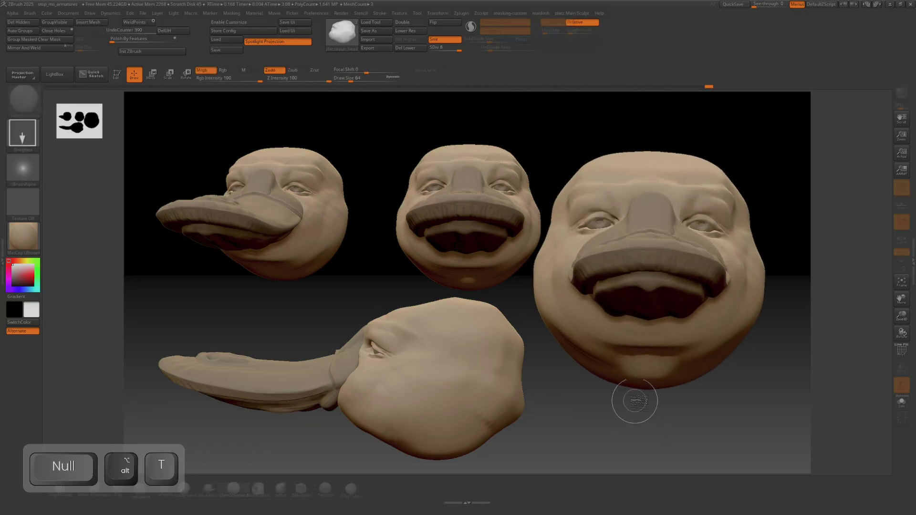
pyautogui.press('t')
pyautogui.moveTo(660, 415)
pyautogui.mouseDown()
pyautogui.moveTo(667, 387)
pyautogui.moveTo(639, 389)
pyautogui.moveTo(670, 325)
pyautogui.moveTo(674, 416)
pyautogui.moveTo(709, 382)
pyautogui.moveTo(688, 405)
pyautogui.moveTo(666, 394)
pyautogui.moveTo(706, 392)
pyautogui.moveTo(697, 394)
pyautogui.moveTo(711, 416)
pyautogui.moveTo(699, 418)
pyautogui.mouseUp()
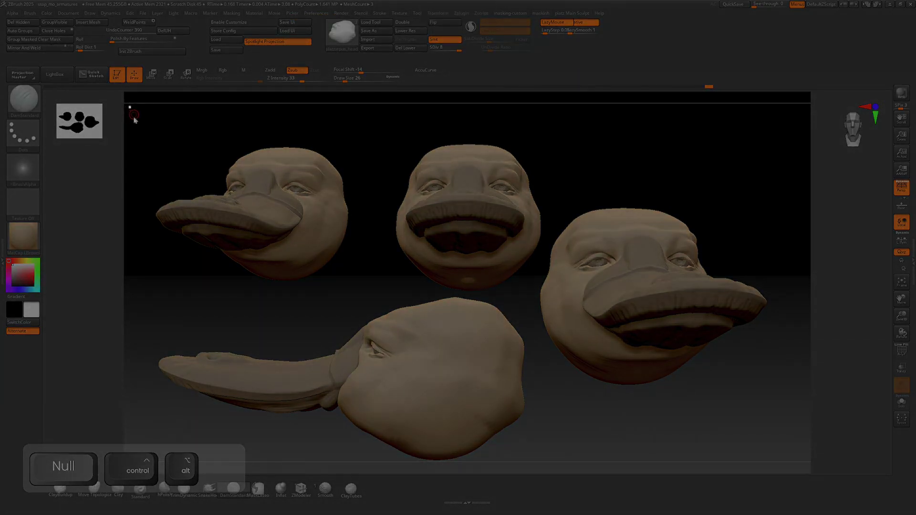
# - Capture a screen snip of the canvas area containing all four head views
pyautogui.keyDown('ctrl'); pyautogui.keyDown('alt'); pyautogui.moveTo(133, 118); pyautogui.dragTo(800, 466); pyautogui.keyUp('alt'); pyautogui.keyUp('ctrl')
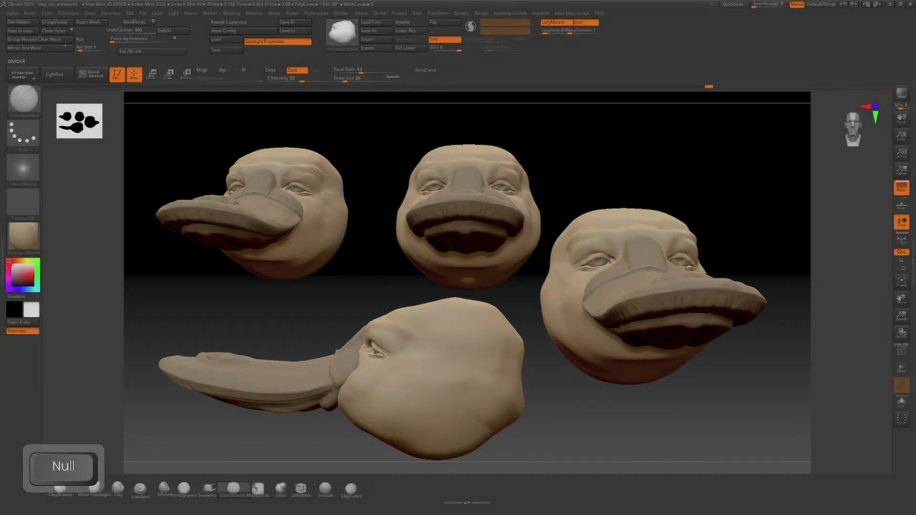
pyautogui.press('super+shift+s')
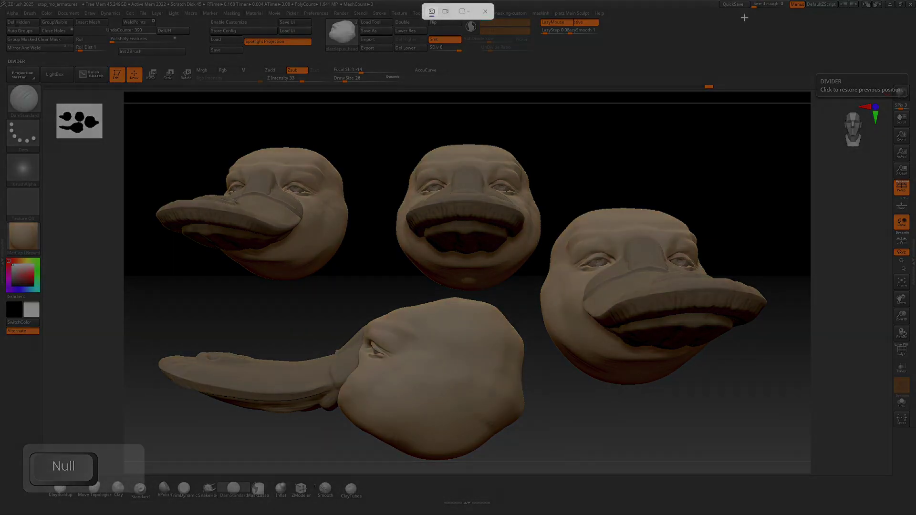
pyautogui.moveTo(146, 170); pyautogui.dragTo(795, 450)
# - Switch to the reference board, paste the four-head capture and place it above the row of head images, then return to ZBrush
pyautogui.hotkey('alt', 'Tab')
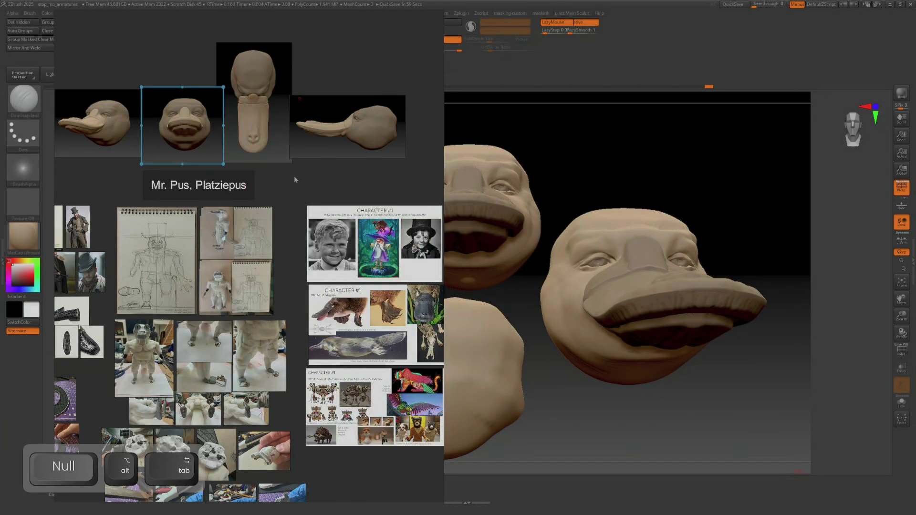
pyautogui.rightClick(177, 47)
pyautogui.click(145, 43)
pyautogui.hotkey('ctrl', 'v')
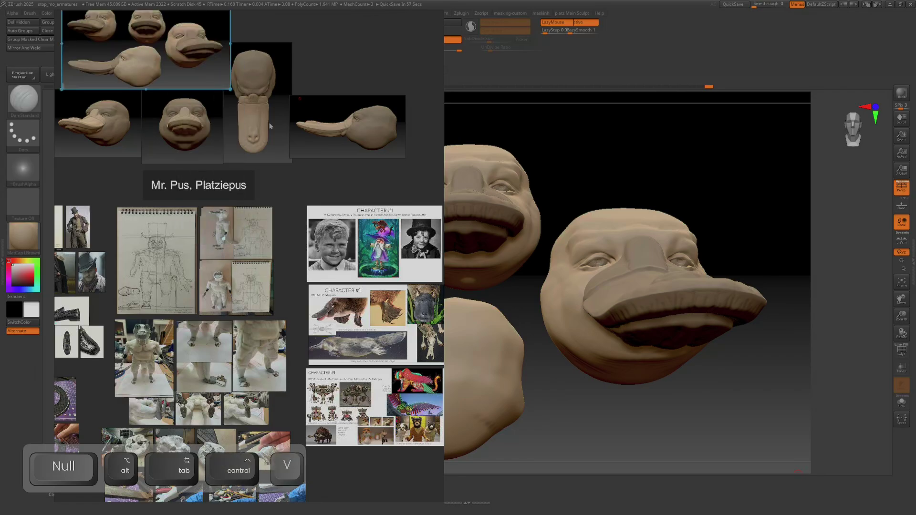
pyautogui.scroll(-3, 318, 188)
pyautogui.moveTo(218, 102); pyautogui.dragTo(187, 77)
pyautogui.moveTo(229, 100)
pyautogui.mouseDown()
pyautogui.moveTo(247, 117)
pyautogui.moveTo(238, 111)
pyautogui.mouseUp()
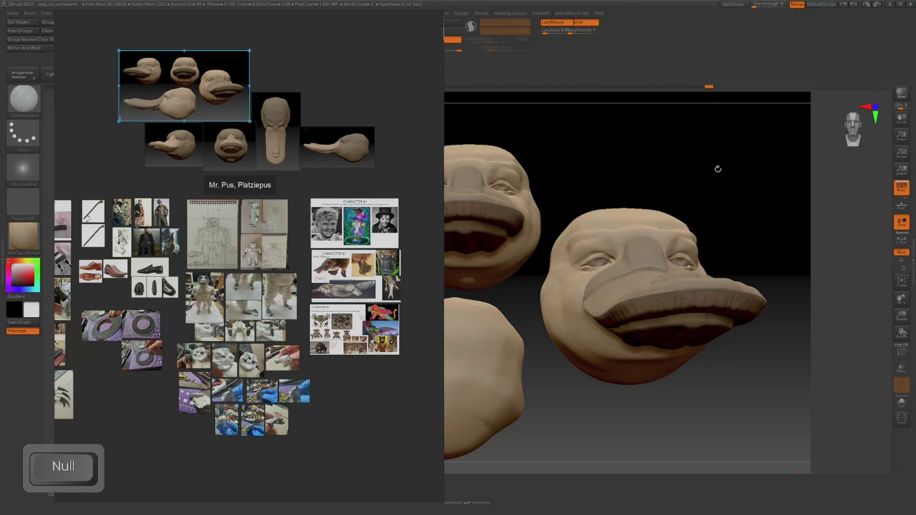
pyautogui.click(718, 169)
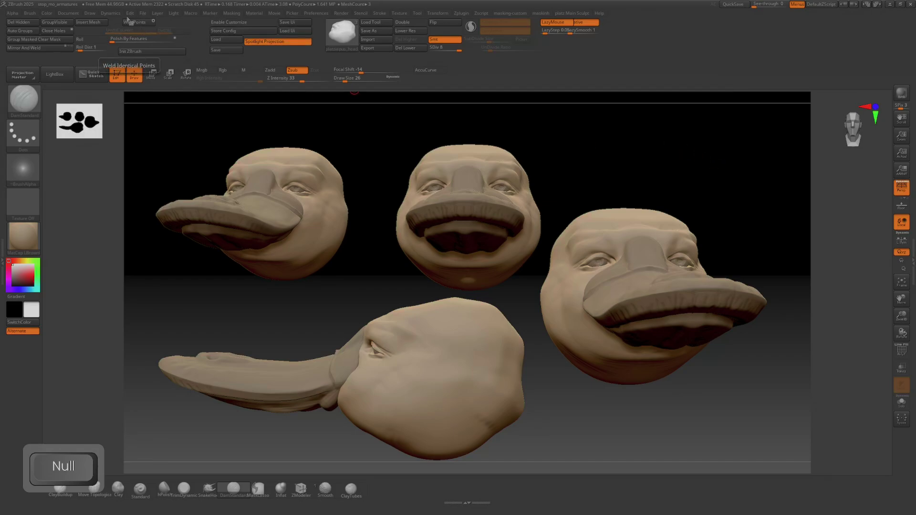
# - Export a screen grab of the four-head canvas to the Stopmo folder as JPEG platziepus_head_sketchsculpt_01.jpg
pyautogui.click(72, 14)
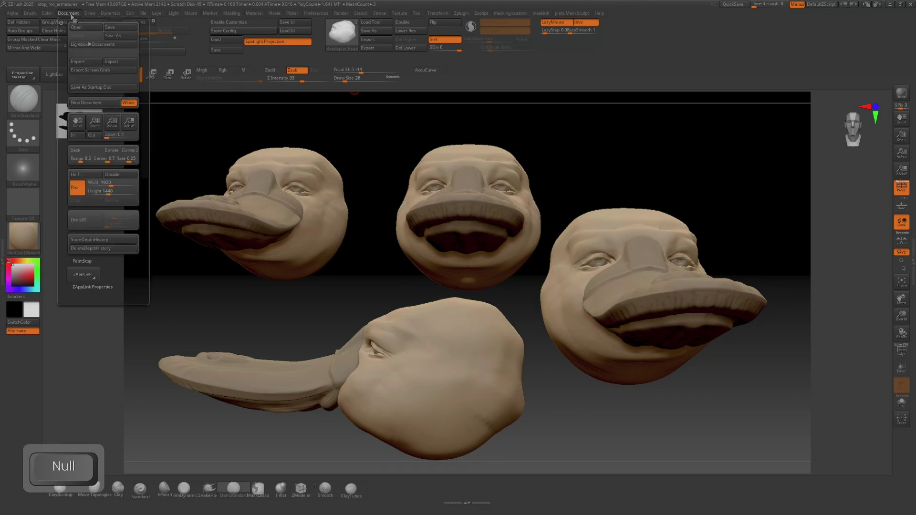
pyautogui.click(129, 71)
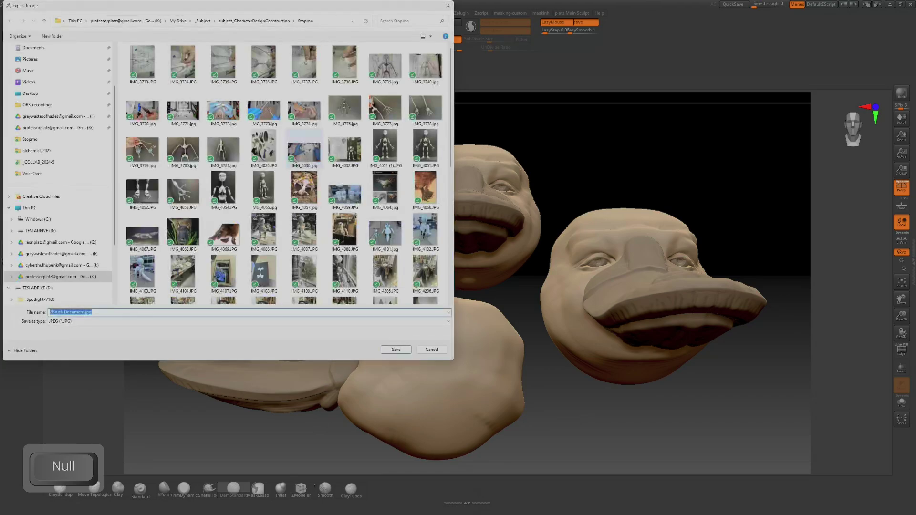
pyautogui.scroll(-10, 283, 223)
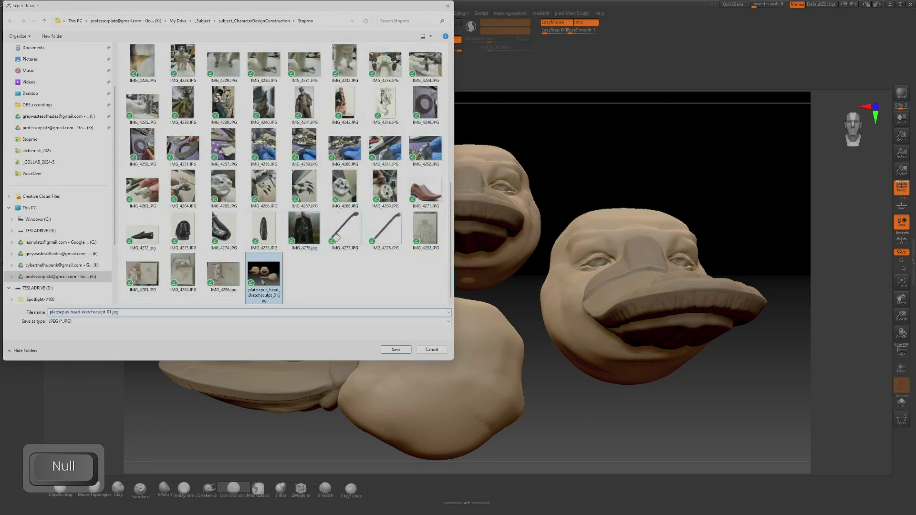
pyautogui.click(396, 351)
pyautogui.click(484, 264)
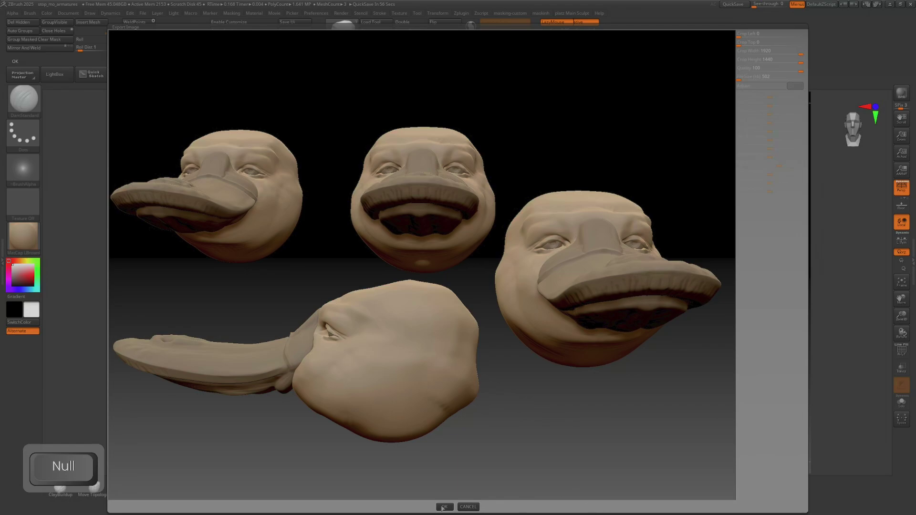
pyautogui.click(444, 507)
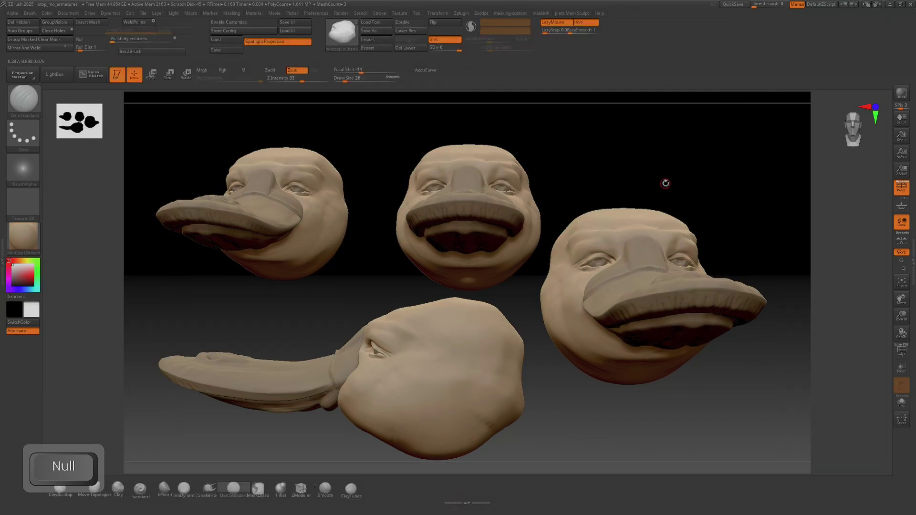
# - Clear the dropped head copies from the canvas, turn the remaining head to a three-quarter view and save the project
pyautogui.hotkey('ctrl', 'n')
pyautogui.moveTo(624, 191); pyautogui.dragTo(559, 191)
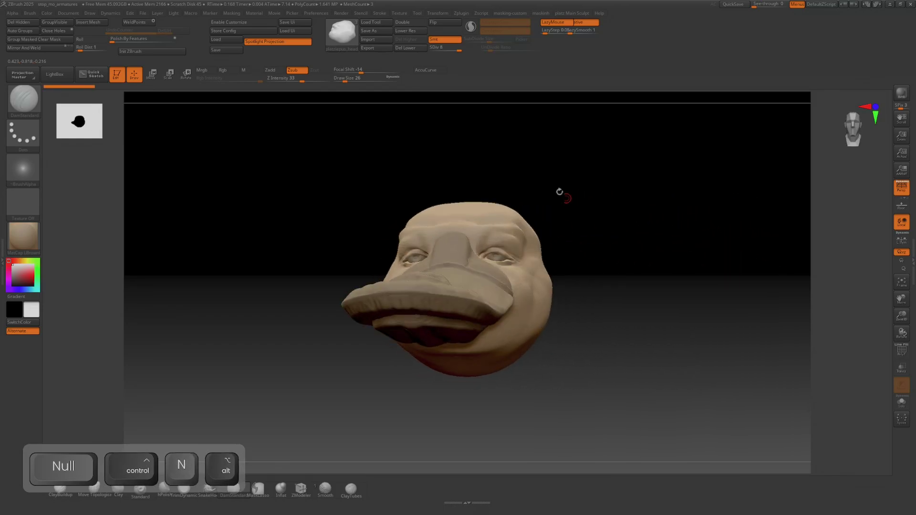
pyautogui.click(142, 14)
pyautogui.click(143, 14)
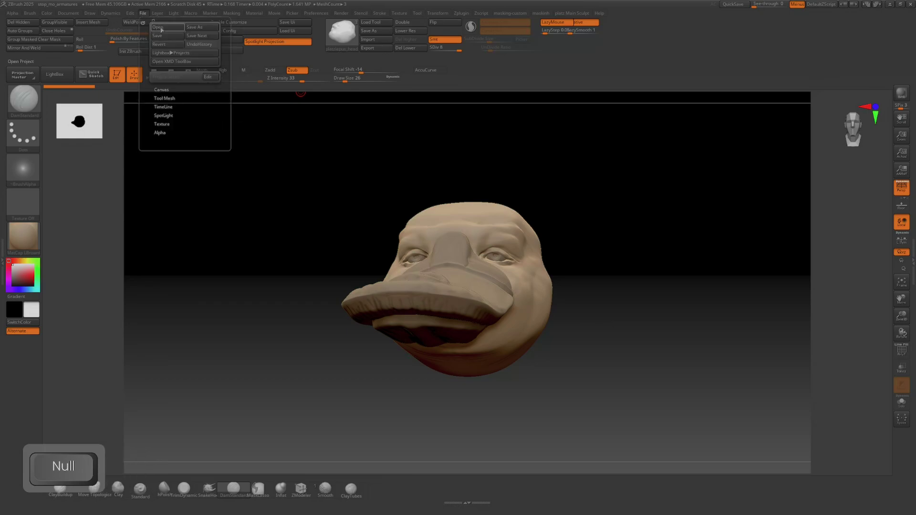
pyautogui.click(178, 38)
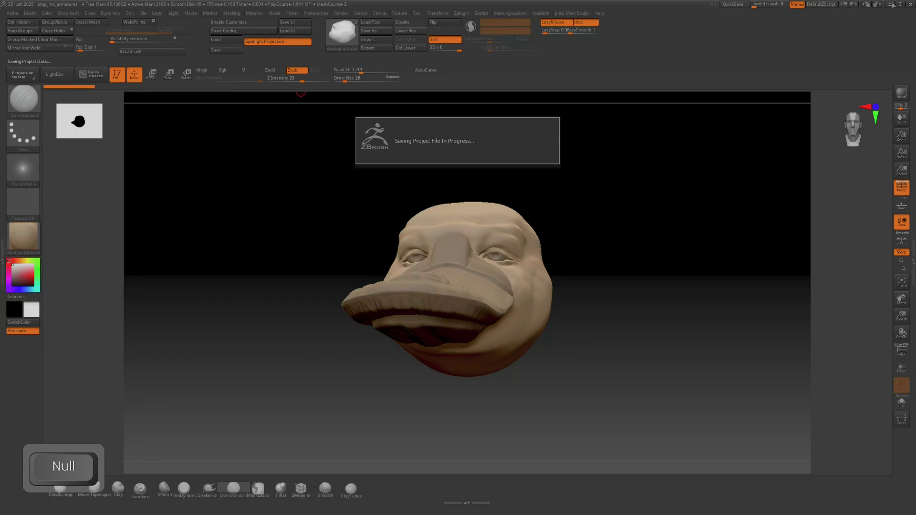
# - Hide the interface panels and examine the head from both three-quarter sides and from below
pyautogui.press('Tab')
pyautogui.press('Tab')
pyautogui.moveTo(599, 301); pyautogui.dragTo(598, 298)
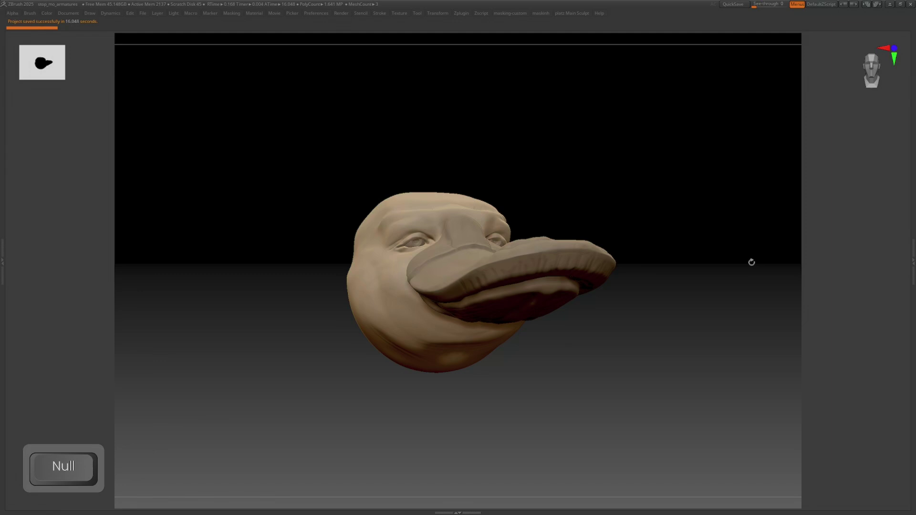
pyautogui.moveTo(694, 285)
pyautogui.mouseDown()
pyautogui.moveTo(677, 293)
pyautogui.moveTo(688, 325)
pyautogui.moveTo(668, 348)
pyautogui.moveTo(679, 355)
pyautogui.moveTo(666, 348)
pyautogui.moveTo(683, 356)
pyautogui.moveTo(628, 327)
pyautogui.moveTo(593, 323)
pyautogui.moveTo(608, 333)
pyautogui.moveTo(640, 321)
pyautogui.moveTo(646, 337)
pyautogui.mouseUp()
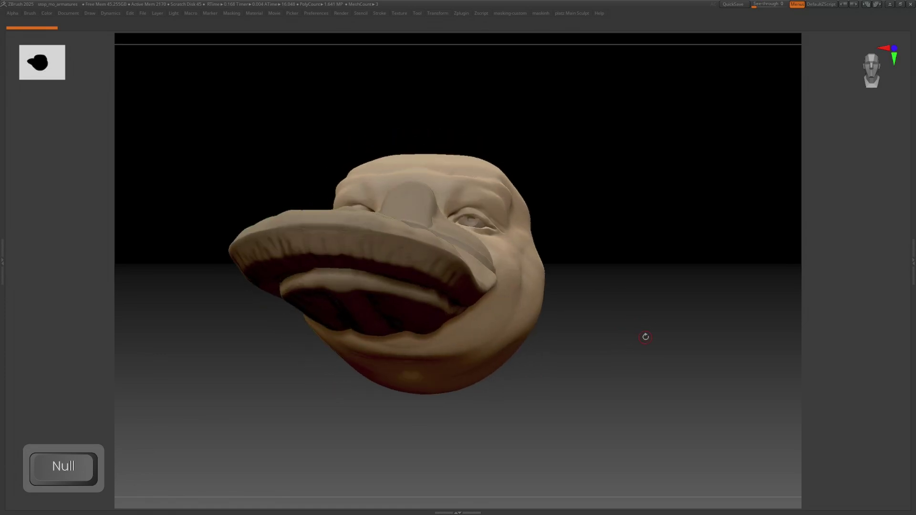